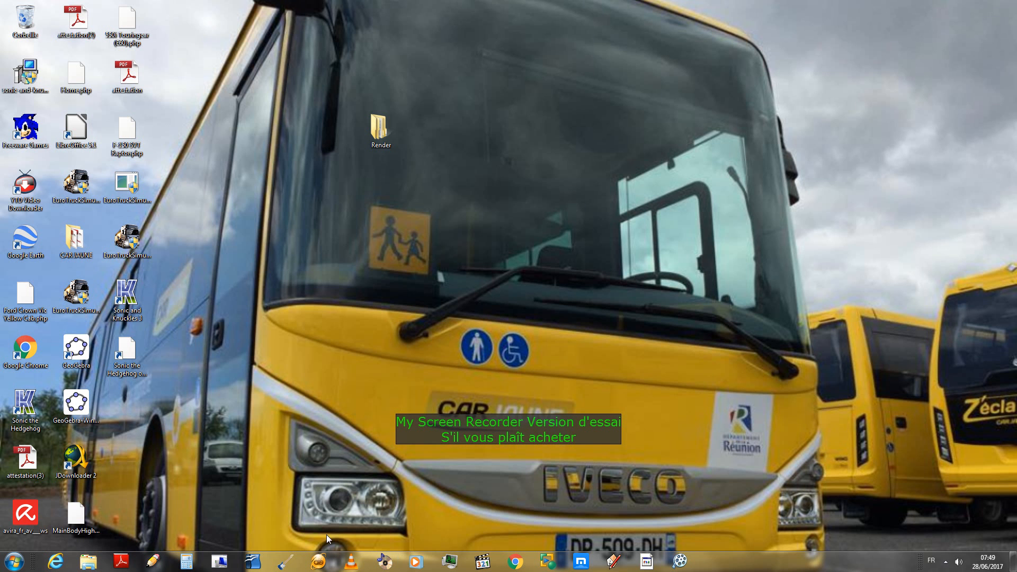
# - Open SketchUp, and enlarge the robot reference image in the Maxthon browser to 160%
pyautogui.click(618, 563)
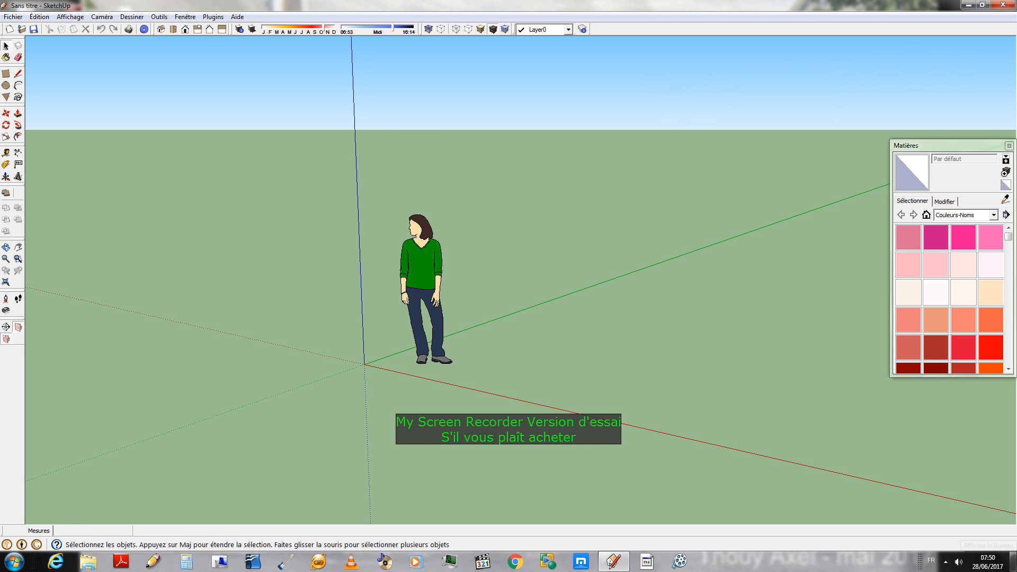
pyautogui.click(1013, 562)
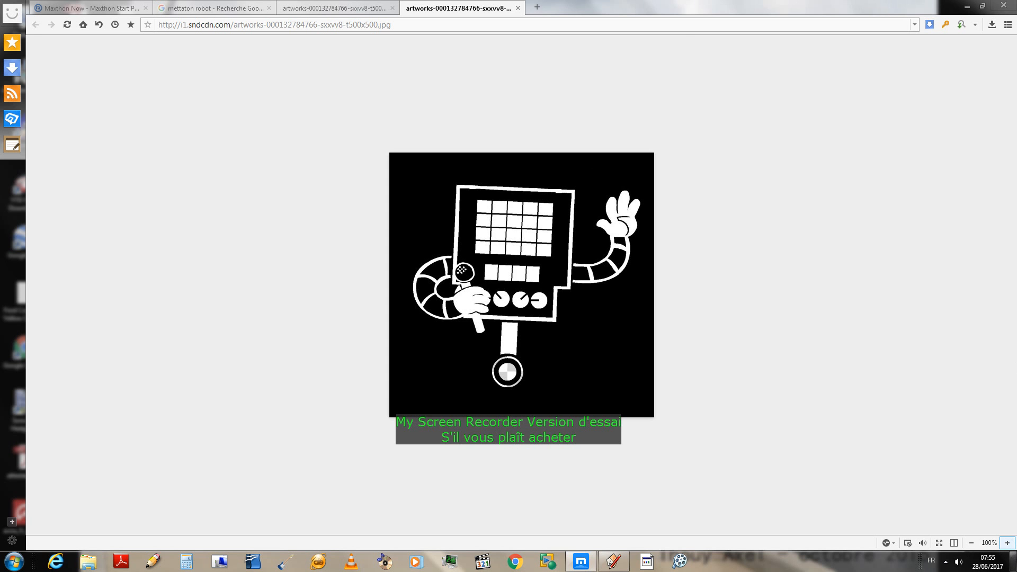
pyautogui.click(1007, 543)
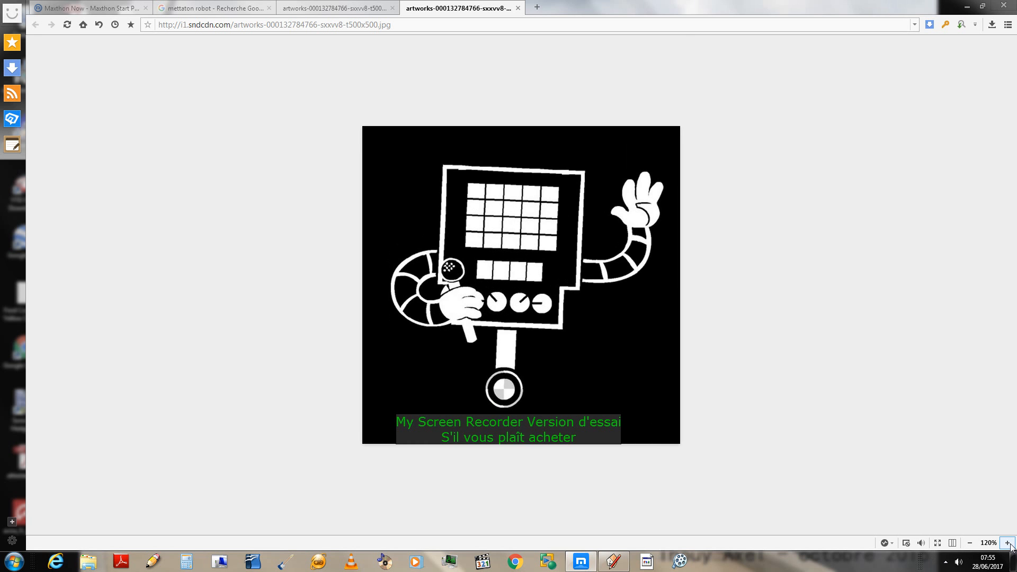
pyautogui.click(1008, 543)
pyautogui.moveTo(492, 196); pyautogui.dragTo(541, 214)
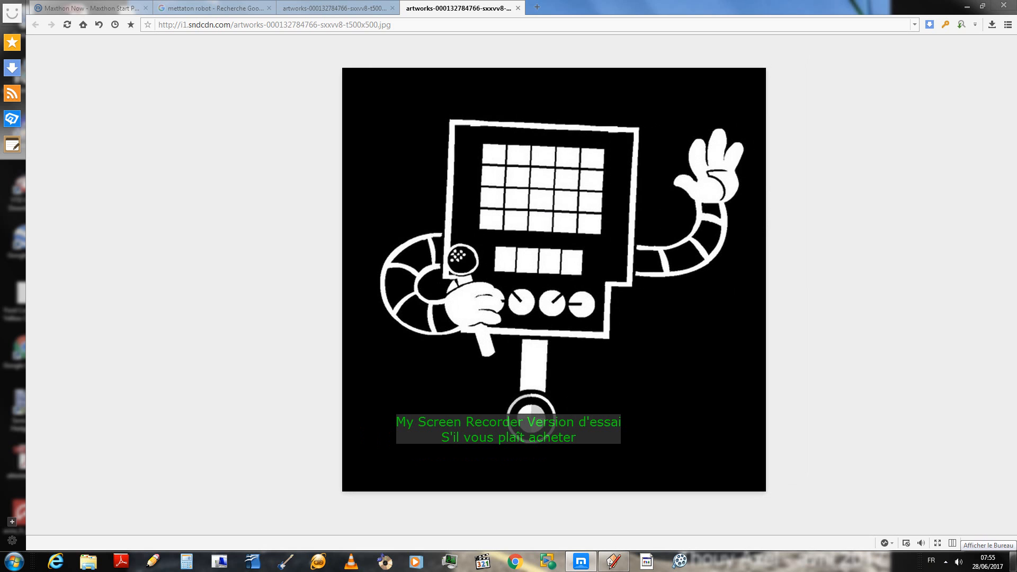
# - Switch to SketchUp and delete the default standing figure from the empty model
pyautogui.click(611, 561)
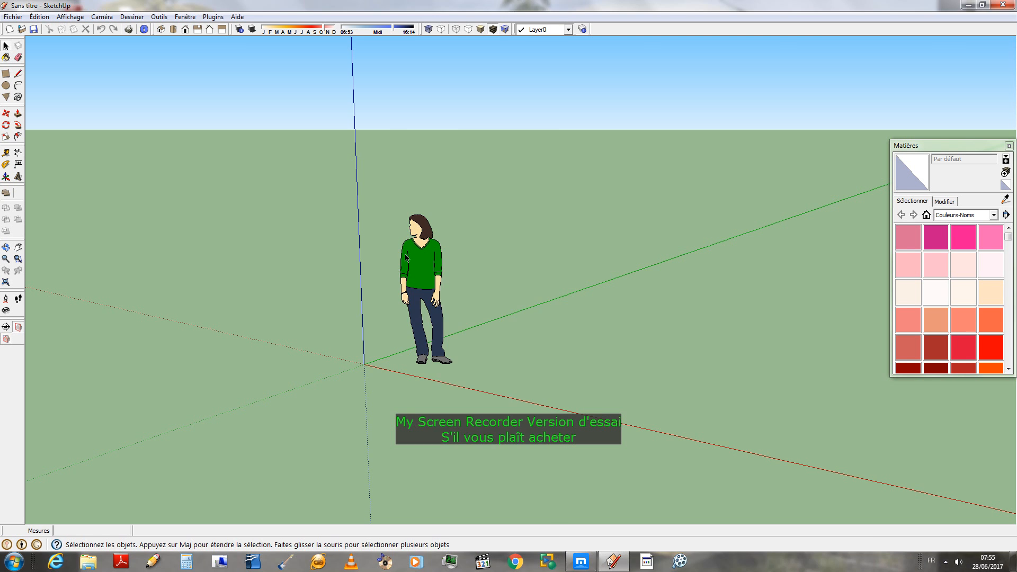
pyautogui.rightClick(426, 268)
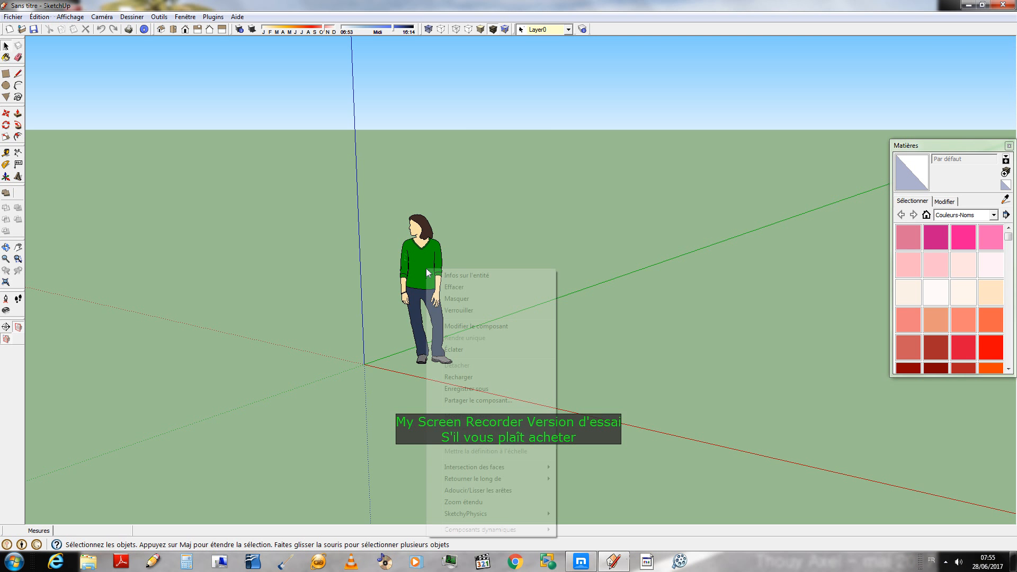
pyautogui.click(477, 288)
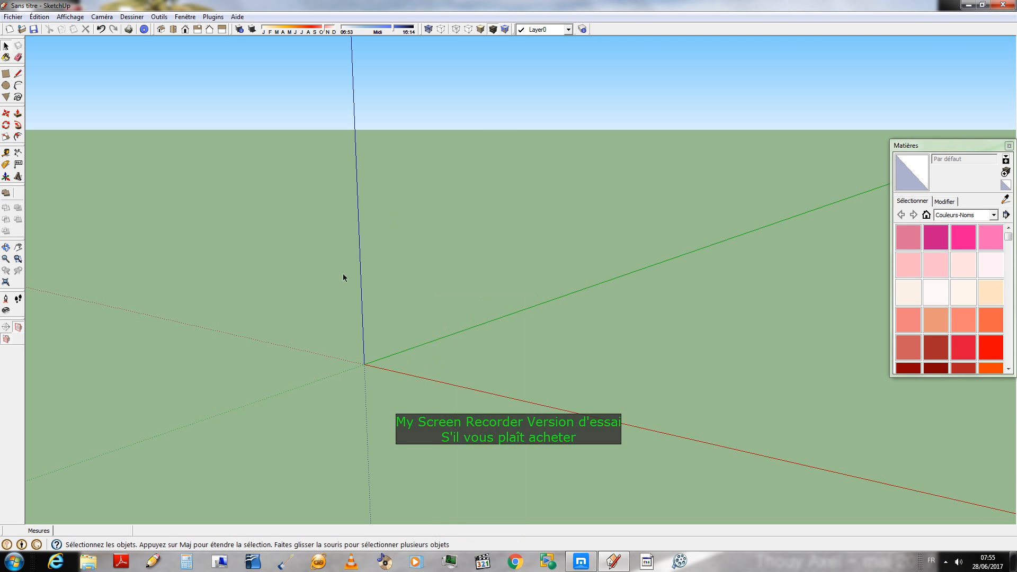
pyautogui.moveTo(343, 275); pyautogui.dragTo(327, 334, button='middle')
pyautogui.scroll(-7, 324, 328)
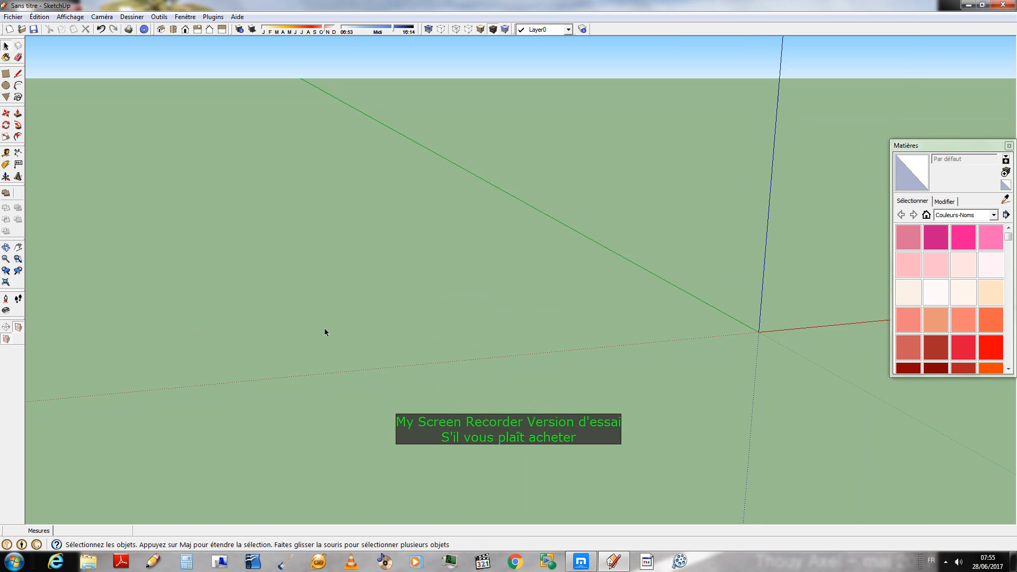
pyautogui.moveTo(370, 310); pyautogui.dragTo(399, 387, button='middle')
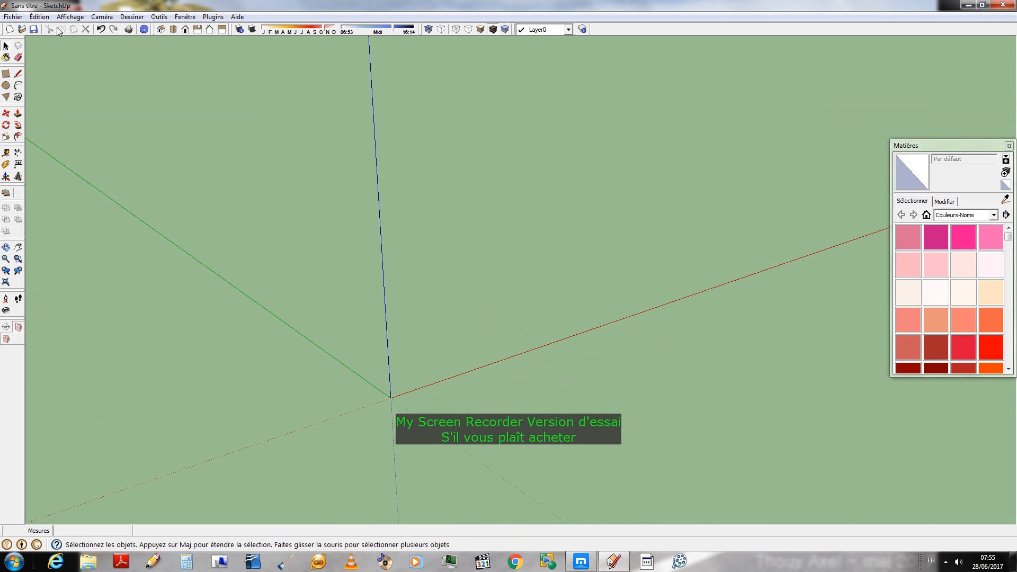
# - Undo and redo the deletion of the standing figure several times, ending with the figure deleted
pyautogui.click(102, 29)
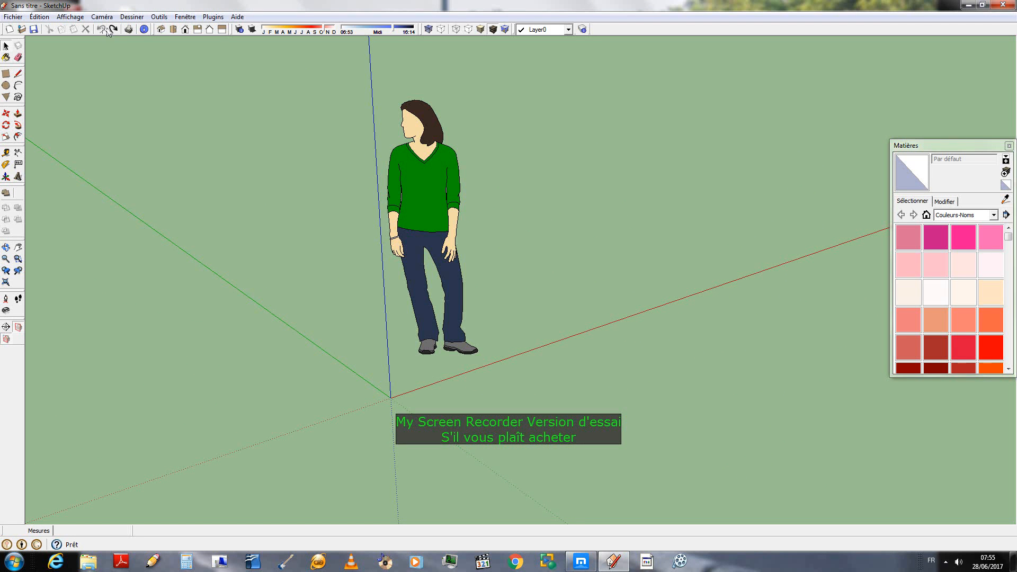
pyautogui.click(113, 29)
pyautogui.click(103, 29)
pyautogui.click(113, 30)
pyautogui.click(104, 29)
pyautogui.click(112, 30)
pyautogui.click(101, 29)
pyautogui.click(111, 30)
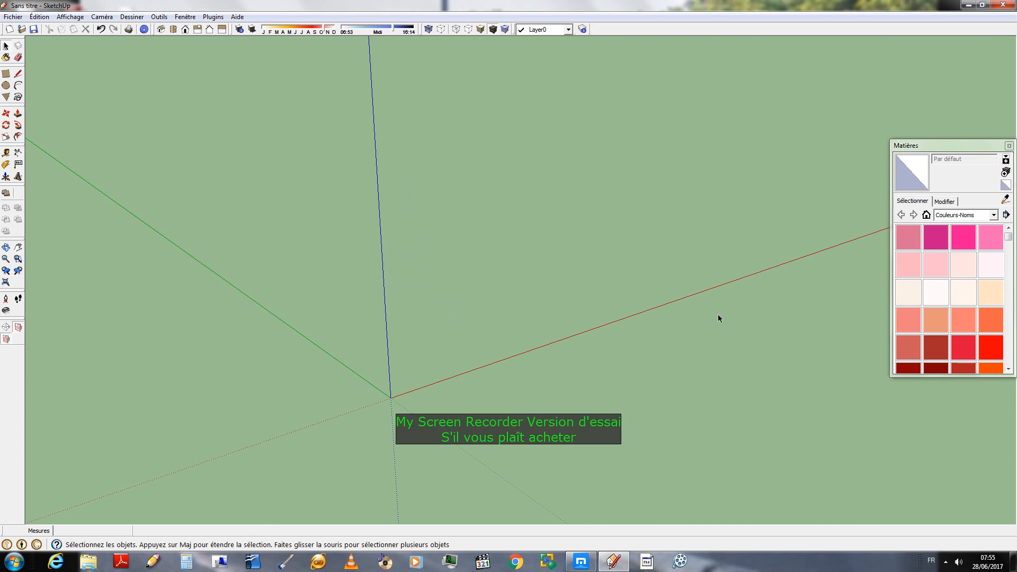
# - Switch to the Maxthon browser and look over the robot reference image in both of its open tabs
pyautogui.moveTo(717, 314); pyautogui.dragTo(1, 403, button='middle')
pyautogui.click(581, 562)
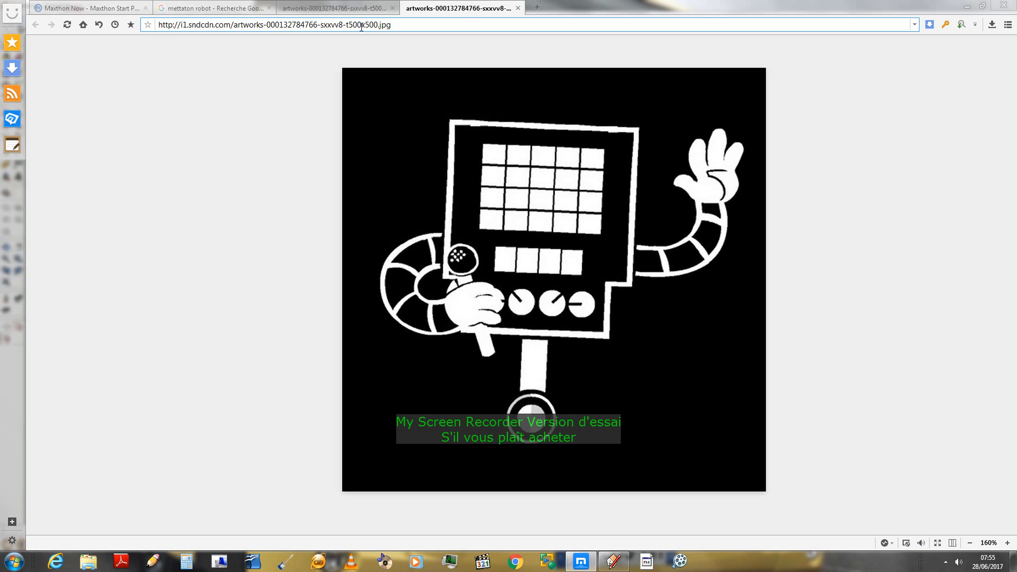
pyautogui.moveTo(371, 2); pyautogui.dragTo(328, 2)
pyautogui.click(328, 6)
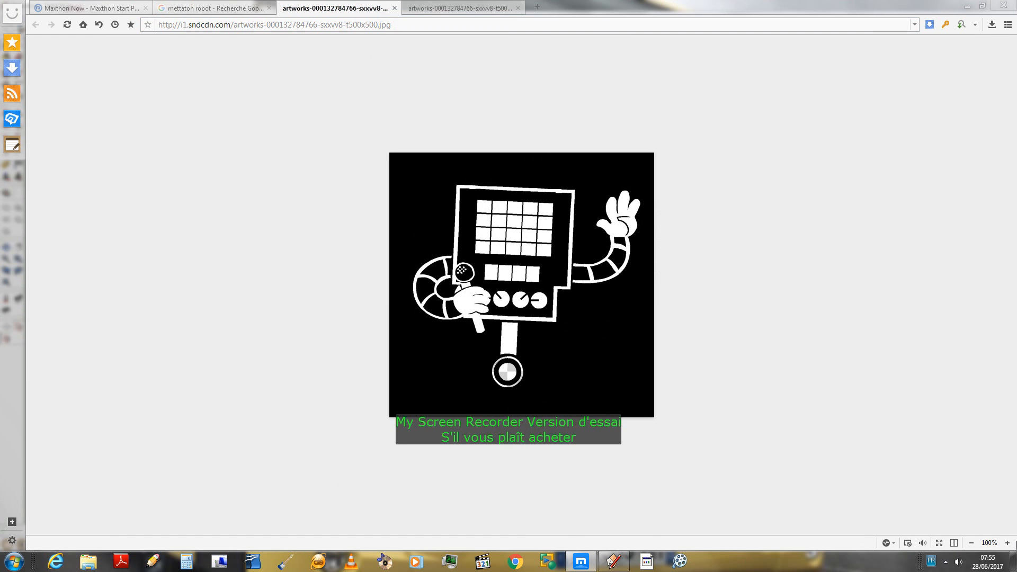
pyautogui.rightClick(438, 142)
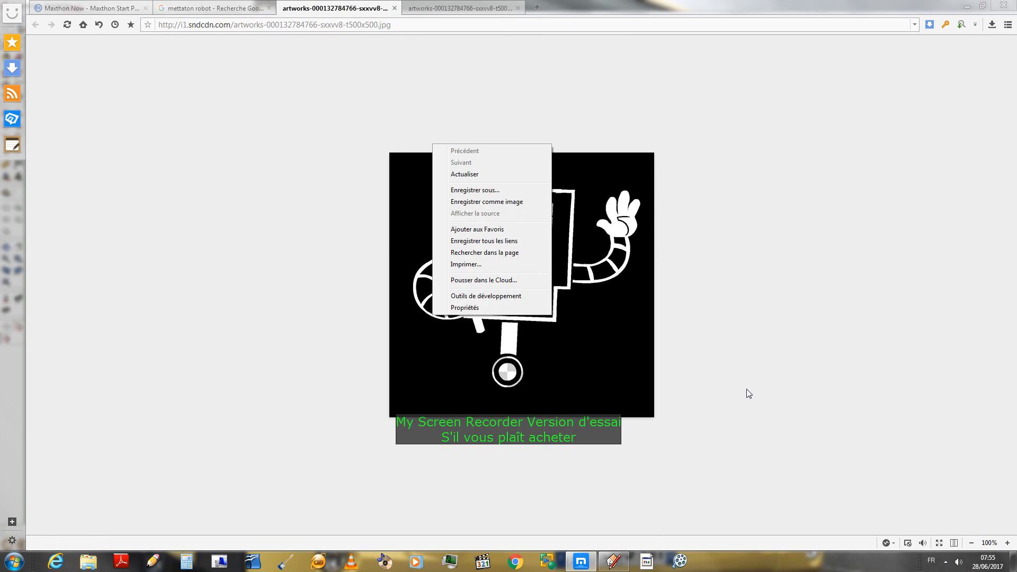
pyautogui.moveTo(746, 388)
pyautogui.mouseDown(button='right')
pyautogui.moveTo(724, 165)
pyautogui.moveTo(833, 138)
pyautogui.mouseUp(button='right')
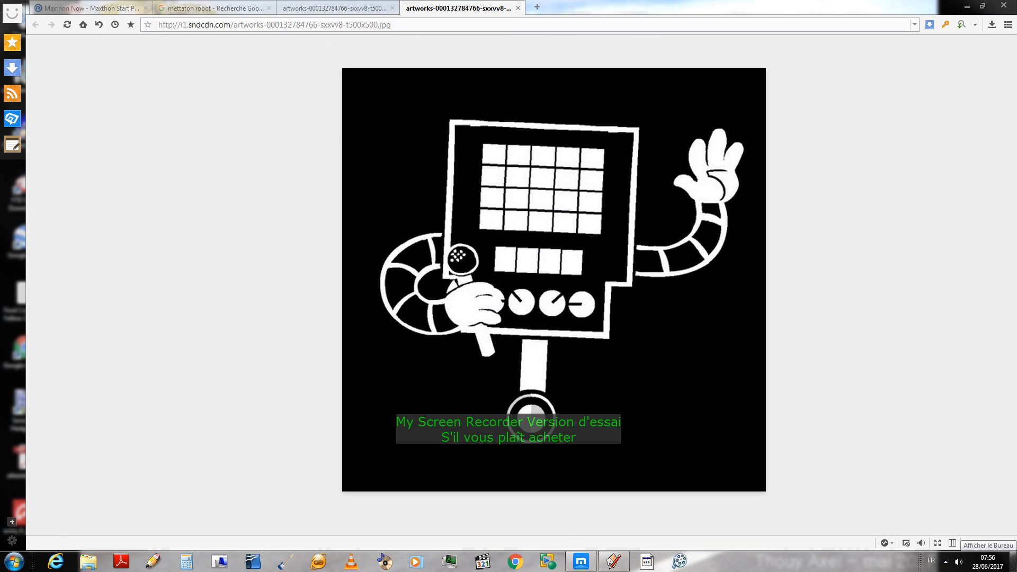
pyautogui.click(1012, 563)
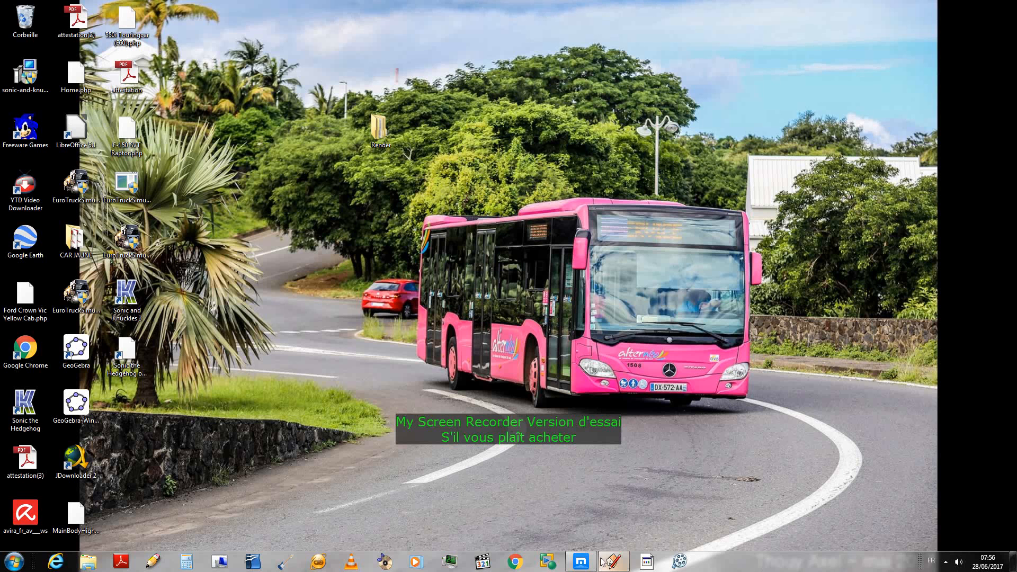
# - Switch to SketchUp and draw an upright square of about 3.33 m from the origin, along the green and blue axes
pyautogui.click(610, 562)
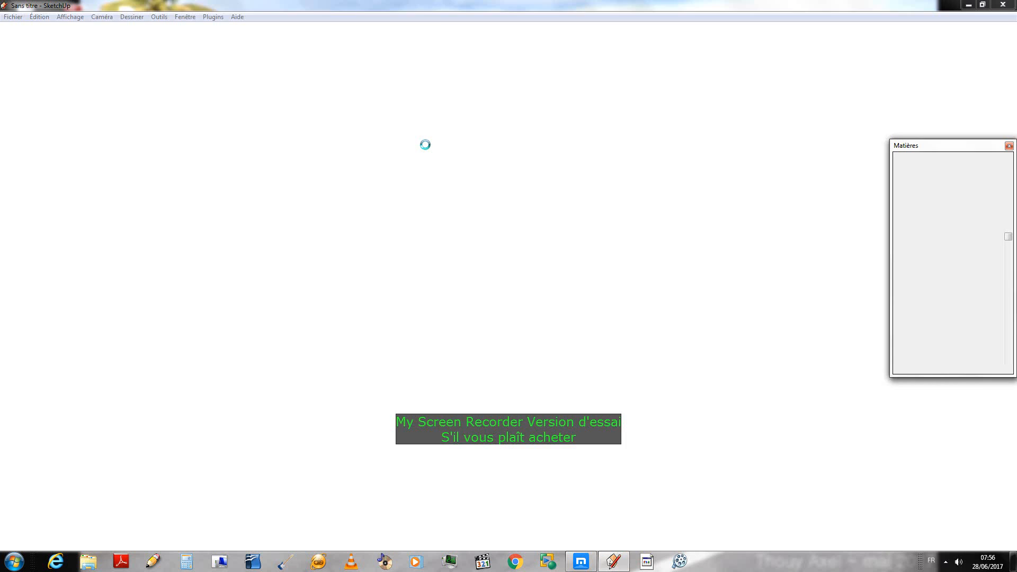
pyautogui.moveTo(403, 263); pyautogui.dragTo(706, 220, button='middle')
pyautogui.click(7, 73)
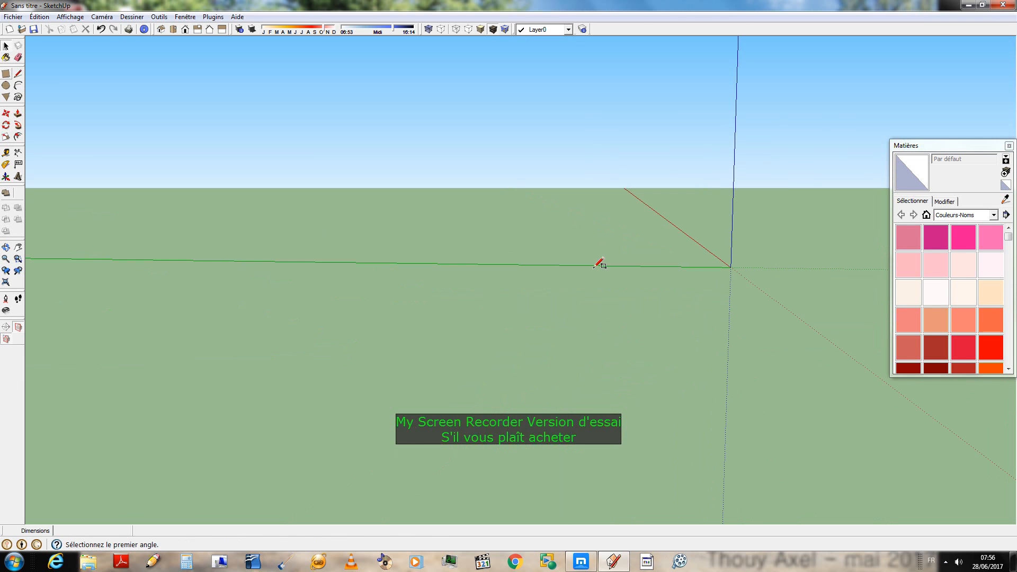
pyautogui.click(735, 261)
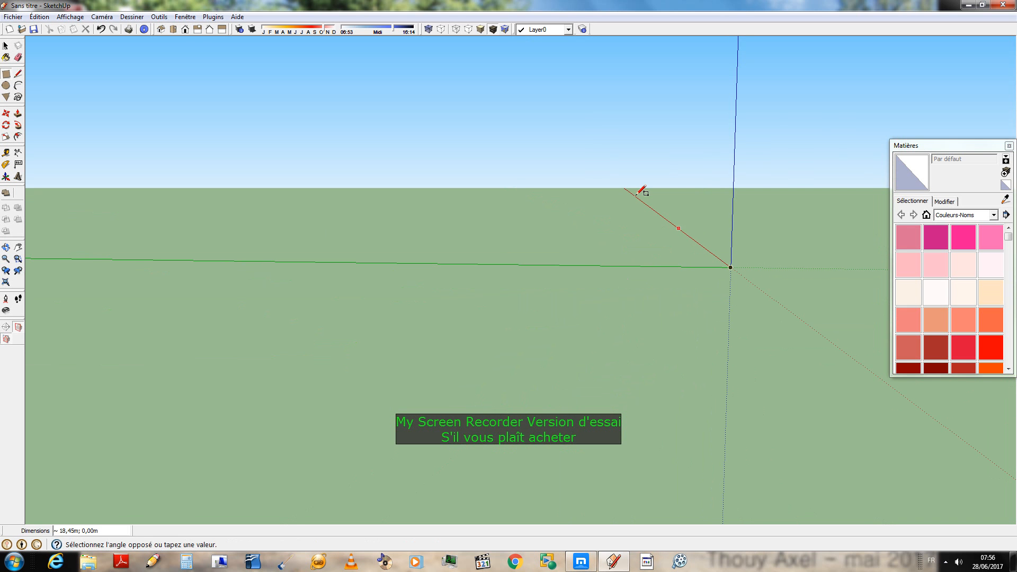
pyautogui.moveTo(622, 348); pyautogui.dragTo(658, 332, button='middle')
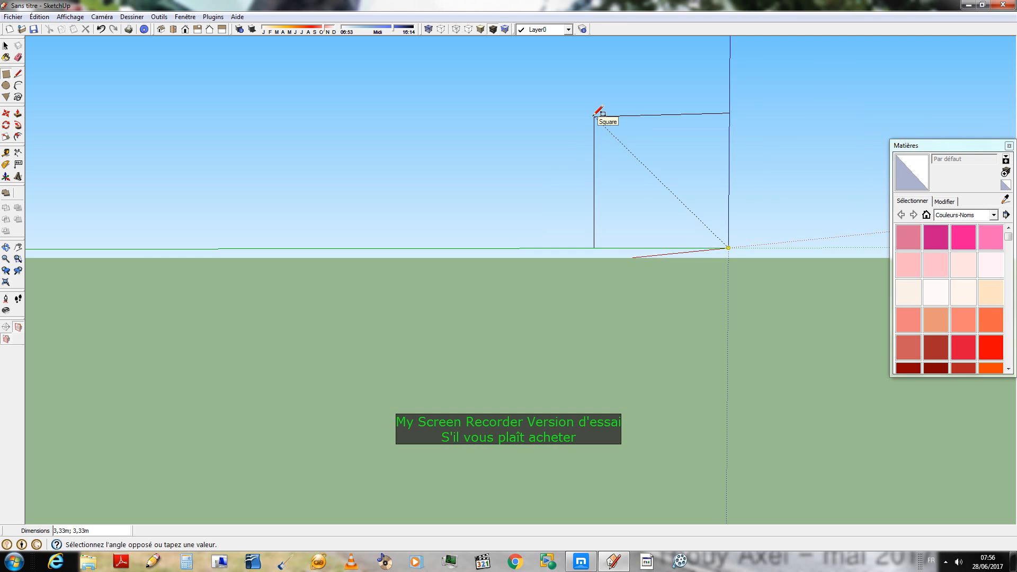
pyautogui.click(594, 115)
# - Inspect the square, check the robot's body shape on the reference image in the browser, and return to SketchUp
pyautogui.scroll(-3, 526, 386)
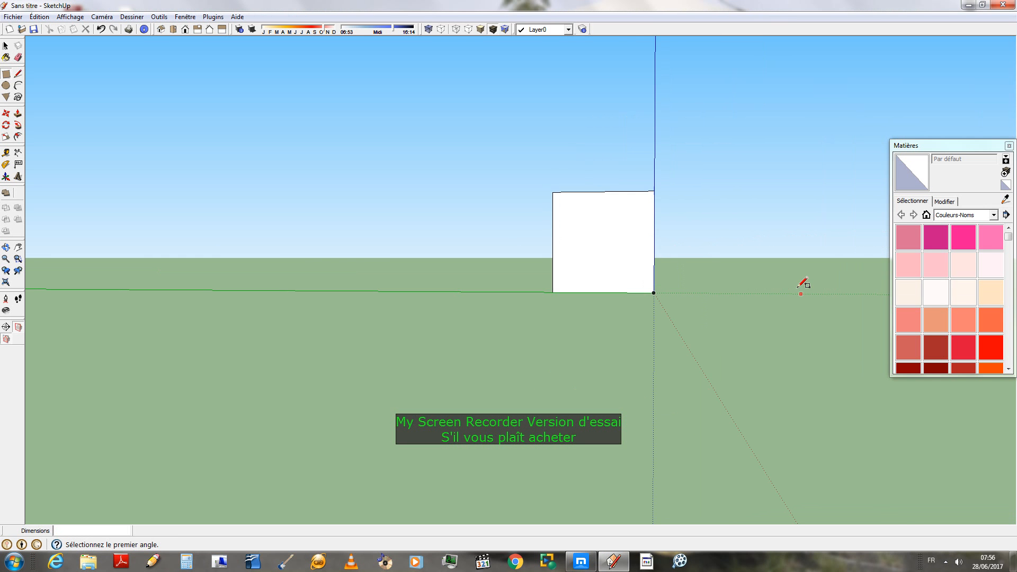
pyautogui.scroll(5, 553, 299)
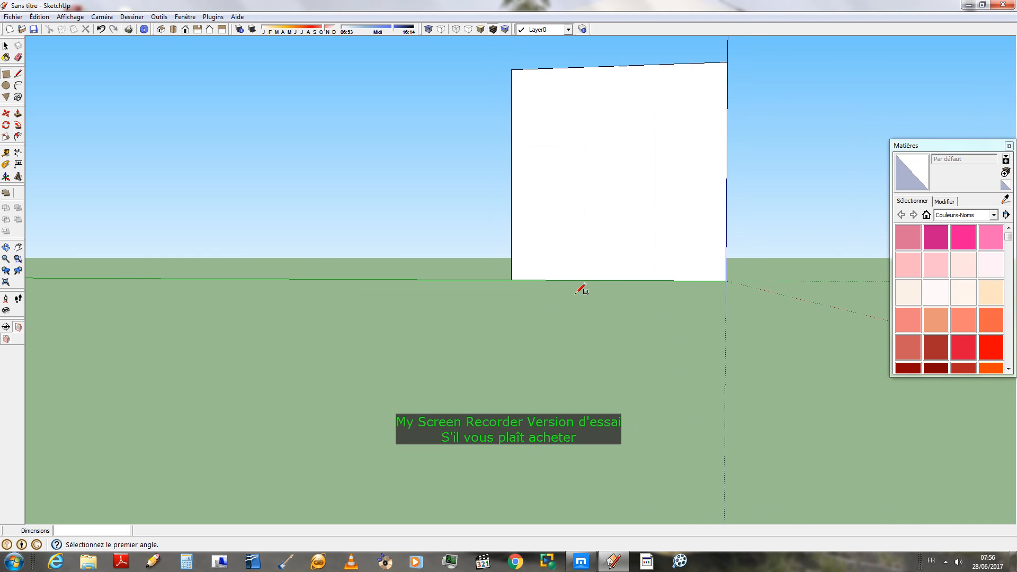
pyautogui.moveTo(581, 291); pyautogui.dragTo(493, 322, button='middle')
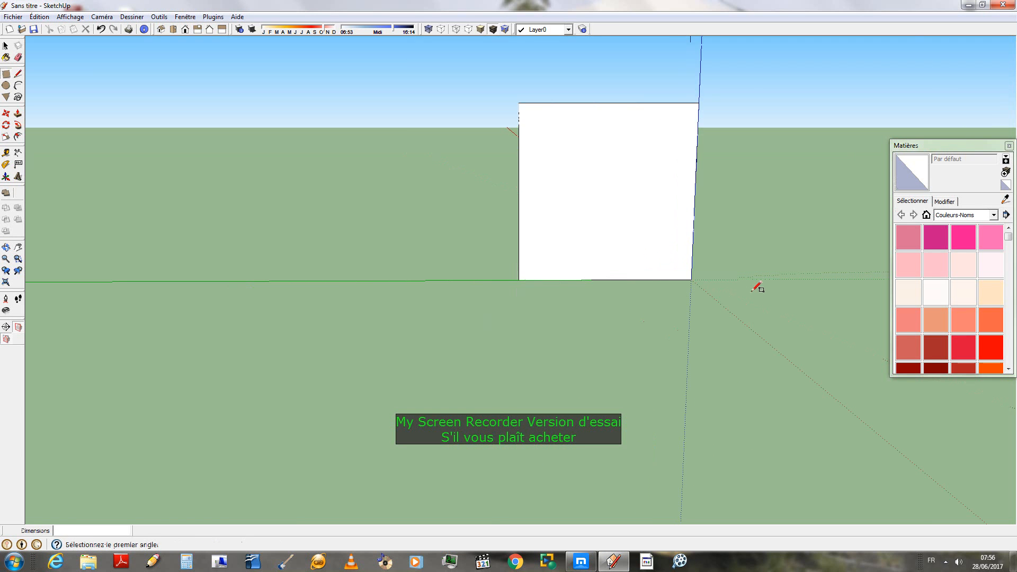
pyautogui.scroll(2, 758, 288)
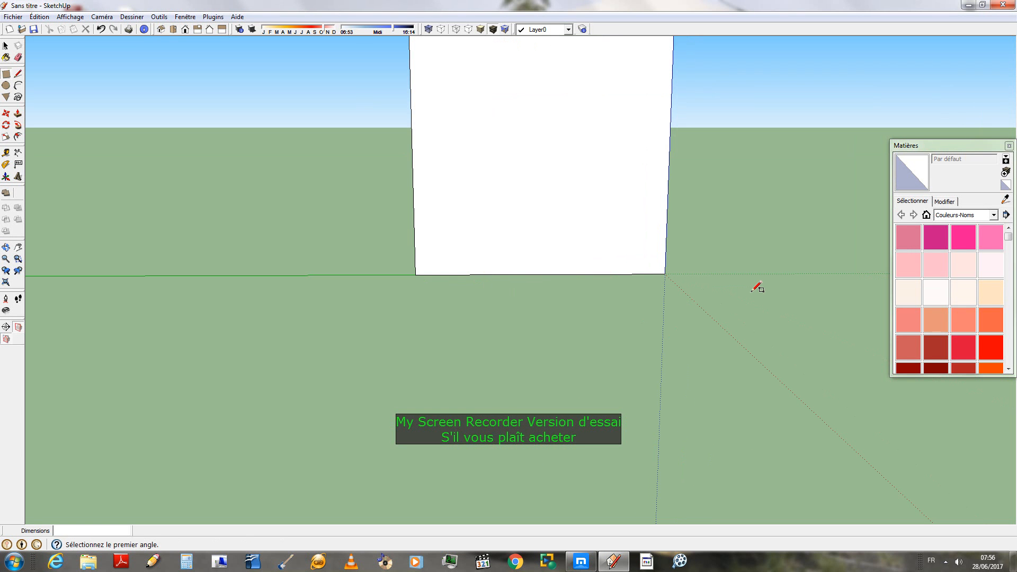
pyautogui.scroll(-2, 657, 371)
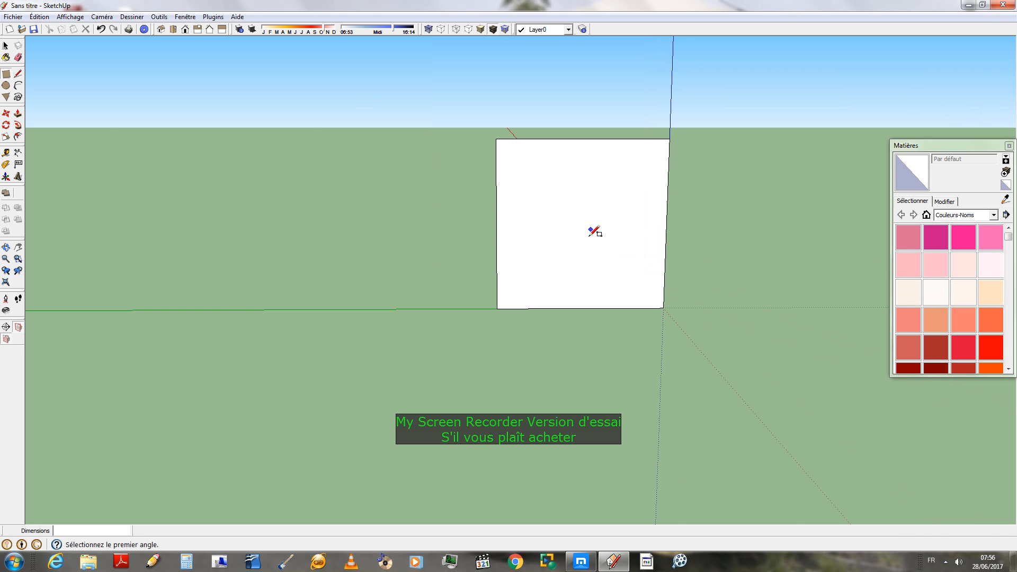
pyautogui.click(578, 564)
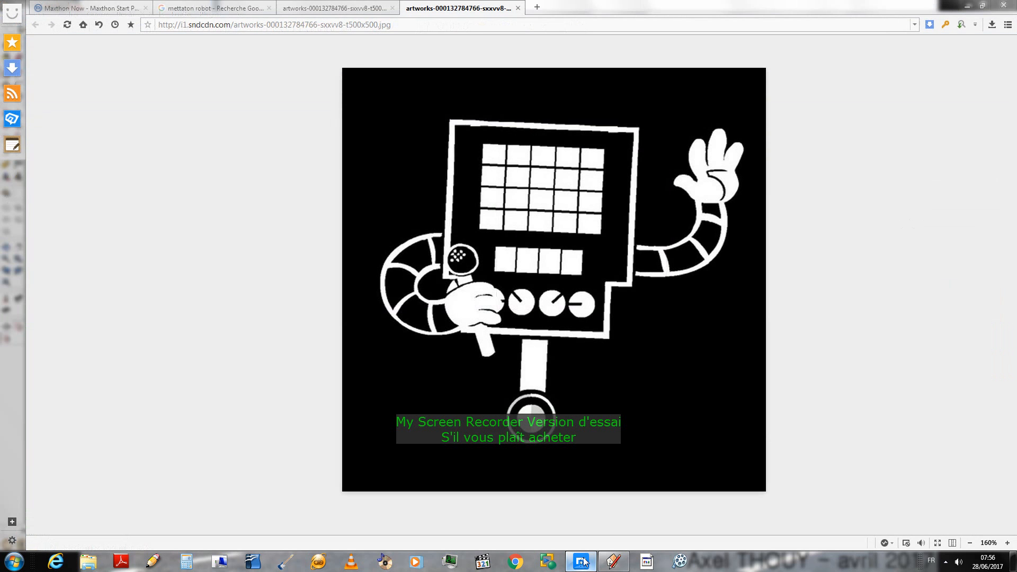
pyautogui.click(583, 562)
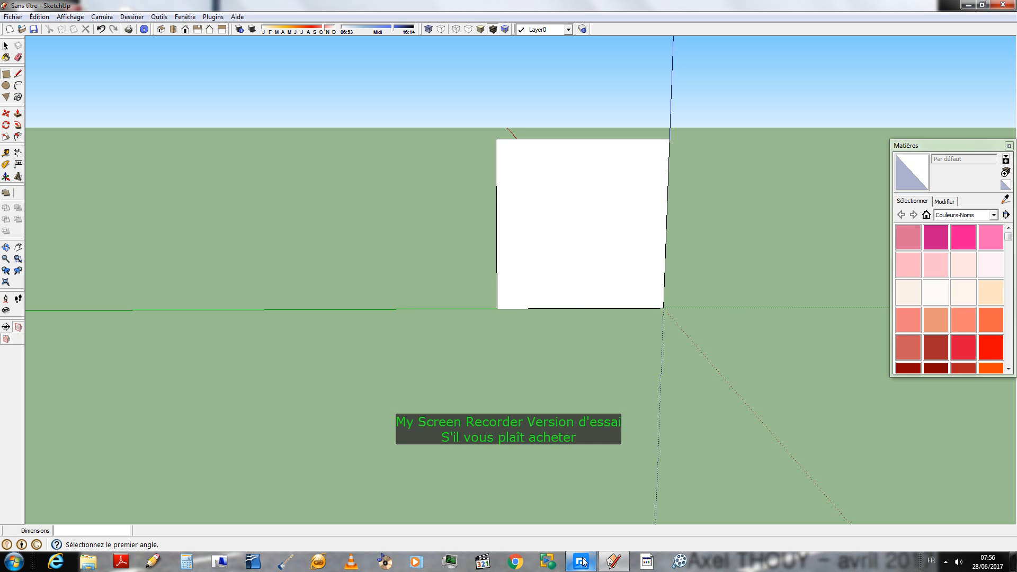
# - Draw a rectangle of about 3.31 by 0.68 m across the full width of the square's lower edge
pyautogui.moveTo(579, 304); pyautogui.dragTo(708, 288, button='middle')
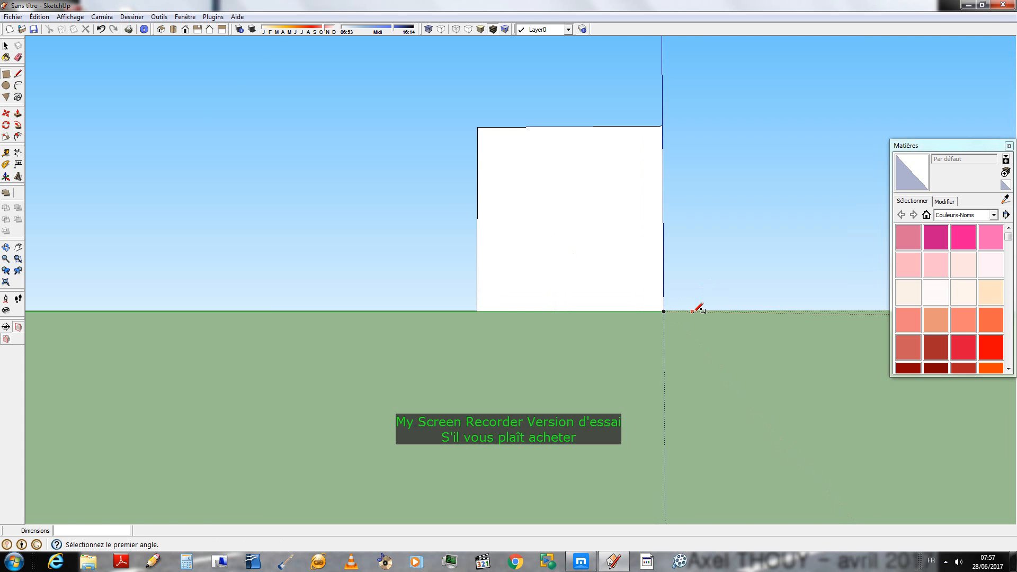
pyautogui.scroll(1, 693, 311)
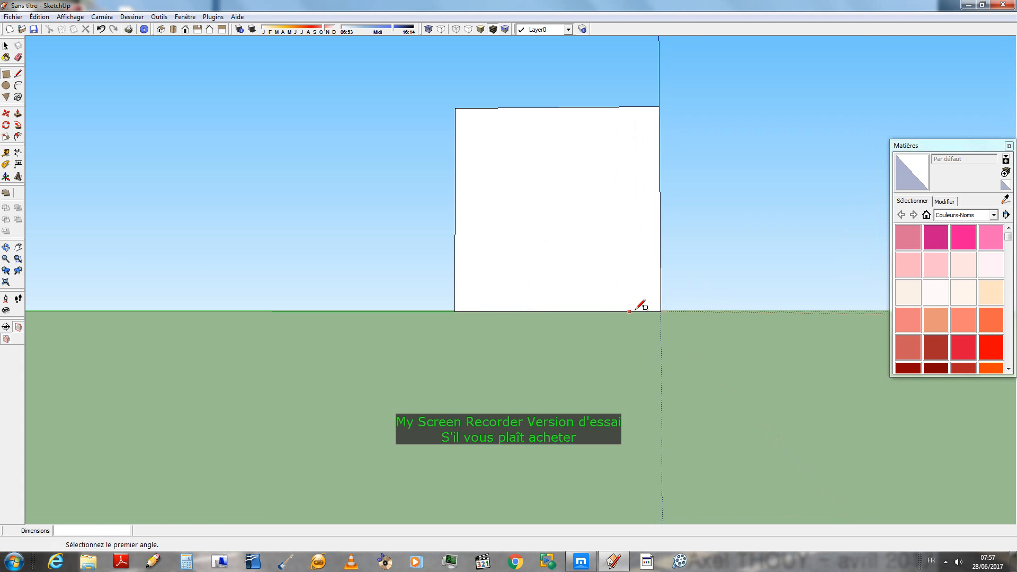
pyautogui.click(660, 269)
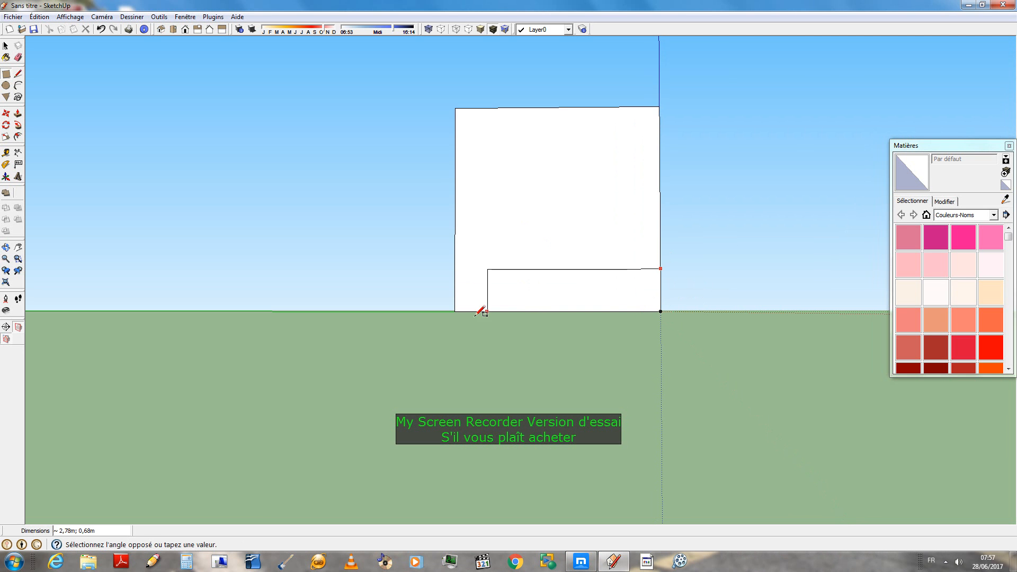
pyautogui.click(455, 311)
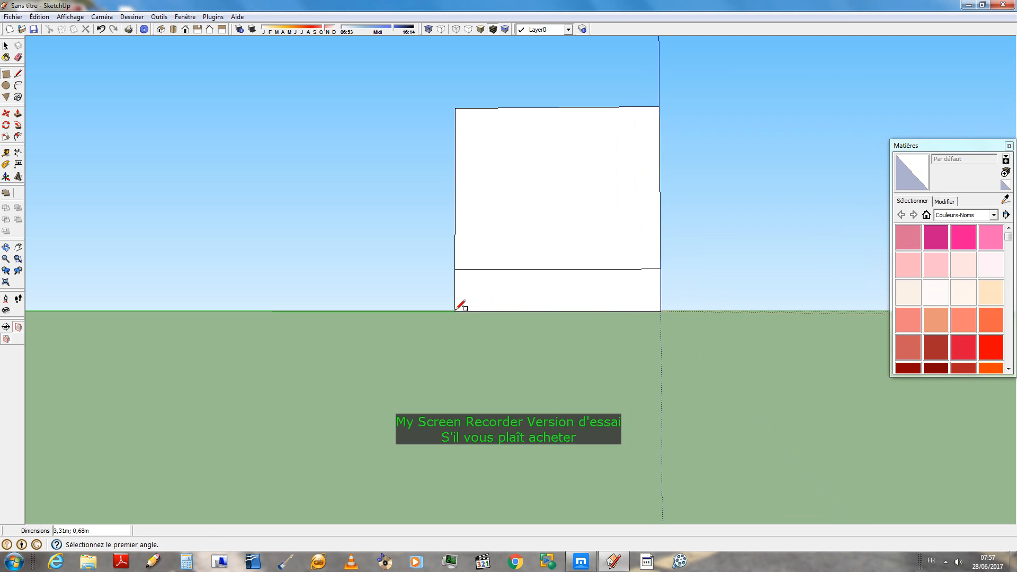
# - Split the lower strip with a rectangle of about 1.66 by 0.68 m from its upper edge's midpoint to its lower corner at the origin
pyautogui.click(17, 74)
pyautogui.click(454, 269)
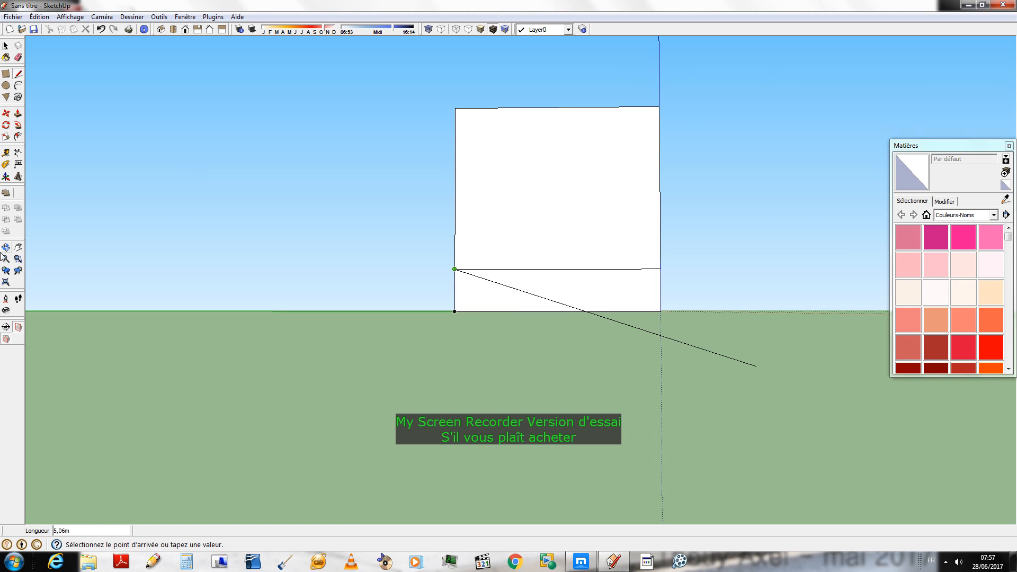
pyautogui.click(7, 74)
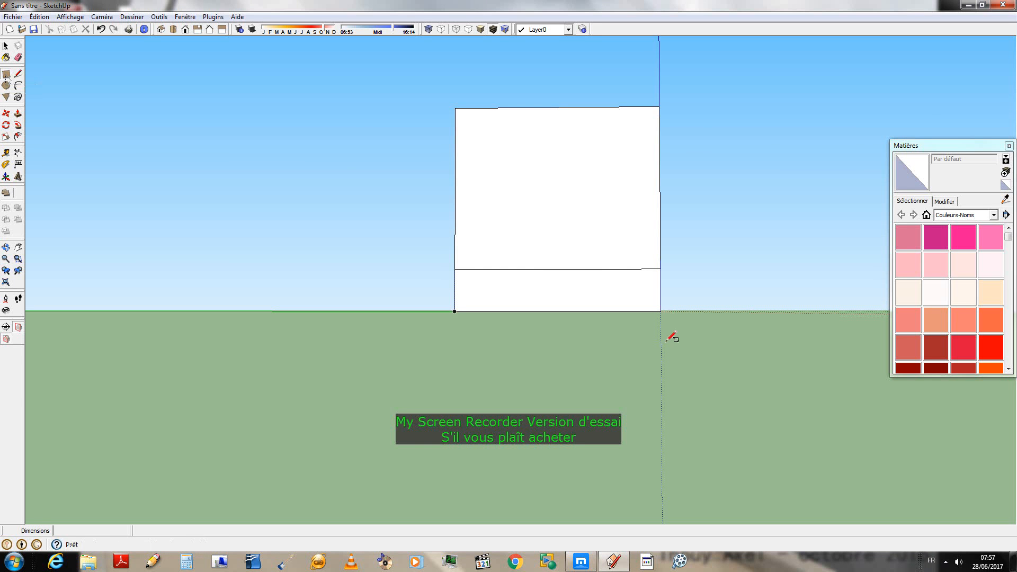
pyautogui.click(558, 269)
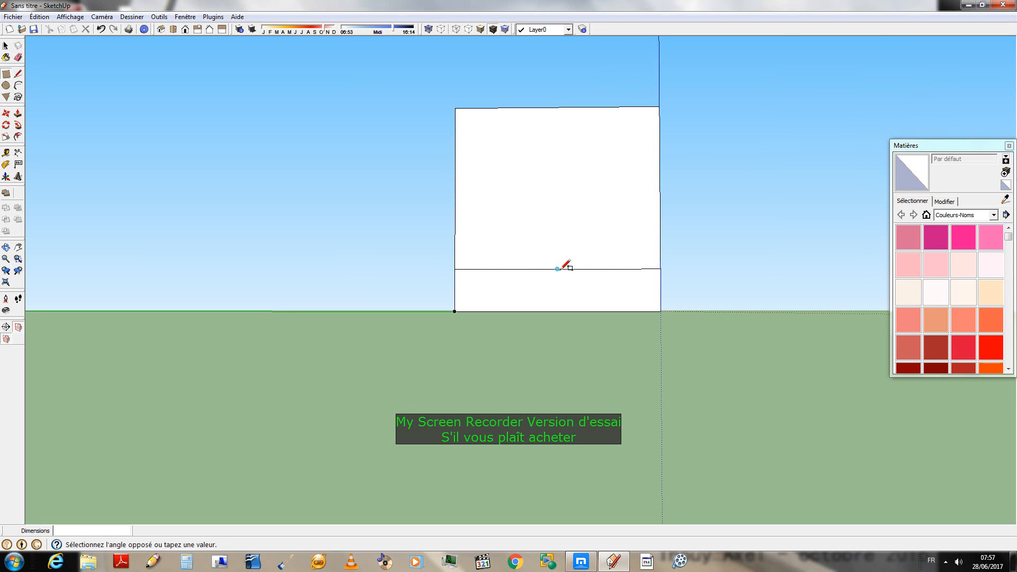
pyautogui.click(661, 311)
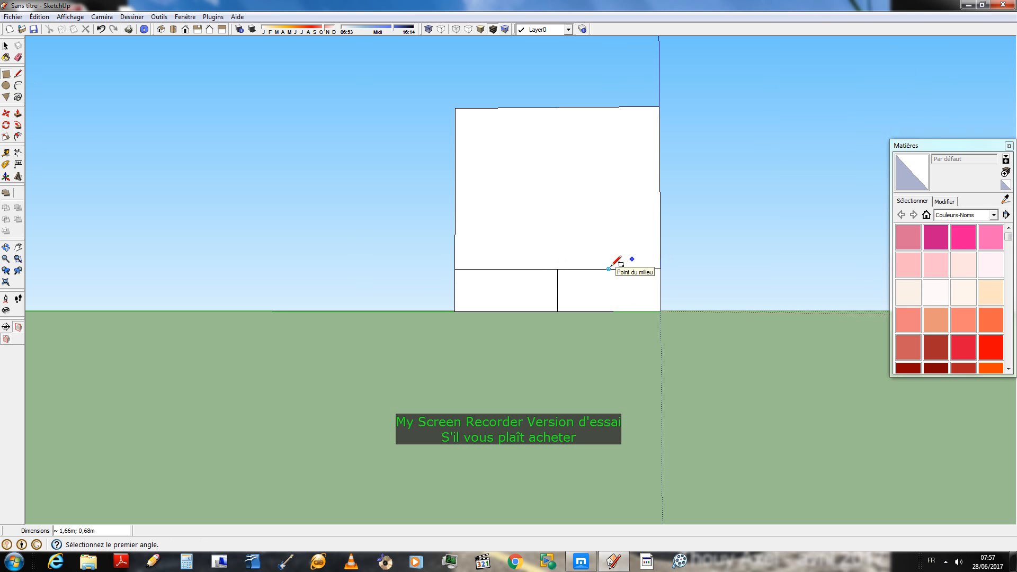
# - Draw a centred rectangle of about 1.66 by 0.68 m in the lower strip, between the midpoints of its two halves
pyautogui.click(608, 269)
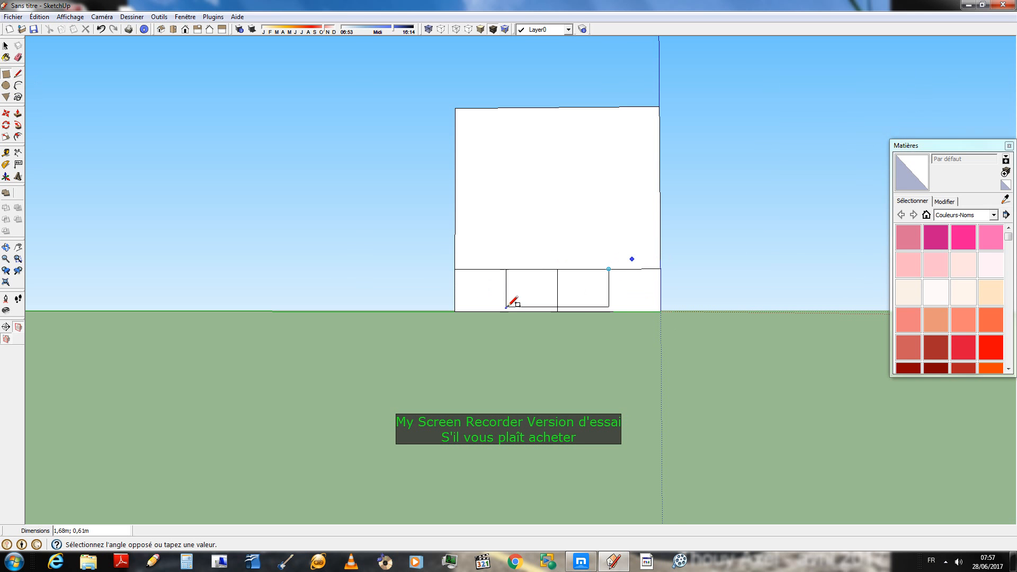
pyautogui.click(505, 312)
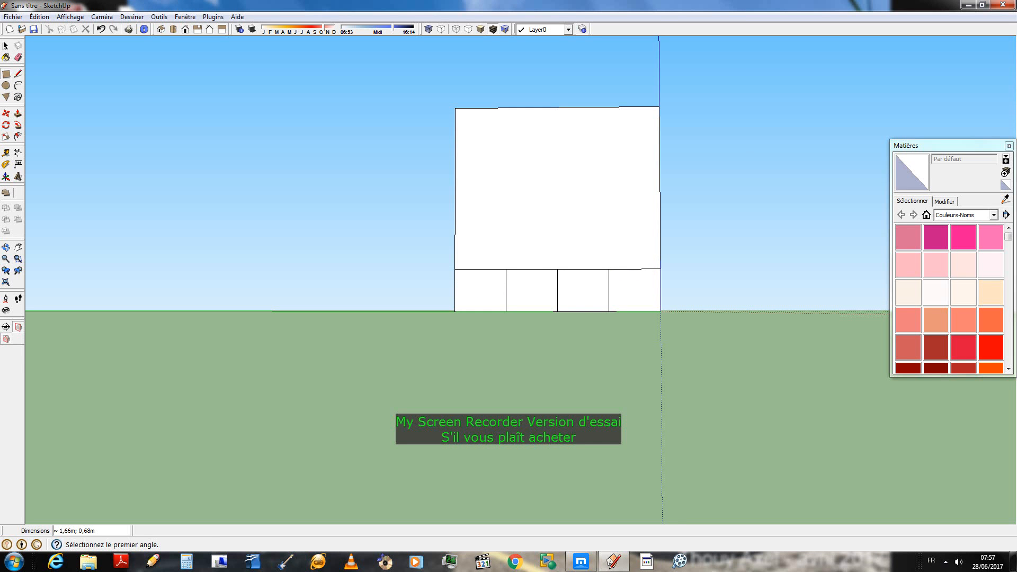
pyautogui.click(634, 269)
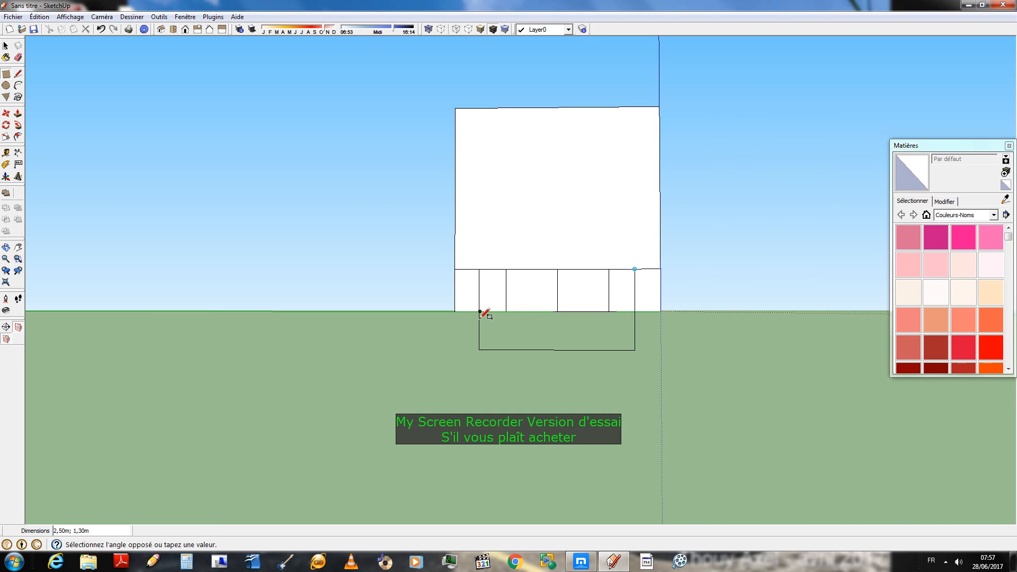
pyautogui.click(480, 311)
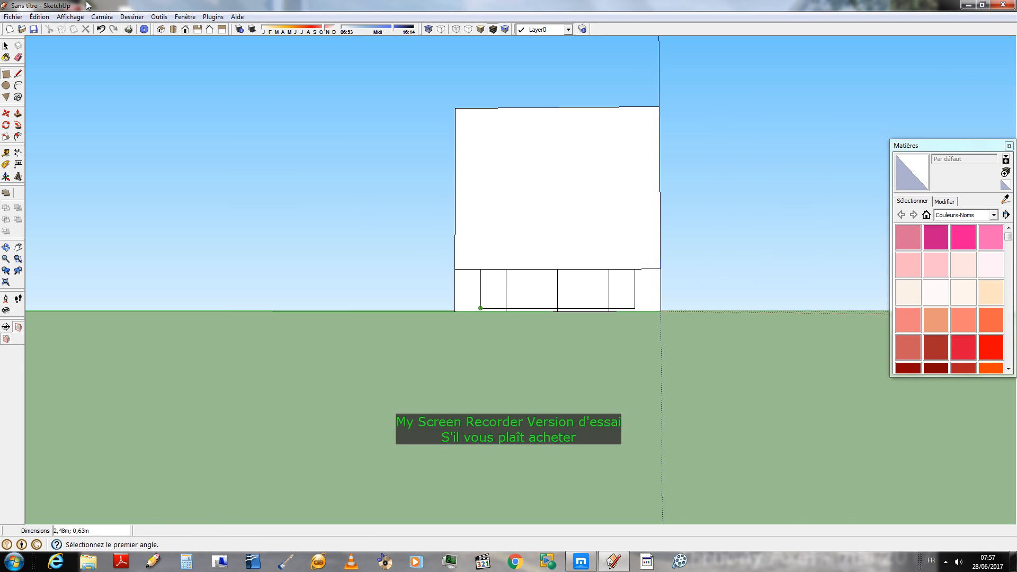
pyautogui.hotkey('ctrl', 'z')
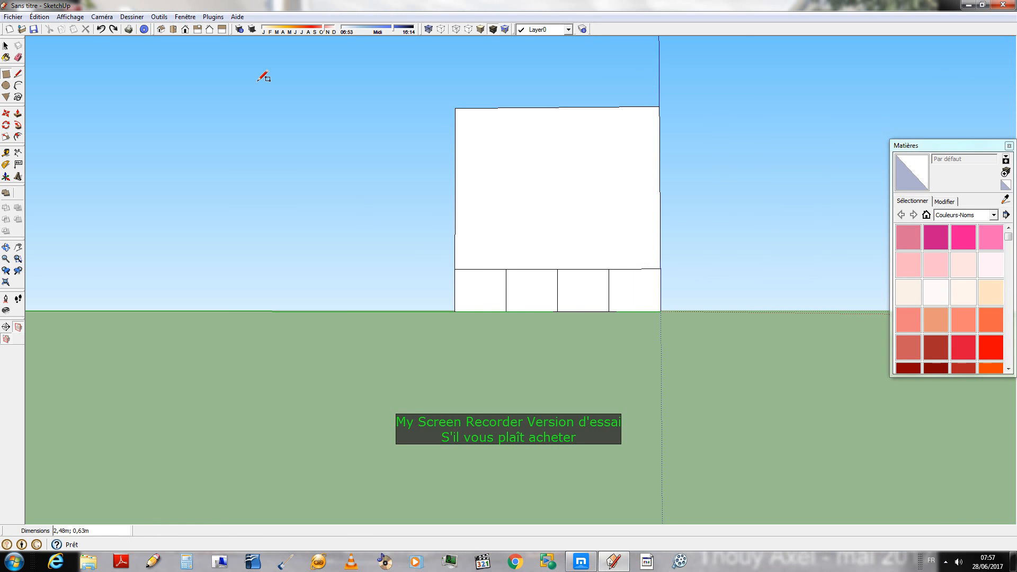
# - Draw a centred rectangle of about 2.48 by 0.68 m between the midpoints of the strip's outer cells, and check the reference image
pyautogui.click(634, 270)
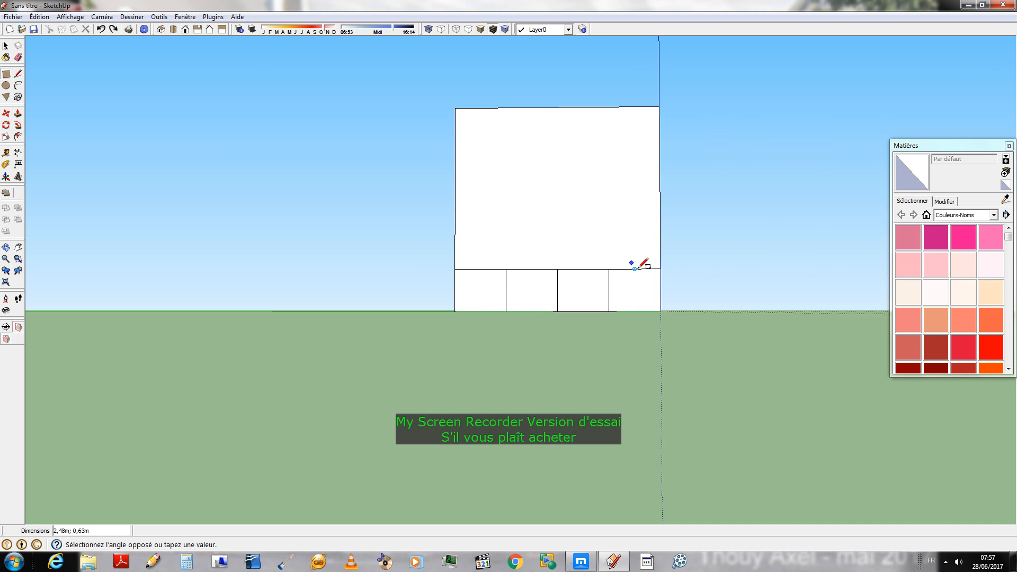
pyautogui.click(481, 312)
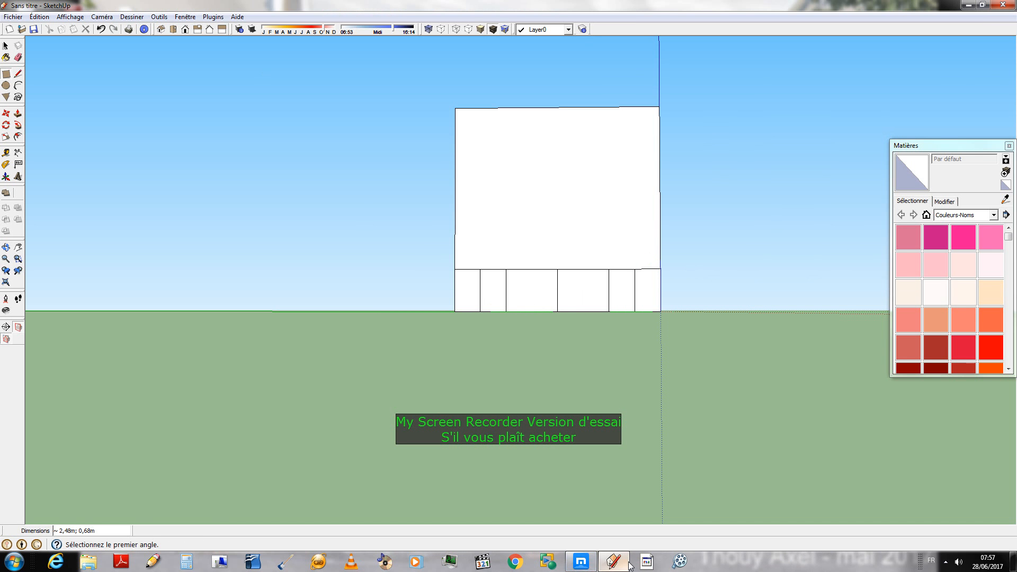
pyautogui.click(590, 568)
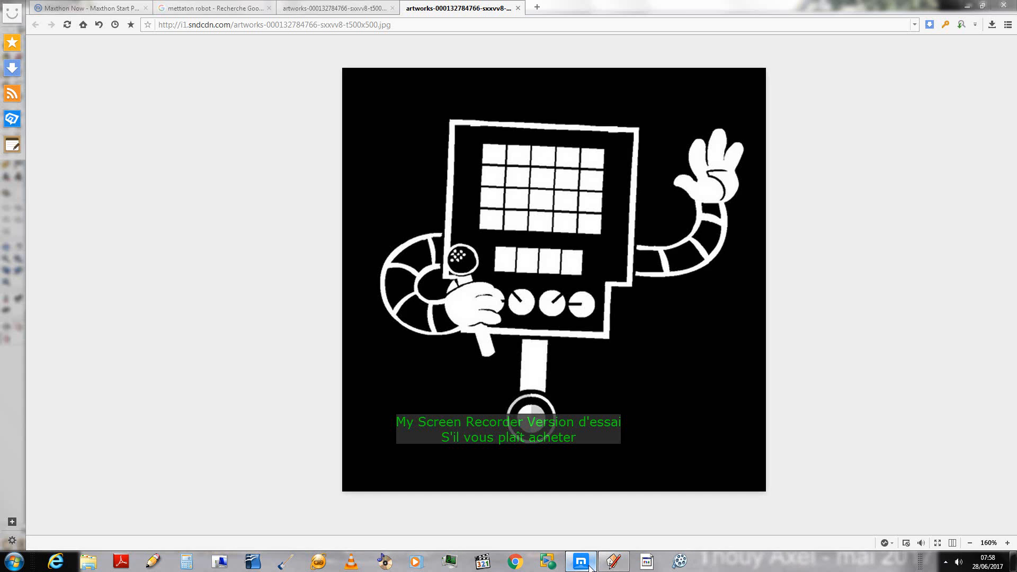
pyautogui.click(590, 568)
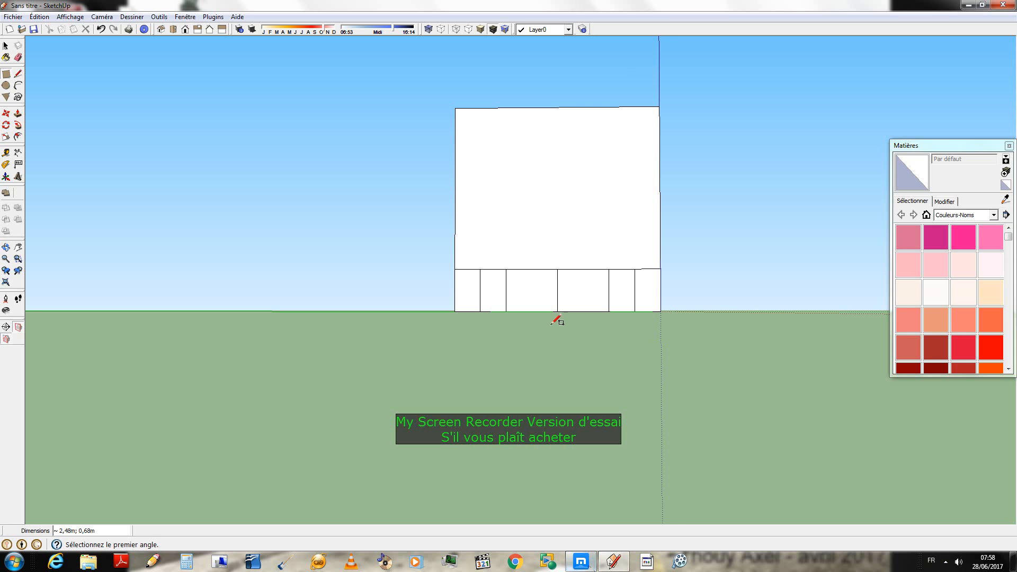
# - Draw a vertical line of about 0.34 m below the strip and a rectangle of about 2.48 by 1.02 m from its lower end
pyautogui.press('l')
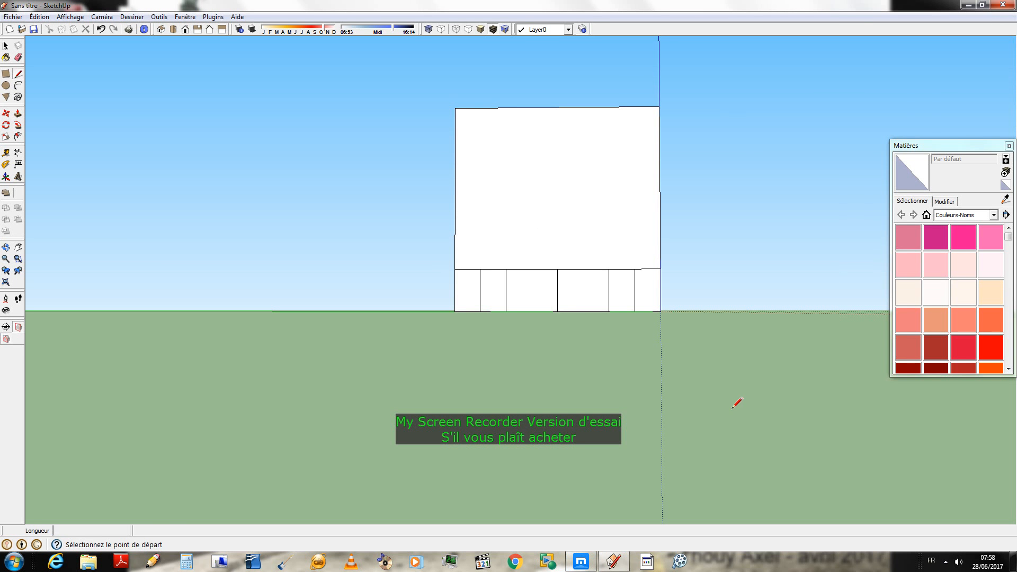
pyautogui.click(480, 312)
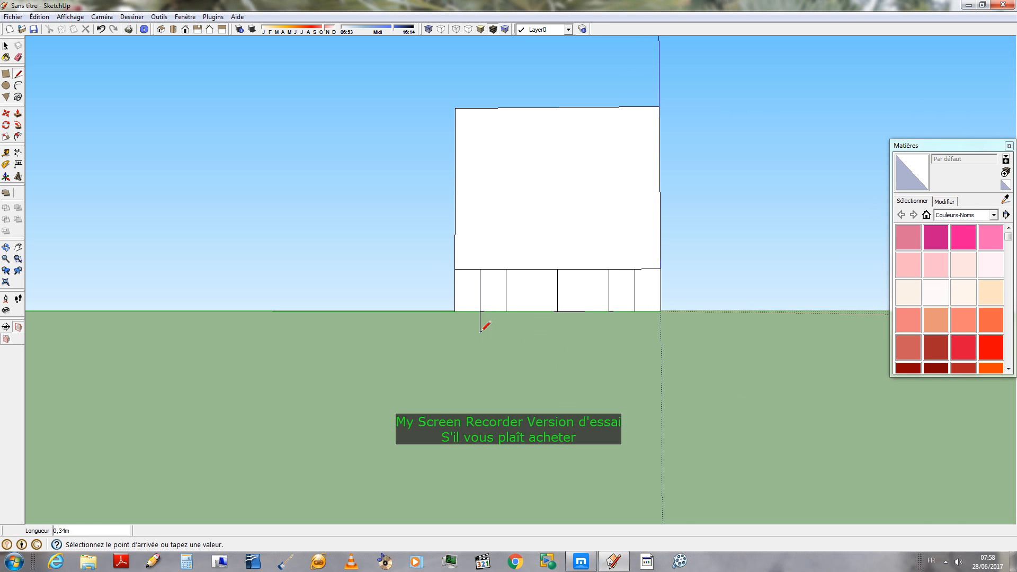
pyautogui.click(481, 332)
pyautogui.click(8, 74)
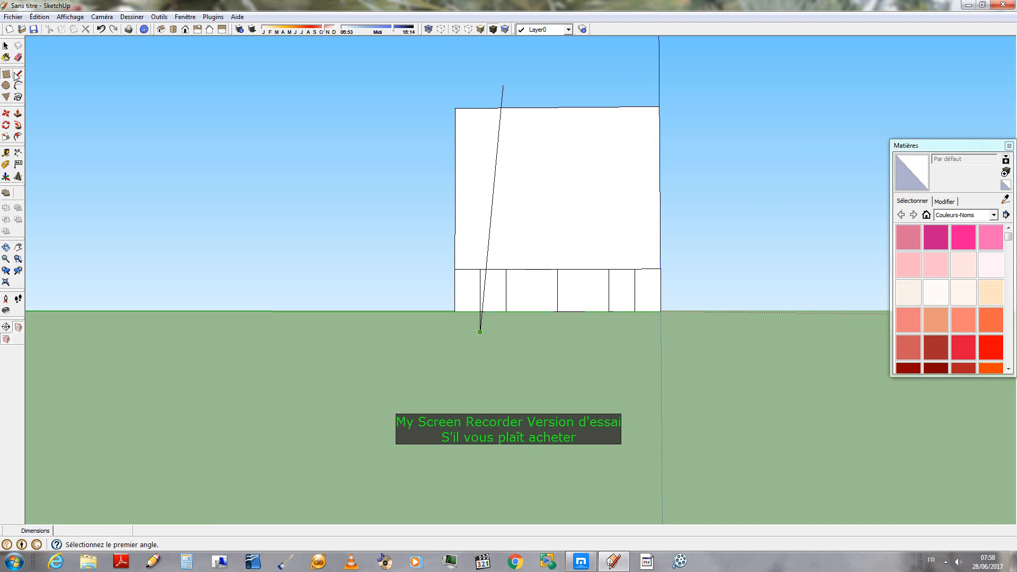
pyautogui.click(480, 332)
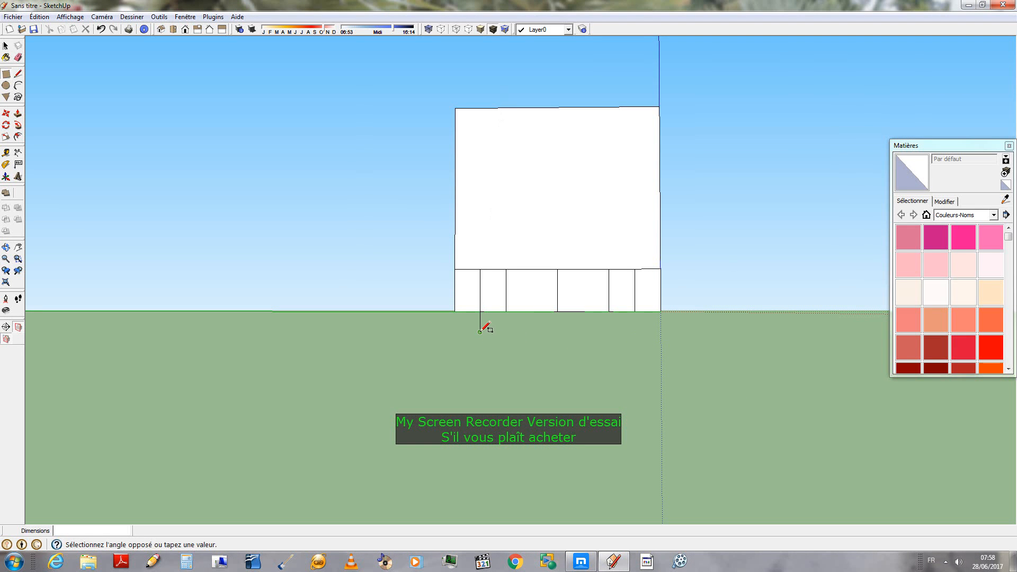
pyautogui.click(637, 271)
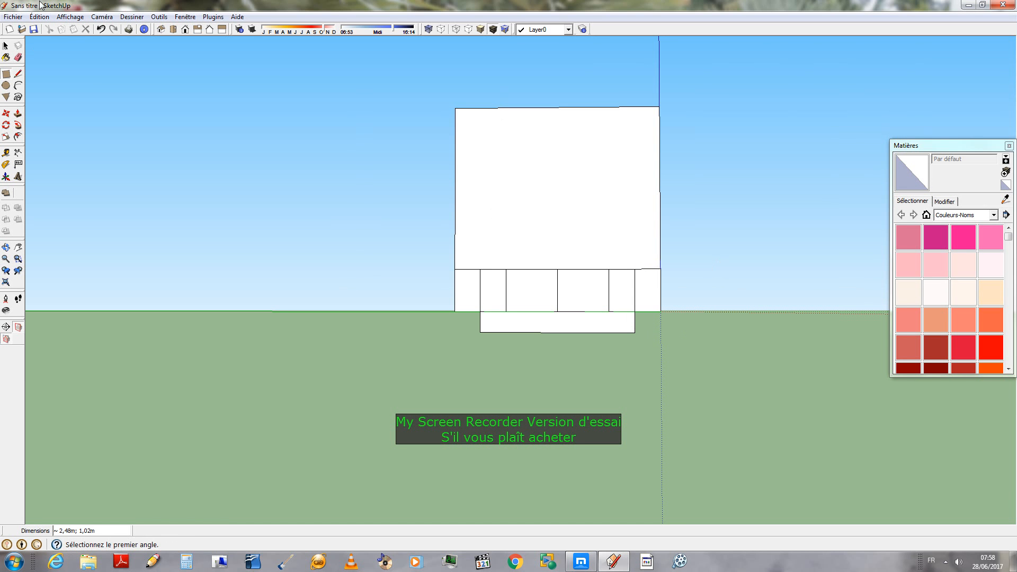
# - Erase the strip's inner dividing lines and both outer corner cells, keeping the large upper block and the narrower lower block
pyautogui.click(19, 57)
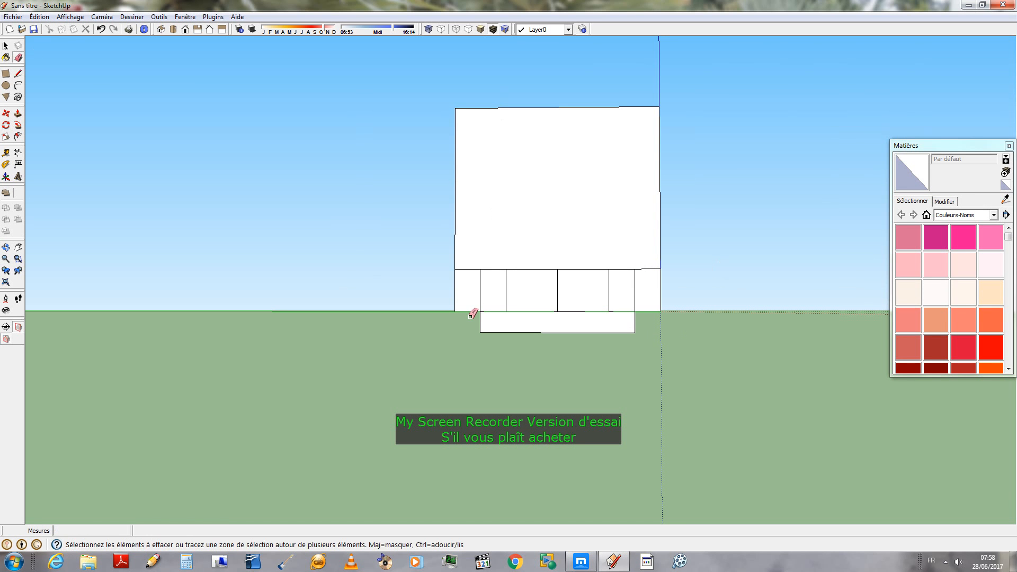
pyautogui.moveTo(470, 317)
pyautogui.mouseDown()
pyautogui.moveTo(454, 308)
pyautogui.moveTo(614, 309)
pyautogui.moveTo(634, 291)
pyautogui.moveTo(597, 302)
pyautogui.mouseUp()
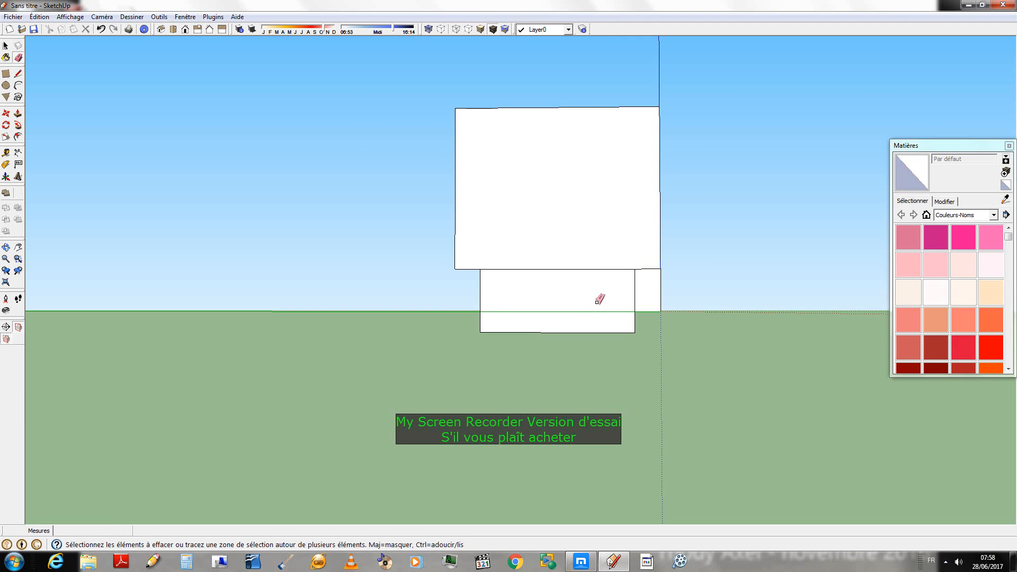
pyautogui.click(662, 312)
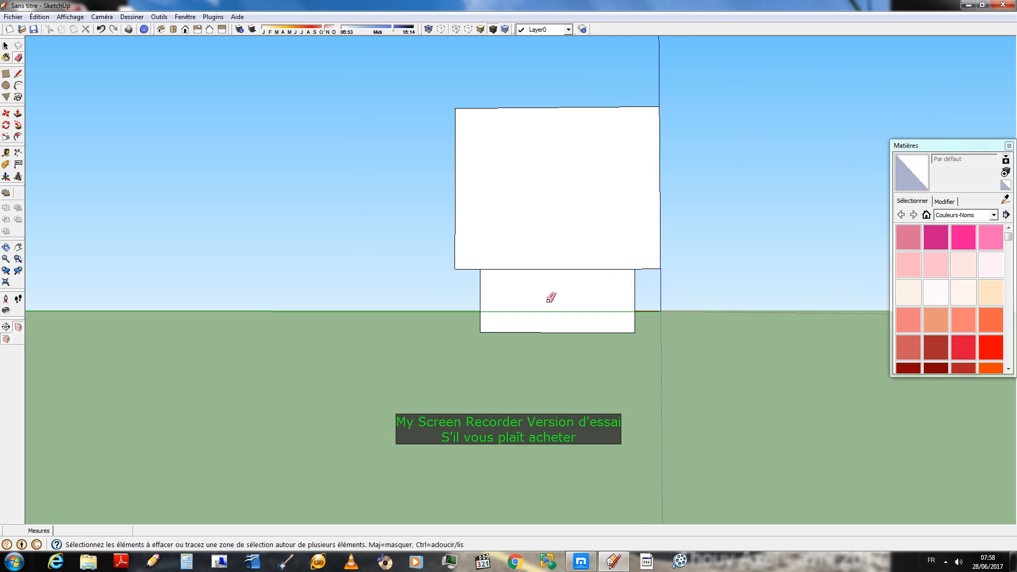
pyautogui.scroll(-3, 550, 255)
pyautogui.scroll(3, 601, 270)
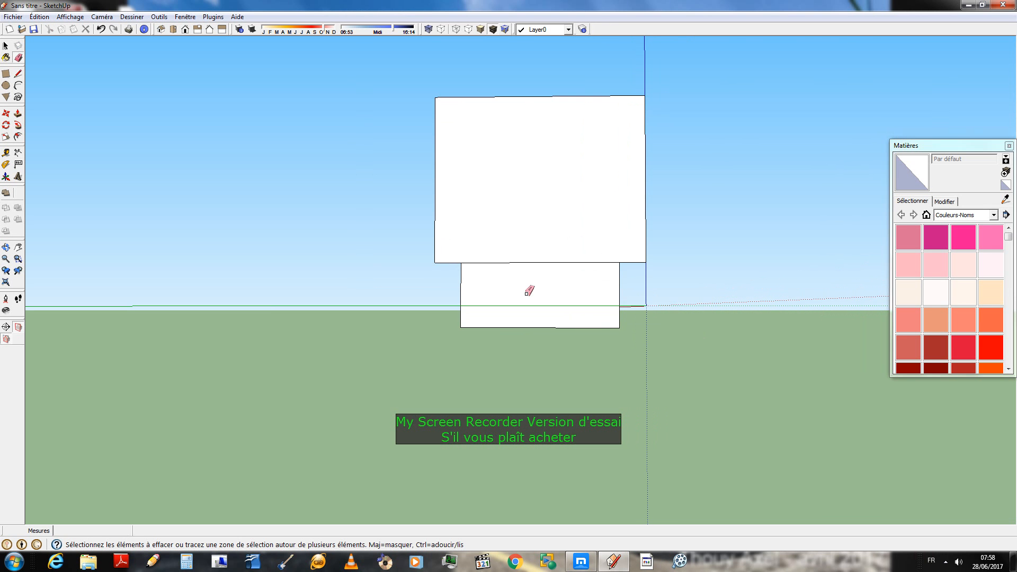
pyautogui.scroll(-1, 574, 212)
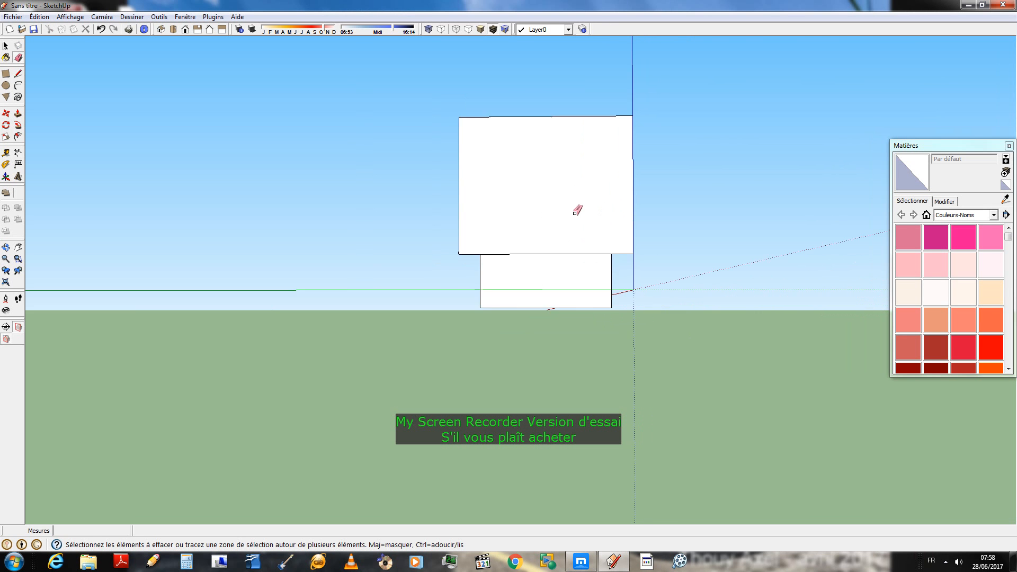
pyautogui.scroll(-1, 576, 211)
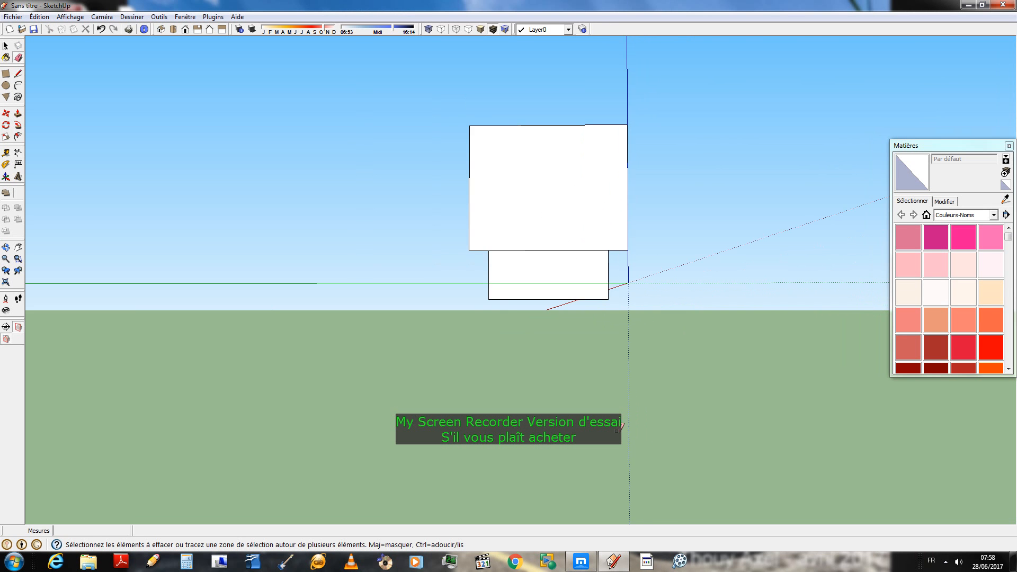
# - Check the reference image in the browser, and offset the upper block's outline inward by about 0.62 m in SketchUp
pyautogui.click(585, 565)
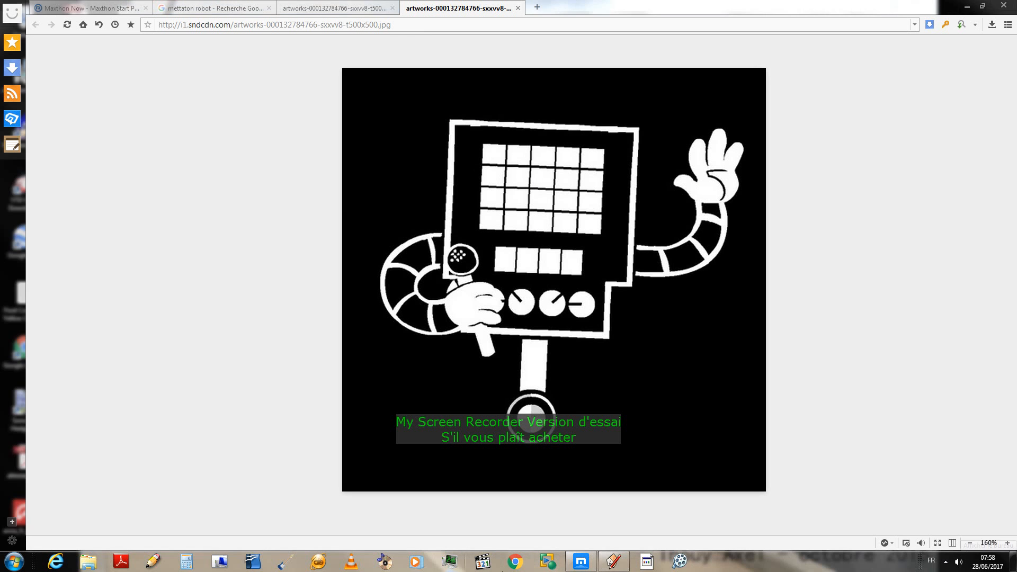
pyautogui.click(614, 562)
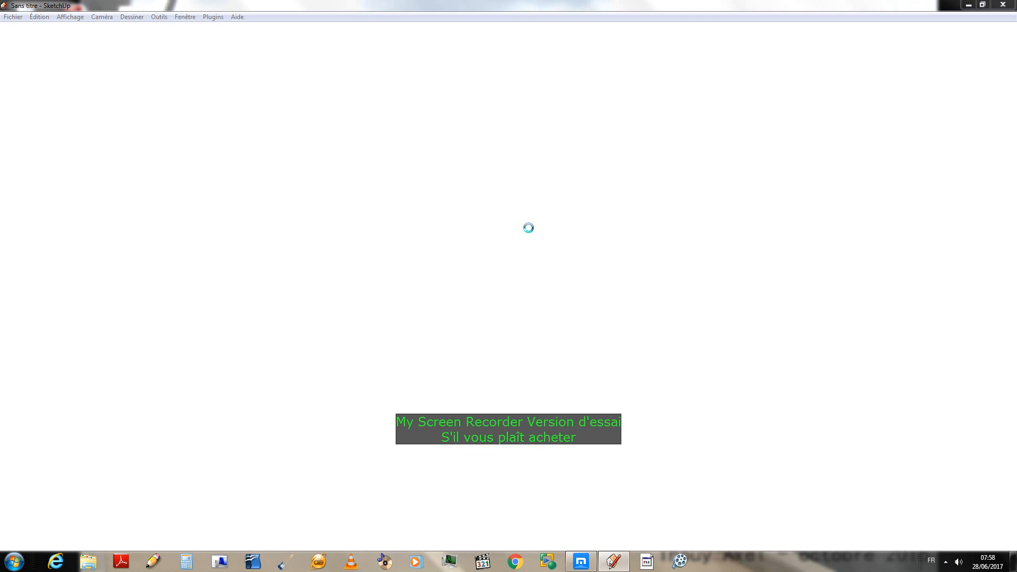
pyautogui.scroll(-3, 554, 174)
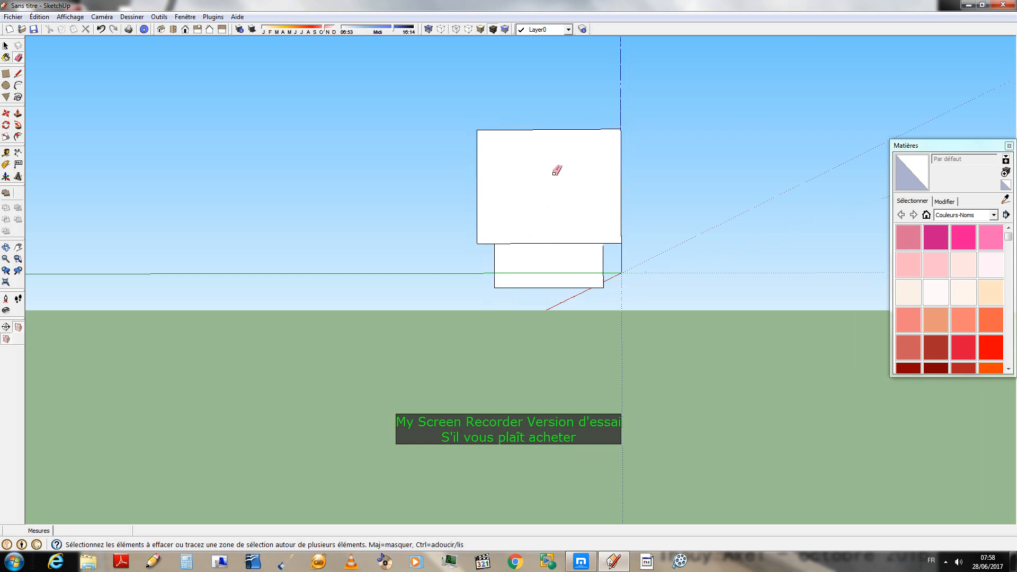
pyautogui.scroll(5, 584, 158)
pyautogui.scroll(2, 508, 143)
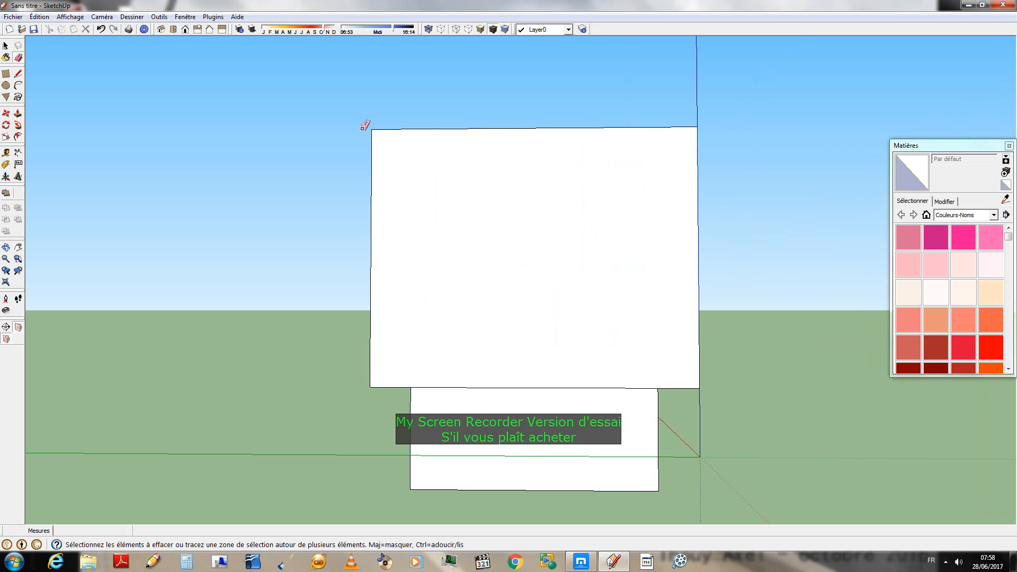
pyautogui.click(19, 137)
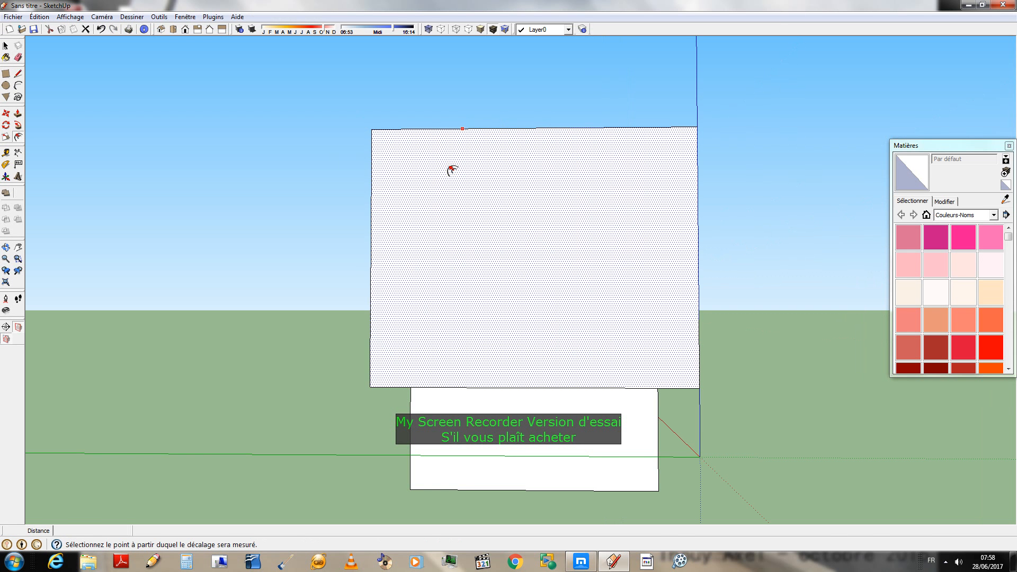
pyautogui.click(392, 142)
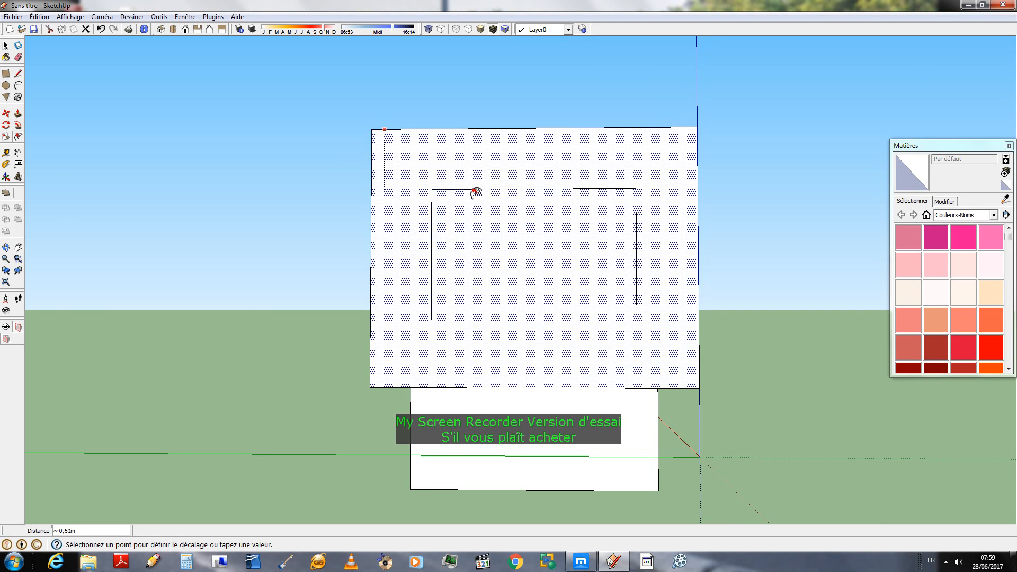
pyautogui.click(473, 190)
# - Compare the display panel's shape and position with the reference image in the browser, and return to SketchUp
pyautogui.click(581, 562)
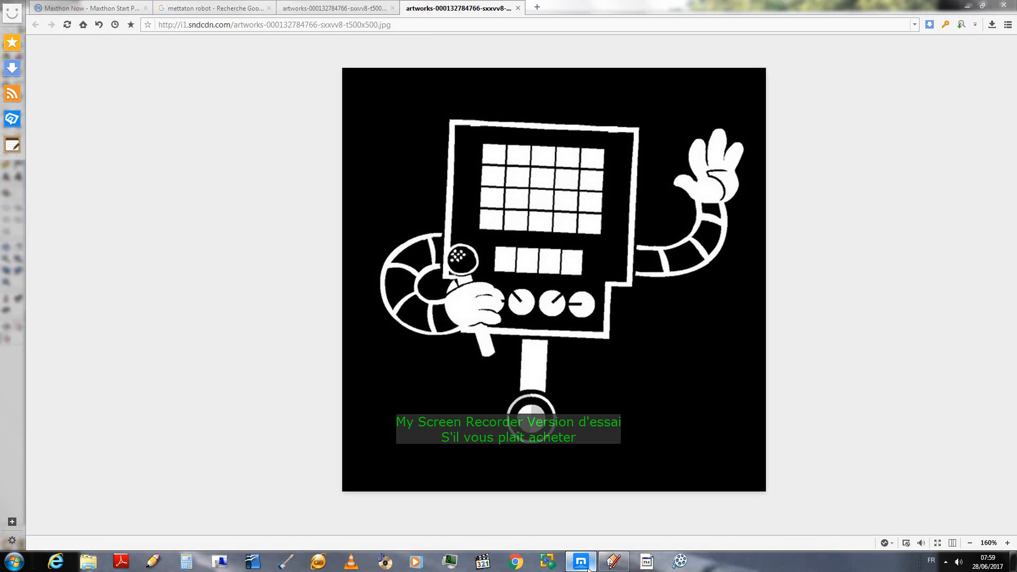
pyautogui.click(587, 569)
pyautogui.click(587, 569)
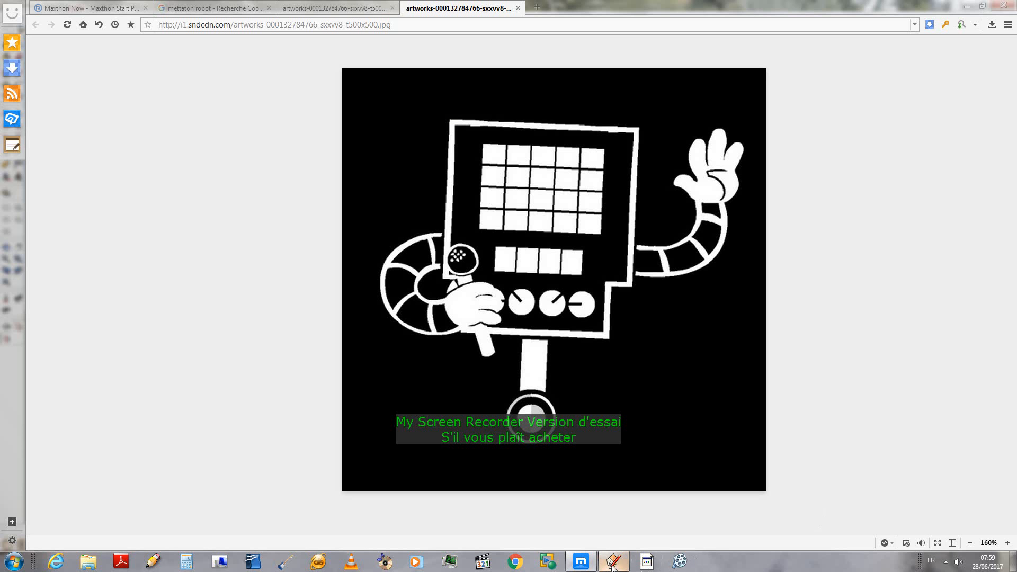
pyautogui.click(592, 567)
pyautogui.click(612, 565)
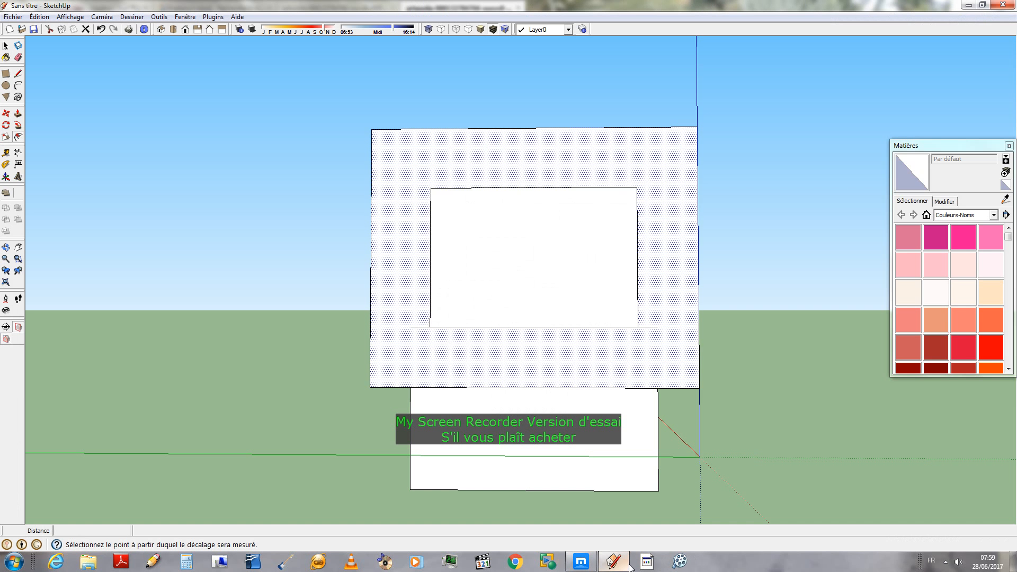
# - Erase the two line stubs that extend beyond the lower corners of the inner rectangle
pyautogui.click(6, 113)
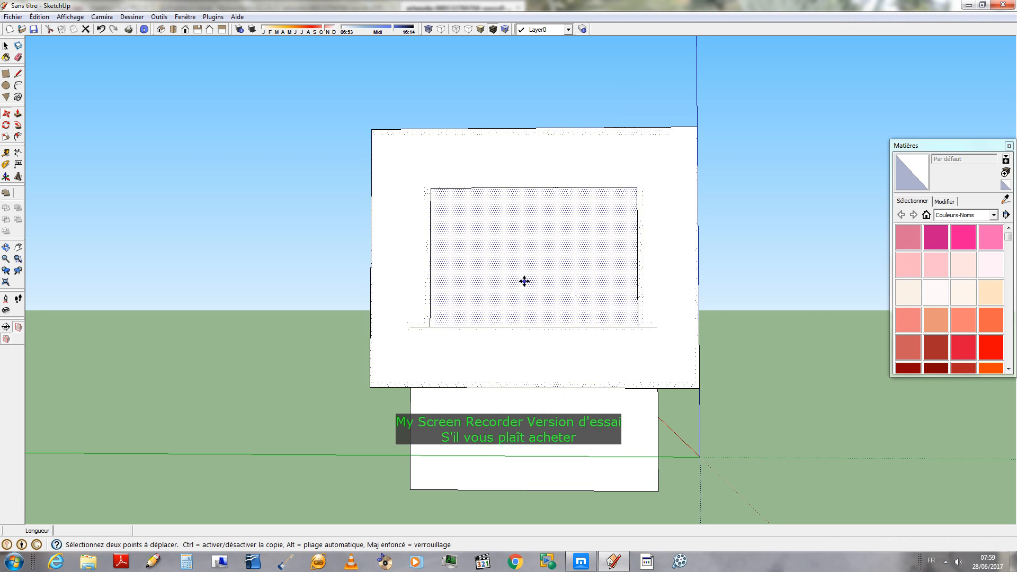
pyautogui.click(18, 57)
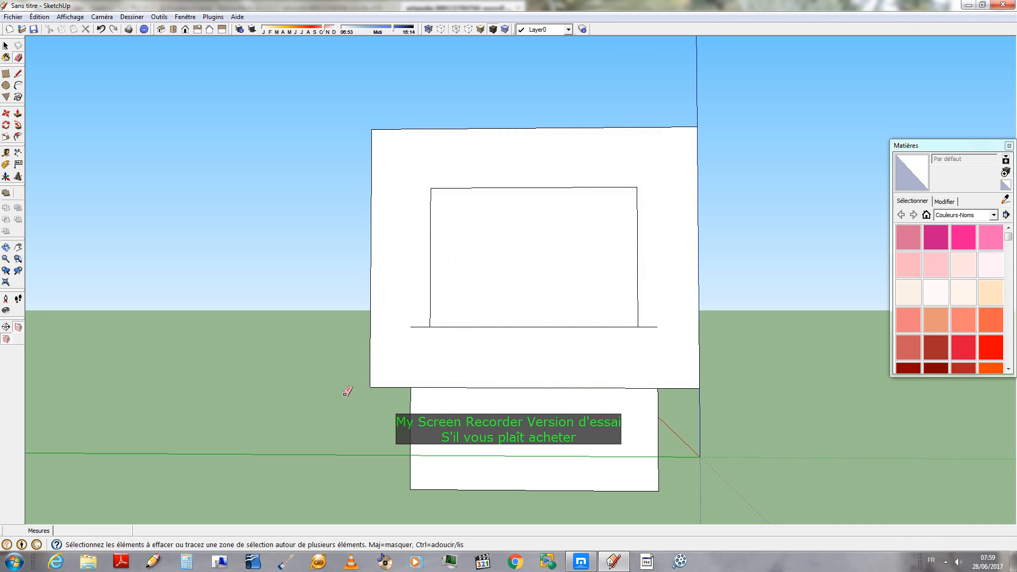
pyautogui.click(419, 327)
pyautogui.click(650, 327)
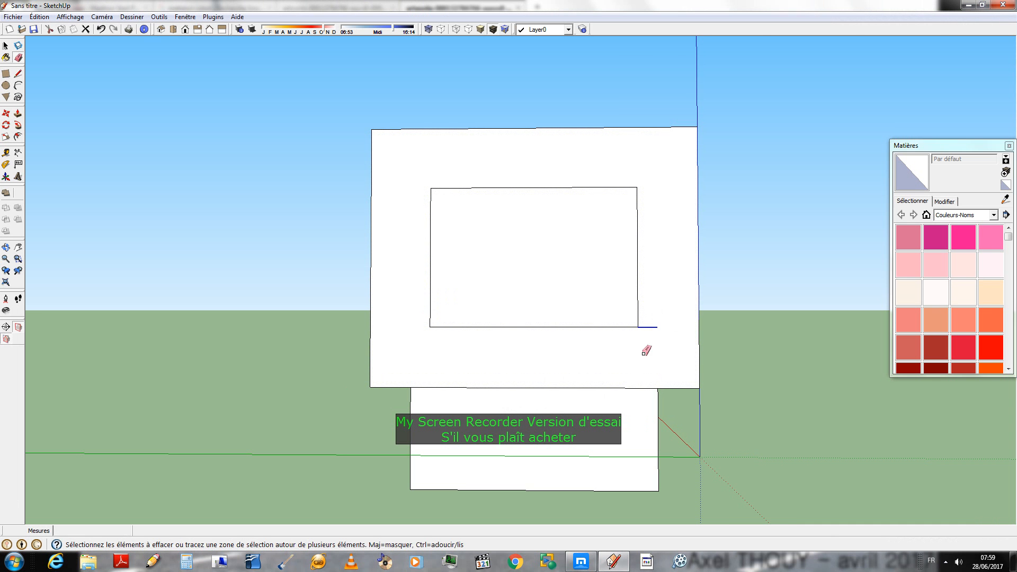
# - Move the inner rectangle up about 0.41 m along the blue axis
pyautogui.press('m')
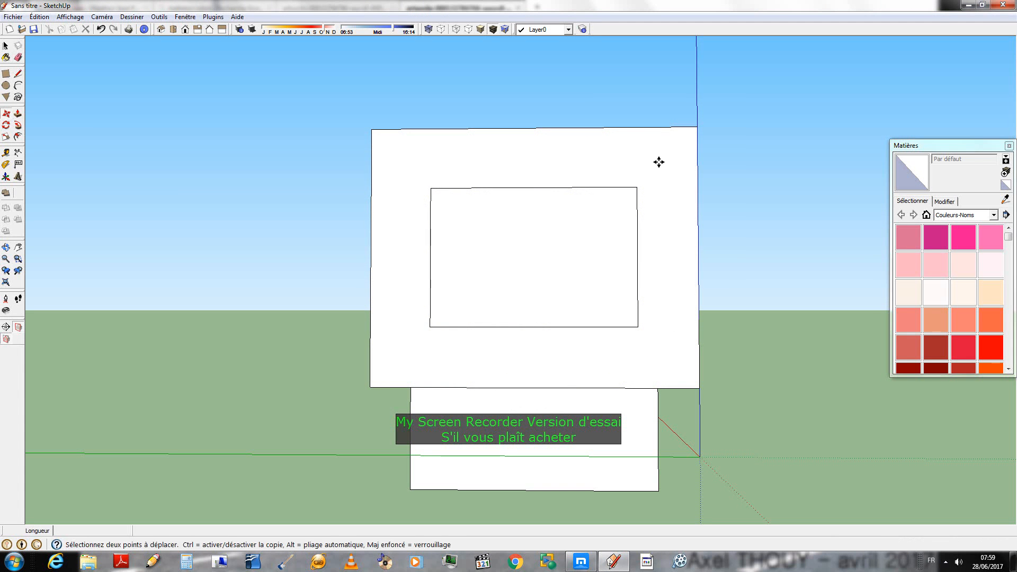
pyautogui.click(529, 284)
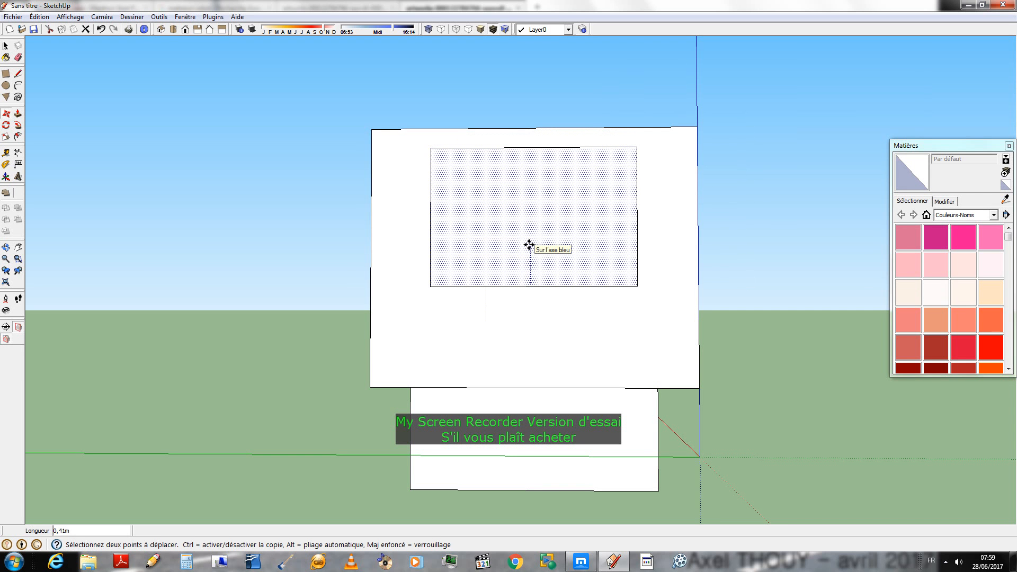
pyautogui.click(530, 245)
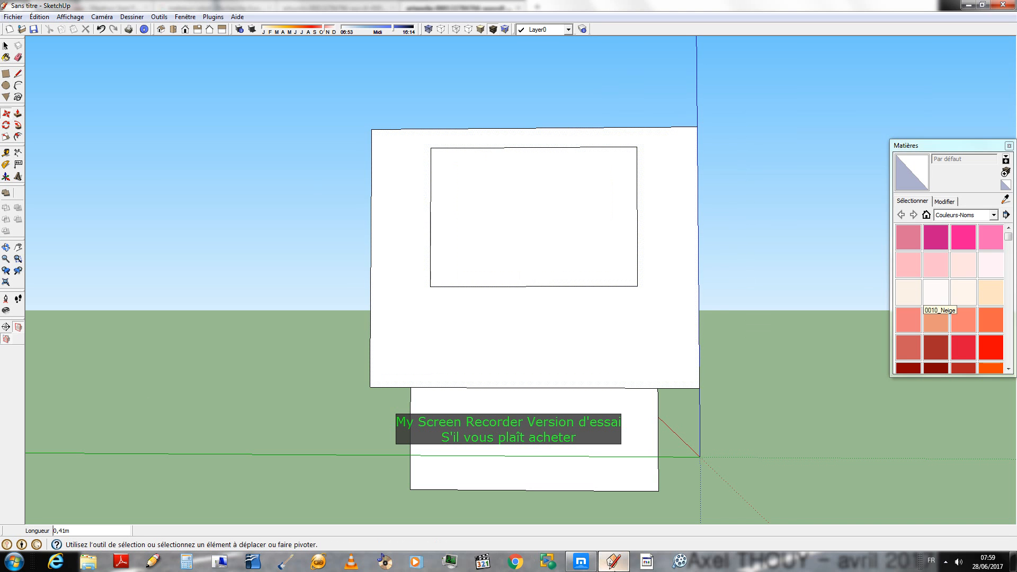
# - Check the reference image in the browser, and extend the inner rectangle's top edge about 0.32 m beyond both upper corners in SketchUp
pyautogui.click(573, 568)
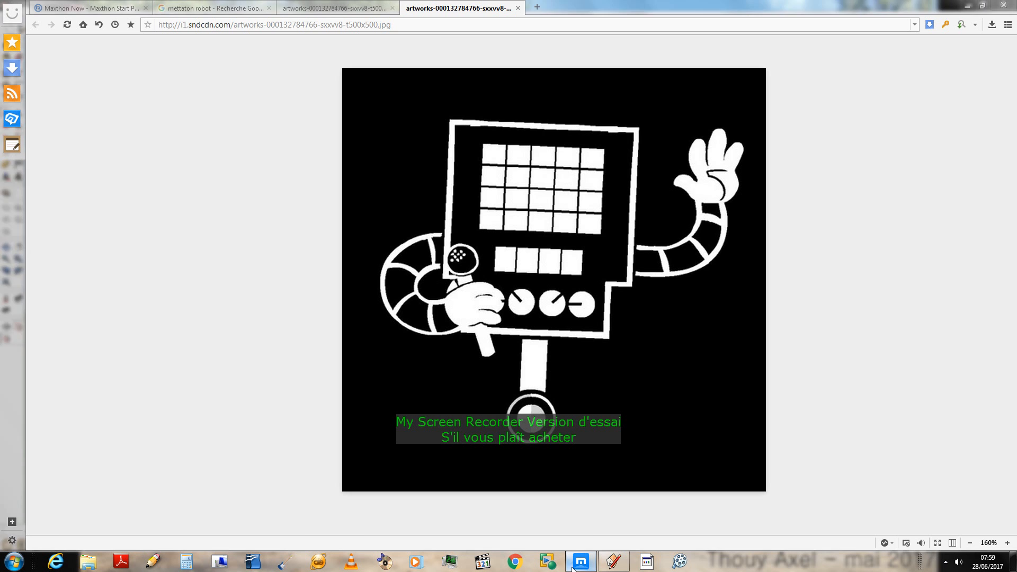
pyautogui.click(579, 568)
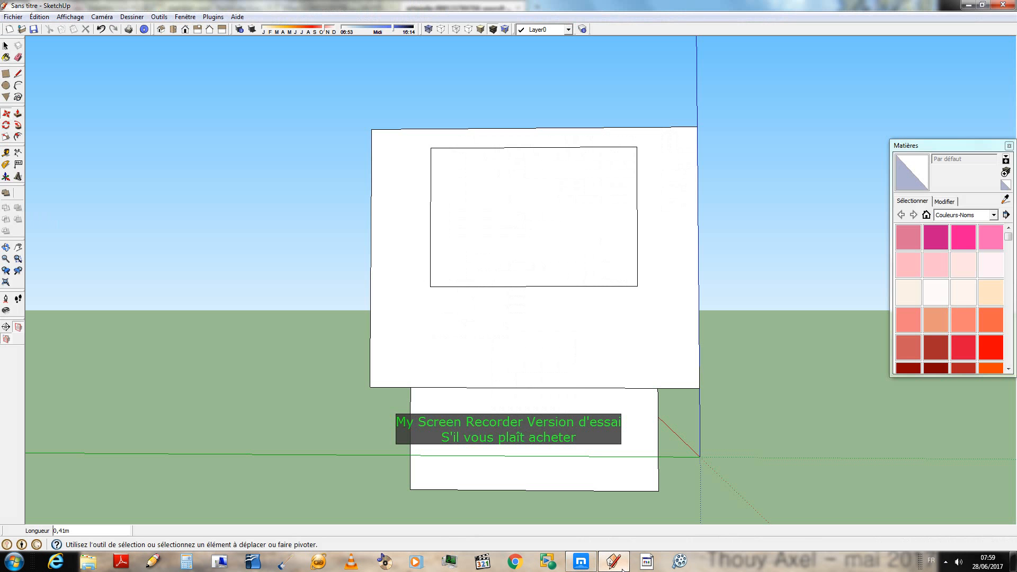
pyautogui.click(18, 74)
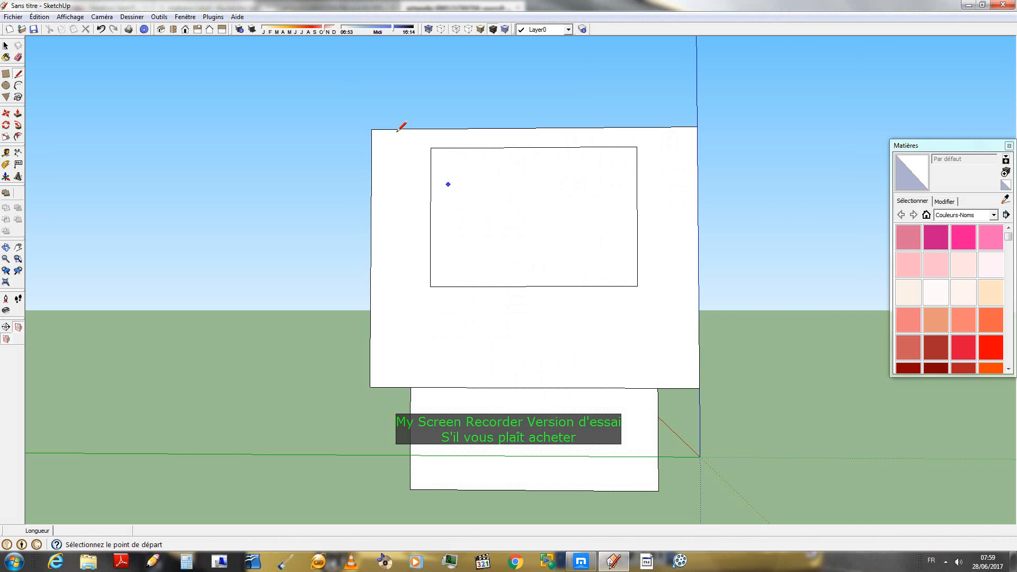
pyautogui.click(431, 148)
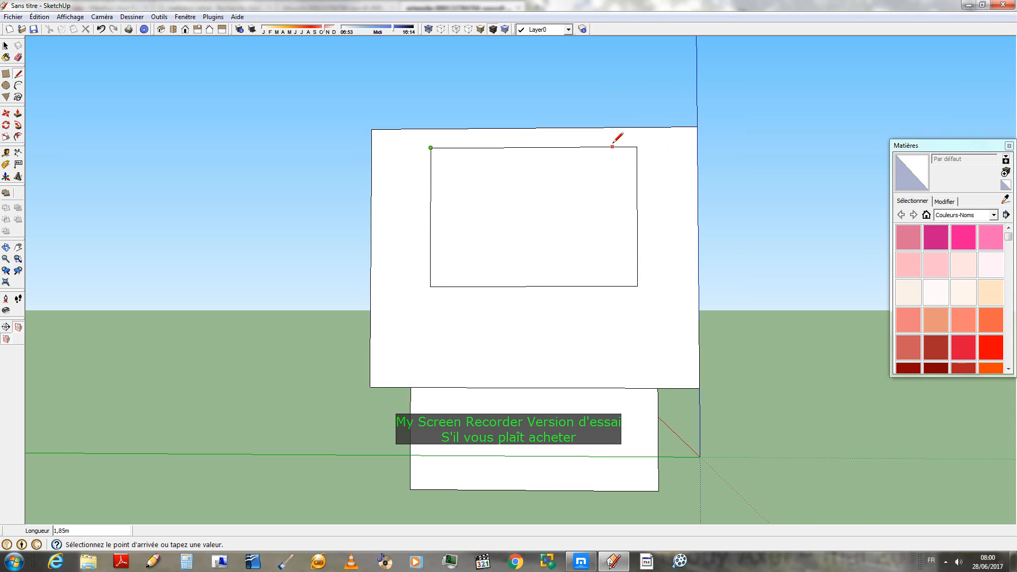
pyautogui.click(399, 148)
pyautogui.click(399, 147)
pyautogui.press('Escape')
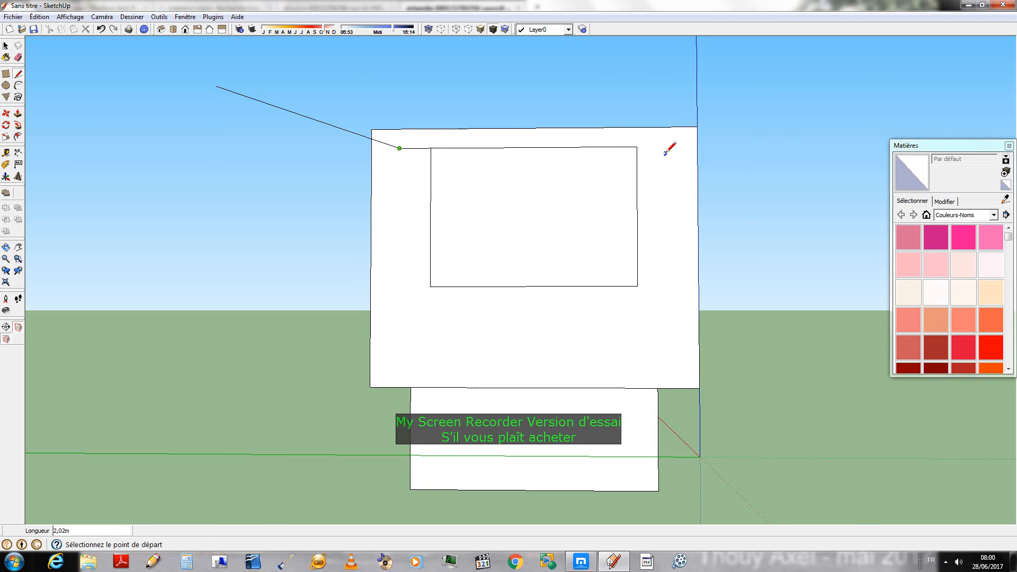
pyautogui.click(637, 147)
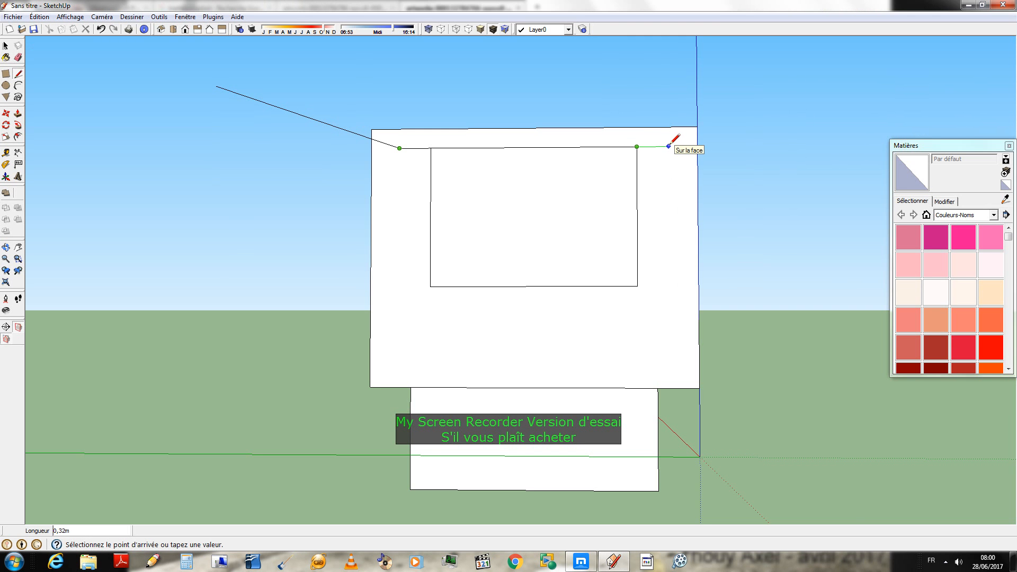
pyautogui.click(669, 146)
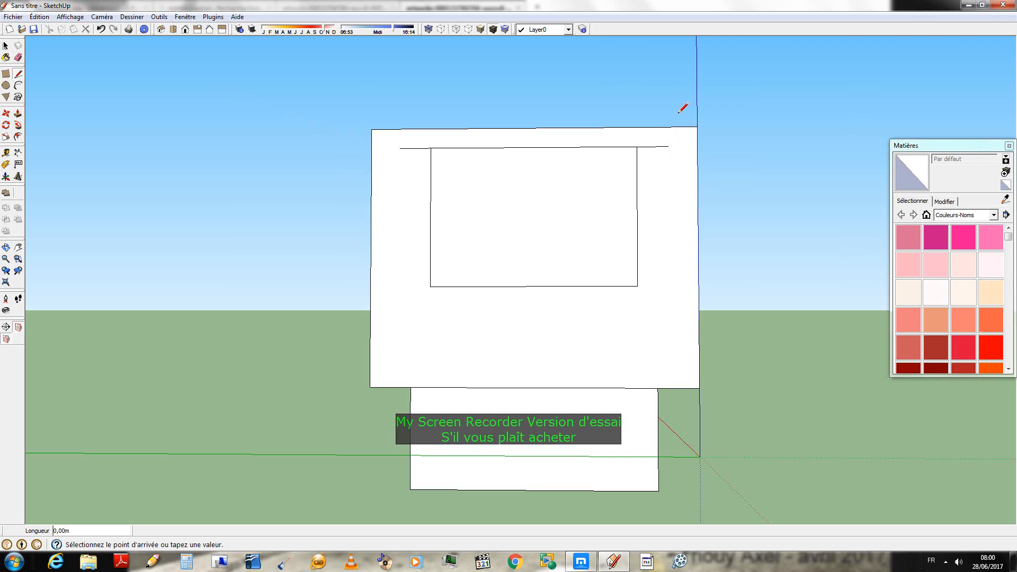
# - Draw rectangles from both ends of the extended top edge to the panel's base line, widening the panel to about 2.73 by 1.41 m
pyautogui.click(6, 74)
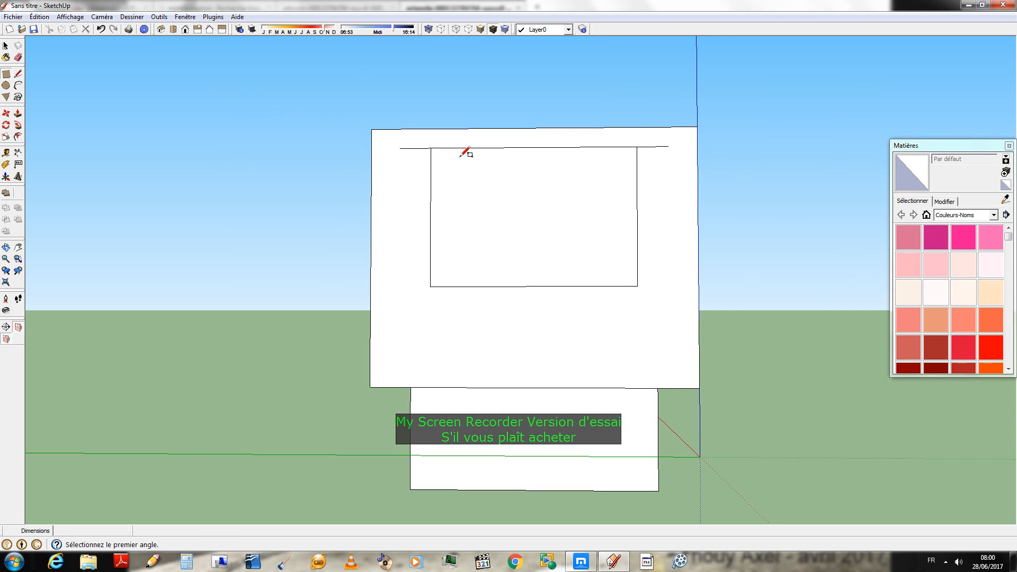
pyautogui.click(668, 146)
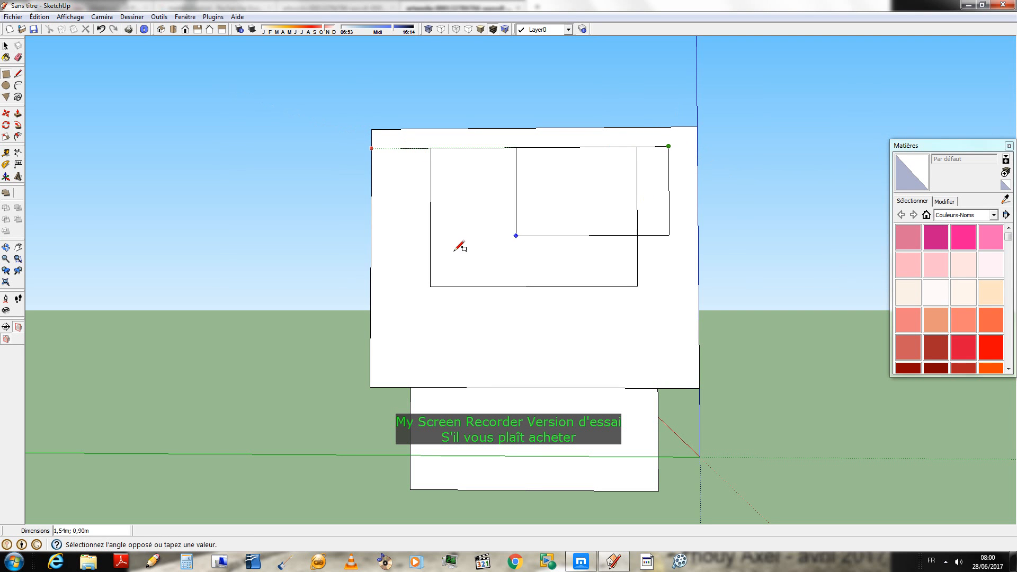
pyautogui.click(431, 286)
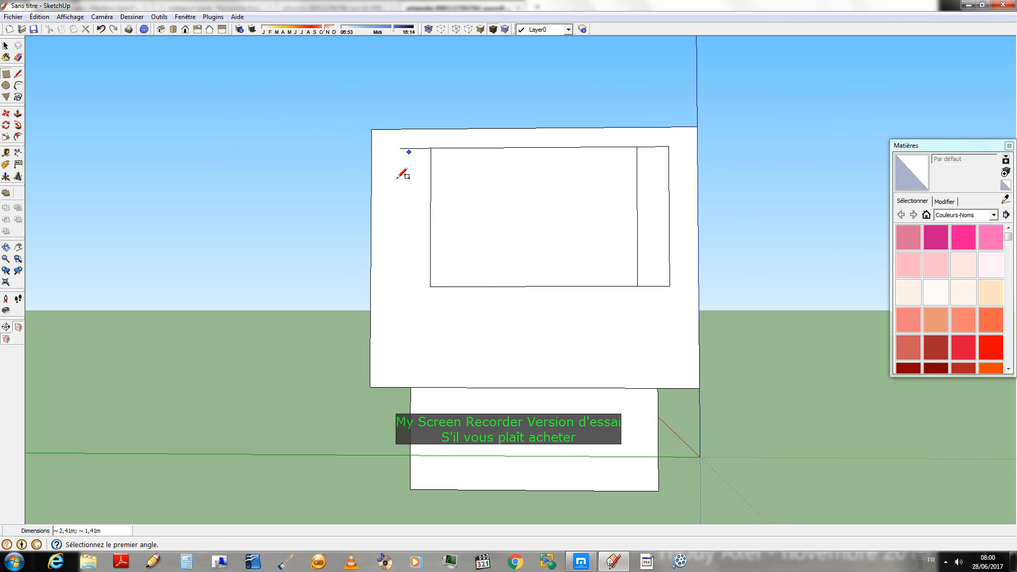
pyautogui.click(399, 149)
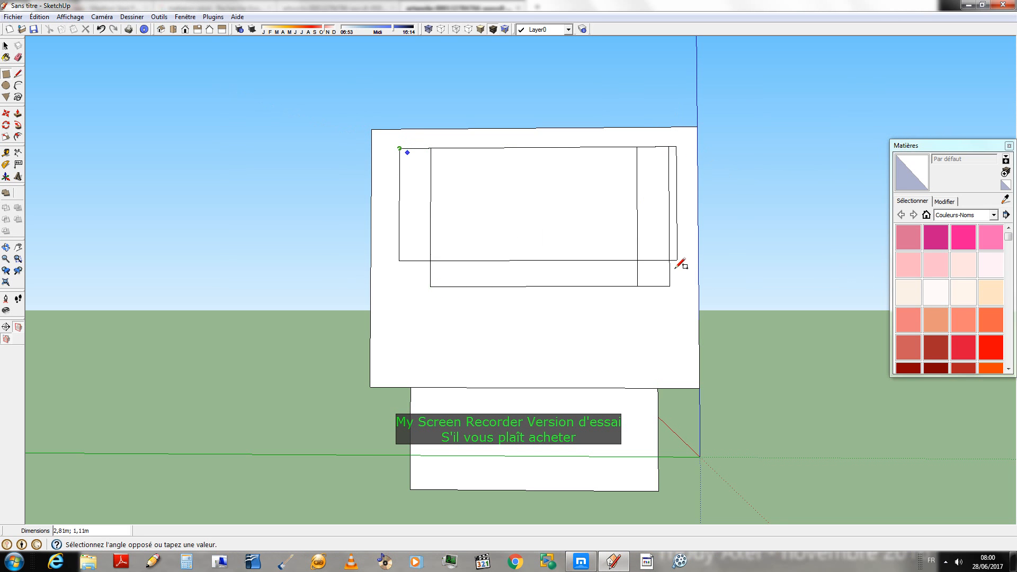
pyautogui.click(669, 286)
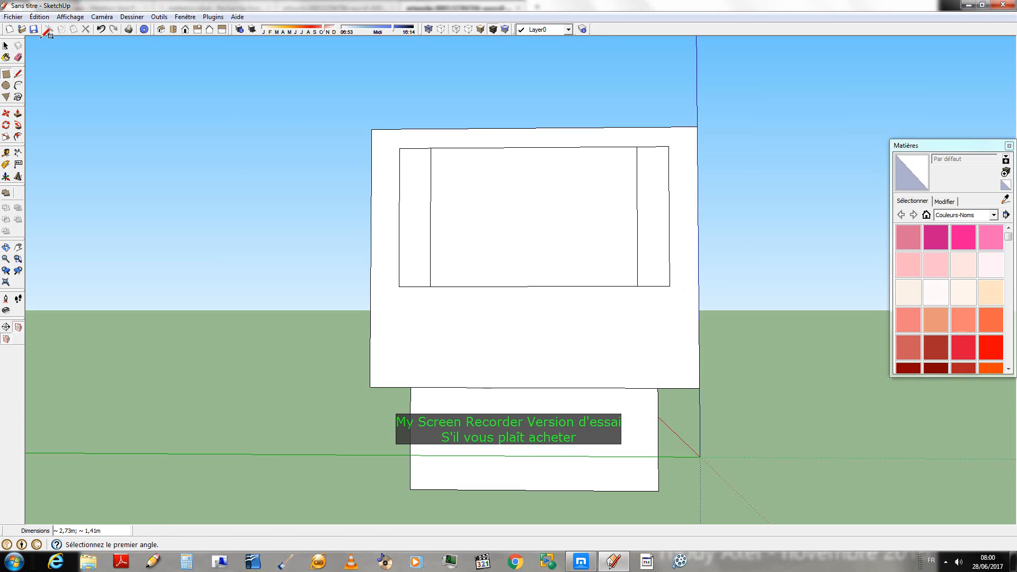
pyautogui.click(20, 58)
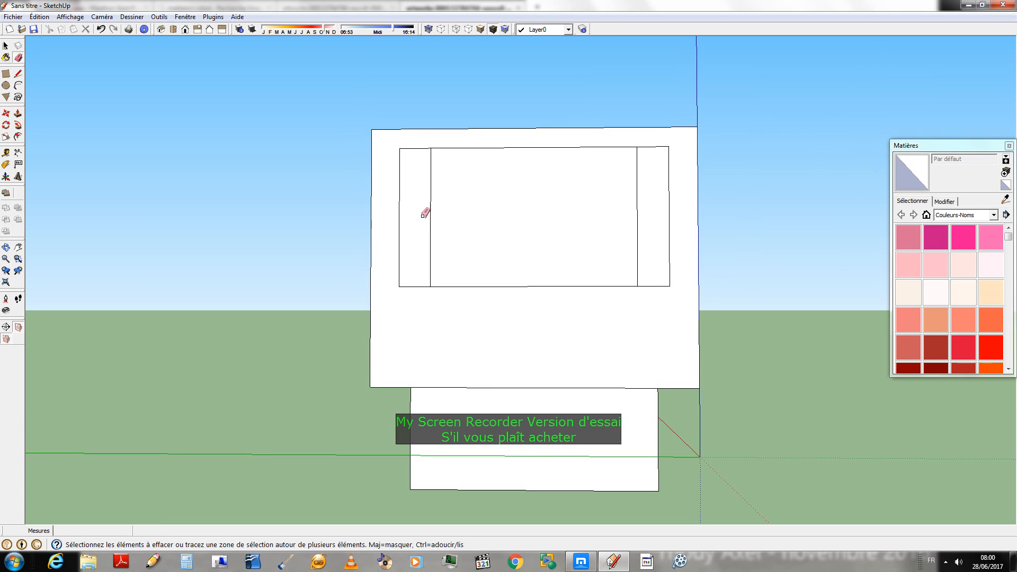
pyautogui.moveTo(424, 212)
pyautogui.mouseDown()
pyautogui.moveTo(609, 212)
pyautogui.moveTo(642, 198)
pyautogui.mouseUp()
pyautogui.rightClick(567, 212)
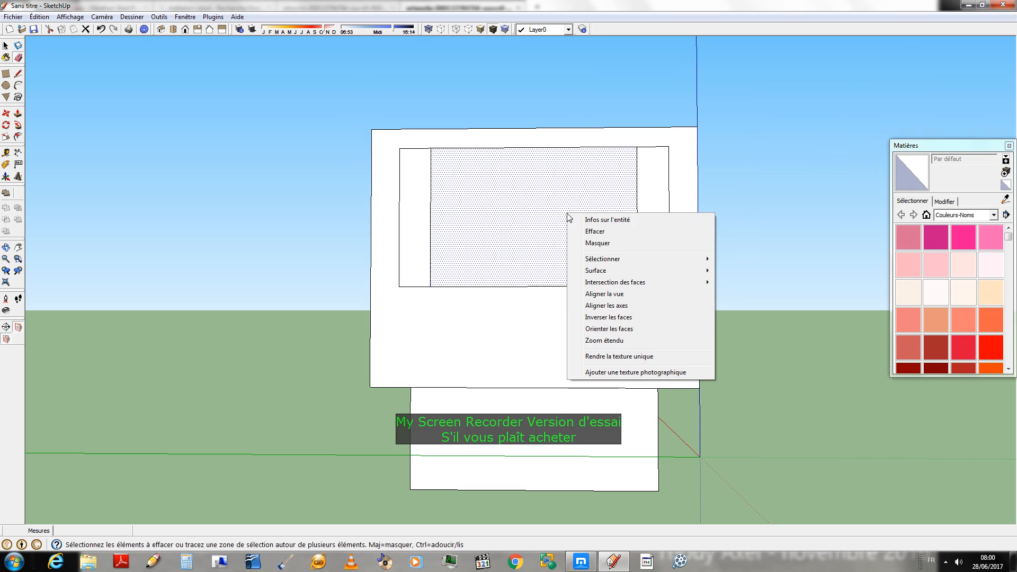
pyautogui.click(171, 273)
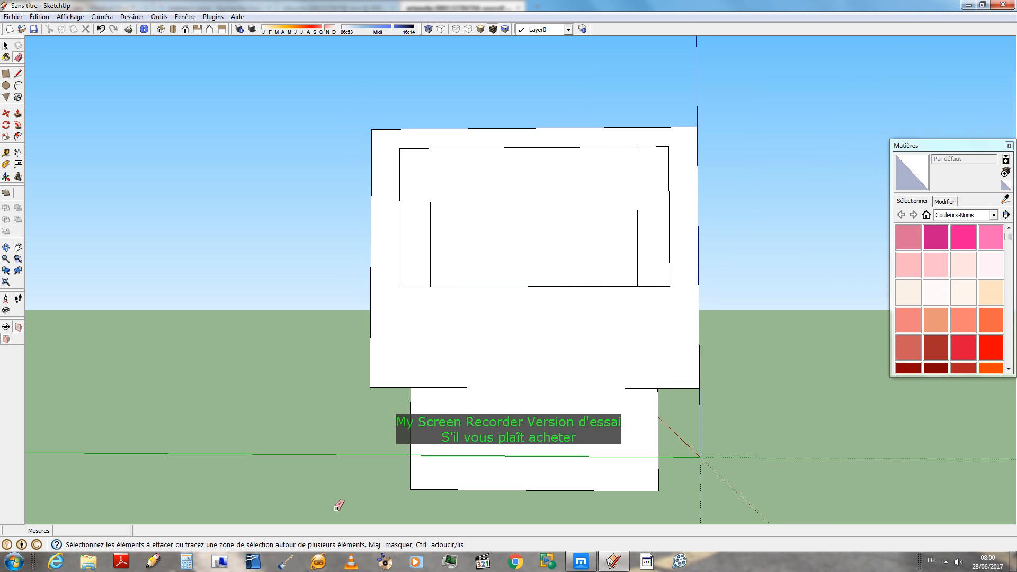
# - Check the reference image again, and draw a vertical line about 1.41 m long through the middle of each side strip of the panel
pyautogui.click(581, 564)
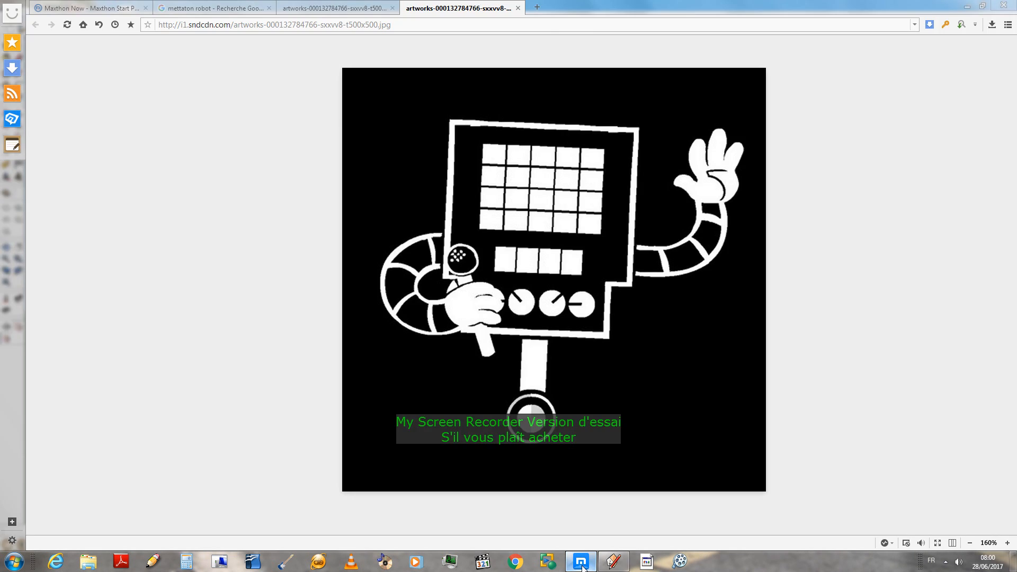
pyautogui.click(581, 564)
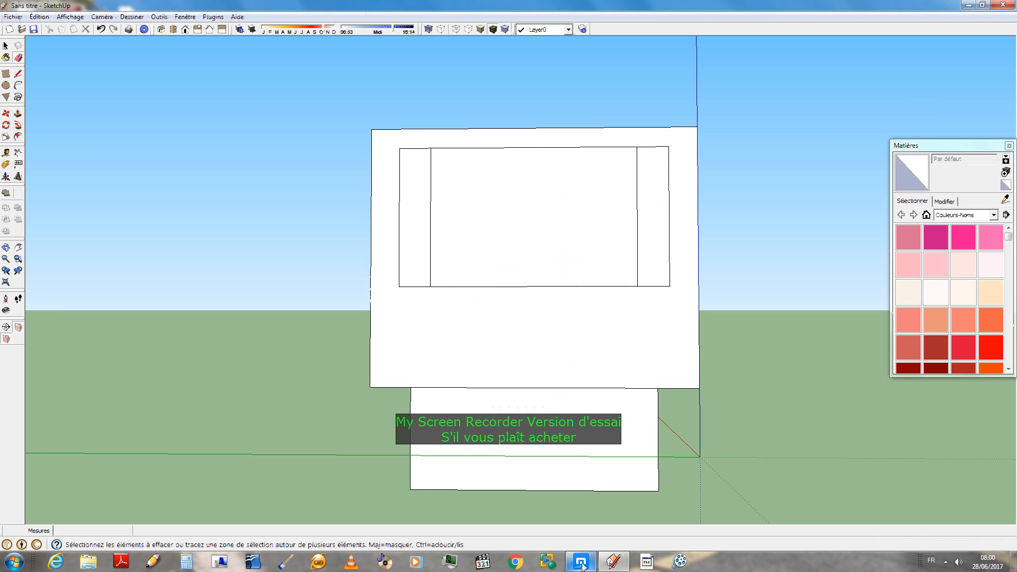
pyautogui.click(18, 73)
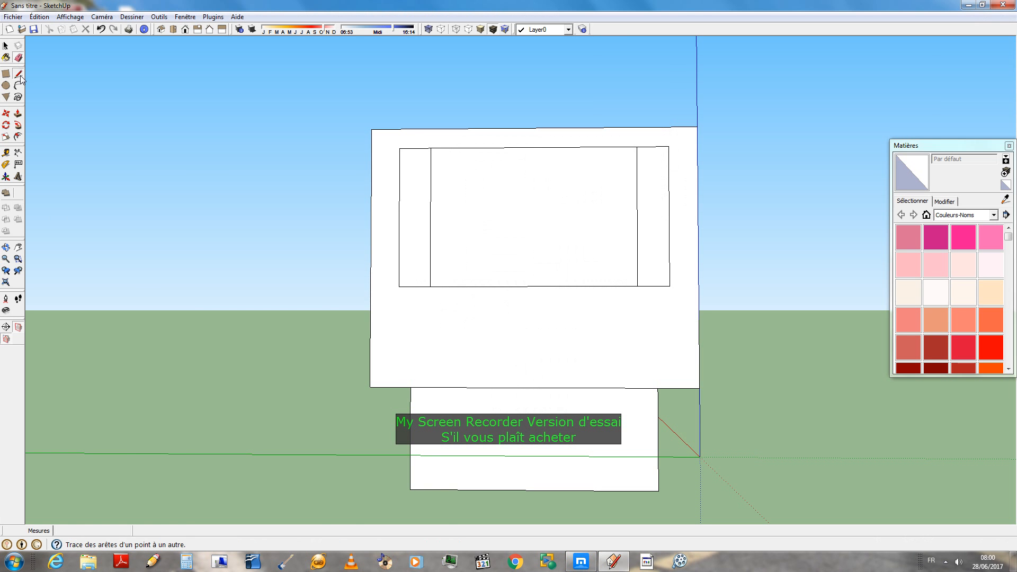
pyautogui.click(653, 146)
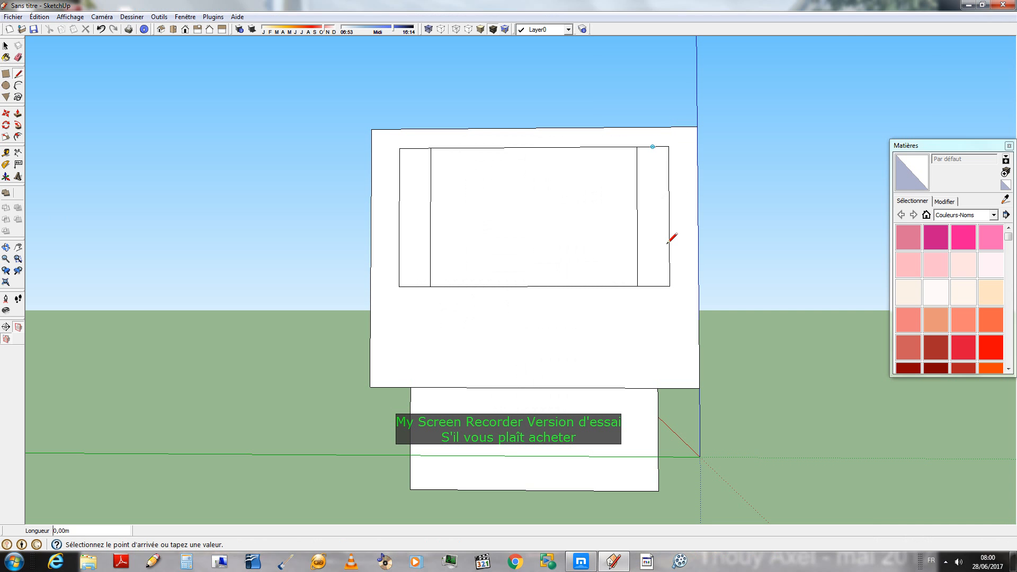
pyautogui.click(653, 286)
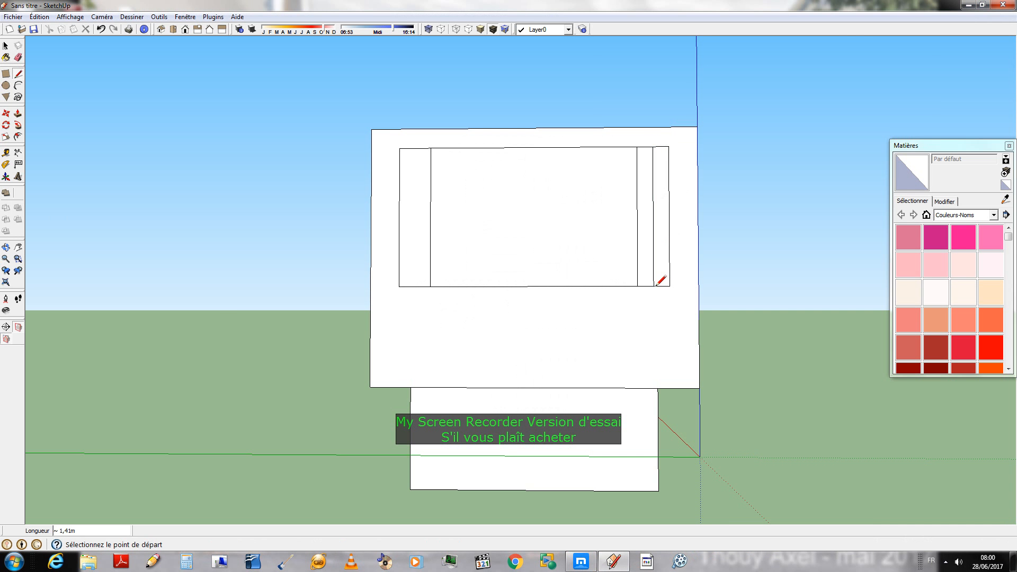
pyautogui.click(416, 148)
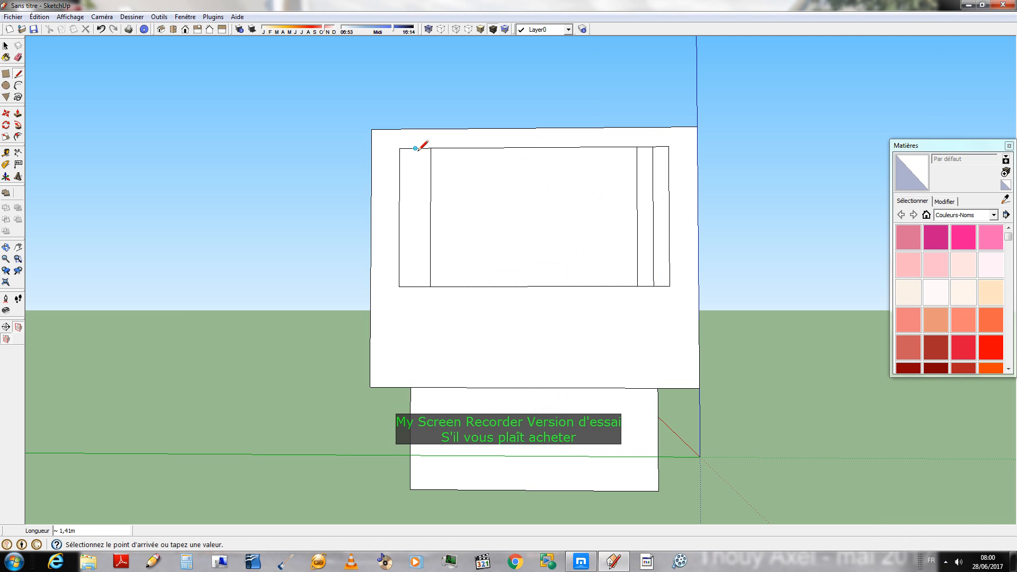
pyautogui.click(414, 287)
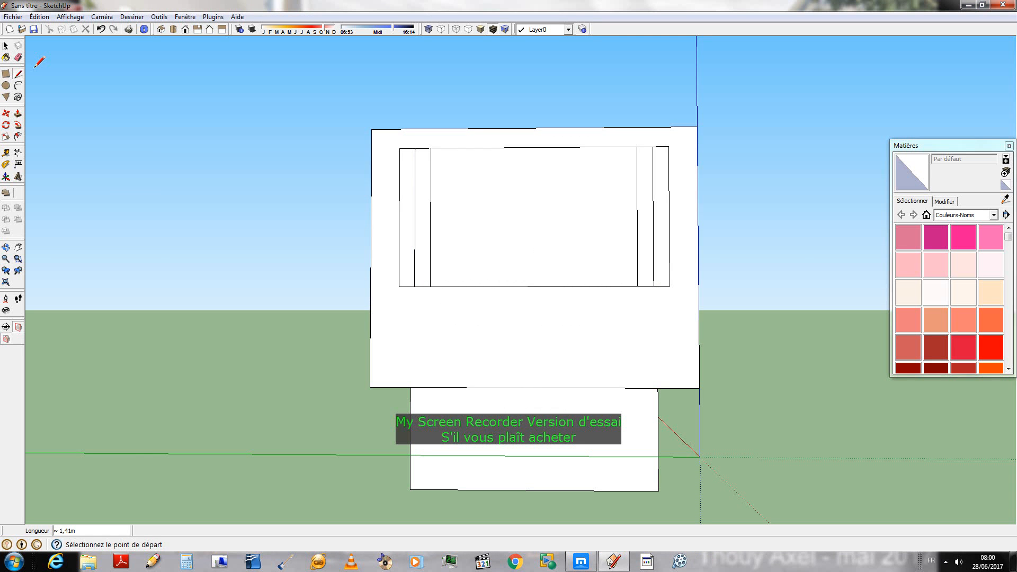
# - Erase the panel's outermost edges and the original inner side edges, leaving one rectangle bounded by the two new vertical lines
pyautogui.click(18, 56)
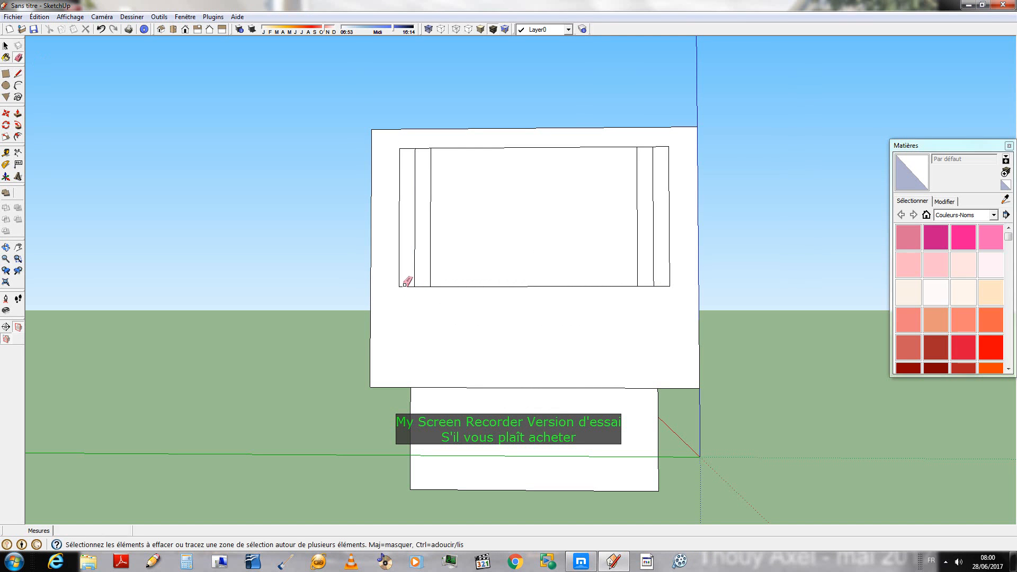
pyautogui.click(401, 150)
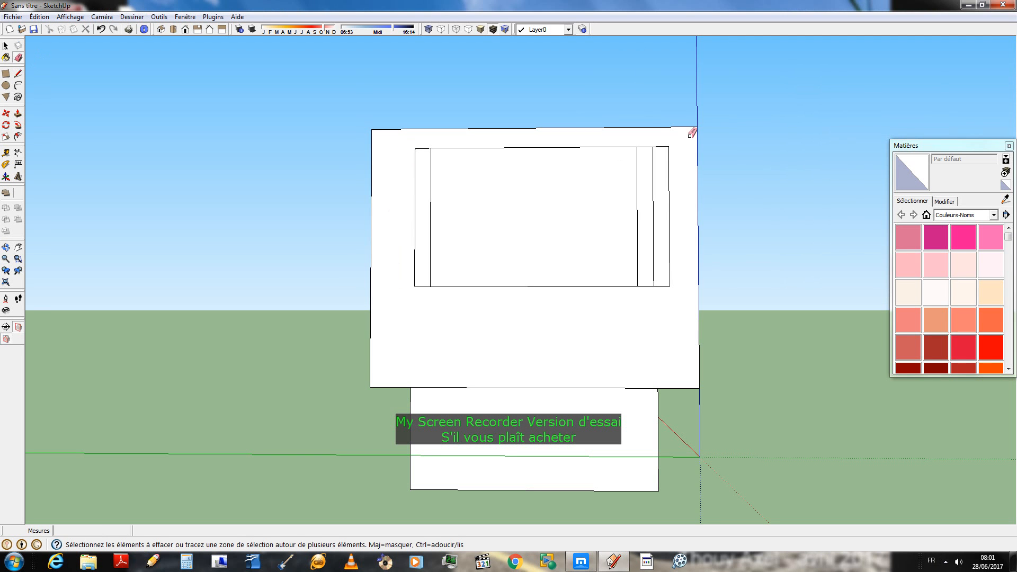
pyautogui.moveTo(669, 144)
pyautogui.mouseDown()
pyautogui.moveTo(663, 288)
pyautogui.moveTo(650, 294)
pyautogui.mouseUp()
pyautogui.moveTo(618, 237)
pyautogui.mouseDown()
pyautogui.moveTo(634, 229)
pyautogui.moveTo(432, 244)
pyautogui.mouseUp()
# - Inspect the flat stepped body outline and its display panel from the side, from above and from the front
pyautogui.scroll(-2, 551, 135)
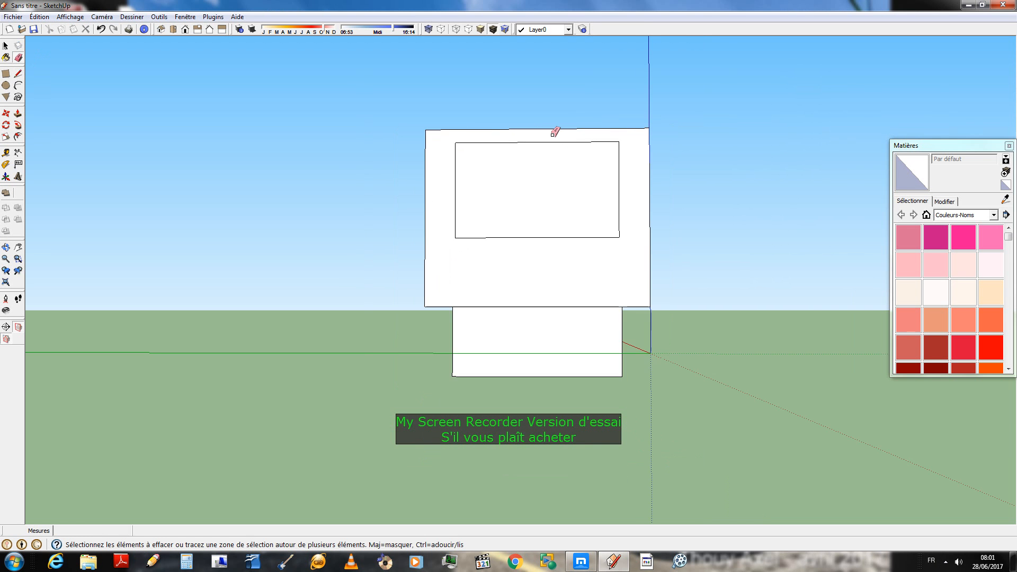
pyautogui.scroll(-2, 553, 134)
pyautogui.moveTo(679, 189)
pyautogui.mouseDown(button='middle')
pyautogui.moveTo(369, 318)
pyautogui.moveTo(458, 187)
pyautogui.mouseUp(button='middle')
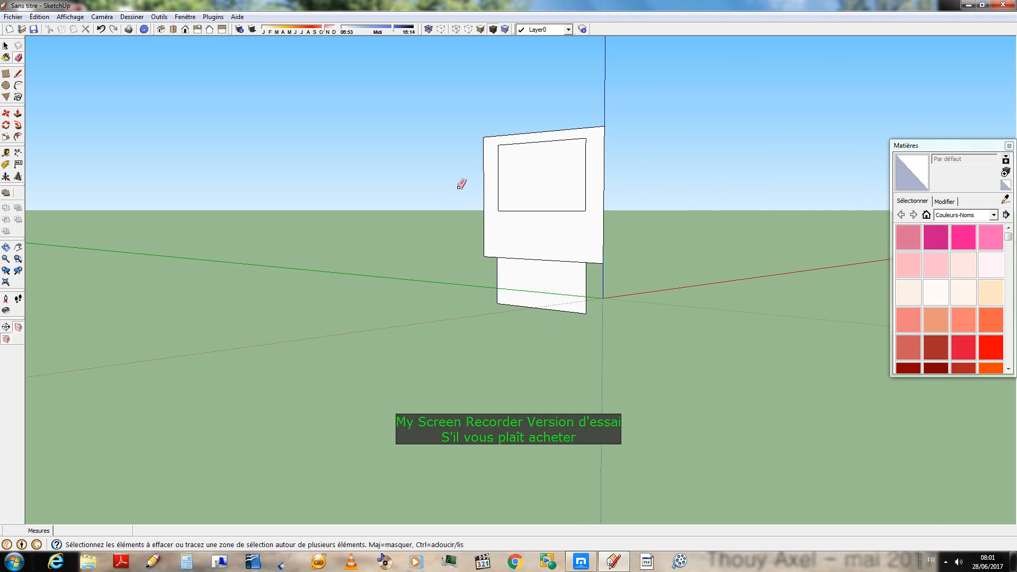
pyautogui.moveTo(458, 187)
pyautogui.mouseDown(button='middle')
pyautogui.moveTo(484, 236)
pyautogui.moveTo(271, 289)
pyautogui.moveTo(805, 227)
pyautogui.mouseUp(button='middle')
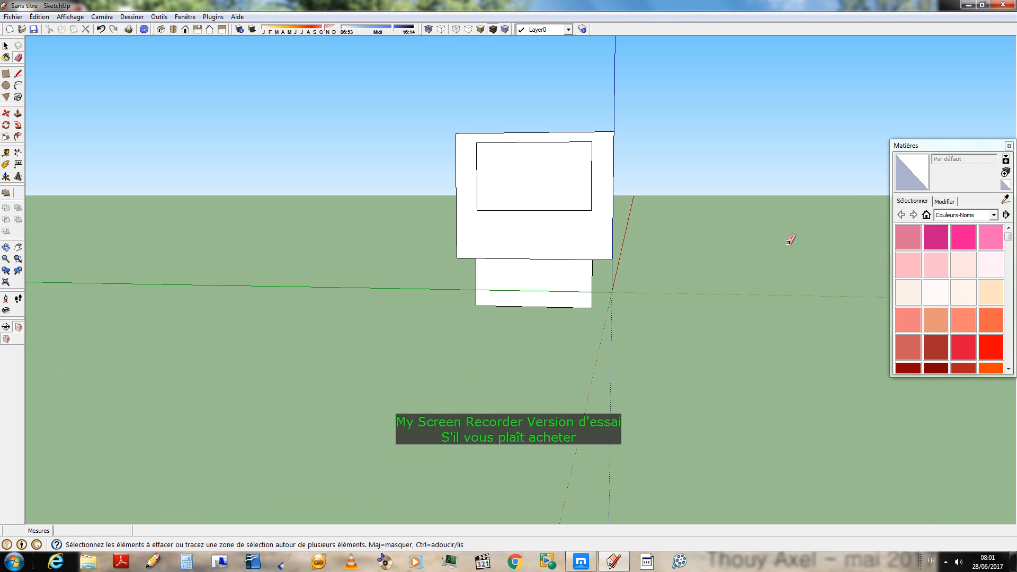
pyautogui.scroll(2, 585, 263)
pyautogui.scroll(1, 556, 170)
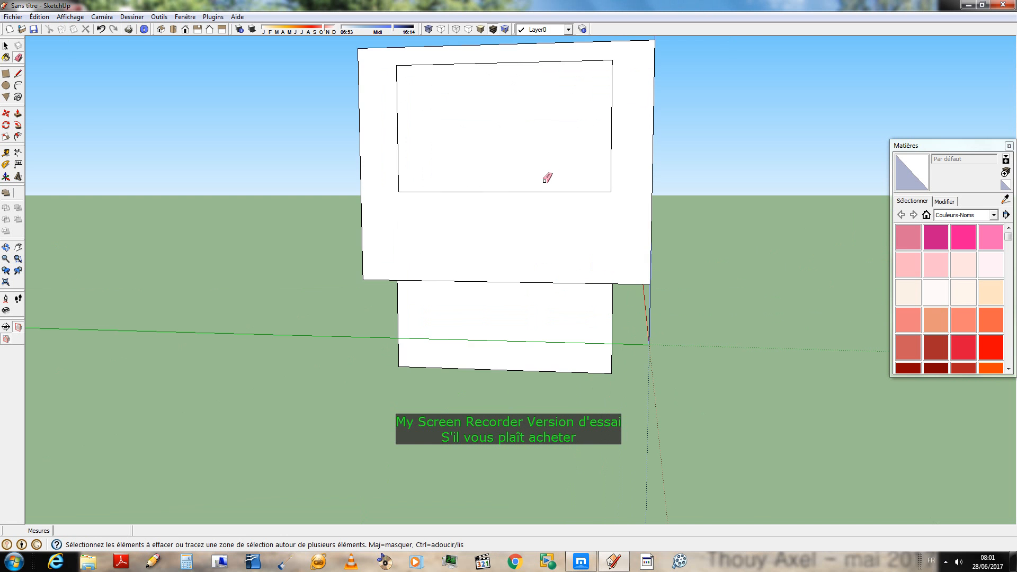
pyautogui.moveTo(546, 178)
pyautogui.mouseDown(button='middle')
pyautogui.moveTo(866, 233)
pyautogui.moveTo(961, 233)
pyautogui.moveTo(844, 191)
pyautogui.moveTo(520, 231)
pyautogui.moveTo(869, 230)
pyautogui.moveTo(143, 341)
pyautogui.mouseUp(button='middle')
pyautogui.press('e')
pyautogui.scroll(-2, 307, 239)
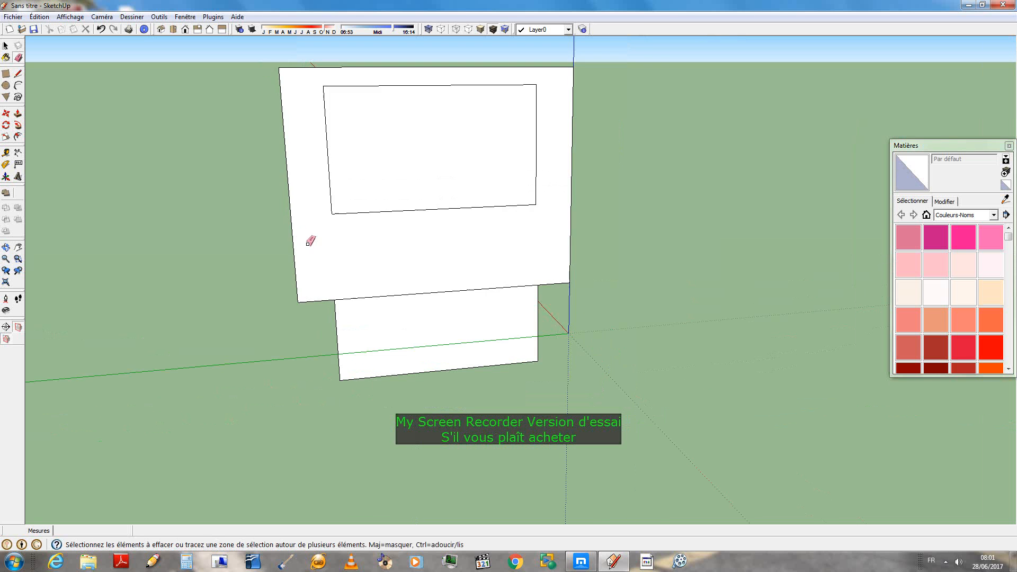
pyautogui.scroll(-2, 467, 265)
pyautogui.moveTo(598, 190); pyautogui.dragTo(630, 199, button='middle')
pyautogui.moveTo(415, 172)
pyautogui.mouseDown(button='middle')
pyautogui.moveTo(550, 149)
pyautogui.moveTo(558, 137)
pyautogui.mouseUp(button='middle')
pyautogui.scroll(3, 550, 149)
pyautogui.scroll(-2, 558, 137)
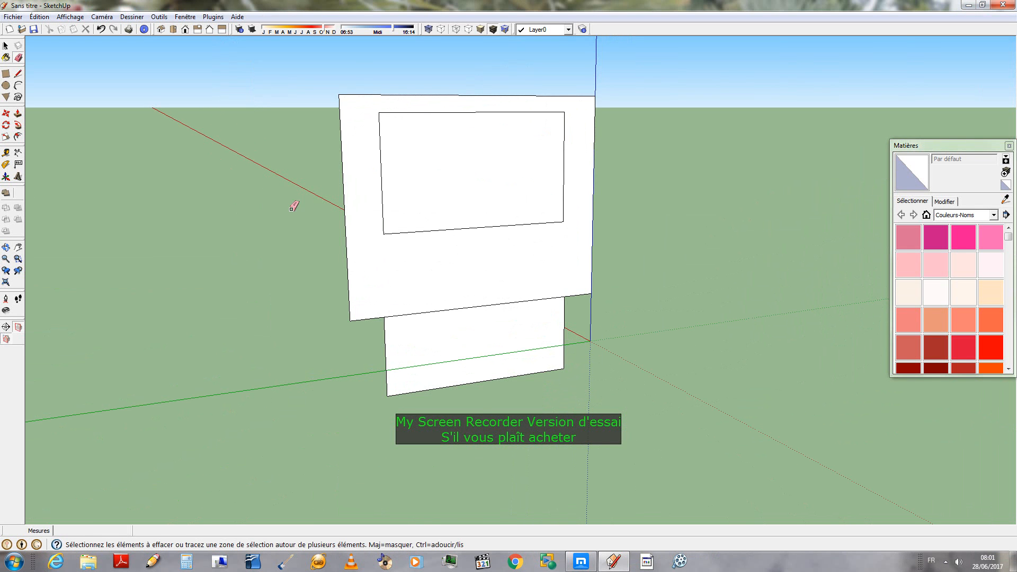
pyautogui.moveTo(62, 97); pyautogui.dragTo(226, 90, button='middle')
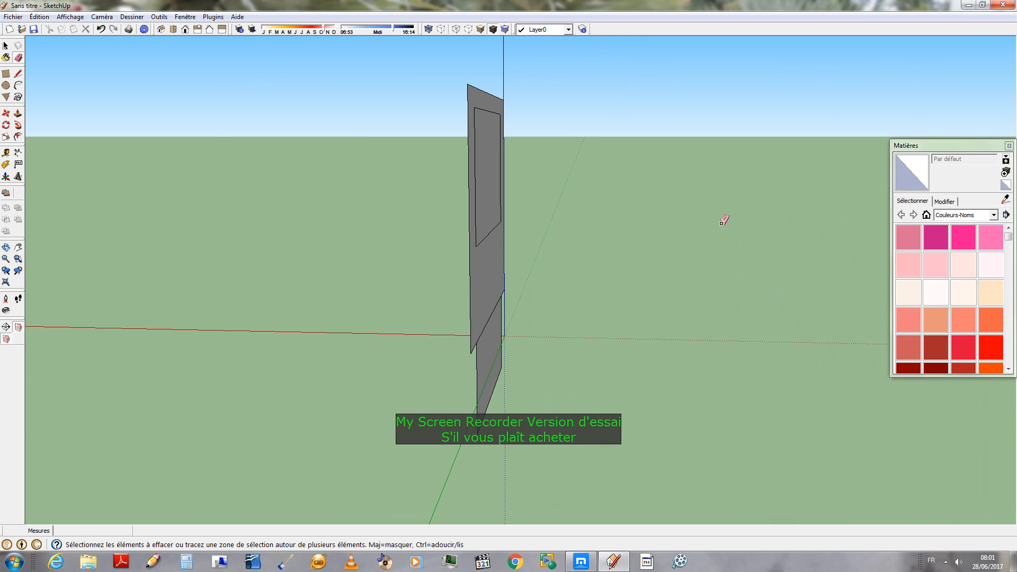
pyautogui.moveTo(723, 221)
pyautogui.mouseDown(button='middle')
pyautogui.moveTo(237, 379)
pyautogui.moveTo(159, 344)
pyautogui.mouseUp(button='middle')
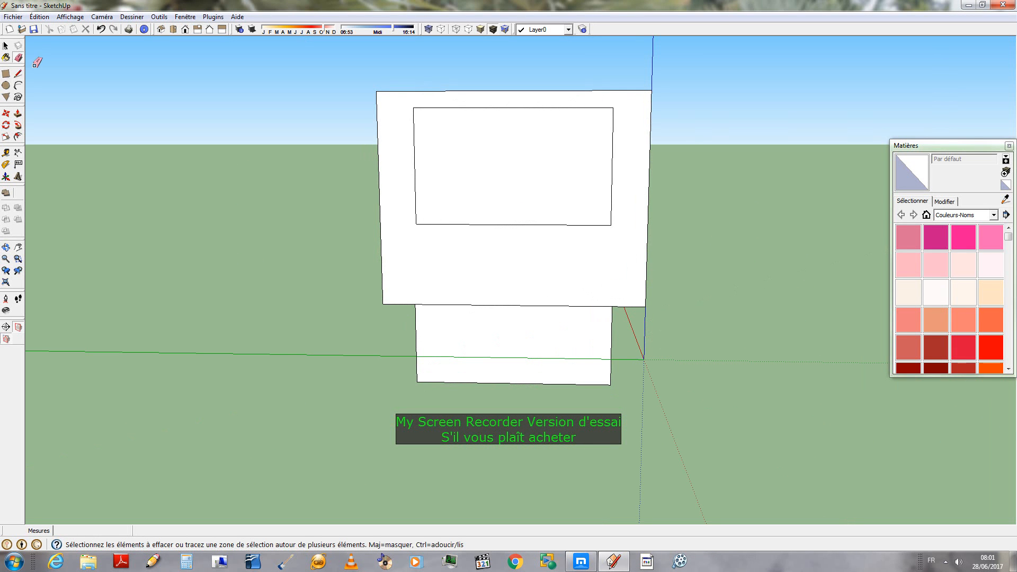
# - Measure the display panel's width along its top edge and calculate 2,41 / 5 in the Calculator for the column width
pyautogui.click(18, 74)
pyautogui.click(413, 107)
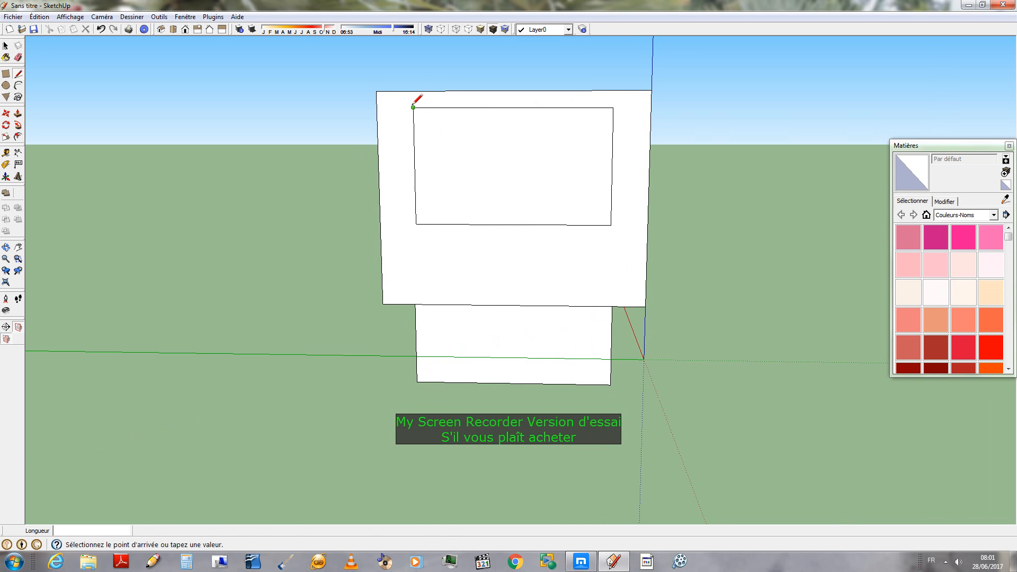
pyautogui.click(613, 108)
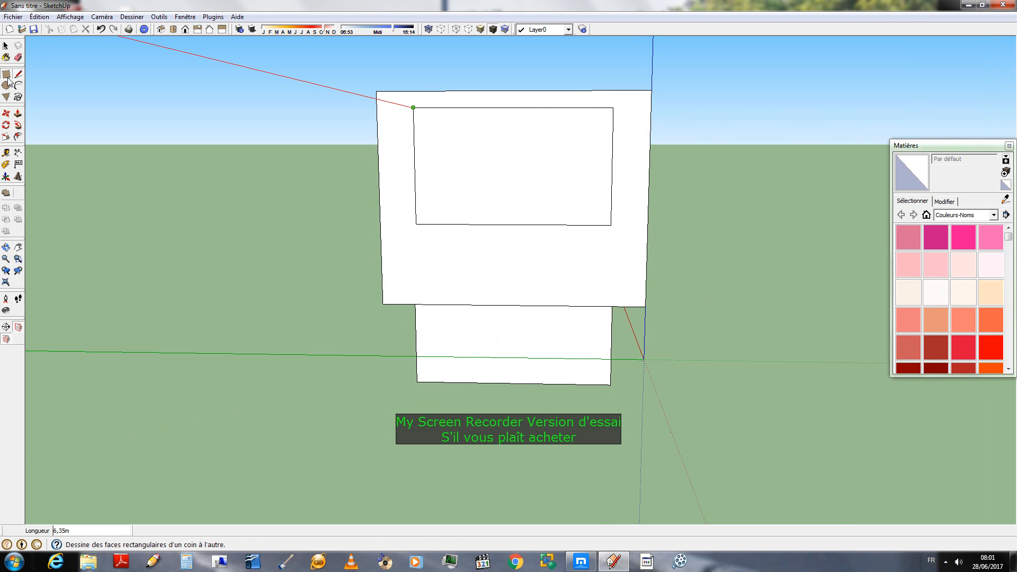
pyautogui.click(6, 73)
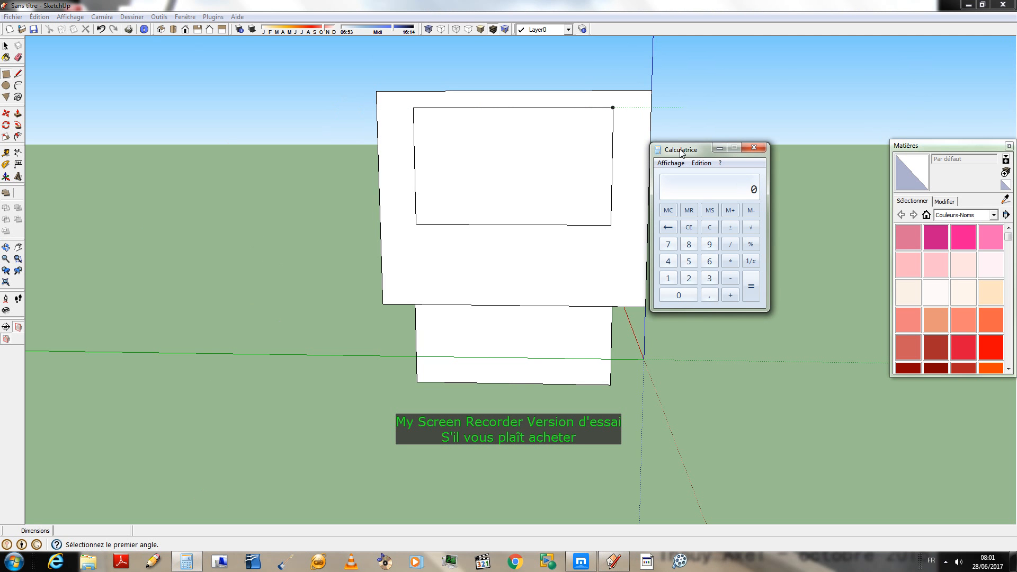
pyautogui.moveTo(681, 153)
pyautogui.mouseDown()
pyautogui.moveTo(787, 113)
pyautogui.moveTo(765, 115)
pyautogui.mouseUp()
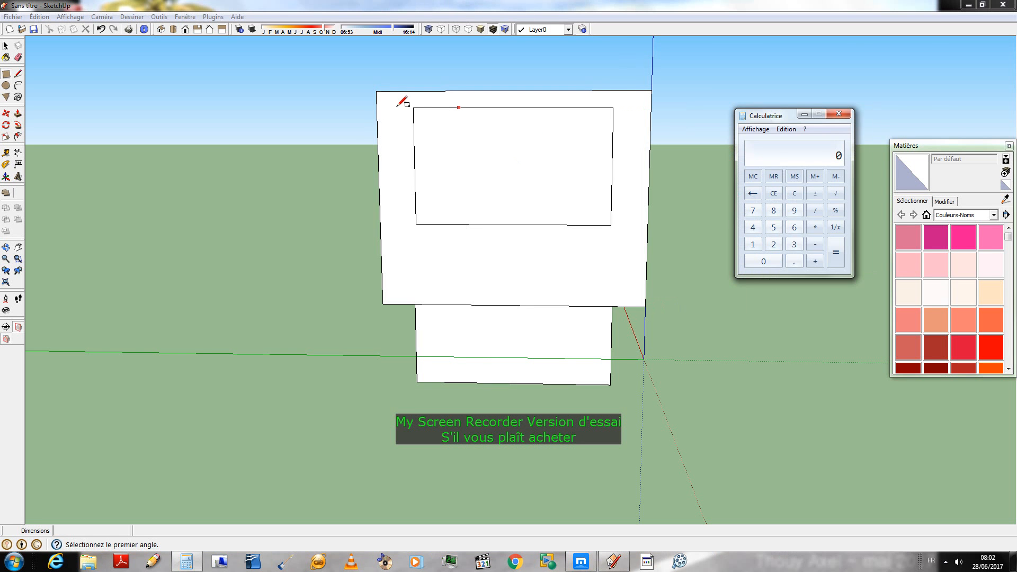
pyautogui.click(413, 108)
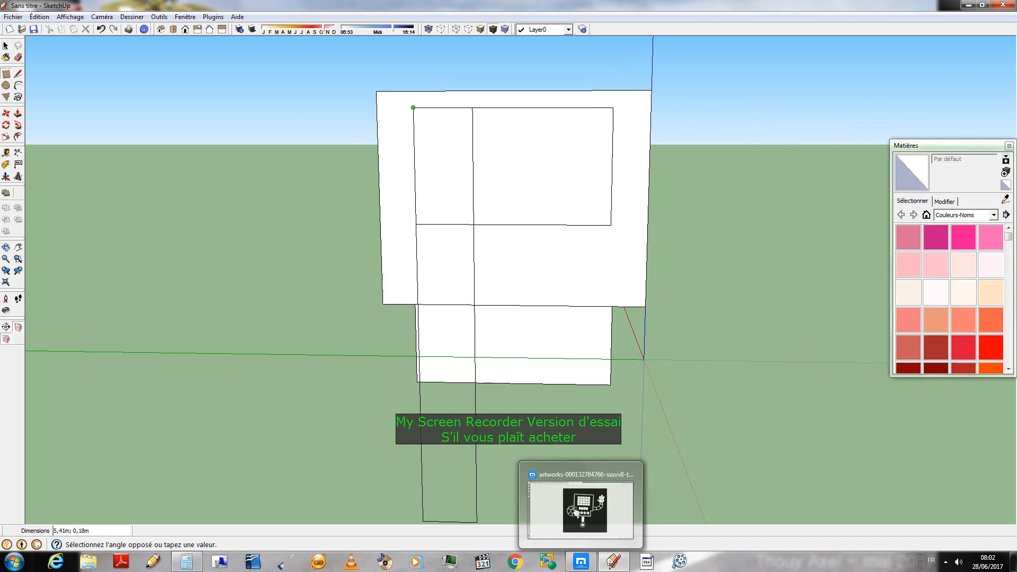
pyautogui.click(180, 565)
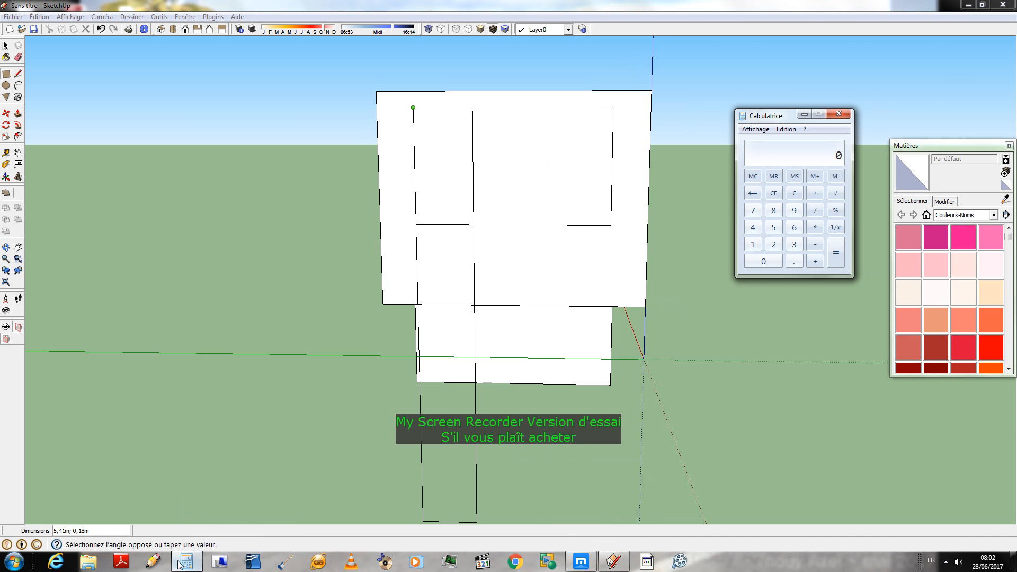
pyautogui.write('2,41 / 5')
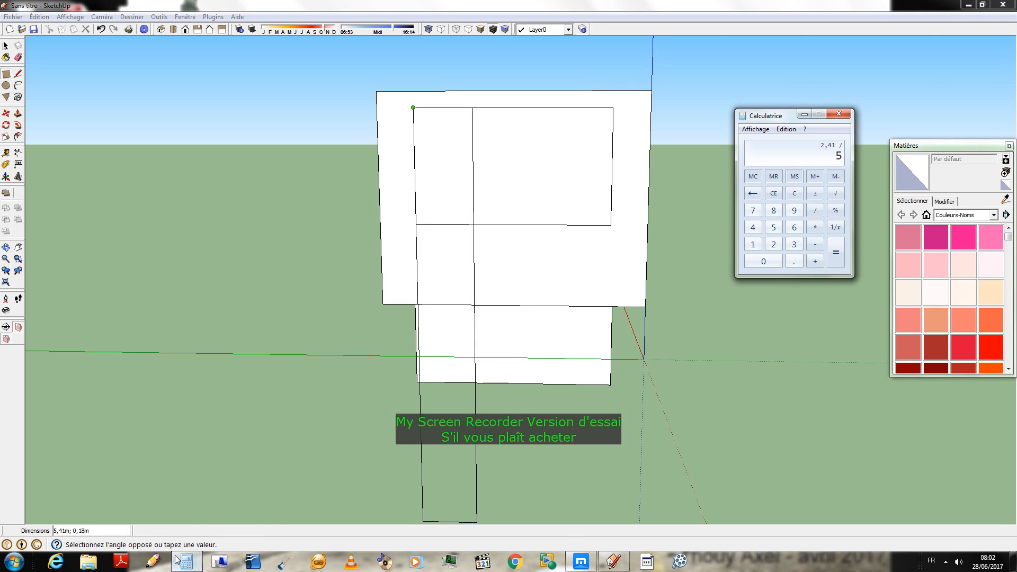
pyautogui.press('Return')
# - Mark 0.48 m along the panel's top edge from its upper-left corner and draw a vertical line about 1.41 m long to the base
pyautogui.click(18, 74)
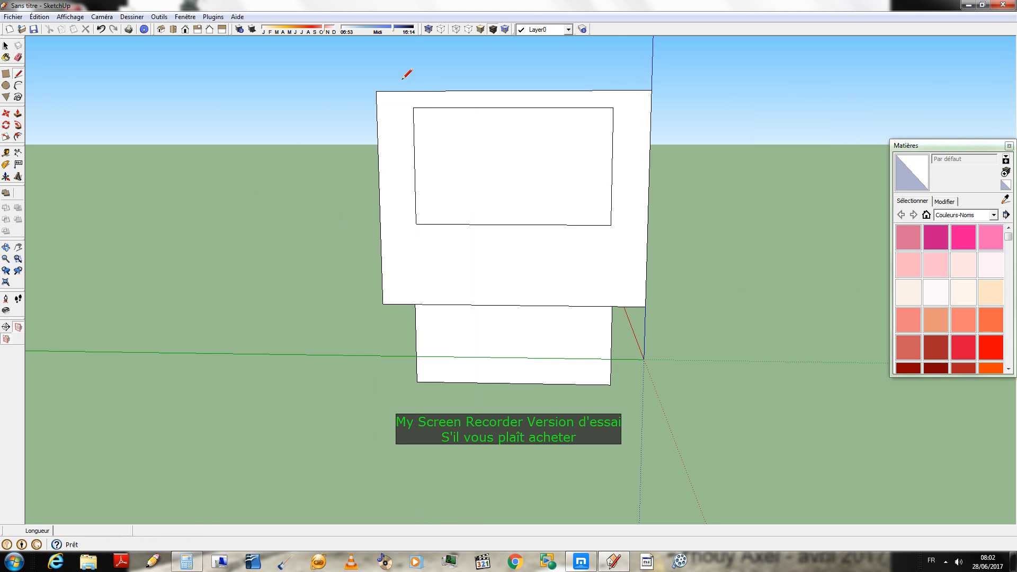
pyautogui.click(413, 107)
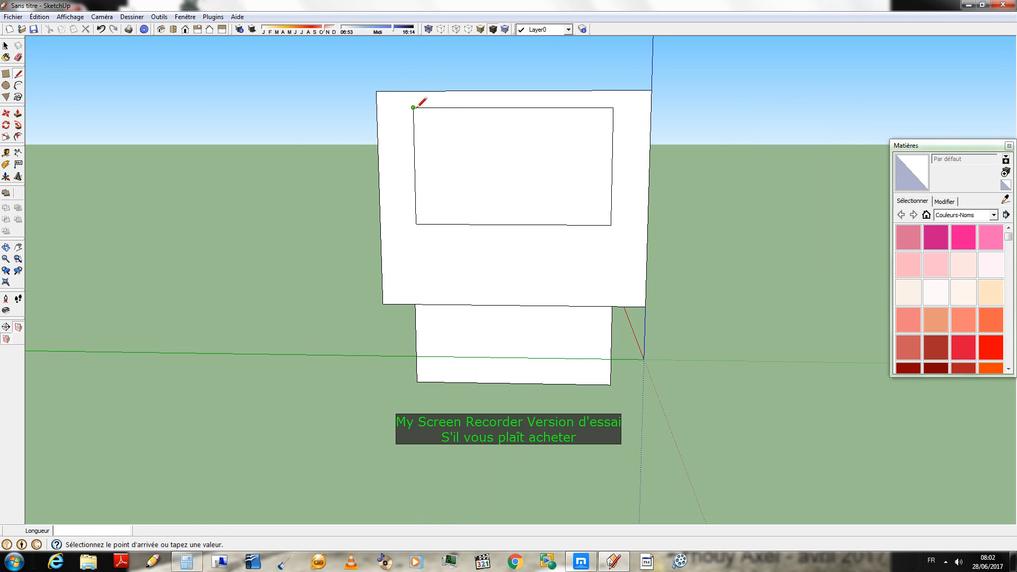
pyautogui.click(453, 107)
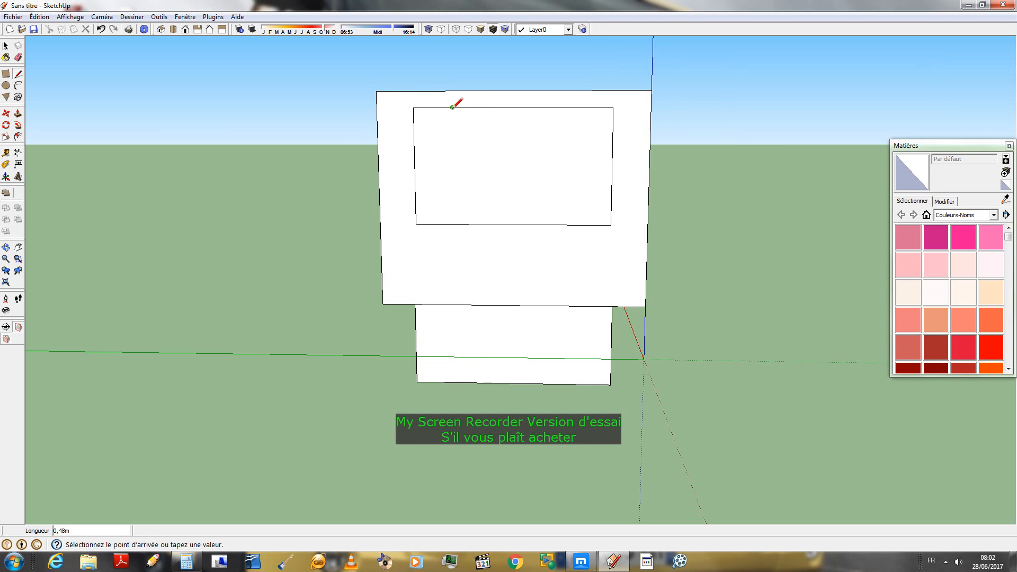
pyautogui.click(453, 108)
pyautogui.click(453, 223)
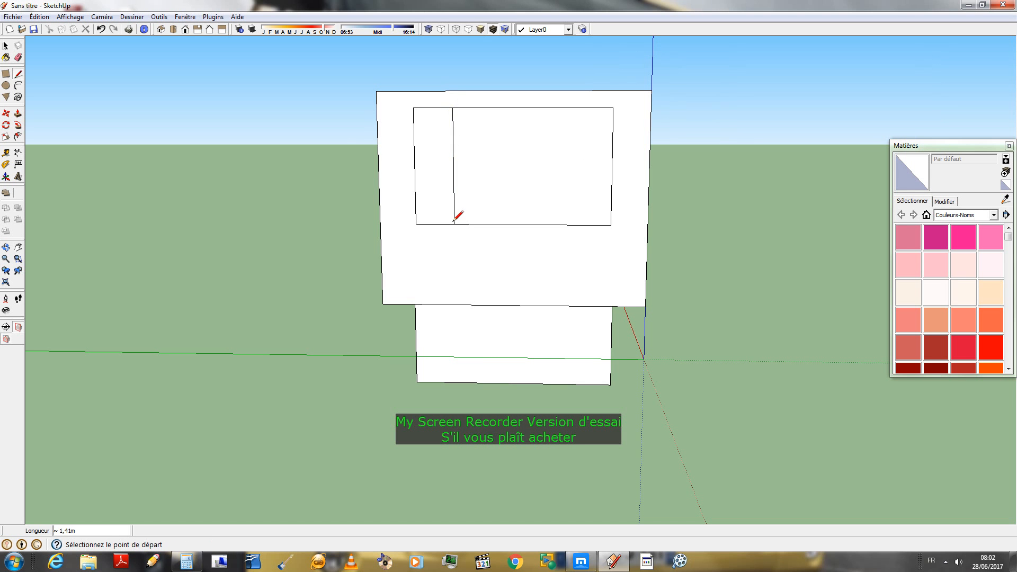
# - Mark another 0.48 m along the top edge from the first divider and draw a second vertical line about 1.41 m long
pyautogui.click(452, 107)
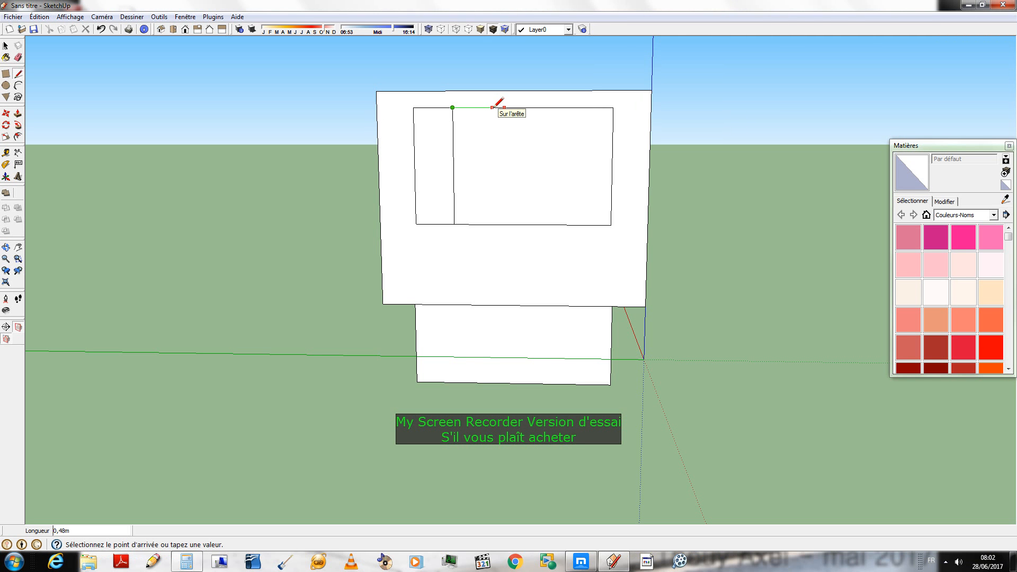
pyautogui.click(493, 108)
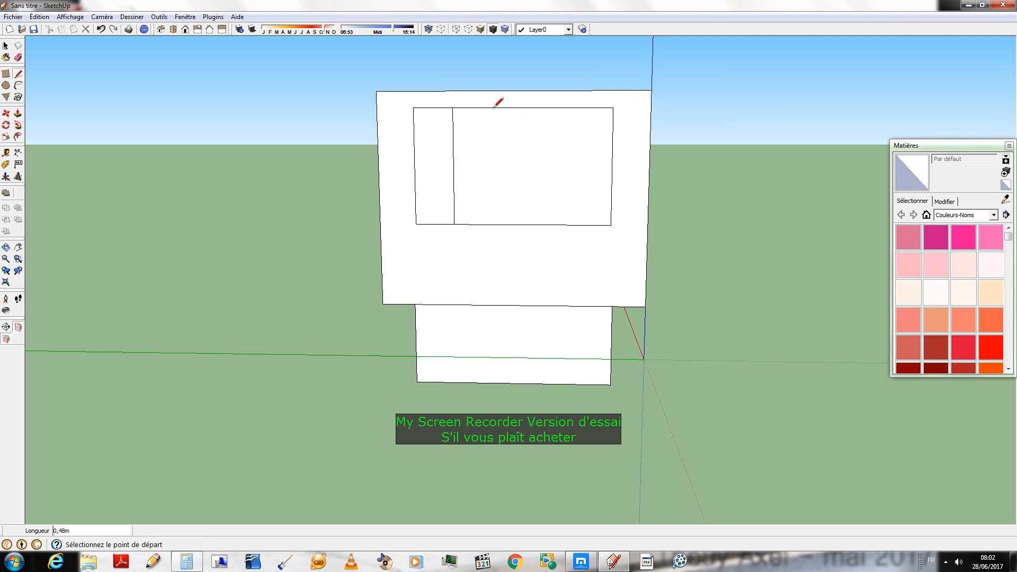
pyautogui.click(495, 224)
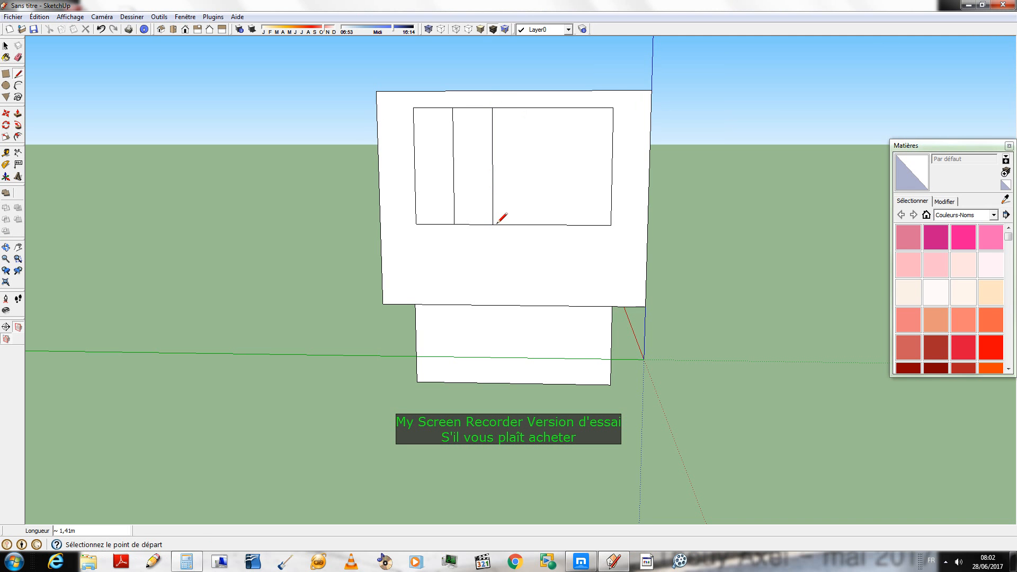
pyautogui.click(613, 108)
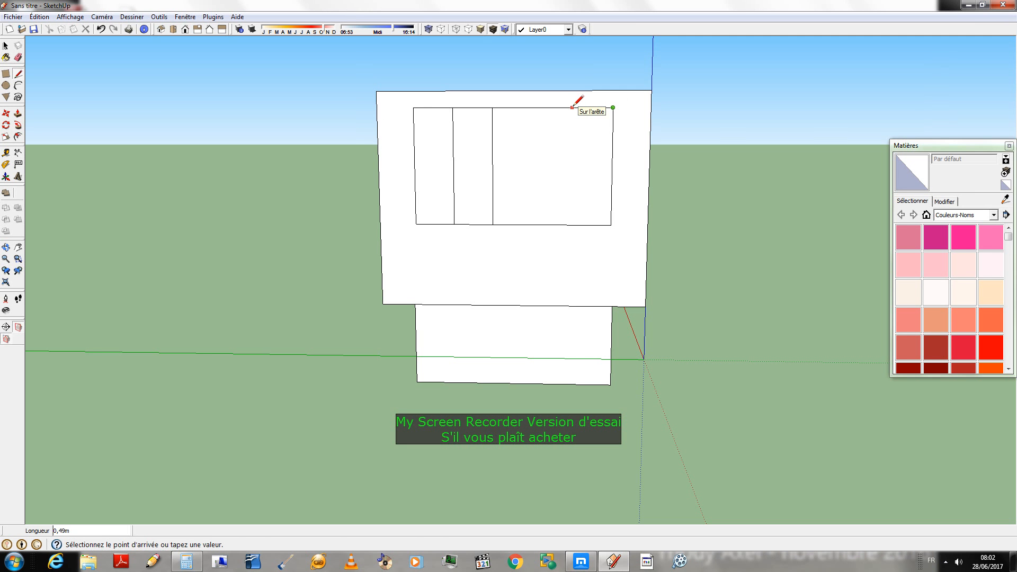
pyautogui.press('space')
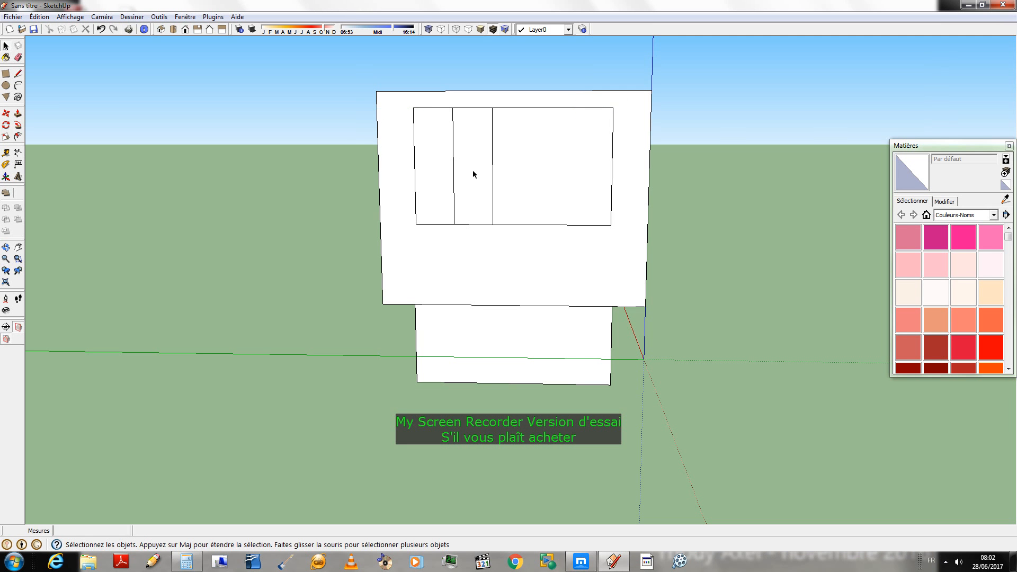
# - Copy the second column strip to the panel's right end and again beside it, dividing the panel into five columns
pyautogui.click(473, 174)
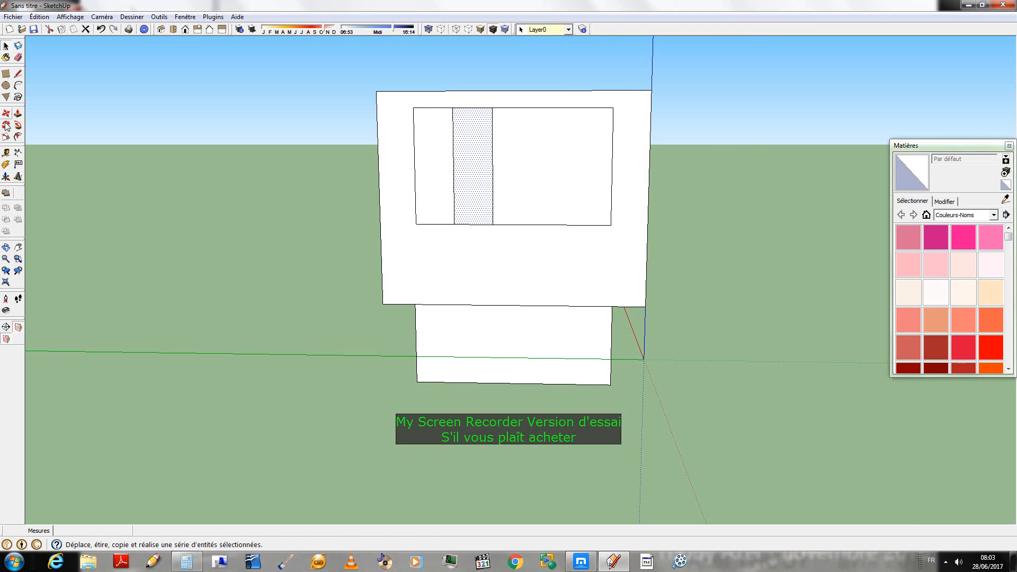
pyautogui.press('m')
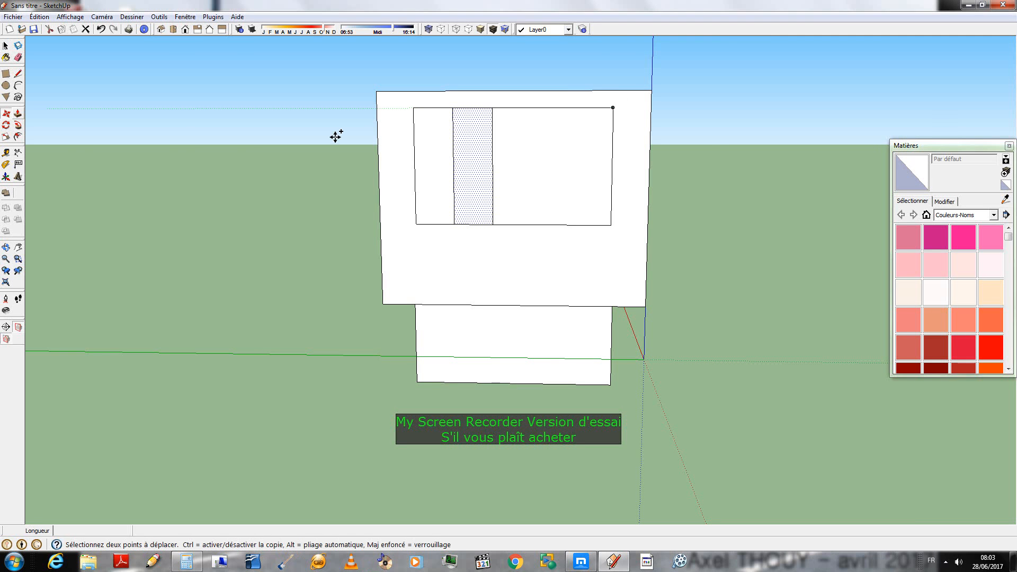
pyautogui.click(454, 224)
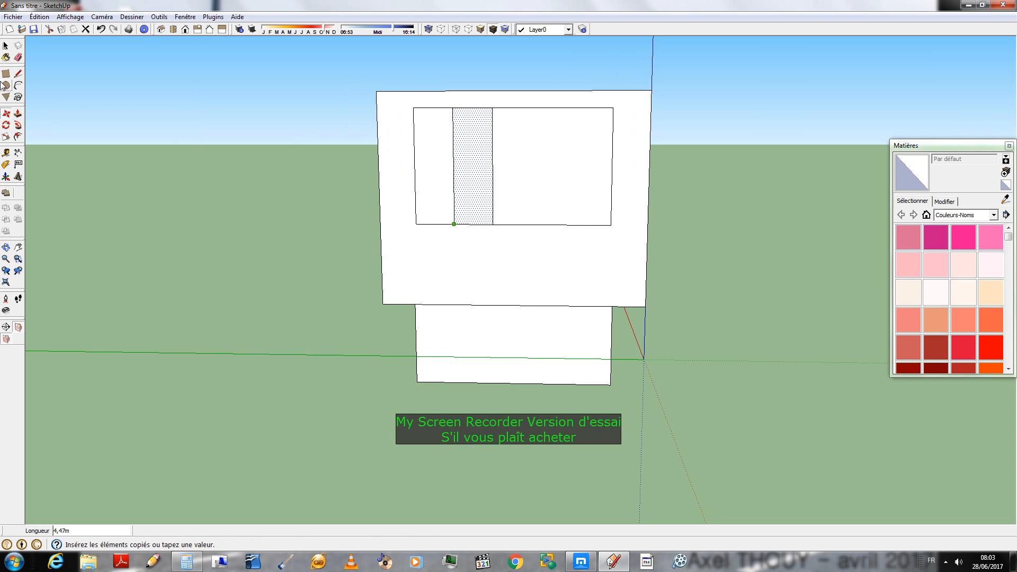
pyautogui.click(6, 112)
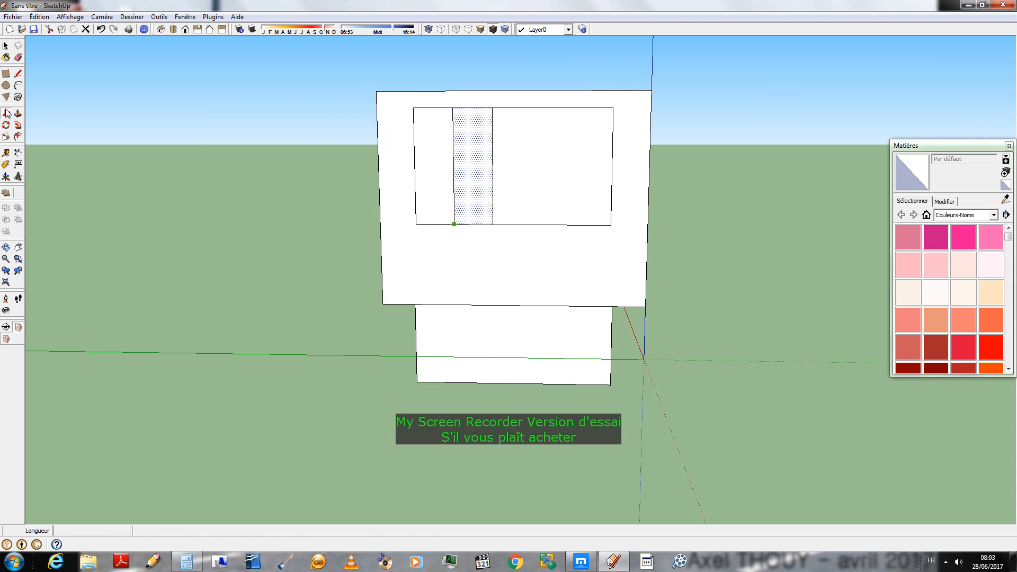
pyautogui.click(493, 223)
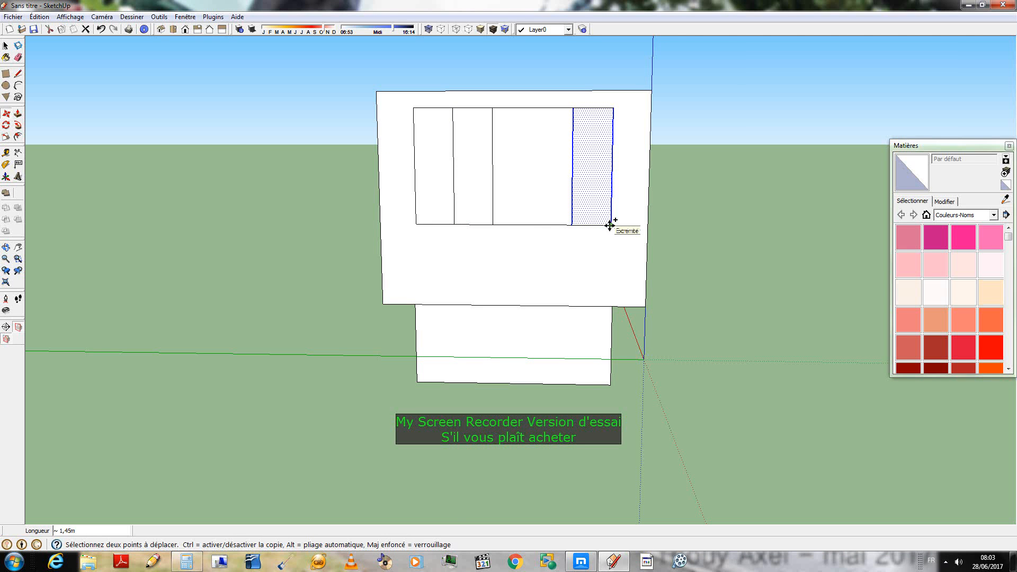
pyautogui.click(573, 223)
pyautogui.scroll(-3, 609, 136)
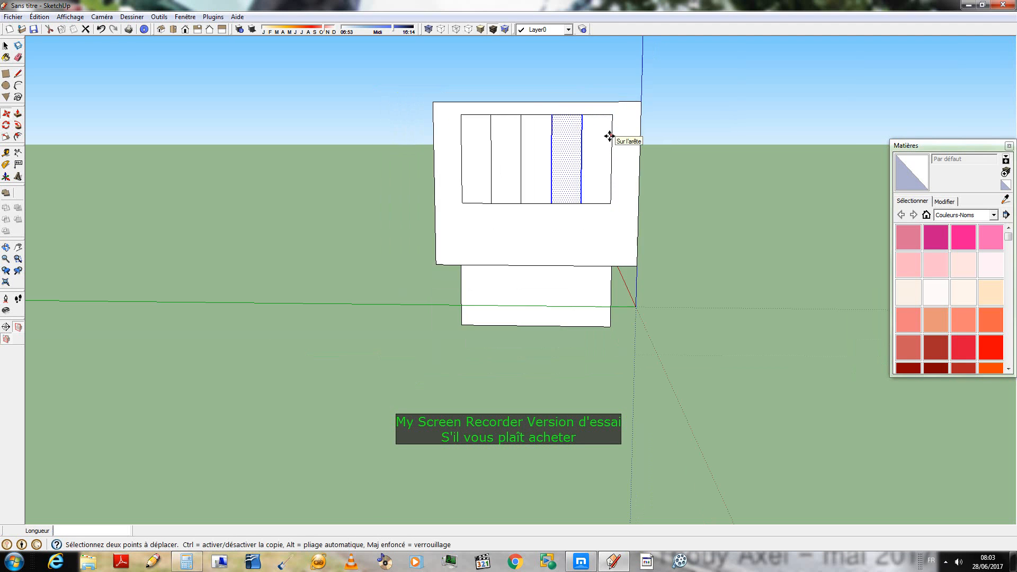
pyautogui.moveTo(660, 317); pyautogui.dragTo(858, 297, button='middle')
pyautogui.click(5, 111)
pyautogui.click(4, 75)
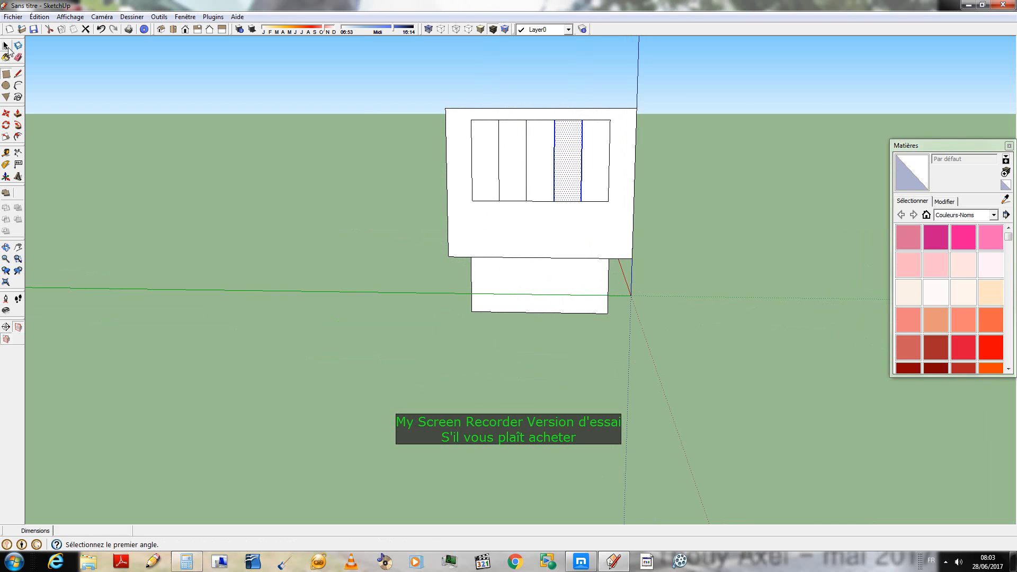
pyautogui.click(4, 47)
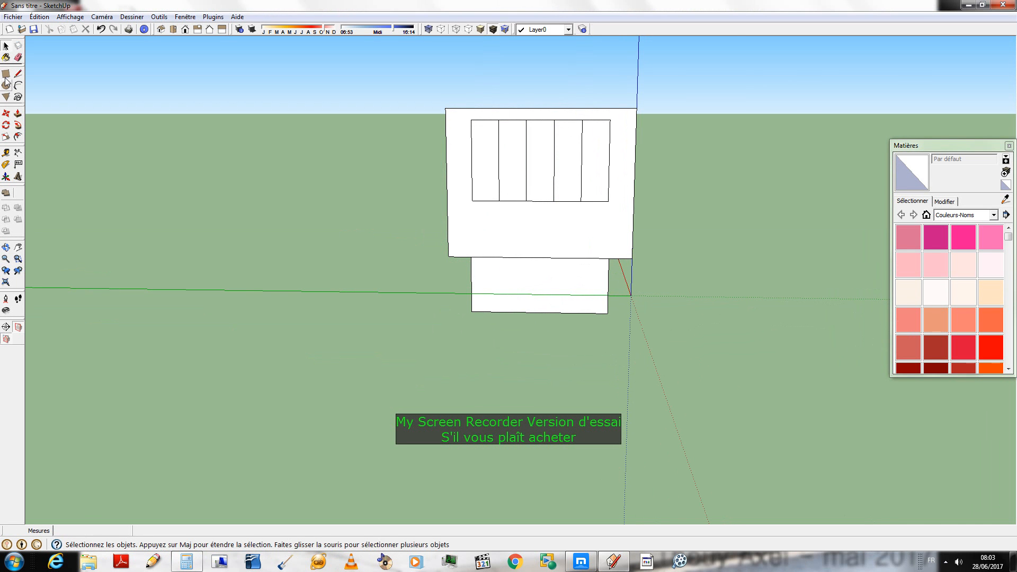
# - Draw two overlapping rectangles of about 0.71 by 2.41 m from the side edges' midpoints, dividing the panel into four rows
pyautogui.click(7, 75)
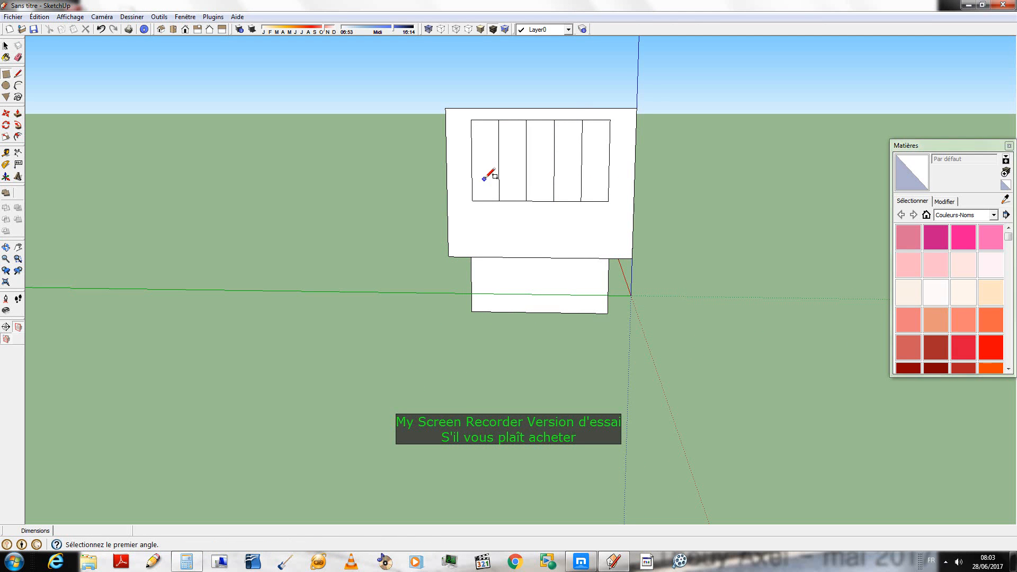
pyautogui.scroll(3, 482, 159)
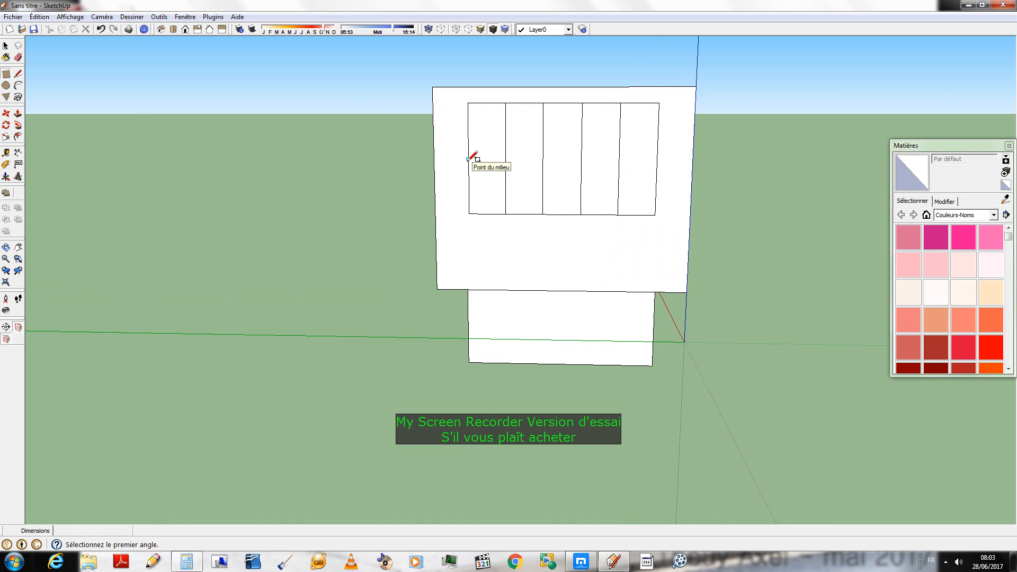
pyautogui.click(468, 158)
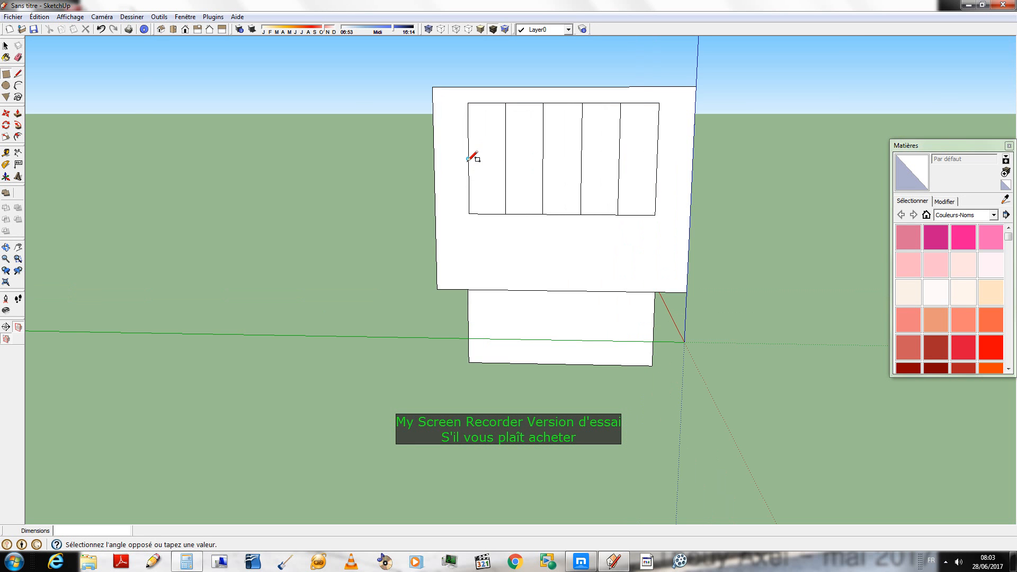
pyautogui.click(659, 103)
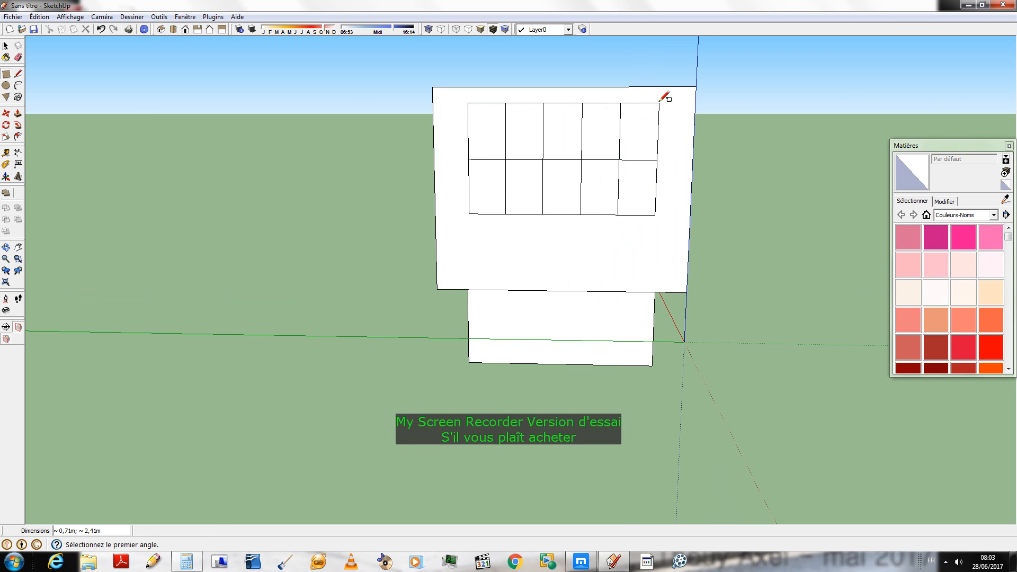
pyautogui.click(658, 131)
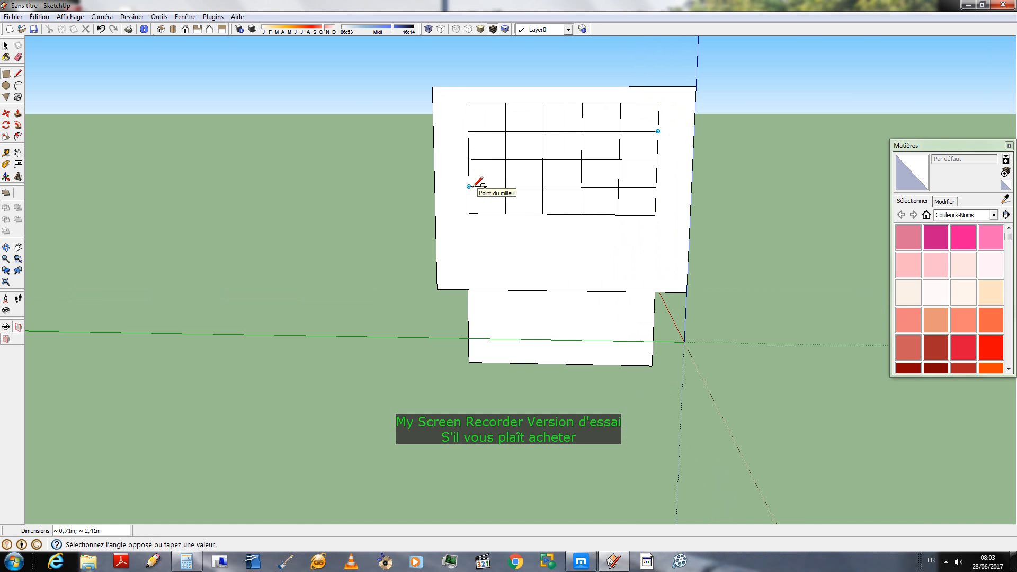
pyautogui.click(468, 186)
# - Inspect the panel's screen grid from an angle and from the front, and check the Mettaton reference image
pyautogui.scroll(-3, 536, 339)
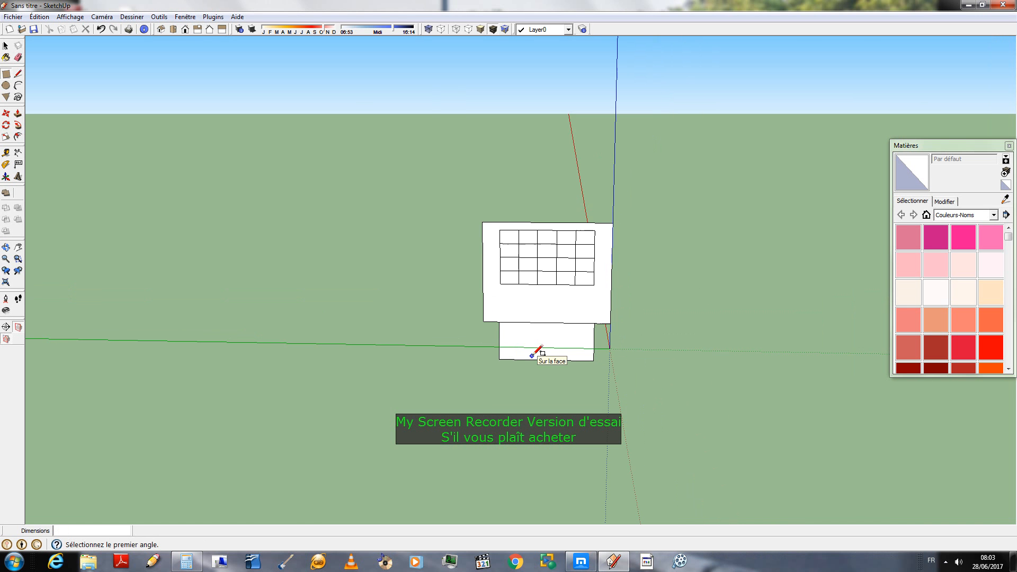
pyautogui.moveTo(533, 354); pyautogui.dragTo(613, 329, button='middle')
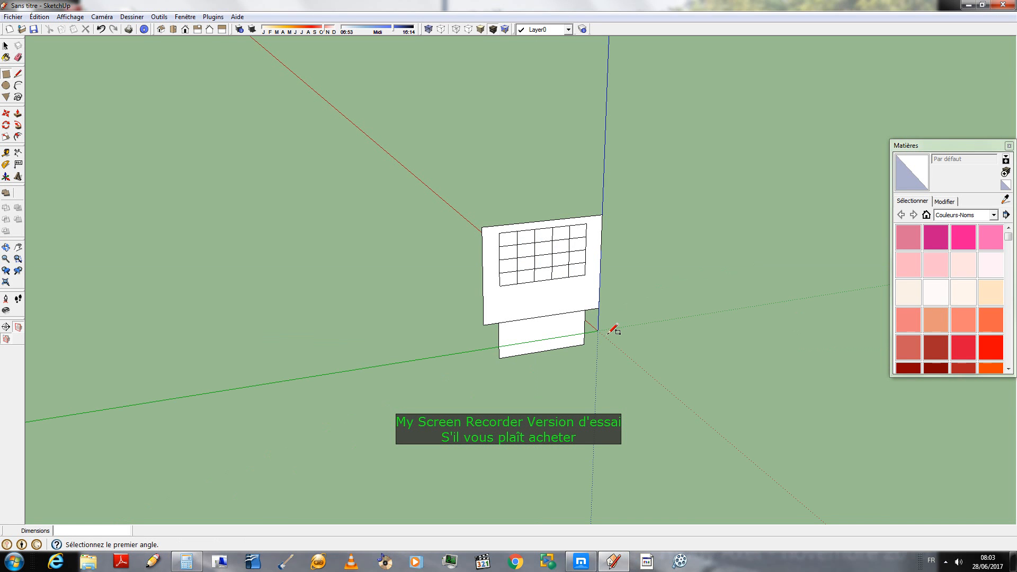
pyautogui.moveTo(631, 322); pyautogui.dragTo(504, 254, button='middle')
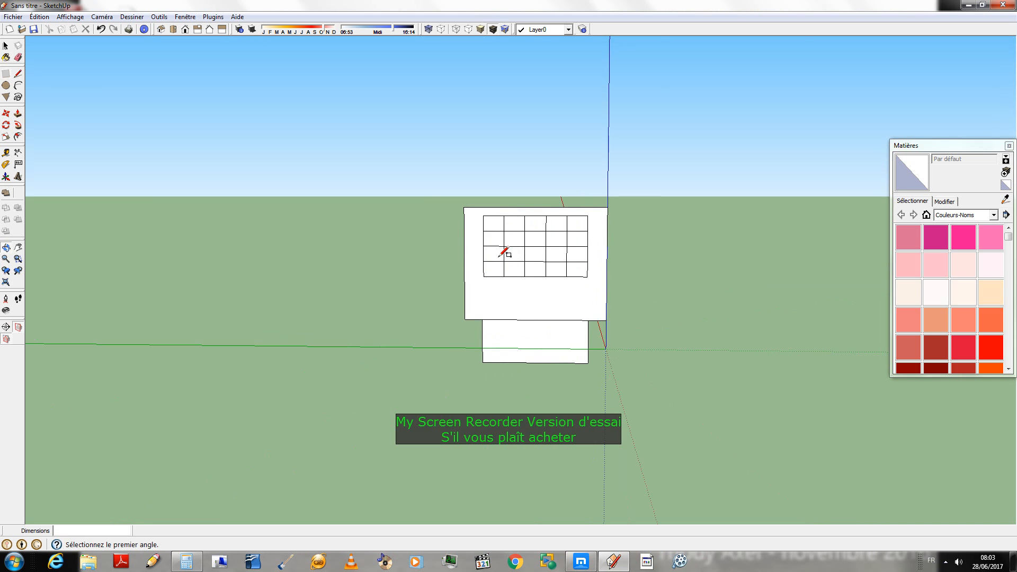
pyautogui.scroll(3, 606, 295)
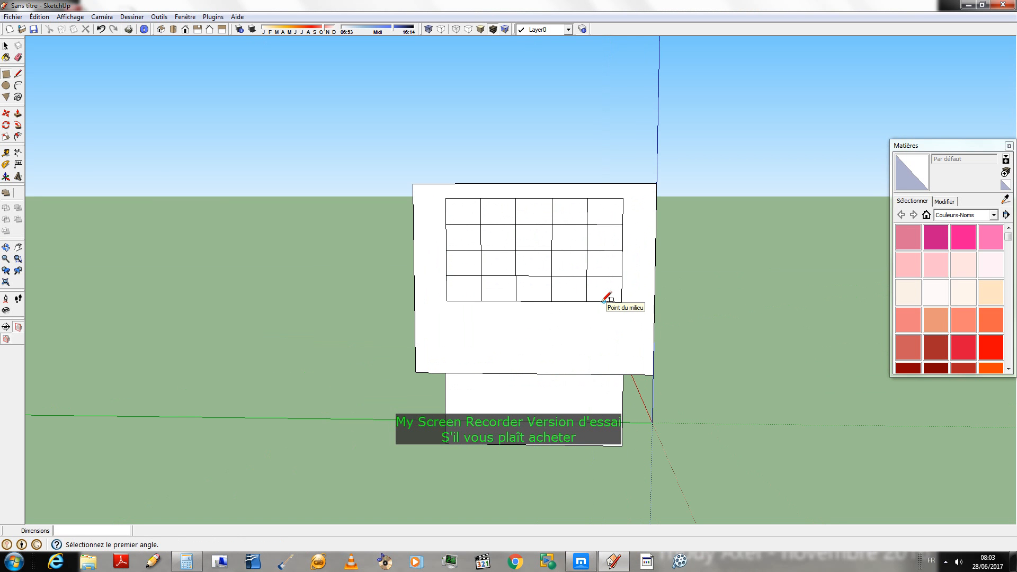
pyautogui.moveTo(603, 300); pyautogui.dragTo(598, 335, button='middle')
pyautogui.scroll(-1, 513, 316)
pyautogui.scroll(3, 356, 244)
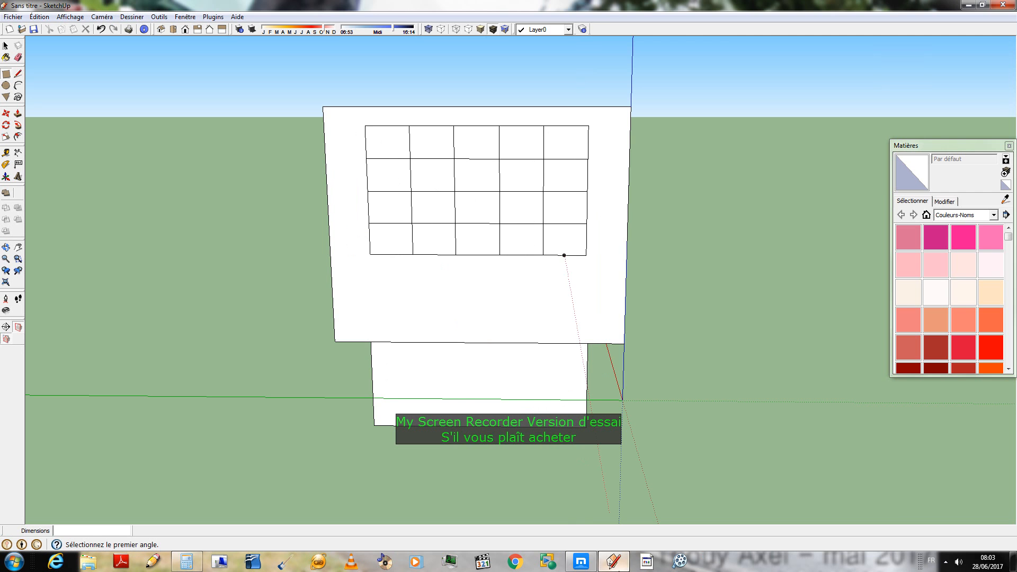
pyautogui.click(590, 568)
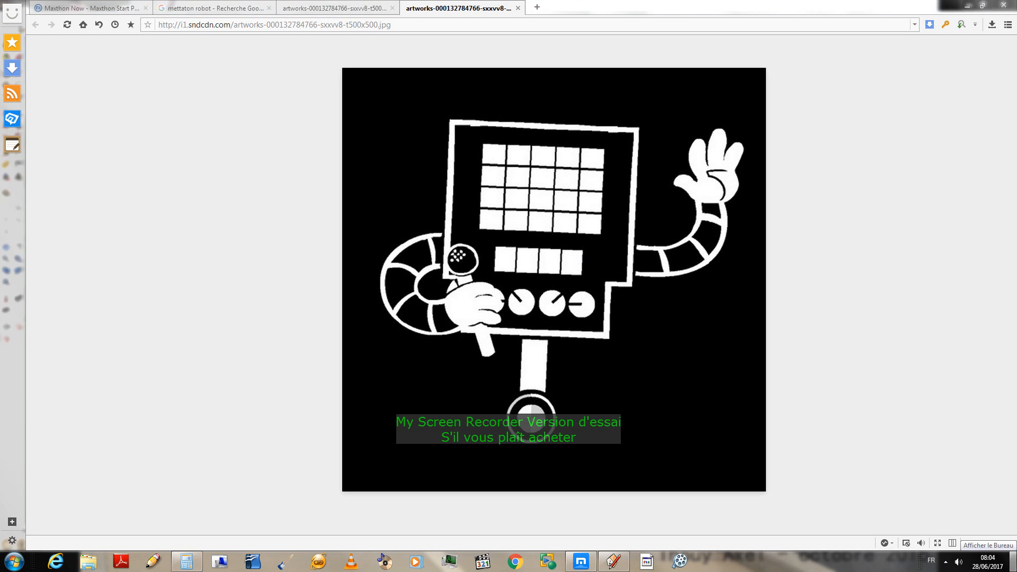
# - Check the Mettaton reference, and draw vertical lines about 1.02 m long from the outer grid cells' bottom midpoints to the upper body's lower edge
pyautogui.moveTo(1014, 562)
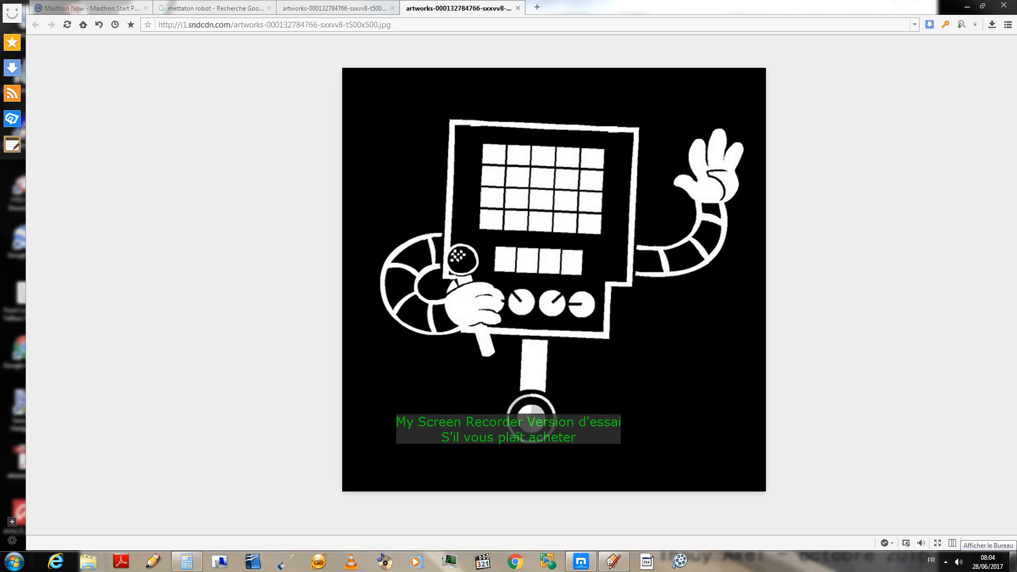
pyautogui.click(613, 561)
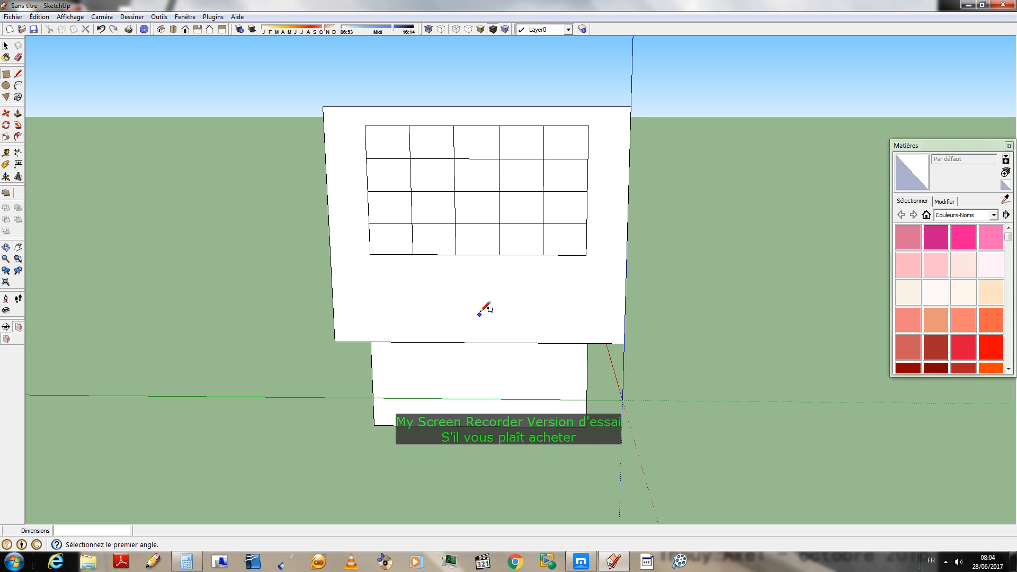
pyautogui.click(17, 74)
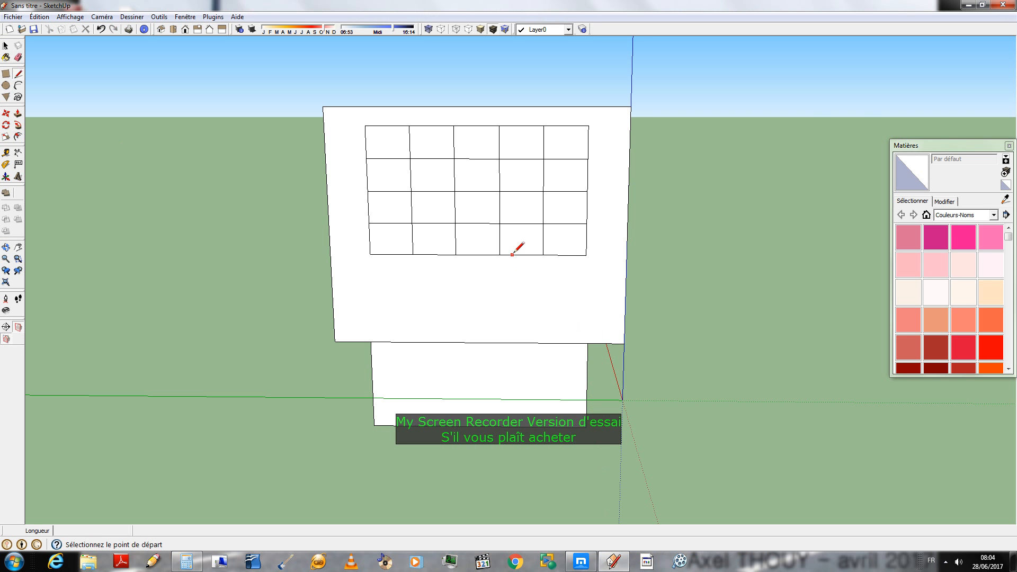
pyautogui.click(582, 561)
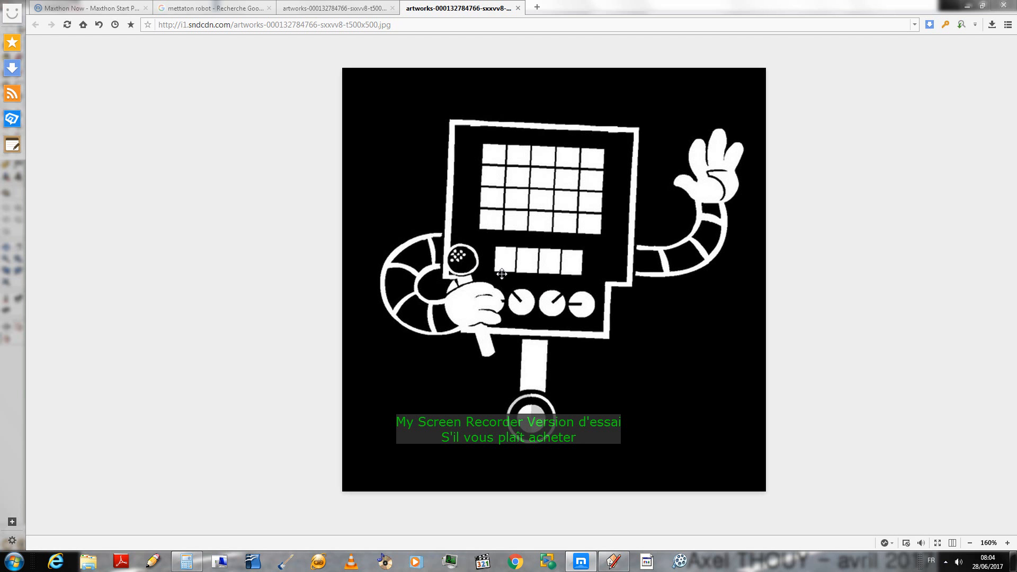
pyautogui.click(1013, 562)
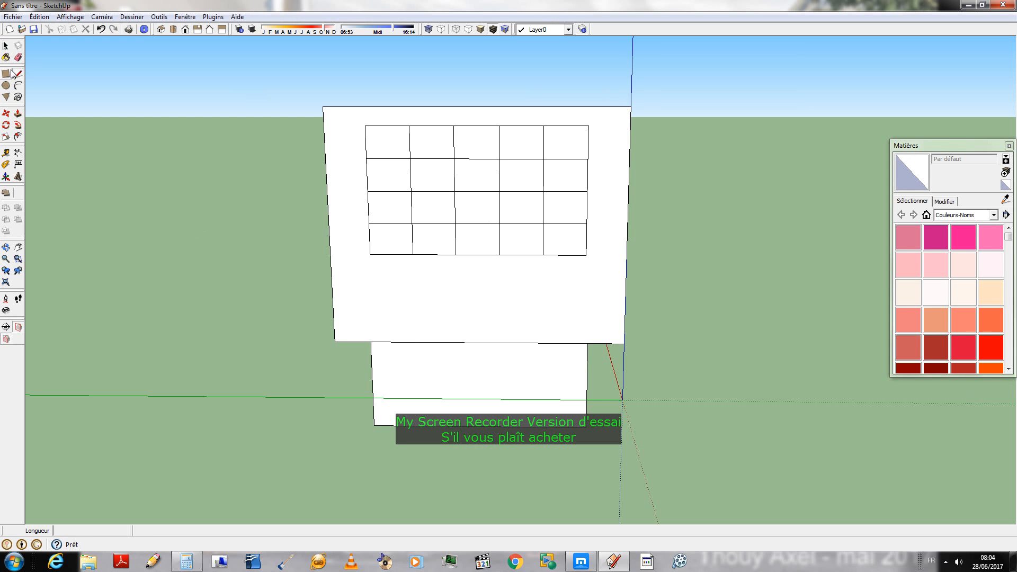
pyautogui.click(19, 75)
pyautogui.click(391, 254)
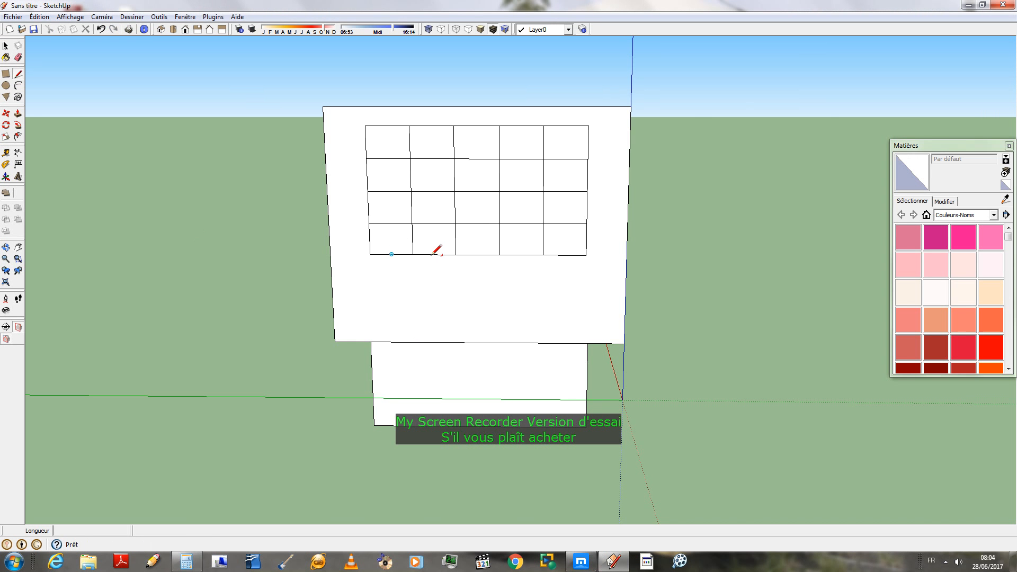
pyautogui.click(564, 255)
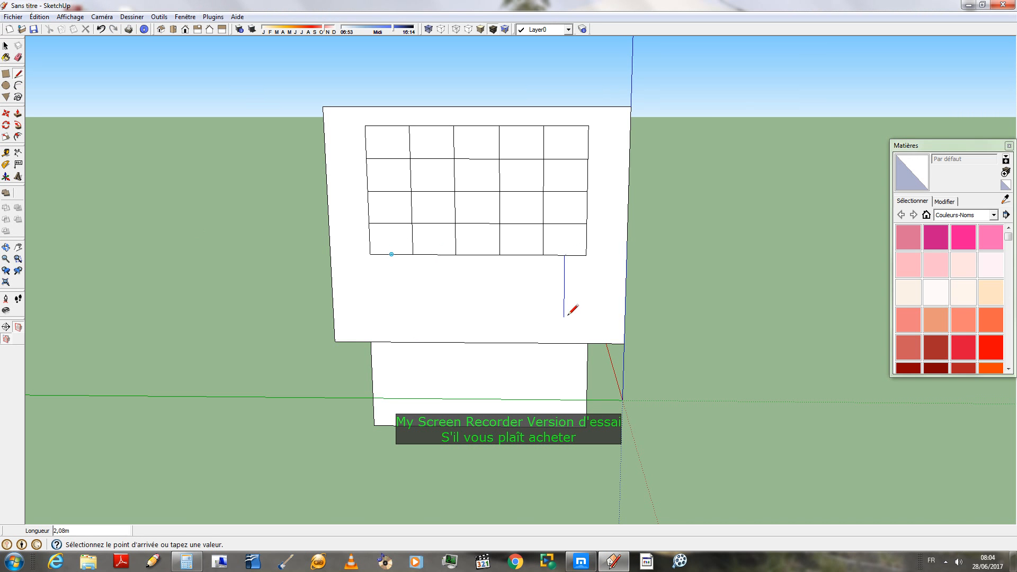
pyautogui.click(564, 344)
pyautogui.click(391, 254)
pyautogui.click(394, 342)
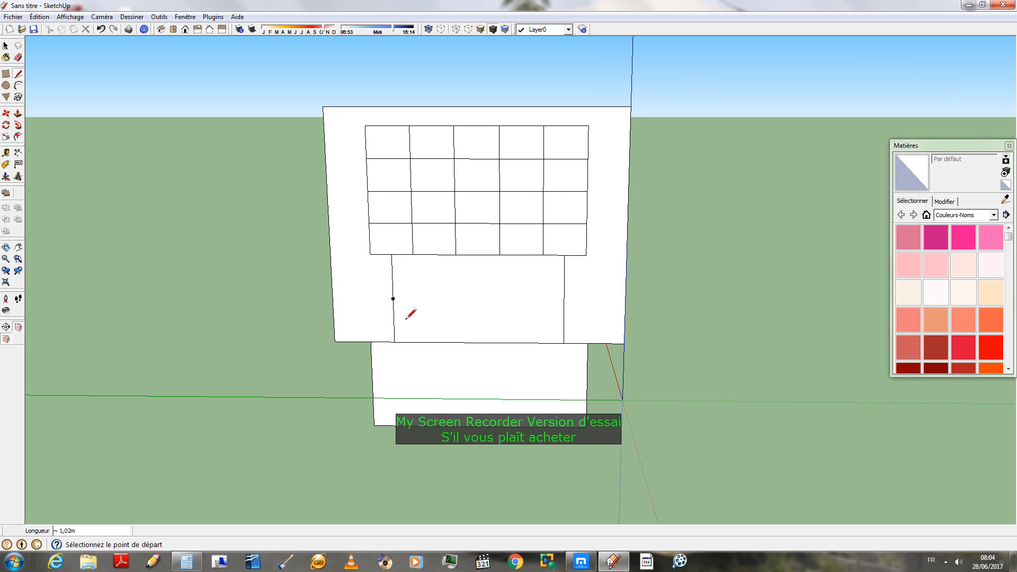
# - Draw three horizontal lines of about 1.93 m between the two verticals, dividing the area below the screen grid into four equal bands
pyautogui.click(563, 299)
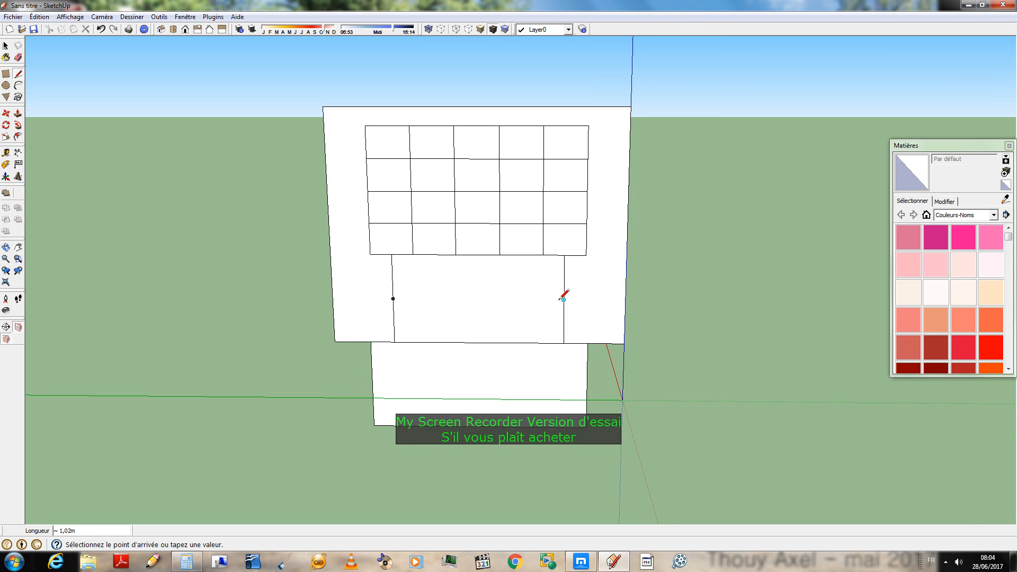
pyautogui.click(393, 299)
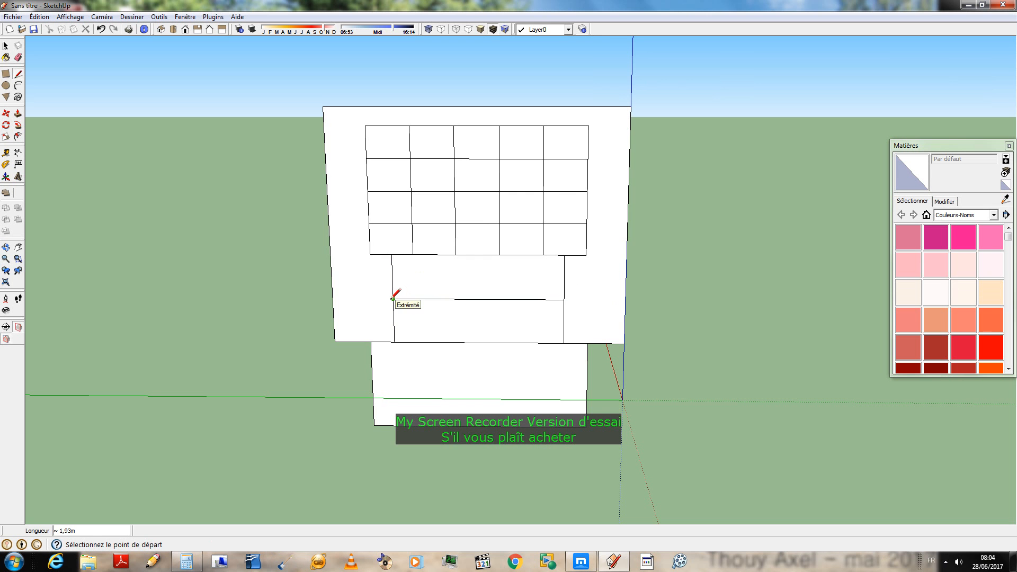
pyautogui.click(392, 276)
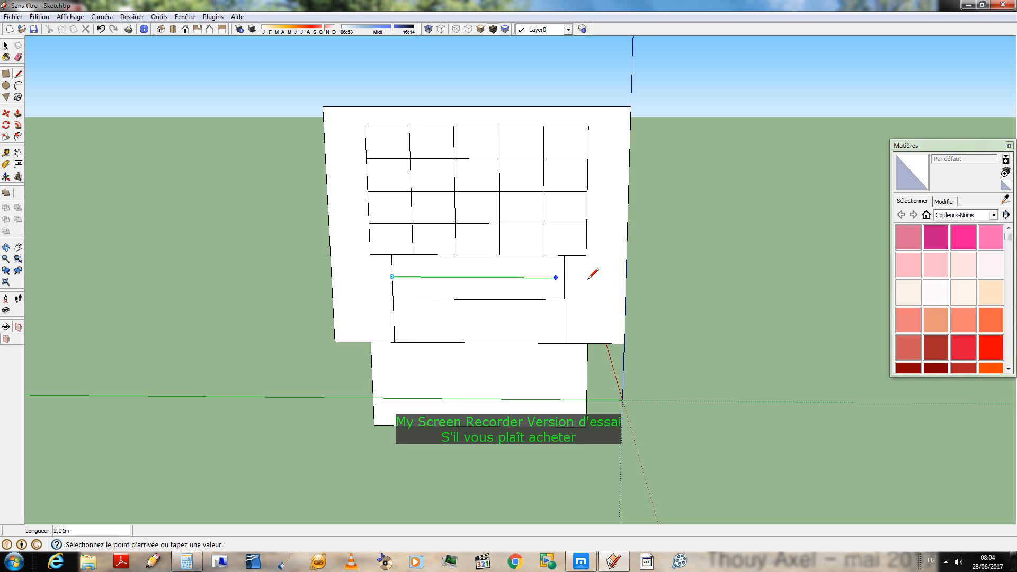
pyautogui.click(564, 277)
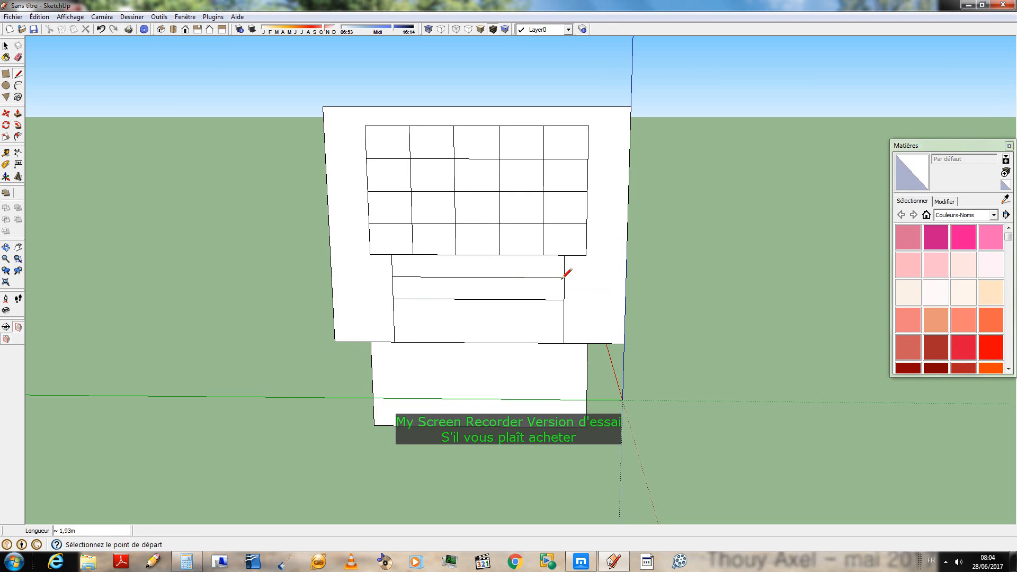
pyautogui.click(563, 322)
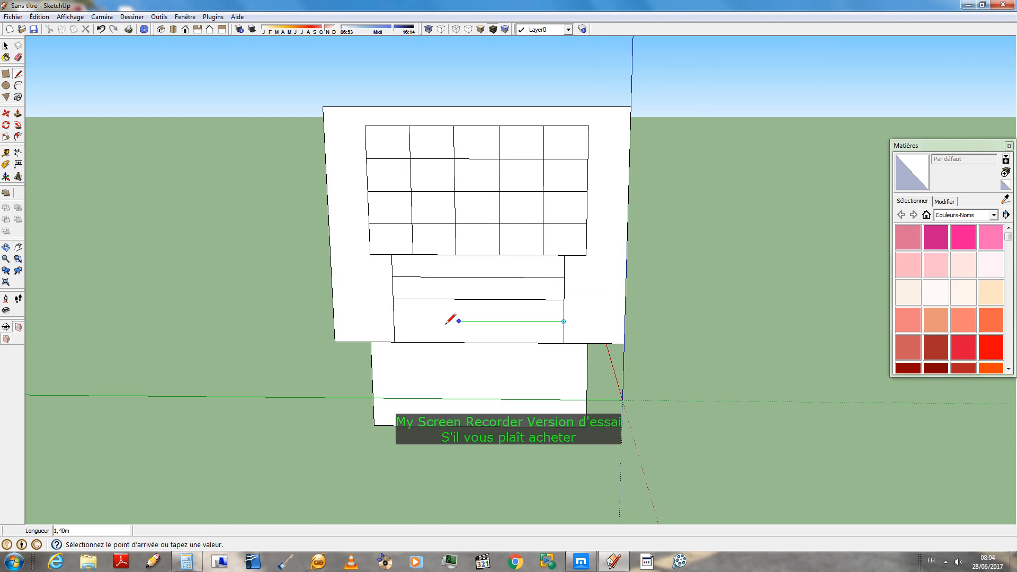
pyautogui.click(394, 320)
# - Erase the vertical segments beside the top and bottom bands and the middle horizontal line, keeping one rectangle below the screen grid
pyautogui.moveTo(542, 344); pyautogui.dragTo(544, 317, button='middle')
pyautogui.scroll(4, 503, 302)
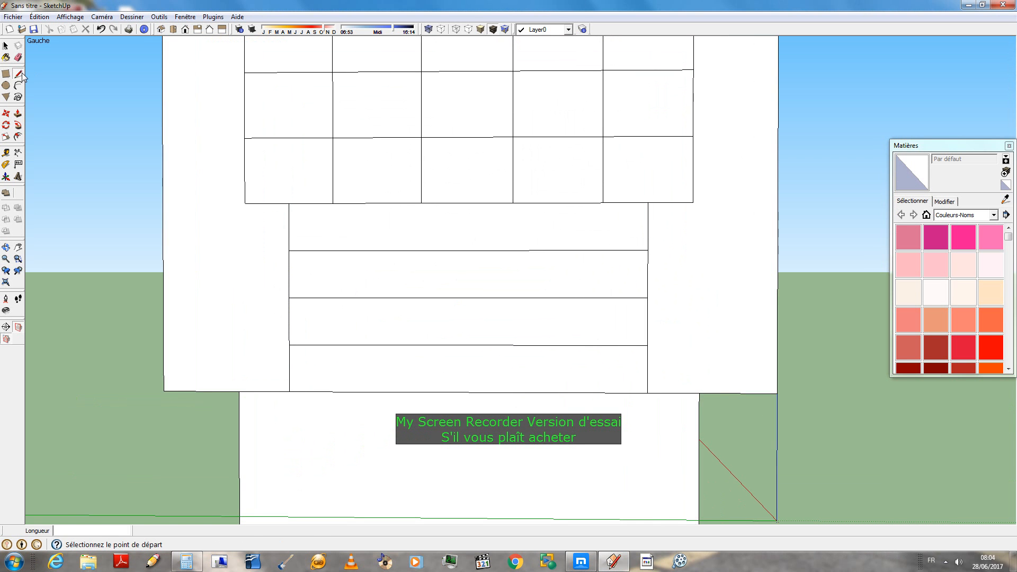
pyautogui.click(19, 57)
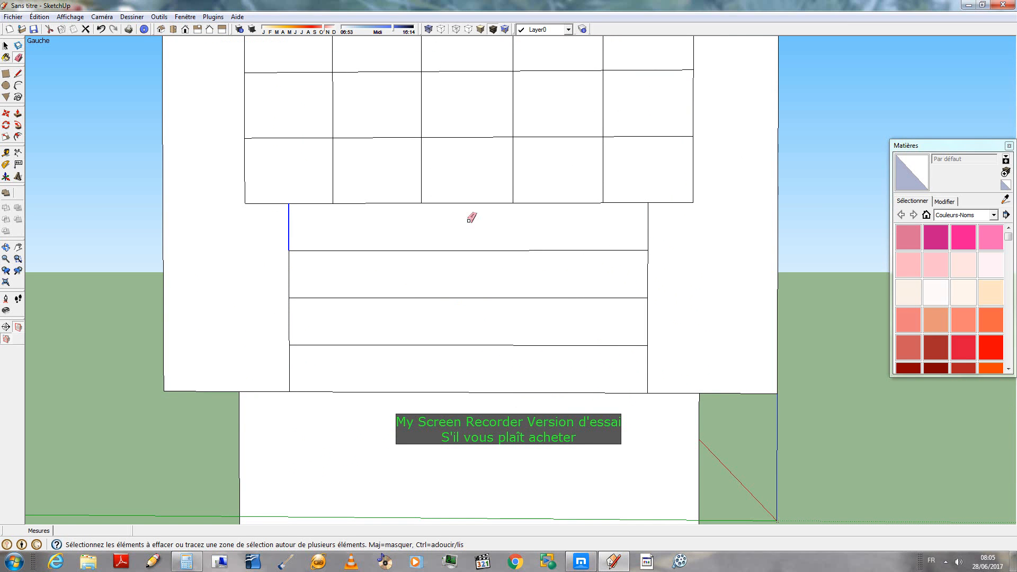
pyautogui.click(648, 234)
pyautogui.click(647, 357)
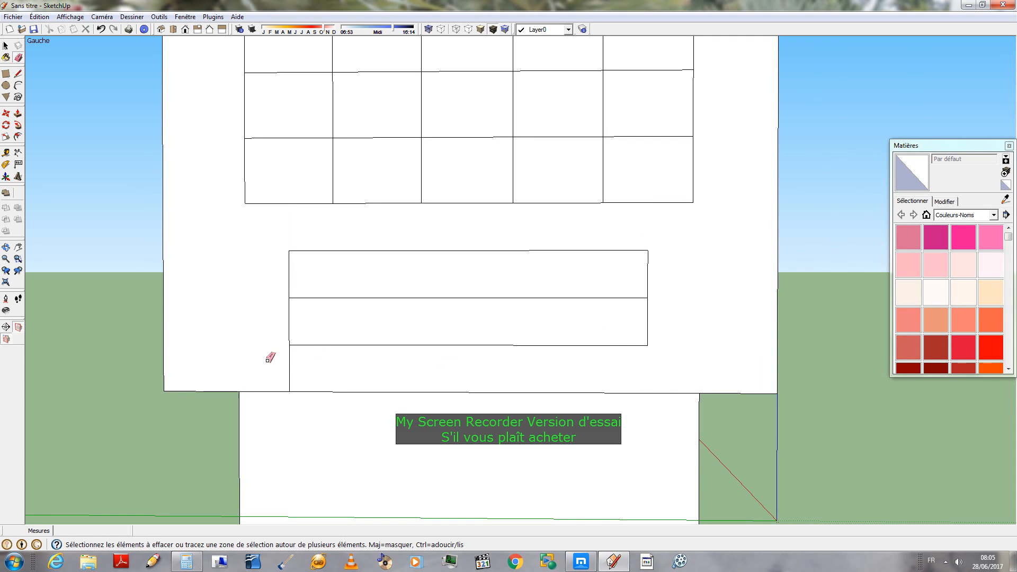
pyautogui.click(290, 363)
pyautogui.moveTo(423, 298); pyautogui.dragTo(433, 279)
pyautogui.scroll(-5, 670, 309)
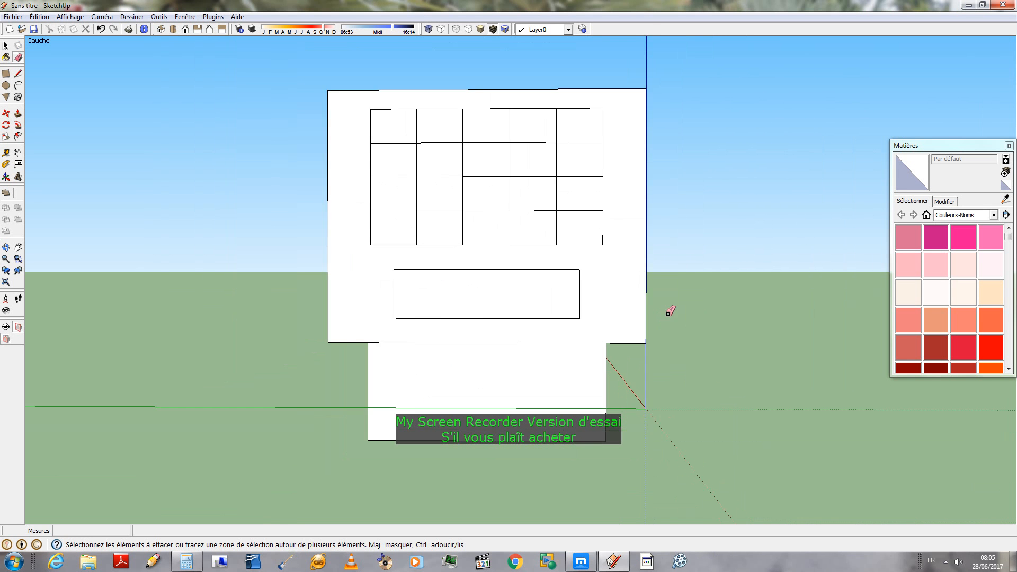
# - Divide the rectangle below the screen grid into four equal columns by drawing two overlapping rectangles from its top edge
pyautogui.moveTo(596, 566)
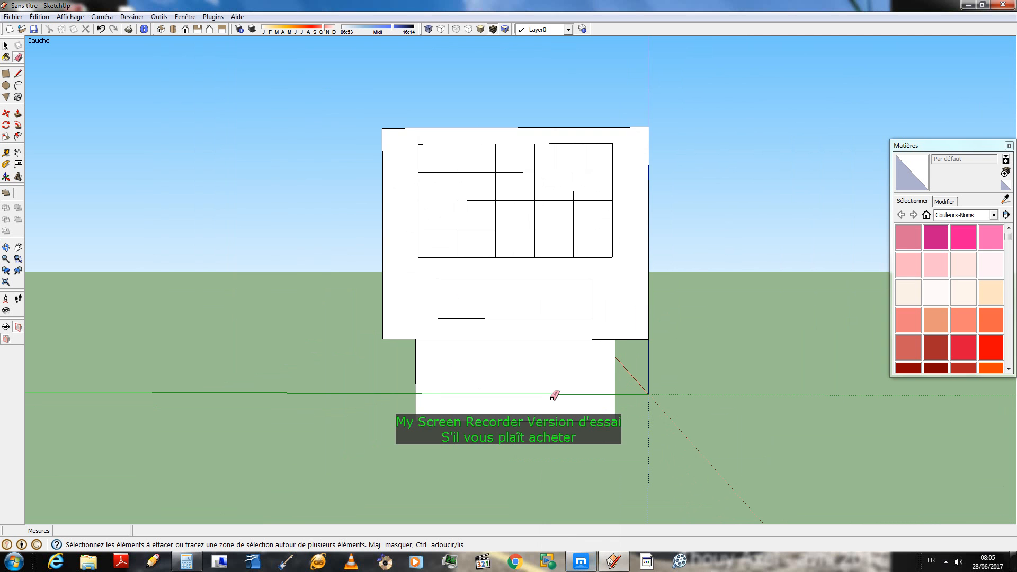
pyautogui.scroll(5, 555, 339)
pyautogui.click(6, 74)
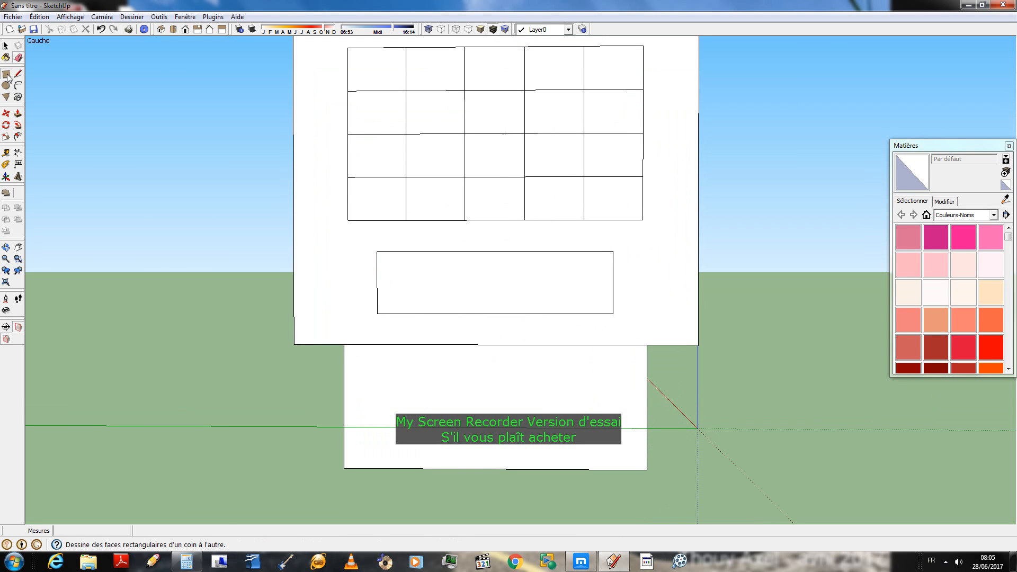
pyautogui.click(495, 250)
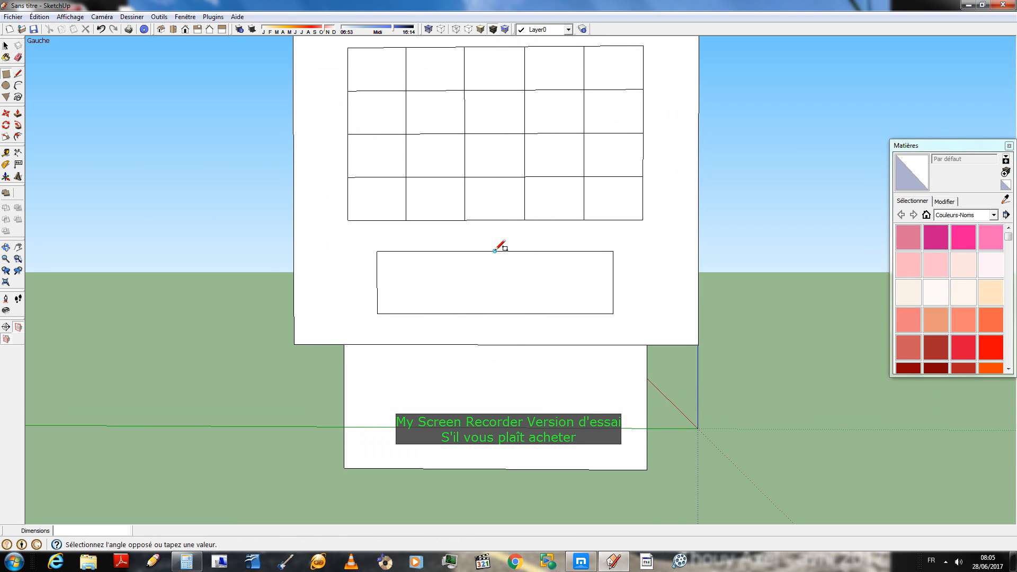
pyautogui.click(377, 313)
pyautogui.click(435, 250)
pyautogui.click(553, 313)
pyautogui.scroll(-1, 588, 205)
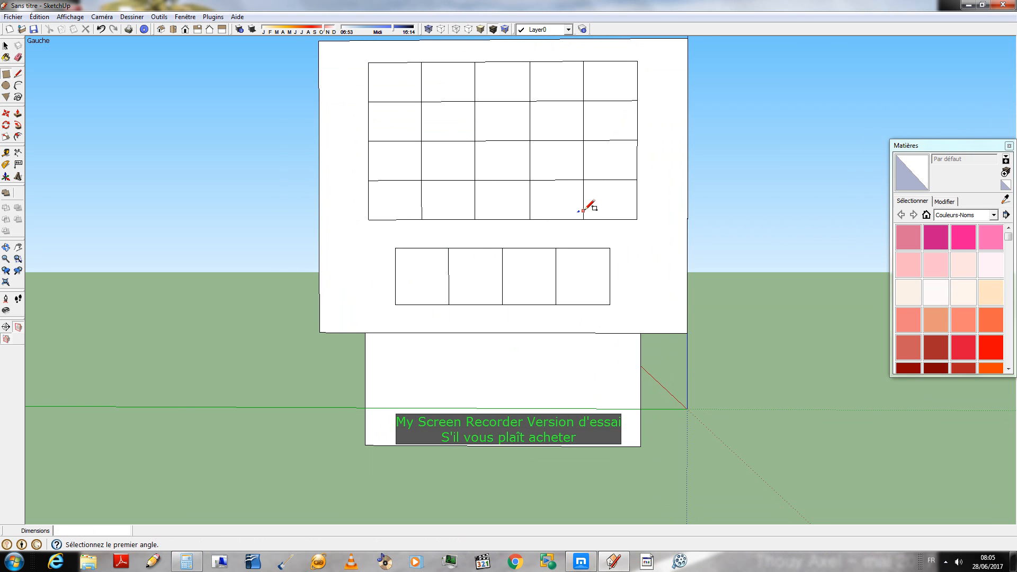
# - Compare the button row with the reference, and draw vertical lines halving both end cells and each outer half of those cells
pyautogui.scroll(-3, 524, 222)
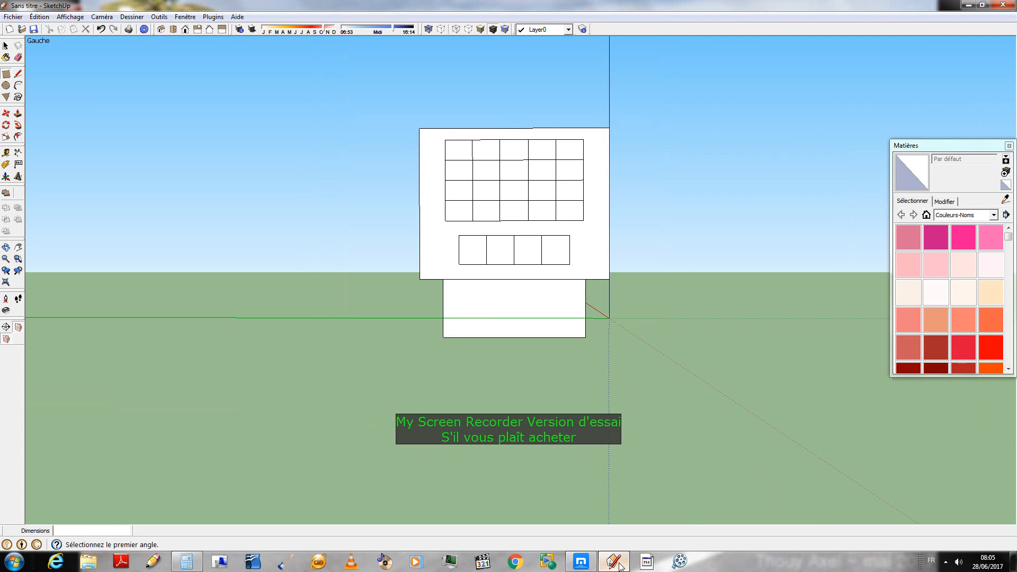
pyautogui.click(592, 567)
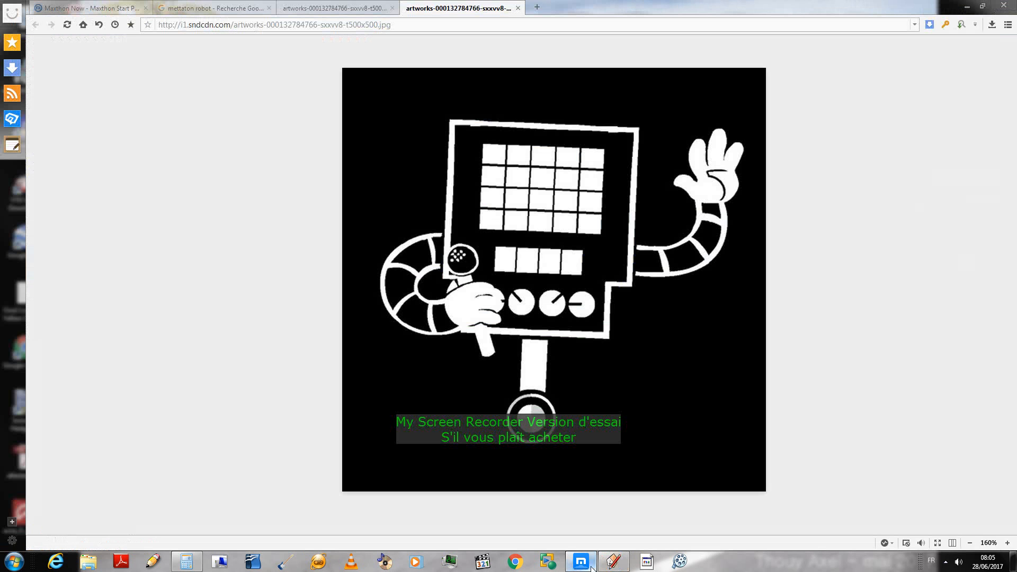
pyautogui.click(591, 567)
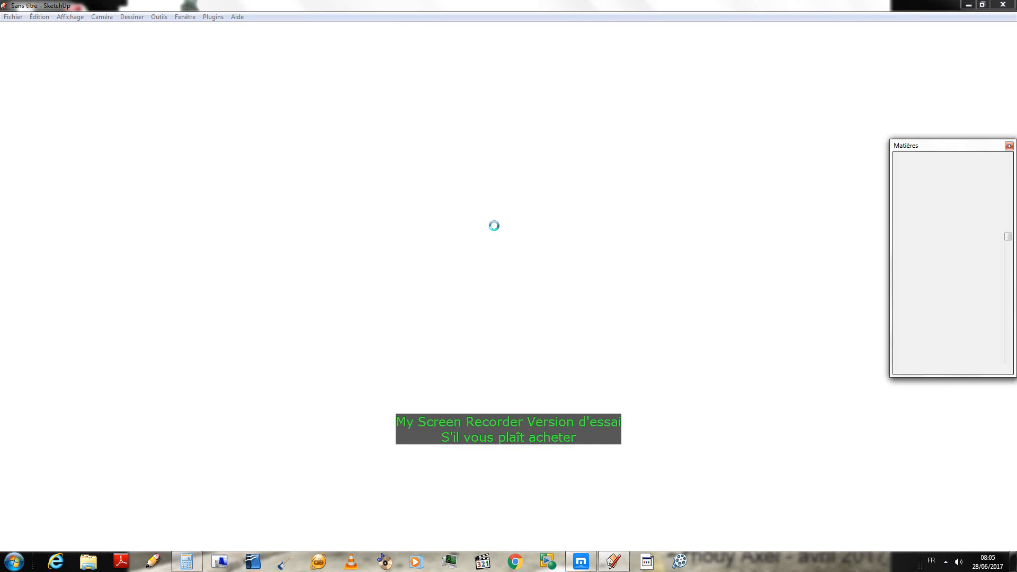
pyautogui.scroll(5, 514, 234)
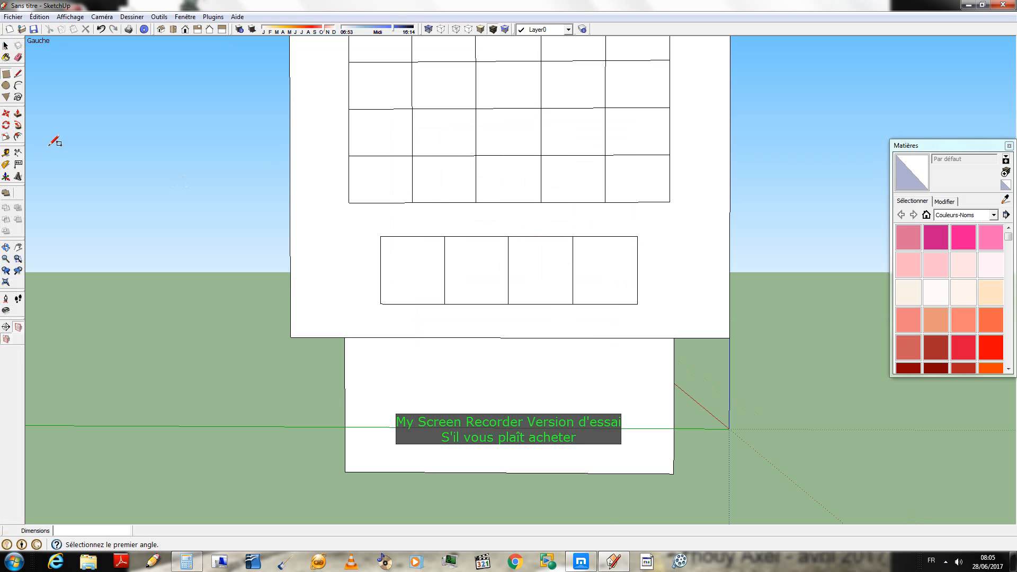
pyautogui.click(19, 75)
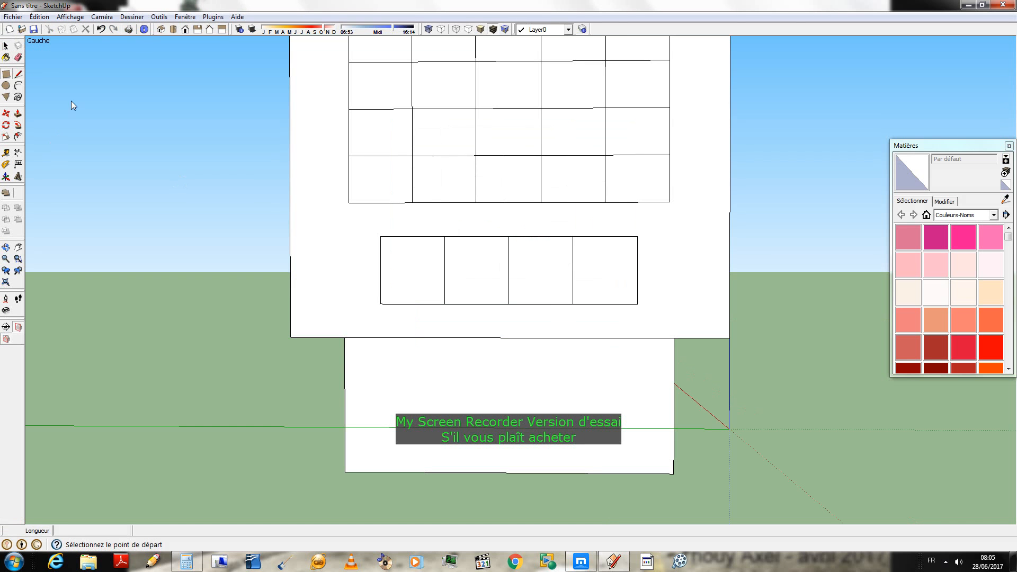
pyautogui.click(412, 235)
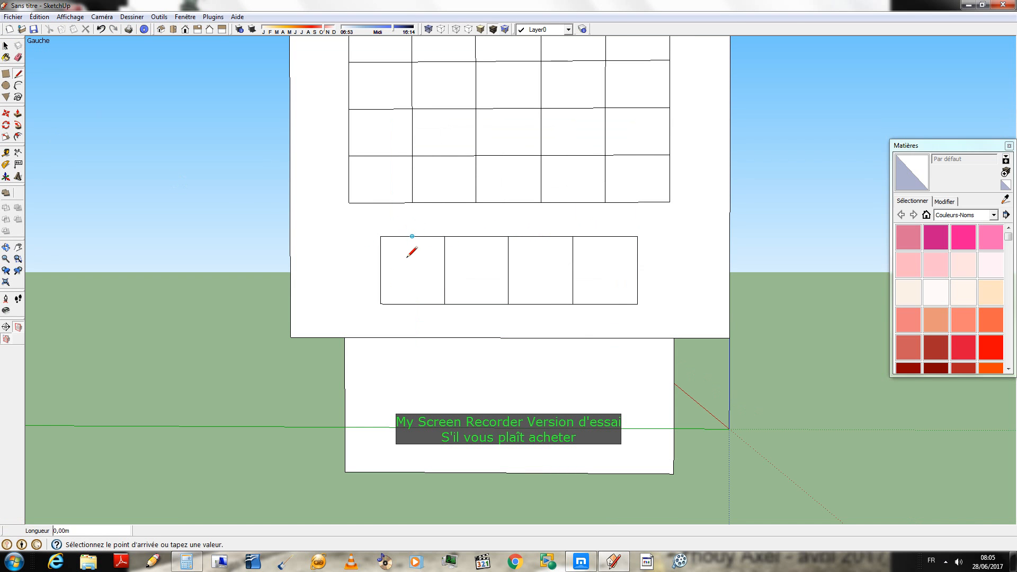
pyautogui.click(412, 303)
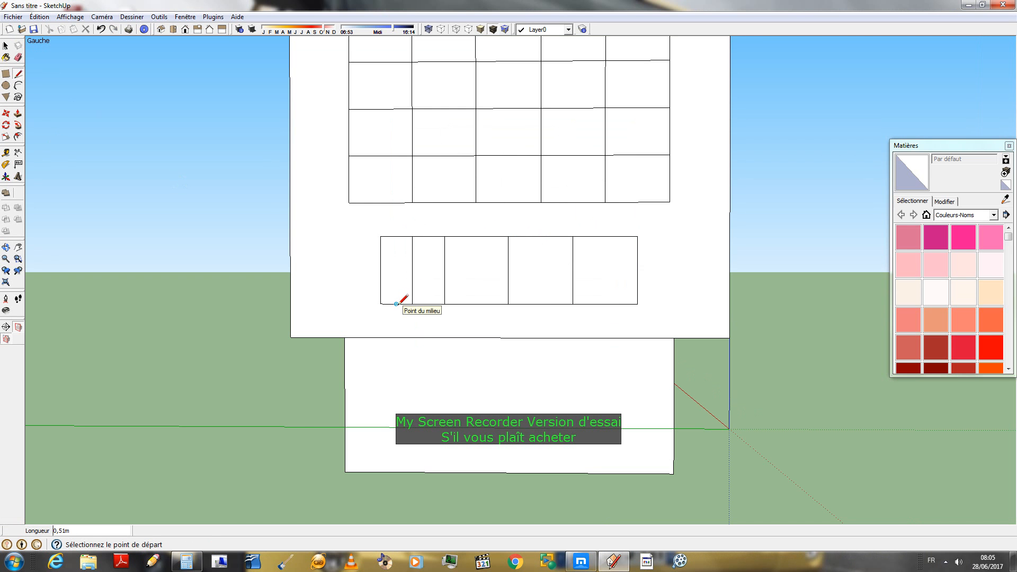
pyautogui.click(396, 304)
pyautogui.click(396, 237)
pyautogui.click(605, 237)
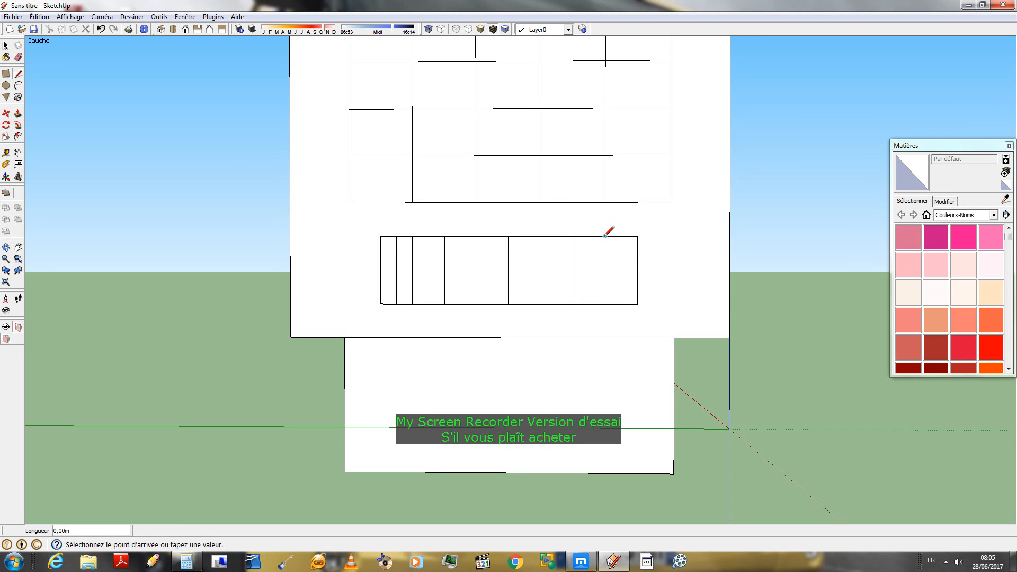
pyautogui.click(604, 304)
pyautogui.click(621, 236)
pyautogui.click(621, 304)
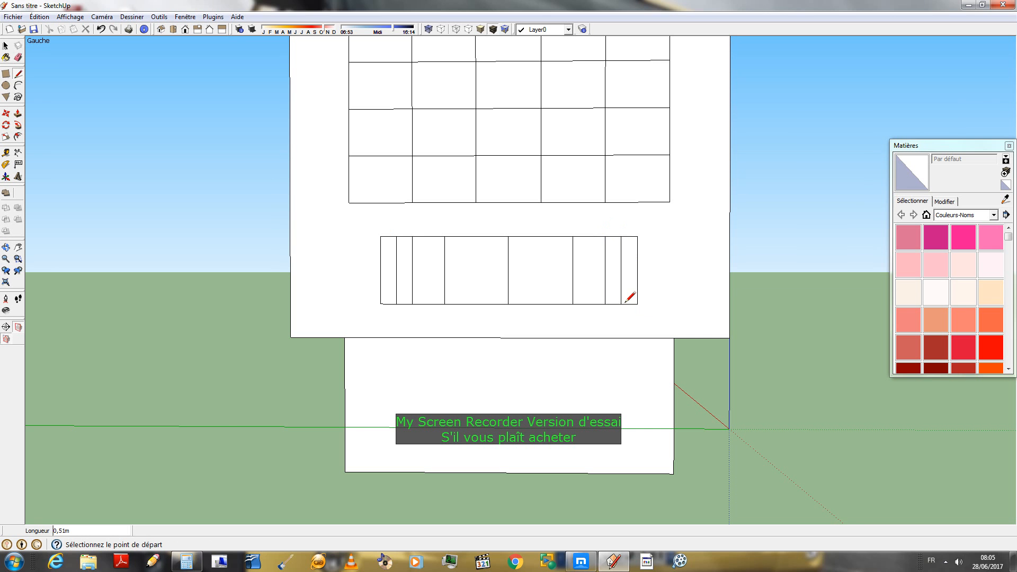
# - Erase the outermost strip at each end of the button row and all its inner dividers, keeping a narrower rectangle
pyautogui.click(18, 57)
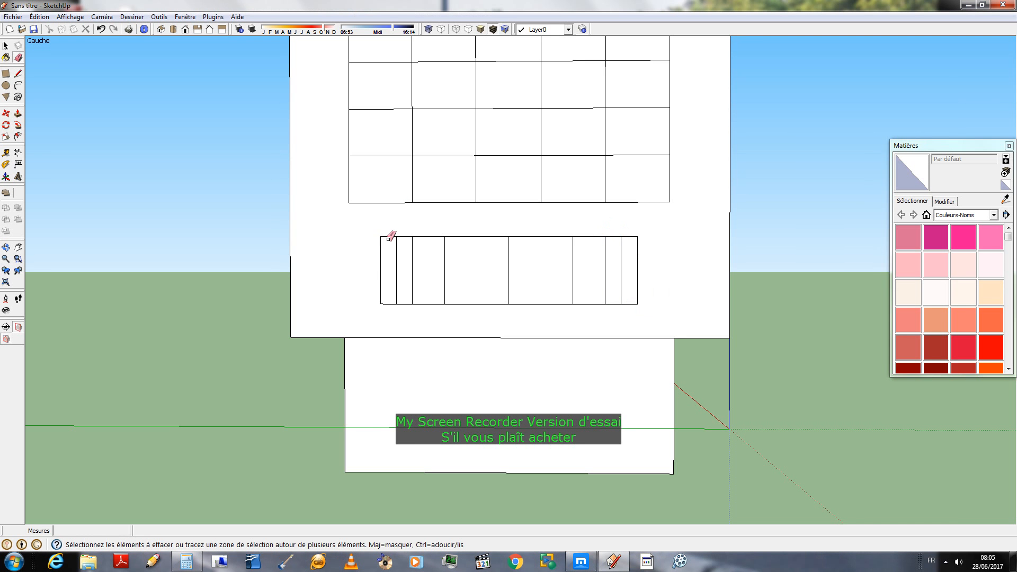
pyautogui.moveTo(386, 227)
pyautogui.mouseDown()
pyautogui.moveTo(375, 268)
pyautogui.moveTo(390, 308)
pyautogui.mouseUp()
pyautogui.moveTo(636, 224); pyautogui.dragTo(630, 303)
pyautogui.moveTo(415, 277); pyautogui.dragTo(615, 260)
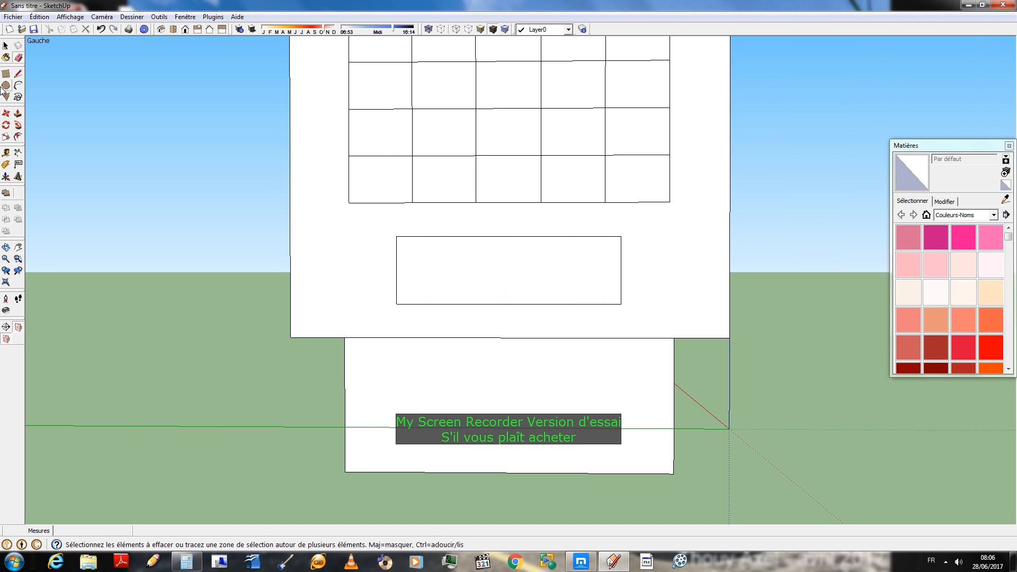
# - Divide the narrowed rectangle below the screen grid into four equal columns by drawing two overlapping rectangles from its edge midpoints
pyautogui.click(6, 73)
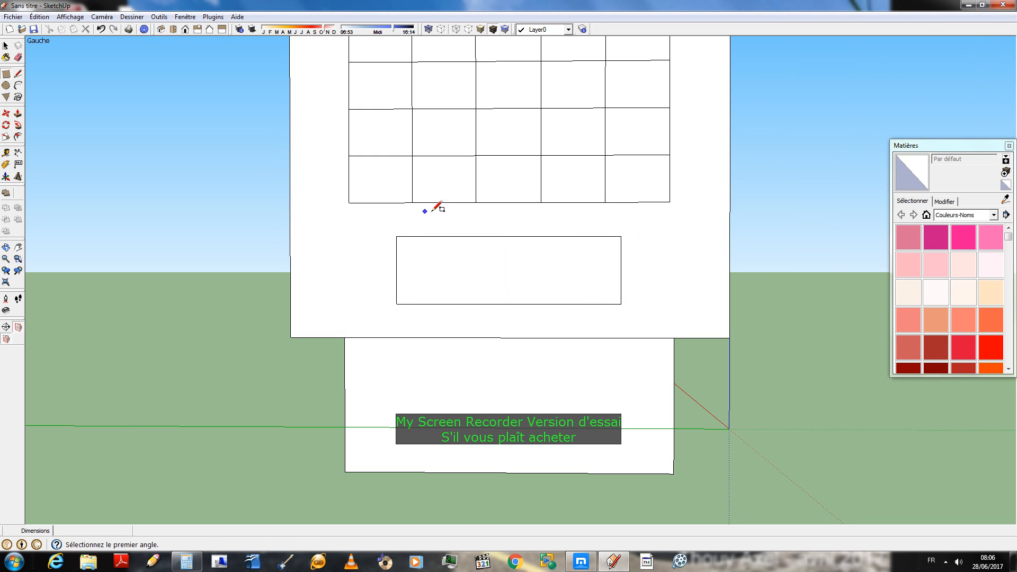
pyautogui.click(509, 236)
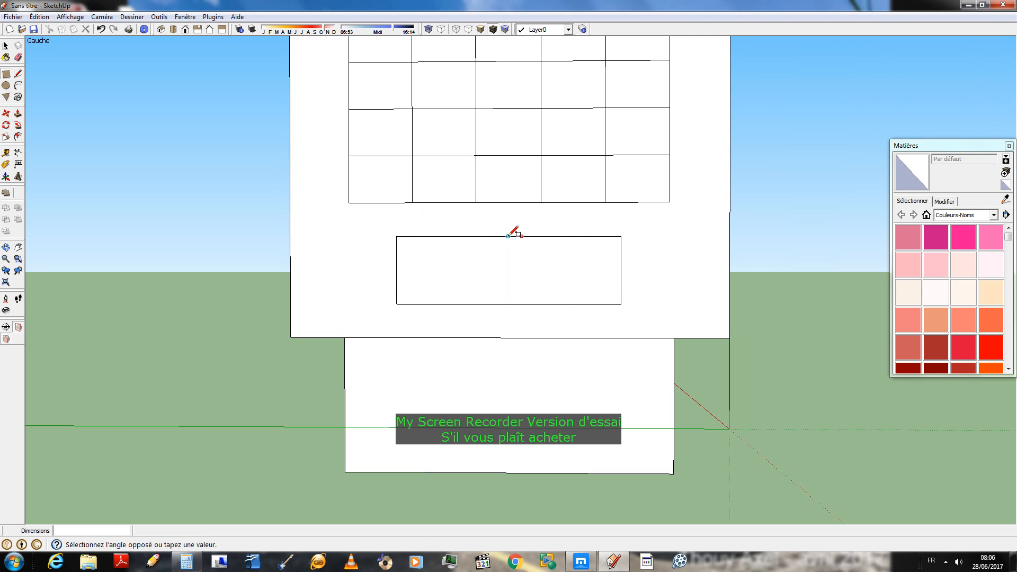
pyautogui.click(396, 304)
pyautogui.click(452, 303)
pyautogui.click(369, 241)
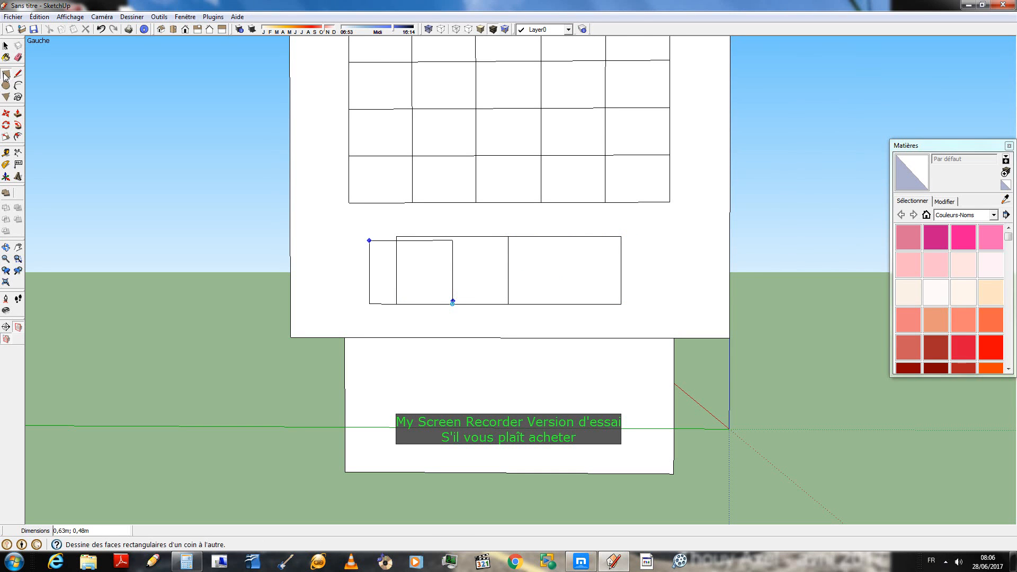
pyautogui.hotkey('ctrl', 'z')
pyautogui.click(452, 301)
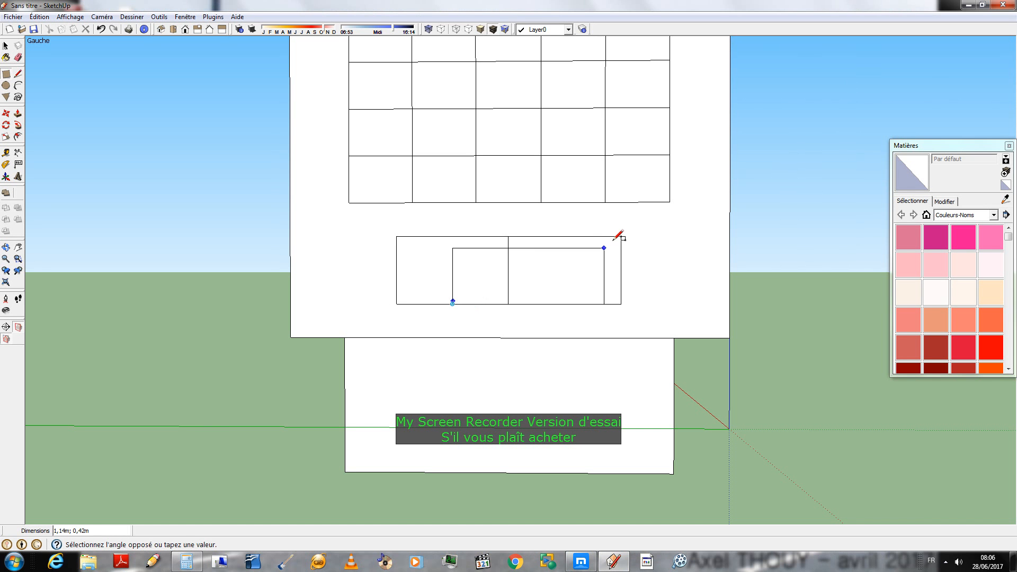
pyautogui.click(565, 237)
pyautogui.scroll(-3, 497, 268)
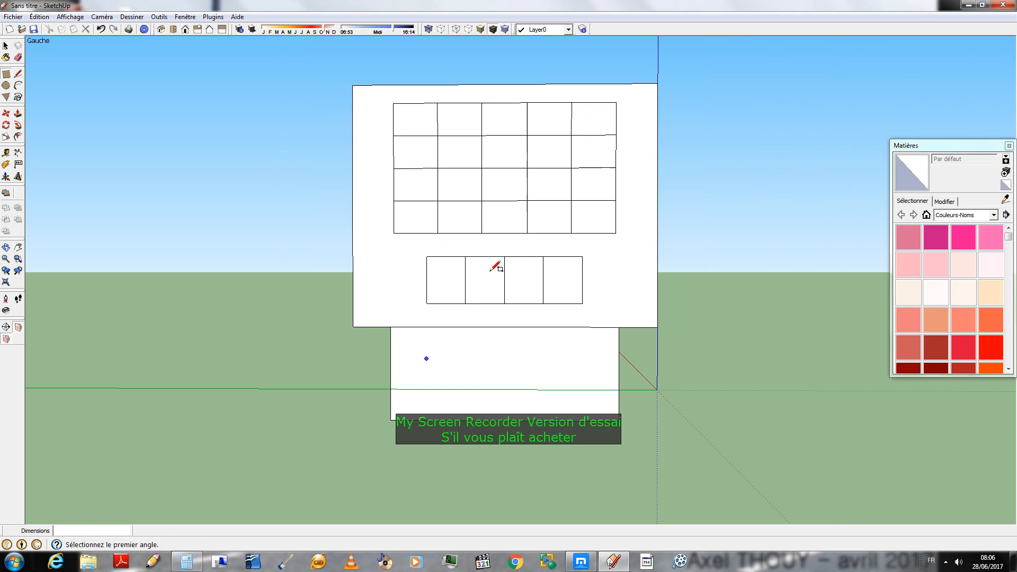
pyautogui.scroll(-4, 516, 167)
pyautogui.moveTo(422, 334)
pyautogui.mouseDown(button='middle')
pyautogui.moveTo(425, 370)
pyautogui.moveTo(762, 387)
pyautogui.moveTo(848, 402)
pyautogui.moveTo(395, 332)
pyautogui.moveTo(516, 352)
pyautogui.mouseUp(button='middle')
pyautogui.scroll(2, 440, 317)
# - Switch to the Maxthon browser and look through the Mettaton robot image results for a clearer view of the lower body's dials
pyautogui.moveTo(613, 561)
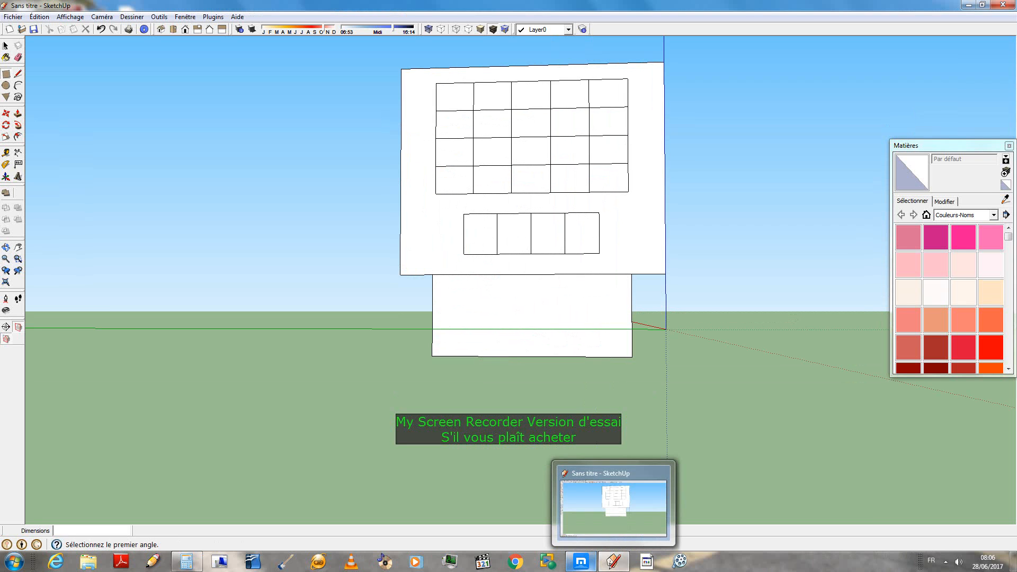
pyautogui.click(581, 561)
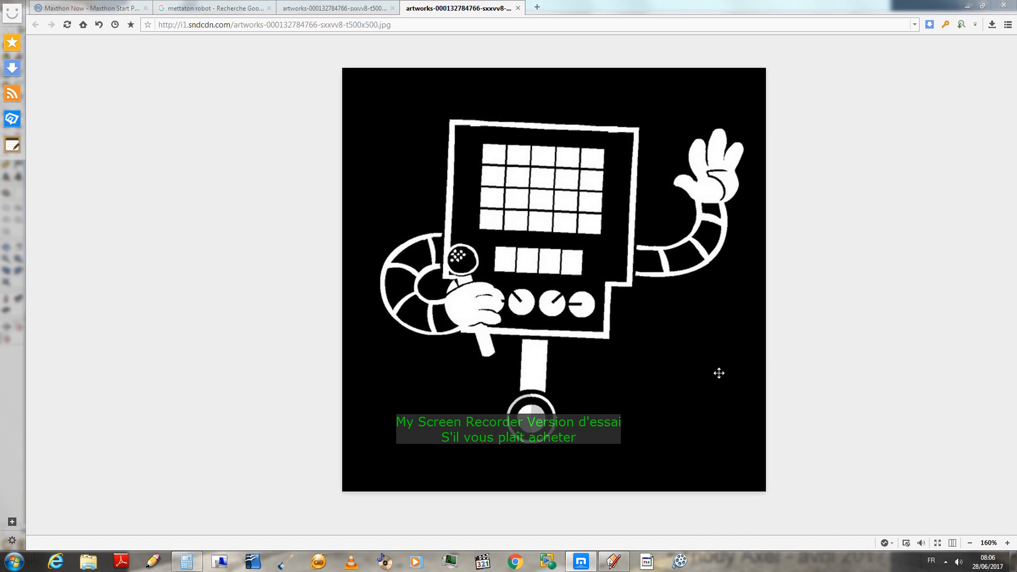
pyautogui.moveTo(281, 313); pyautogui.dragTo(207, 209, button='right')
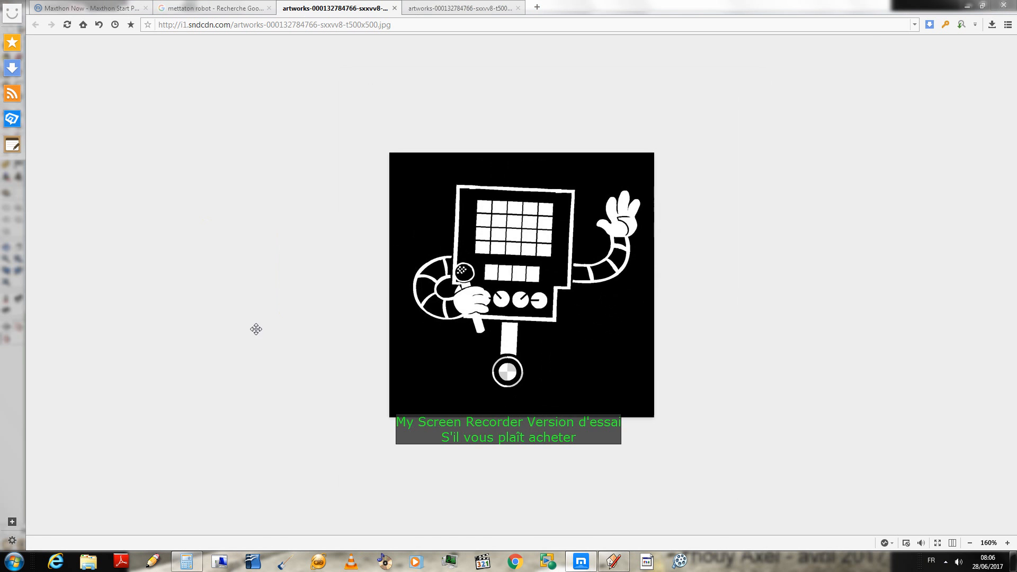
pyautogui.moveTo(300, 347)
pyautogui.mouseDown(button='right')
pyautogui.moveTo(316, 268)
pyautogui.moveTo(206, 263)
pyautogui.mouseUp(button='right')
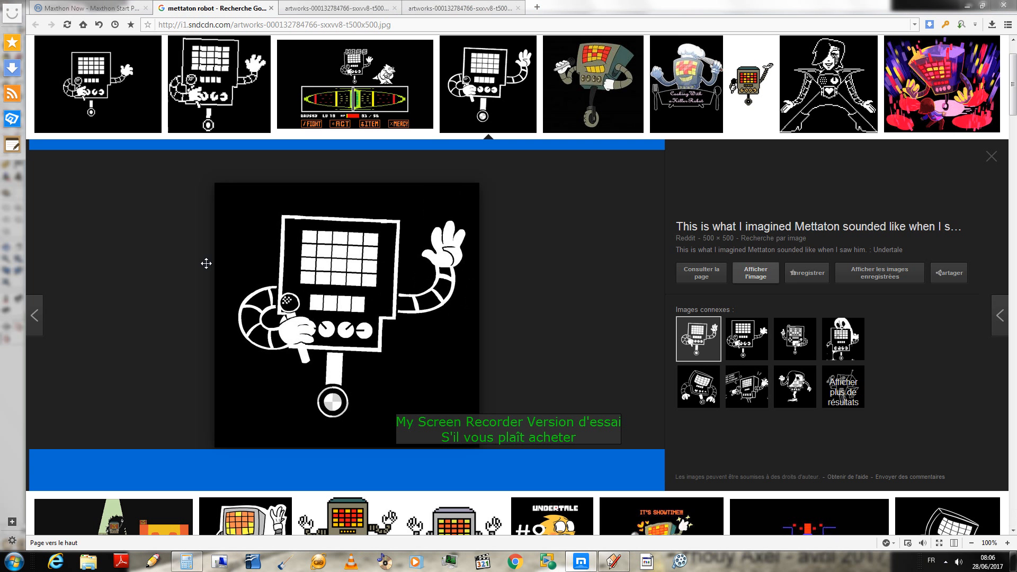
pyautogui.scroll(-2, 541, 242)
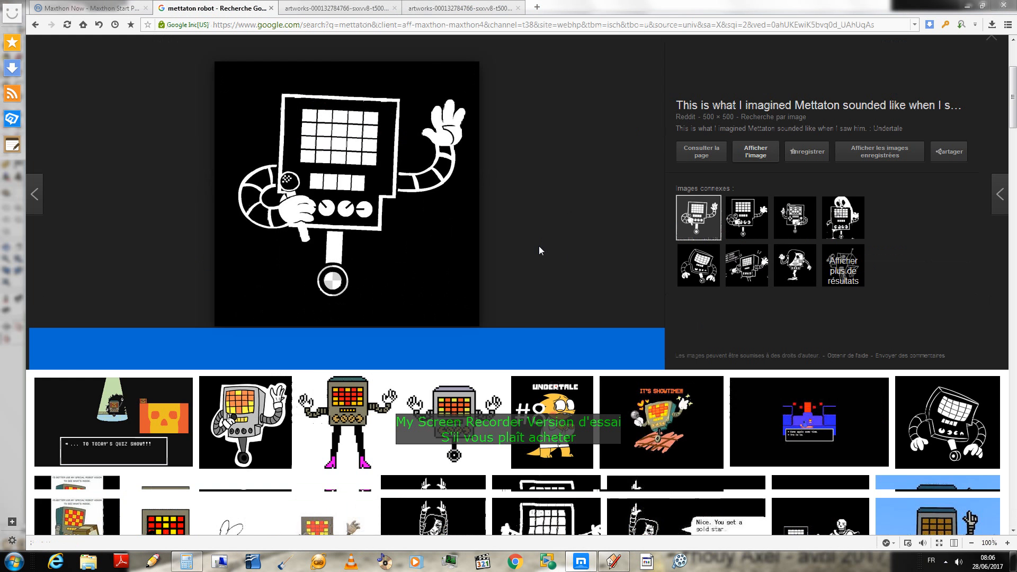
pyautogui.scroll(-2, 539, 246)
pyautogui.scroll(4, 549, 188)
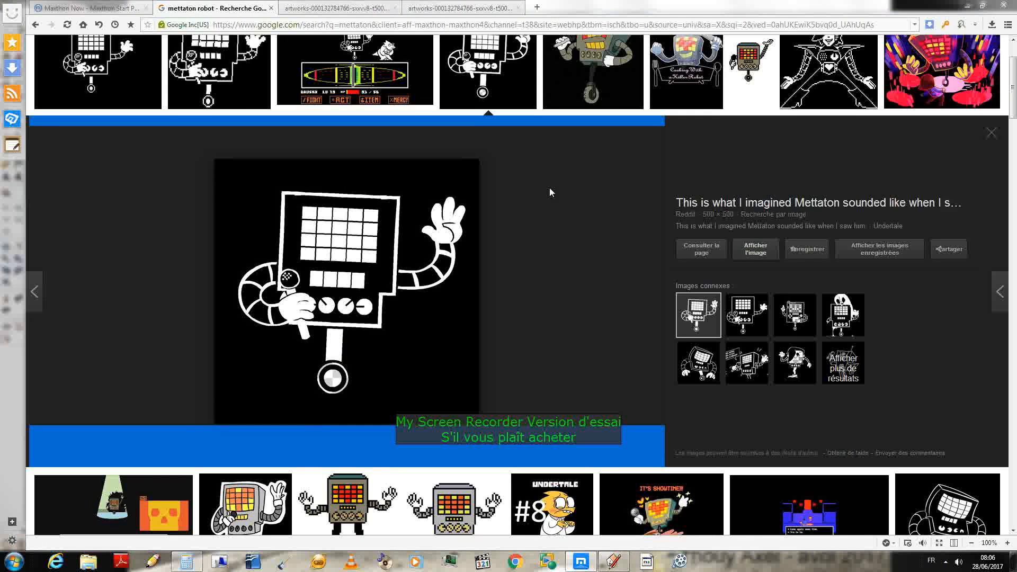
pyautogui.scroll(-1, 503, 225)
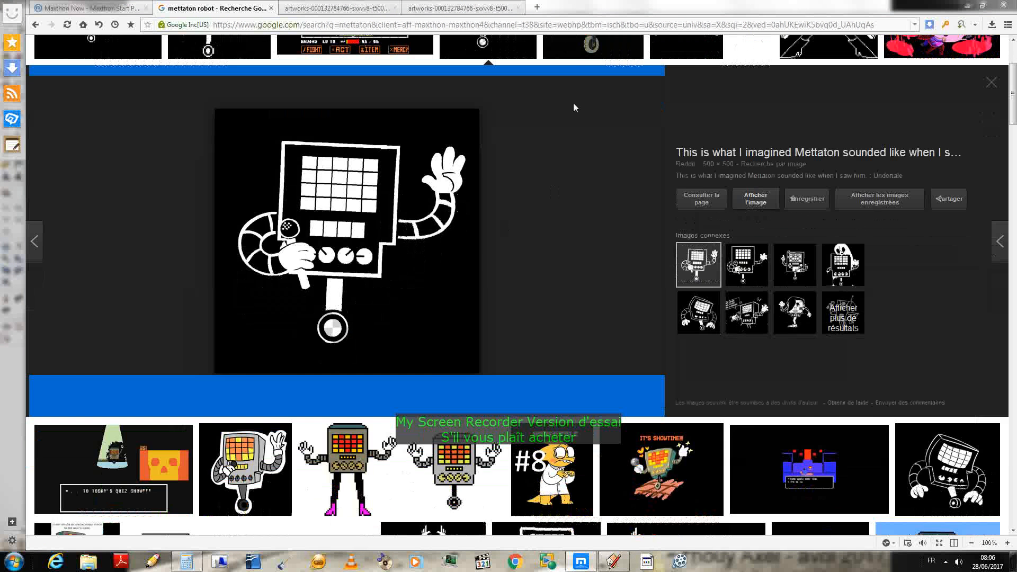
pyautogui.scroll(3, 573, 107)
pyautogui.scroll(-4, 508, 399)
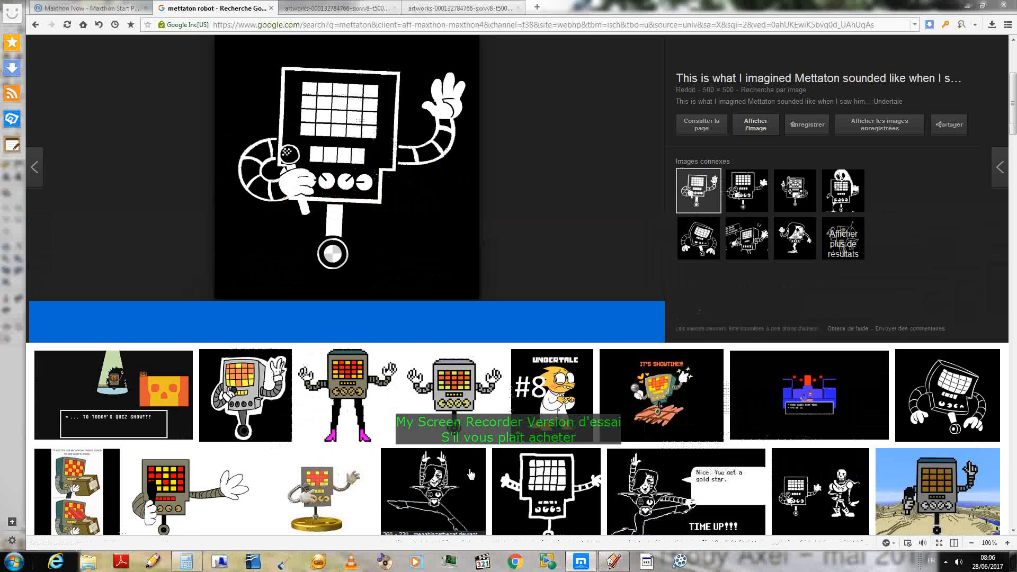
# - Open the coloured pixel-art Mettaton picture at full size, study it, and return to SketchUp
pyautogui.click(483, 395)
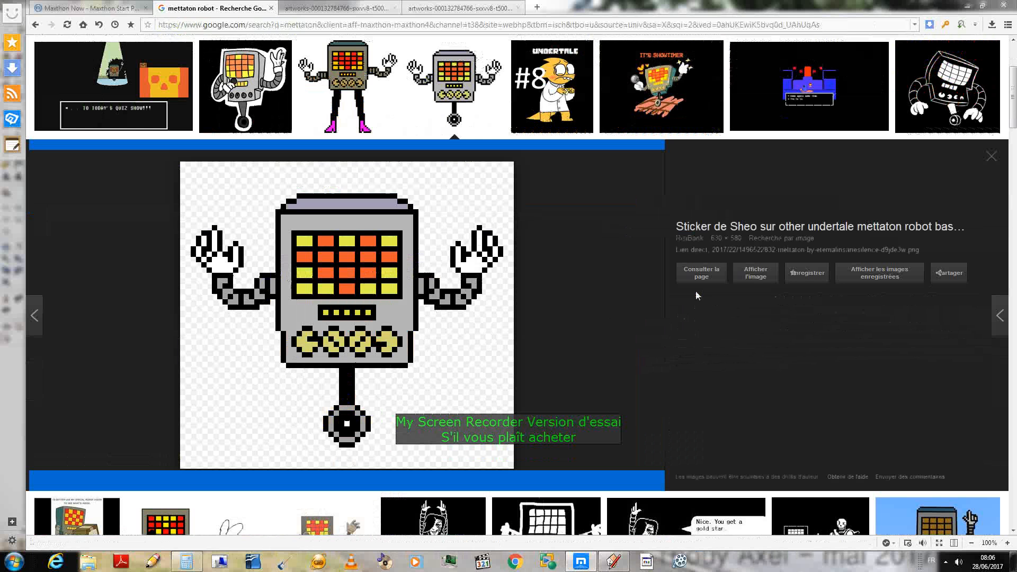
pyautogui.click(765, 281)
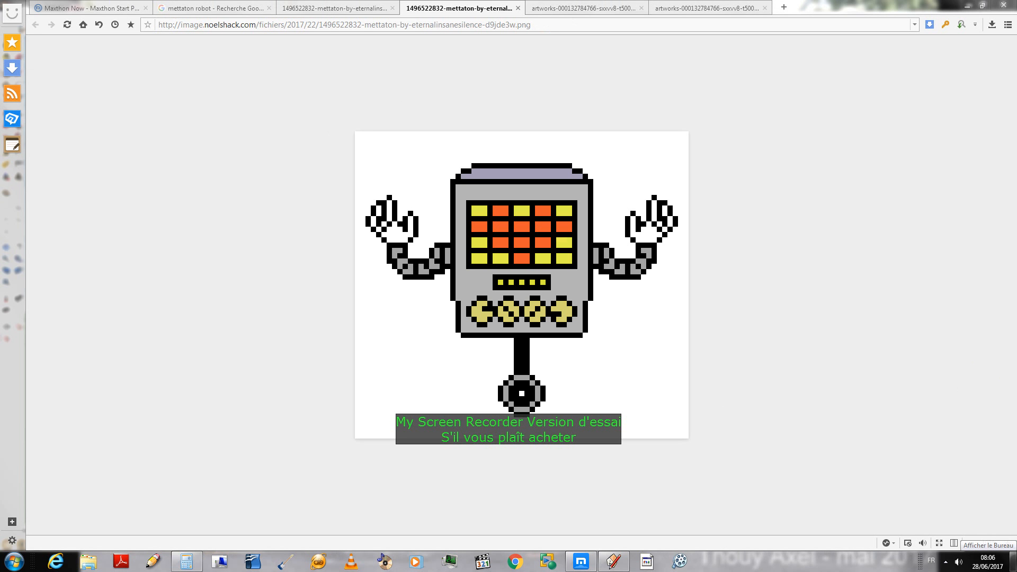
pyautogui.hotkey('alt', 'Tab')
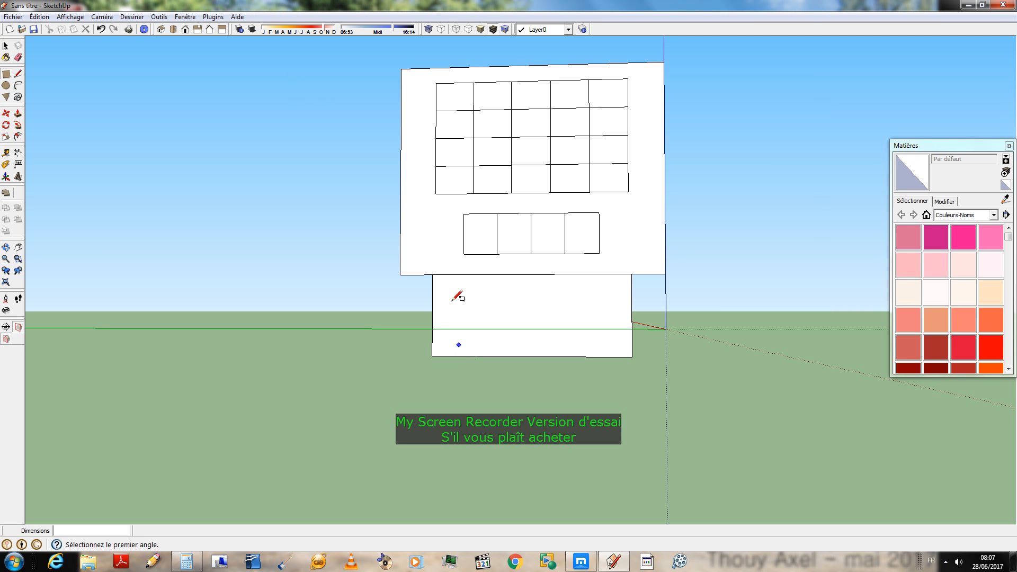
# - Split the lower body block in half horizontally and into four equal columns, using rectangles drawn from its edge midpoints
pyautogui.click(432, 315)
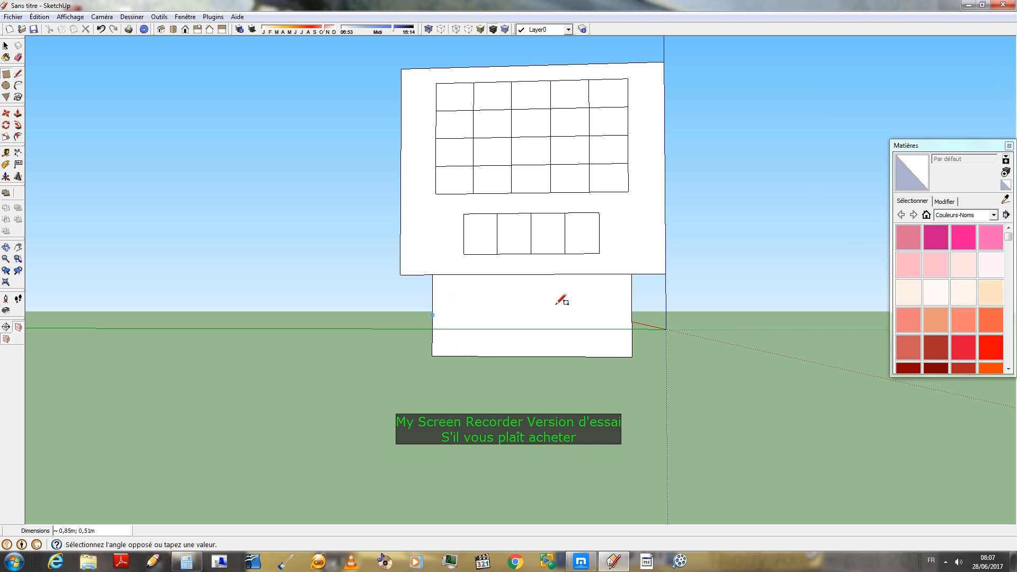
pyautogui.click(632, 274)
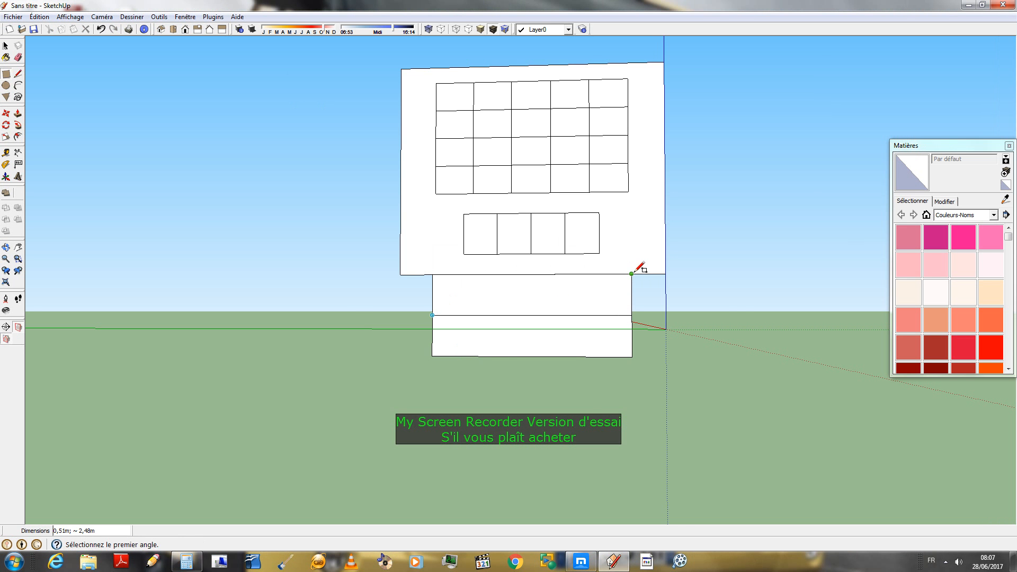
pyautogui.moveTo(356, 302); pyautogui.dragTo(320, 345, button='middle')
pyautogui.scroll(3, 539, 318)
pyautogui.scroll(4, 286, 312)
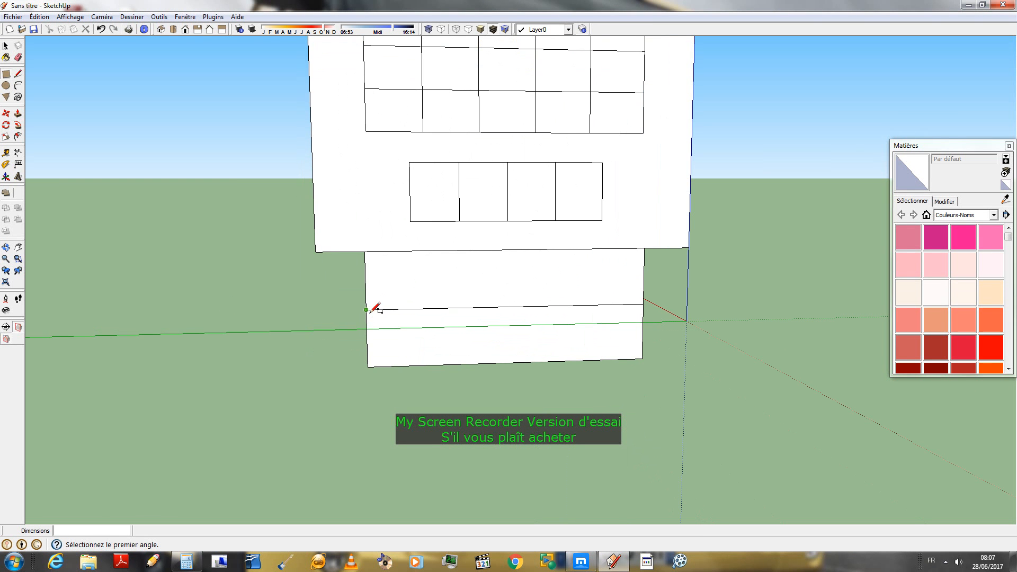
pyautogui.click(507, 248)
pyautogui.click(369, 366)
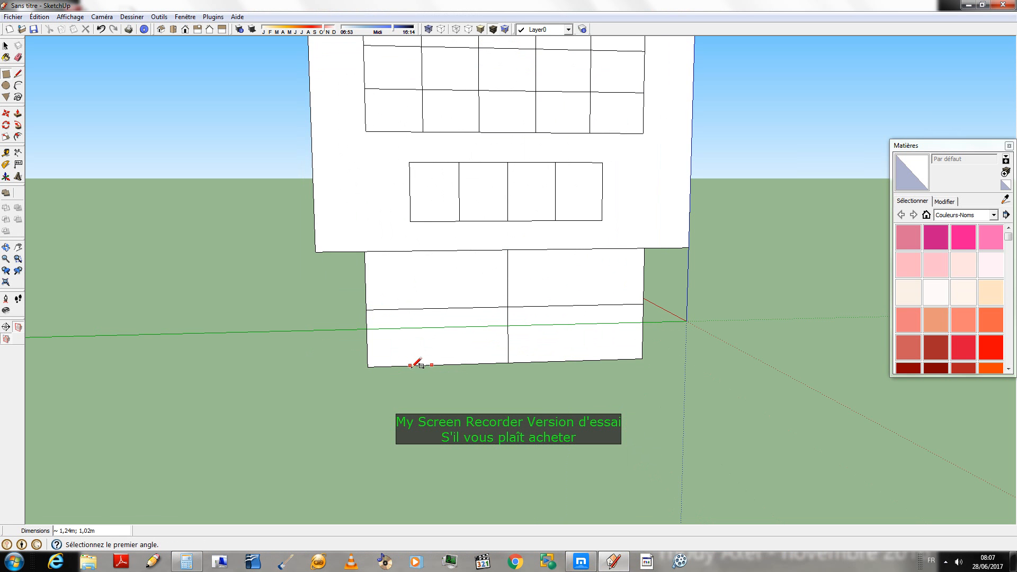
pyautogui.click(438, 365)
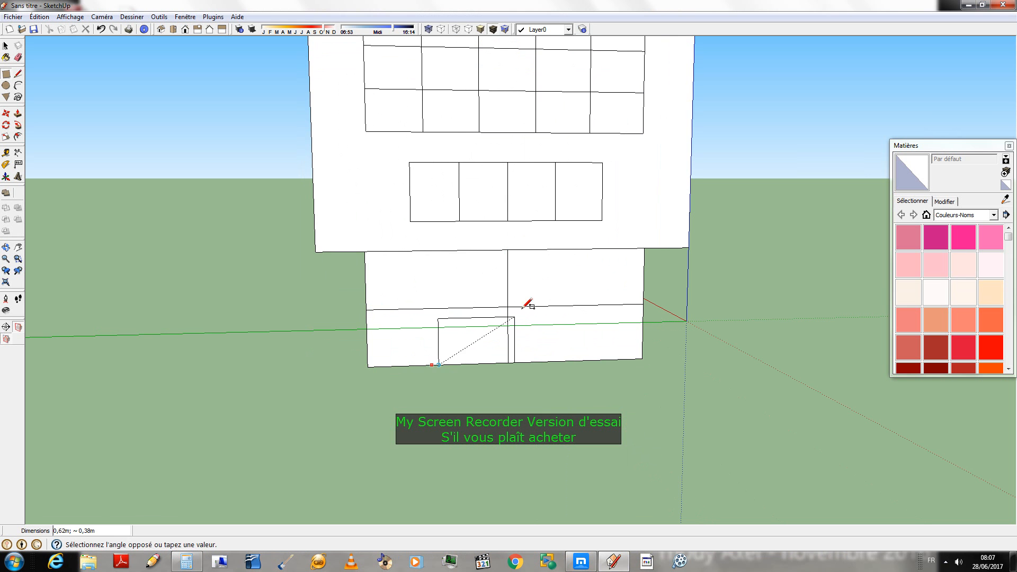
pyautogui.click(576, 249)
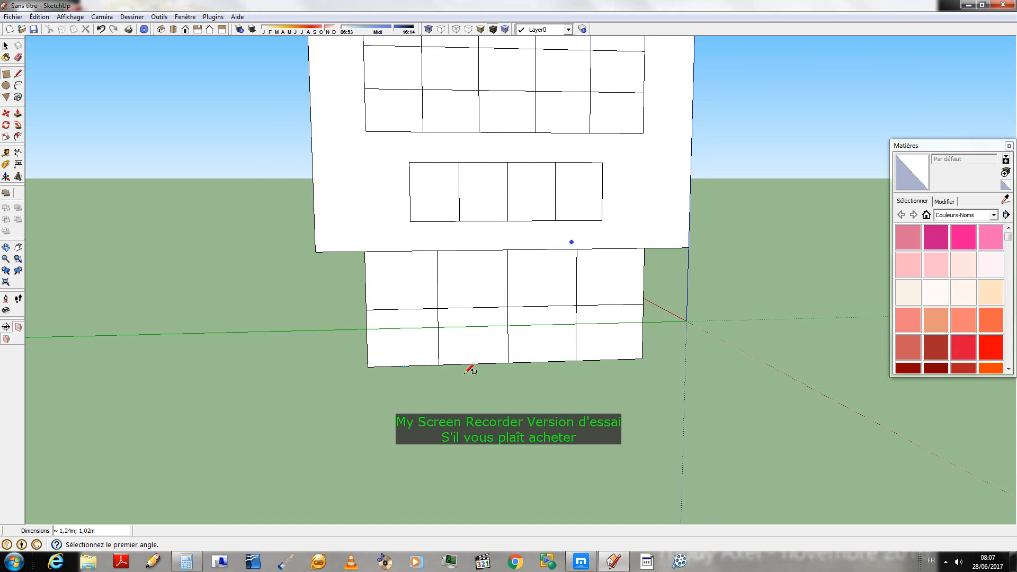
# - Halve the four columns of the lower body block into eight with two rectangles about 1.02 m high
pyautogui.click(612, 247)
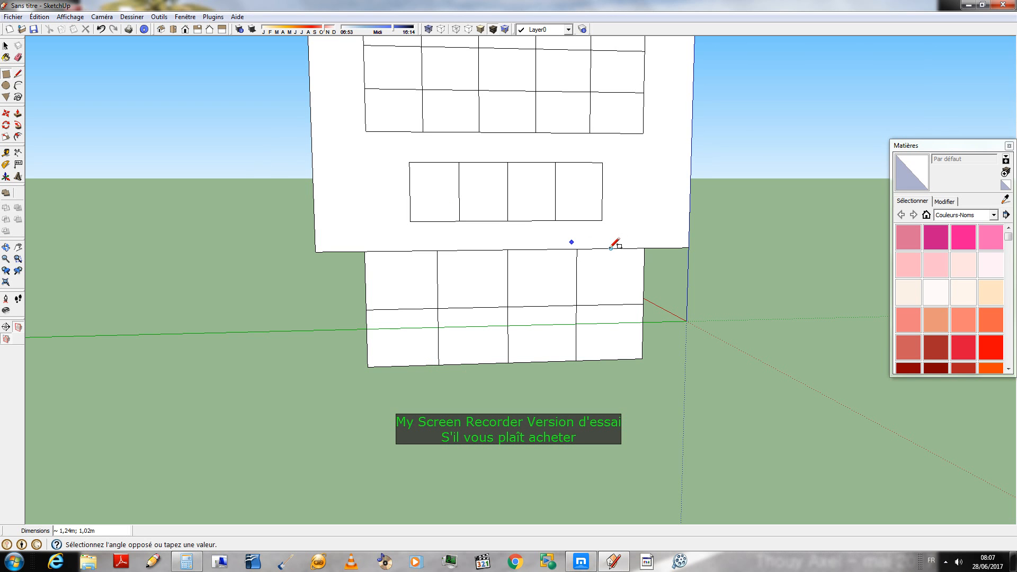
pyautogui.click(403, 365)
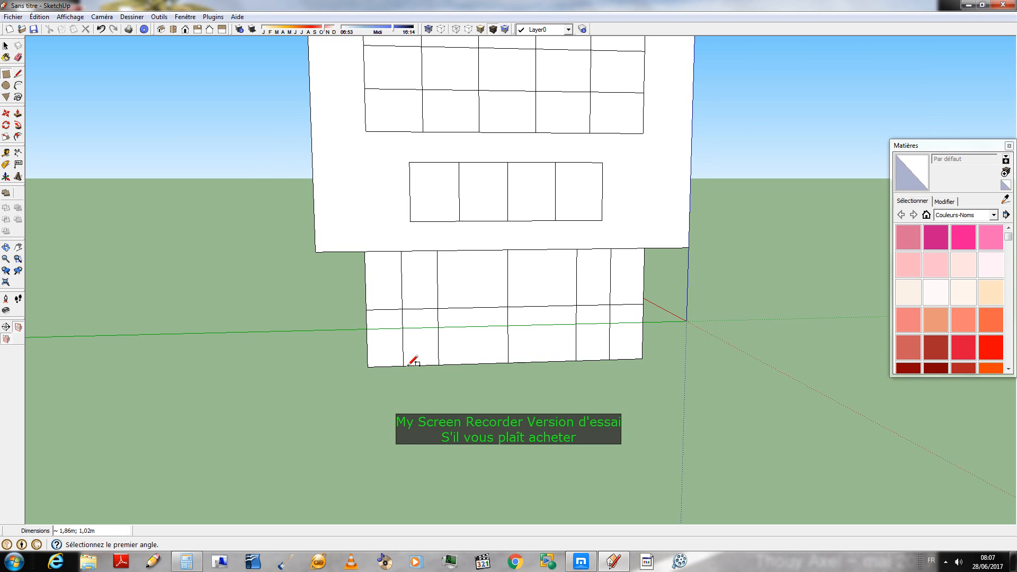
pyautogui.click(472, 250)
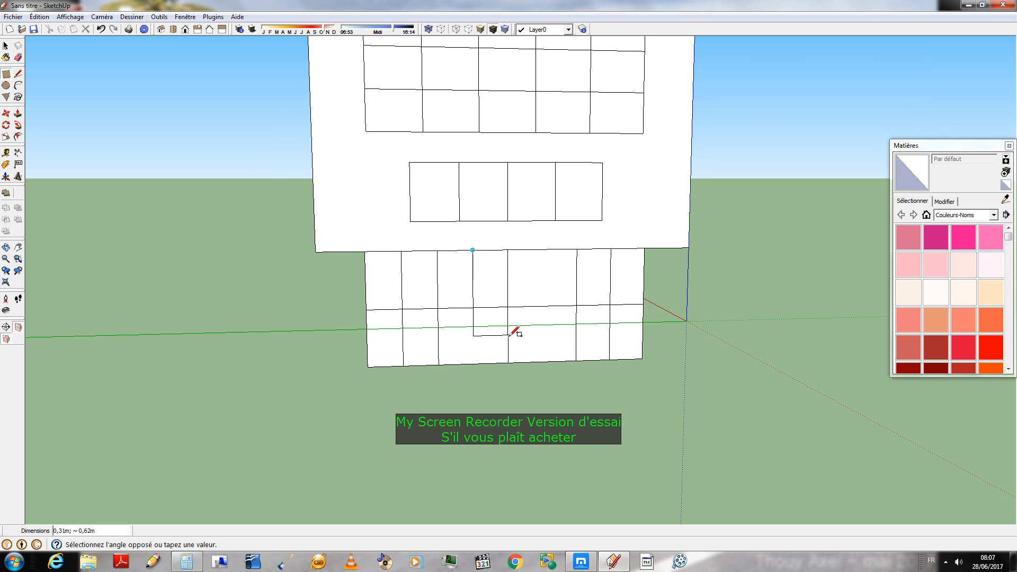
pyautogui.click(551, 361)
# - Halve the eight columns of the lower body block into sixteen with four rectangles of about 0.31 by 1.02 m
pyautogui.scroll(-1, 2, 365)
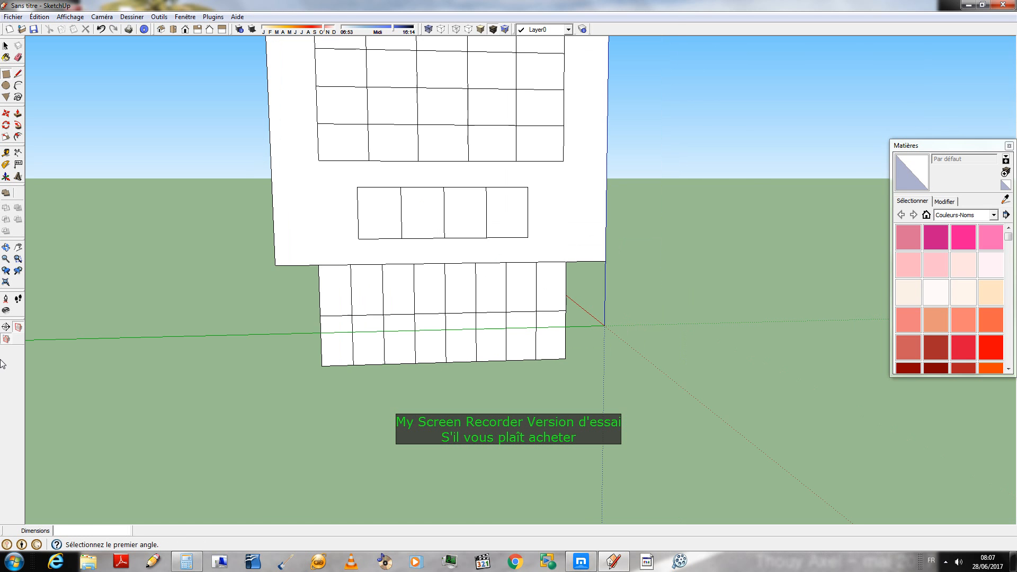
pyautogui.scroll(-1, 3, 364)
pyautogui.scroll(2, 312, 244)
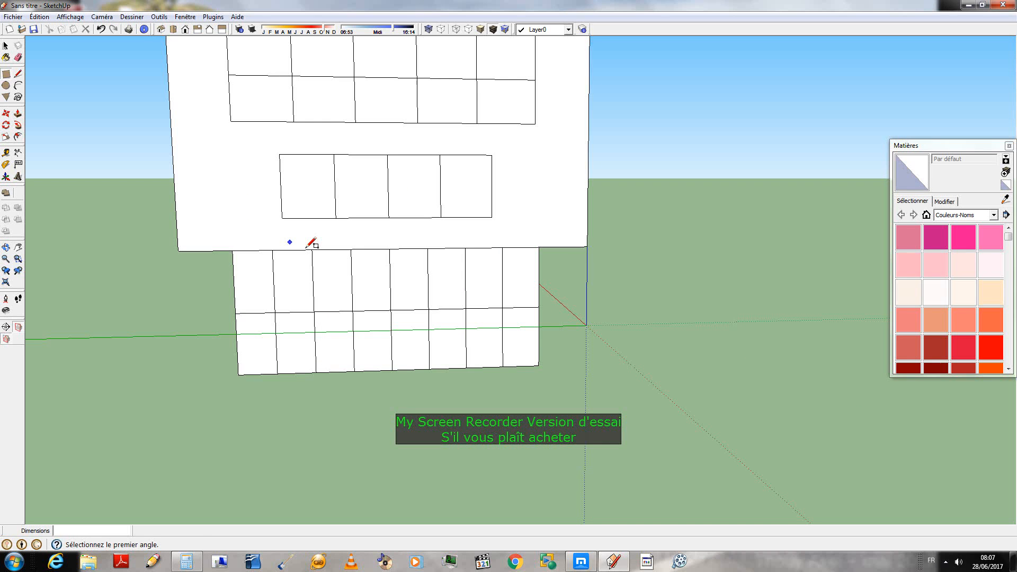
pyautogui.click(252, 250)
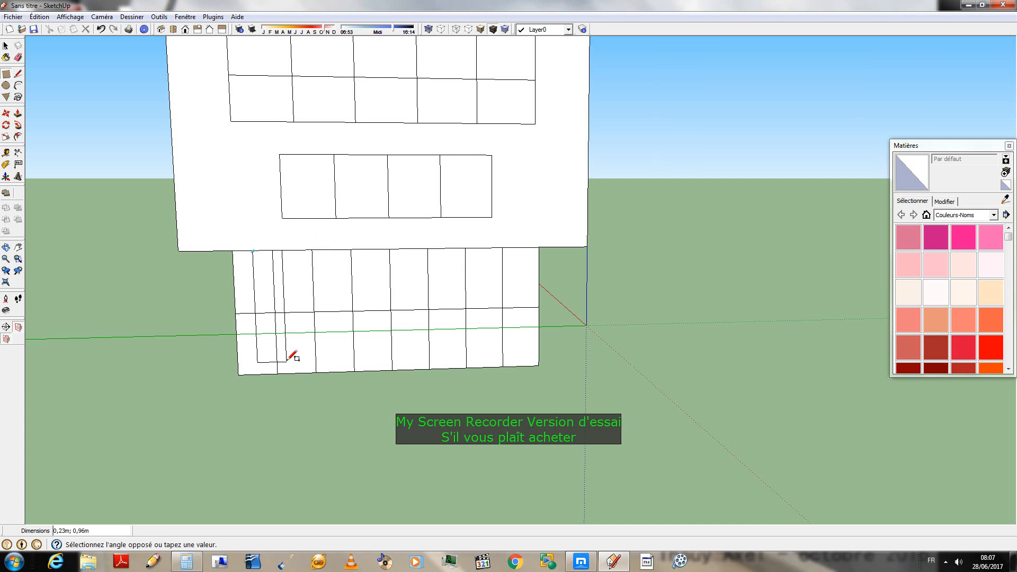
pyautogui.click(302, 372)
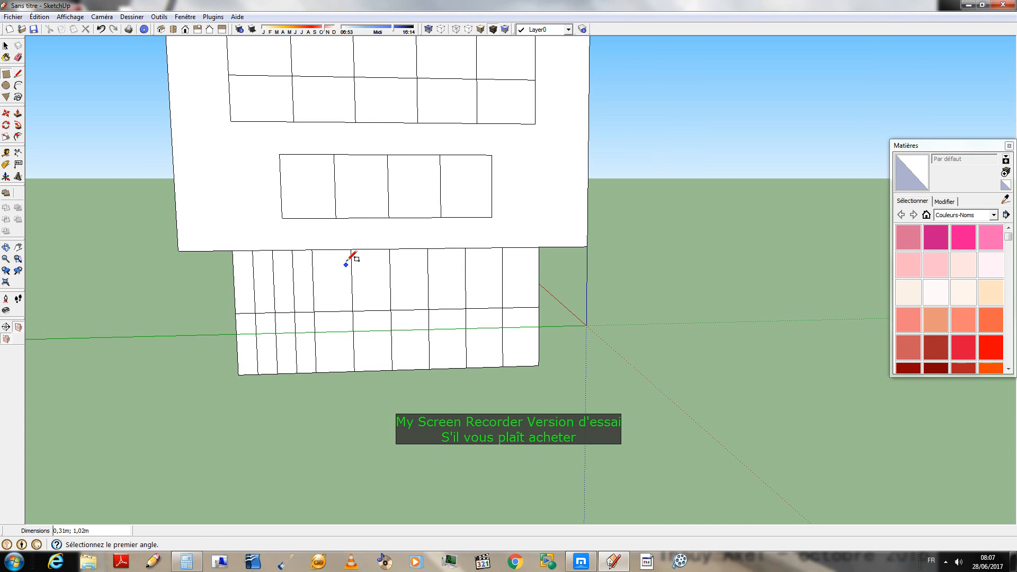
pyautogui.click(331, 249)
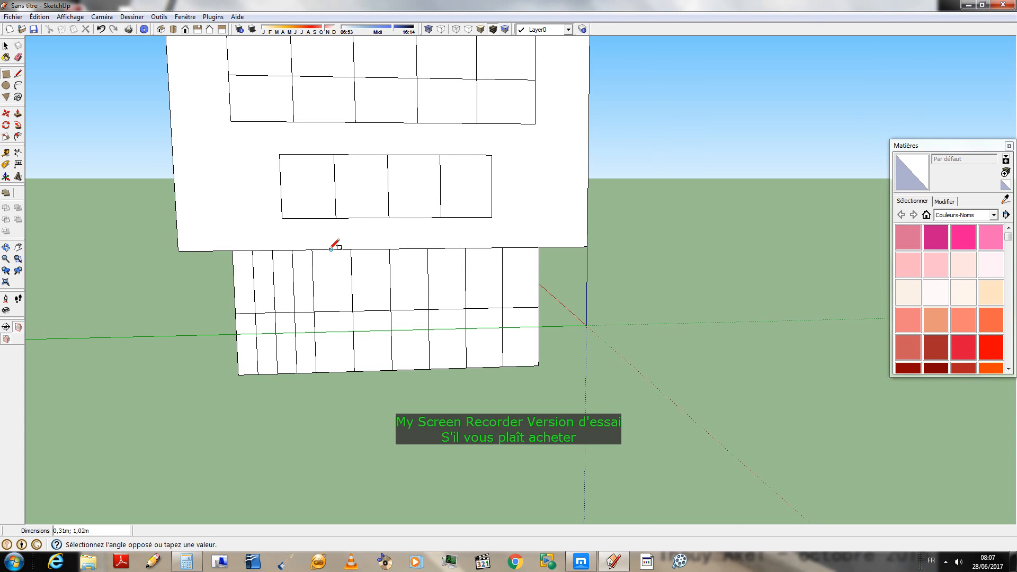
pyautogui.click(373, 370)
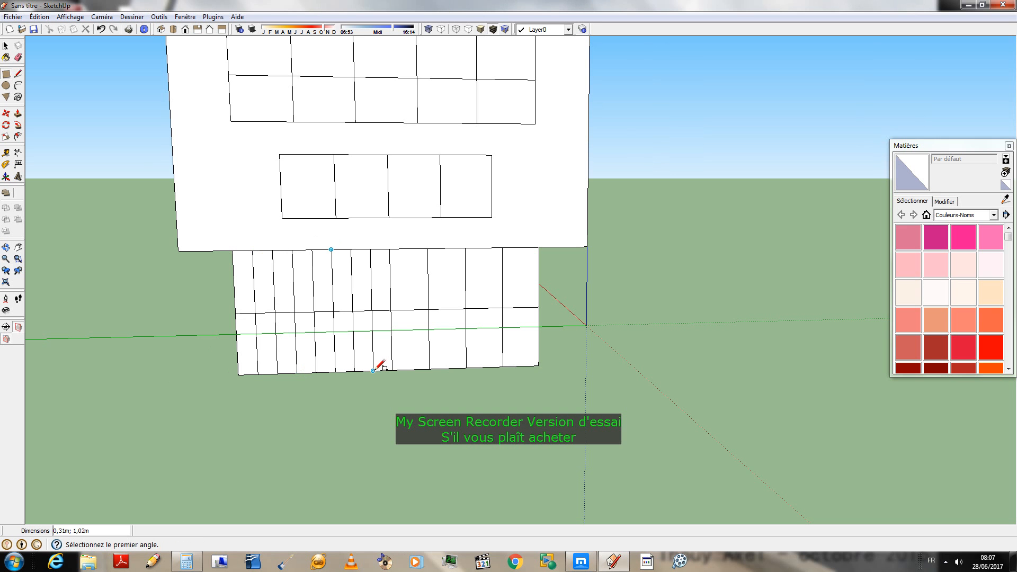
pyautogui.click(410, 369)
pyautogui.click(446, 248)
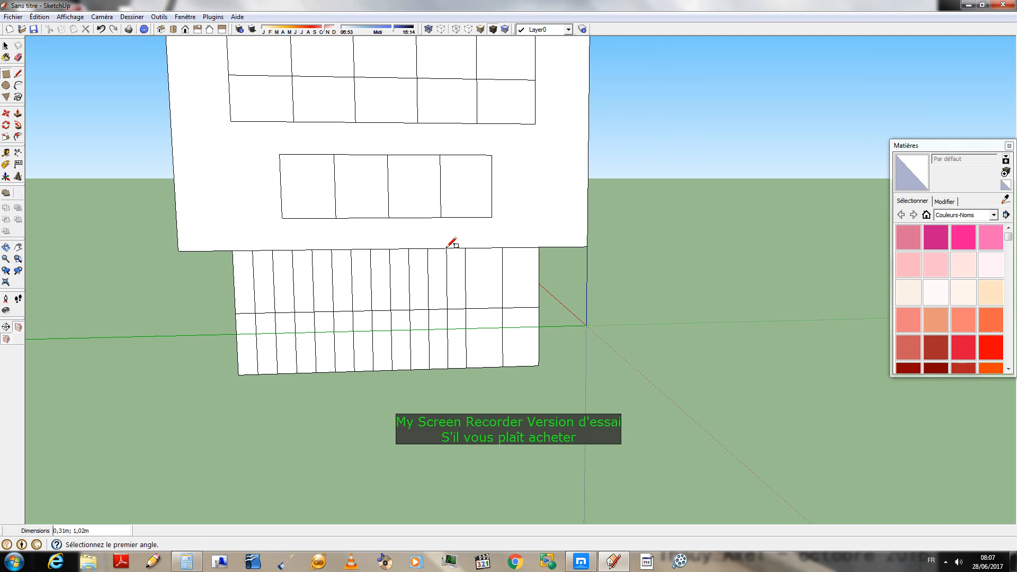
pyautogui.click(483, 247)
pyautogui.click(520, 366)
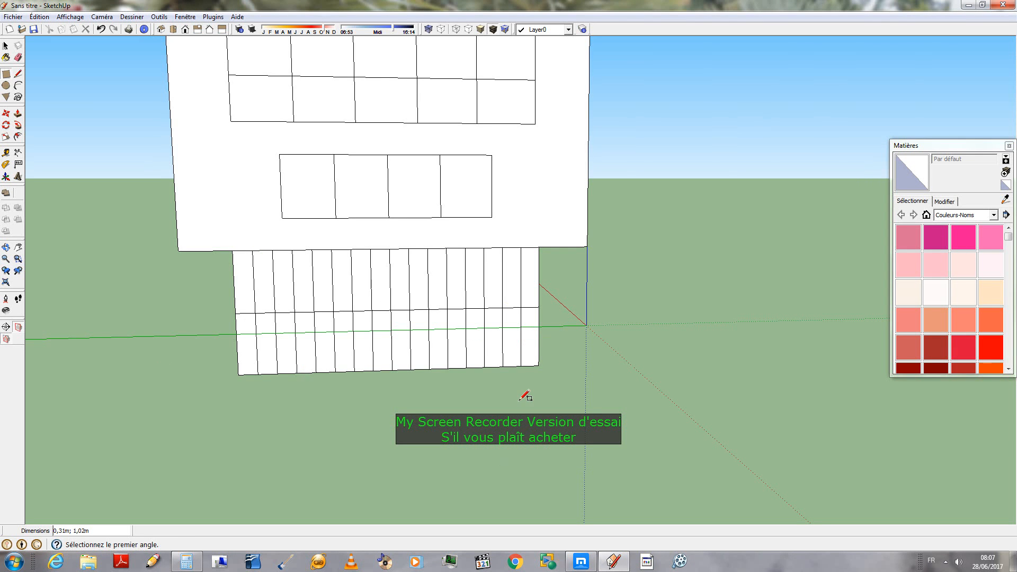
pyautogui.press('o')
pyautogui.moveTo(504, 395); pyautogui.dragTo(517, 405)
pyautogui.press('r')
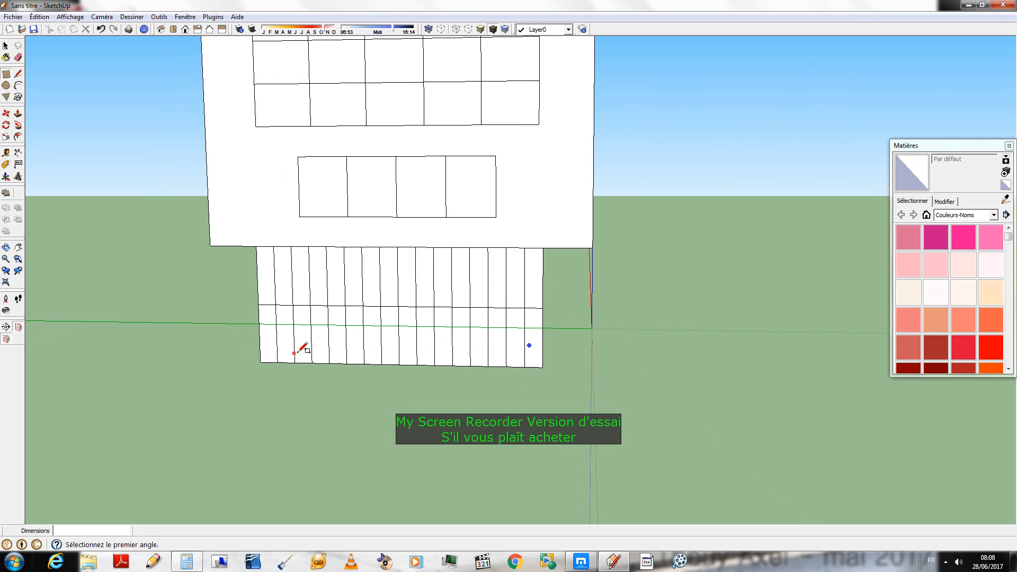
pyautogui.moveTo(231, 362); pyautogui.dragTo(70, 295, button='middle')
pyautogui.moveTo(334, 214)
pyautogui.mouseDown(button='middle')
pyautogui.moveTo(498, 188)
pyautogui.moveTo(427, 268)
pyautogui.moveTo(360, 294)
pyautogui.moveTo(352, 272)
pyautogui.mouseUp(button='middle')
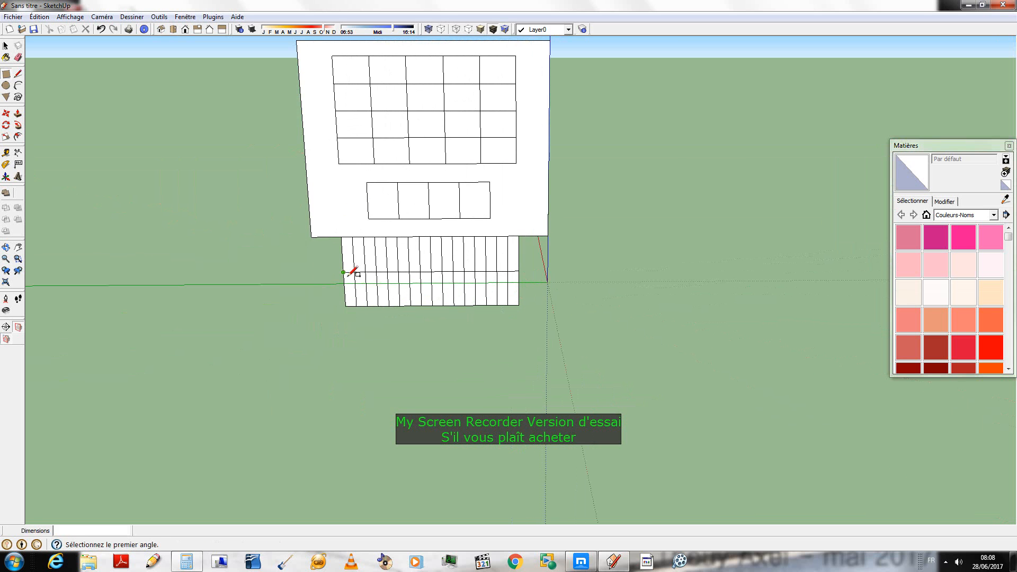
# - Draw four circles of about 0.23 m radius along the lower block's horizontal midline, one centred in each quarter of its width
pyautogui.scroll(3, 354, 272)
pyautogui.scroll(1, 390, 259)
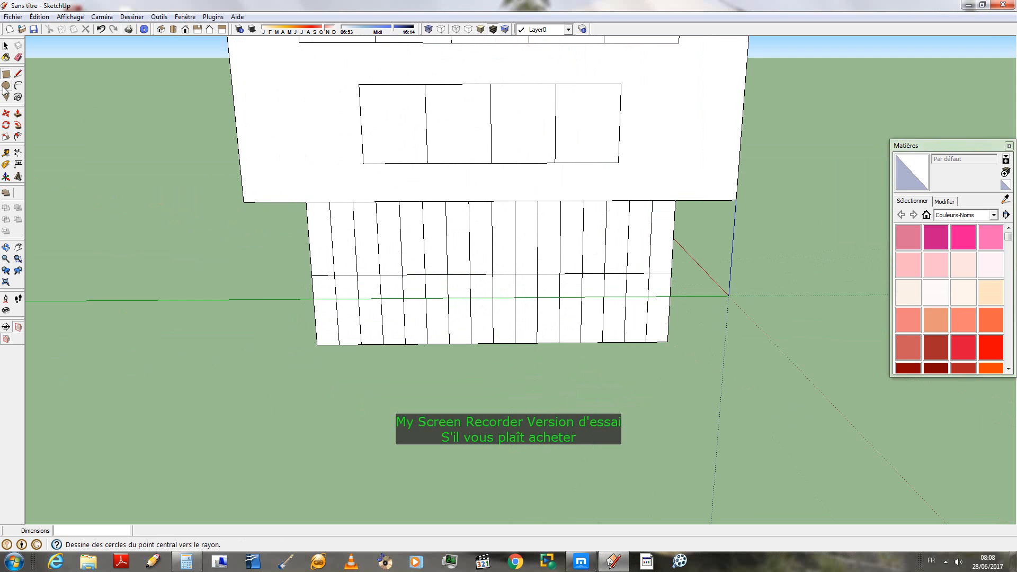
pyautogui.click(5, 86)
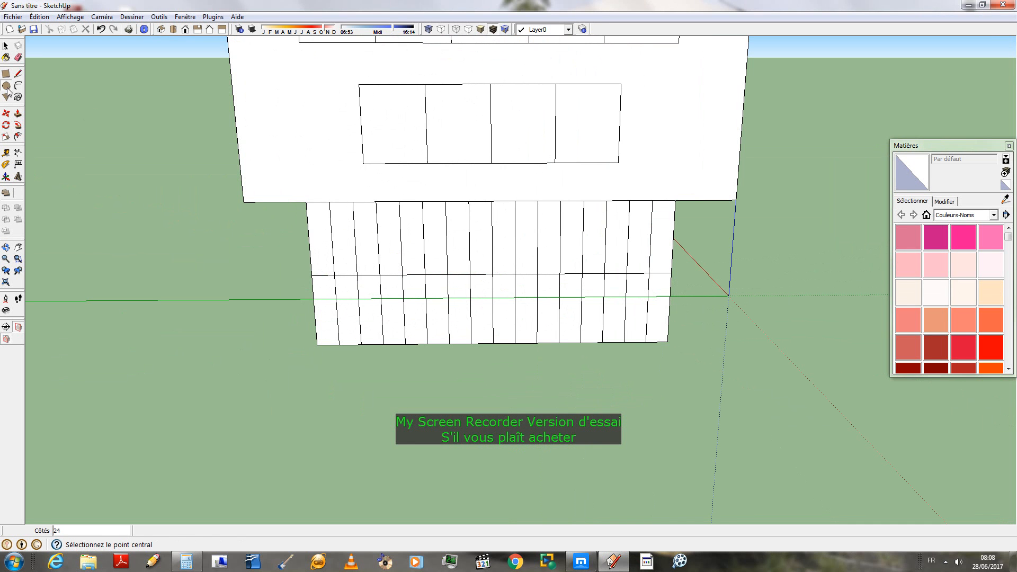
pyautogui.click(357, 275)
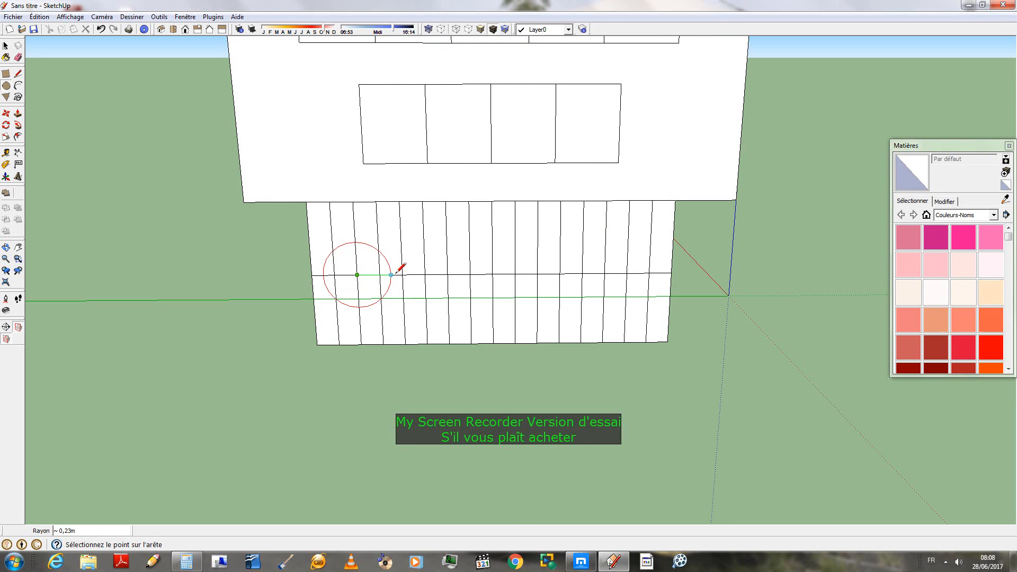
pyautogui.click(394, 274)
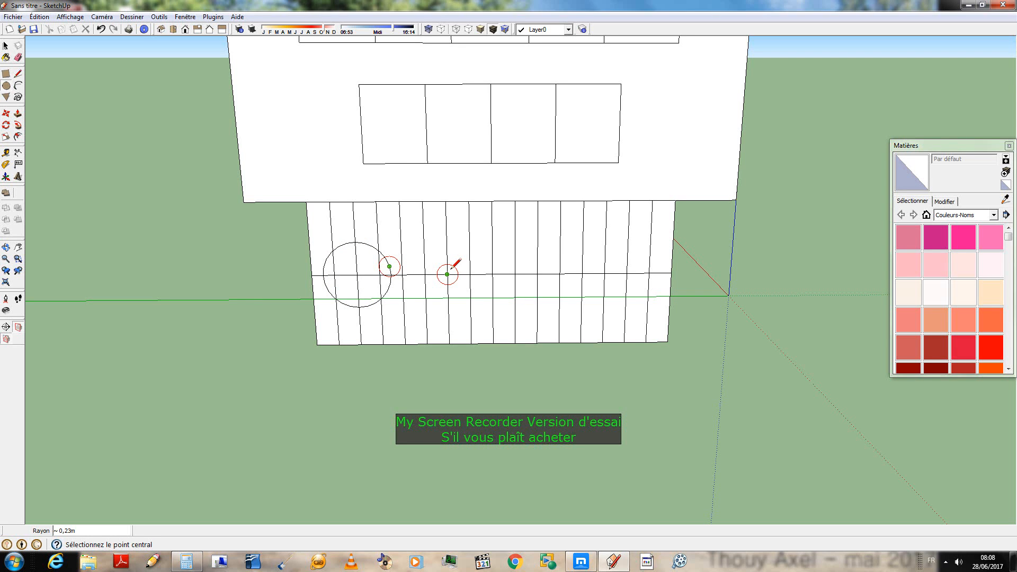
pyautogui.click(447, 274)
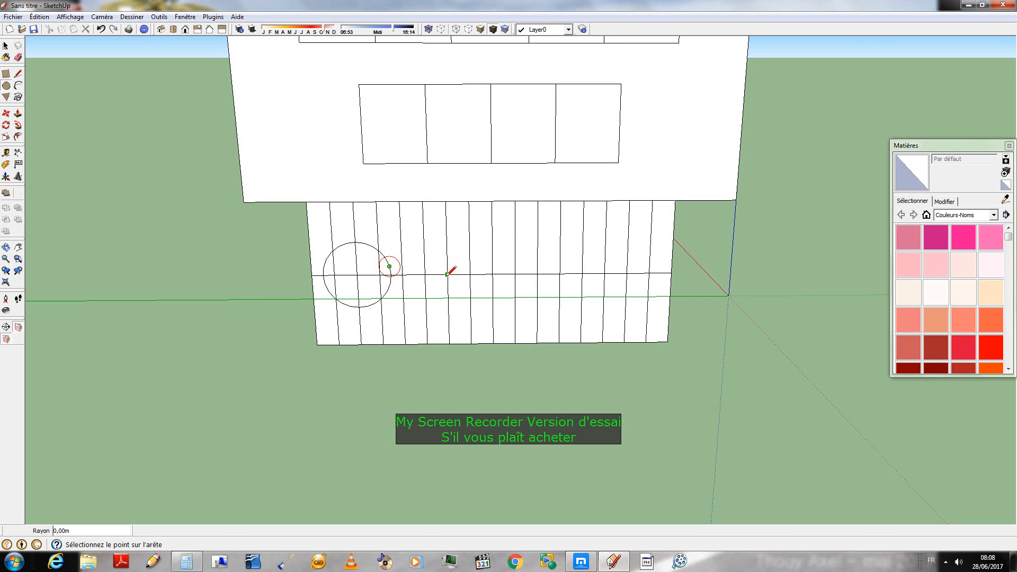
pyautogui.click(414, 273)
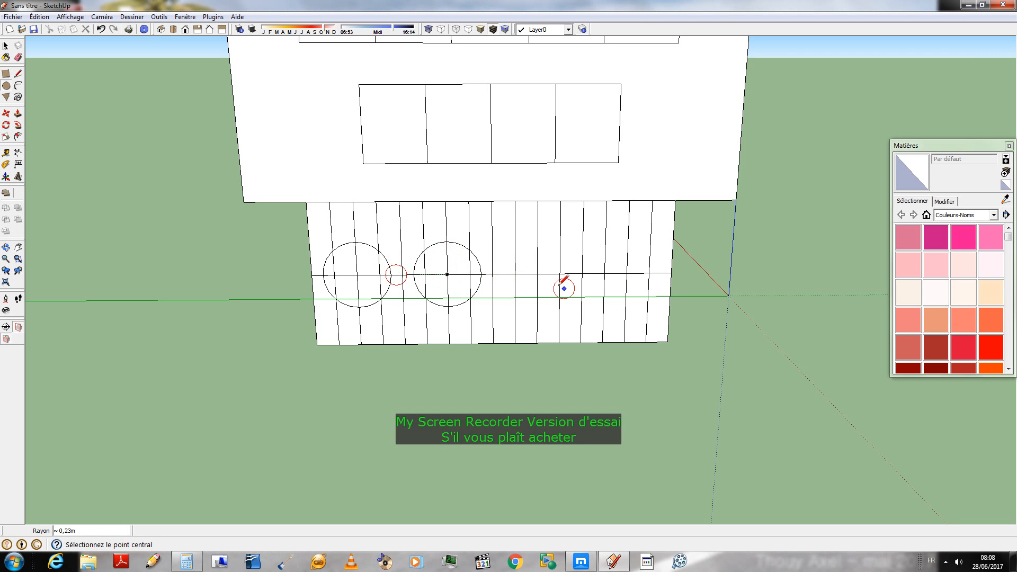
pyautogui.click(537, 274)
pyautogui.click(506, 274)
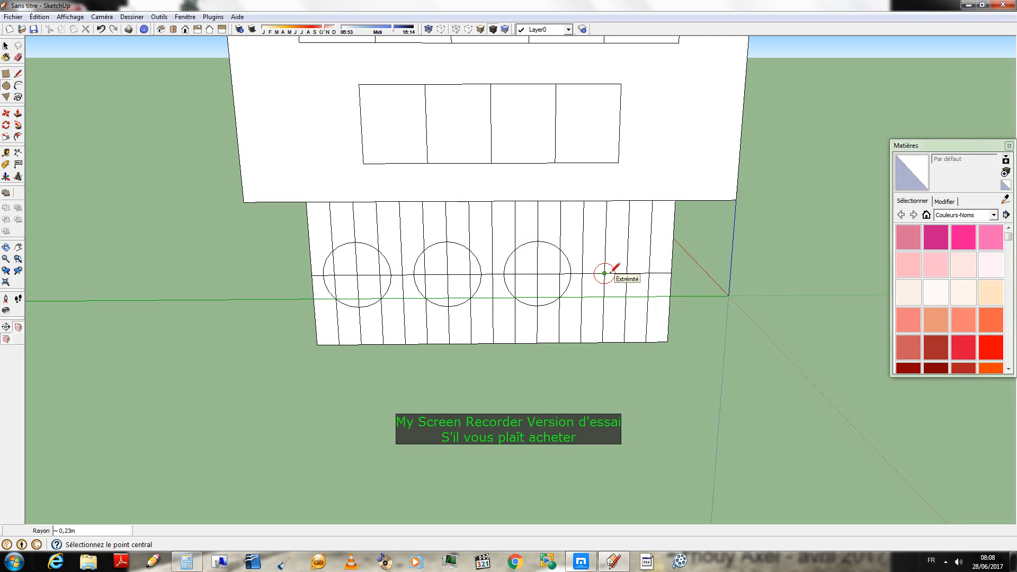
pyautogui.click(626, 273)
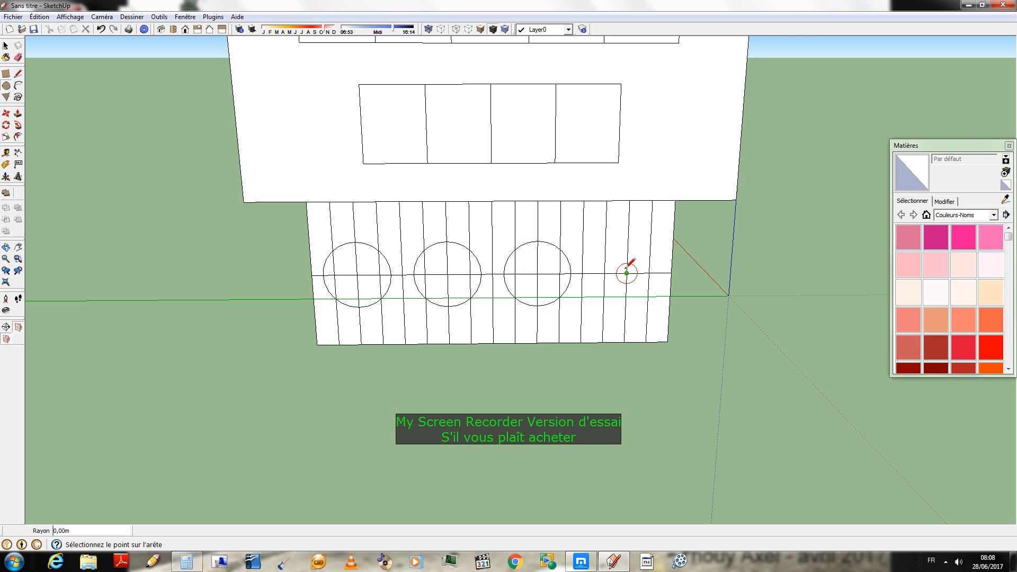
pyautogui.click(593, 274)
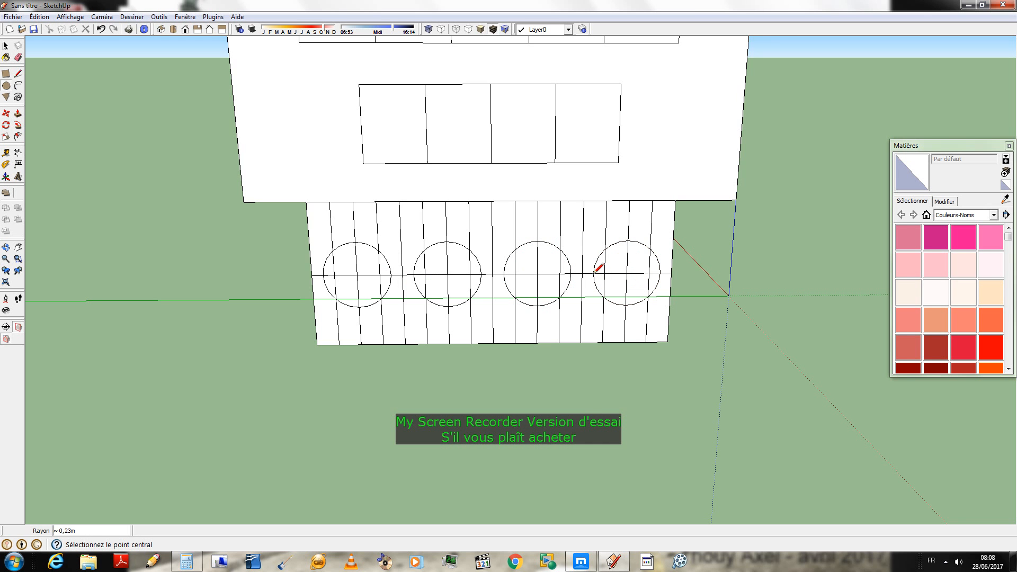
# - Erase the vertical guide line segments below the four circles on the lower body block
pyautogui.moveTo(588, 410); pyautogui.dragTo(395, 148, button='middle')
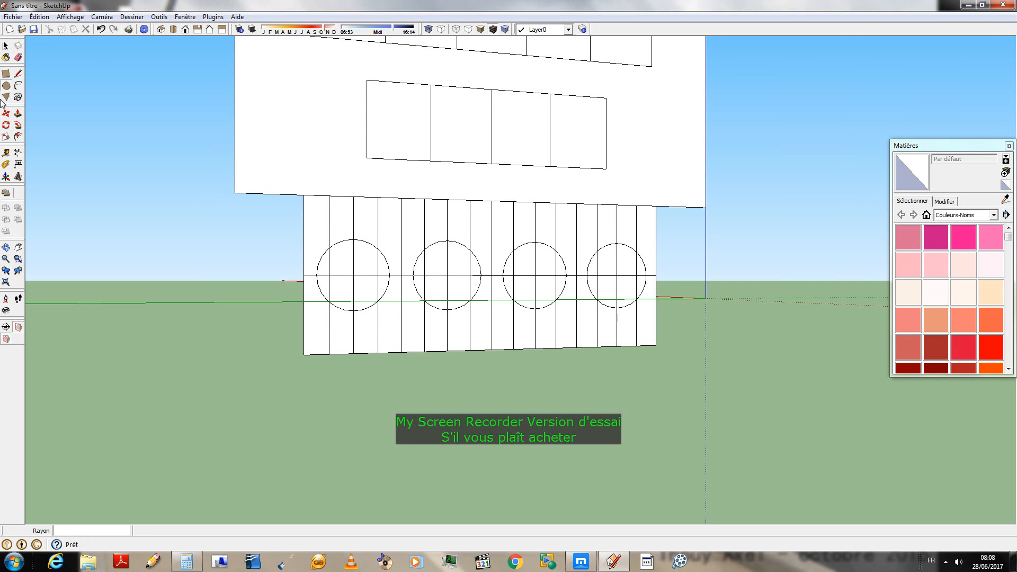
pyautogui.click(18, 57)
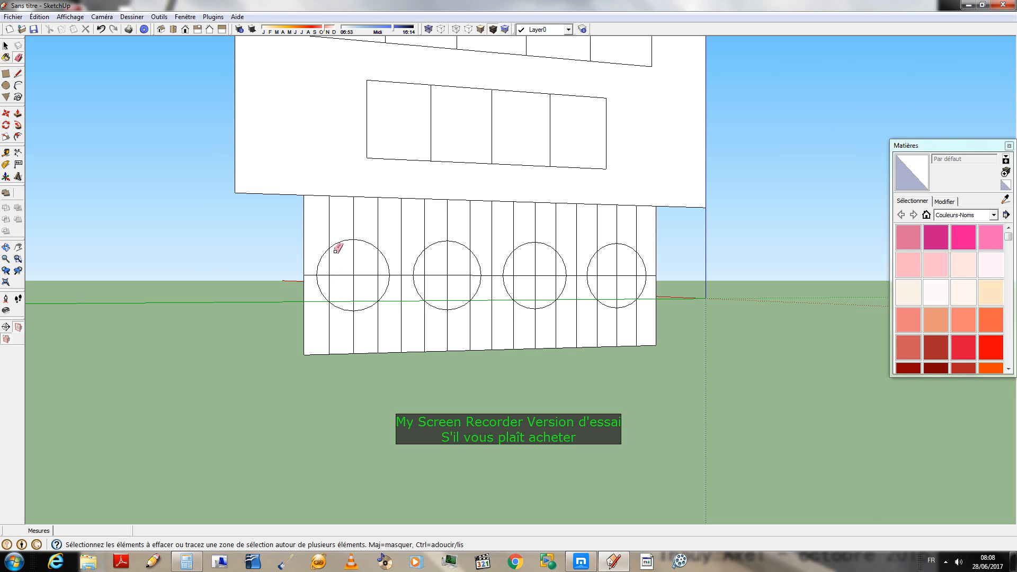
pyautogui.scroll(-3, 549, 297)
pyautogui.moveTo(673, 298)
pyautogui.mouseDown(button='middle')
pyautogui.moveTo(560, 338)
pyautogui.moveTo(529, 381)
pyautogui.moveTo(584, 318)
pyautogui.mouseUp(button='middle')
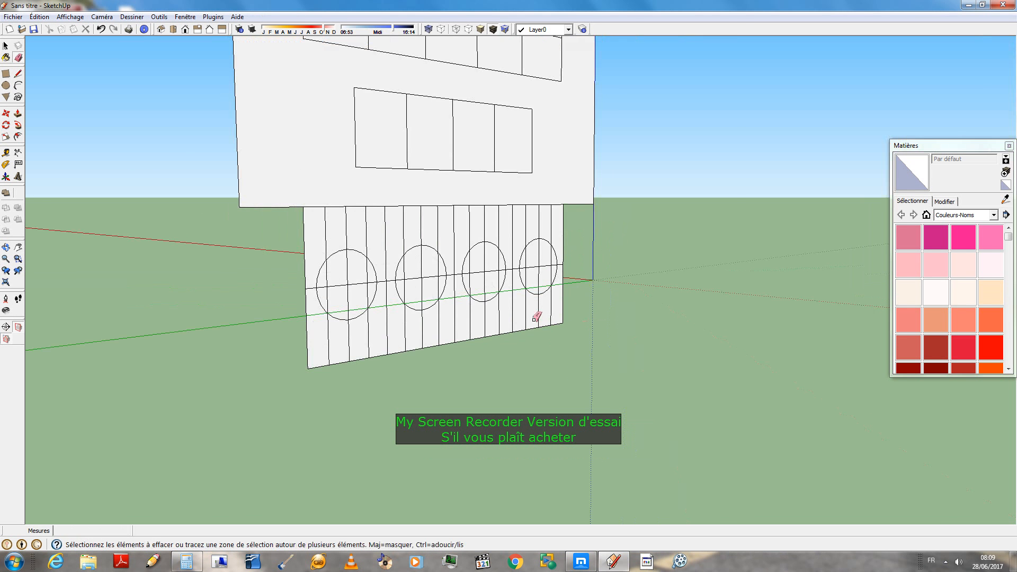
pyautogui.scroll(2, 537, 317)
pyautogui.scroll(-2, 537, 317)
pyautogui.moveTo(586, 374)
pyautogui.mouseDown(button='middle')
pyautogui.moveTo(456, 293)
pyautogui.moveTo(650, 428)
pyautogui.moveTo(735, 427)
pyautogui.moveTo(548, 415)
pyautogui.moveTo(518, 341)
pyautogui.moveTo(363, 323)
pyautogui.mouseUp(button='middle')
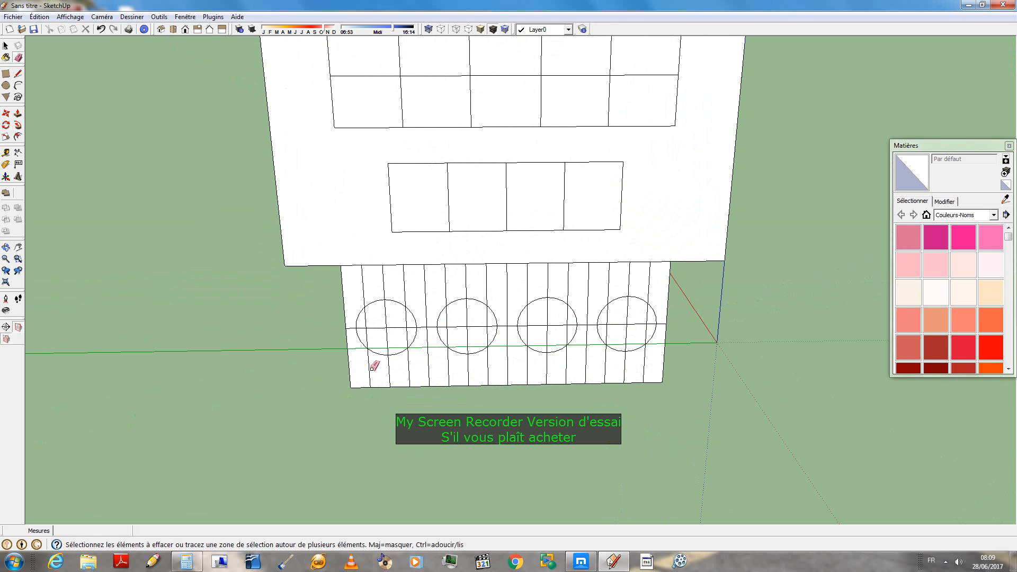
pyautogui.moveTo(371, 368)
pyautogui.mouseDown()
pyautogui.moveTo(643, 369)
pyautogui.moveTo(494, 374)
pyautogui.mouseUp()
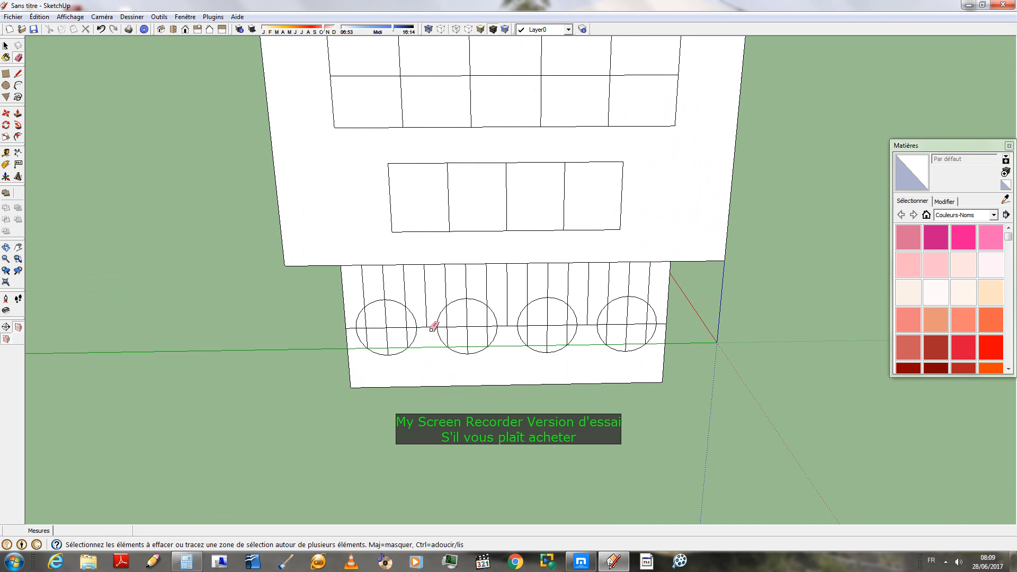
# - Erase the remaining guide lines inside, between and above the circles, including the horizontal midline and the edge along the upper body
pyautogui.moveTo(368, 324); pyautogui.dragTo(405, 334)
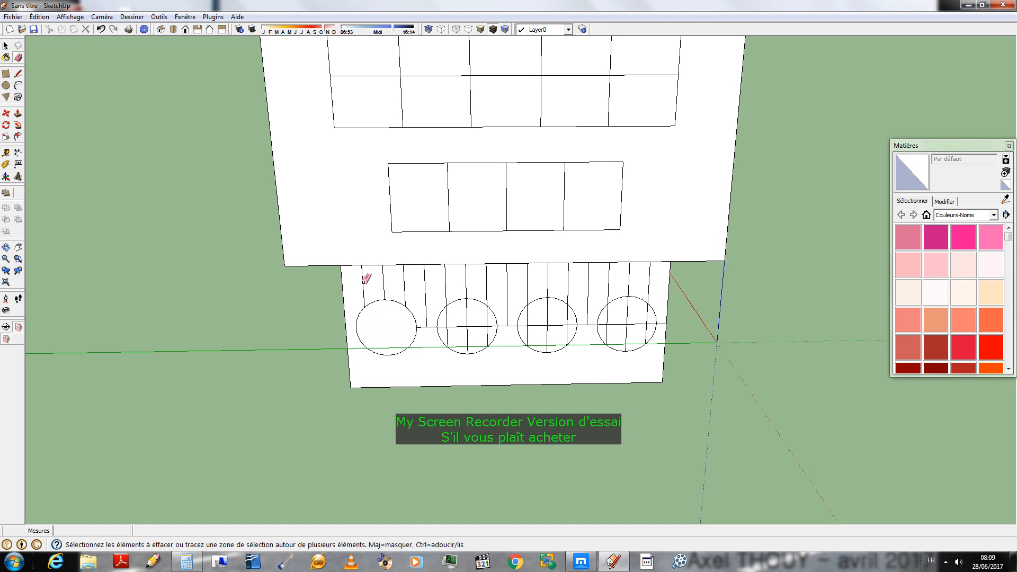
pyautogui.moveTo(363, 281)
pyautogui.mouseDown()
pyautogui.moveTo(651, 273)
pyautogui.moveTo(613, 280)
pyautogui.moveTo(602, 302)
pyautogui.mouseUp()
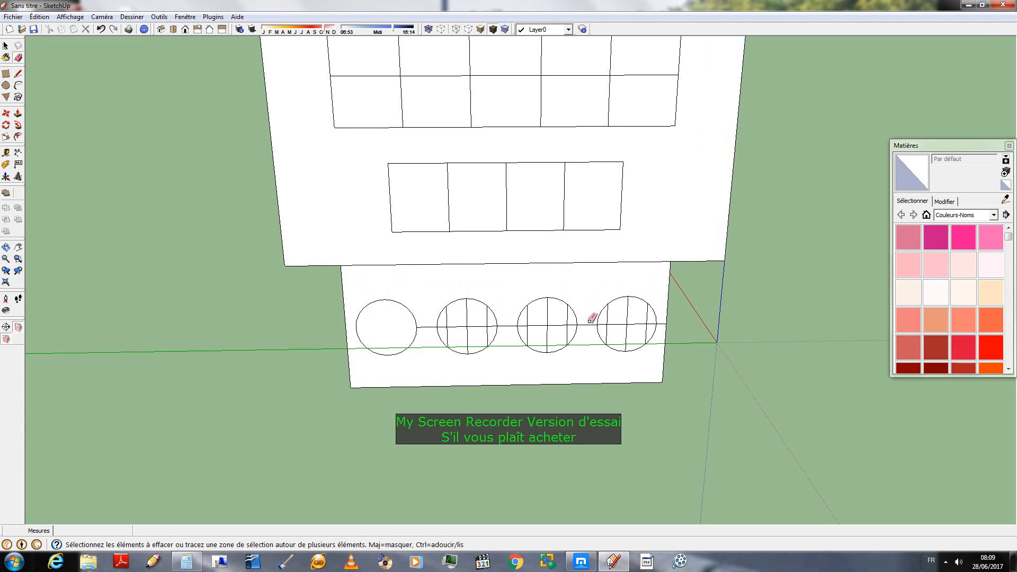
pyautogui.click(503, 327)
pyautogui.click(427, 327)
pyautogui.moveTo(446, 325); pyautogui.dragTo(656, 321)
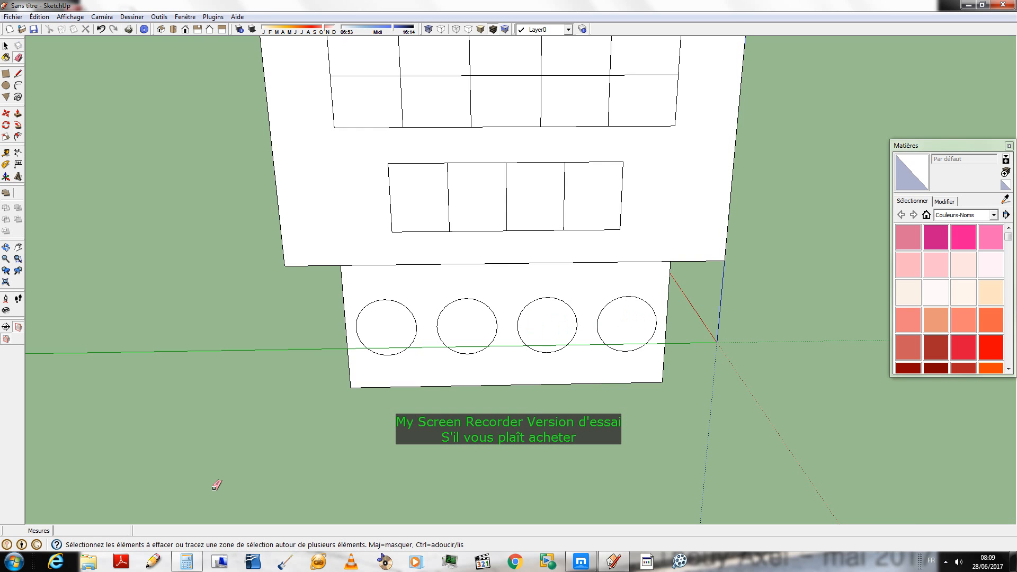
# - Compare the whole front face with the coloured and black-and-white Mettaton reference pictures in the browser, and return to SketchUp
pyautogui.scroll(-6, 216, 486)
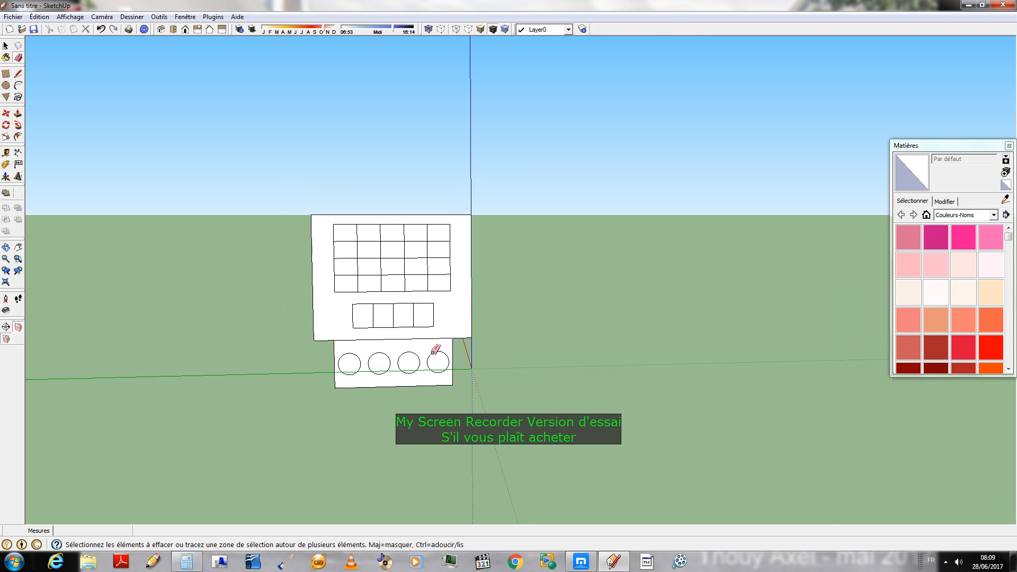
pyautogui.moveTo(433, 353)
pyautogui.mouseDown(button='middle')
pyautogui.moveTo(591, 345)
pyautogui.moveTo(500, 388)
pyautogui.moveTo(422, 370)
pyautogui.moveTo(447, 404)
pyautogui.mouseUp(button='middle')
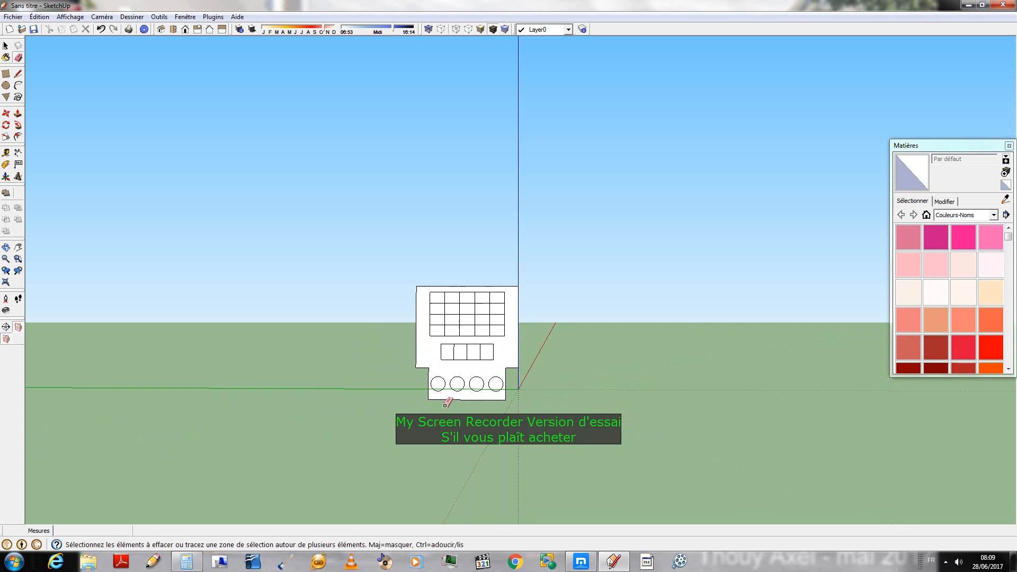
pyautogui.scroll(3, 485, 417)
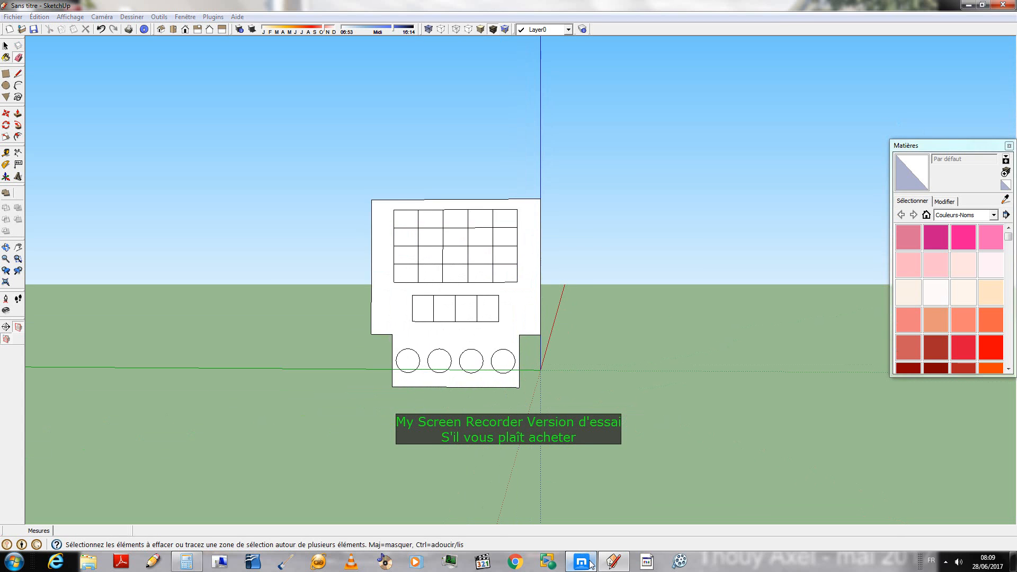
pyautogui.click(590, 561)
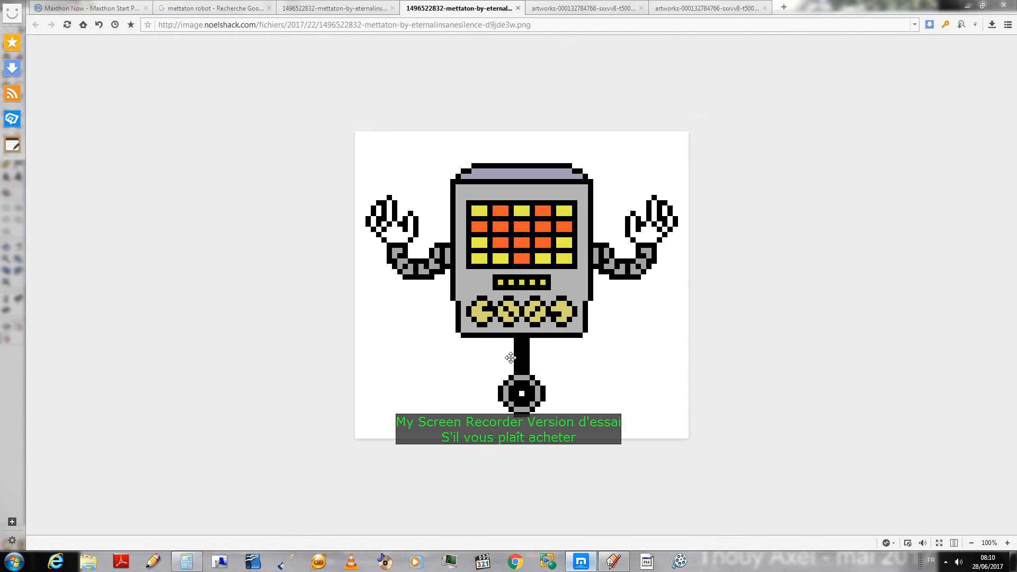
pyautogui.moveTo(749, 466); pyautogui.dragTo(761, 318, button='right')
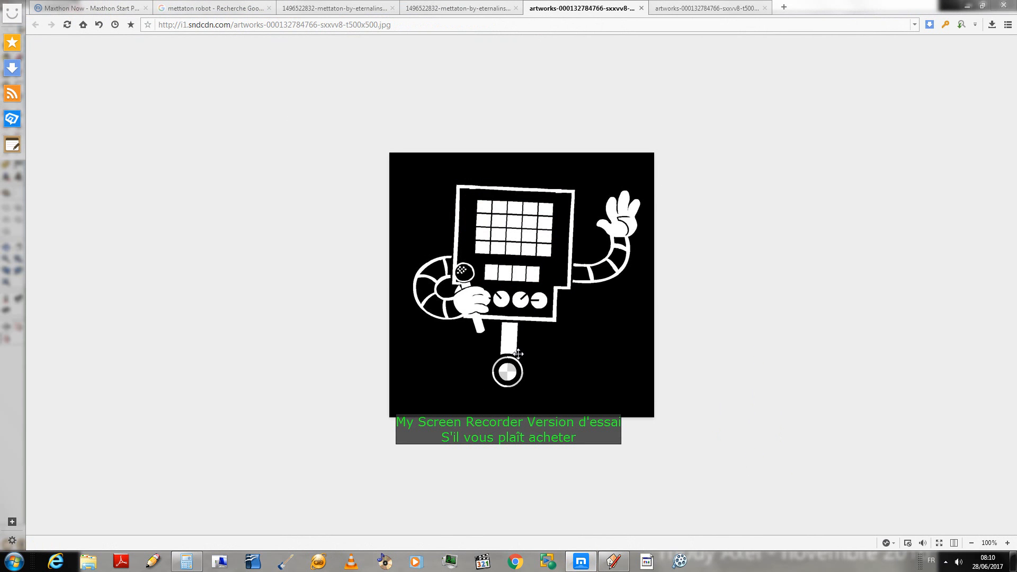
pyautogui.moveTo(722, 343); pyautogui.dragTo(833, 241, button='right')
pyautogui.moveTo(845, 377)
pyautogui.mouseDown(button='right')
pyautogui.moveTo(857, 308)
pyautogui.moveTo(863, 313)
pyautogui.mouseUp(button='right')
pyautogui.press('Escape')
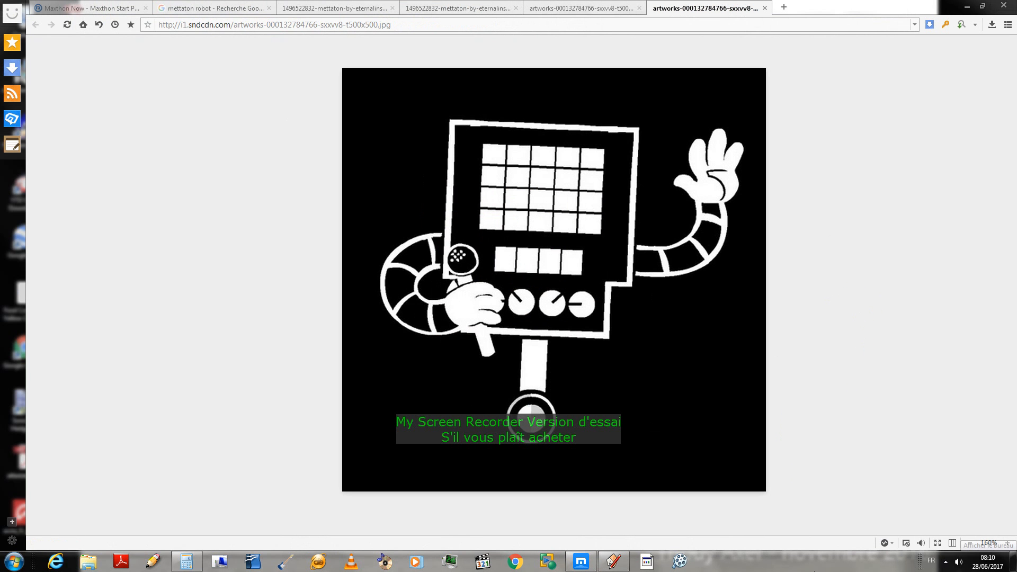
pyautogui.click(1013, 562)
pyautogui.click(612, 562)
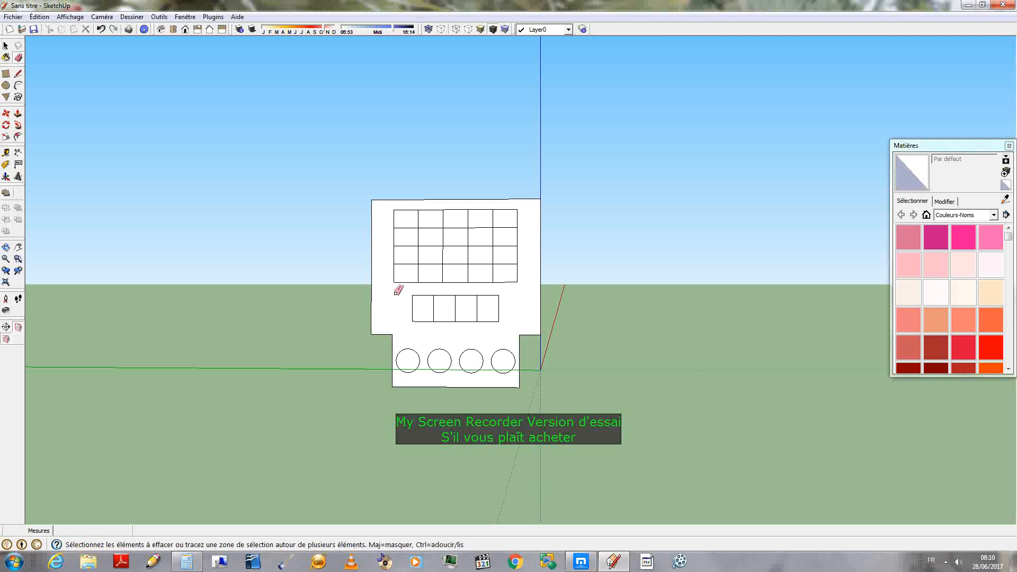
# - Draw a rectangle of about 2.48 by 0.12 m across the full width of the lower block's top, above the circles
pyautogui.moveTo(395, 290)
pyautogui.mouseDown(button='middle')
pyautogui.moveTo(374, 434)
pyautogui.moveTo(349, 400)
pyautogui.moveTo(361, 382)
pyautogui.mouseUp(button='middle')
pyautogui.press('e')
pyautogui.scroll(5, 358, 371)
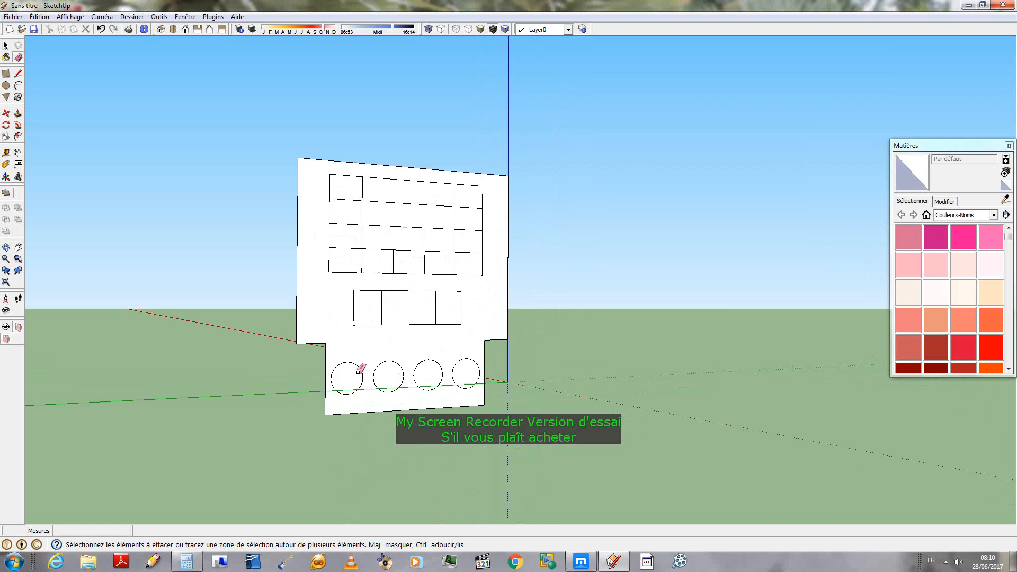
pyautogui.scroll(3, 359, 371)
pyautogui.scroll(2, 500, 377)
pyautogui.moveTo(431, 404)
pyautogui.mouseDown(button='middle')
pyautogui.moveTo(344, 395)
pyautogui.moveTo(7, 129)
pyautogui.mouseUp(button='middle')
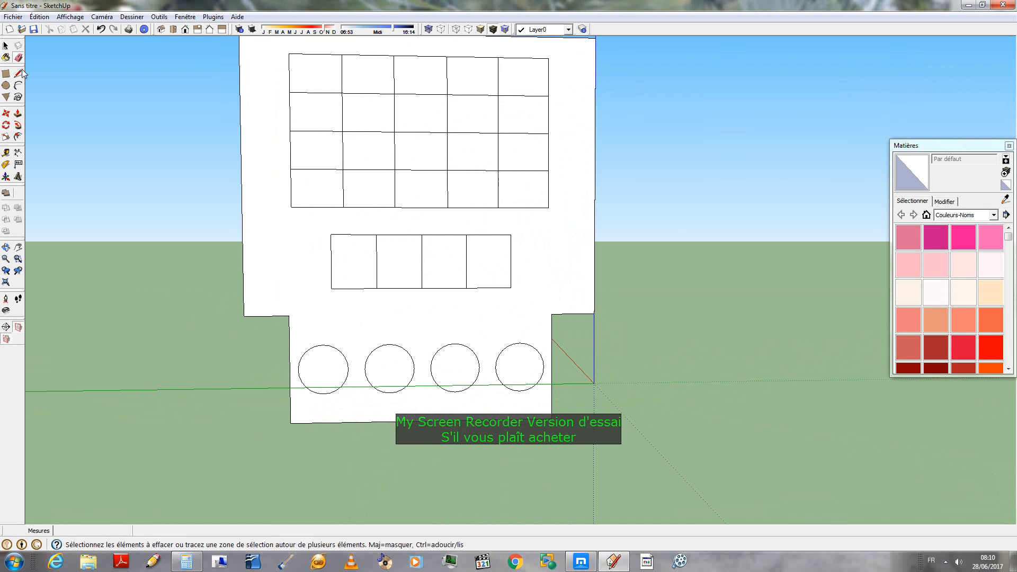
pyautogui.press('r')
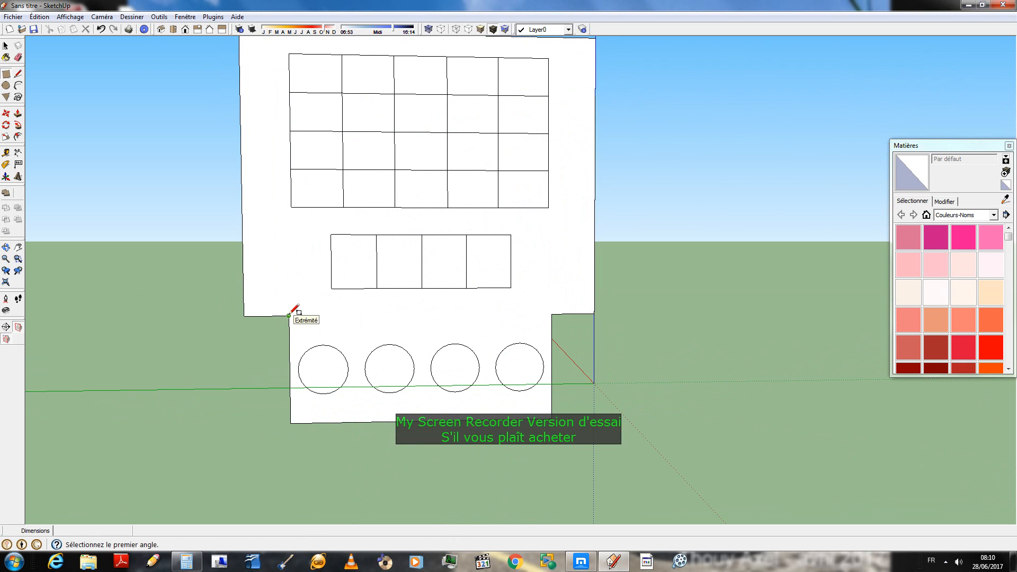
pyautogui.click(290, 316)
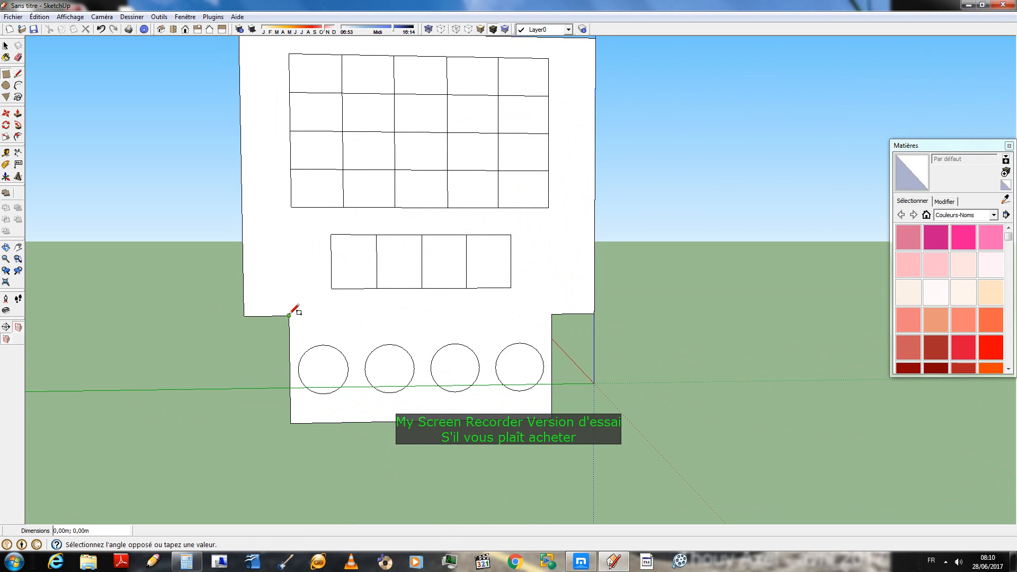
pyautogui.click(551, 329)
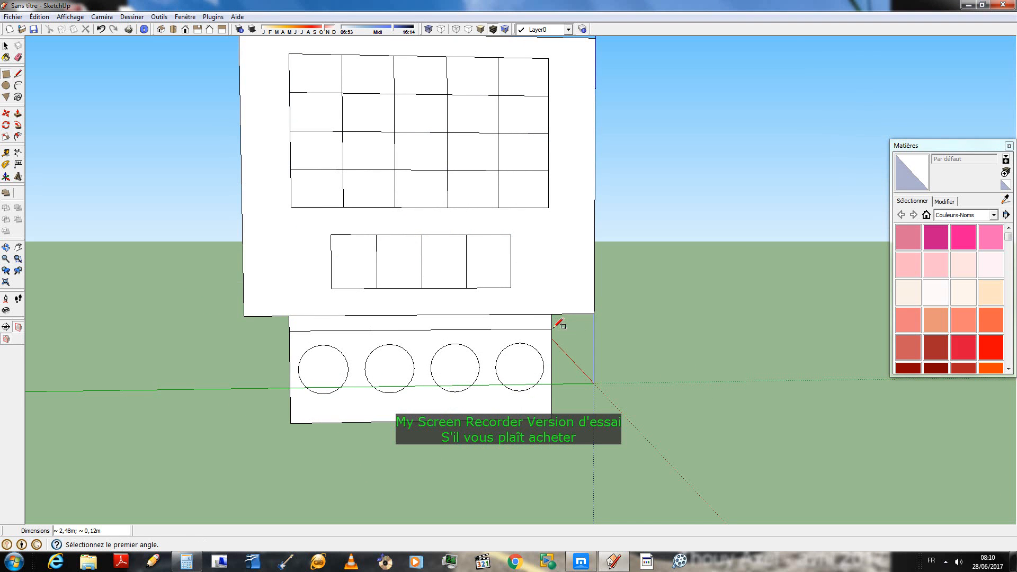
# - Draw a strip of about 2.48 by 0.15 m along the lower block's bottom edge, and erase the top strip's short side edges
pyautogui.click(291, 405)
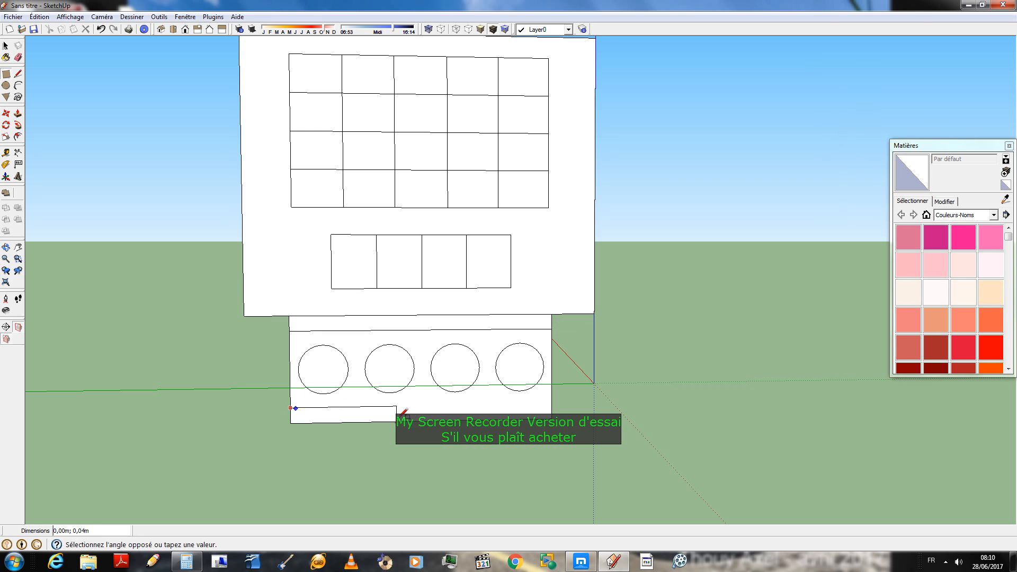
pyautogui.click(552, 422)
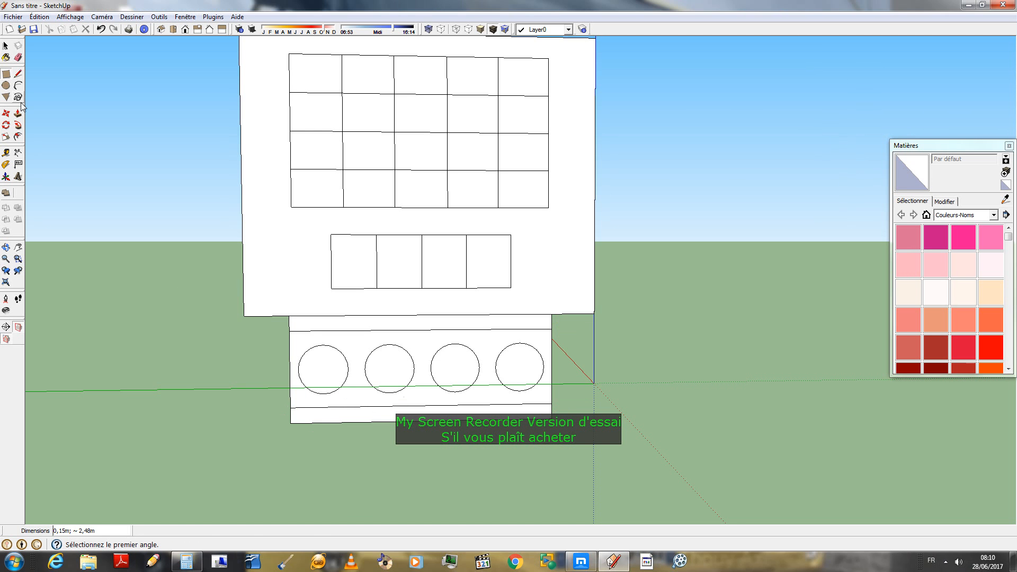
pyautogui.press('e')
pyautogui.moveTo(291, 321); pyautogui.dragTo(556, 323)
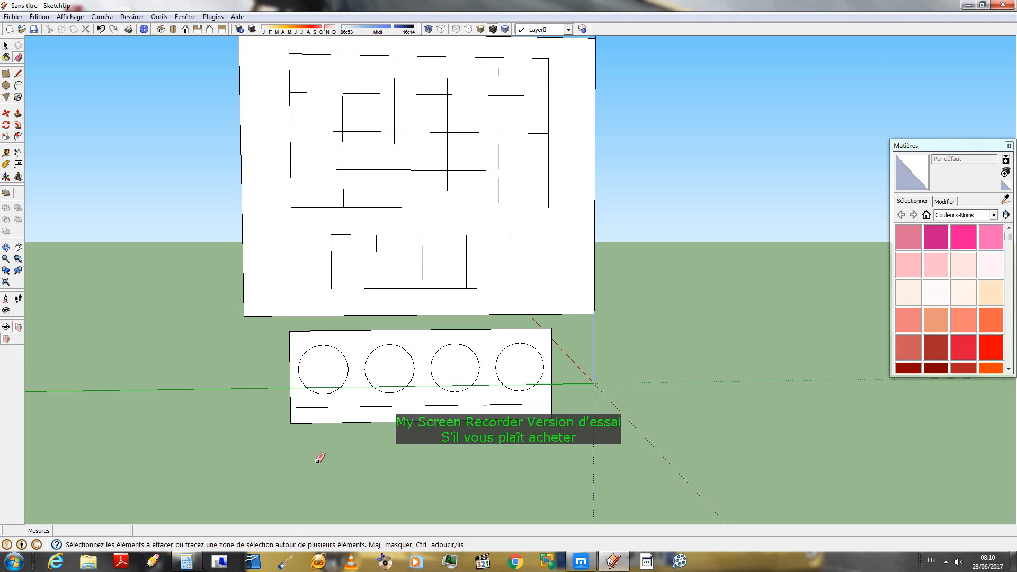
# - Switch to the browser and check the lower body's shape in the black-and-white Mettaton picture against the model
pyautogui.click(580, 562)
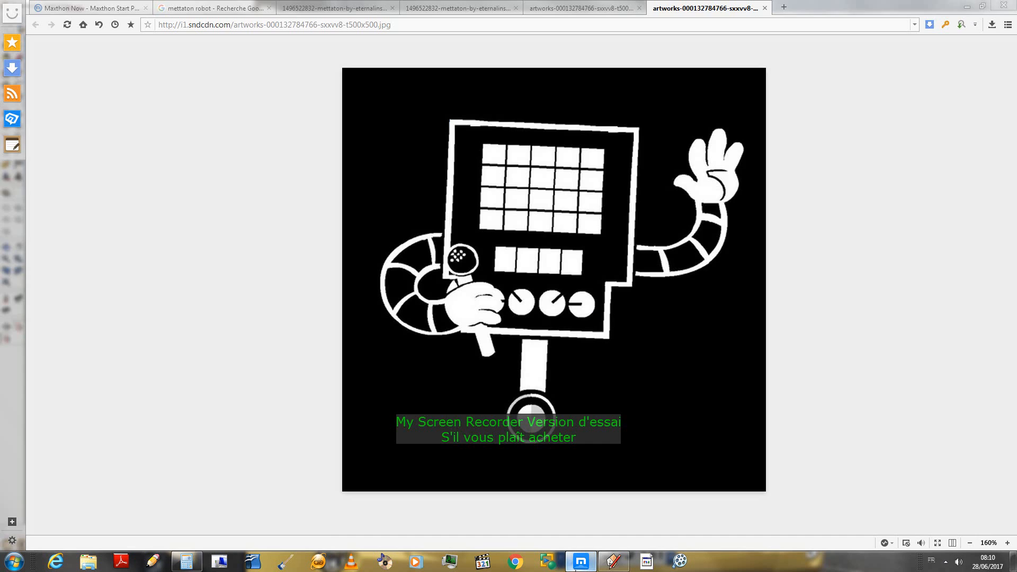
pyautogui.click(577, 569)
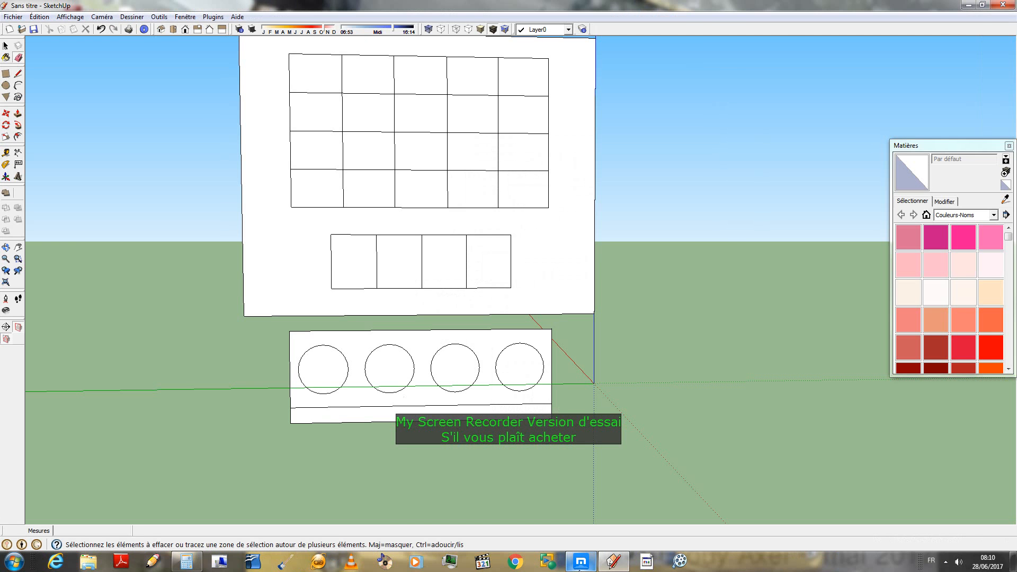
pyautogui.click(579, 570)
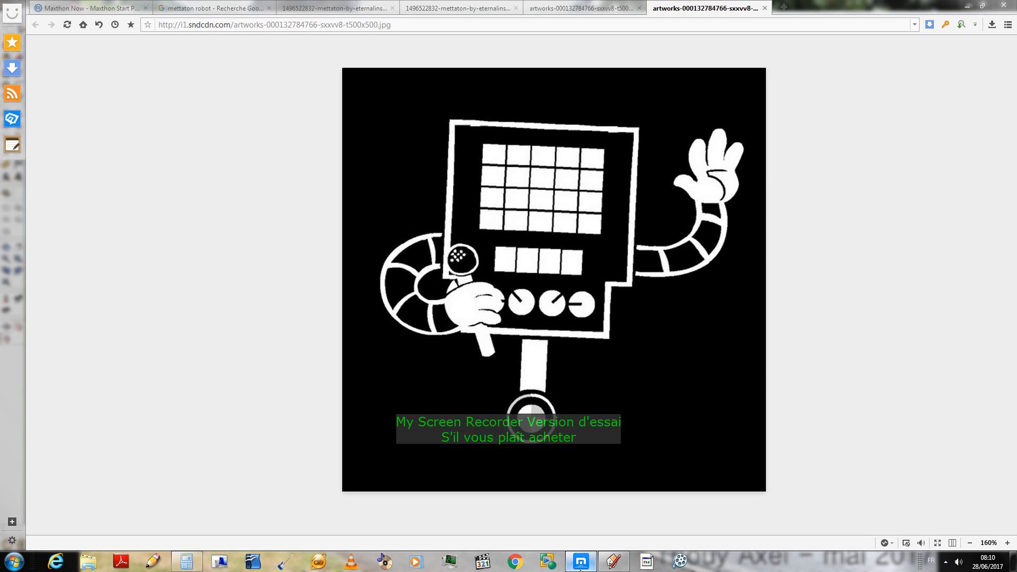
# - Return to SketchUp and move the whole lower block with its dials up about 0.14 m, against the upper body's bottom edge
pyautogui.click(580, 570)
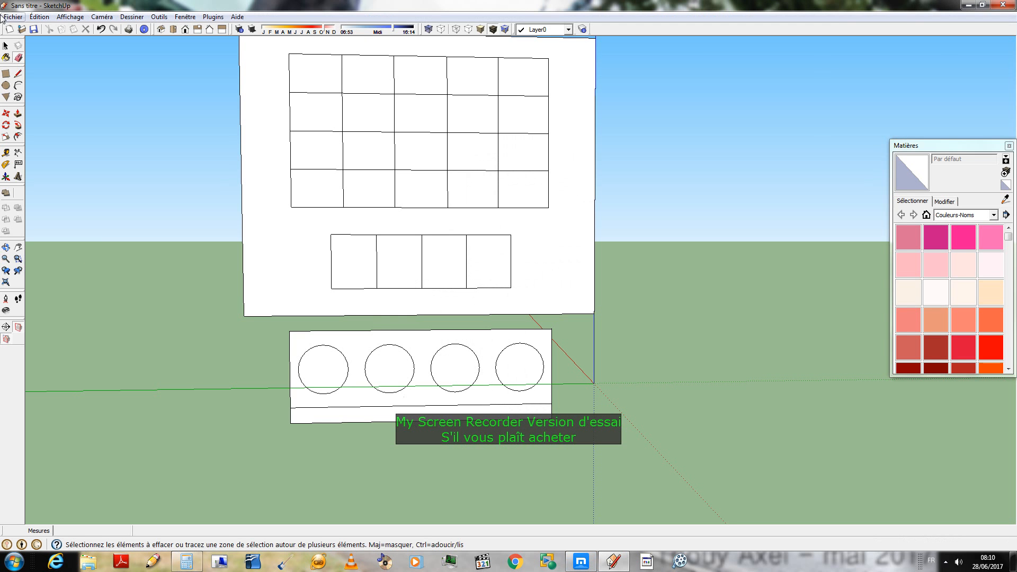
pyautogui.click(6, 46)
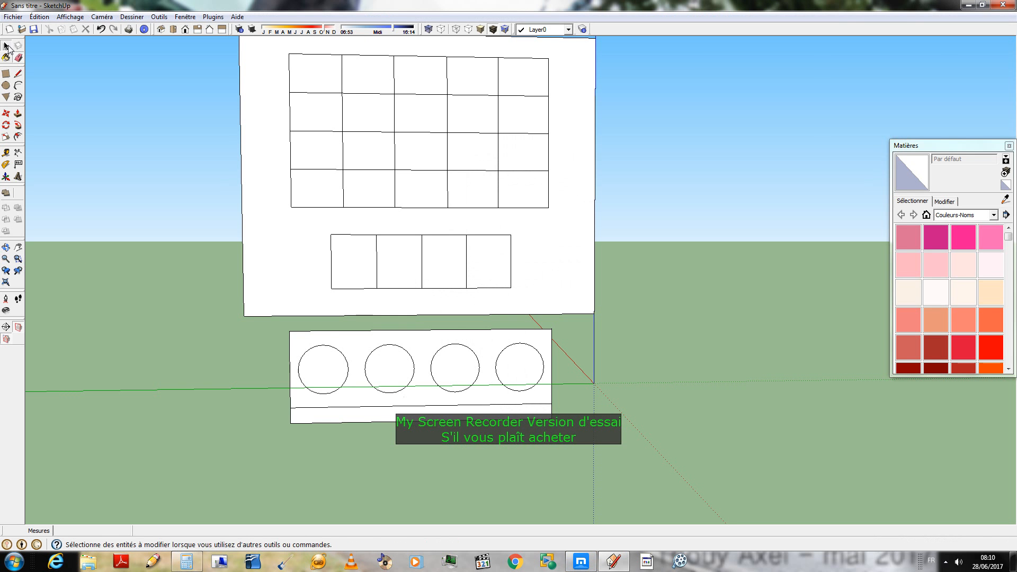
pyautogui.doubleClick(304, 336)
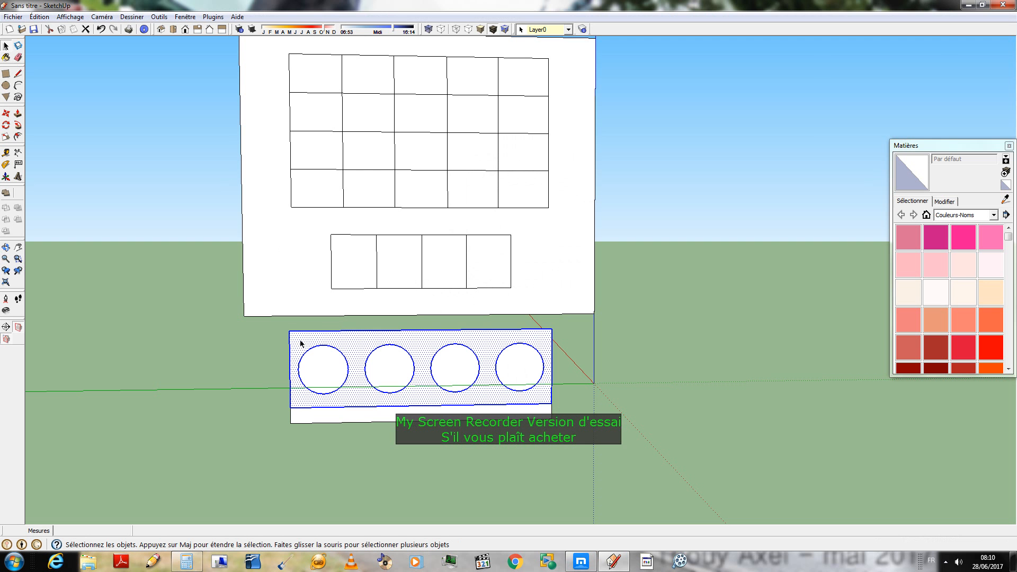
pyautogui.tripleClick(305, 345)
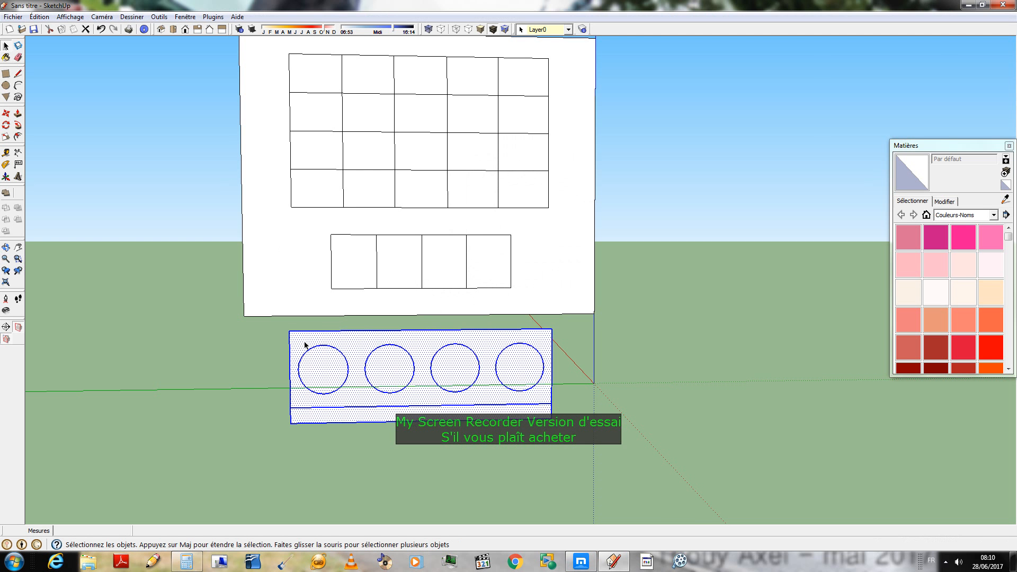
pyautogui.press('m')
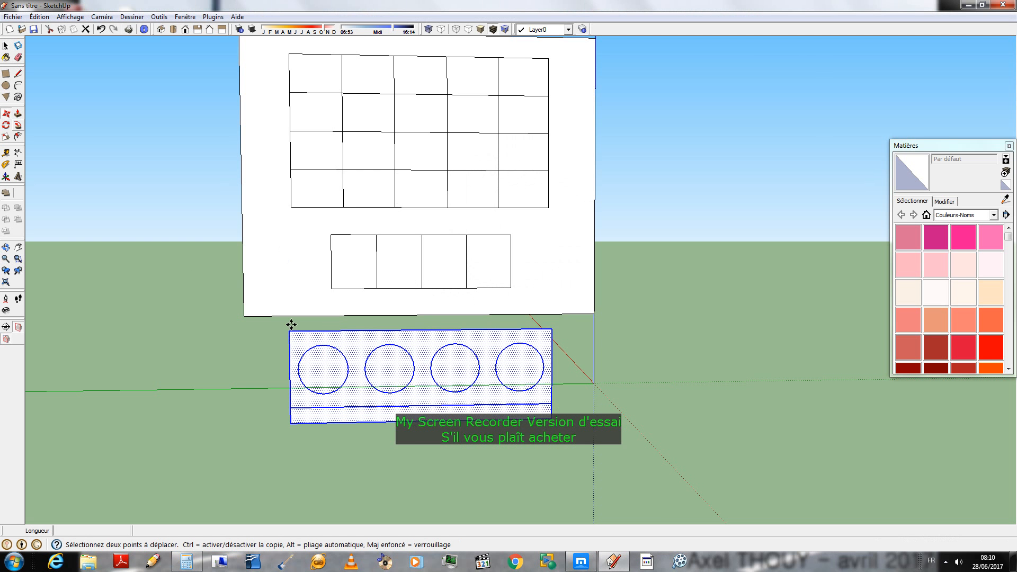
pyautogui.click(291, 329)
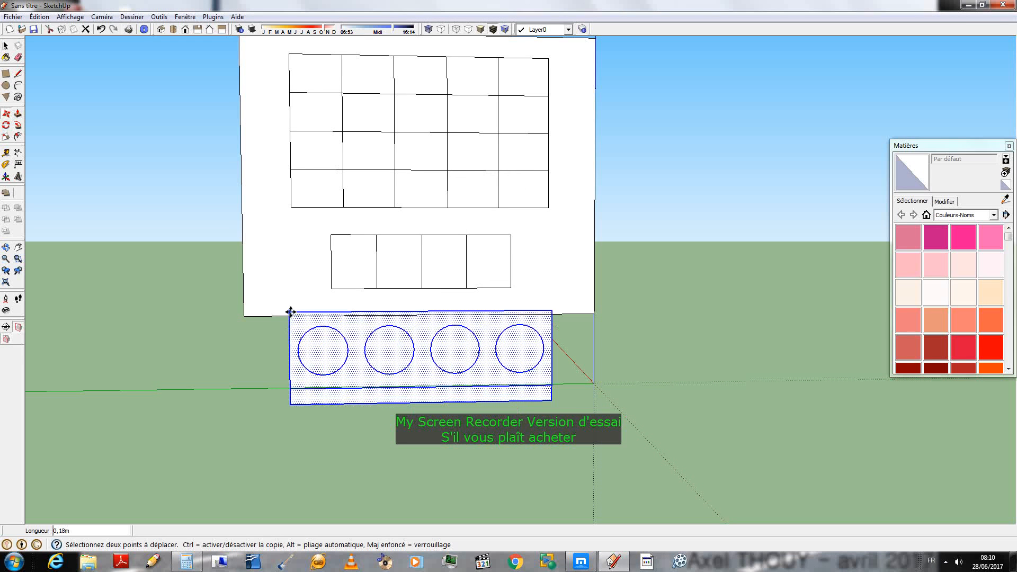
pyautogui.click(287, 312)
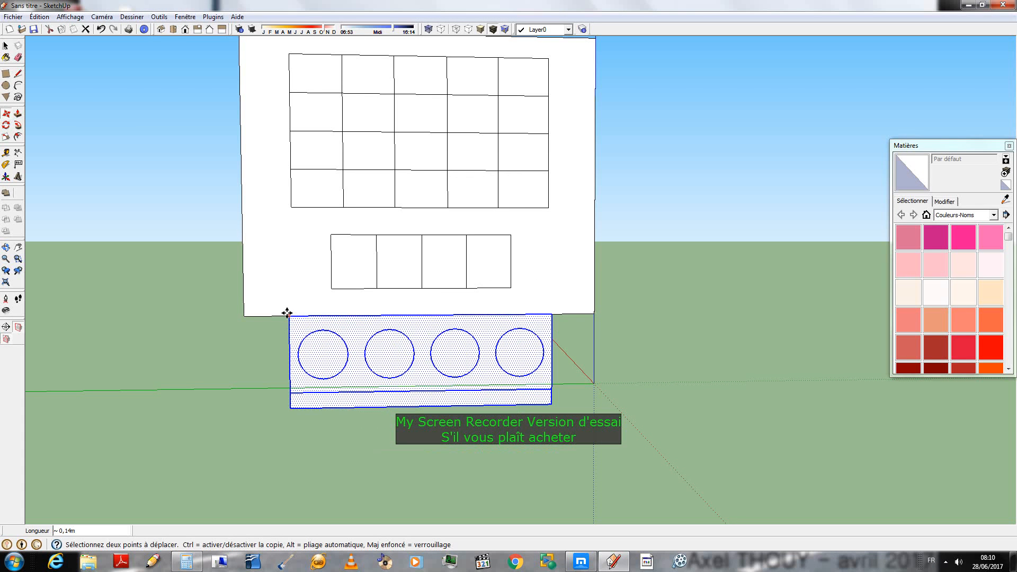
pyautogui.click(286, 312)
pyautogui.scroll(-4, 577, 212)
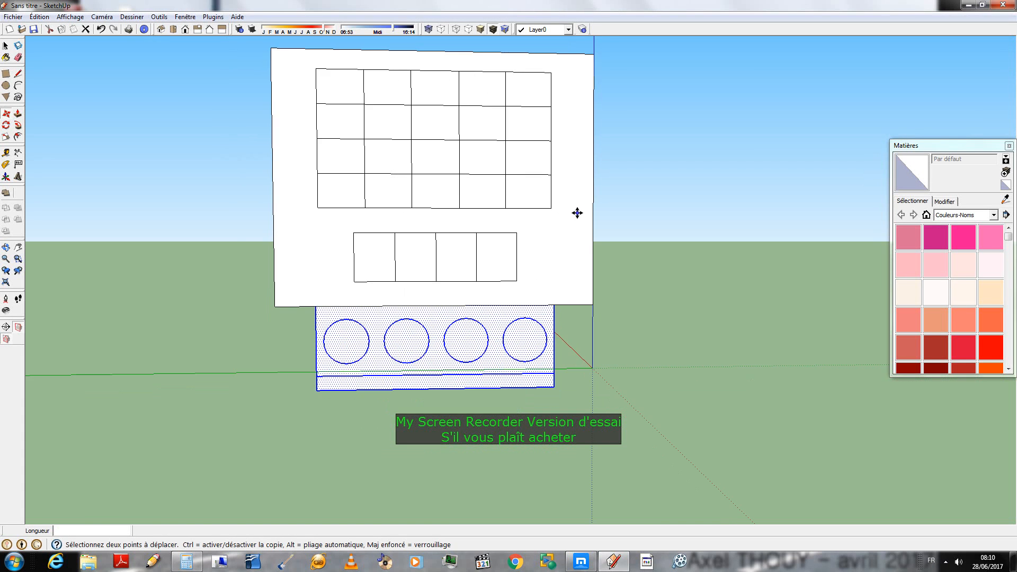
# - Erase the dividing edge between the upper body and the lower block, and the horizontal strip line below the circles
pyautogui.moveTo(764, 286); pyautogui.dragTo(529, 318, button='middle')
pyautogui.press('e')
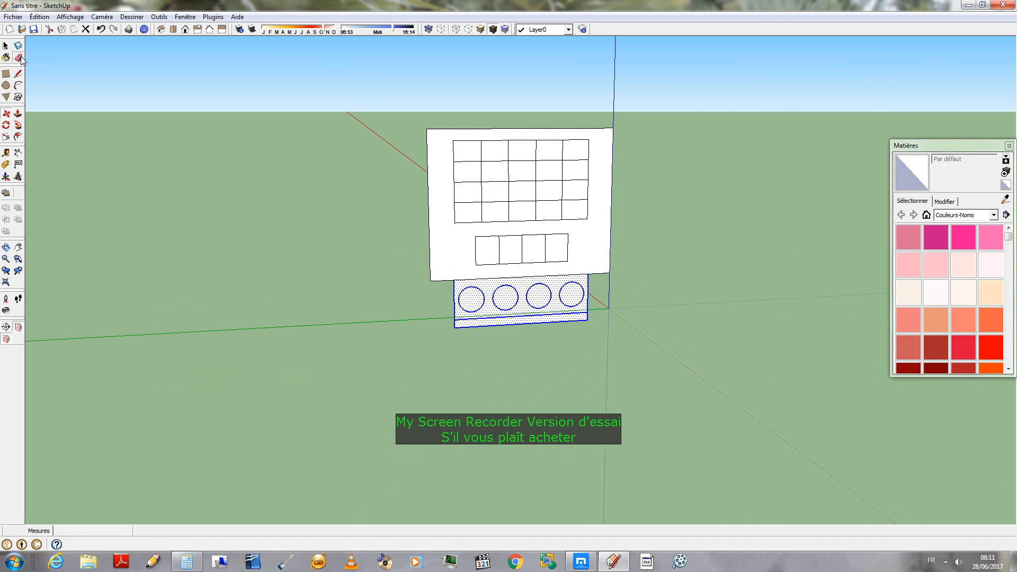
pyautogui.moveTo(390, 336)
pyautogui.mouseDown(button='middle')
pyautogui.moveTo(652, 370)
pyautogui.moveTo(548, 345)
pyautogui.mouseUp(button='middle')
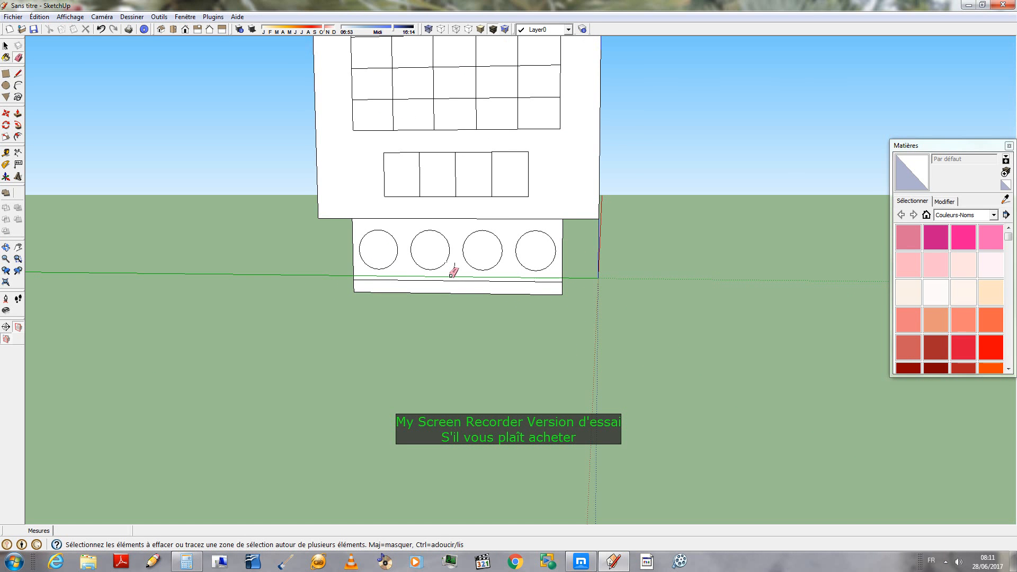
pyautogui.moveTo(451, 272)
pyautogui.mouseDown()
pyautogui.moveTo(467, 281)
pyautogui.moveTo(505, 276)
pyautogui.mouseUp()
pyautogui.scroll(-3, 647, 372)
pyautogui.scroll(-4, 756, 269)
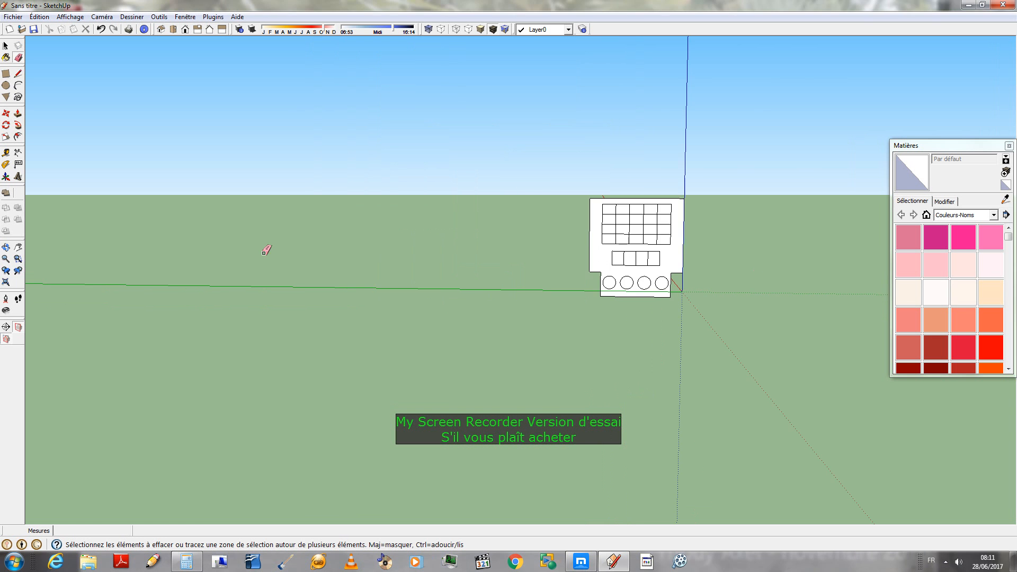
# - Inspect the joined front face from several angles, compare it with the black-and-white and coloured Mettaton pictures in the browser, and return to SketchUp
pyautogui.moveTo(265, 249); pyautogui.dragTo(647, 272, button='middle')
pyautogui.scroll(2, 647, 273)
pyautogui.scroll(5, 647, 272)
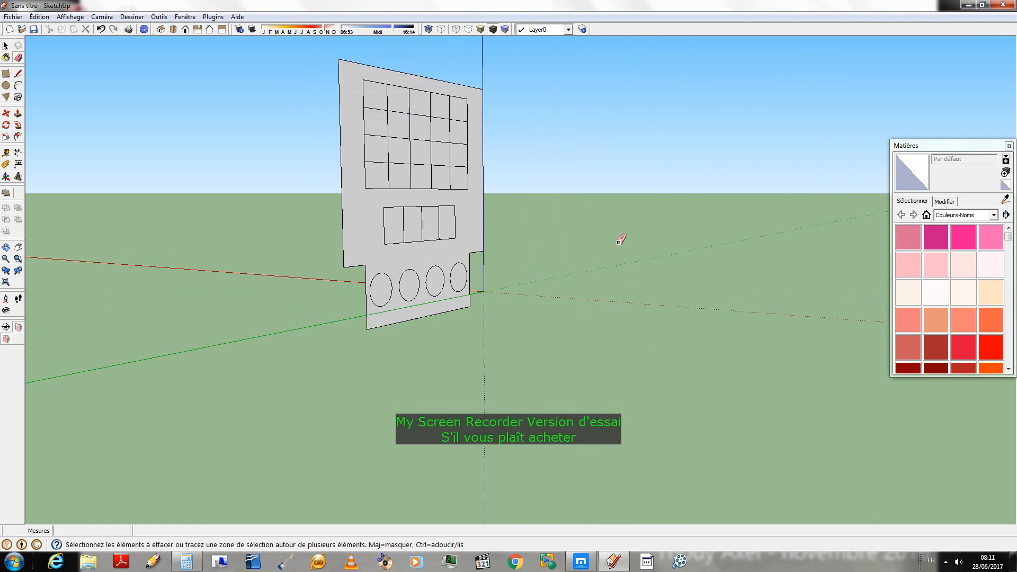
pyautogui.scroll(-1, 484, 192)
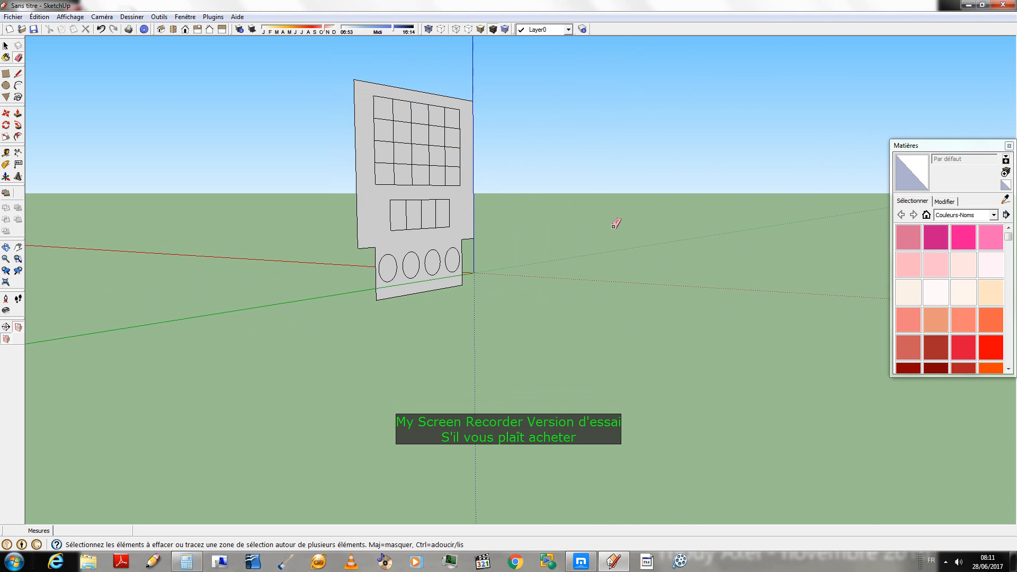
pyautogui.moveTo(614, 226)
pyautogui.mouseDown(button='middle')
pyautogui.moveTo(397, 275)
pyautogui.moveTo(407, 381)
pyautogui.mouseUp(button='middle')
pyautogui.moveTo(411, 135)
pyautogui.mouseDown(button='middle')
pyautogui.moveTo(456, 293)
pyautogui.moveTo(547, 159)
pyautogui.moveTo(356, 154)
pyautogui.moveTo(461, 197)
pyautogui.moveTo(636, 459)
pyautogui.mouseUp(button='middle')
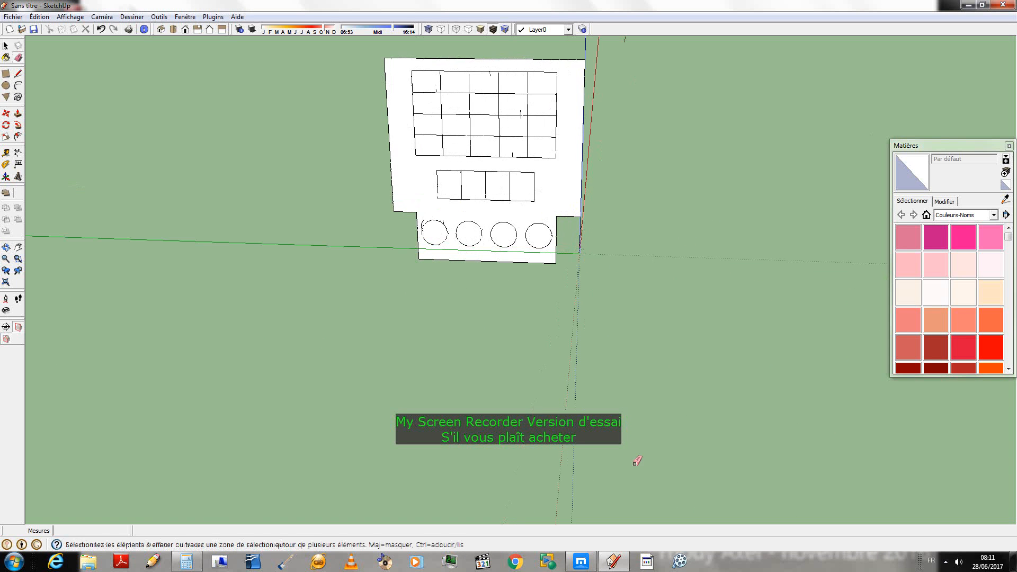
pyautogui.hotkey('alt', 'Tab')
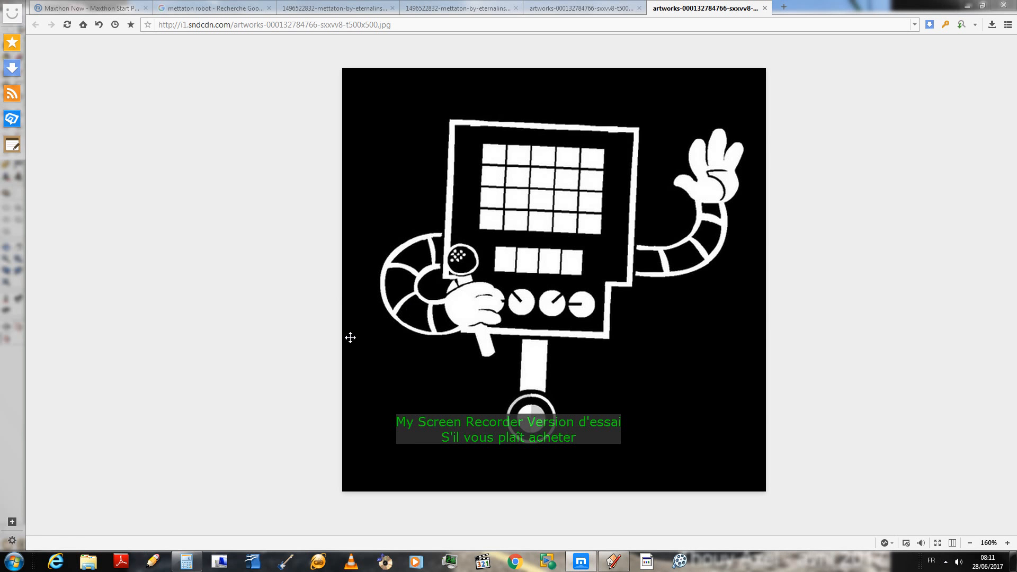
pyautogui.moveTo(345, 338)
pyautogui.mouseDown(button='right')
pyautogui.moveTo(344, 256)
pyautogui.moveTo(267, 259)
pyautogui.mouseUp(button='right')
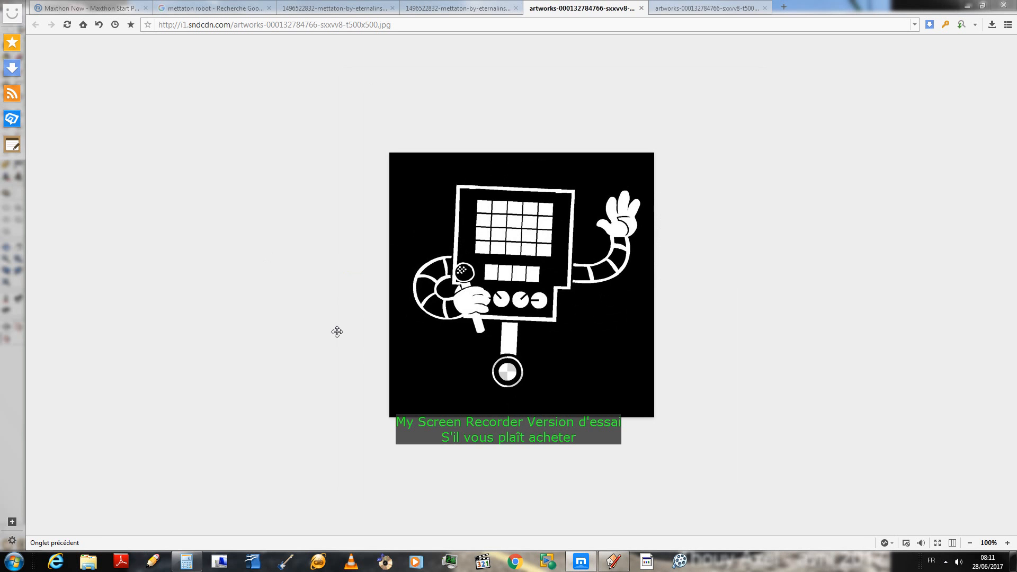
pyautogui.moveTo(337, 332); pyautogui.dragTo(254, 267, button='right')
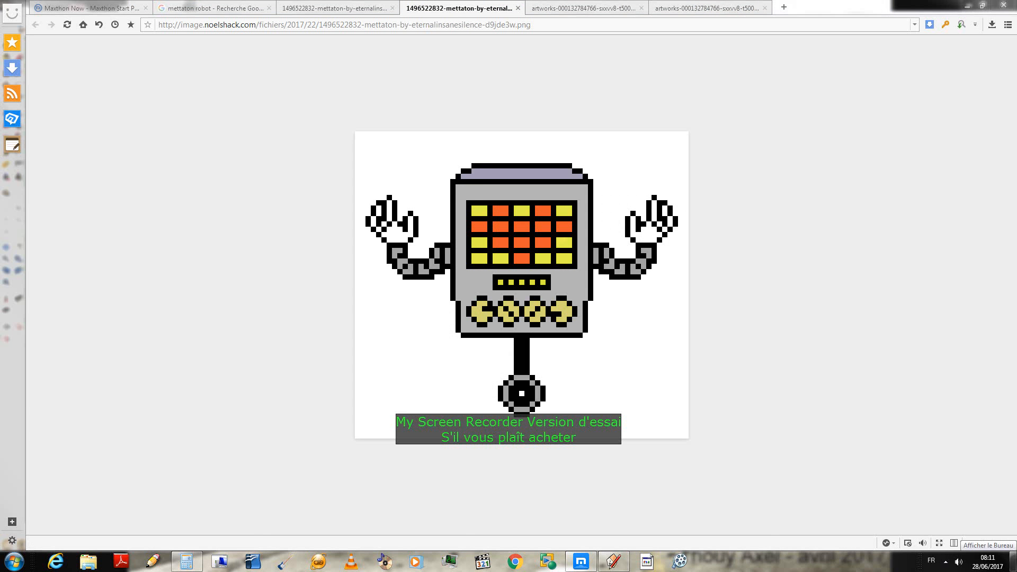
pyautogui.click(1013, 560)
pyautogui.click(581, 562)
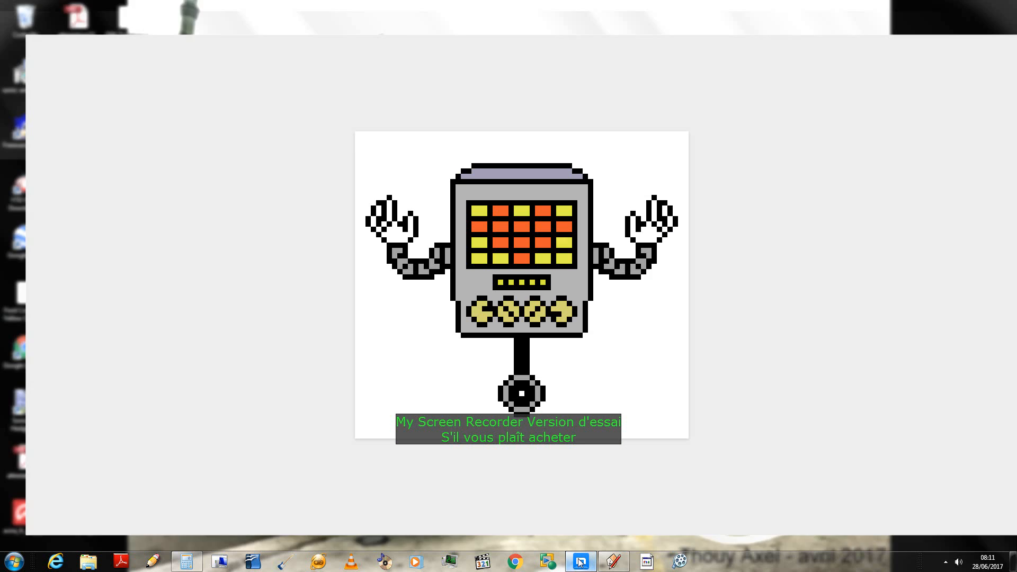
pyautogui.click(615, 562)
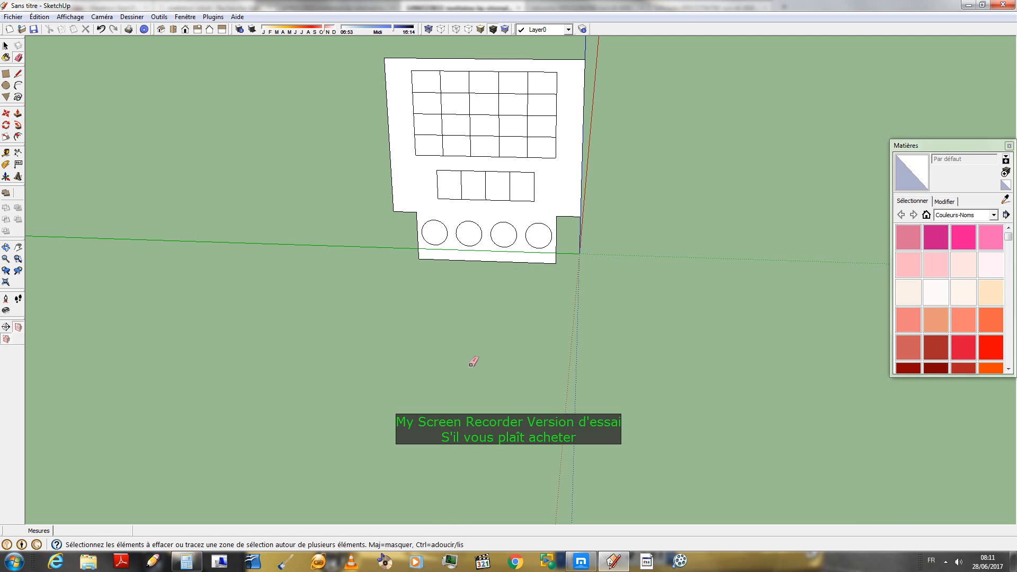
# - Examine the front face's outline and the area below the circles, up close and from farther away
pyautogui.moveTo(472, 358)
pyautogui.mouseDown(button='middle')
pyautogui.moveTo(696, 288)
pyautogui.moveTo(647, 352)
pyautogui.moveTo(483, 331)
pyautogui.moveTo(534, 288)
pyautogui.mouseUp(button='middle')
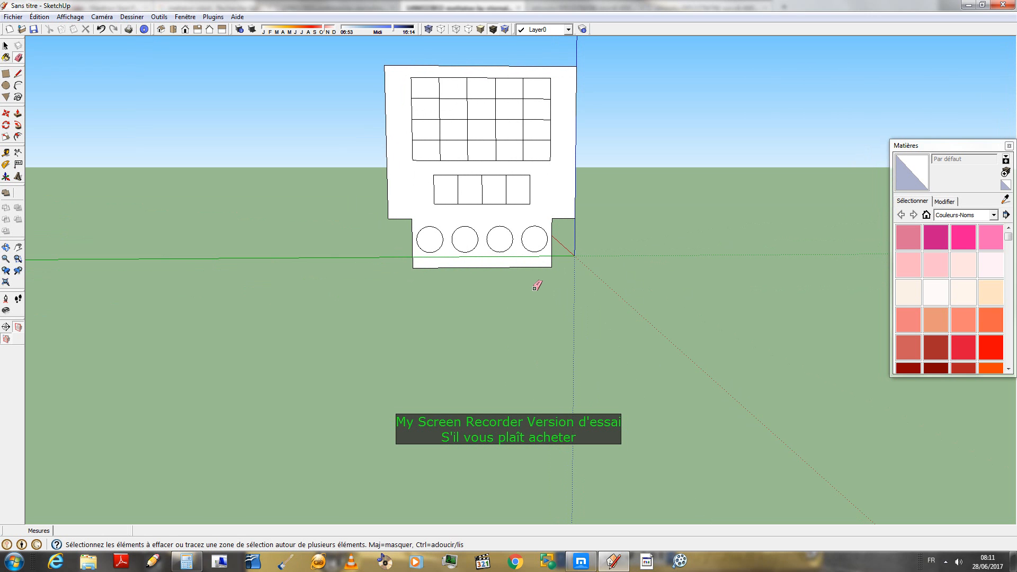
pyautogui.moveTo(550, 268)
pyautogui.mouseDown(button='middle')
pyautogui.moveTo(510, 266)
pyautogui.moveTo(524, 258)
pyautogui.mouseUp(button='middle')
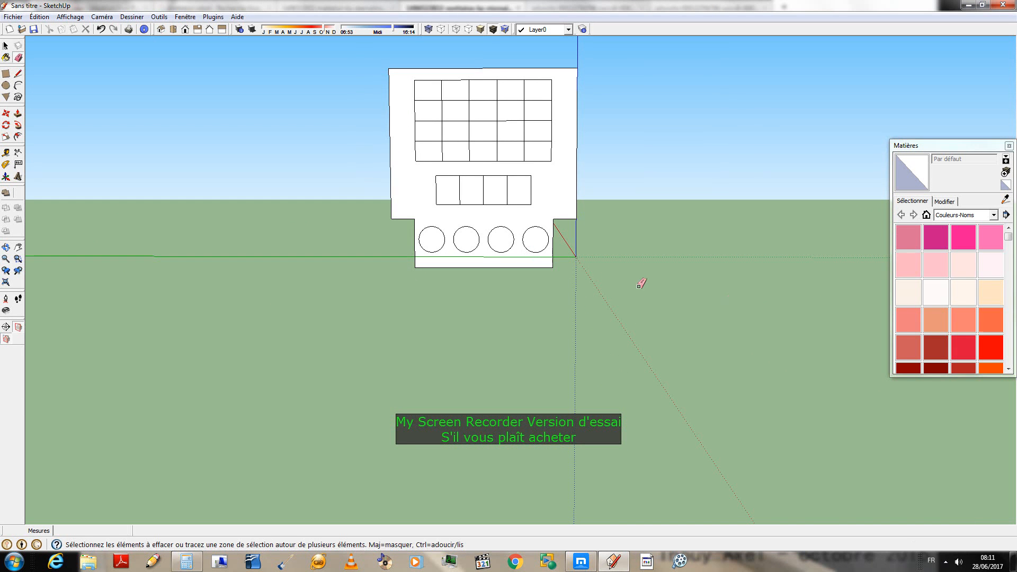
pyautogui.scroll(3, 549, 265)
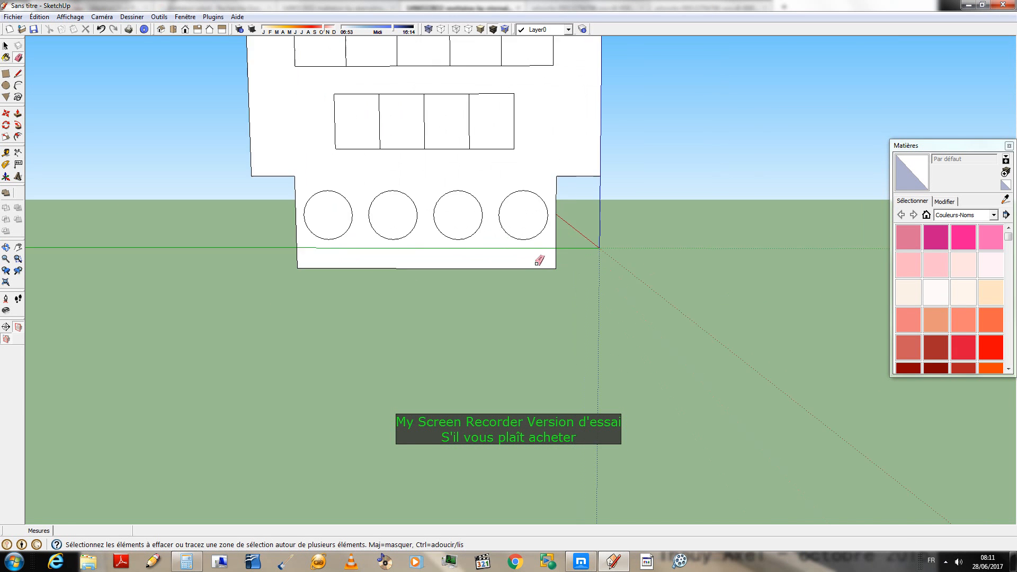
pyautogui.scroll(-3, 539, 261)
pyautogui.moveTo(504, 241)
pyautogui.mouseDown(button='middle')
pyautogui.moveTo(625, 329)
pyautogui.moveTo(475, 288)
pyautogui.moveTo(514, 483)
pyautogui.mouseUp(button='middle')
pyautogui.scroll(-3, 514, 485)
pyautogui.moveTo(407, 452); pyautogui.dragTo(424, 397, button='middle')
pyautogui.scroll(2, 481, 273)
pyautogui.scroll(2, 483, 271)
# - Extrude the front face surrounding the screen grid, display squares and circles by about 1.43 m to give the body depth
pyautogui.moveTo(527, 228)
pyautogui.mouseDown(button='middle')
pyautogui.moveTo(257, 129)
pyautogui.moveTo(252, 150)
pyautogui.moveTo(154, 230)
pyautogui.mouseUp(button='middle')
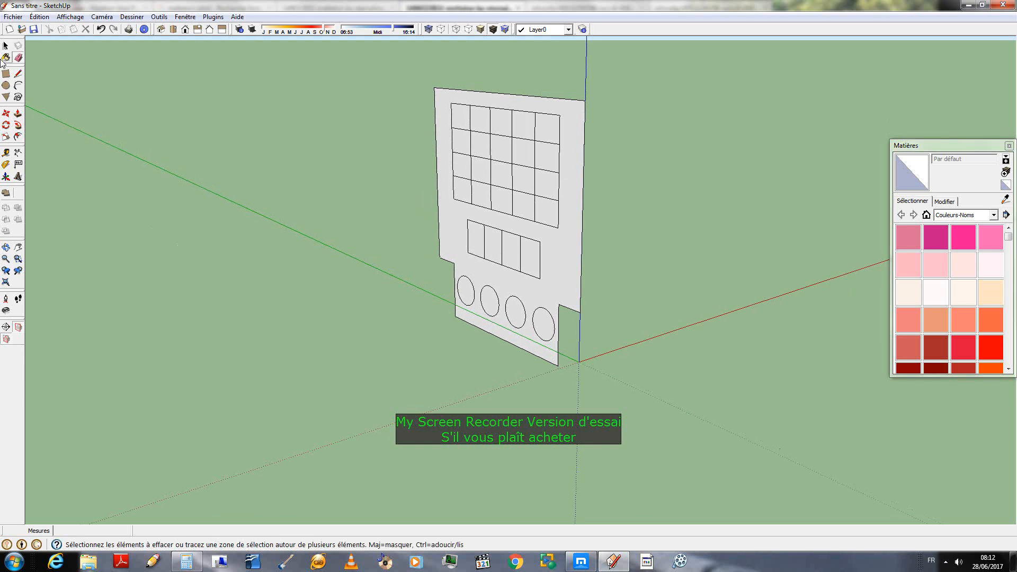
pyautogui.click(17, 113)
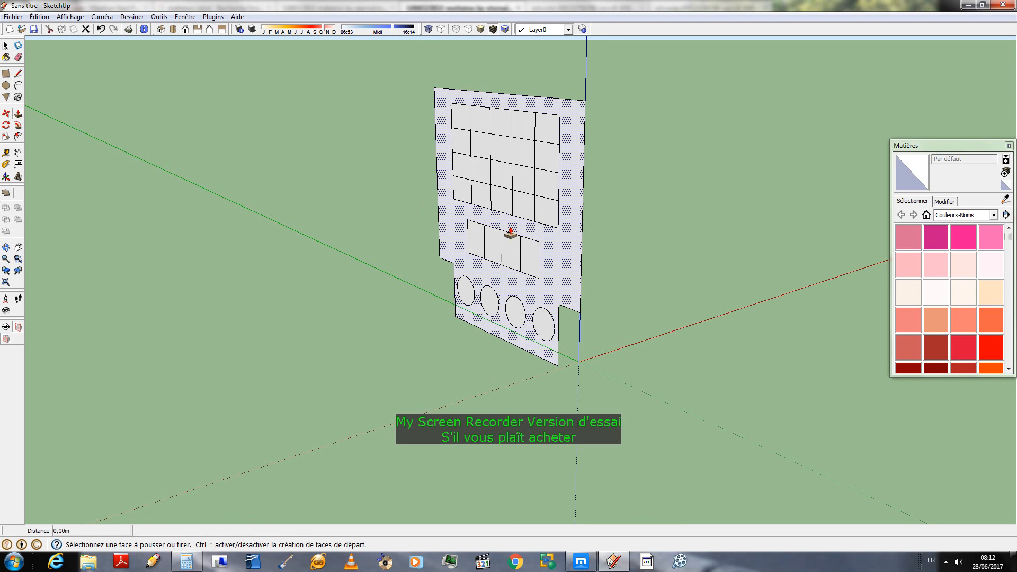
pyautogui.moveTo(641, 236); pyautogui.dragTo(451, 278, button='middle')
pyautogui.click(503, 292)
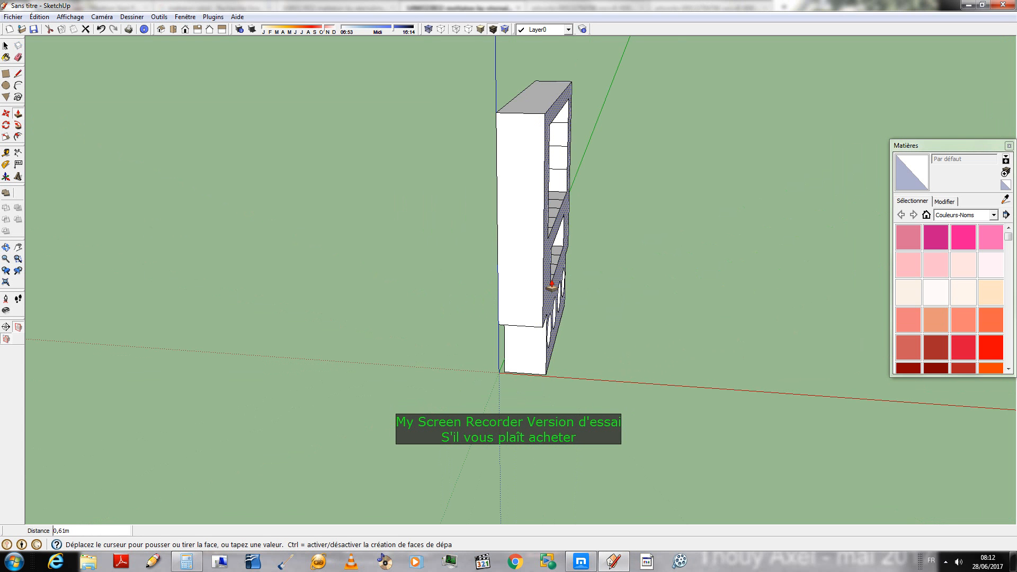
pyautogui.moveTo(551, 286); pyautogui.dragTo(654, 316, button='middle')
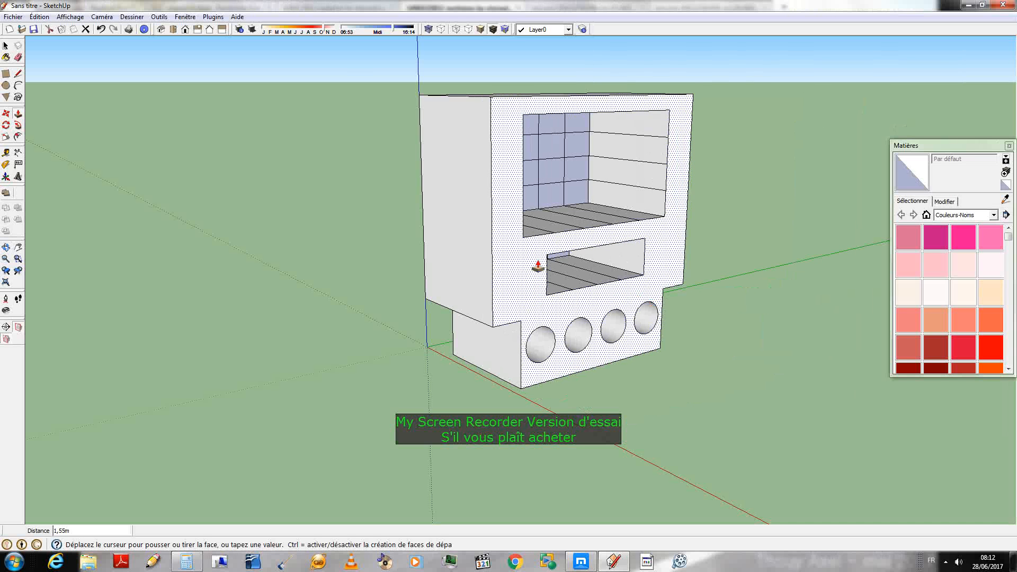
pyautogui.click(538, 266)
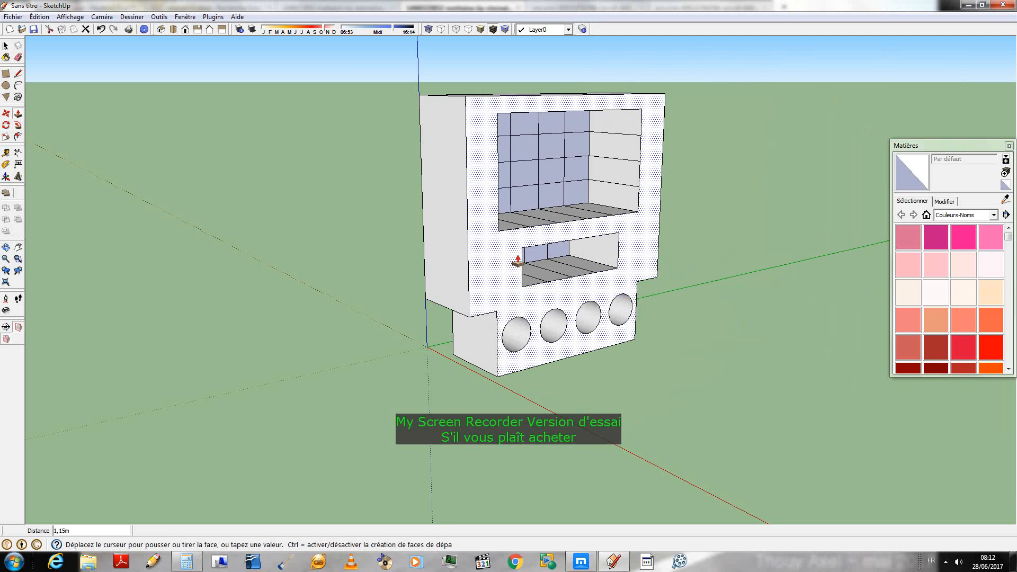
pyautogui.moveTo(517, 256); pyautogui.dragTo(720, 366, button='middle')
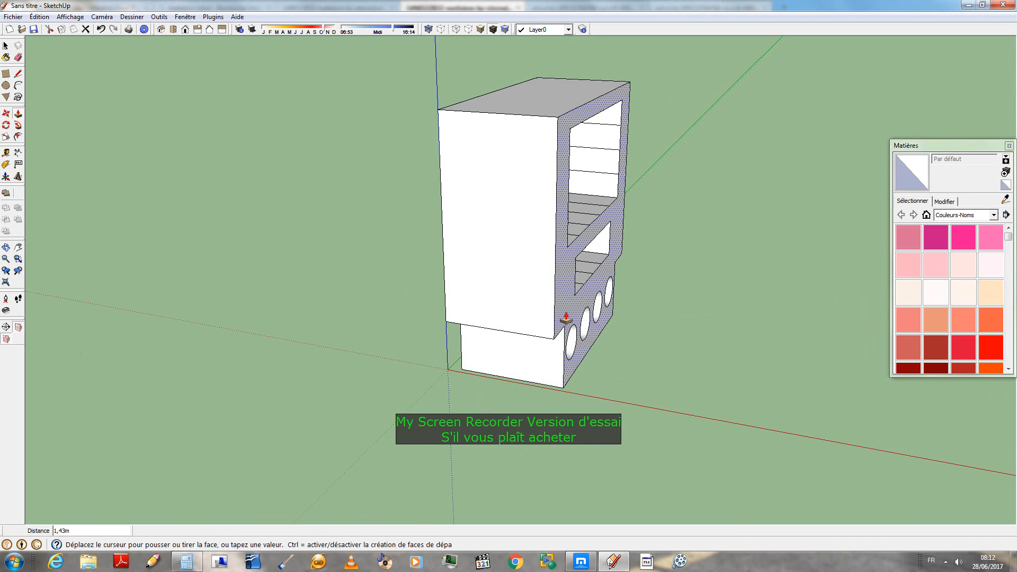
pyautogui.click(566, 318)
# - Cover the screen opening with a 2.48 by 1.38 m rectangle and the smaller display opening with a rectangle between its opposite corners
pyautogui.moveTo(713, 451); pyautogui.dragTo(86, 286, button='middle')
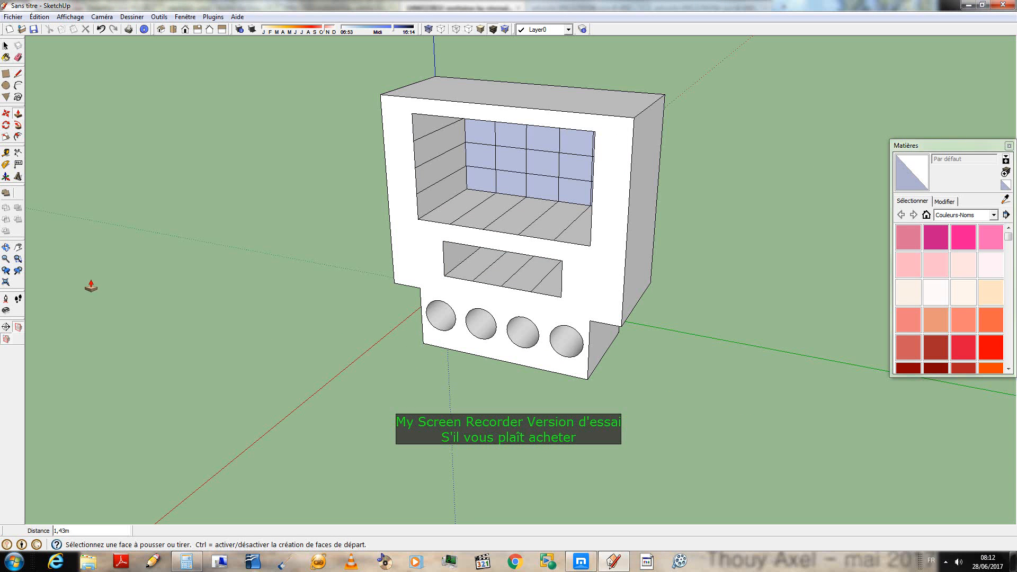
pyautogui.click(7, 75)
pyautogui.click(412, 113)
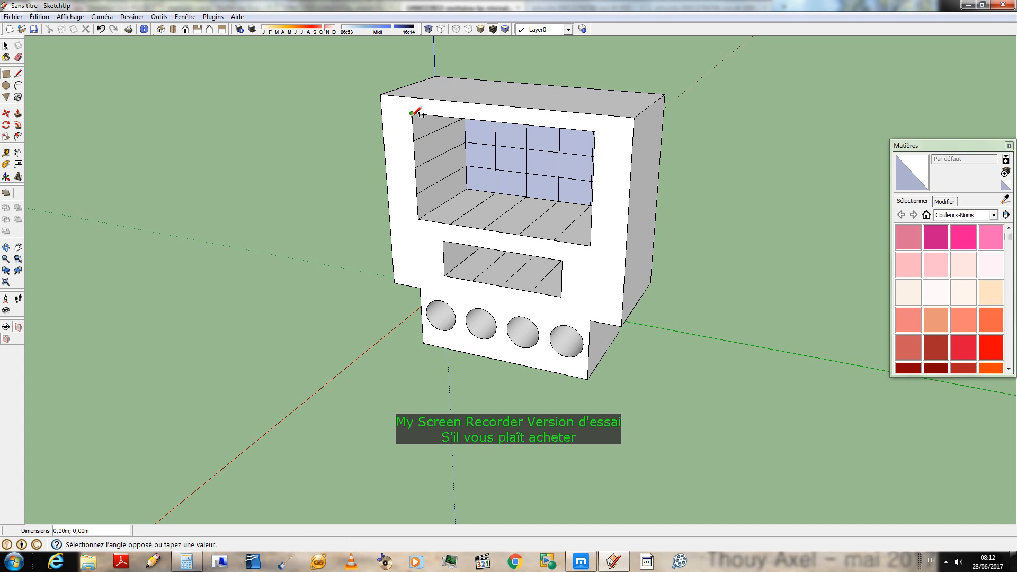
pyautogui.click(593, 244)
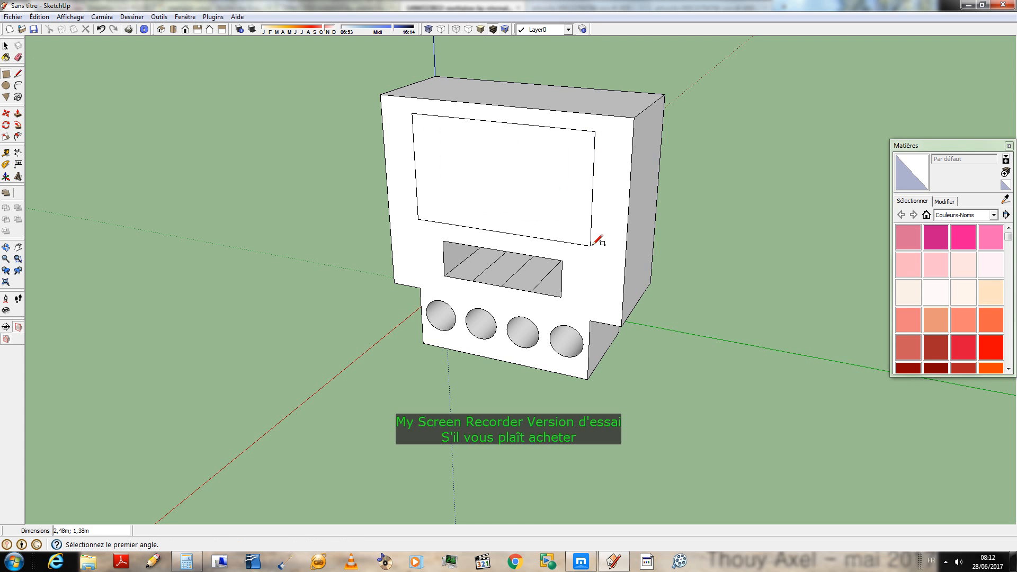
pyautogui.click(563, 260)
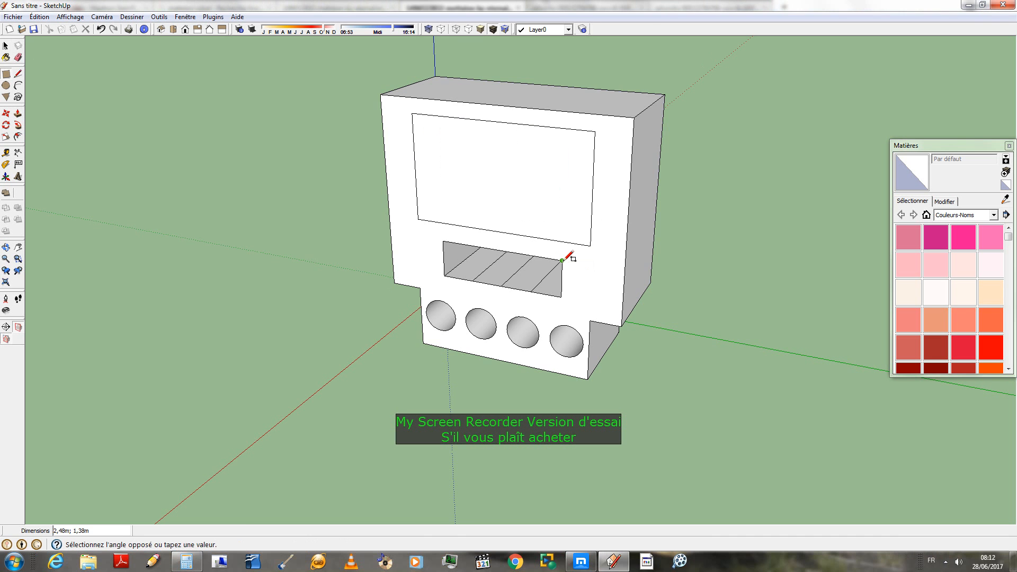
pyautogui.click(445, 276)
# - Draw a horizontal line about 2.33 m long across all four circular openings to close them with faces
pyautogui.moveTo(445, 276)
pyautogui.mouseDown(button='middle')
pyautogui.moveTo(665, 293)
pyautogui.moveTo(662, 304)
pyautogui.mouseUp(button='middle')
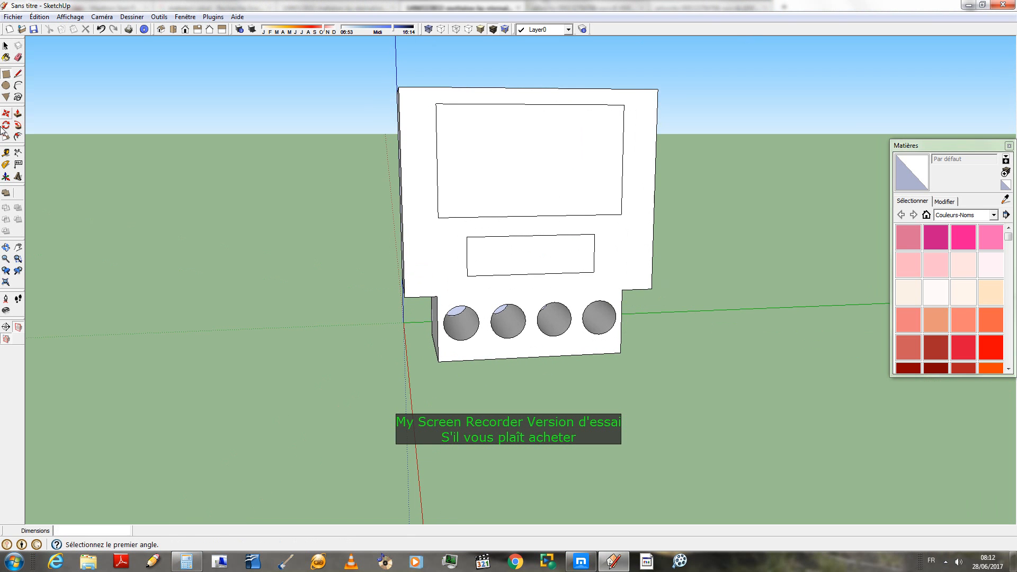
pyautogui.click(18, 73)
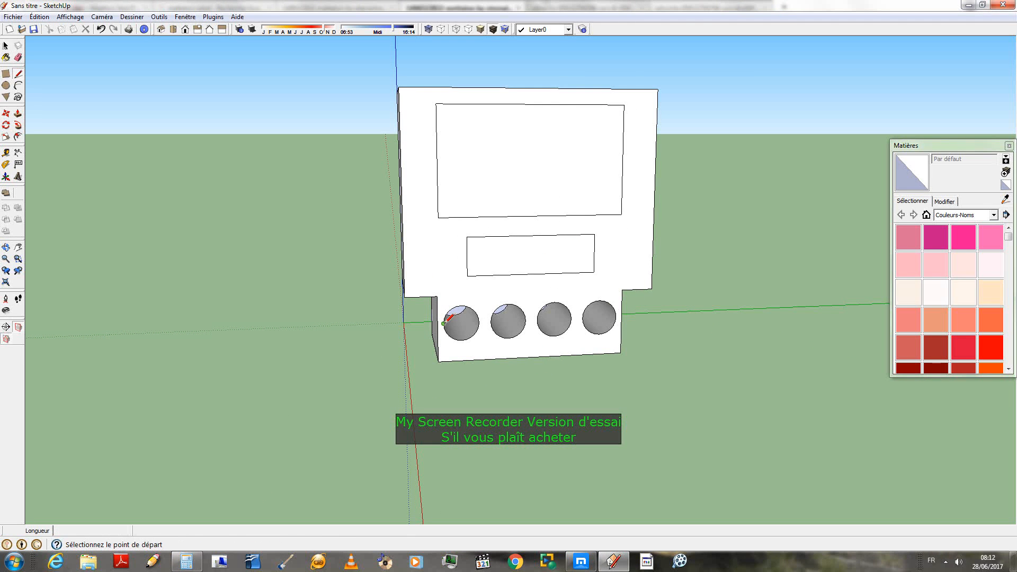
pyautogui.click(444, 322)
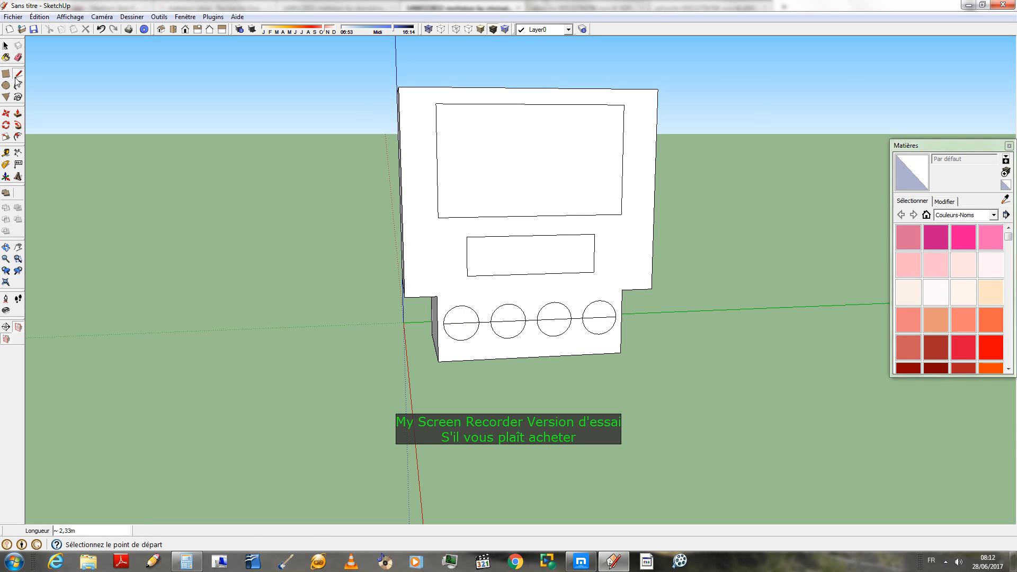
# - Erase the horizontal line inside and between the four circles, keeping the circle outlines
pyautogui.click(18, 57)
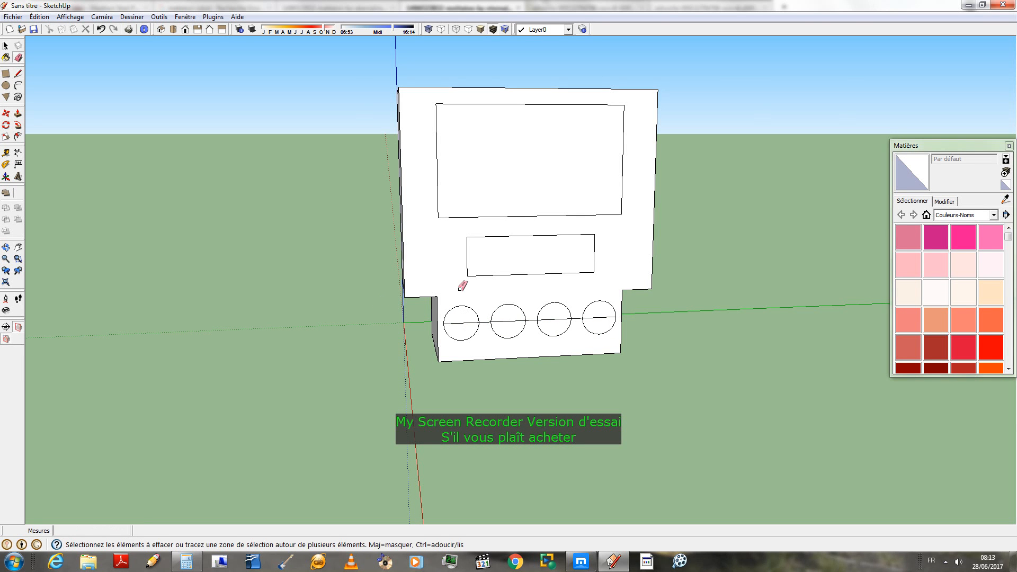
pyautogui.moveTo(466, 316); pyautogui.dragTo(466, 317)
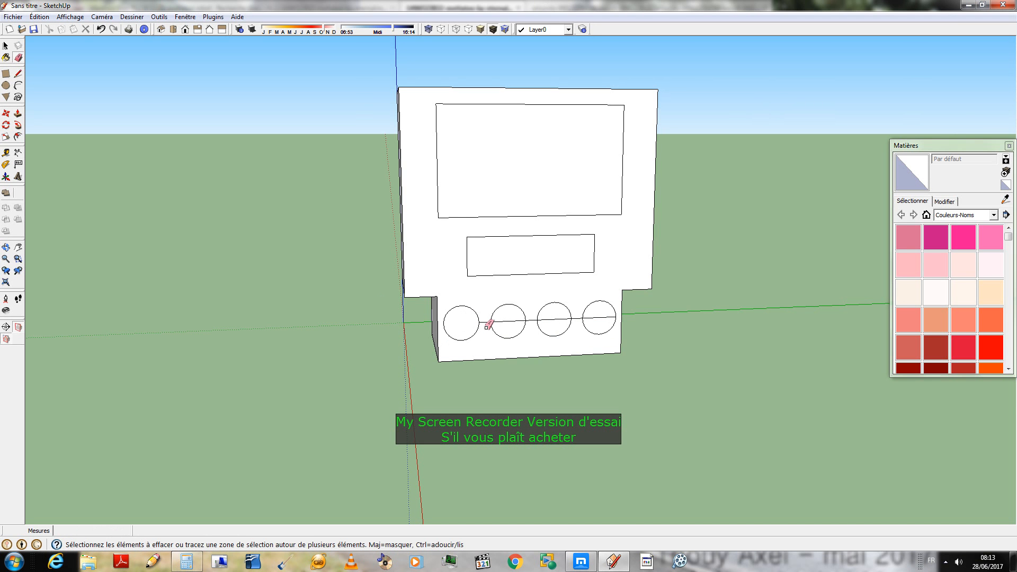
pyautogui.moveTo(511, 318); pyautogui.dragTo(521, 318)
pyautogui.click(532, 320)
pyautogui.click(549, 319)
pyautogui.click(578, 317)
pyautogui.click(588, 317)
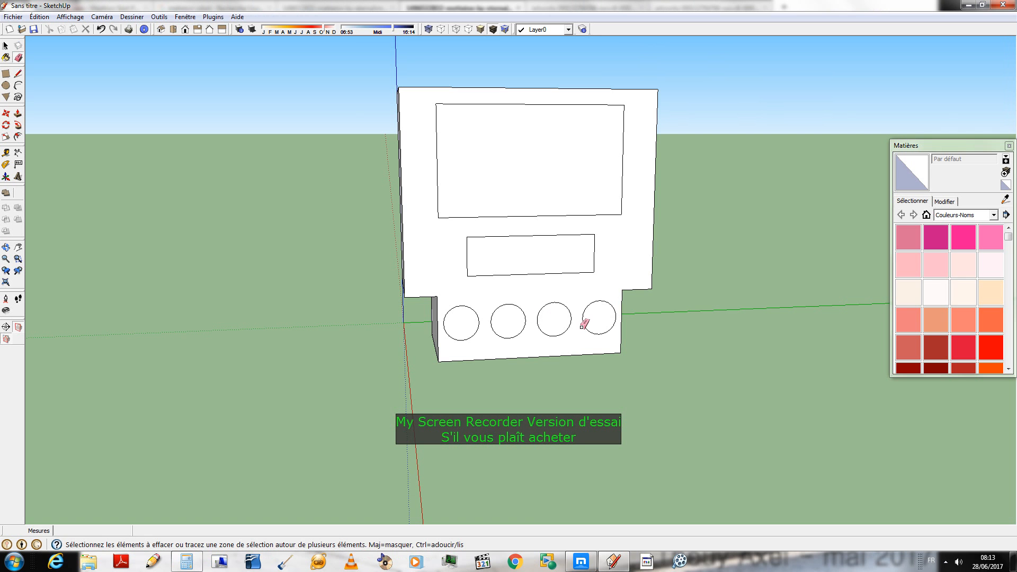
# - Erase the outlines of the four circles, the large screen rectangle and the smaller display rectangle from the body's plain closed face
pyautogui.moveTo(587, 324); pyautogui.dragTo(480, 332)
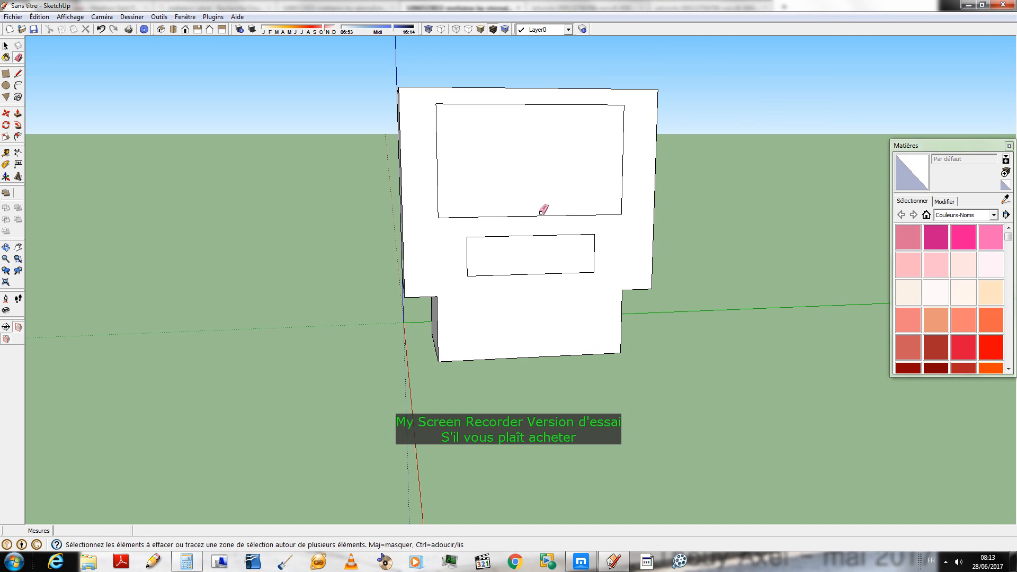
pyautogui.moveTo(540, 212)
pyautogui.mouseDown()
pyautogui.moveTo(551, 213)
pyautogui.moveTo(485, 197)
pyautogui.moveTo(493, 207)
pyautogui.moveTo(463, 220)
pyautogui.moveTo(440, 212)
pyautogui.moveTo(445, 117)
pyautogui.moveTo(471, 104)
pyautogui.moveTo(624, 110)
pyautogui.moveTo(620, 211)
pyautogui.mouseUp()
pyautogui.moveTo(592, 216); pyautogui.dragTo(572, 208)
pyautogui.moveTo(483, 255)
pyautogui.mouseDown()
pyautogui.moveTo(468, 230)
pyautogui.moveTo(467, 254)
pyautogui.moveTo(504, 275)
pyautogui.moveTo(538, 263)
pyautogui.moveTo(563, 275)
pyautogui.moveTo(599, 241)
pyautogui.mouseUp()
pyautogui.moveTo(430, 250)
pyautogui.mouseDown(button='middle')
pyautogui.moveTo(432, 286)
pyautogui.moveTo(390, 331)
pyautogui.moveTo(789, 304)
pyautogui.moveTo(491, 468)
pyautogui.moveTo(602, 320)
pyautogui.moveTo(615, 343)
pyautogui.mouseUp(button='middle')
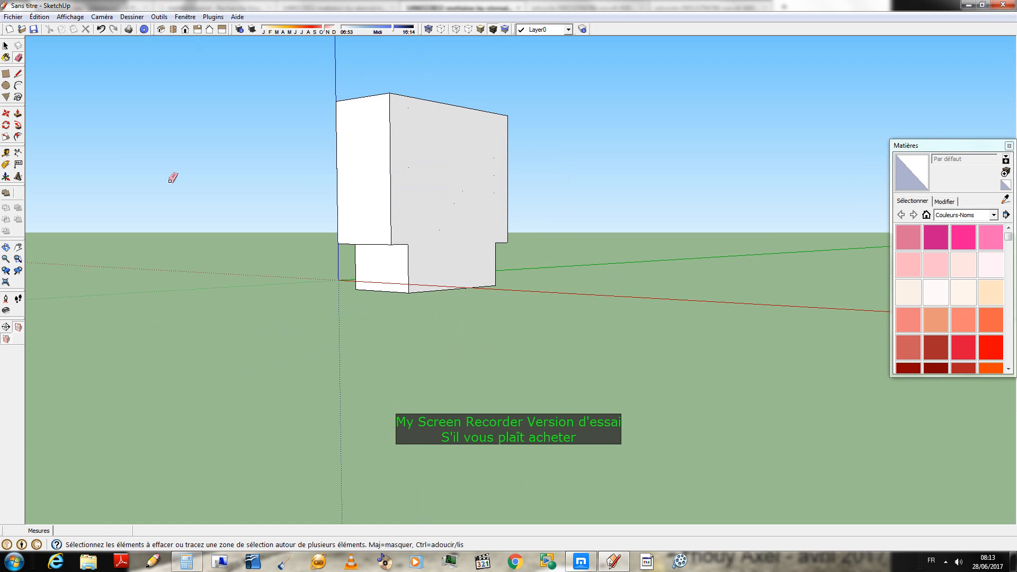
# - Erase the small stray edge fragments left on the body's back face
pyautogui.moveTo(173, 175)
pyautogui.mouseDown(button='middle')
pyautogui.moveTo(229, 236)
pyautogui.moveTo(501, 256)
pyautogui.mouseUp(button='middle')
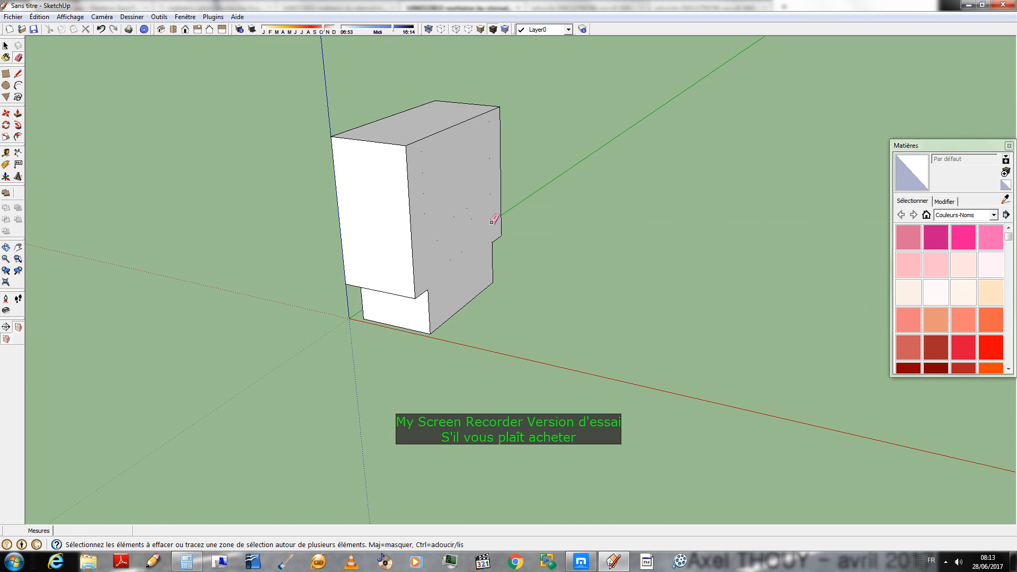
pyautogui.click(468, 207)
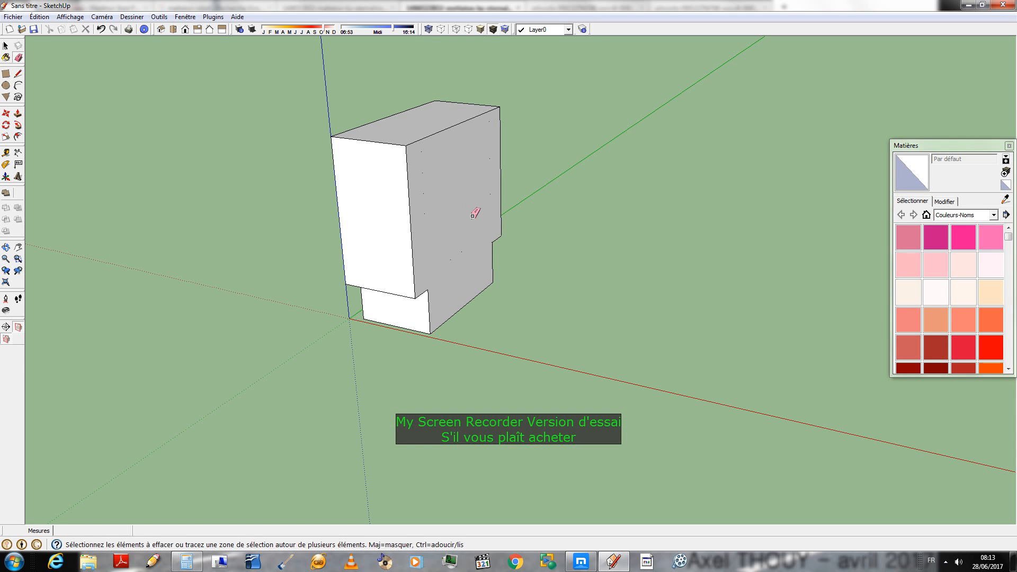
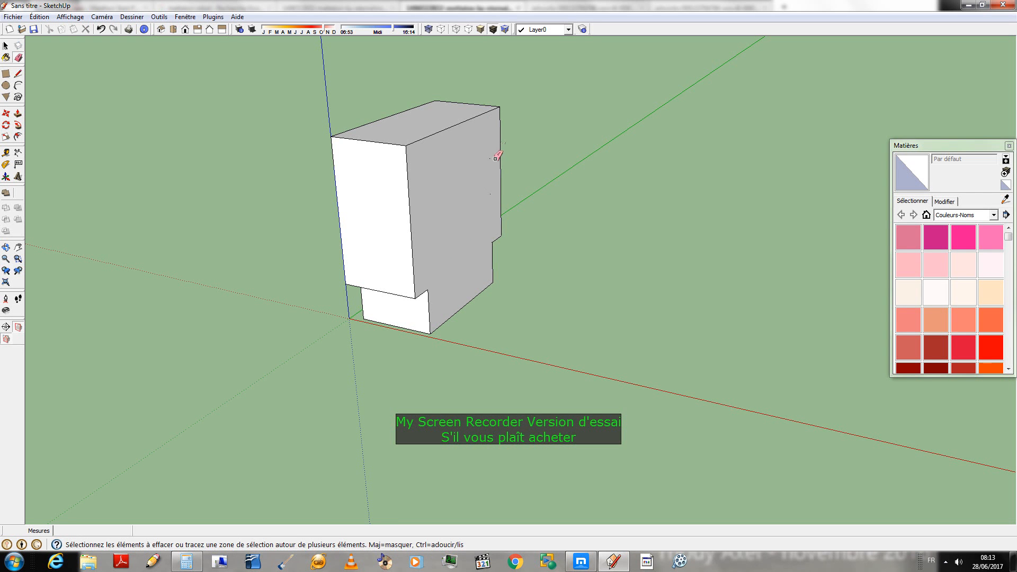
pyautogui.click(491, 194)
pyautogui.scroll(-5, 336, 192)
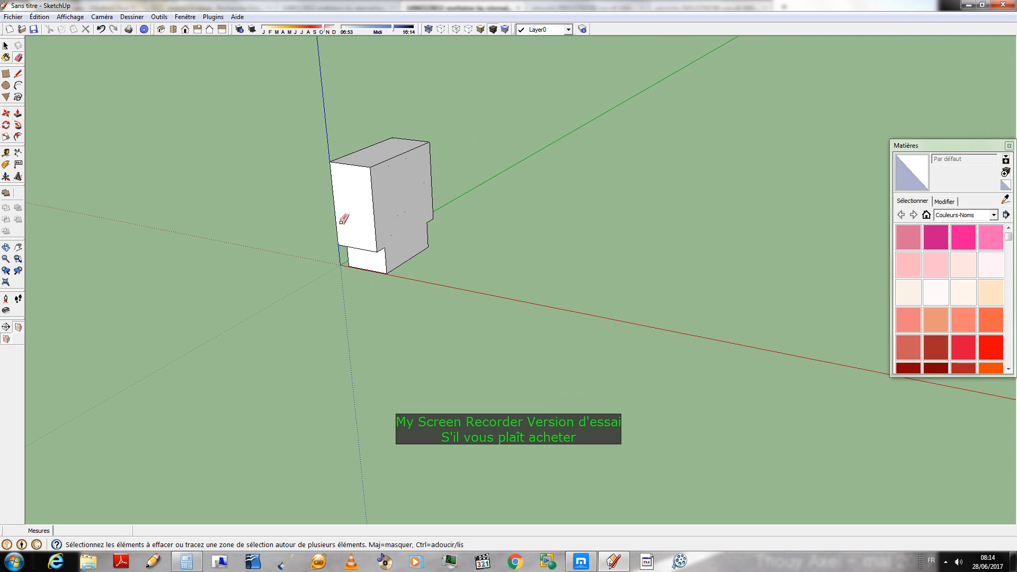
# - After checking the arm height in the Mettaton reference image, draw two horizontal 1.43 m lines across the lower half of the upper side face
pyautogui.moveTo(345, 219)
pyautogui.mouseDown(button='middle')
pyautogui.moveTo(575, 224)
pyautogui.moveTo(484, 344)
pyautogui.moveTo(481, 221)
pyautogui.moveTo(552, 229)
pyautogui.mouseUp(button='middle')
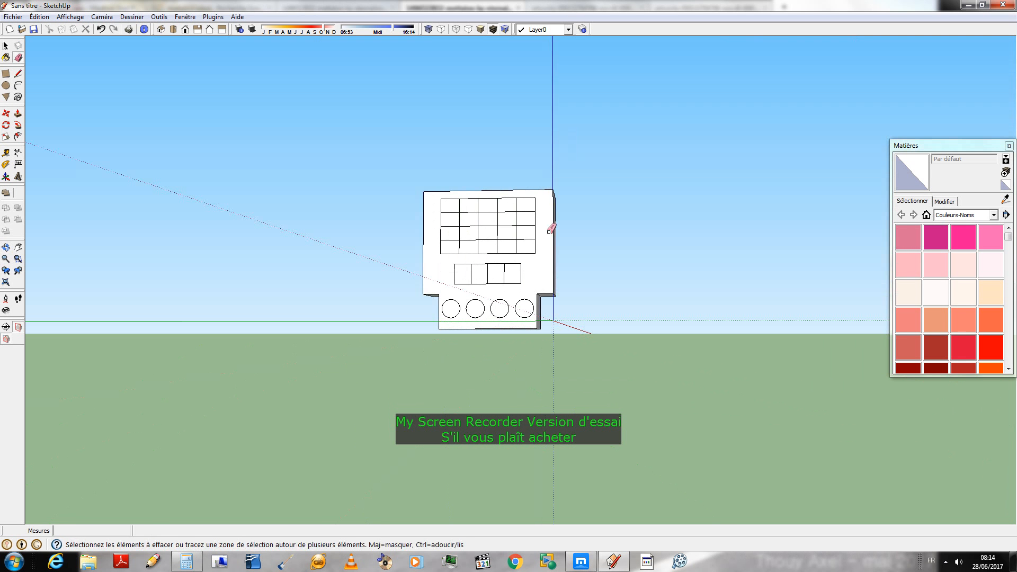
pyautogui.moveTo(367, 251)
pyautogui.mouseDown(button='middle')
pyautogui.moveTo(613, 352)
pyautogui.moveTo(609, 288)
pyautogui.moveTo(582, 292)
pyautogui.moveTo(518, 316)
pyautogui.moveTo(323, 434)
pyautogui.moveTo(531, 410)
pyautogui.moveTo(522, 316)
pyautogui.moveTo(337, 302)
pyautogui.mouseUp(button='middle')
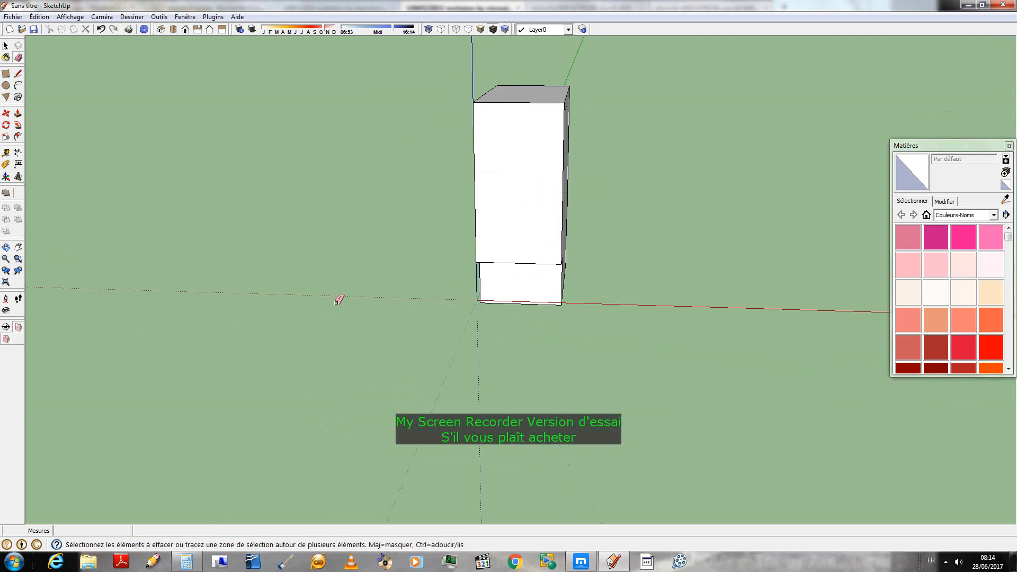
pyautogui.click(18, 73)
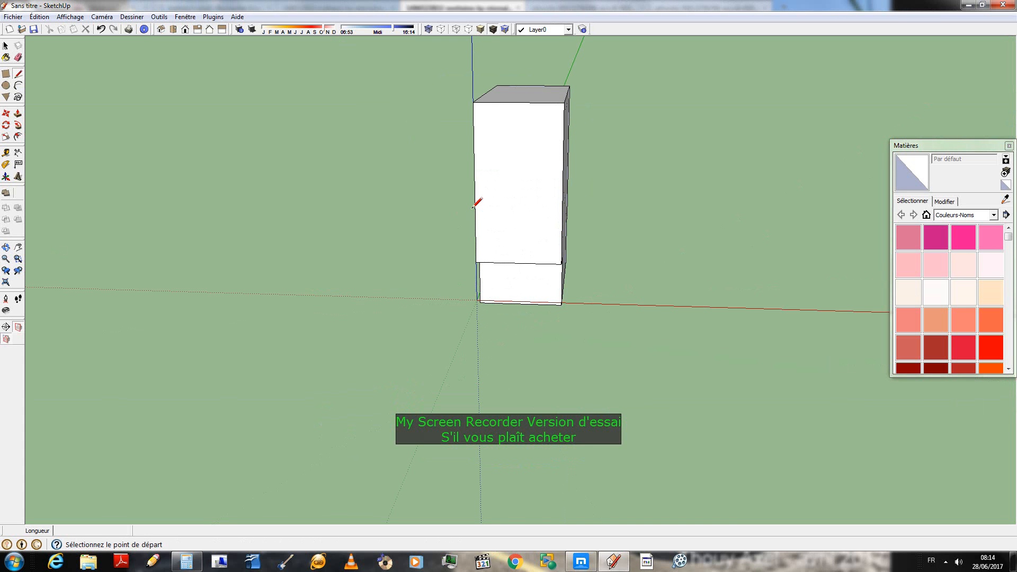
pyautogui.moveTo(476, 213); pyautogui.dragTo(727, 198, button='middle')
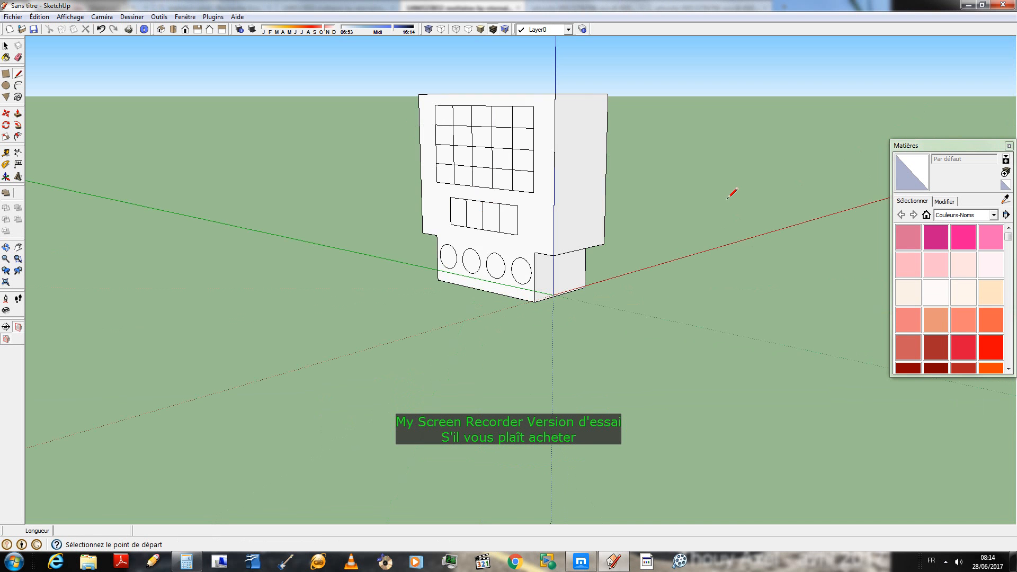
pyautogui.click(581, 564)
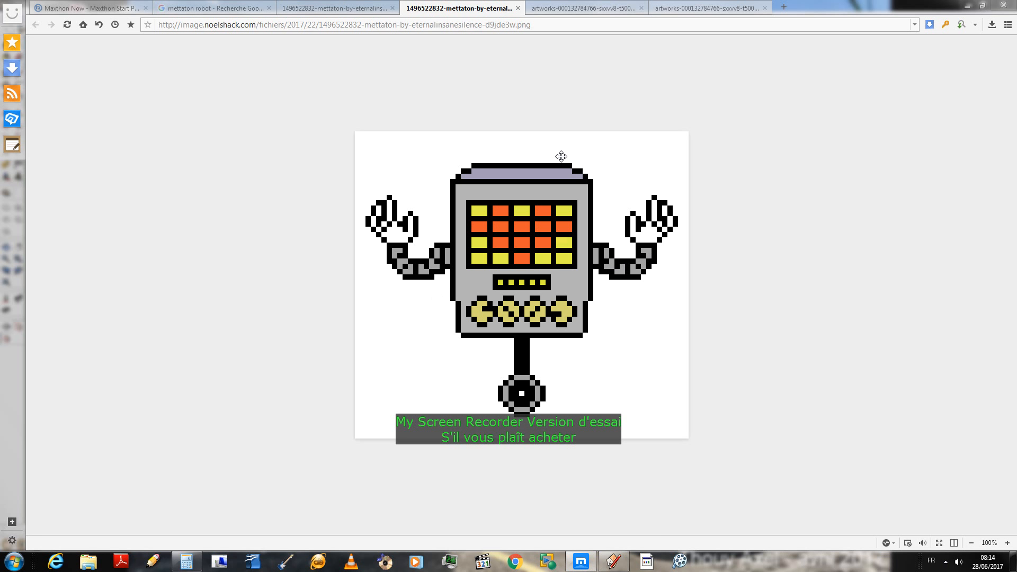
pyautogui.click(612, 562)
pyautogui.moveTo(683, 175); pyautogui.dragTo(628, 190, button='middle')
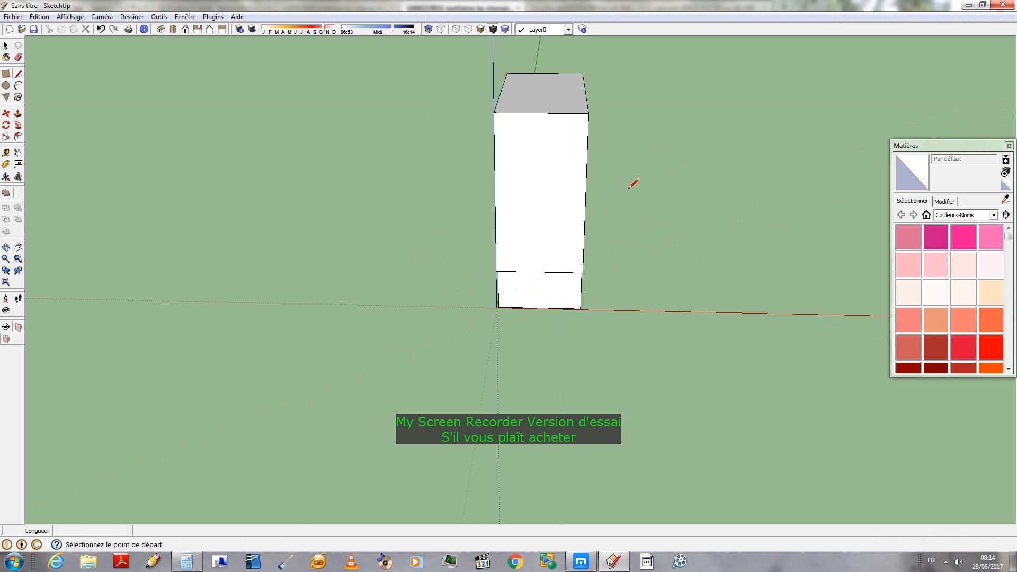
pyautogui.click(494, 195)
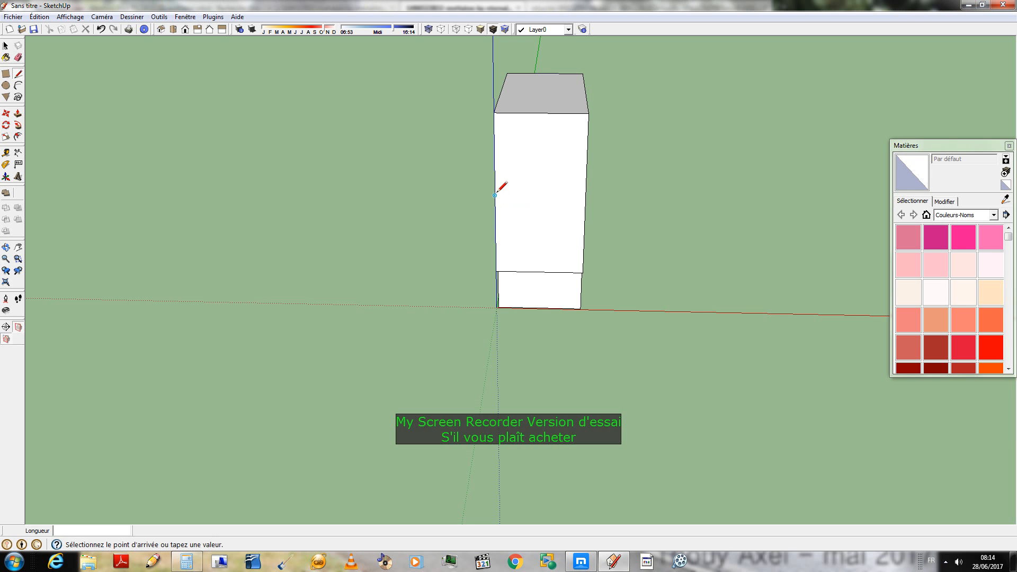
pyautogui.click(586, 196)
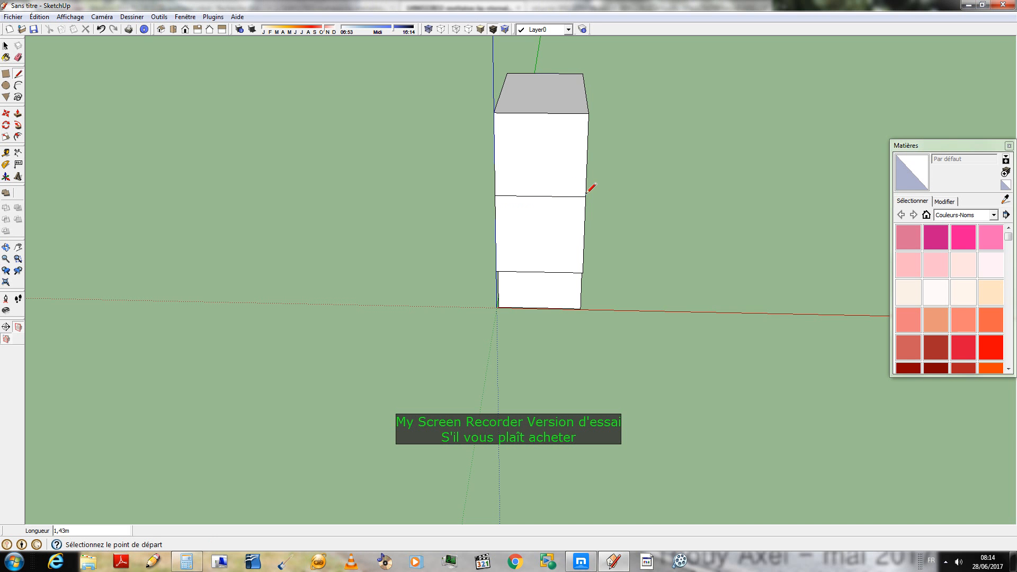
pyautogui.click(495, 233)
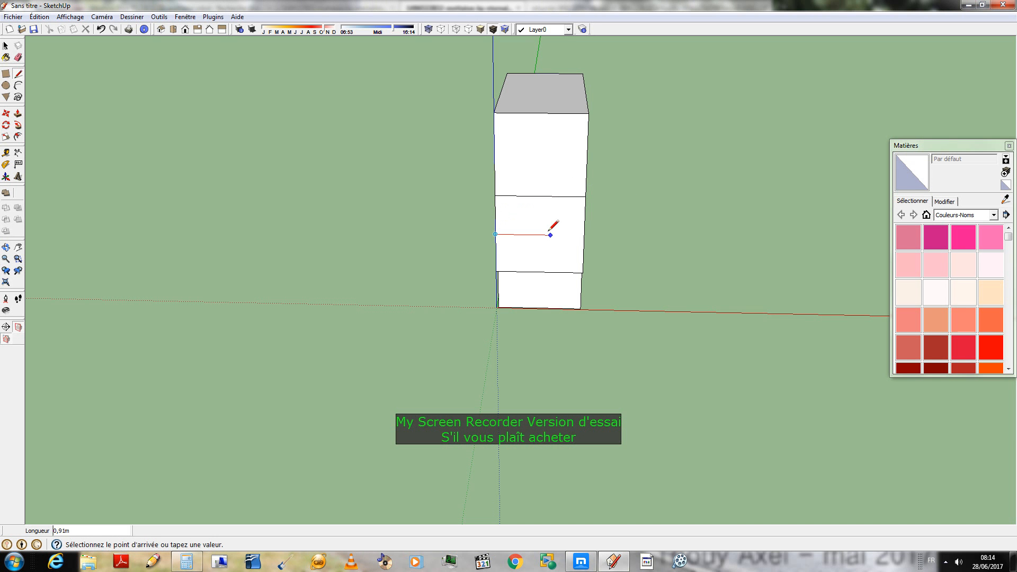
pyautogui.click(585, 235)
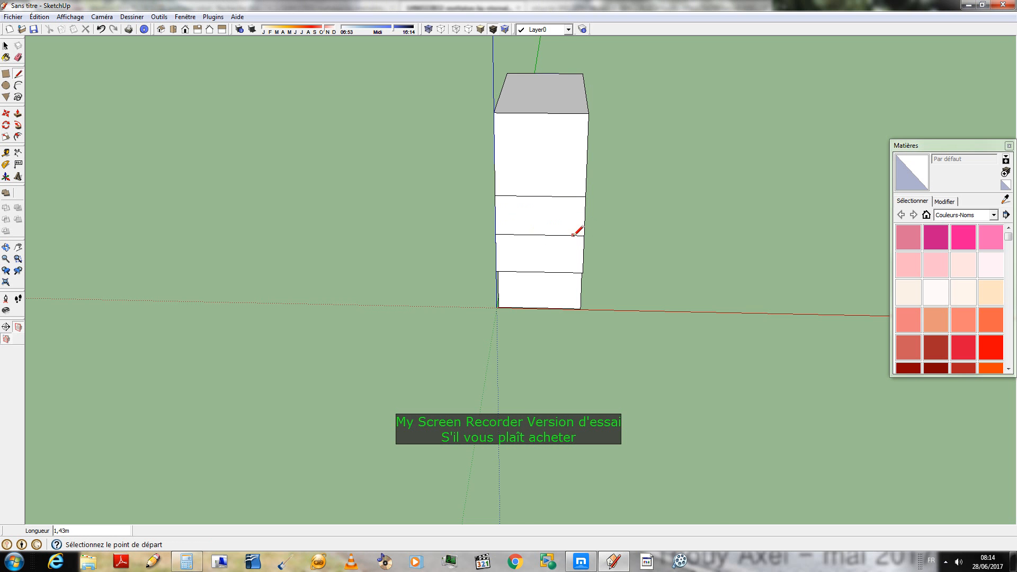
# - Draw a vertical line about 1.31 m long through the middle of the side face, from the upper horizontal line to the upper block's bottom edge
pyautogui.moveTo(570, 239); pyautogui.dragTo(486, 181, button='middle')
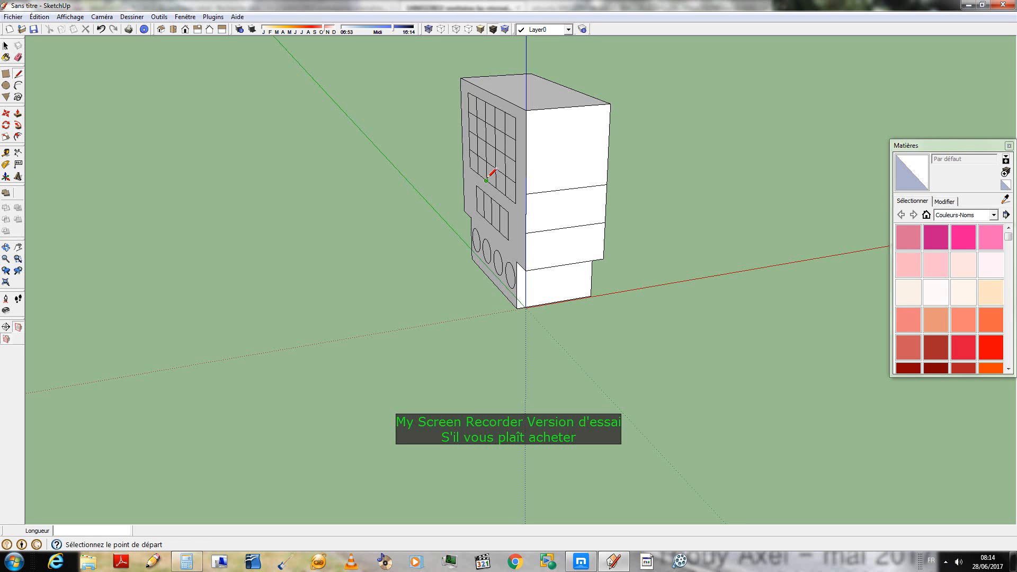
pyautogui.click(567, 188)
pyautogui.click(565, 263)
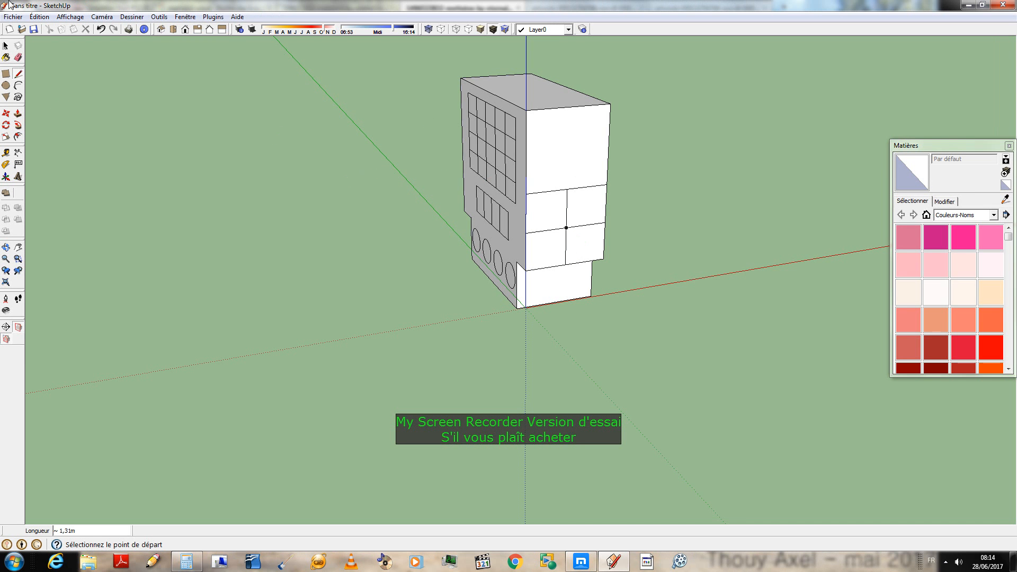
# - Draw a circle of about 0.36 m radius on the side face, centred where the construction lines cross
pyautogui.click(7, 86)
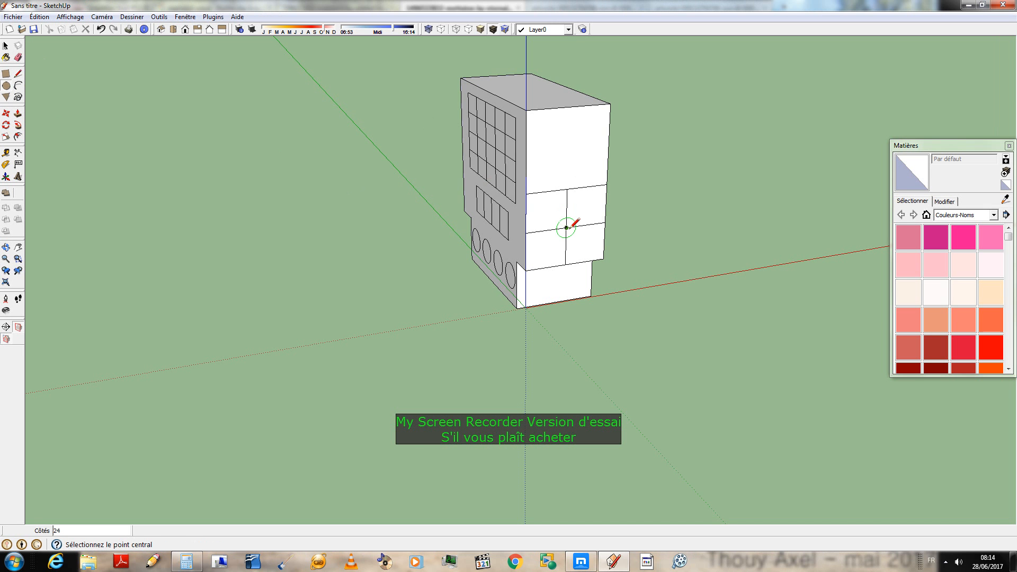
pyautogui.click(567, 225)
pyautogui.moveTo(588, 218); pyautogui.dragTo(530, 191, button='middle')
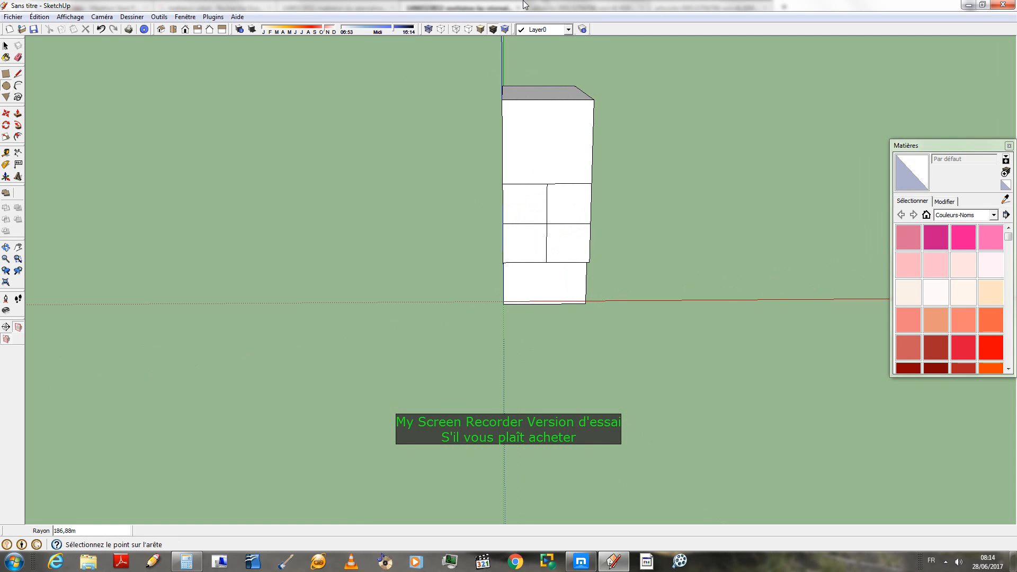
pyautogui.moveTo(572, 159)
pyautogui.mouseDown(button='middle')
pyautogui.moveTo(579, 150)
pyautogui.moveTo(551, 175)
pyautogui.mouseUp(button='middle')
pyautogui.click(538, 213)
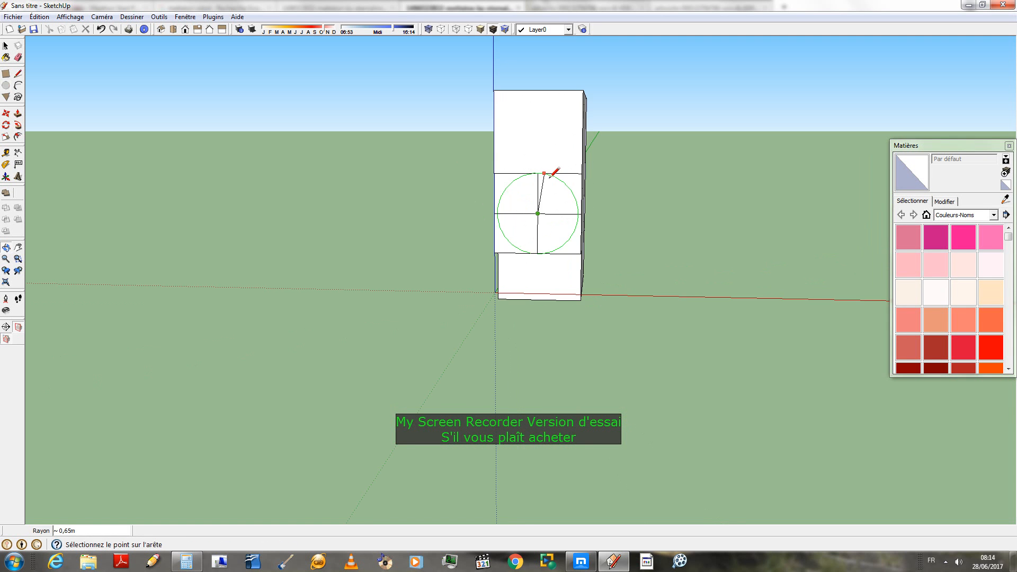
pyautogui.click(562, 211)
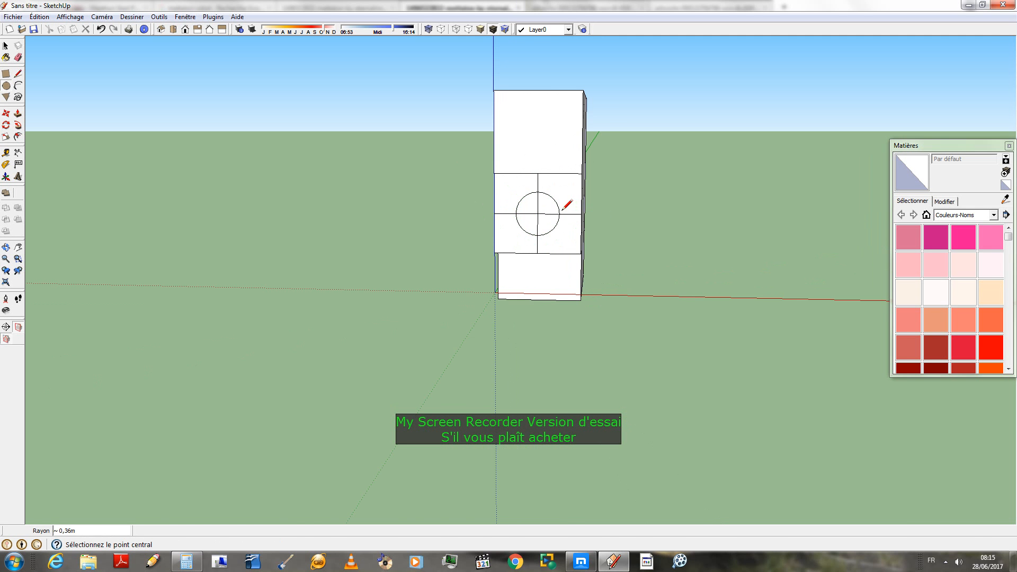
# - Erase the horizontal and vertical construction lines inside and around the side circle, keeping only its outline
pyautogui.moveTo(567, 205); pyautogui.dragTo(776, 254, button='middle')
pyautogui.press('e')
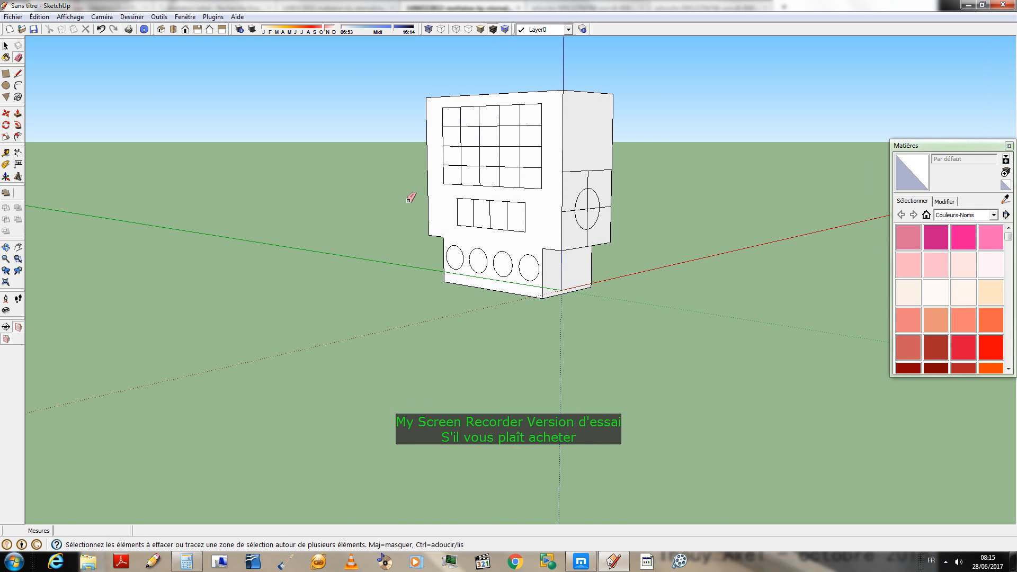
pyautogui.moveTo(592, 211)
pyautogui.mouseDown()
pyautogui.moveTo(570, 206)
pyautogui.moveTo(588, 242)
pyautogui.mouseUp()
pyautogui.click(588, 242)
pyautogui.click(607, 206)
pyautogui.click(589, 182)
pyautogui.click(589, 171)
pyautogui.scroll(-2, 563, 249)
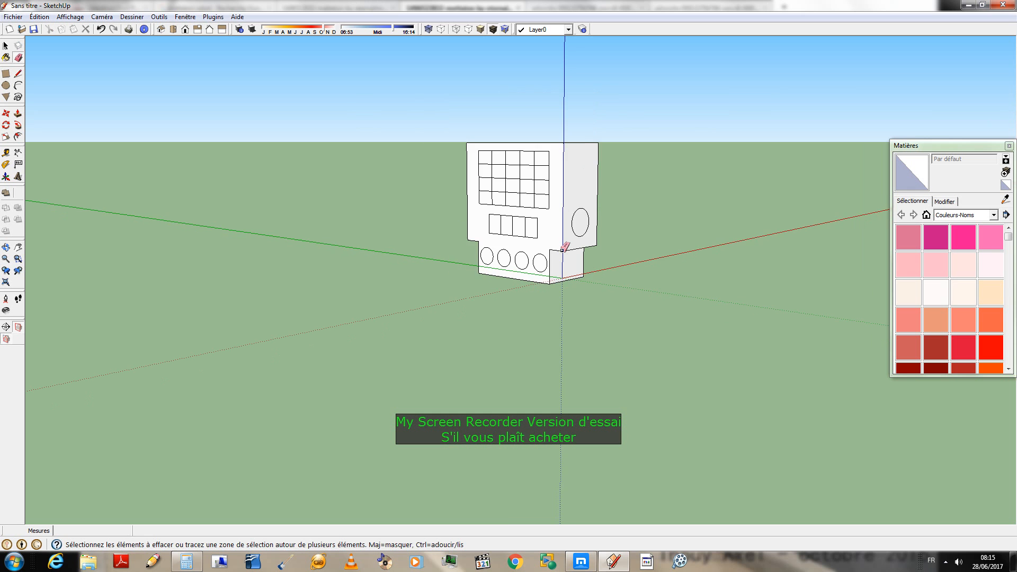
# - Try to copy the side circle's face 3.31 m across to the opposite side of the body, using the upper block's bottom corner as base point
pyautogui.moveTo(563, 249); pyautogui.dragTo(920, 334, button='middle')
pyautogui.moveTo(450, 316); pyautogui.dragTo(730, 344, button='middle')
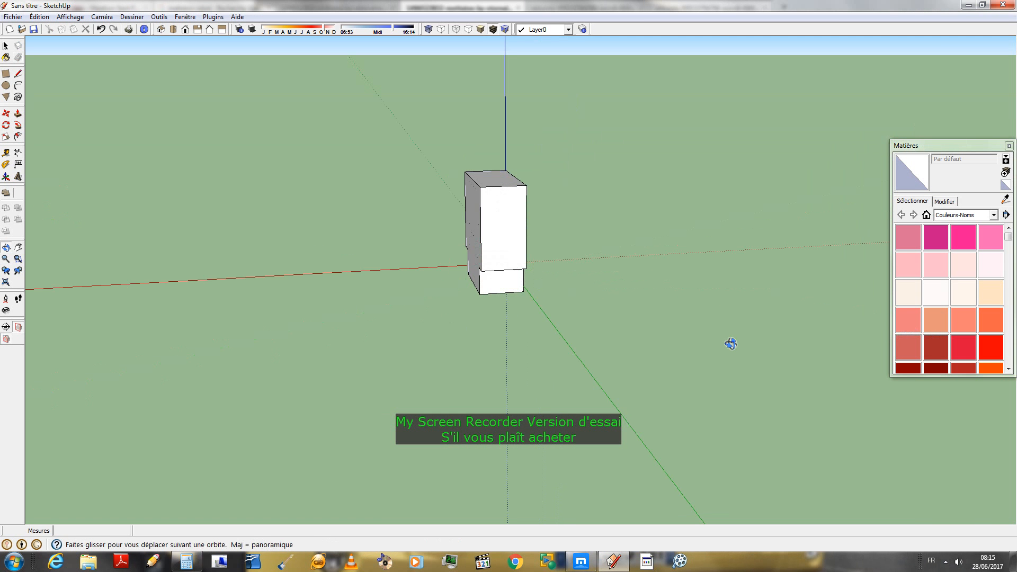
pyautogui.moveTo(511, 230); pyautogui.dragTo(5, 341, button='middle')
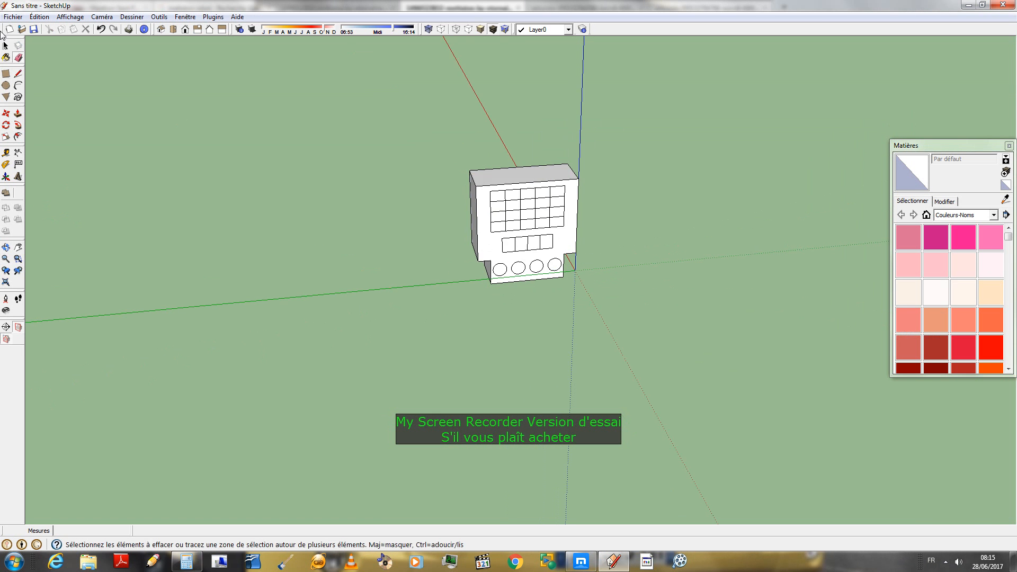
pyautogui.click(6, 46)
pyautogui.moveTo(403, 275); pyautogui.dragTo(501, 275, button='middle')
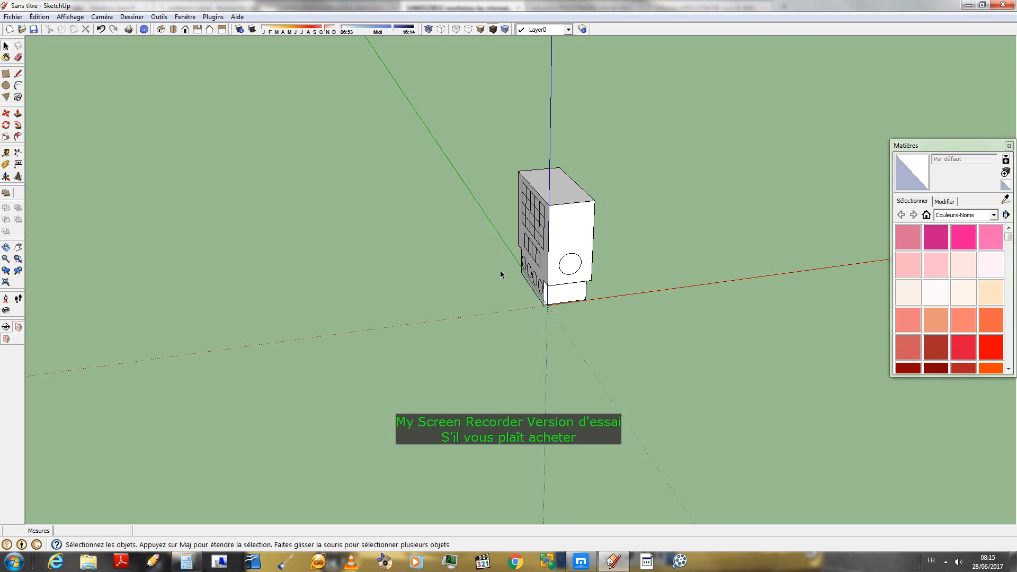
pyautogui.click(577, 255)
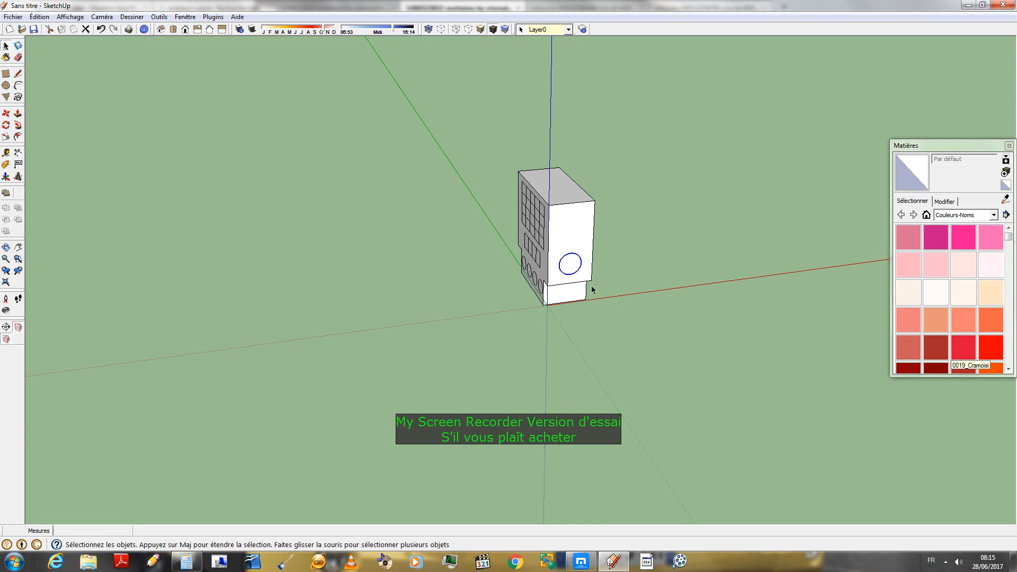
pyautogui.click(570, 264)
pyautogui.click(5, 114)
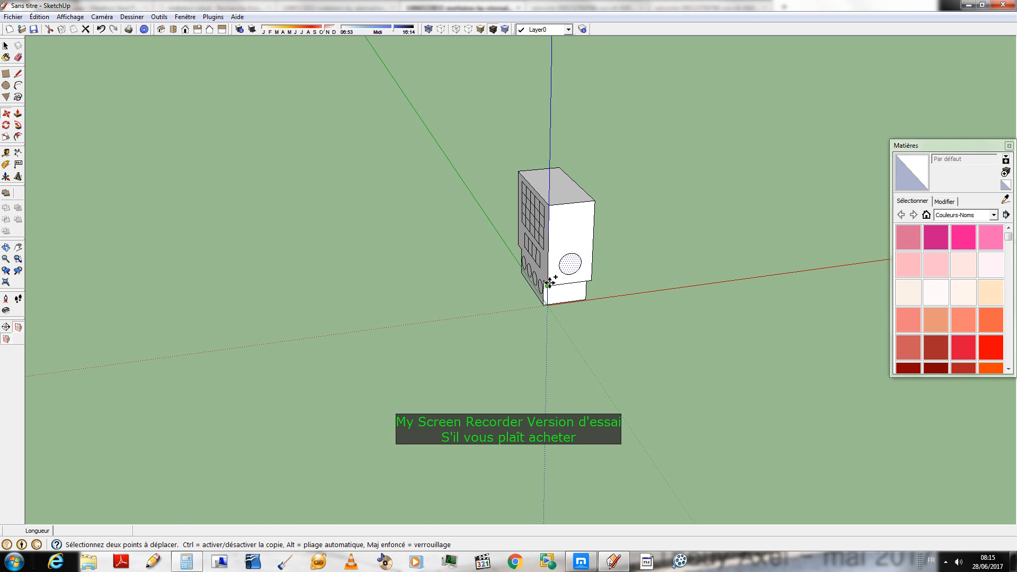
pyautogui.click(548, 285)
pyautogui.moveTo(548, 285); pyautogui.dragTo(477, 287, button='middle')
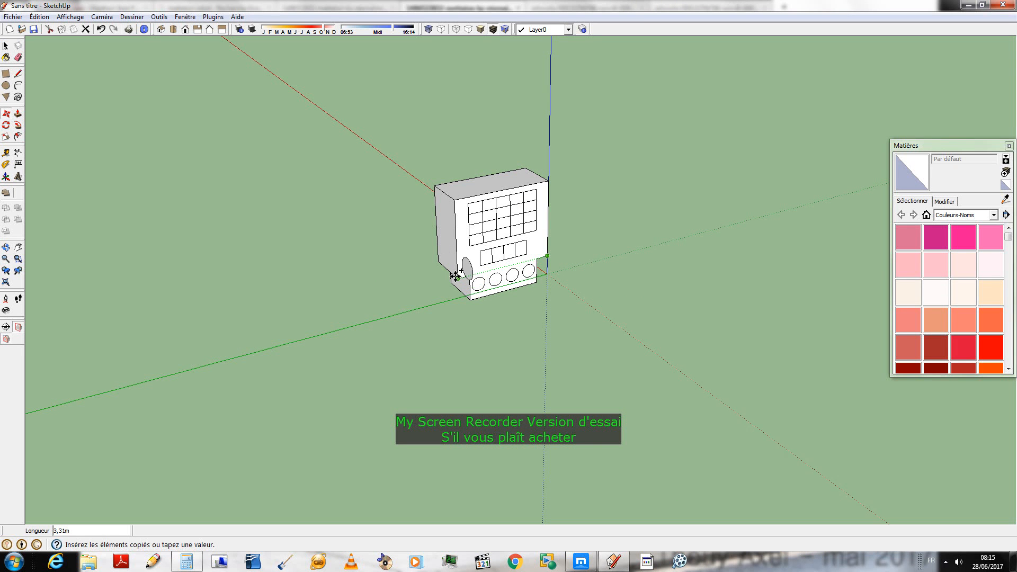
pyautogui.moveTo(455, 276); pyautogui.dragTo(520, 291, button='middle')
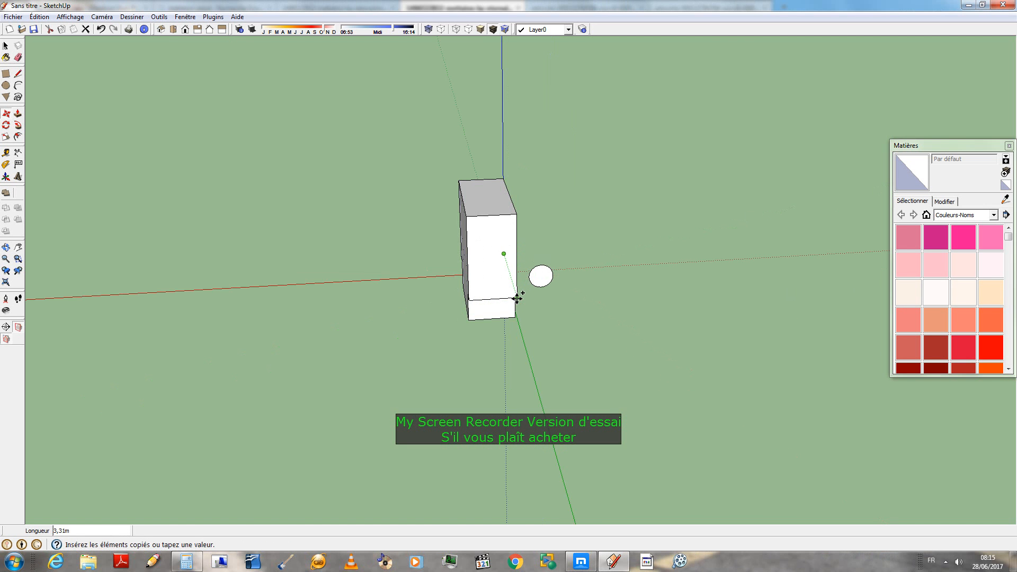
pyautogui.moveTo(700, 404); pyautogui.dragTo(7, 96, button='middle')
pyautogui.click(6, 48)
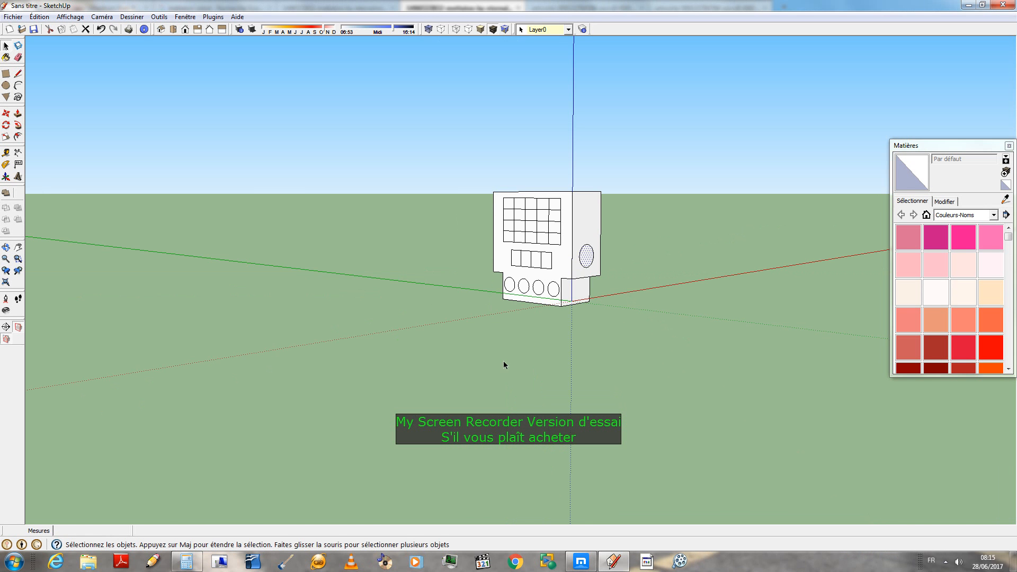
# - Draw a horizontal line about 1.43 m long across the opposite side face, between the midpoints of the upper block's vertical edges
pyautogui.click(503, 361)
pyautogui.moveTo(348, 307); pyautogui.dragTo(392, 339, button='middle')
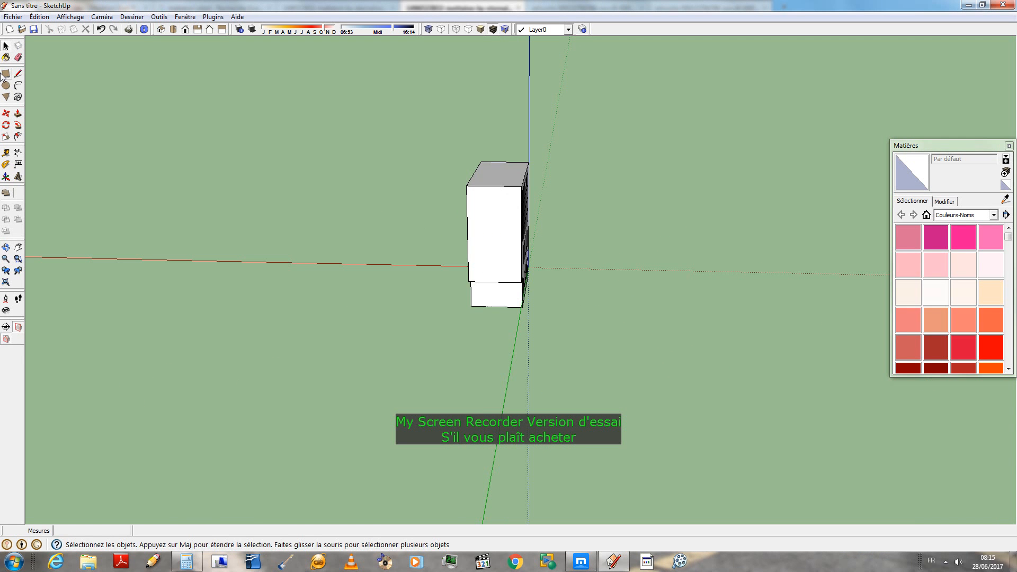
pyautogui.click(18, 74)
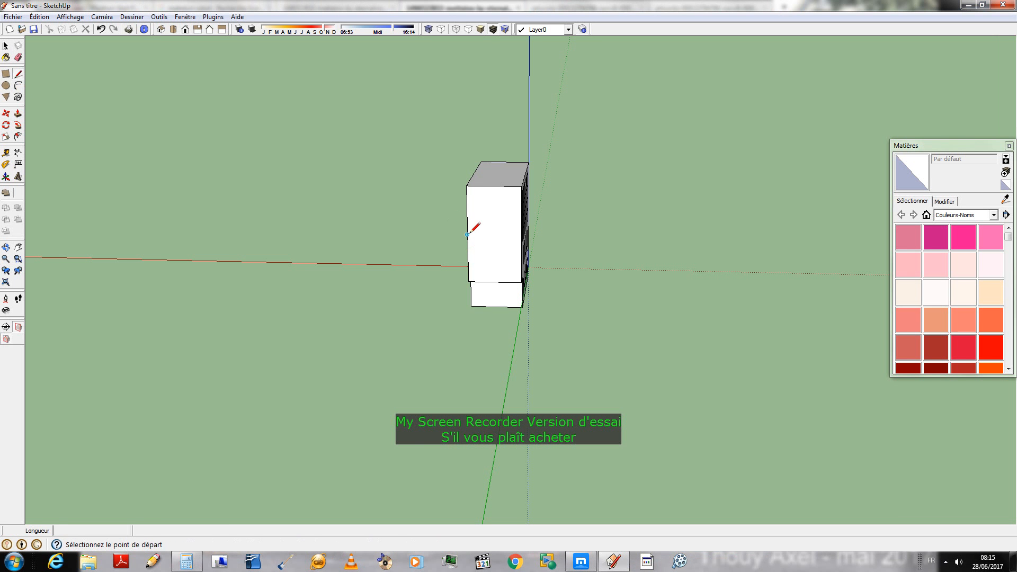
pyautogui.click(467, 234)
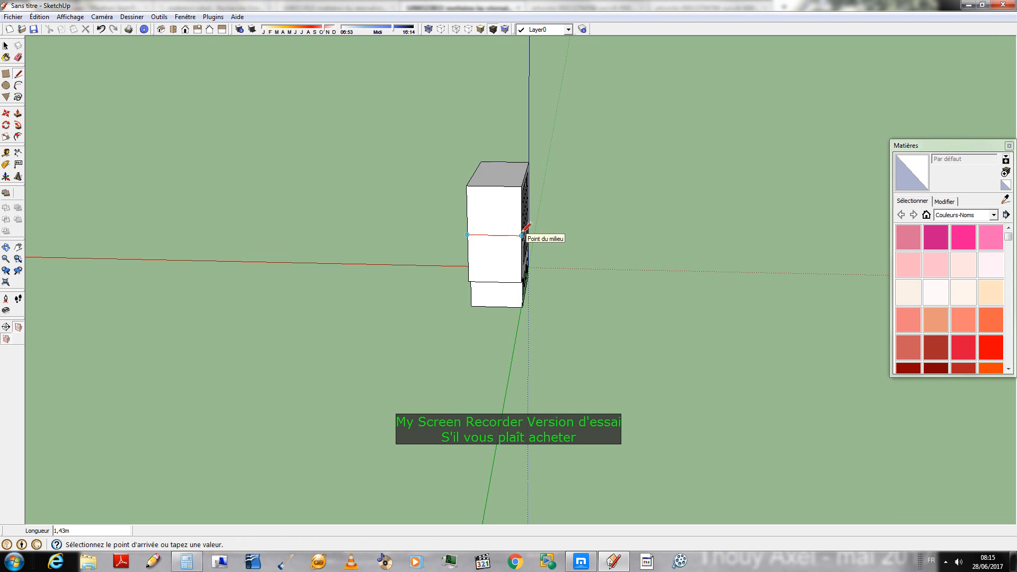
pyautogui.click(516, 234)
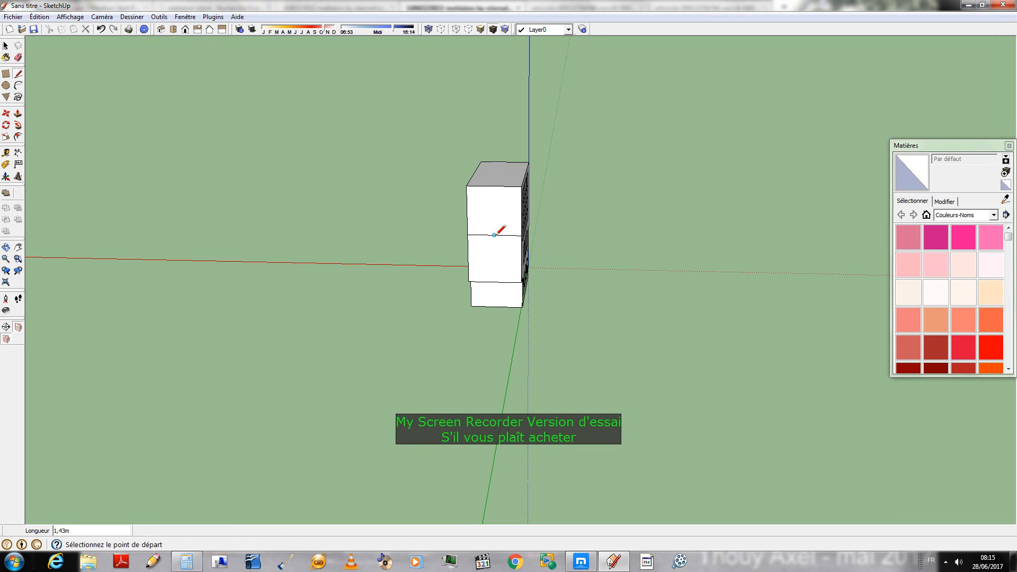
# - Draw a vertical line from the horizontal line's midpoint to the upper block's bottom edge and a second horizontal line halfway down it
pyautogui.click(495, 235)
pyautogui.click(494, 282)
pyautogui.click(521, 260)
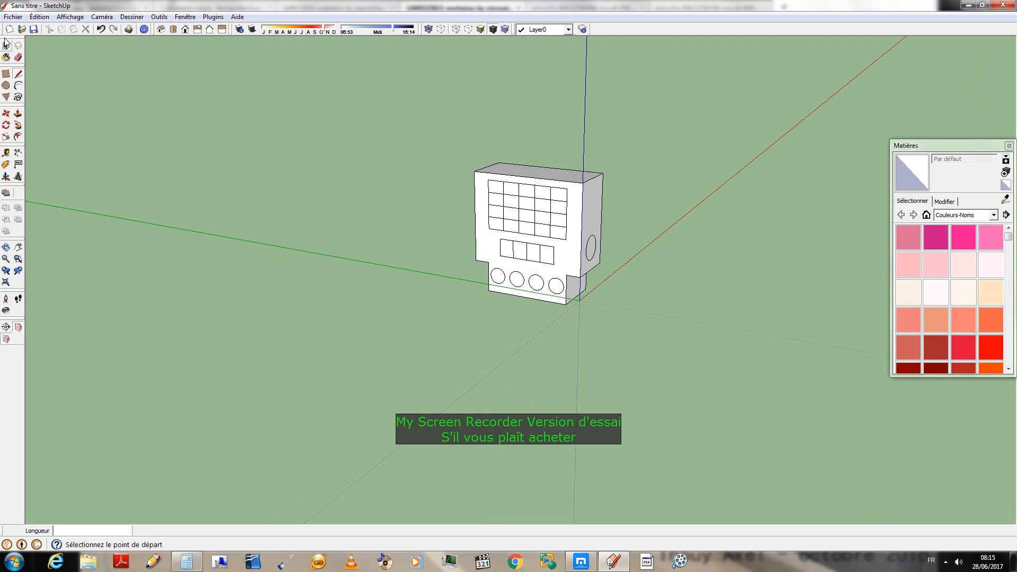
# - Copy the side circle's face 3.31 m across to the opposite side face, using the upper block's bottom corner as base point
pyautogui.click(5, 55)
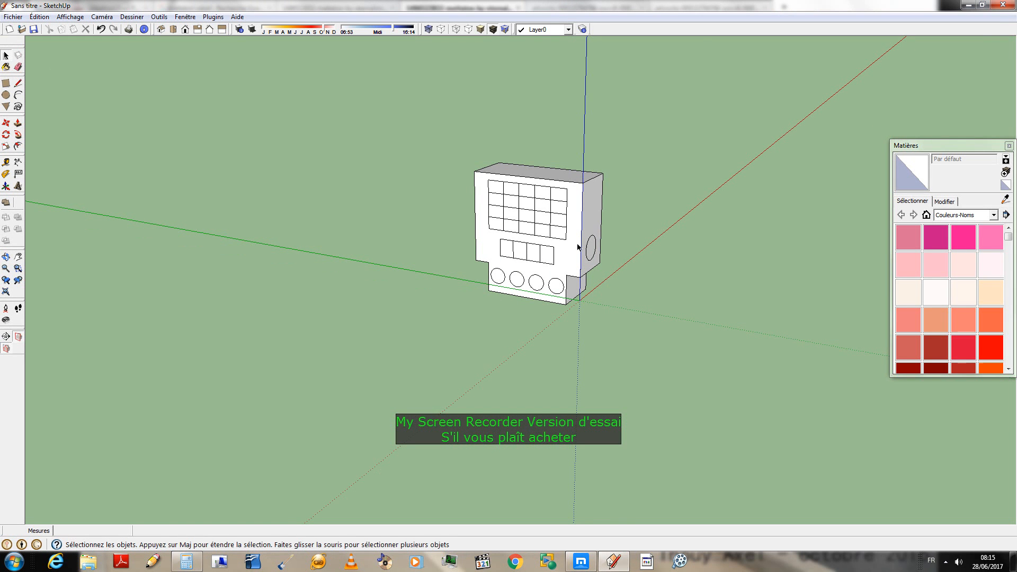
pyautogui.click(587, 248)
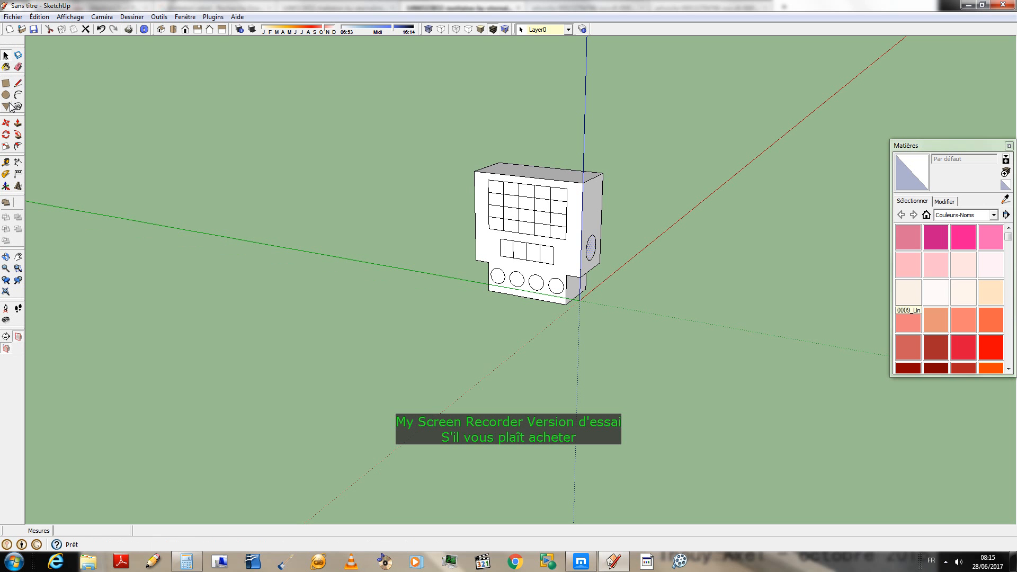
pyautogui.click(6, 125)
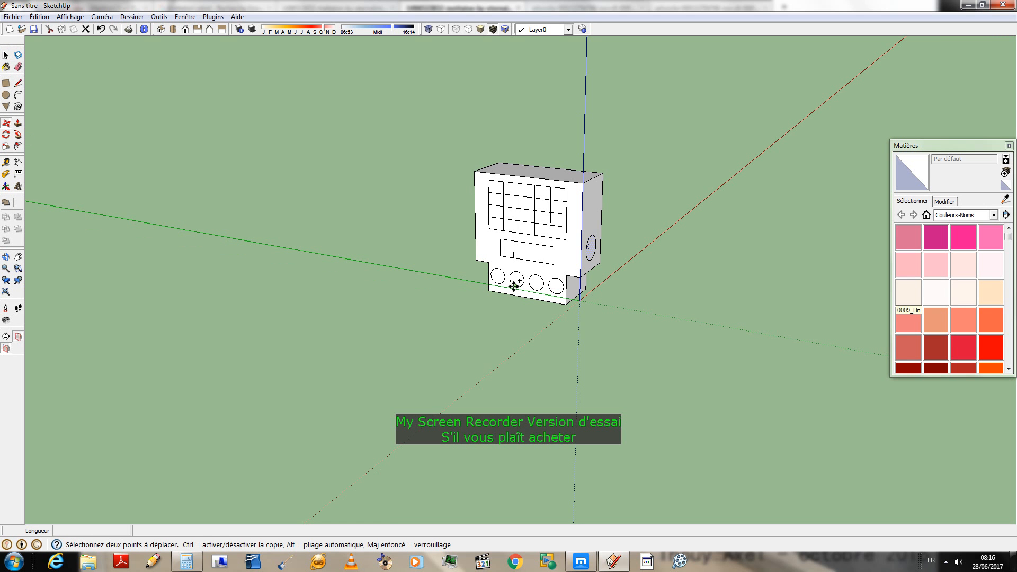
pyautogui.click(581, 274)
pyautogui.moveTo(582, 275); pyautogui.dragTo(847, 278, button='middle')
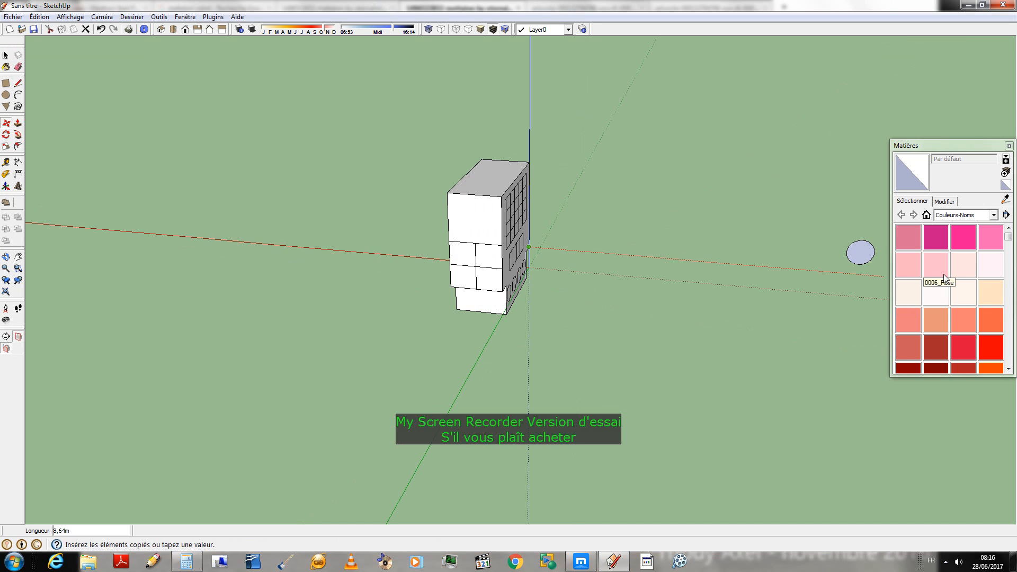
pyautogui.click(501, 293)
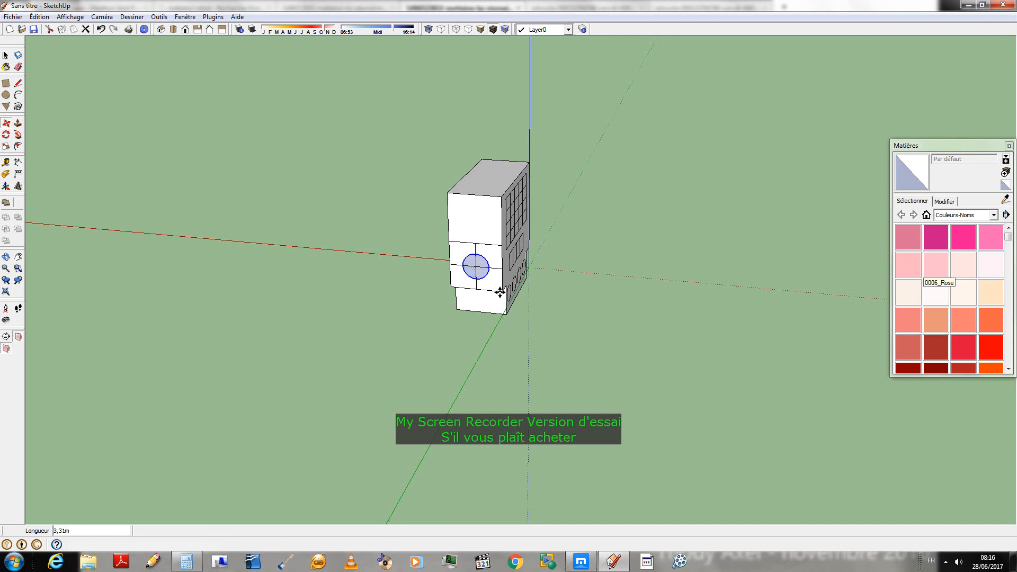
# - Erase the vertical line and lower horizontal line inside and around the copied circle, keeping the circle's outline
pyautogui.scroll(1, 463, 287)
pyautogui.scroll(2, 463, 286)
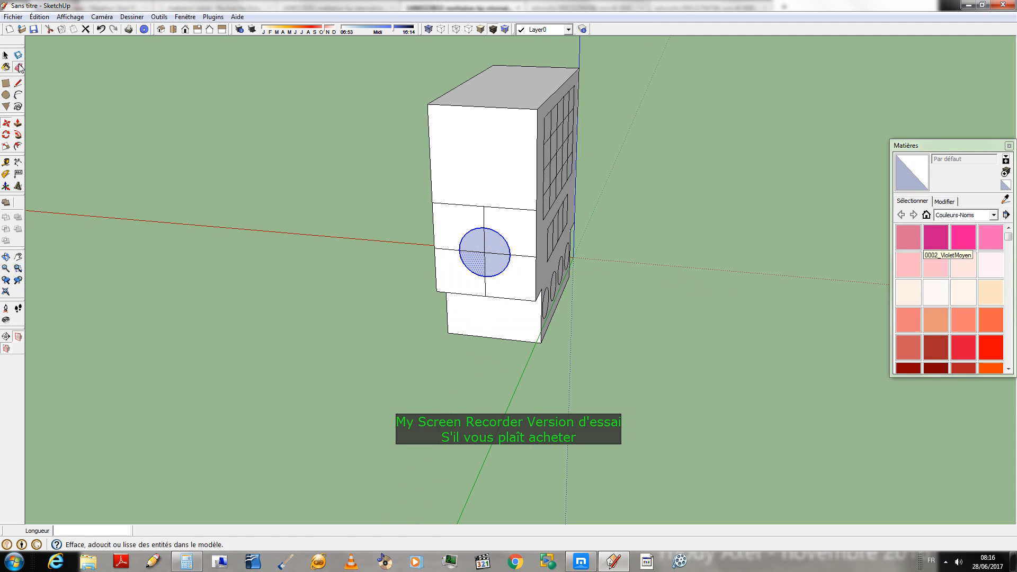
pyautogui.press('e')
pyautogui.click(483, 256)
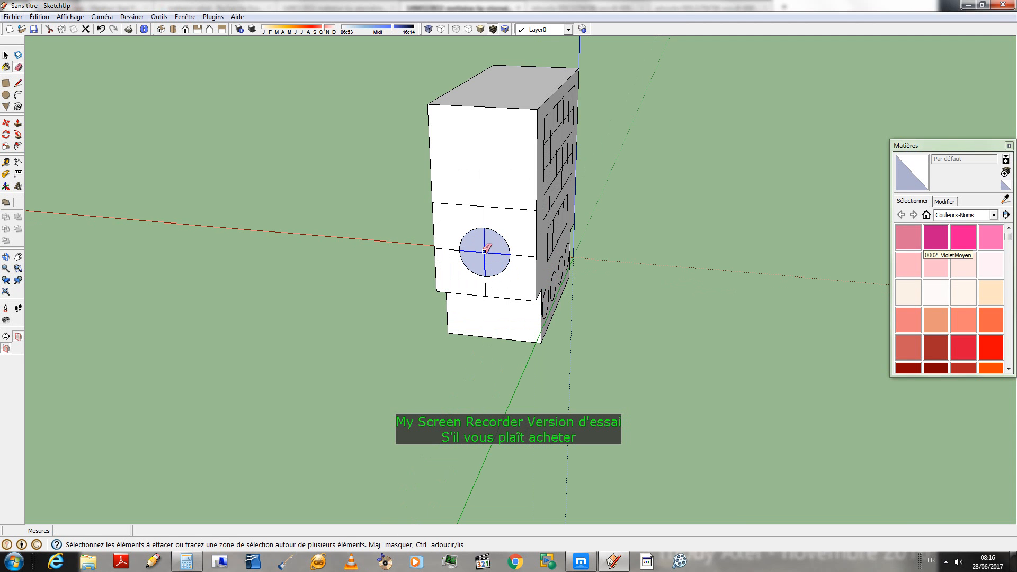
pyautogui.click(524, 257)
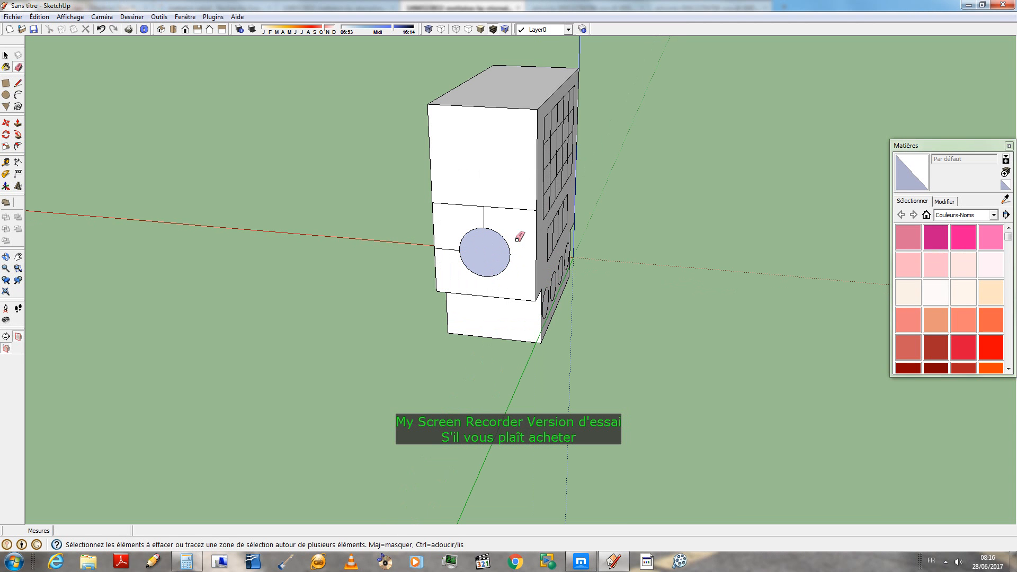
pyautogui.click(483, 217)
pyautogui.click(454, 248)
pyautogui.moveTo(632, 298)
pyautogui.mouseDown(button='middle')
pyautogui.moveTo(197, 324)
pyautogui.moveTo(631, 294)
pyautogui.mouseUp(button='middle')
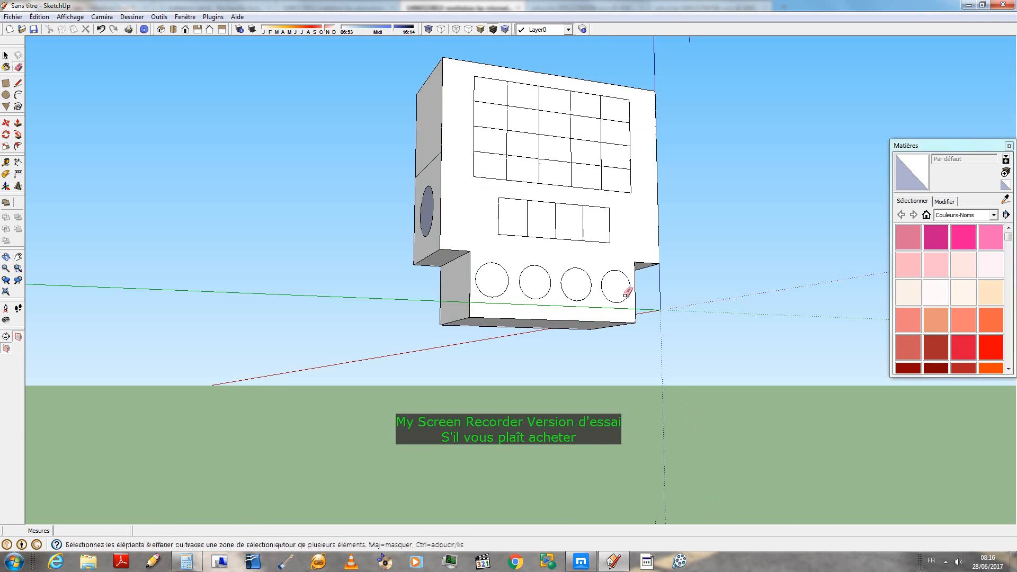
pyautogui.moveTo(644, 333); pyautogui.dragTo(455, 395, button='middle')
pyautogui.moveTo(955, 144); pyautogui.dragTo(916, 126)
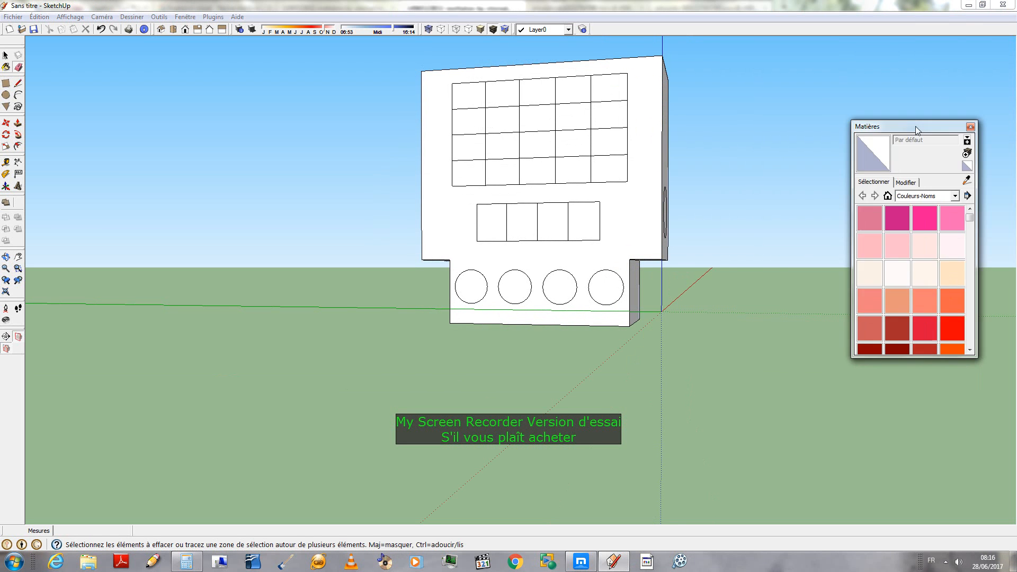
pyautogui.moveTo(812, 177)
pyautogui.mouseDown()
pyautogui.moveTo(814, 304)
pyautogui.moveTo(816, 179)
pyautogui.mouseUp()
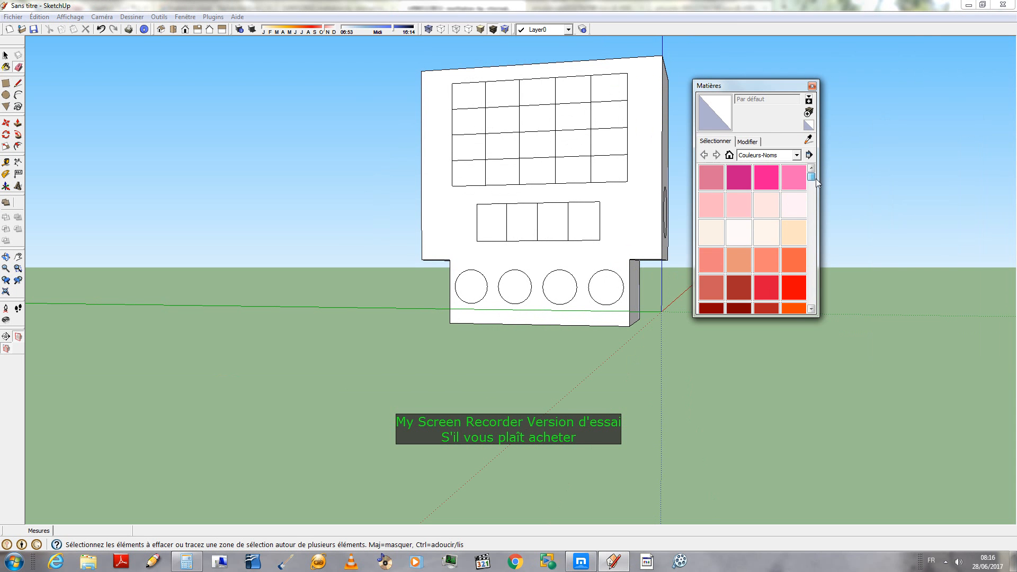
pyautogui.moveTo(771, 85); pyautogui.dragTo(1000, 140)
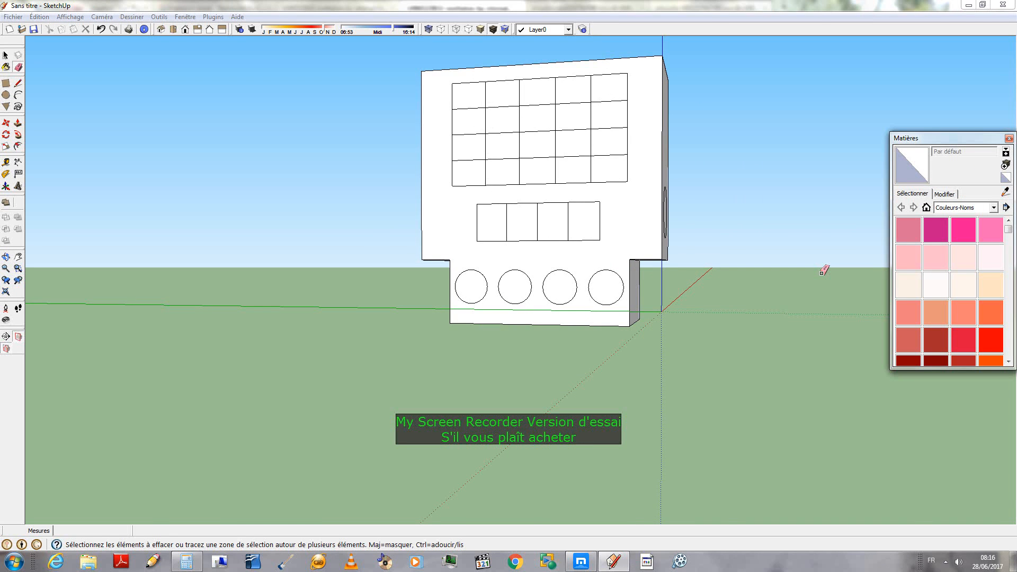
# - Erase the remaining horizontal construction line above the copied circle on the side face
pyautogui.moveTo(823, 271)
pyautogui.mouseDown(button='middle')
pyautogui.moveTo(438, 272)
pyautogui.moveTo(674, 288)
pyautogui.mouseUp(button='middle')
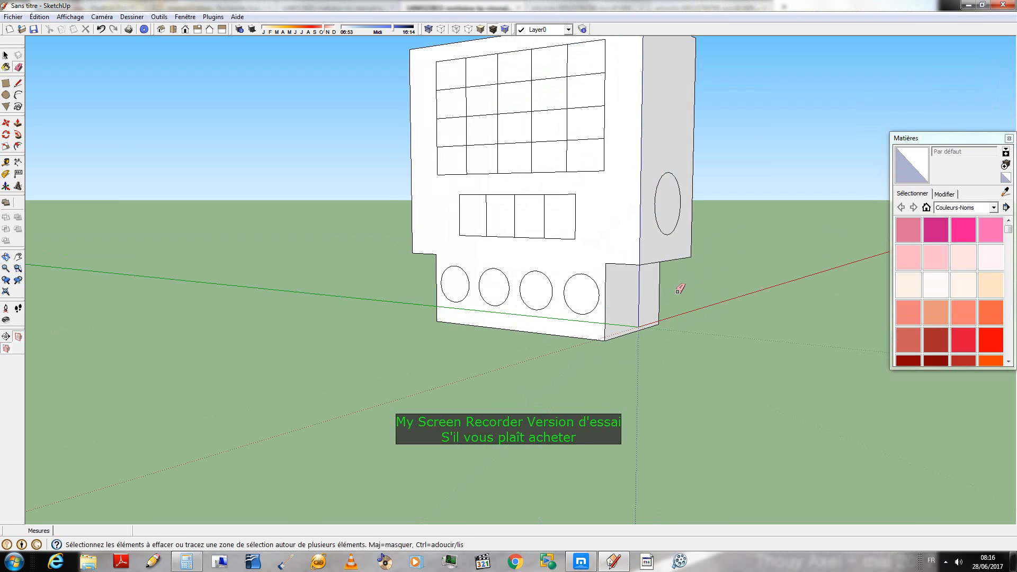
pyautogui.moveTo(465, 230); pyautogui.dragTo(833, 277, button='middle')
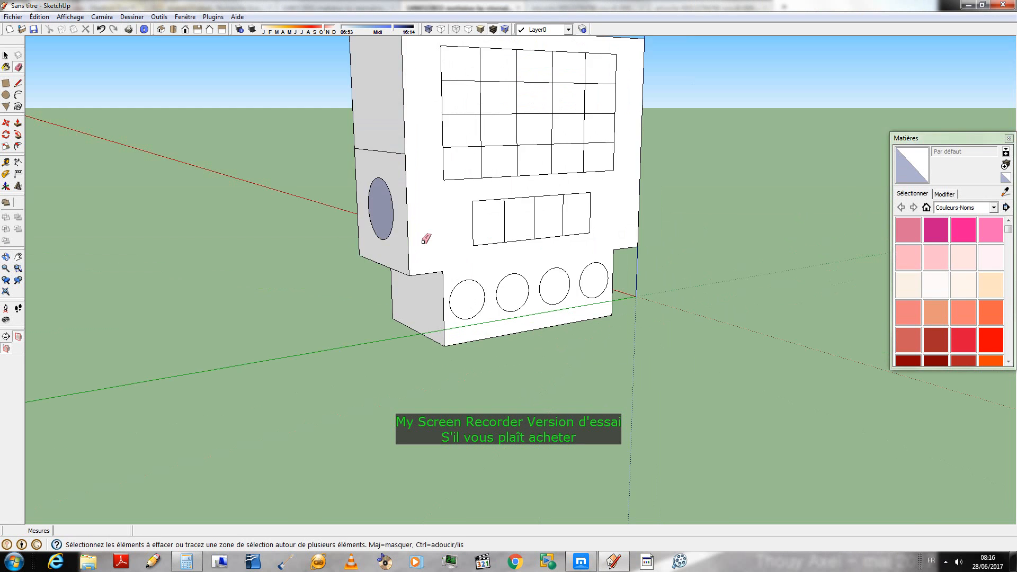
pyautogui.moveTo(427, 233)
pyautogui.mouseDown(button='middle')
pyautogui.moveTo(586, 243)
pyautogui.moveTo(523, 210)
pyautogui.mouseUp(button='middle')
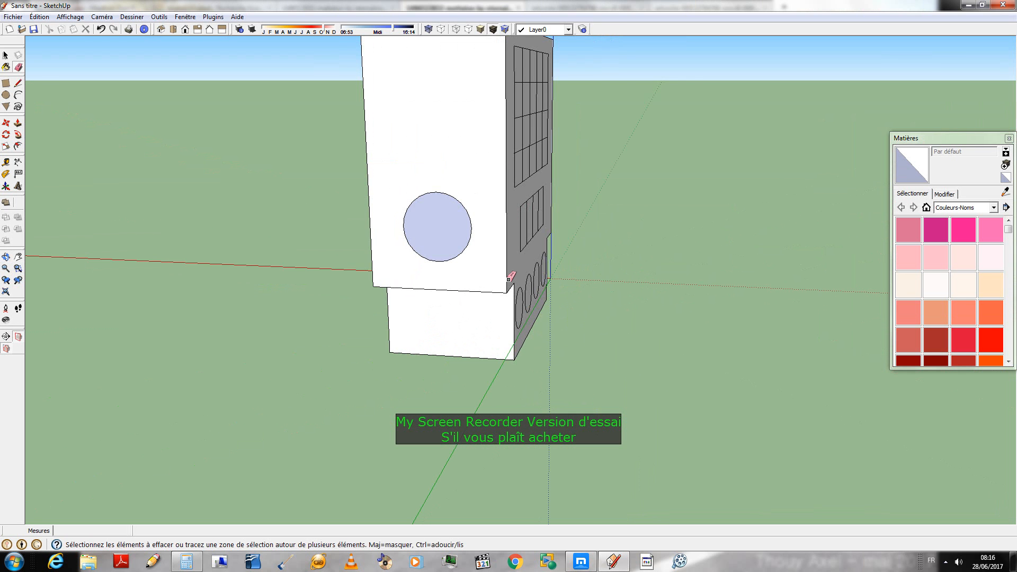
# - Start the Offset tool on the side face with the copied circle
pyautogui.moveTo(680, 323); pyautogui.dragTo(178, 483, button='middle')
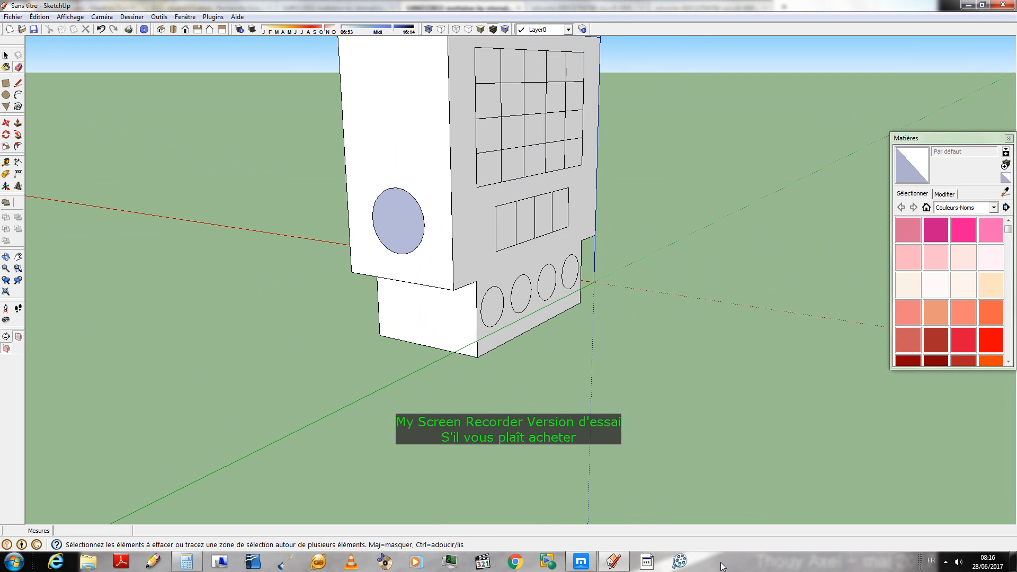
pyautogui.moveTo(782, 328)
pyautogui.mouseDown(button='middle')
pyautogui.moveTo(649, 313)
pyautogui.moveTo(450, 323)
pyautogui.moveTo(499, 328)
pyautogui.moveTo(656, 289)
pyautogui.moveTo(424, 288)
pyautogui.moveTo(777, 332)
pyautogui.mouseUp(button='middle')
pyautogui.moveTo(339, 242); pyautogui.dragTo(666, 239, button='middle')
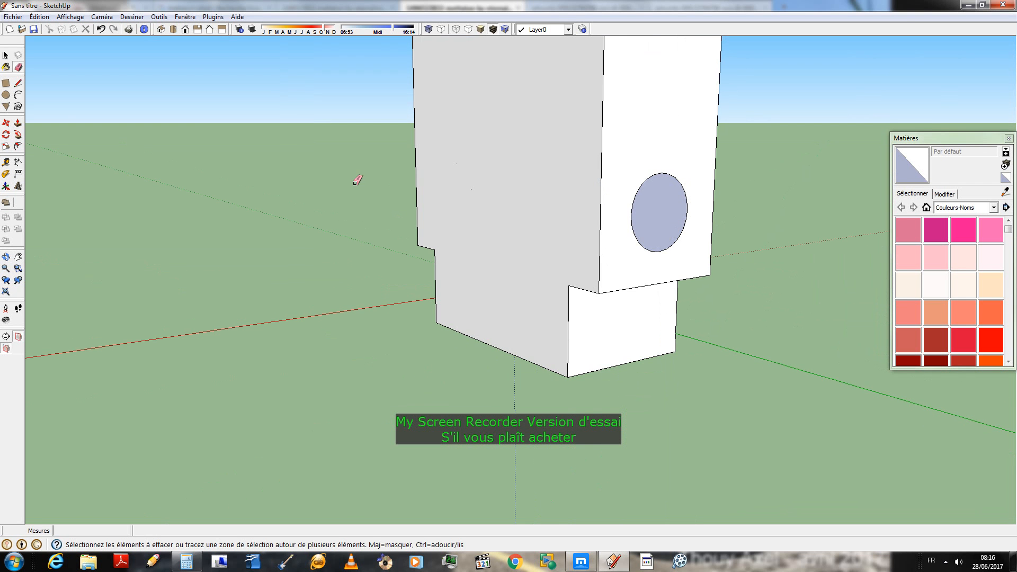
pyautogui.moveTo(545, 236)
pyautogui.mouseDown(button='middle')
pyautogui.moveTo(442, 250)
pyautogui.moveTo(371, 244)
pyautogui.mouseUp(button='middle')
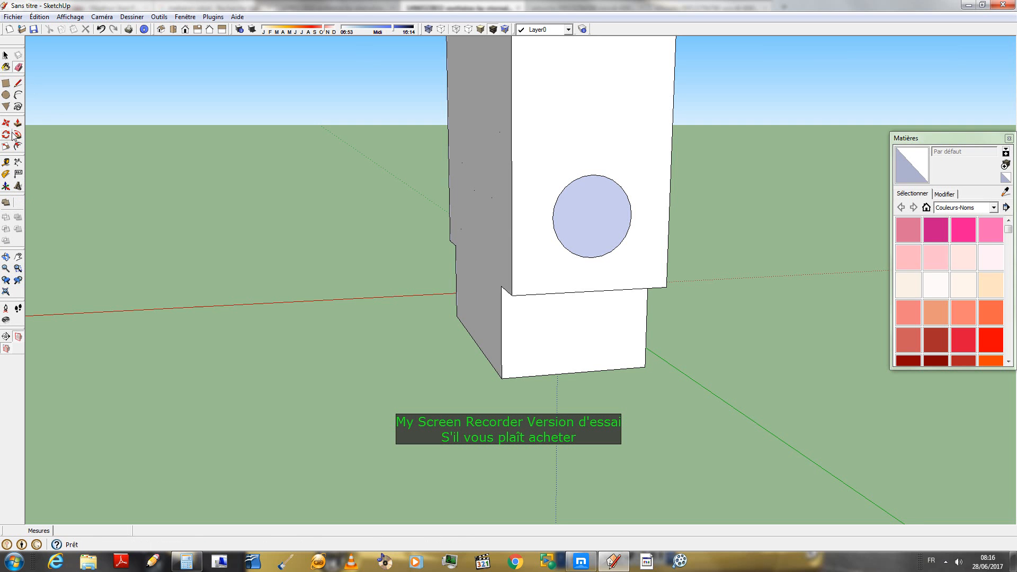
pyautogui.press('e')
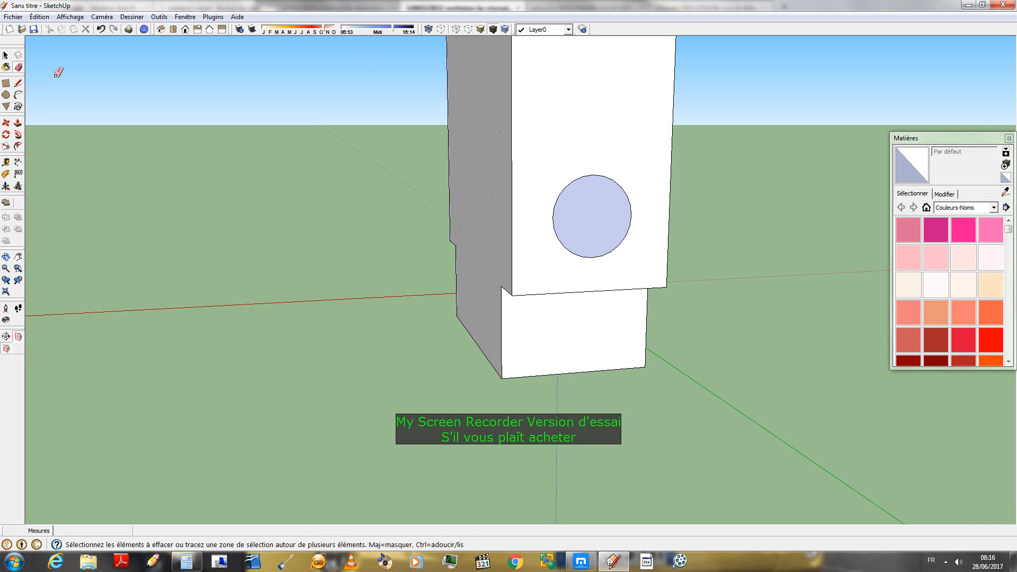
pyautogui.click(17, 146)
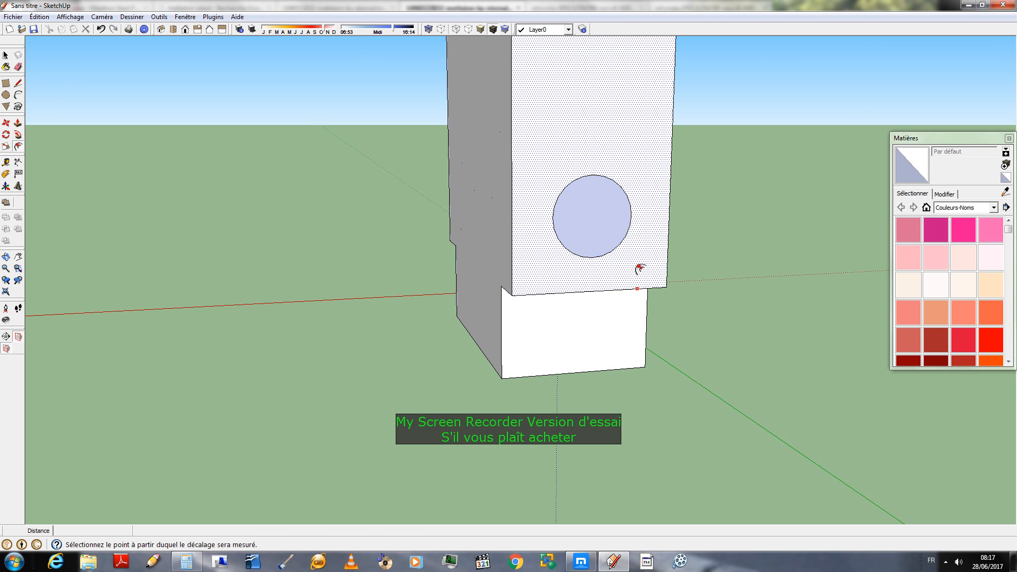
# - Offset the circle on the robot's side face inward about 0.07 m and copy the inner circle onto the opposite side face
pyautogui.click(628, 216)
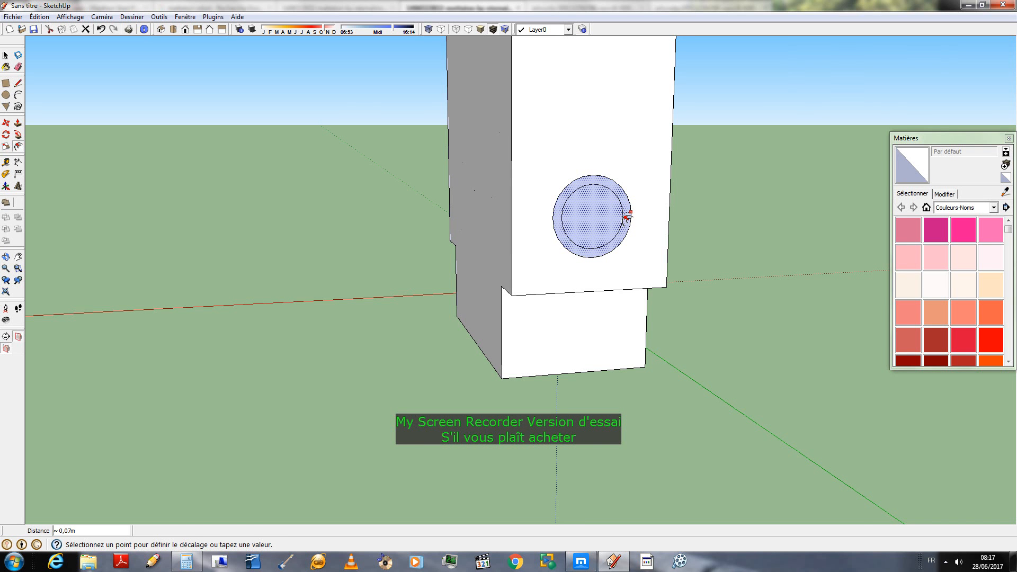
pyautogui.click(628, 216)
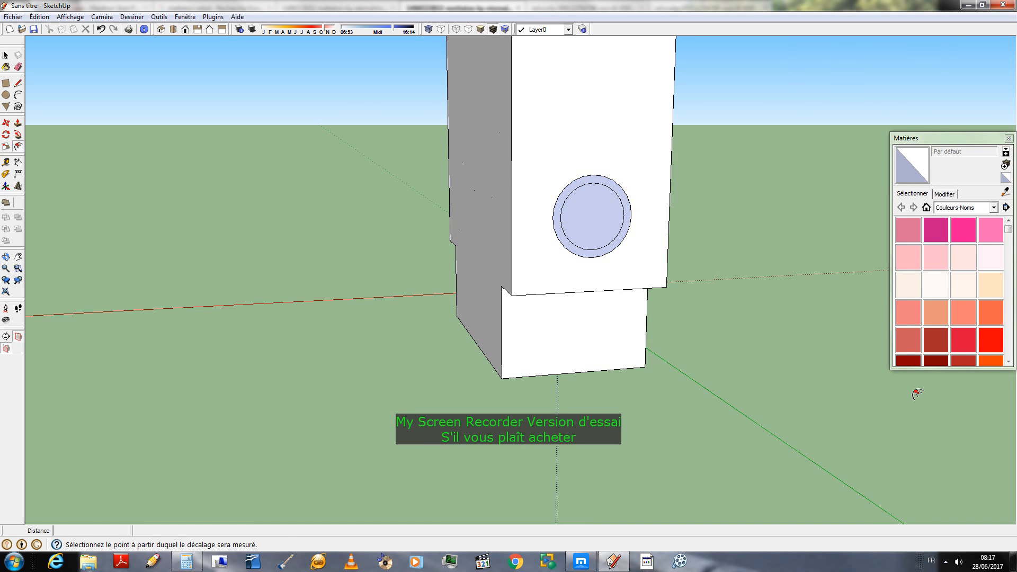
pyautogui.press('space')
pyautogui.click(584, 216)
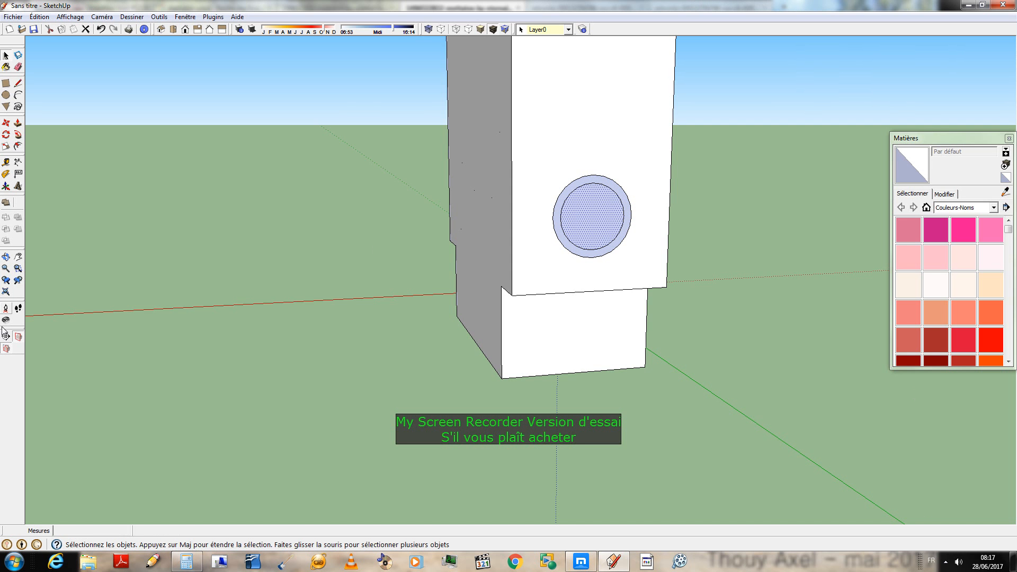
pyautogui.click(8, 124)
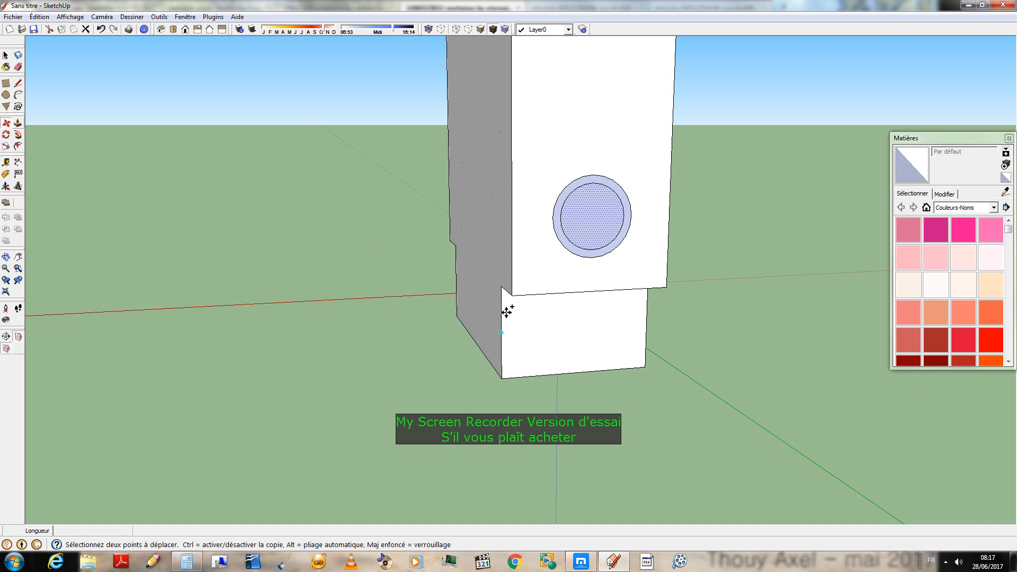
pyautogui.click(512, 295)
pyautogui.press('ctrl')
pyautogui.moveTo(462, 301); pyautogui.dragTo(518, 332, button='middle')
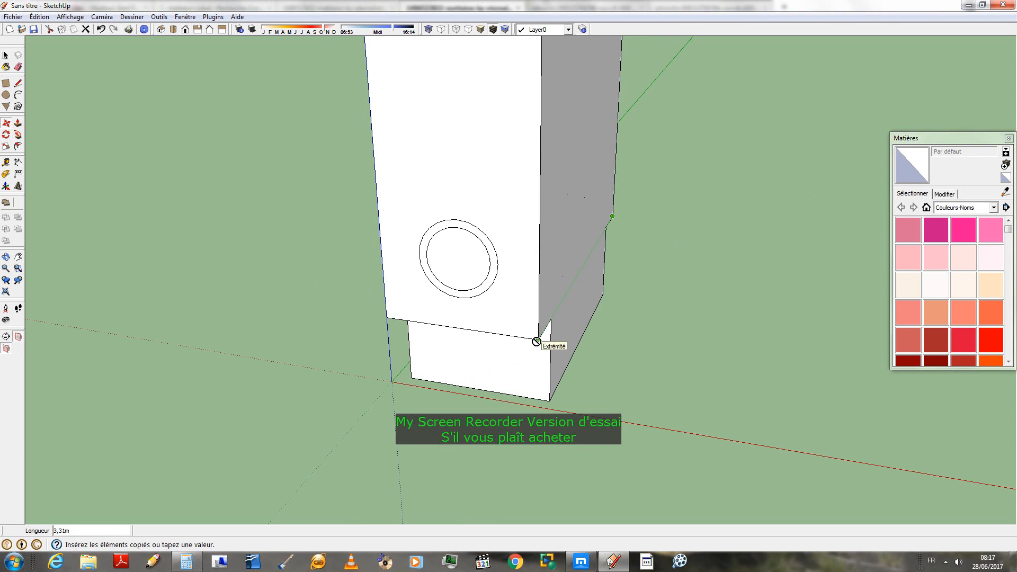
pyautogui.click(536, 341)
pyautogui.press('o')
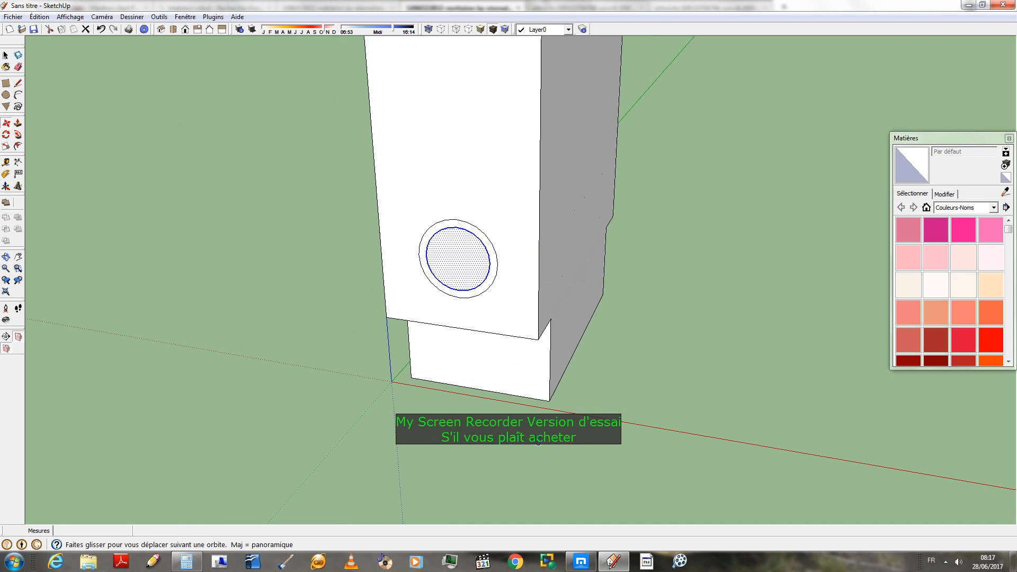
pyautogui.press('m')
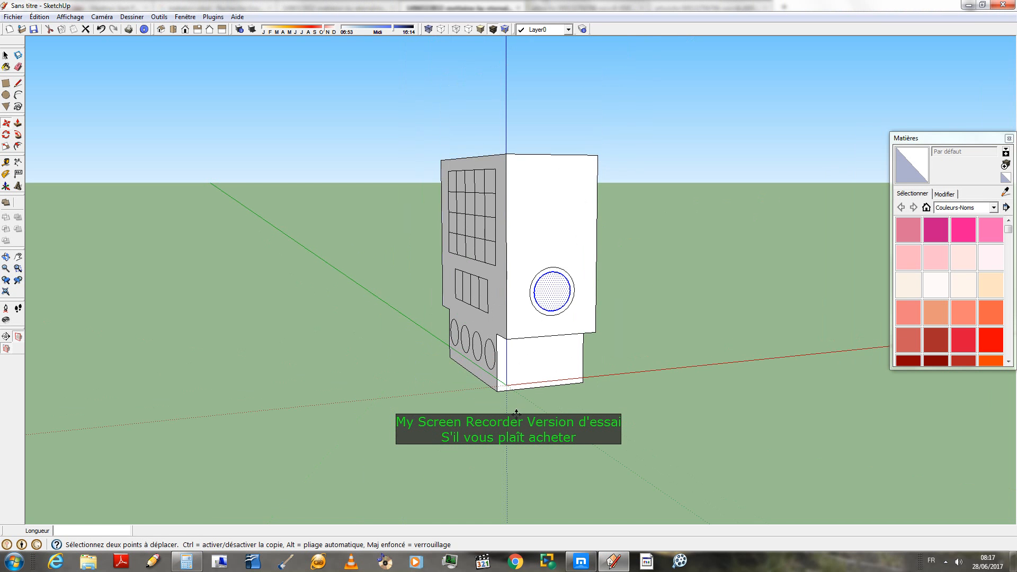
# - Compare the robot's front and side faces with the two Mettaton reference images open in Maxthon
pyautogui.press('F4')
pyautogui.click(6, 55)
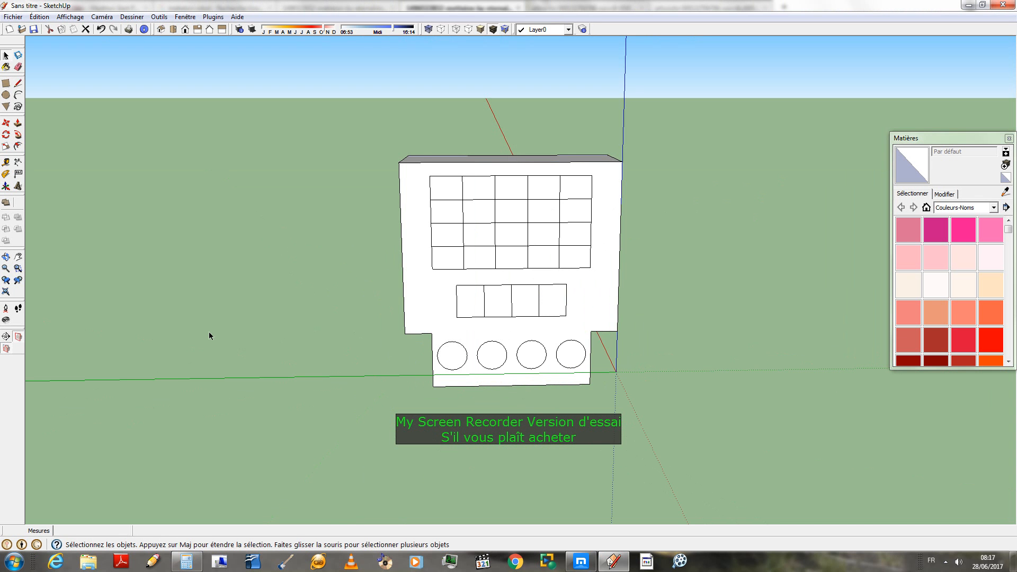
pyautogui.press('o')
pyautogui.moveTo(288, 399); pyautogui.dragTo(484, 340)
pyautogui.press('F4')
pyautogui.press('space')
pyautogui.scroll(1, 540, 386)
pyautogui.scroll(2, 649, 348)
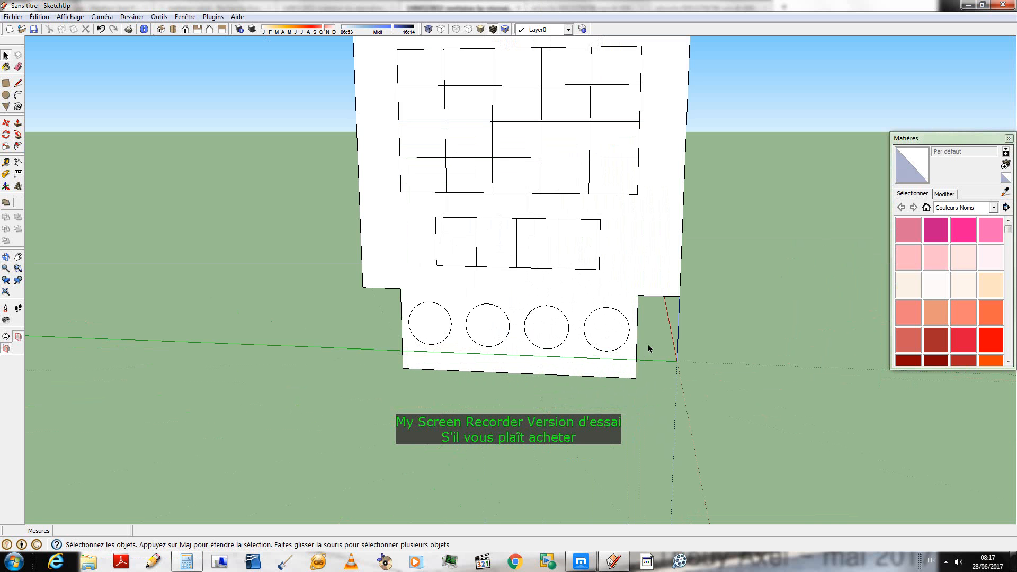
pyautogui.hotkey('alt', 'Tab')
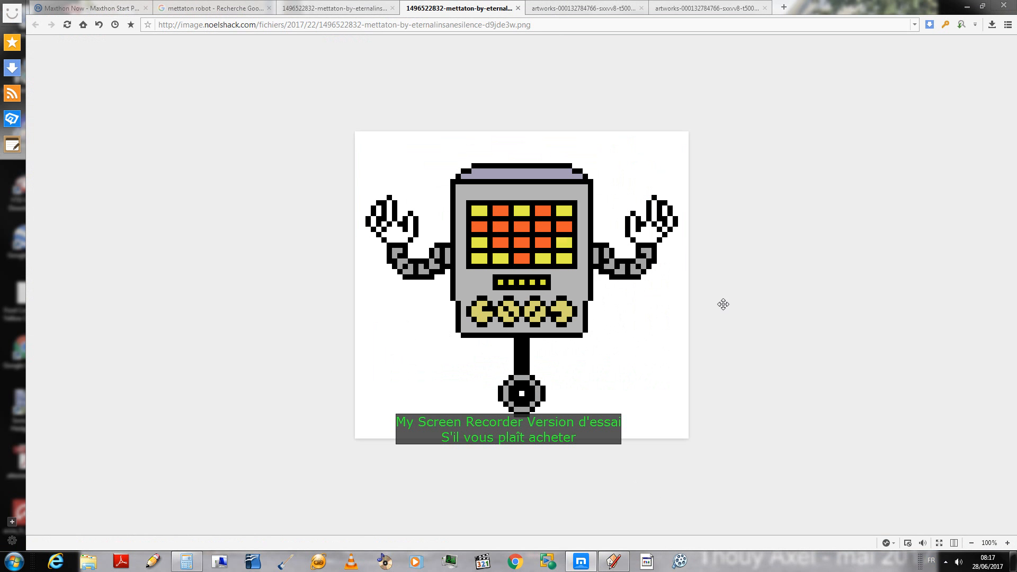
pyautogui.hotkey('ctrl', 'Tab')
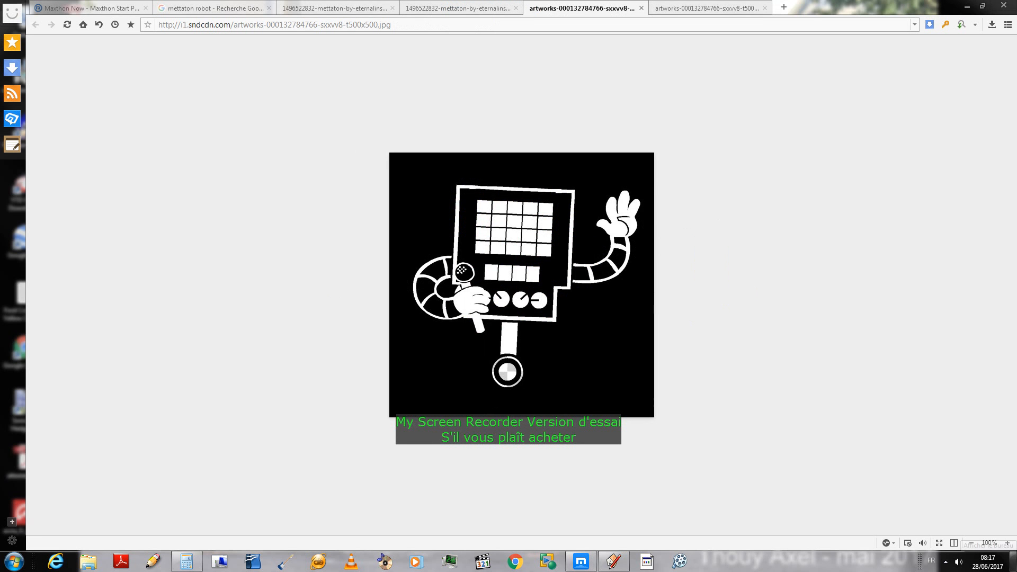
pyautogui.click(614, 562)
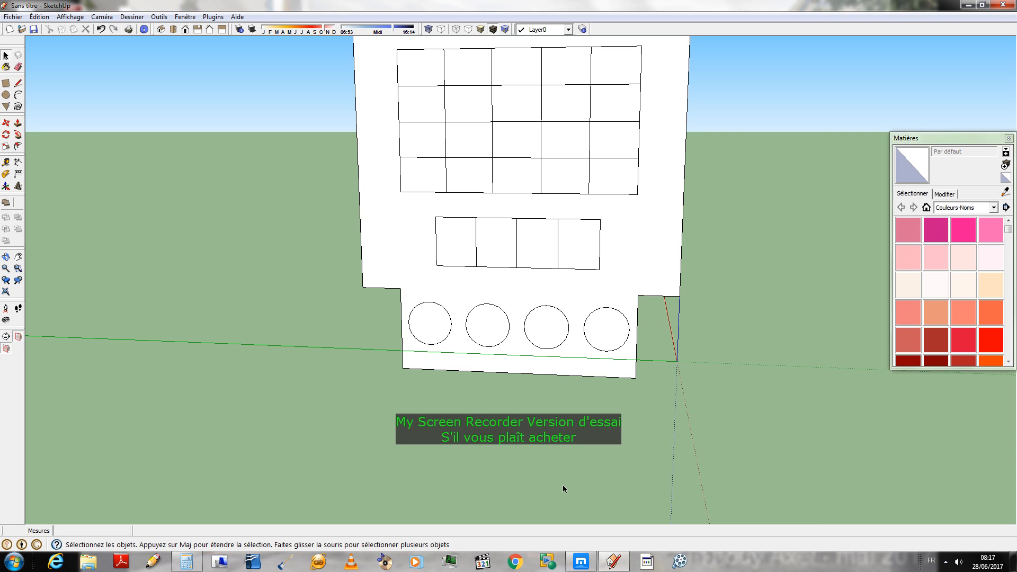
pyautogui.moveTo(563, 485); pyautogui.dragTo(384, 348, button='middle')
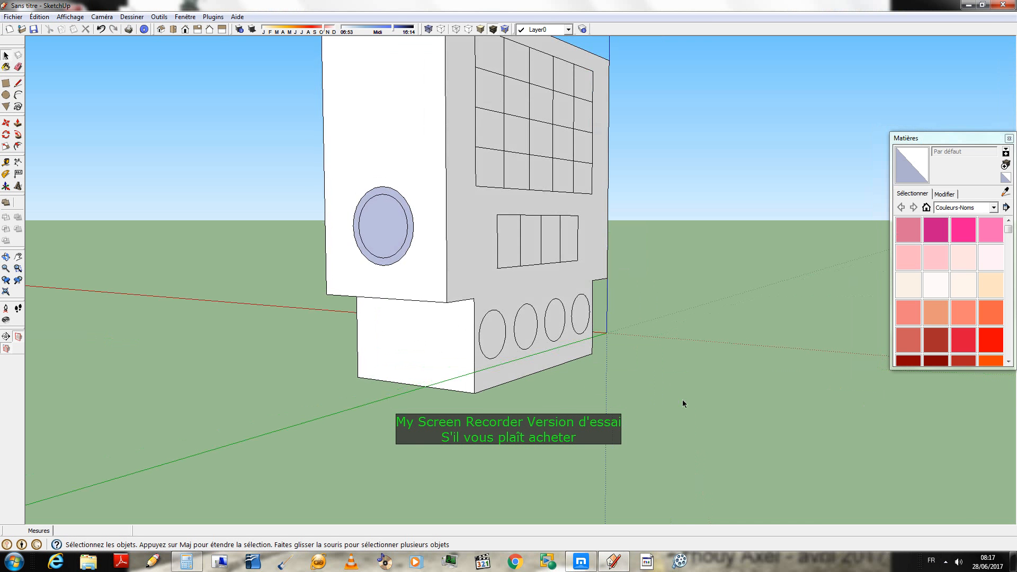
pyautogui.moveTo(682, 400)
pyautogui.mouseDown(button='middle')
pyautogui.moveTo(604, 245)
pyautogui.moveTo(418, 232)
pyautogui.mouseUp(button='middle')
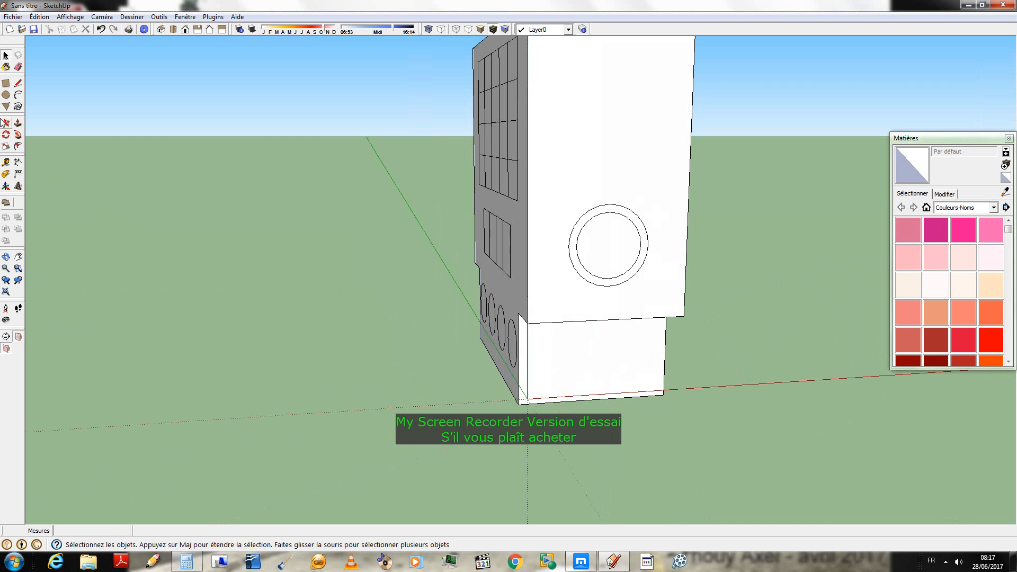
pyautogui.click(18, 84)
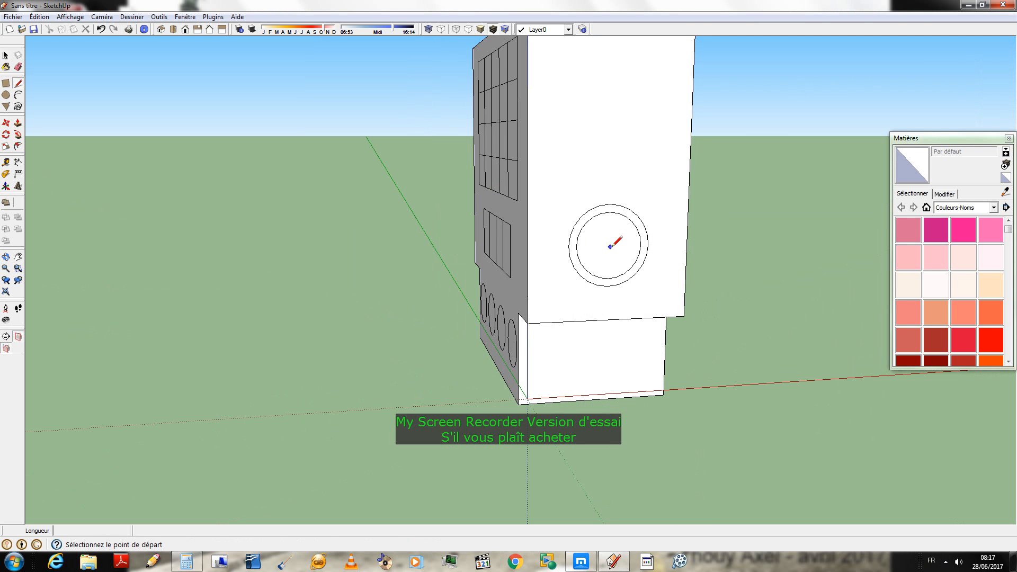
pyautogui.click(609, 211)
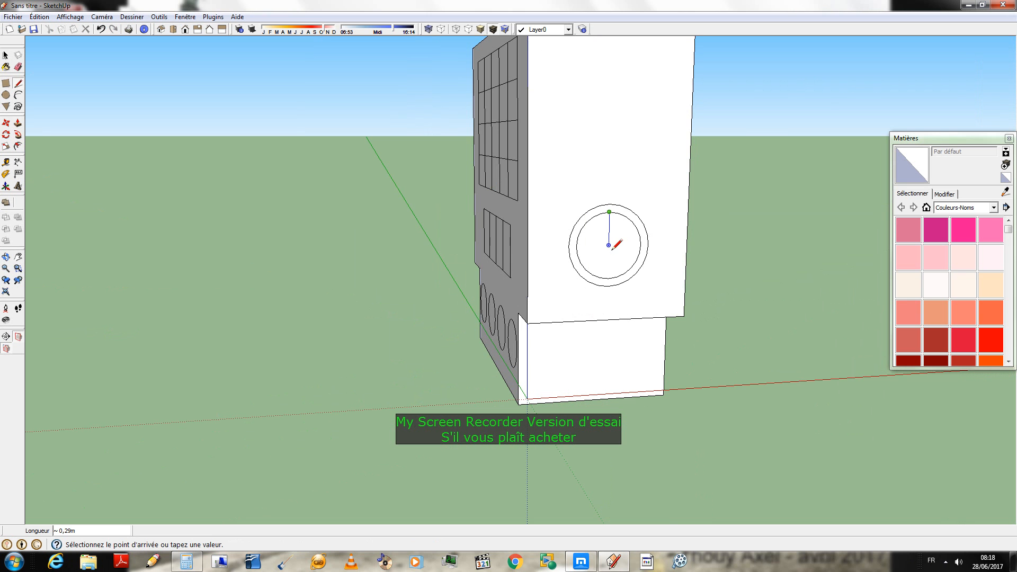
pyautogui.click(58, 138)
pyautogui.hotkey('ctrl', 'z')
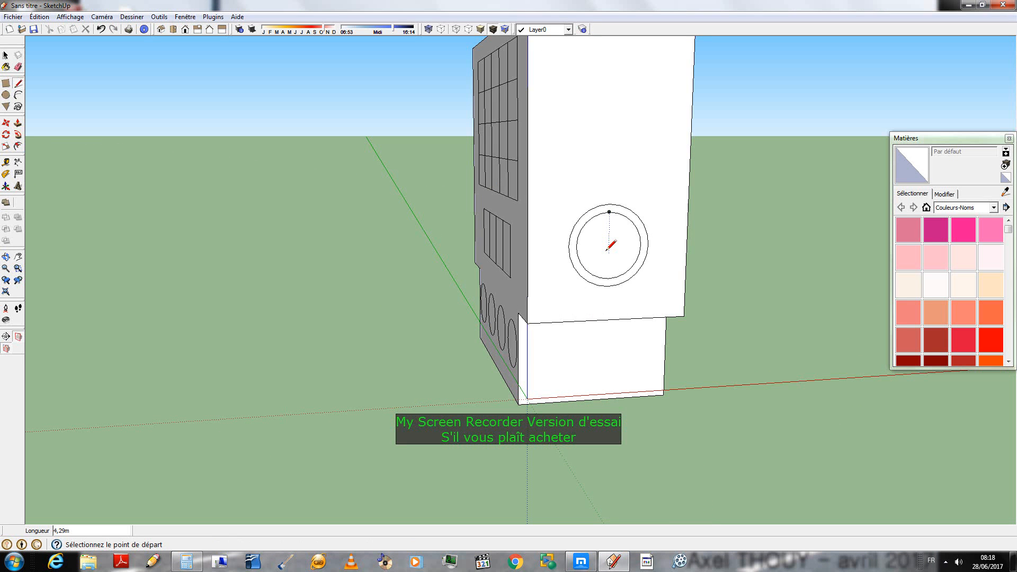
# - Start a line at the centre of the inner circle on the robot's side face
pyautogui.click(608, 246)
pyautogui.moveTo(170, 272); pyautogui.dragTo(474, 349, button='middle')
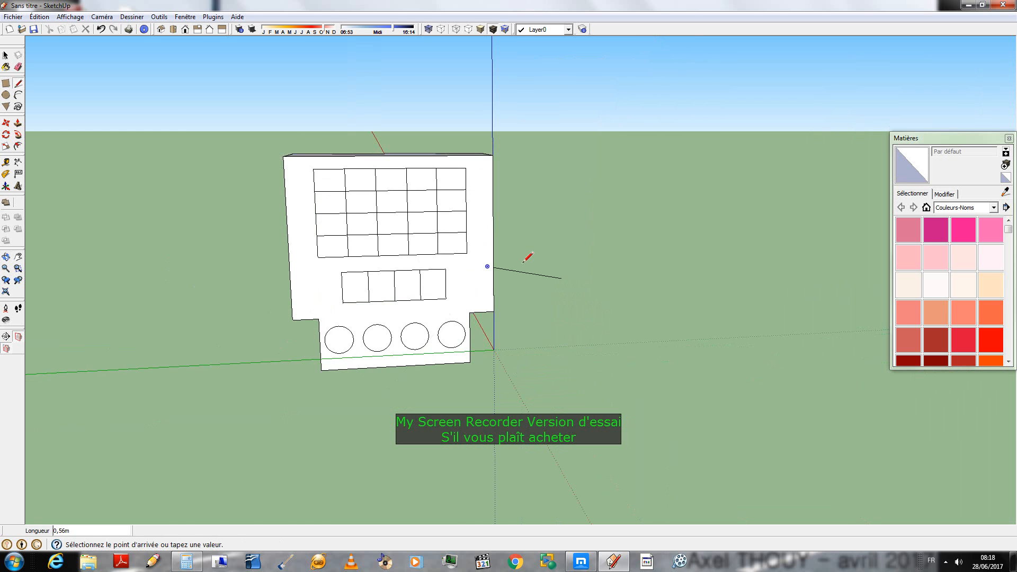
pyautogui.moveTo(529, 256); pyautogui.dragTo(645, 247, button='middle')
pyautogui.scroll(3, 583, 254)
pyautogui.scroll(3, 510, 252)
pyautogui.moveTo(470, 289); pyautogui.dragTo(485, 286, button='middle')
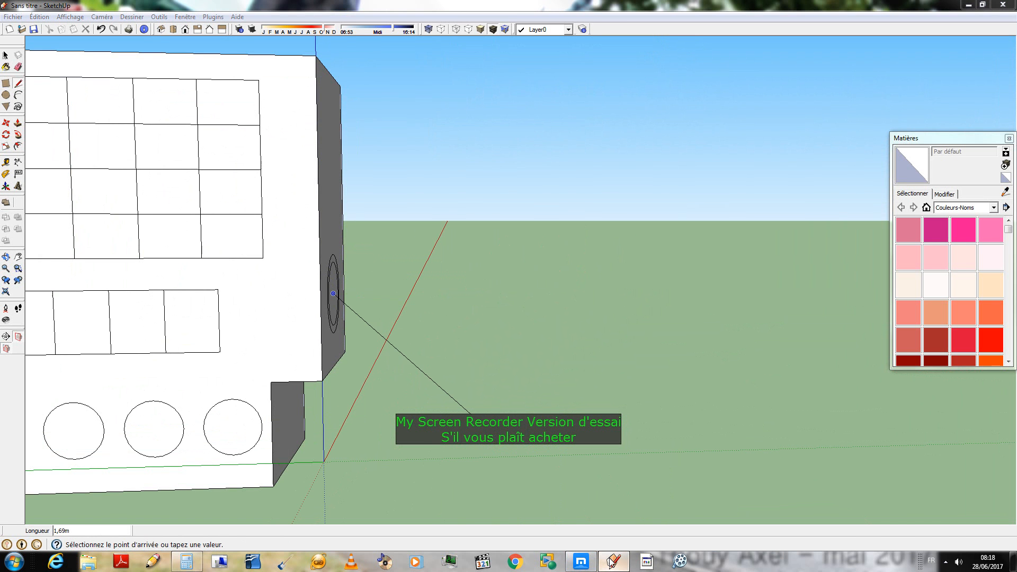
# - Switch to Maxthon and examine the arms in the Mettaton reference images, then return to SketchUp
pyautogui.click(571, 564)
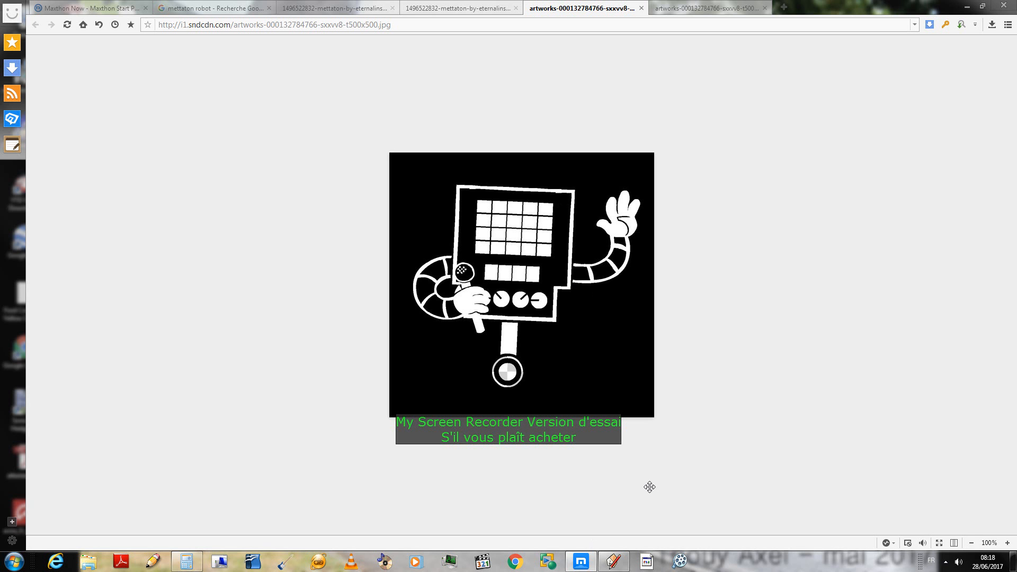
pyautogui.moveTo(755, 421)
pyautogui.mouseDown(button='right')
pyautogui.moveTo(727, 368)
pyautogui.moveTo(718, 420)
pyautogui.mouseUp(button='right')
pyautogui.moveTo(286, 414)
pyautogui.mouseDown(button='right')
pyautogui.moveTo(297, 338)
pyautogui.moveTo(209, 297)
pyautogui.mouseUp(button='right')
pyautogui.moveTo(385, 311)
pyautogui.mouseDown(button='right')
pyautogui.moveTo(383, 232)
pyautogui.moveTo(273, 246)
pyautogui.mouseUp(button='right')
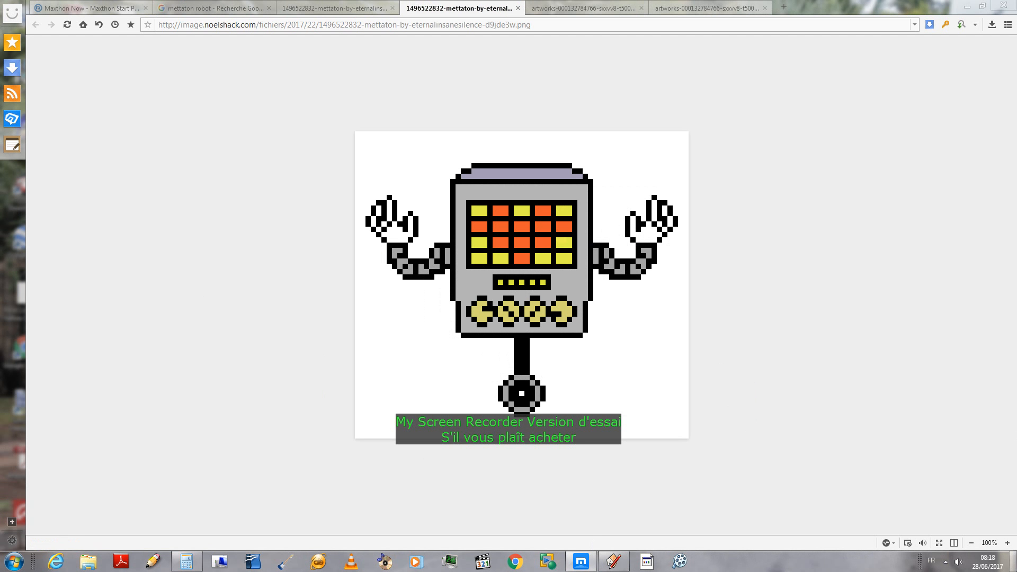
pyautogui.click(1015, 561)
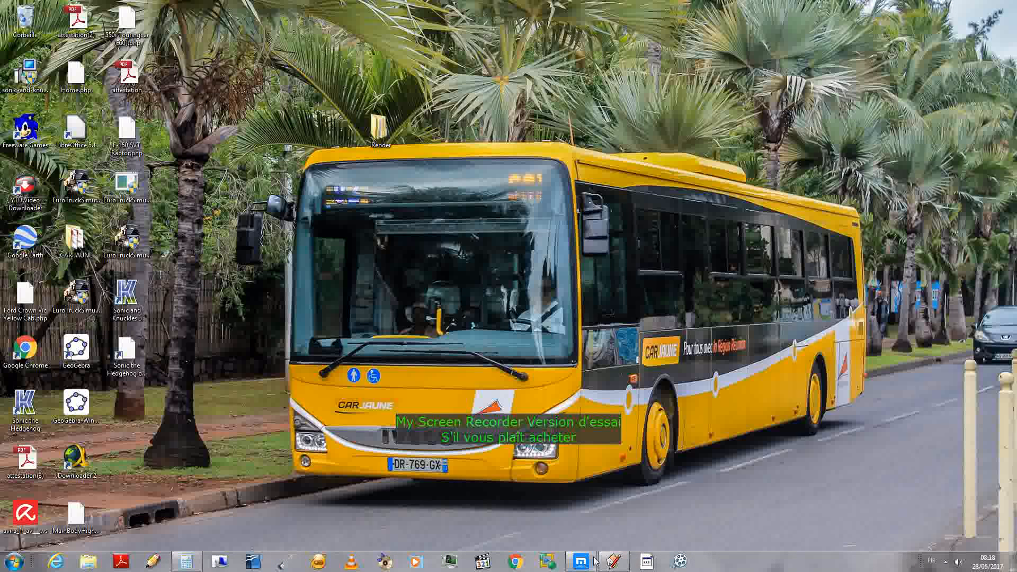
pyautogui.click(613, 561)
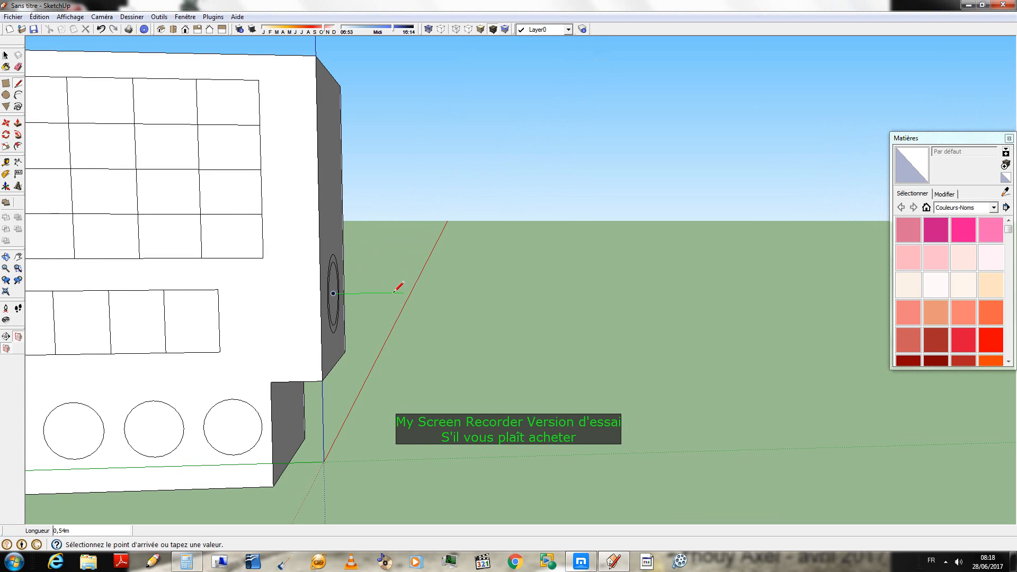
# - End the line about 0.66 m outward from the circle's centre along the green axis
pyautogui.scroll(-1, 404, 273)
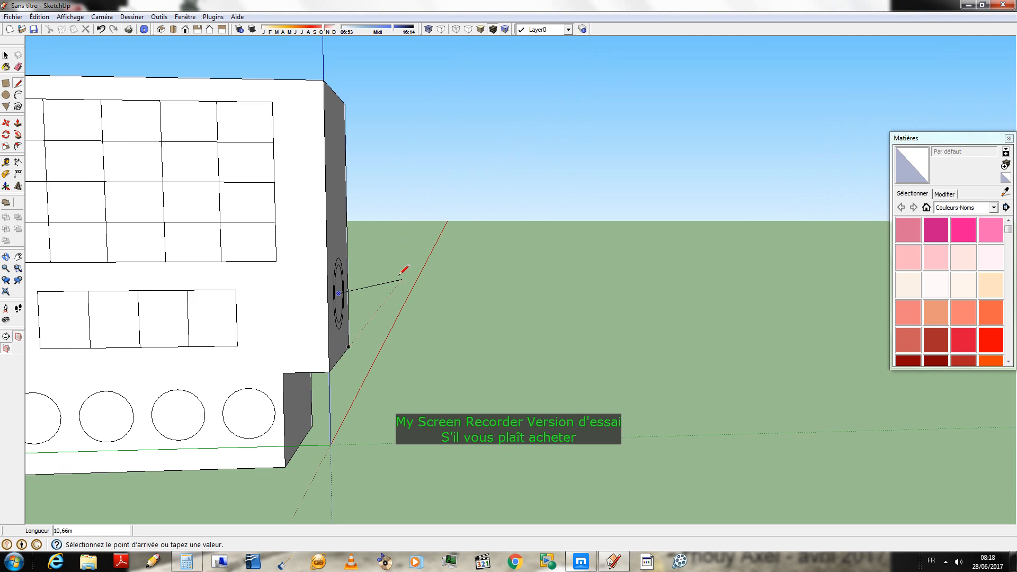
pyautogui.moveTo(404, 268)
pyautogui.mouseDown(button='middle')
pyautogui.moveTo(391, 290)
pyautogui.moveTo(415, 267)
pyautogui.moveTo(393, 277)
pyautogui.mouseUp(button='middle')
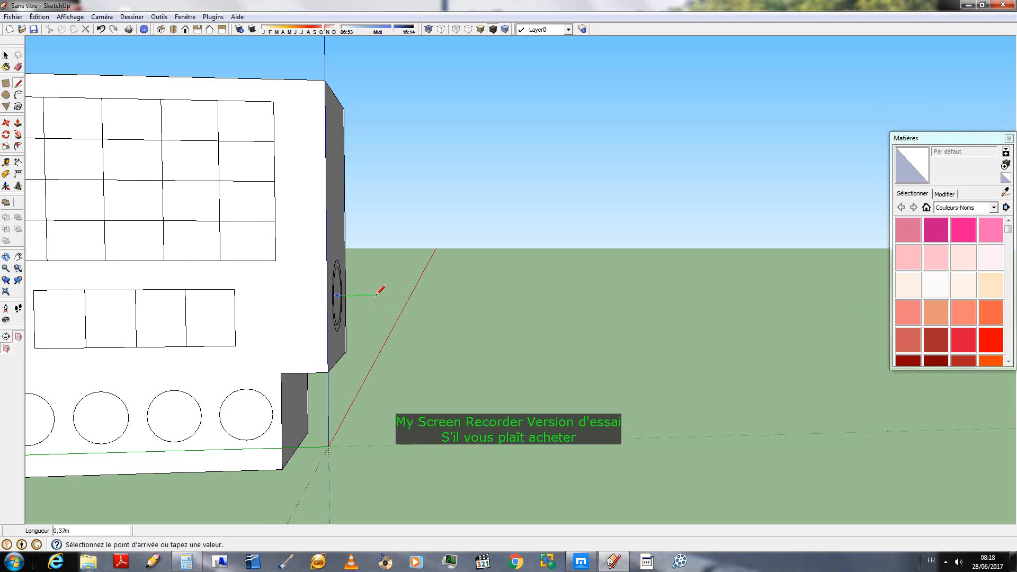
pyautogui.moveTo(411, 282); pyautogui.dragTo(429, 272, button='middle')
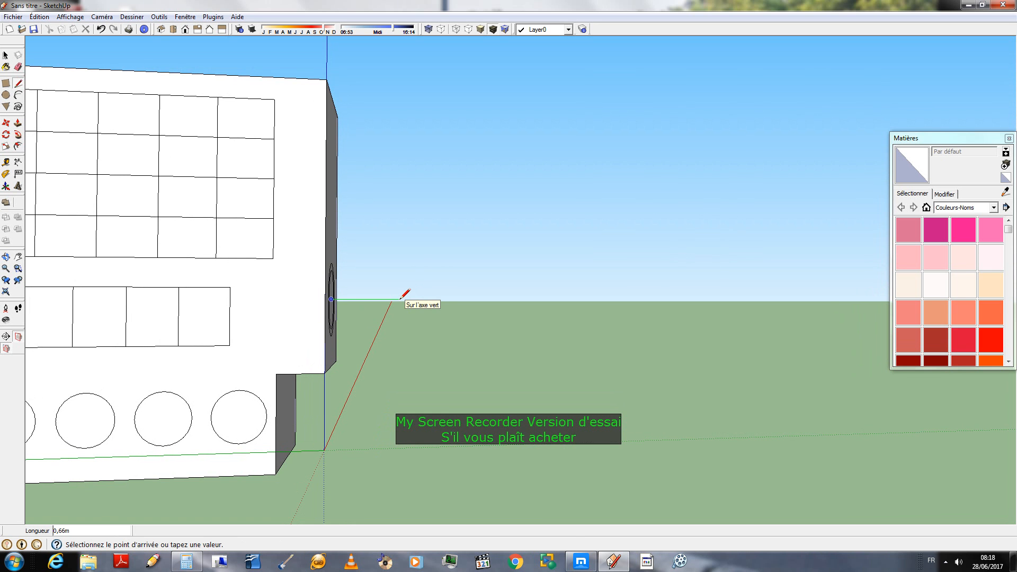
pyautogui.click(400, 299)
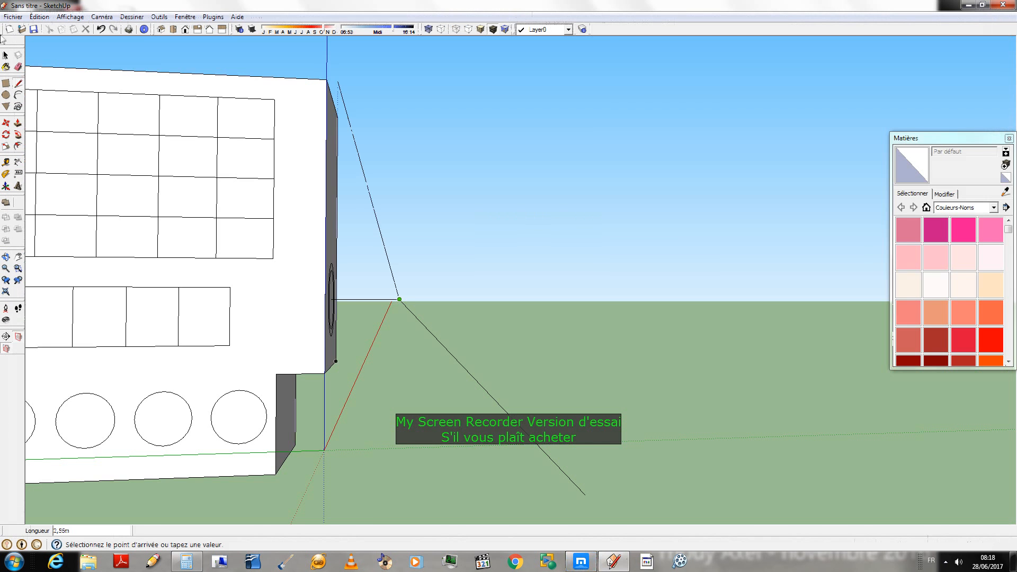
# - Extend the line about 2.04 m outward along the green axis and add a vertical edge about 0.77 m down from its end
pyautogui.click(19, 96)
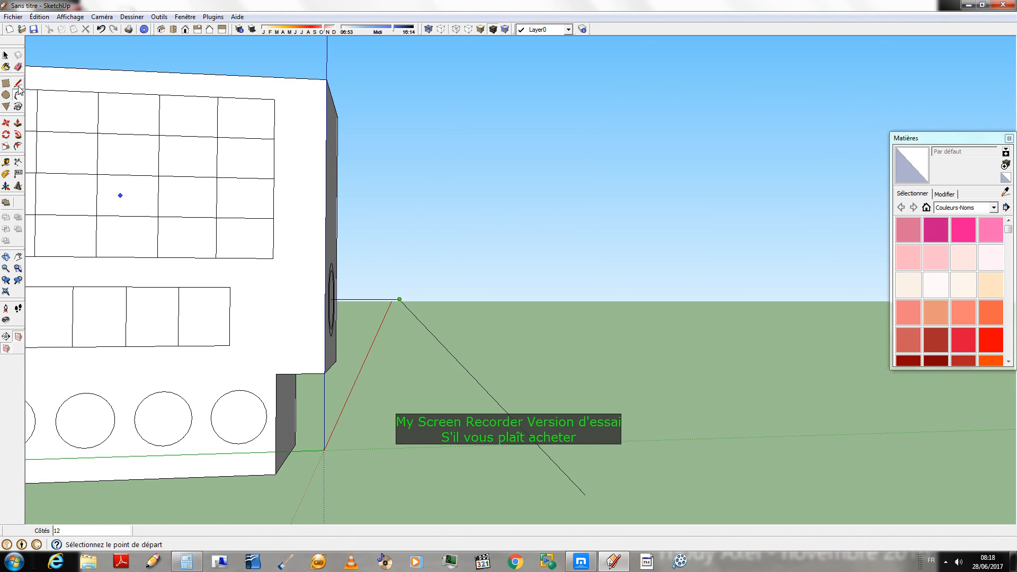
pyautogui.click(19, 83)
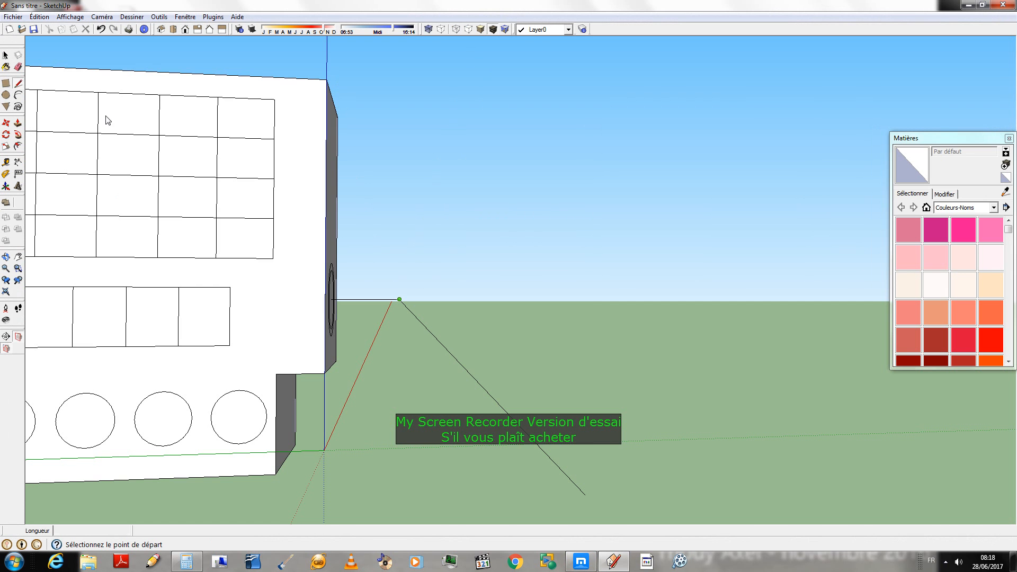
pyautogui.click(400, 300)
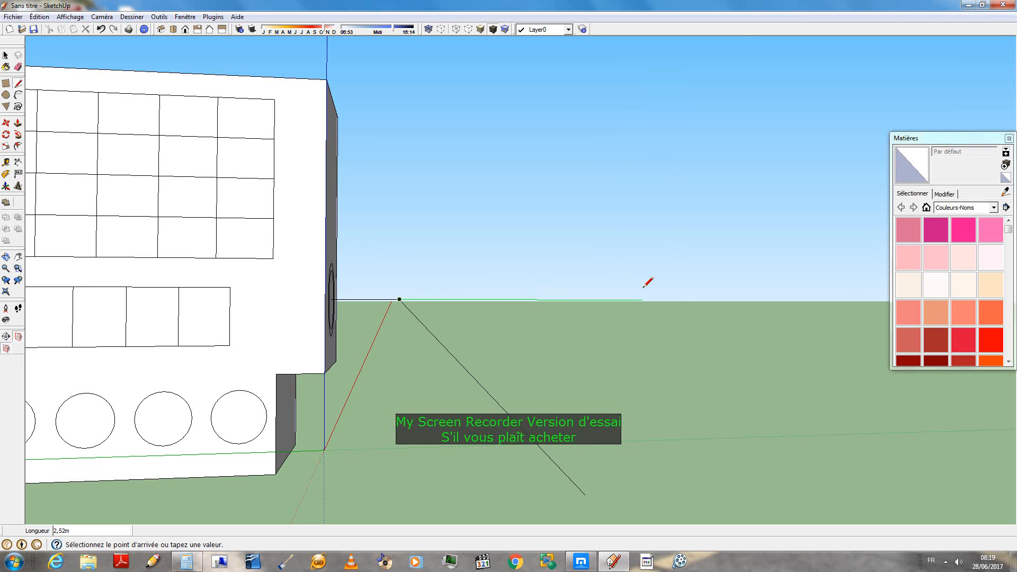
pyautogui.click(598, 300)
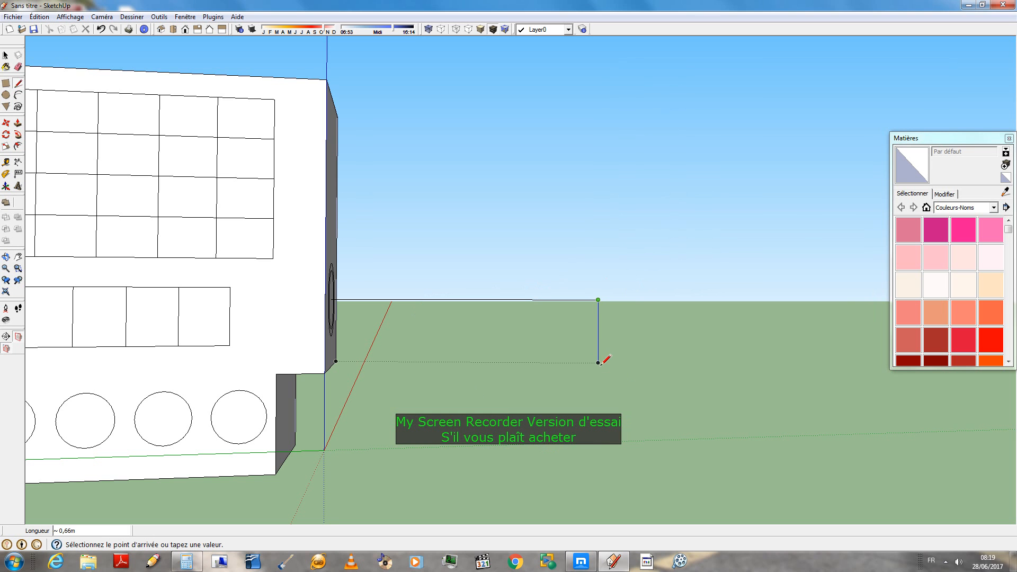
pyautogui.click(598, 374)
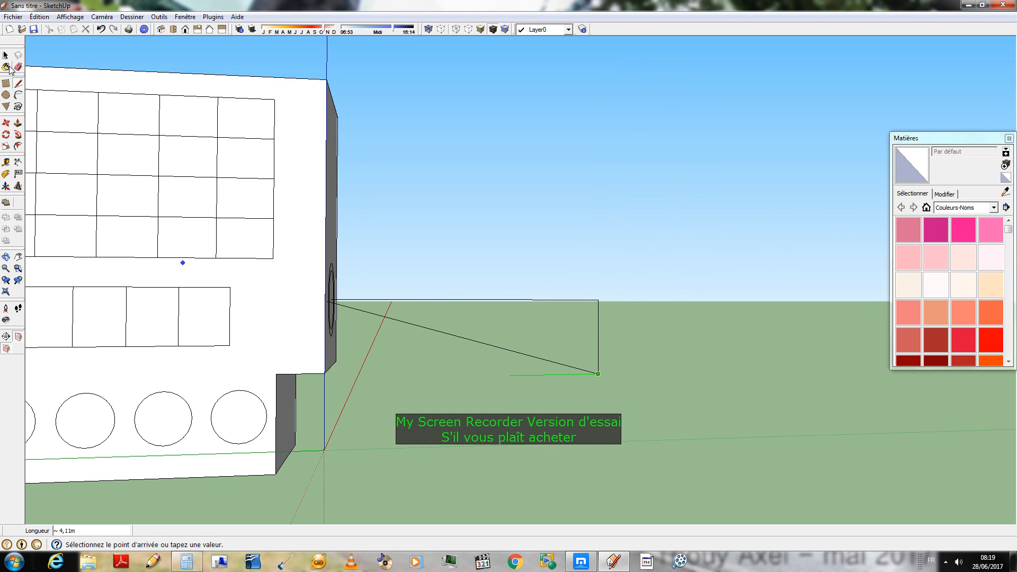
# - Draw a vertical rectangle about 0.77 m by 2.04 m between the short line's outer end and the vertical edge's lower end
pyautogui.click(6, 83)
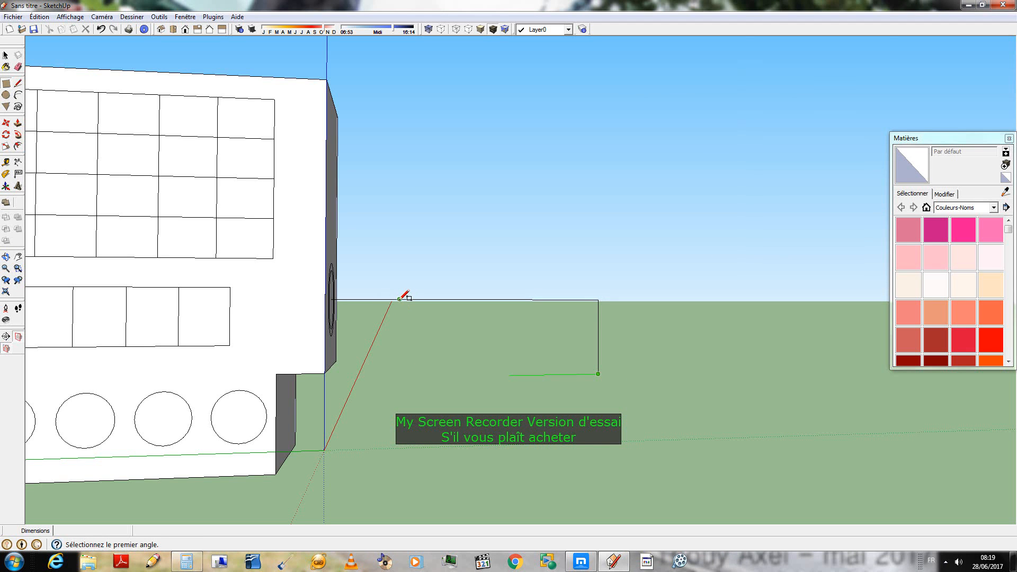
pyautogui.click(399, 300)
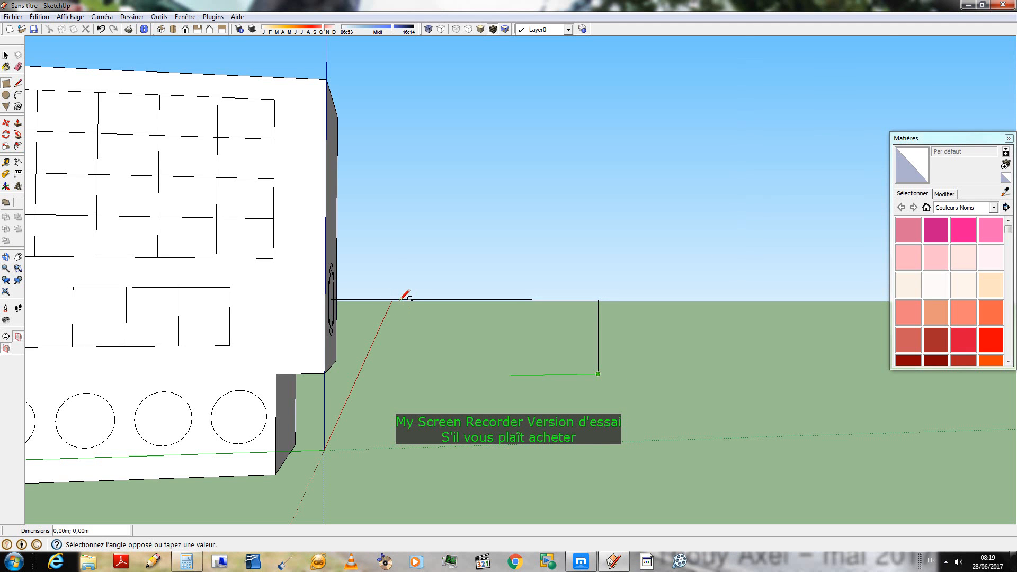
pyautogui.click(598, 374)
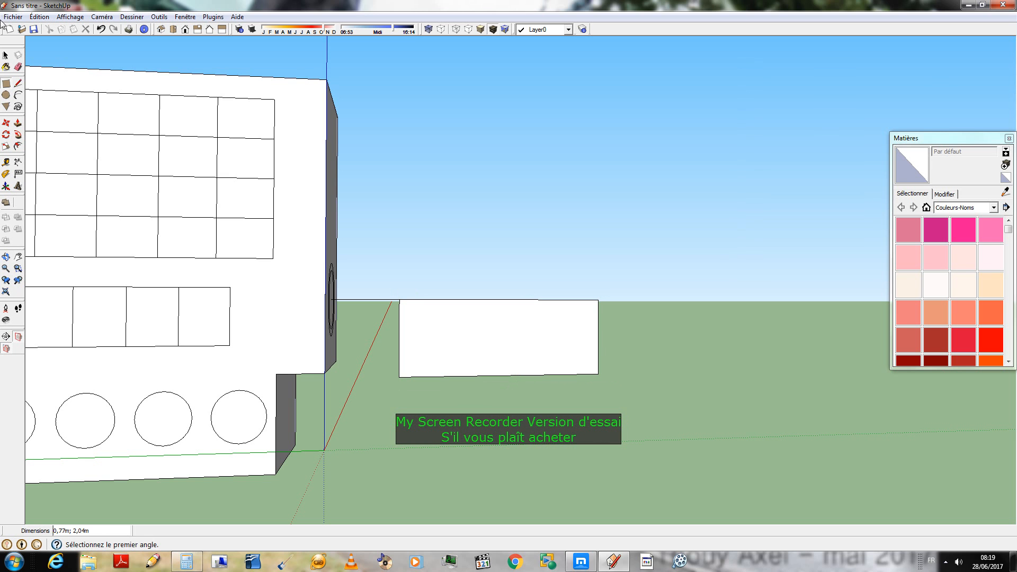
# - Draw an arc between the rectangle's two upper corners, bulging about 0.65 m downward
pyautogui.click(18, 94)
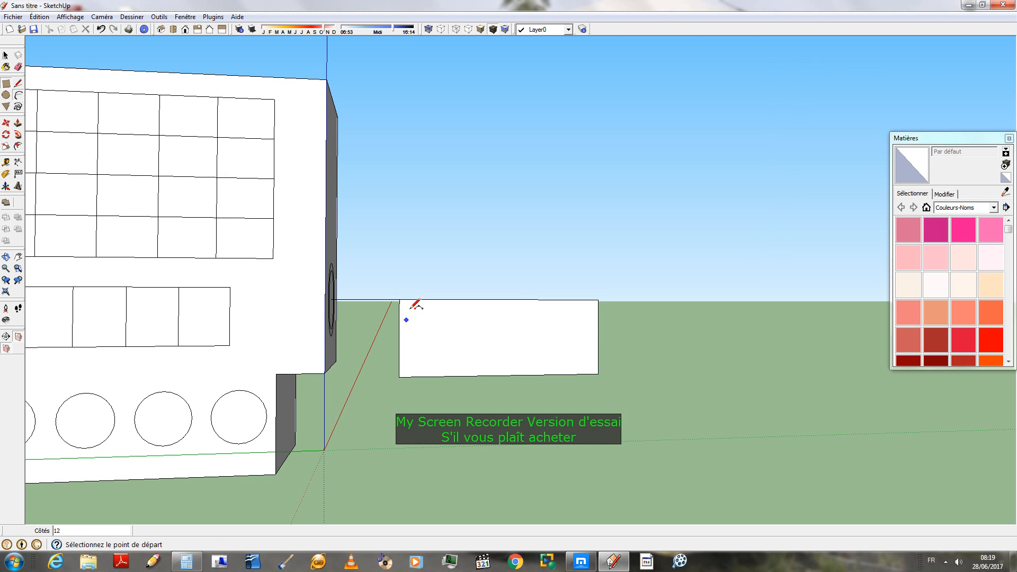
pyautogui.click(399, 299)
pyautogui.click(598, 300)
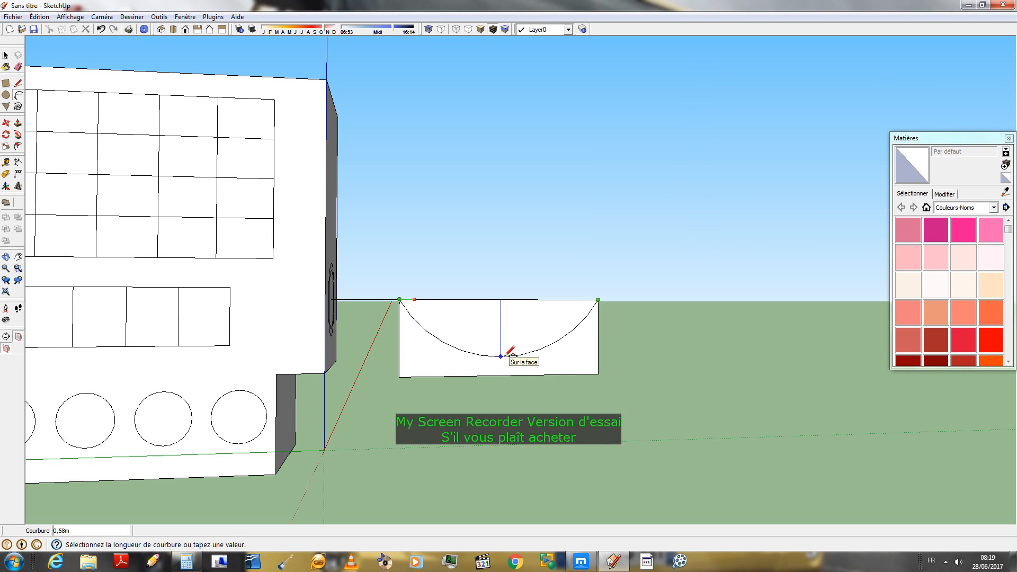
pyautogui.click(502, 362)
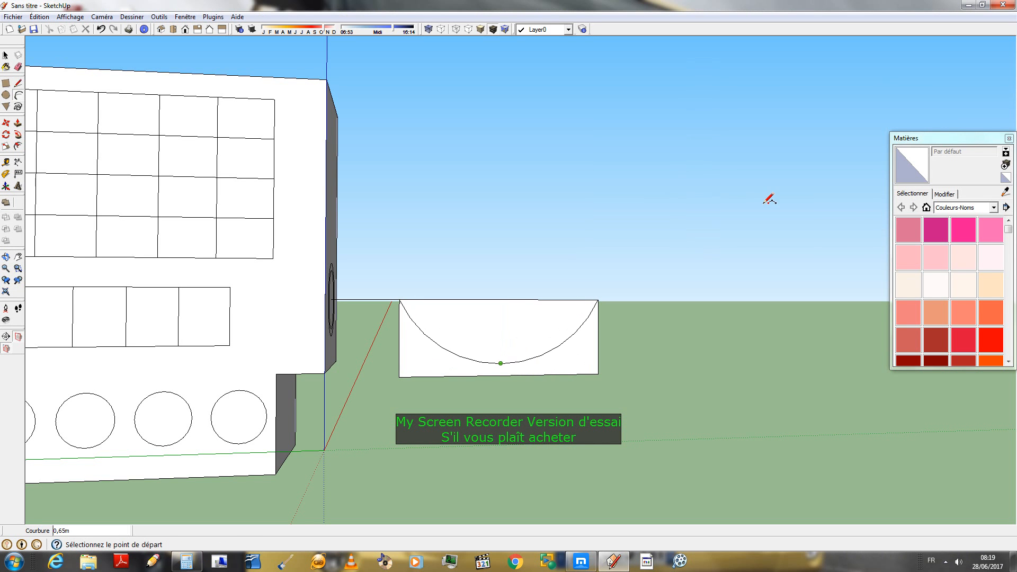
# - Erase the rectangle's side, lower and upper edges, keeping the arc joined to the short horizontal line
pyautogui.click(18, 67)
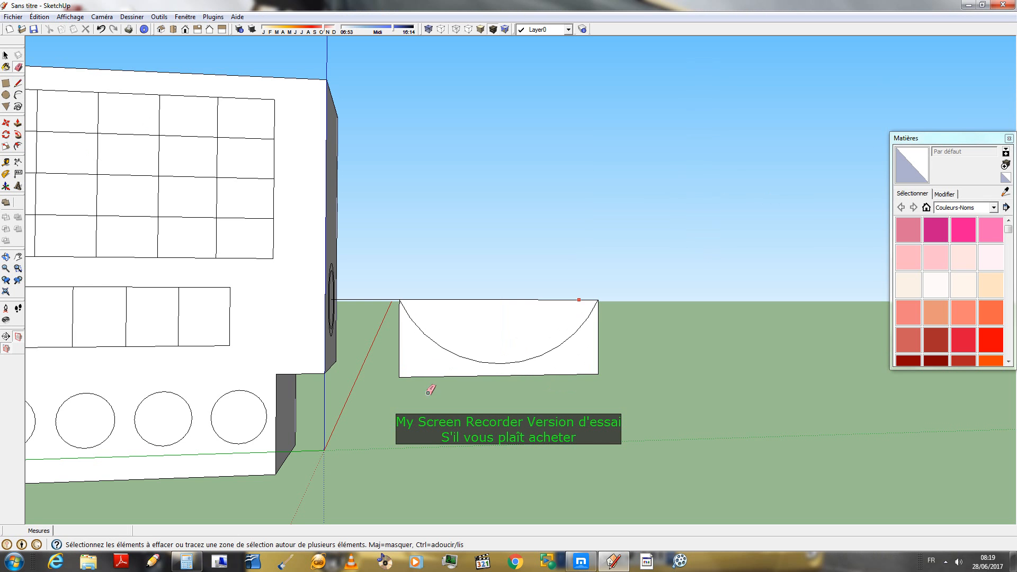
pyautogui.moveTo(422, 374)
pyautogui.mouseDown()
pyautogui.moveTo(571, 386)
pyautogui.moveTo(627, 330)
pyautogui.mouseUp()
pyautogui.scroll(-3, 630, 133)
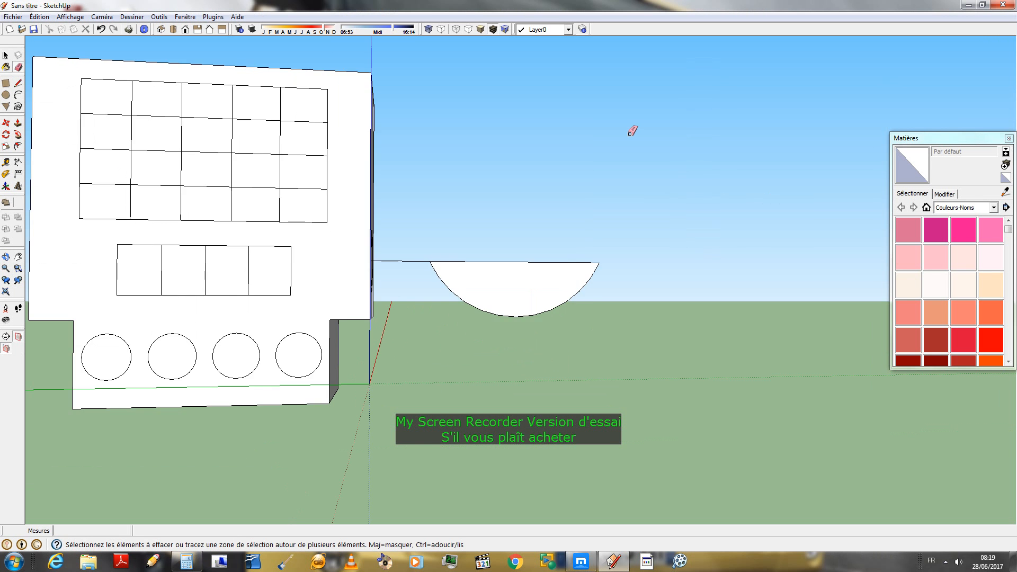
pyautogui.scroll(-1, 598, 216)
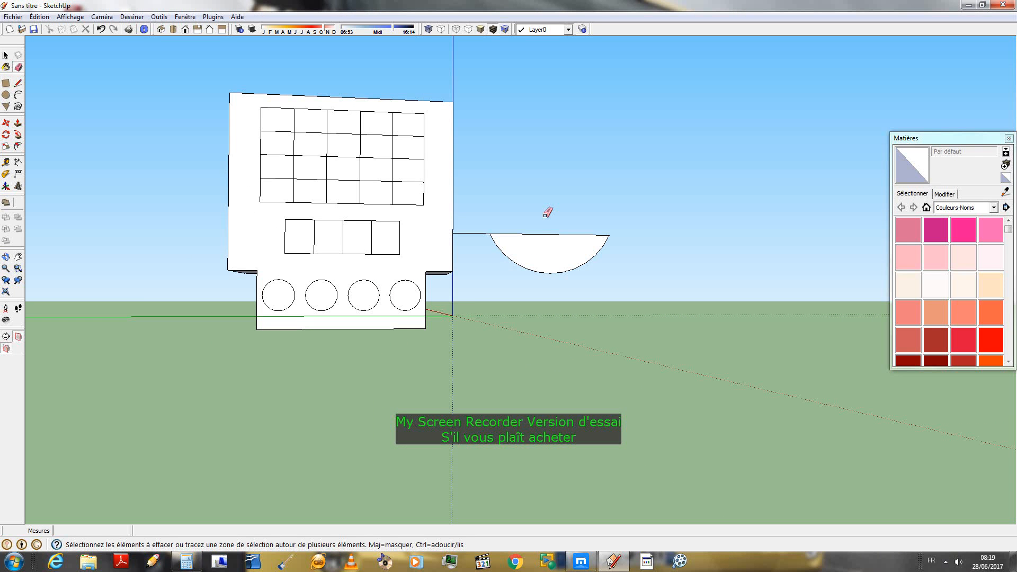
pyautogui.scroll(-1, 581, 228)
pyautogui.click(579, 230)
pyautogui.scroll(-1, 689, 231)
pyautogui.moveTo(695, 236)
pyautogui.mouseDown(button='middle')
pyautogui.moveTo(697, 254)
pyautogui.moveTo(506, 282)
pyautogui.moveTo(558, 334)
pyautogui.moveTo(773, 282)
pyautogui.moveTo(660, 310)
pyautogui.moveTo(699, 284)
pyautogui.mouseUp(button='middle')
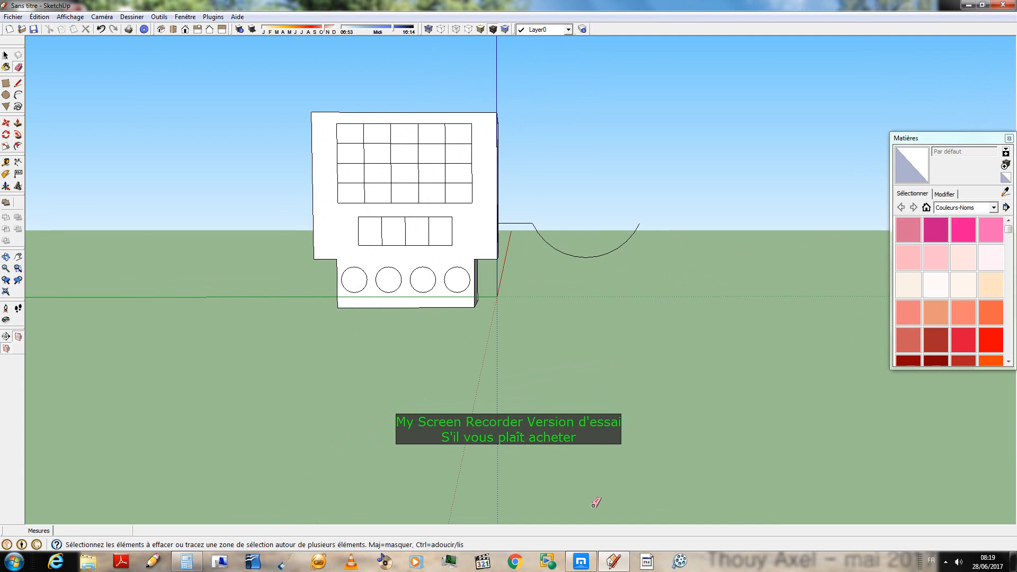
# - Check the arm reference in Maxthon, return to SketchUp and draw lines from the arc's inner end to its chord midpoint and about 0.65 m down
pyautogui.click(592, 560)
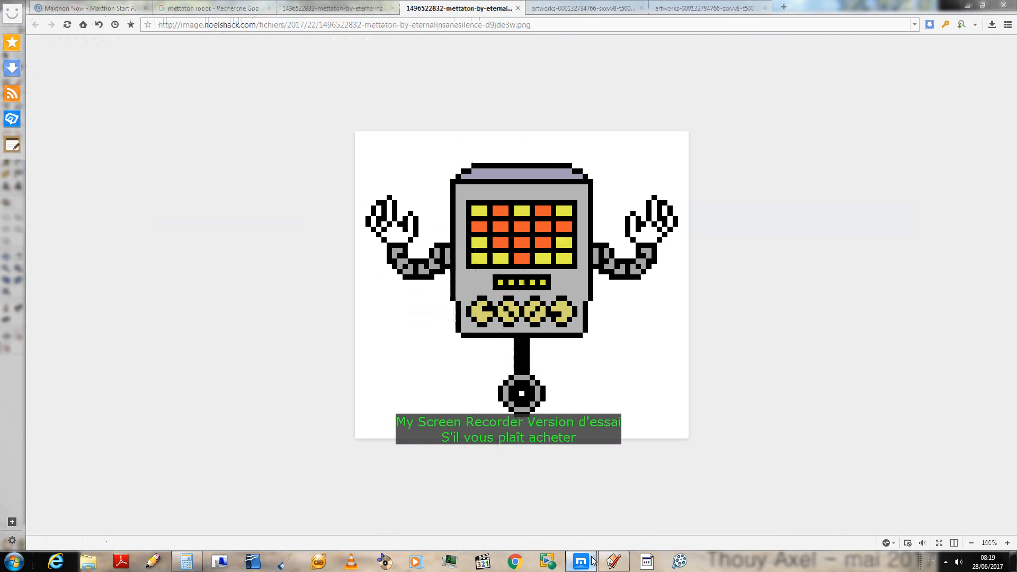
pyautogui.click(593, 559)
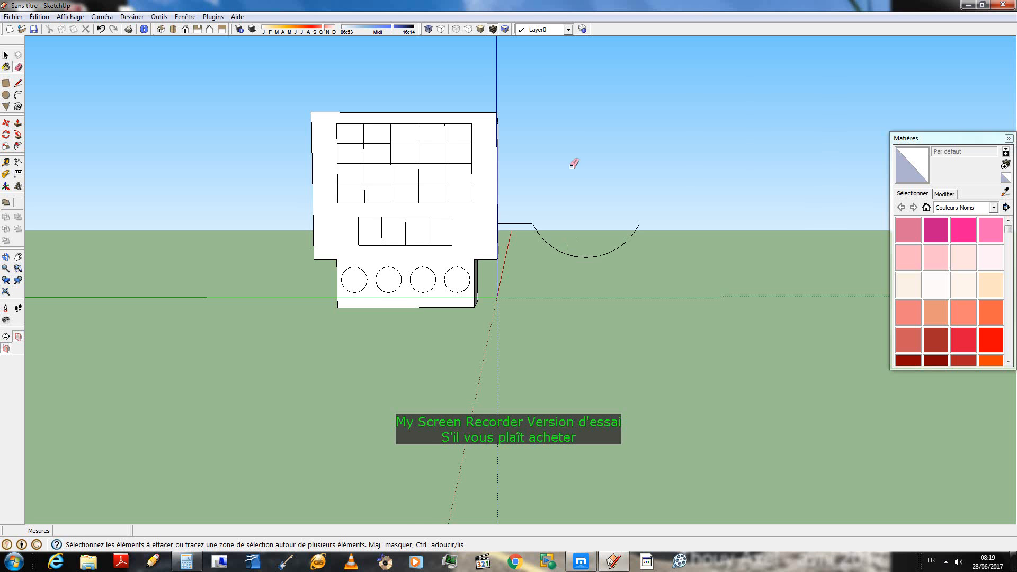
pyautogui.scroll(4, 572, 163)
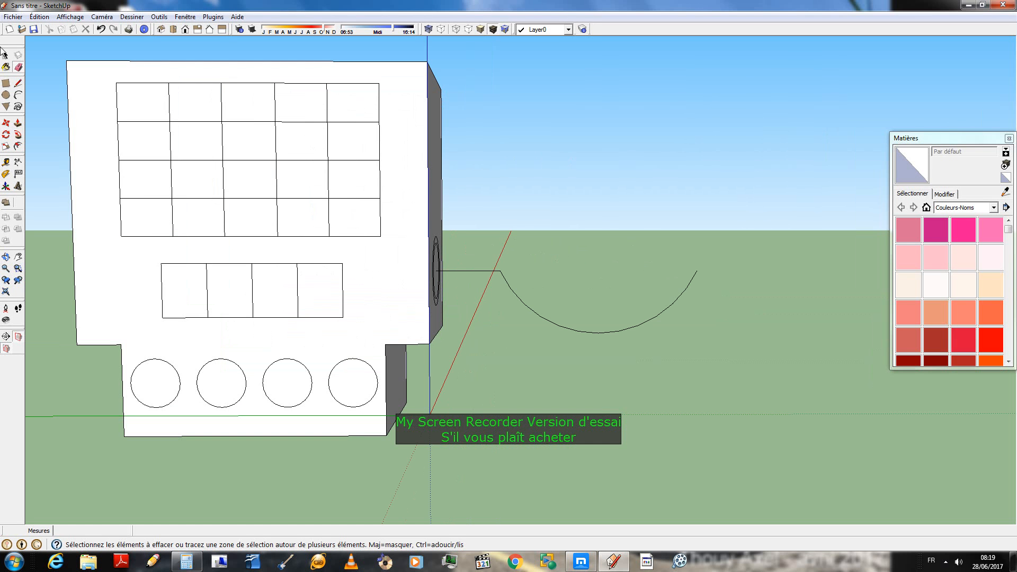
pyautogui.click(19, 84)
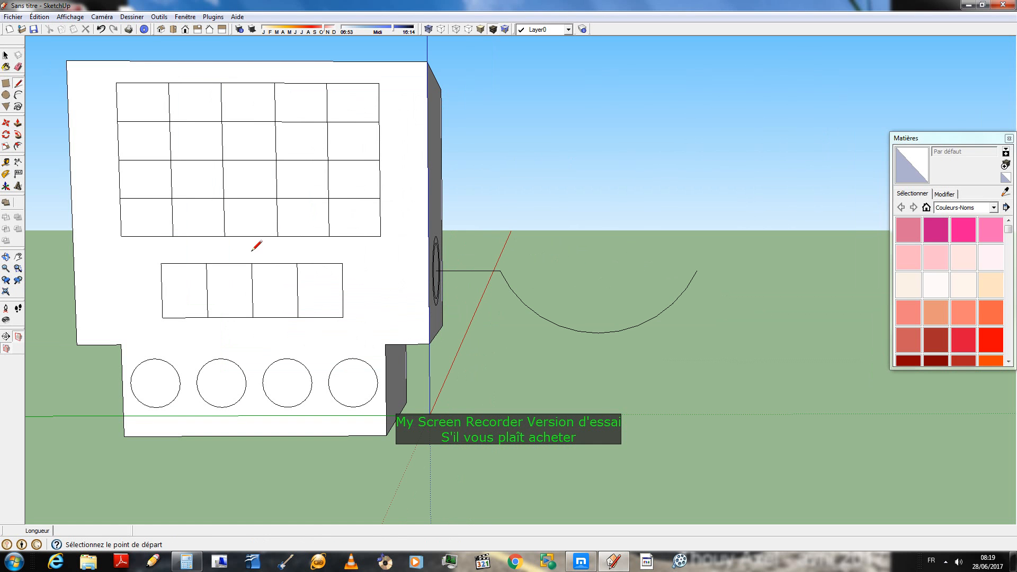
pyautogui.click(499, 271)
pyautogui.click(599, 271)
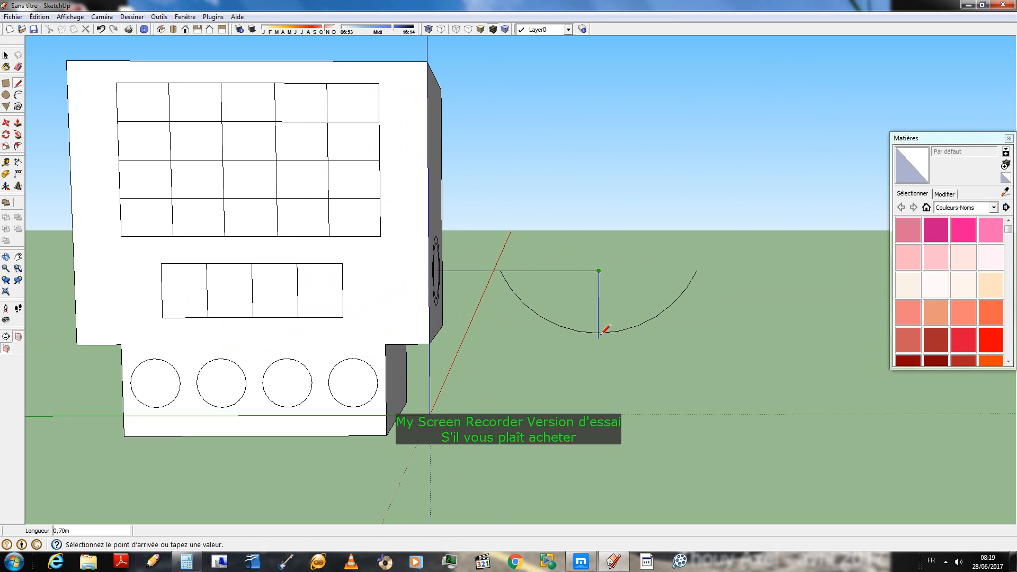
pyautogui.click(599, 332)
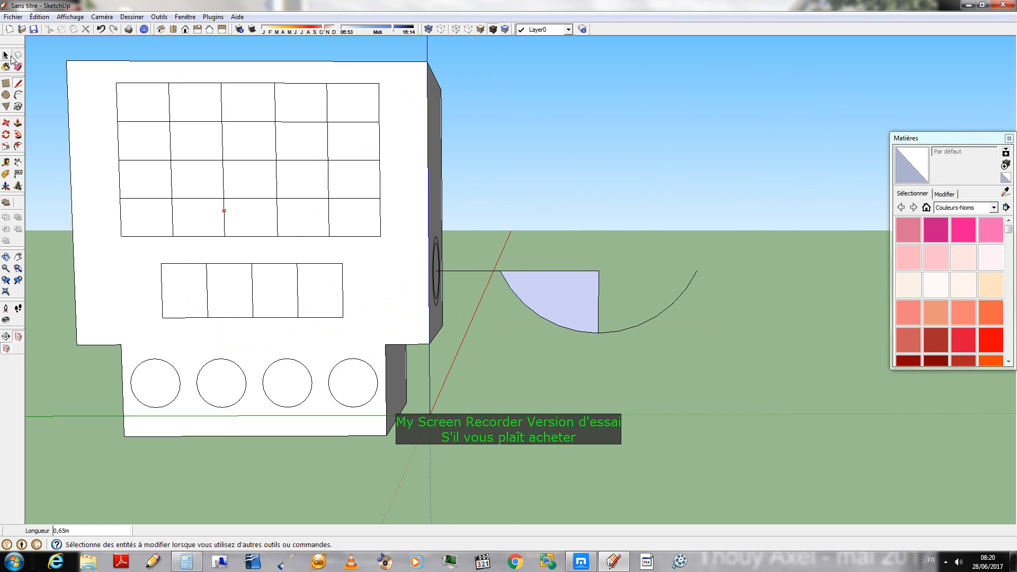
# - Try a smaller arc from the short horizontal line to the large arc's chord midpoint, bulging about 0.5 m downward
pyautogui.click(17, 105)
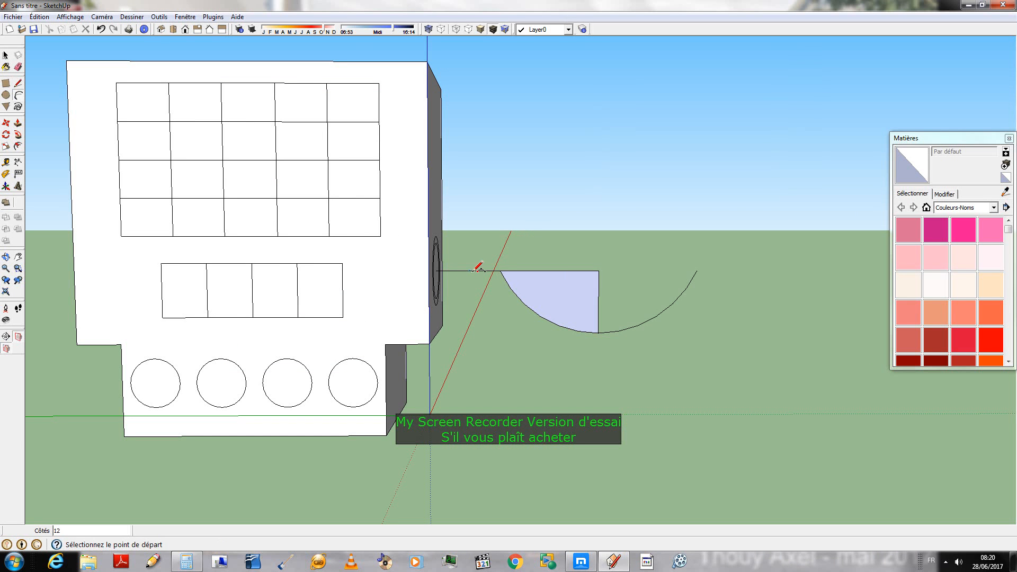
pyautogui.click(598, 271)
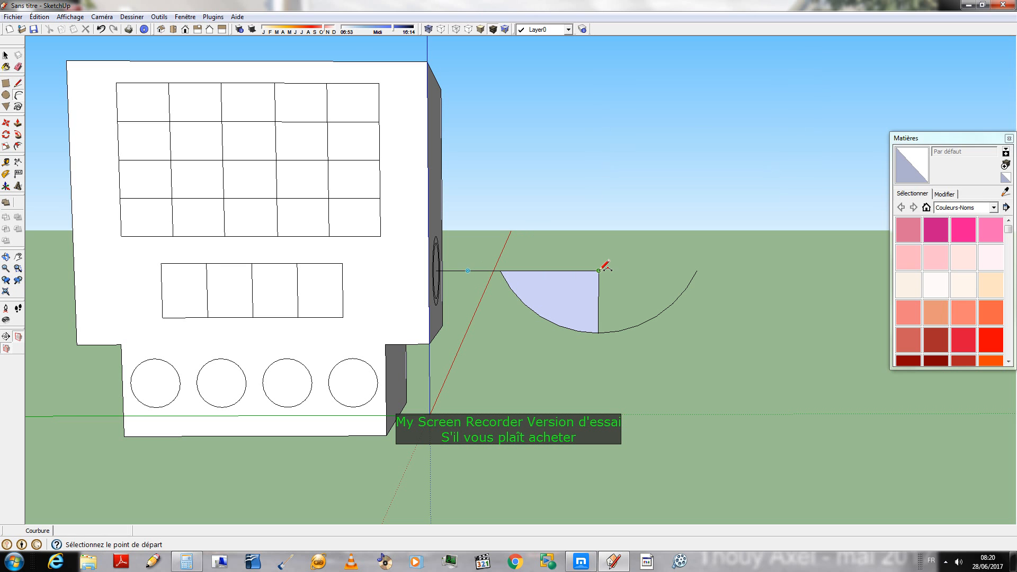
pyautogui.click(598, 331)
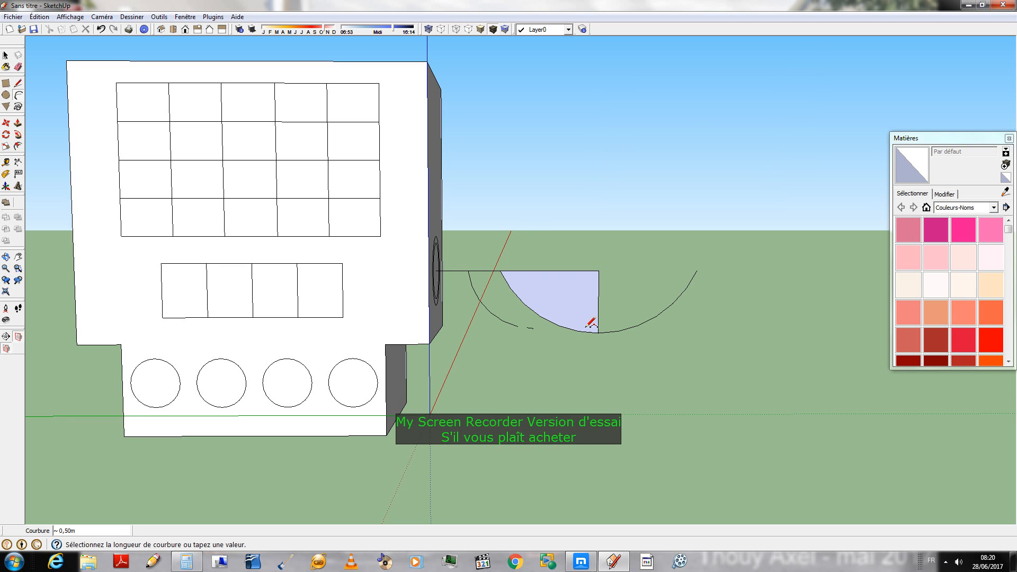
pyautogui.click(608, 313)
pyautogui.scroll(-2, 702, 179)
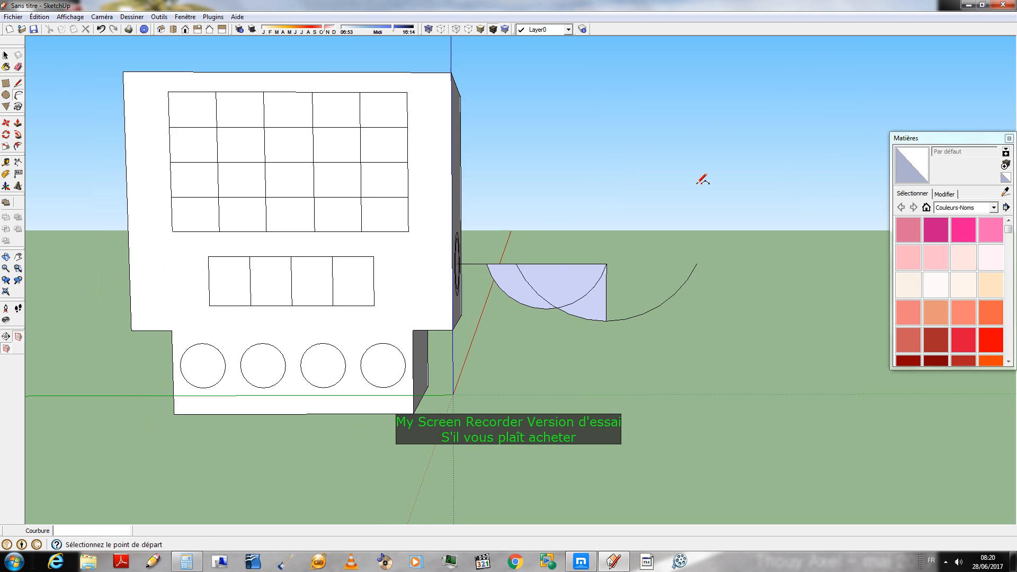
pyautogui.scroll(-3, 702, 179)
pyautogui.scroll(2, 703, 179)
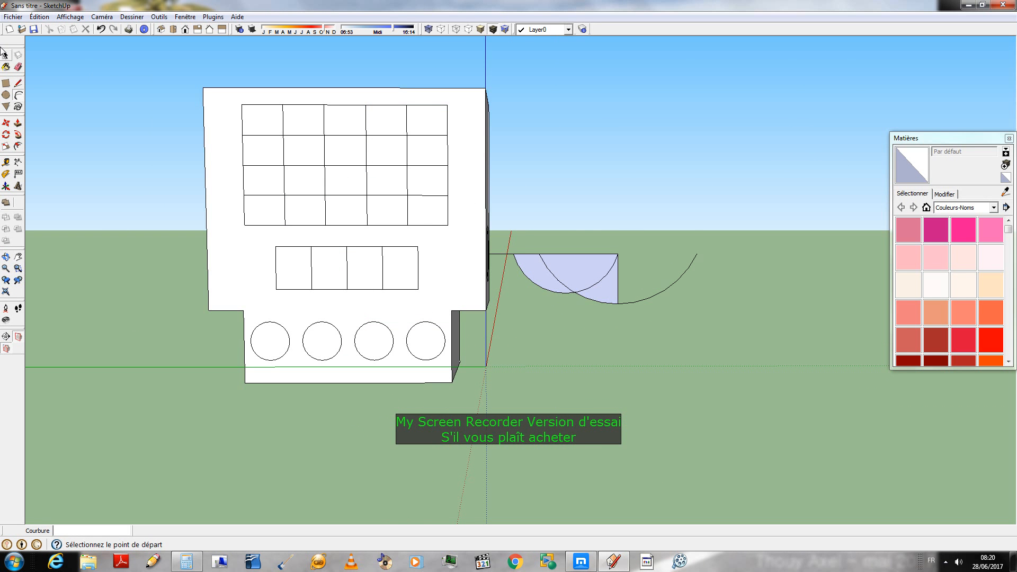
# - Erase the smaller arc, the vertical helper line and the horizontal line inside the large arc
pyautogui.click(17, 65)
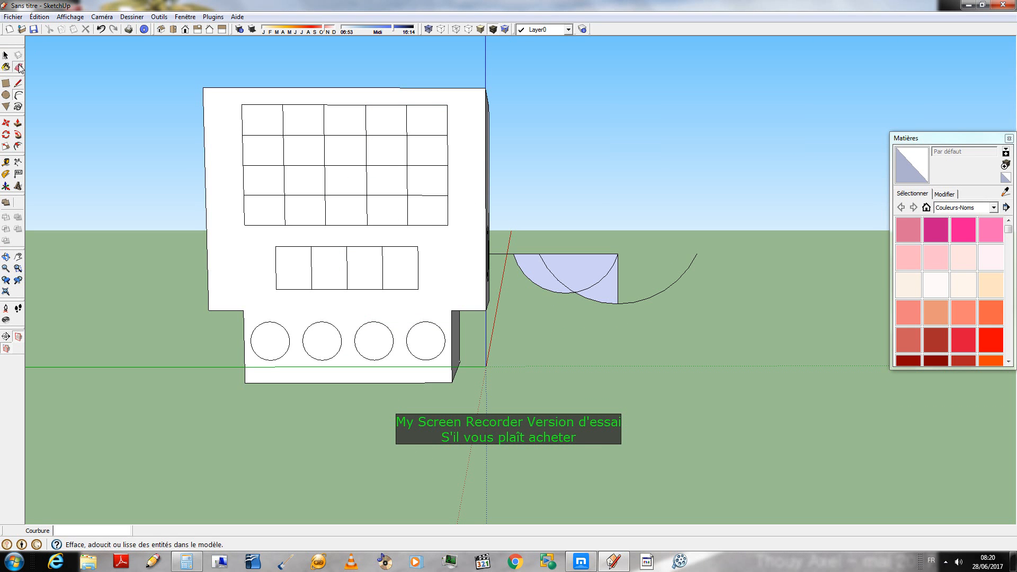
pyautogui.click(527, 272)
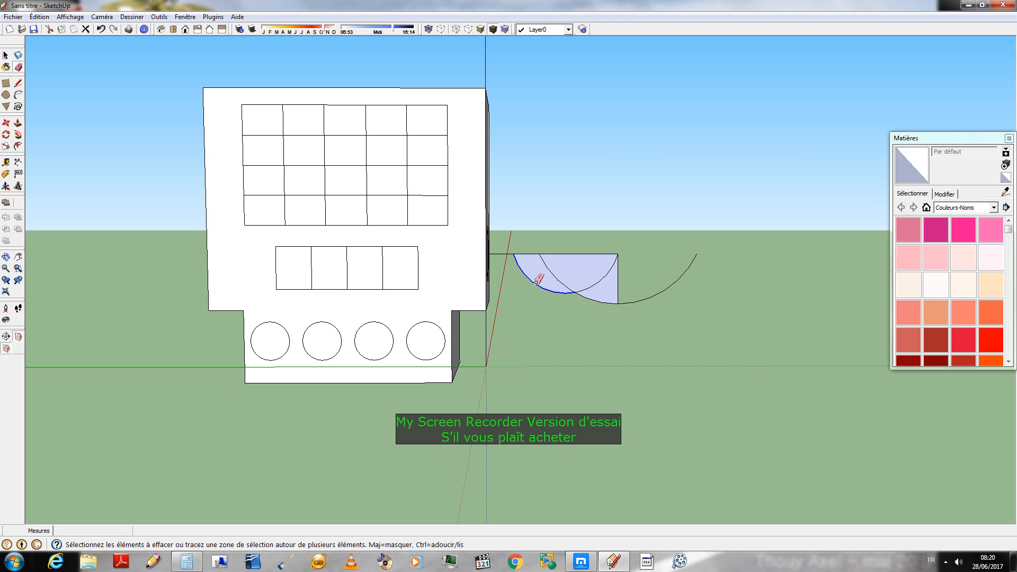
pyautogui.click(609, 272)
pyautogui.click(617, 276)
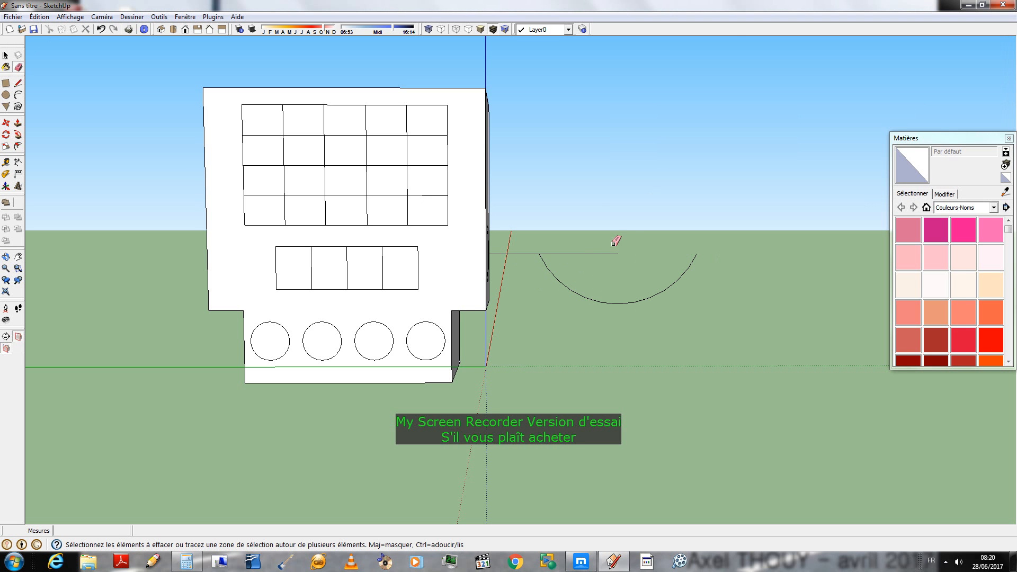
pyautogui.scroll(-3, 697, 230)
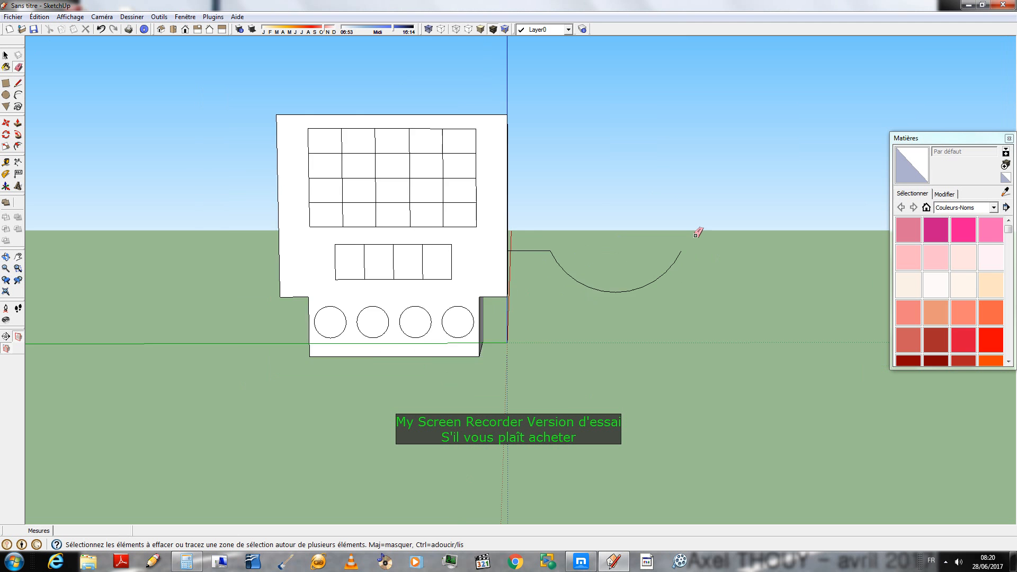
# - Draw a short vertical line upward along the blue axis from the arc's outer end
pyautogui.click(18, 84)
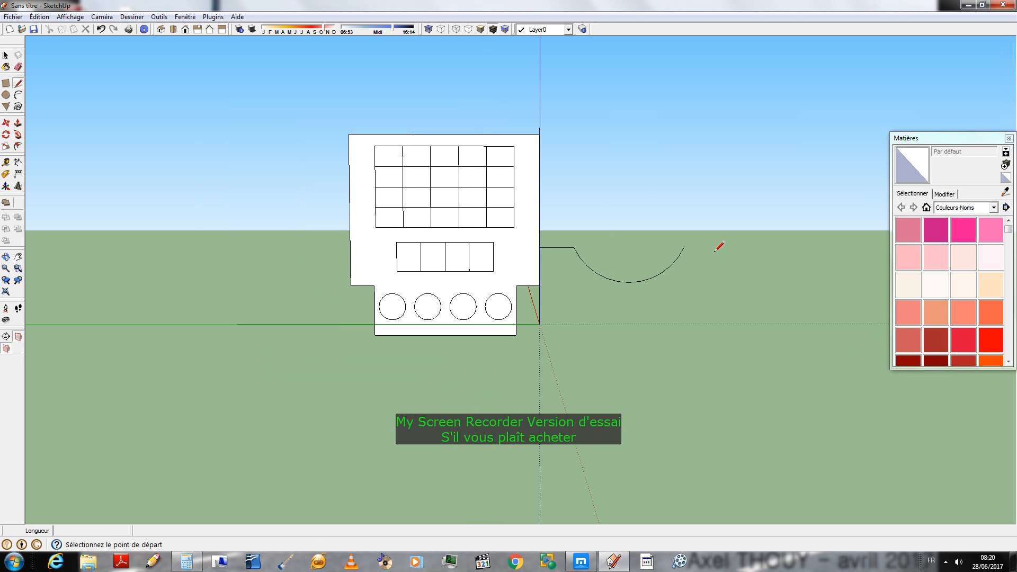
pyautogui.click(684, 246)
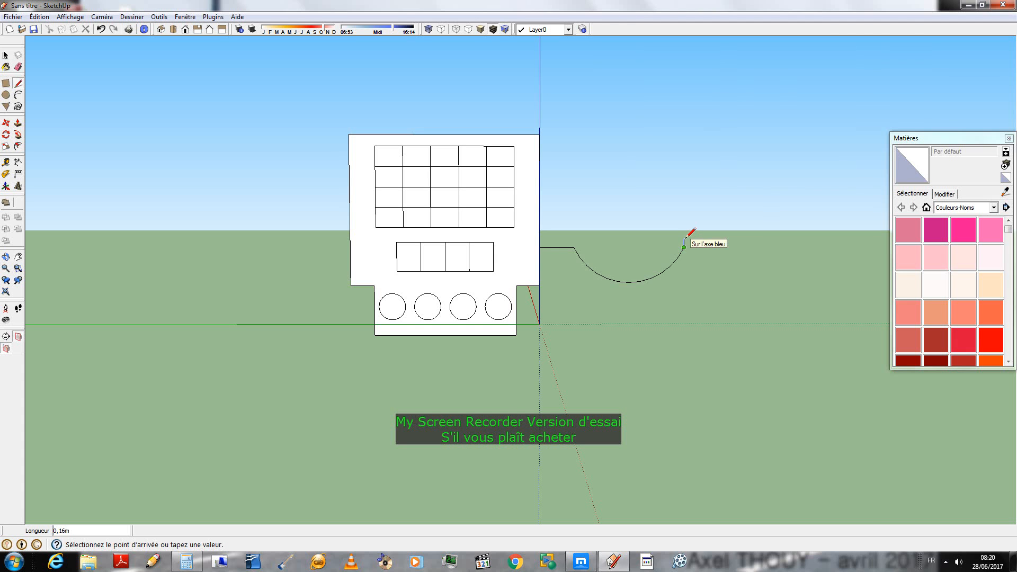
pyautogui.click(684, 235)
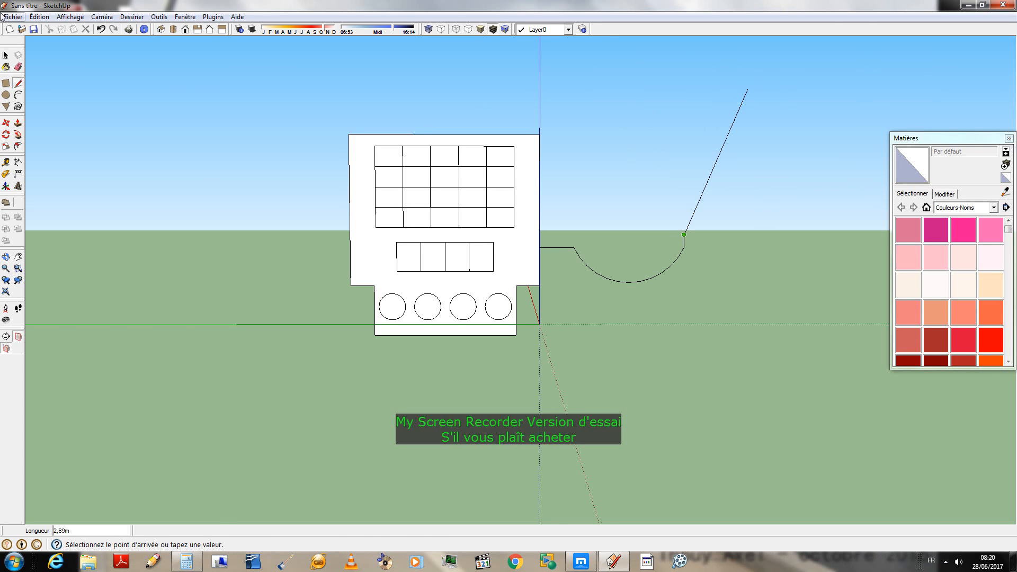
pyautogui.click(6, 55)
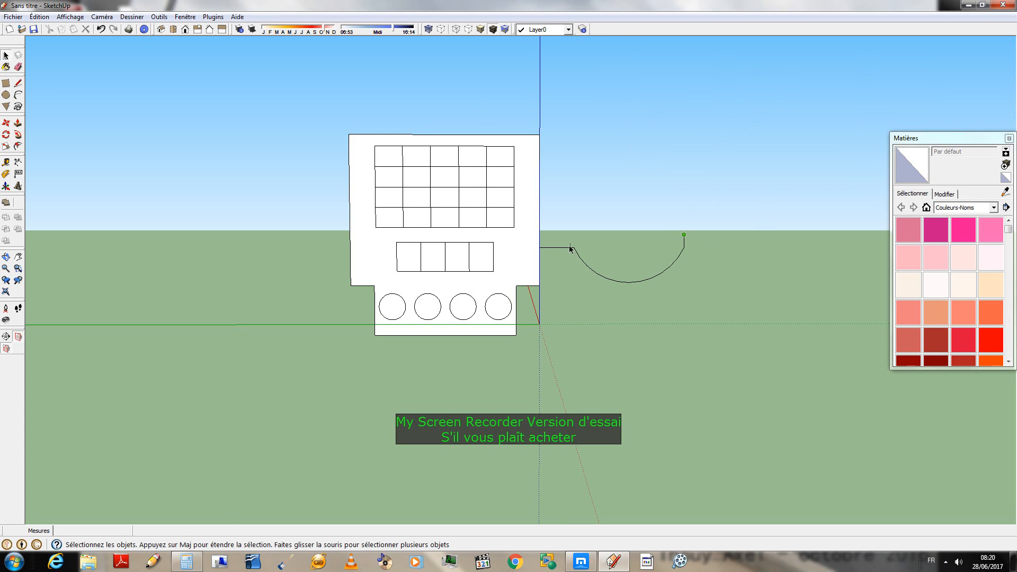
# - Copy the short horizontal line from its outer end to the centre of the circle on the body's opposite side, about 3.97 m away
pyautogui.moveTo(570, 249); pyautogui.dragTo(583, 311)
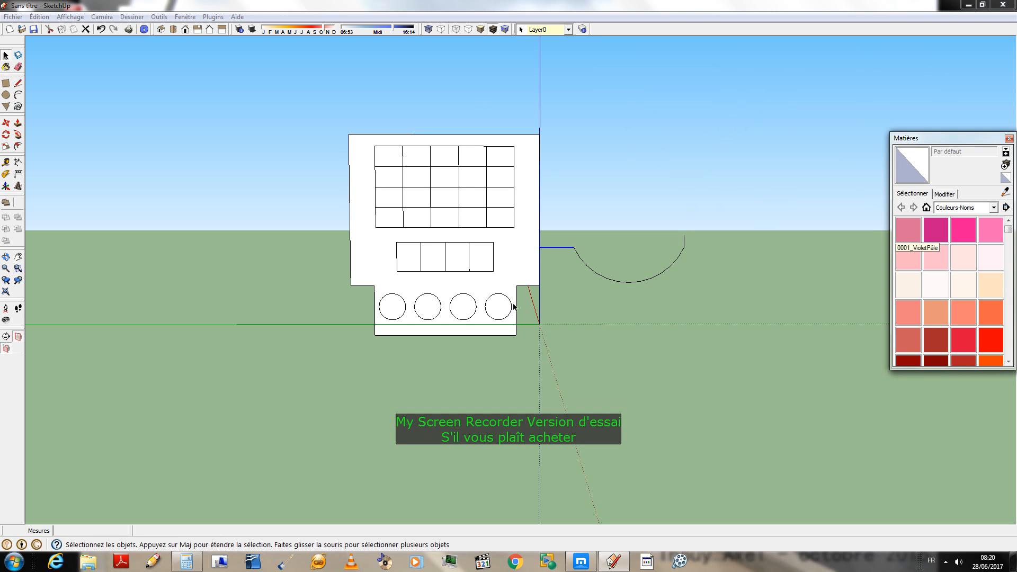
pyautogui.moveTo(463, 313); pyautogui.dragTo(198, 61, button='middle')
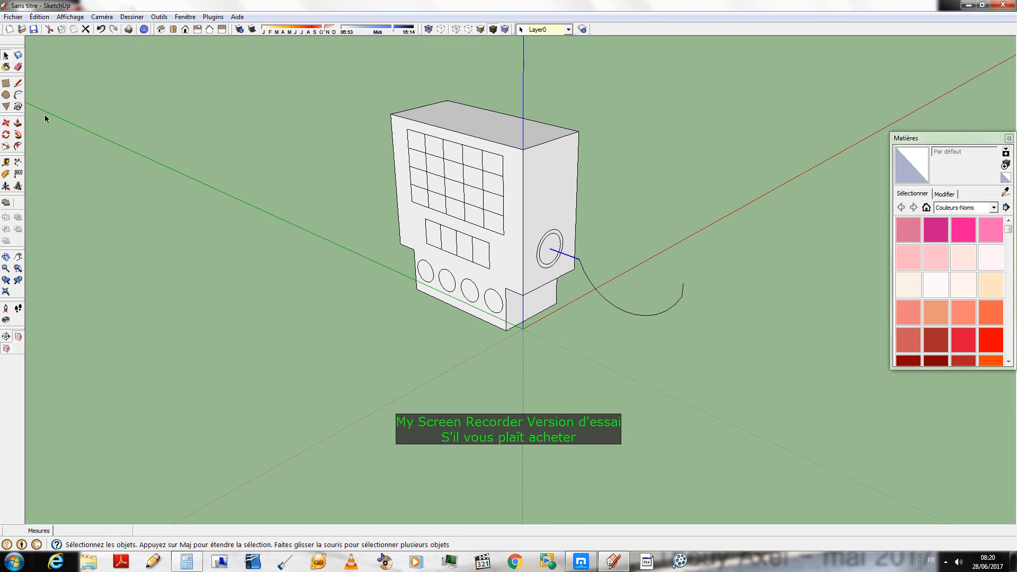
pyautogui.click(2, 124)
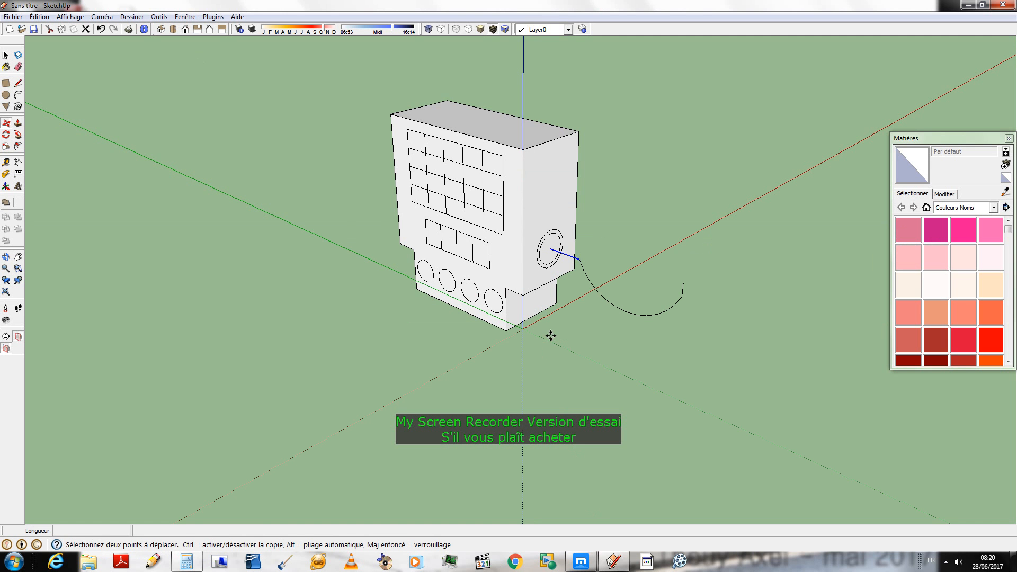
pyautogui.click(581, 255)
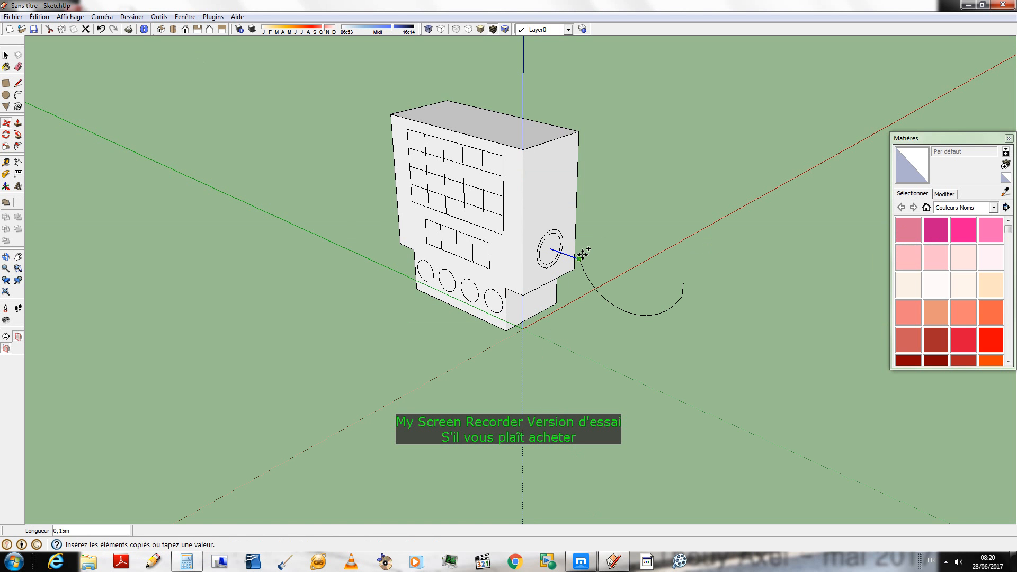
pyautogui.moveTo(249, 307); pyautogui.dragTo(471, 267, button='middle')
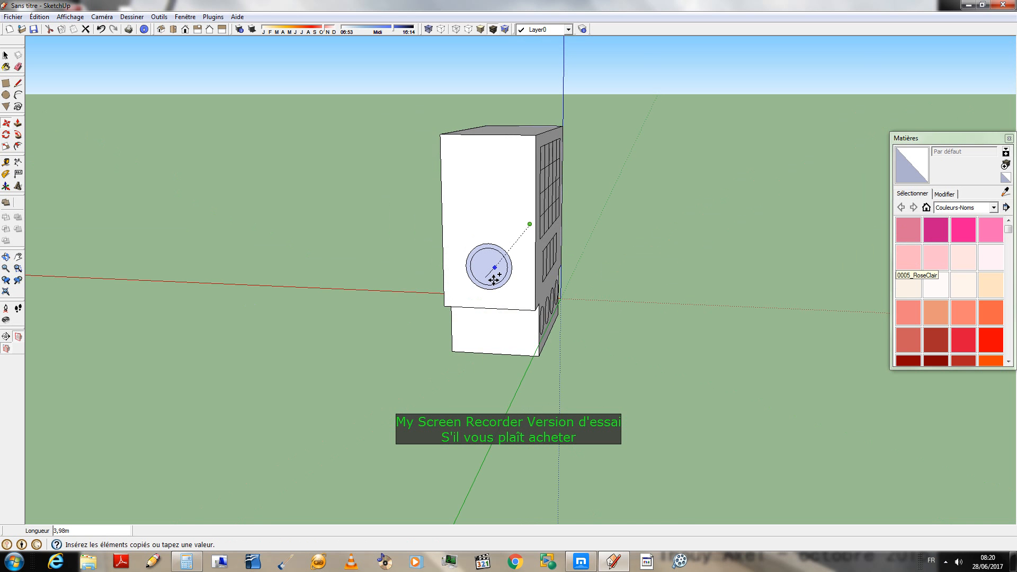
pyautogui.moveTo(490, 318); pyautogui.dragTo(549, 250, button='middle')
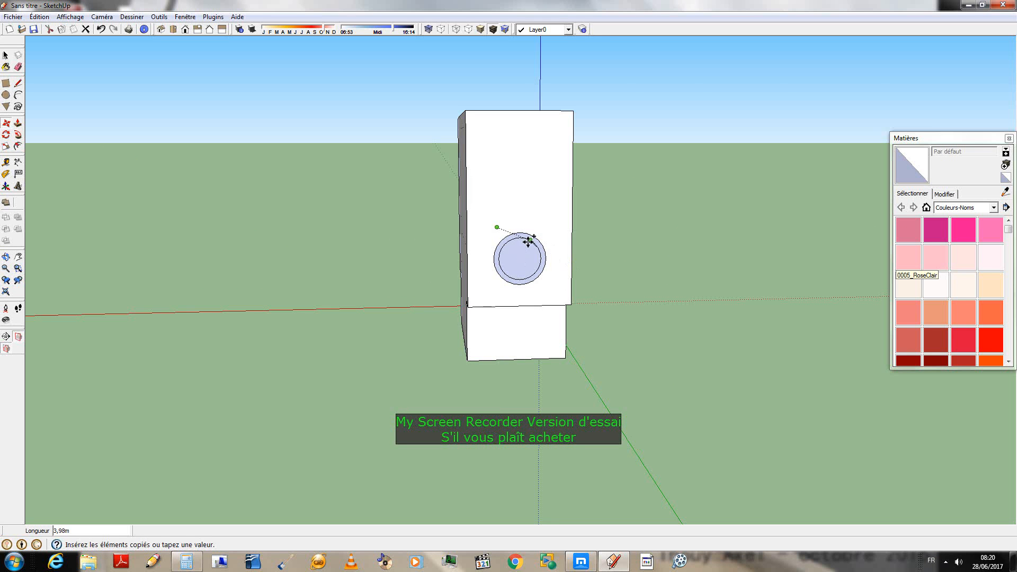
pyautogui.scroll(1, 524, 259)
pyautogui.scroll(2, 523, 260)
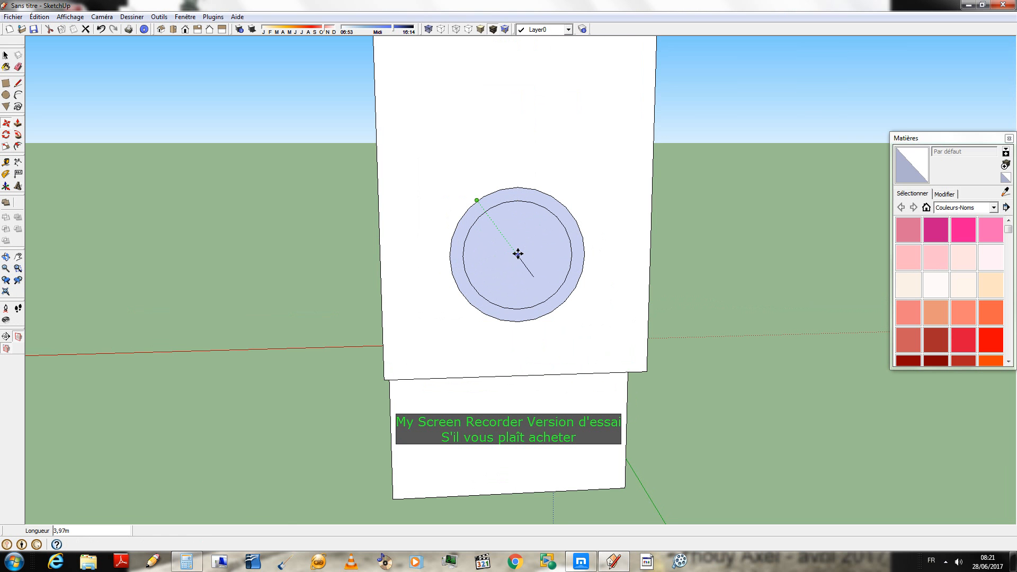
pyautogui.click(518, 254)
pyautogui.moveTo(620, 274); pyautogui.dragTo(436, 253, button='middle')
pyautogui.scroll(-1, 437, 252)
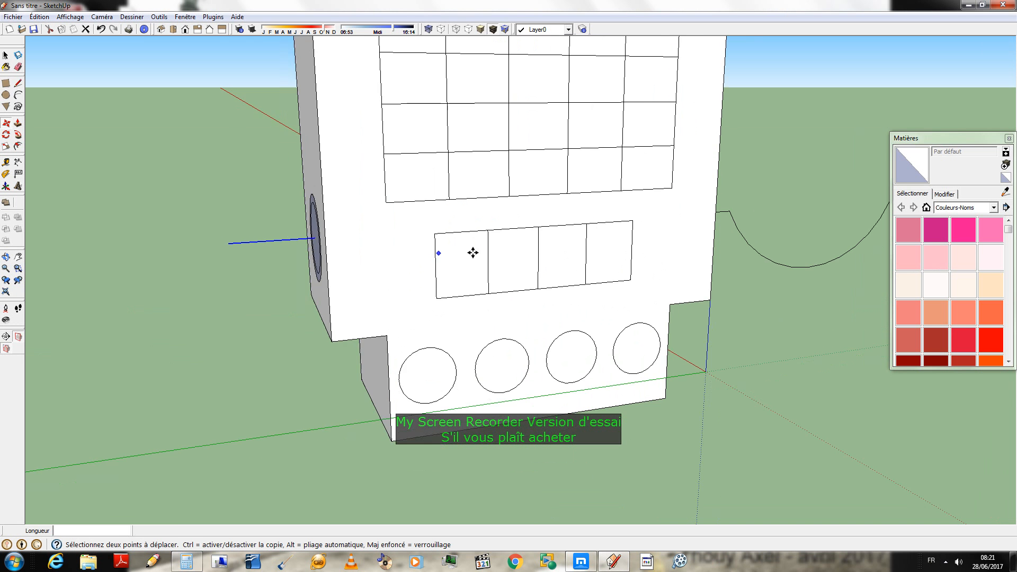
pyautogui.scroll(-3, 620, 310)
pyautogui.moveTo(656, 365); pyautogui.dragTo(599, 370, button='middle')
pyautogui.click(6, 55)
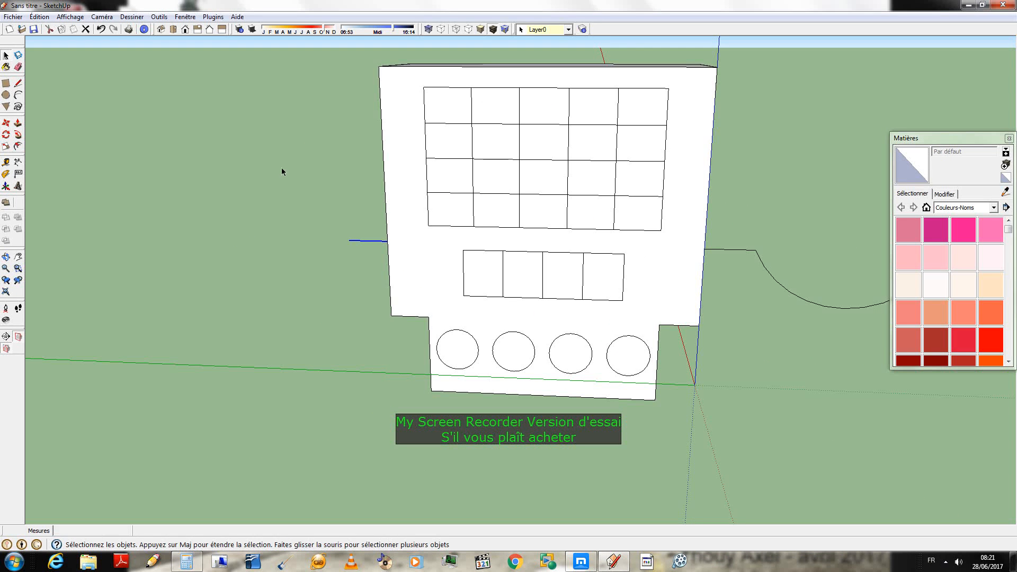
# - Copy the large arc from its outer end to the outer end of the short horizontal line on the body's opposite side, about 6.74 m away
pyautogui.click(768, 276)
pyautogui.scroll(-2, 255, 155)
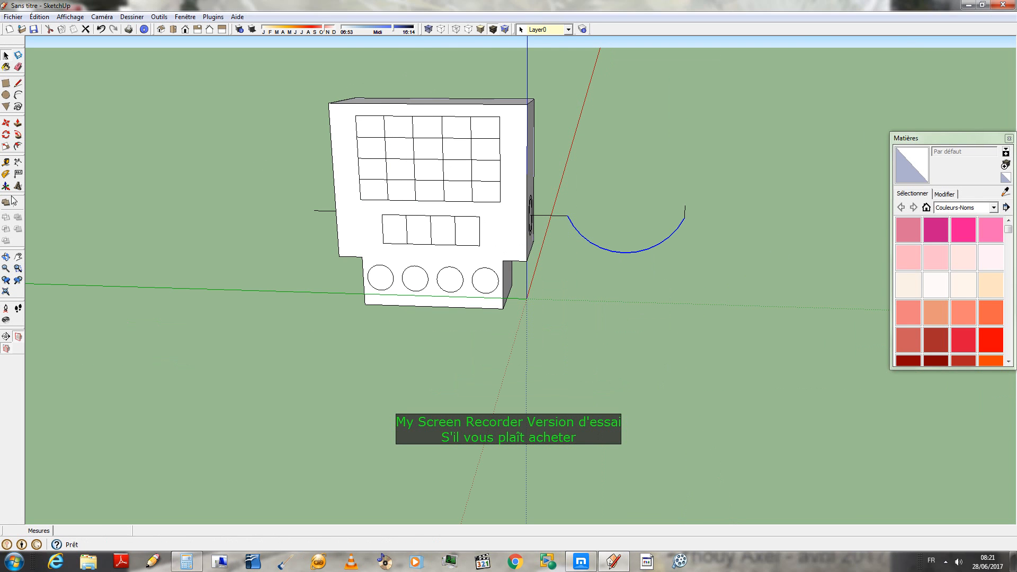
pyautogui.click(7, 122)
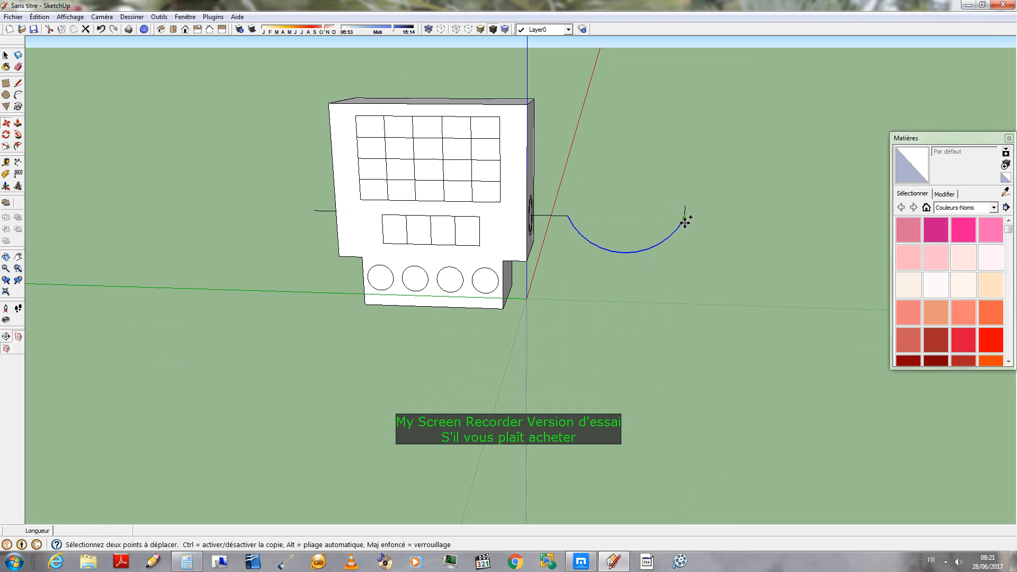
pyautogui.click(683, 221)
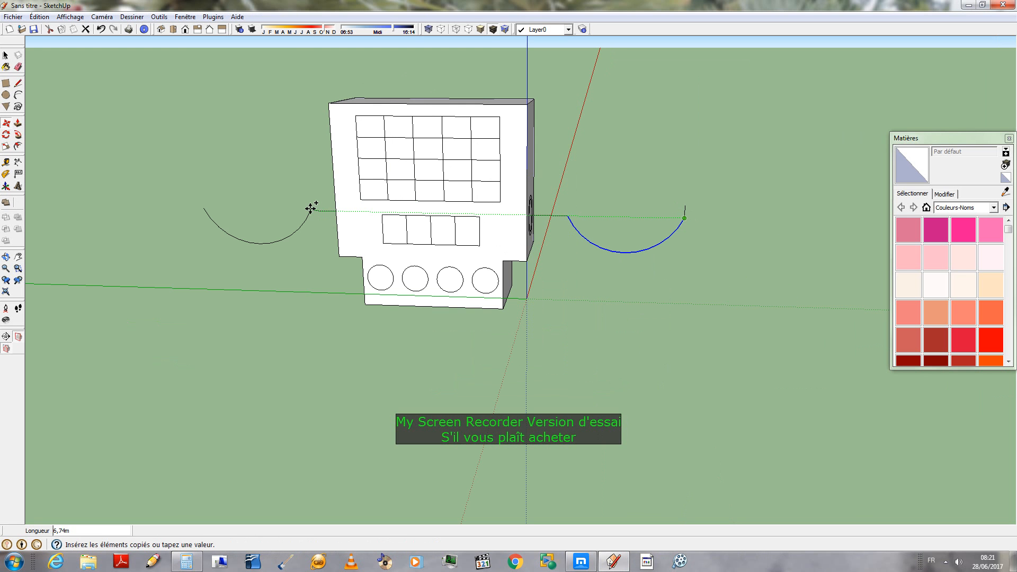
pyautogui.click(316, 208)
pyautogui.moveTo(452, 368); pyautogui.dragTo(530, 277, button='middle')
pyautogui.click(529, 277)
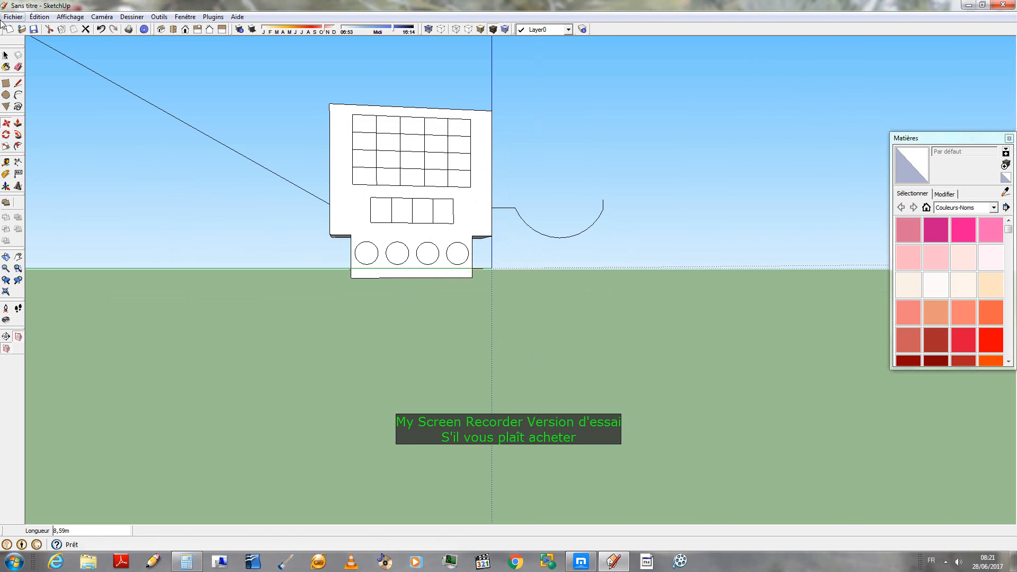
# - Copy the short vertical line from its lower end to the outer end of the copied arc, about 8.71 m away, and clear the selection
pyautogui.click(6, 55)
pyautogui.scroll(-1, 848, 234)
pyautogui.moveTo(848, 236); pyautogui.dragTo(725, 317, button='middle')
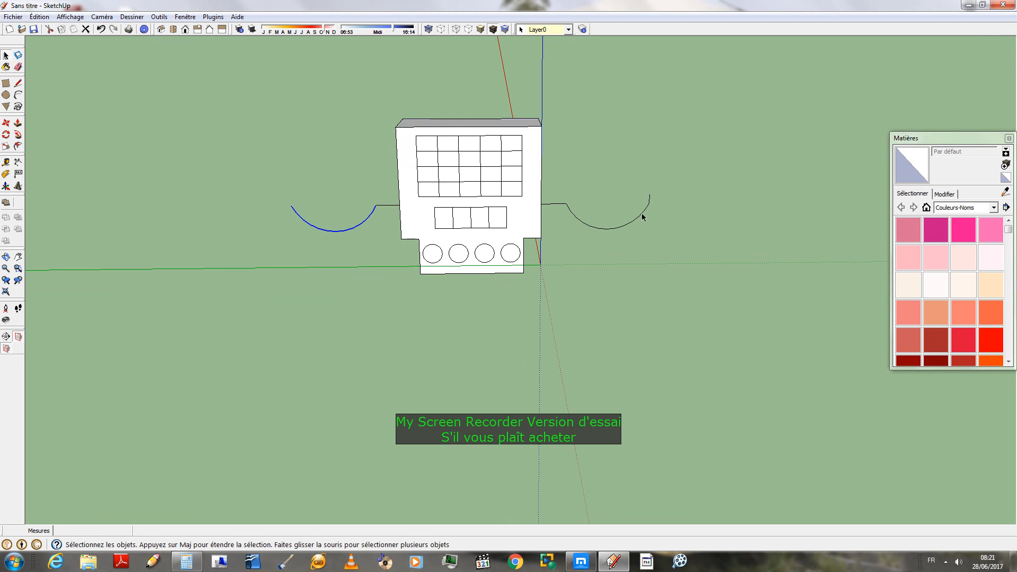
pyautogui.click(650, 199)
pyautogui.click(6, 122)
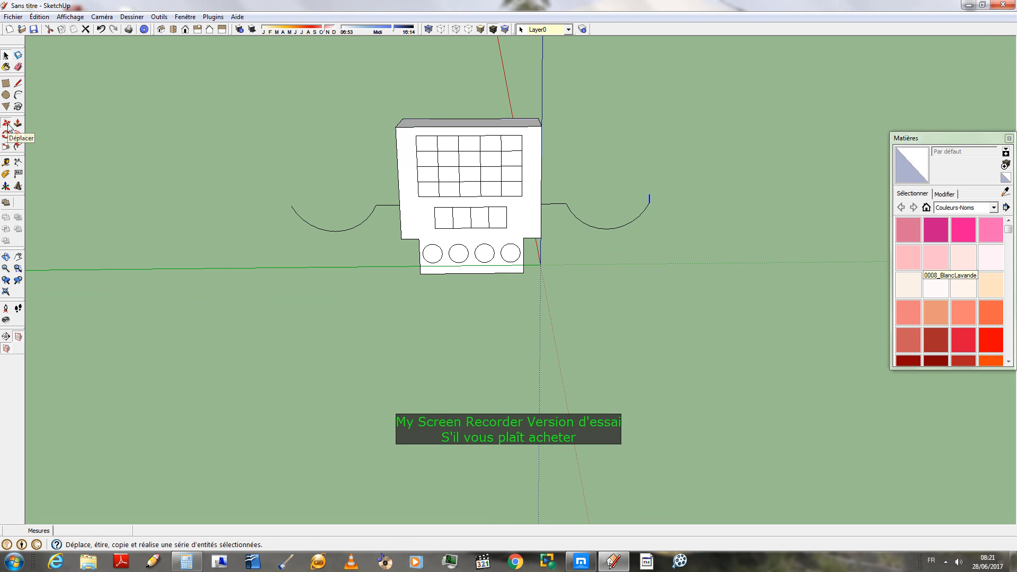
pyautogui.click(650, 202)
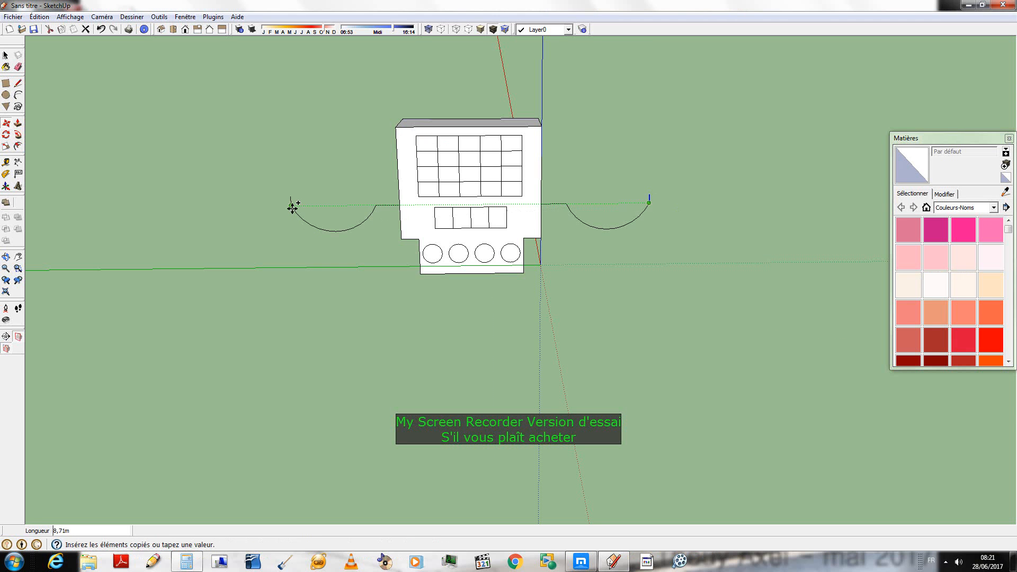
pyautogui.click(293, 207)
pyautogui.scroll(-4, 688, 218)
pyautogui.moveTo(670, 310); pyautogui.dragTo(660, 253, button='middle')
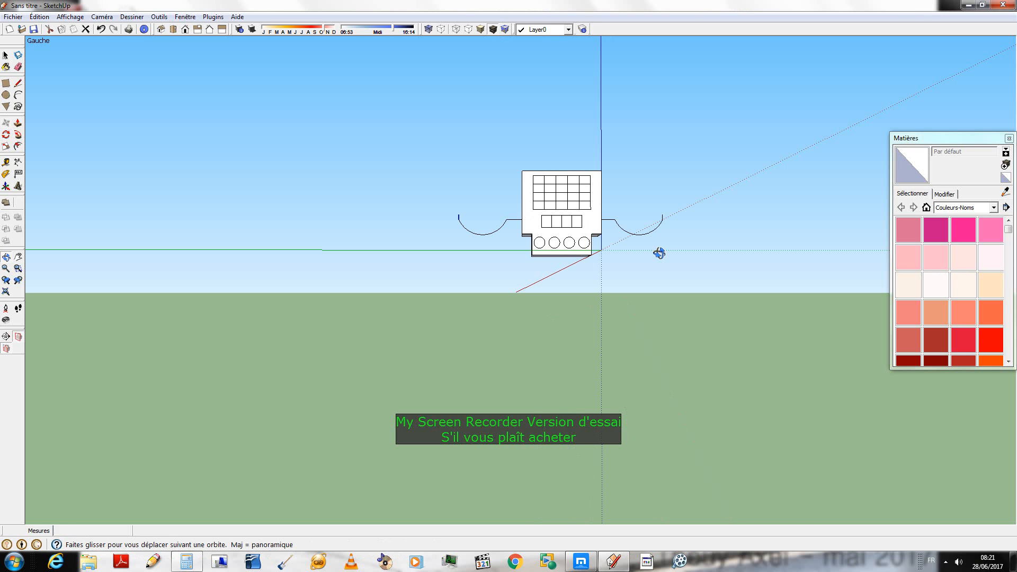
pyautogui.scroll(2, 670, 228)
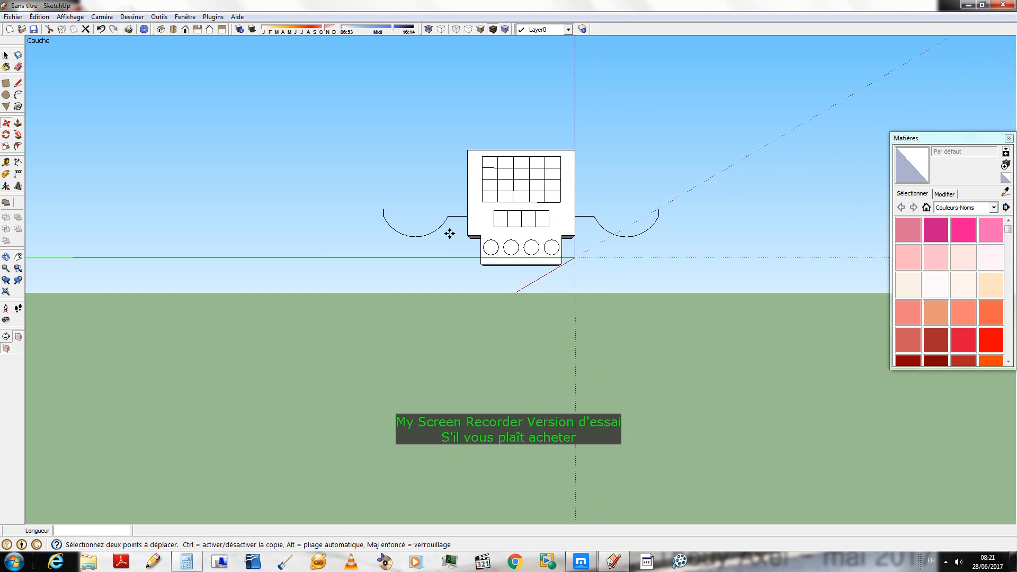
pyautogui.moveTo(449, 255); pyautogui.dragTo(663, 315, button='middle')
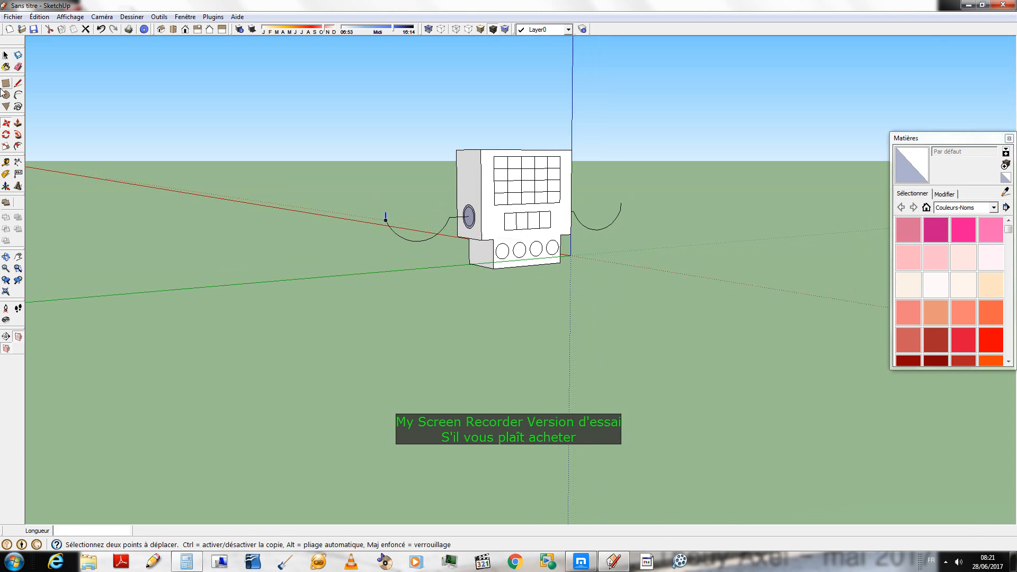
pyautogui.click(5, 56)
pyautogui.click(266, 265)
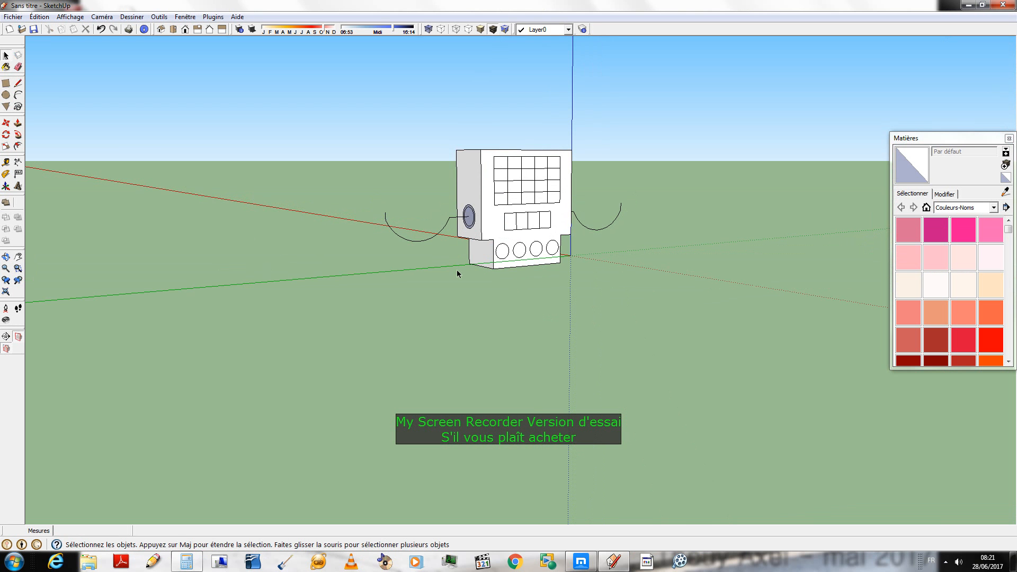
# - Try to extrude the inner circle on the body's right side along the arm path with Follow Me
pyautogui.moveTo(457, 269); pyautogui.dragTo(456, 260, button='middle')
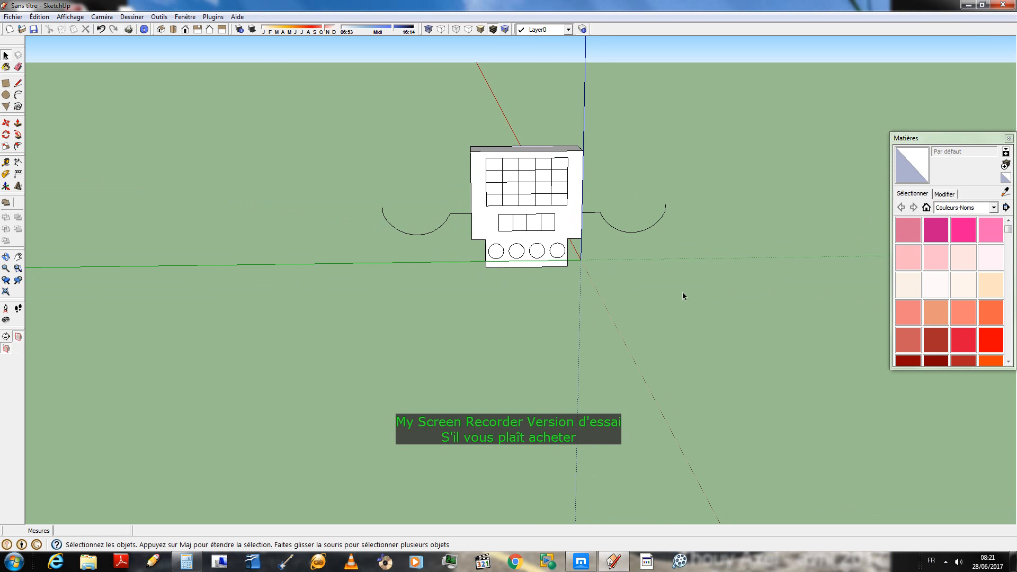
pyautogui.moveTo(682, 295); pyautogui.dragTo(533, 271, button='middle')
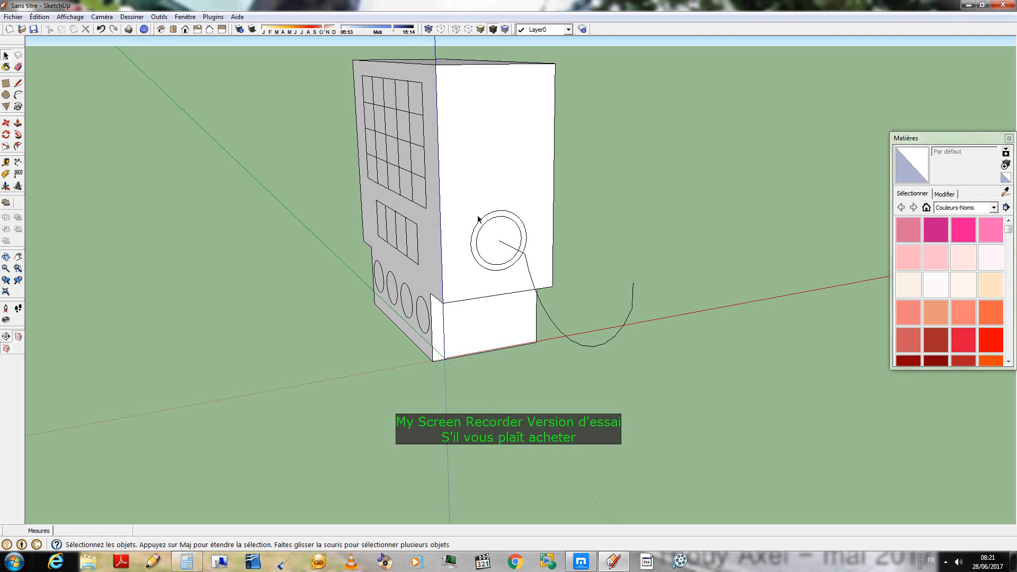
pyautogui.click(18, 136)
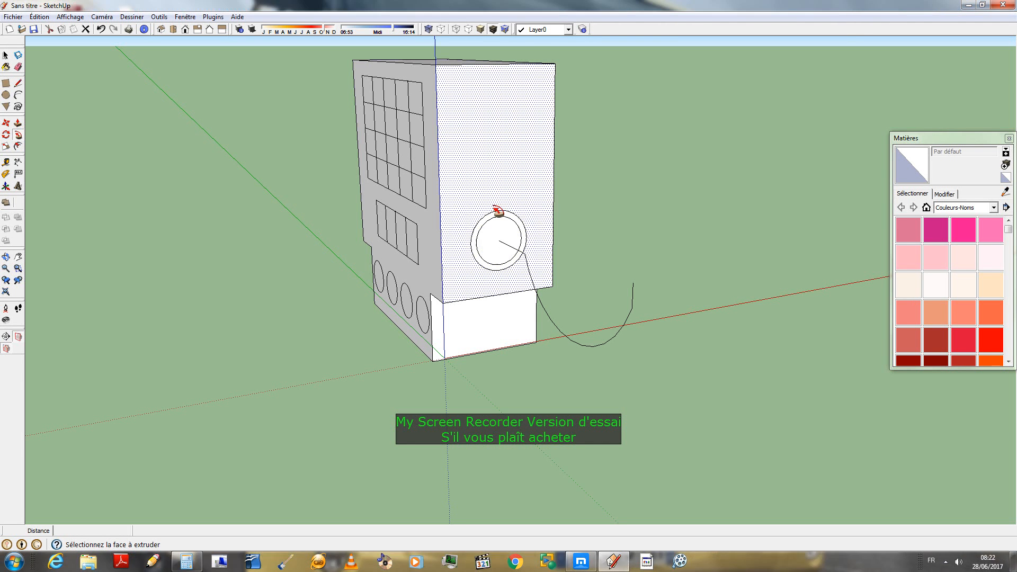
pyautogui.click(502, 239)
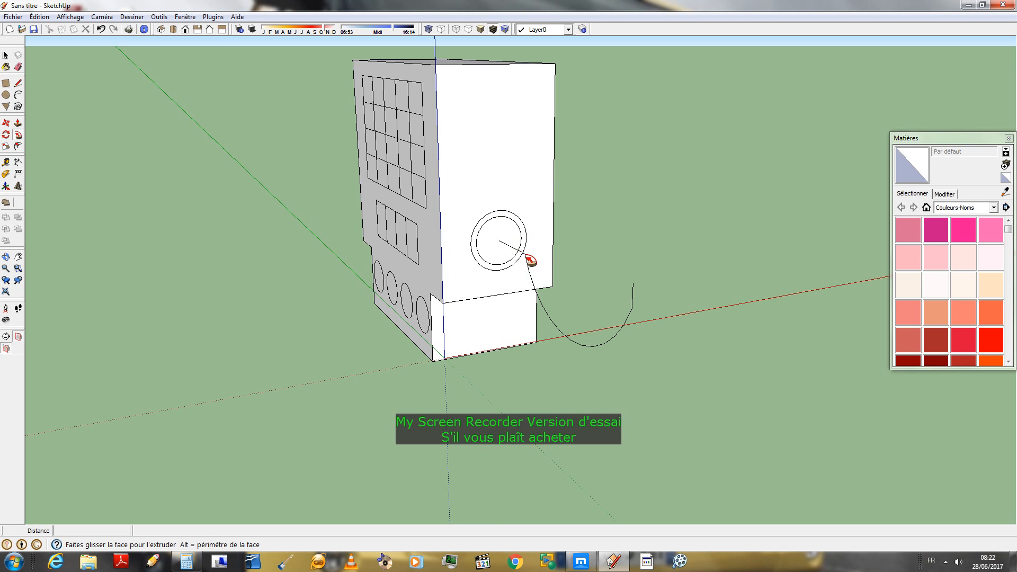
pyautogui.moveTo(523, 259); pyautogui.dragTo(823, 270, button='middle')
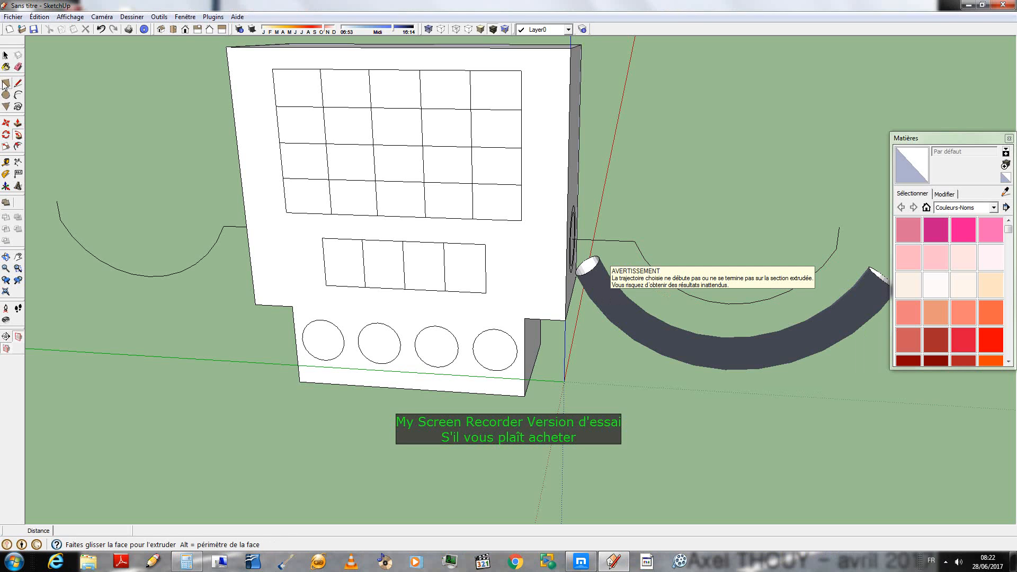
pyautogui.click(18, 145)
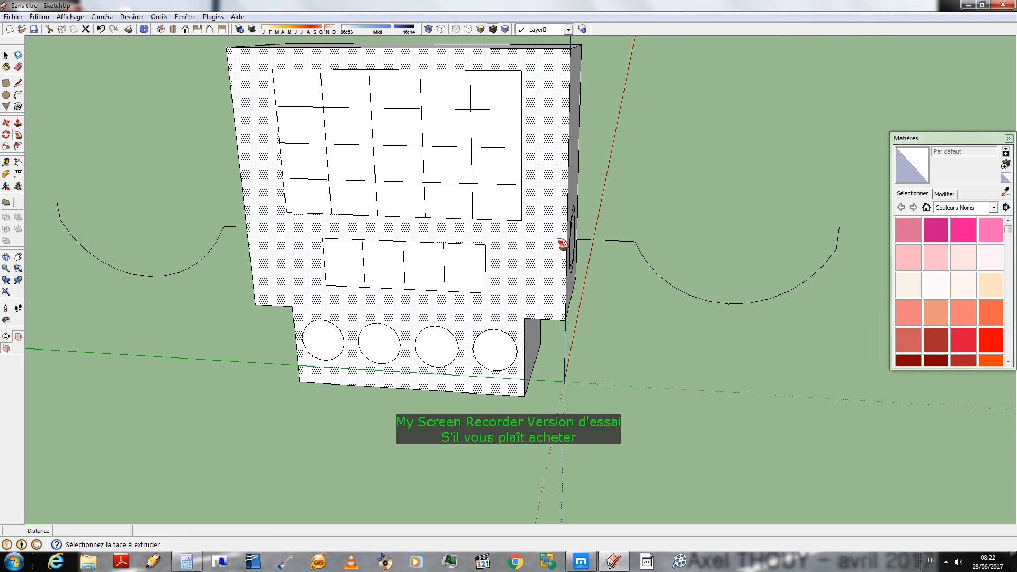
pyautogui.moveTo(676, 212); pyautogui.dragTo(597, 234, button='middle')
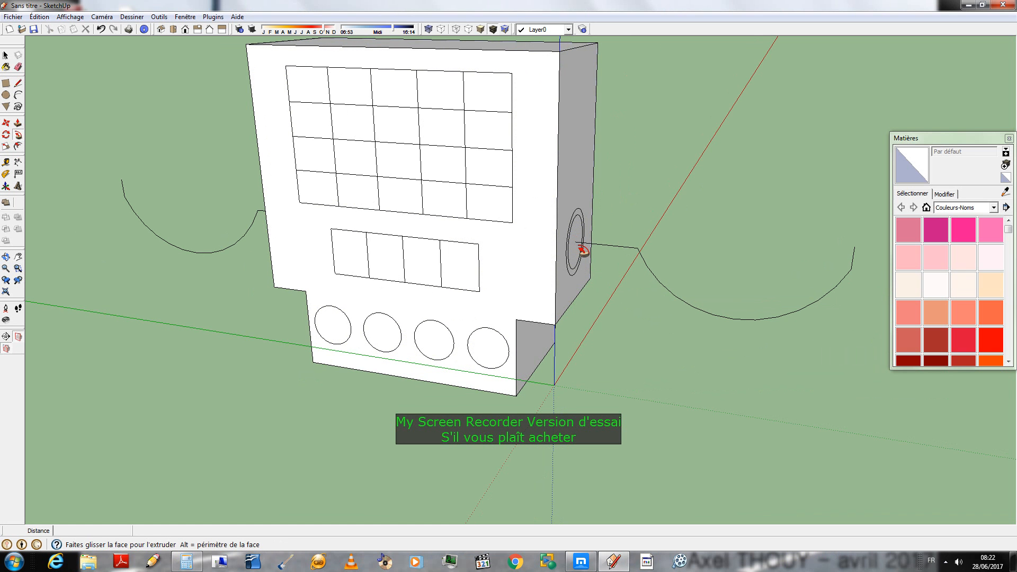
pyautogui.moveTo(588, 247); pyautogui.dragTo(666, 379)
pyautogui.moveTo(665, 380); pyautogui.dragTo(587, 326, button='middle')
pyautogui.press('p')
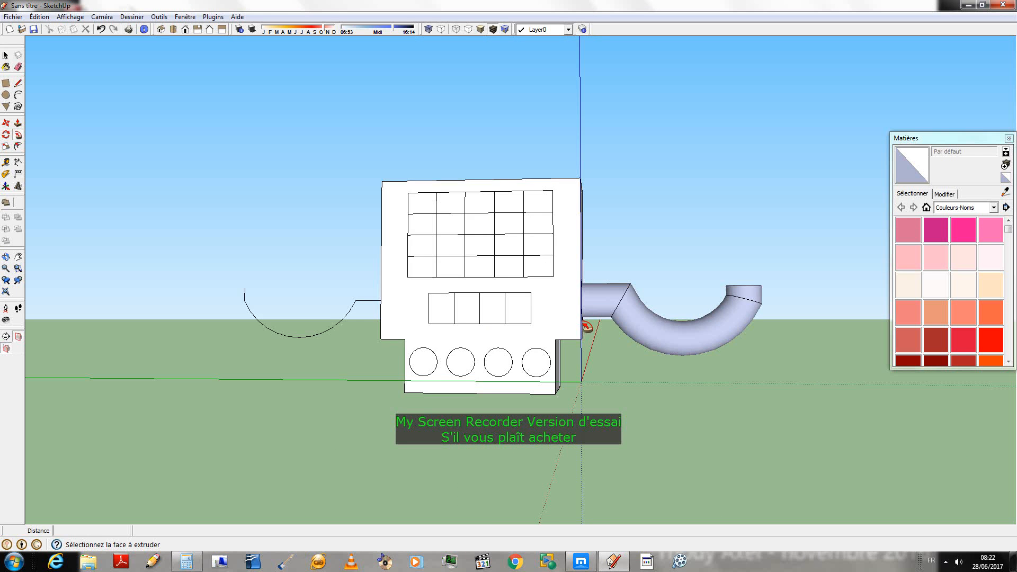
# - Undo the thick arm tube on the body's right side
pyautogui.scroll(-5, 587, 326)
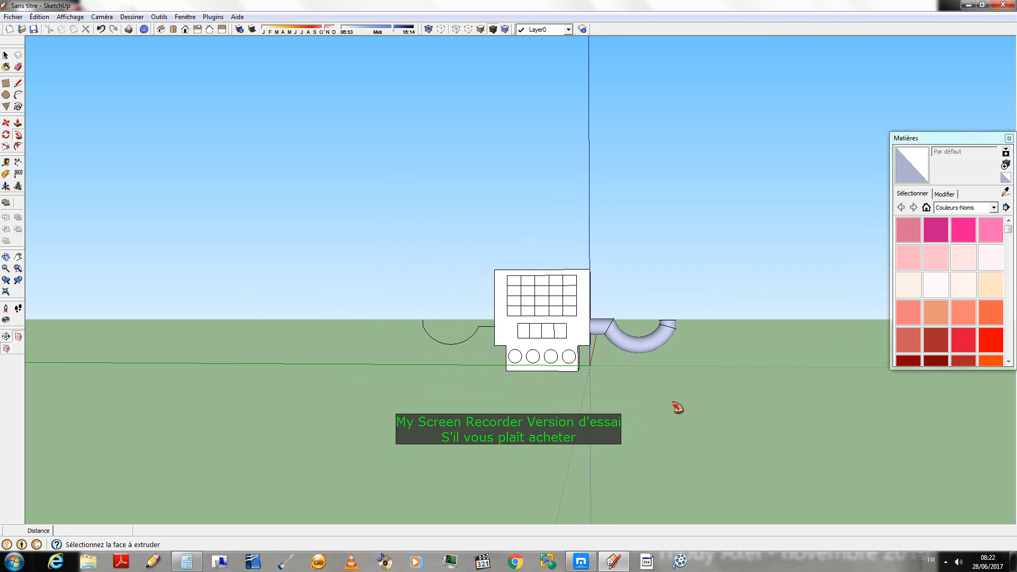
pyautogui.moveTo(676, 411); pyautogui.dragTo(80, 275, button='middle')
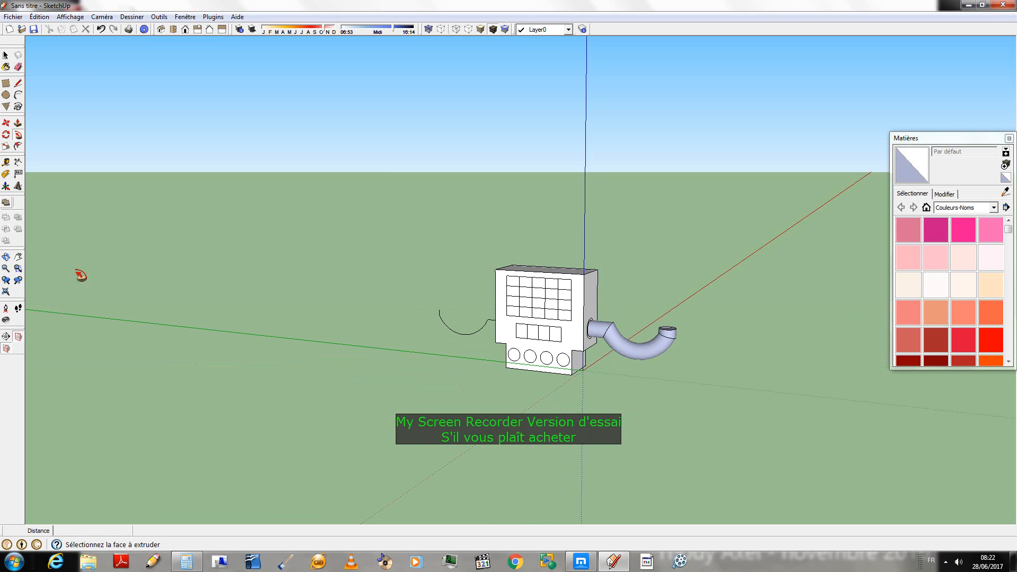
pyautogui.click(102, 29)
# - Offset the inner circle on the body's right side inward by about 0.10 m
pyautogui.moveTo(350, 175); pyautogui.dragTo(103, 258, button='middle')
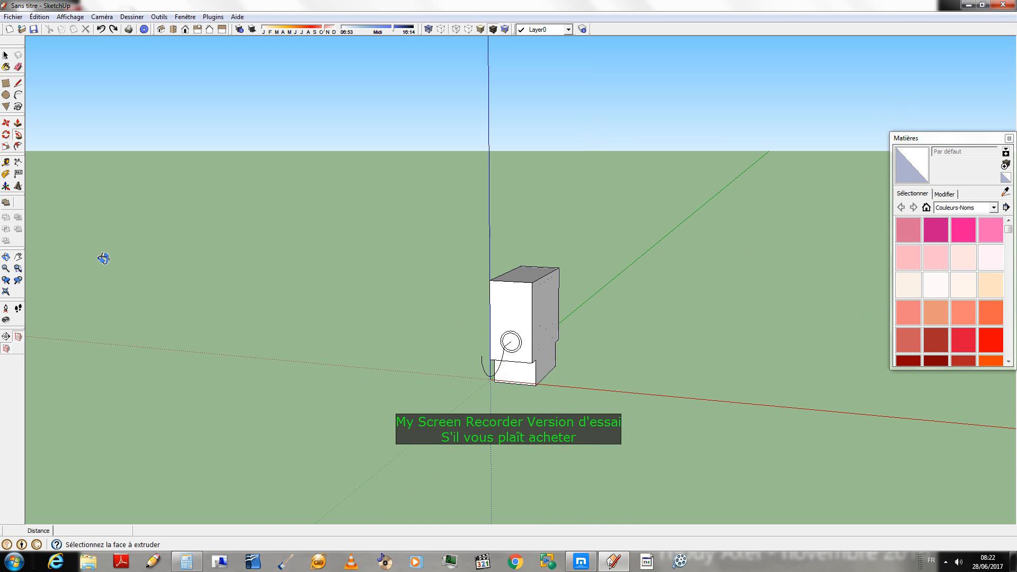
pyautogui.scroll(4, 503, 307)
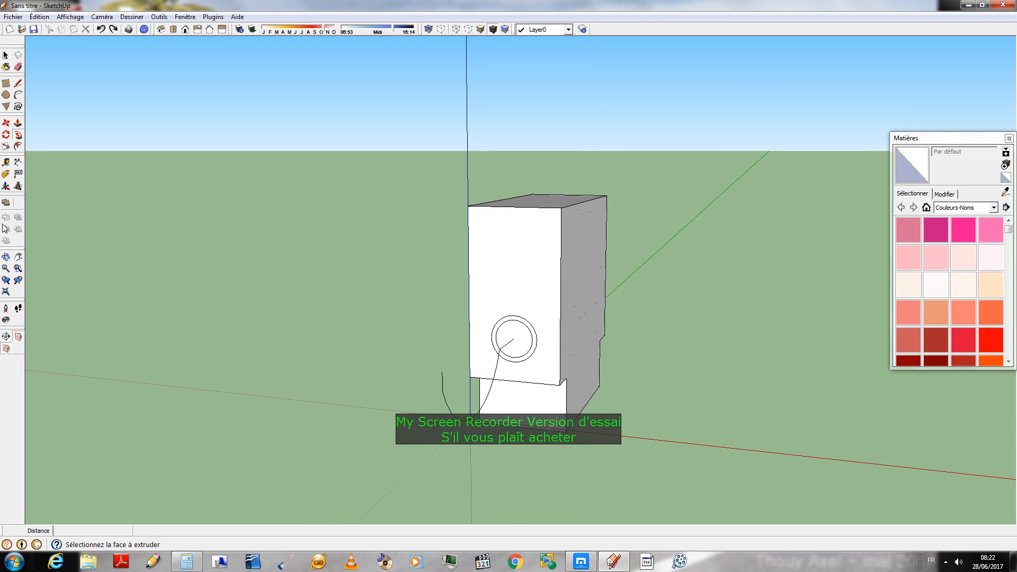
pyautogui.click(18, 146)
pyautogui.scroll(5, 518, 345)
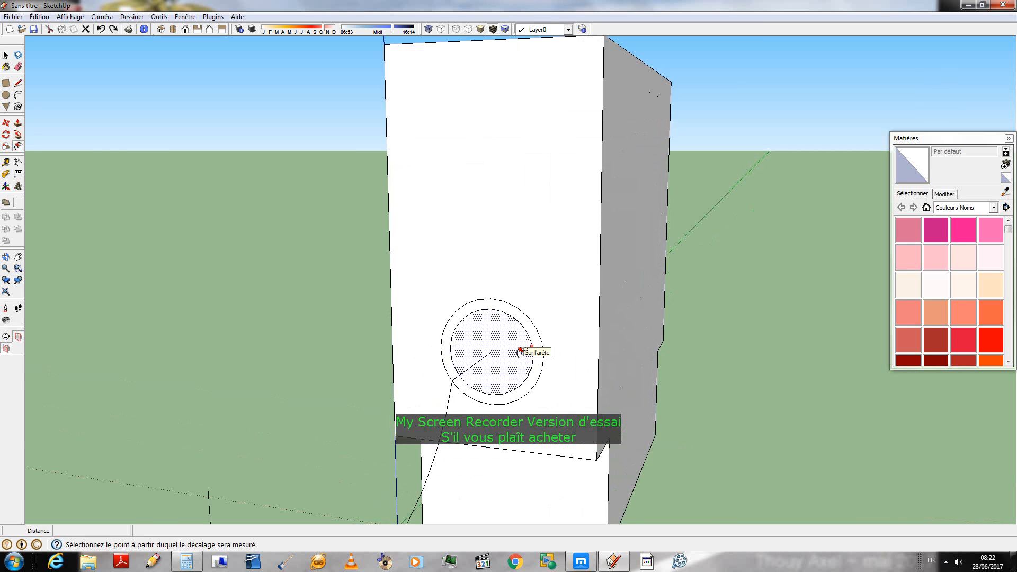
pyautogui.click(530, 343)
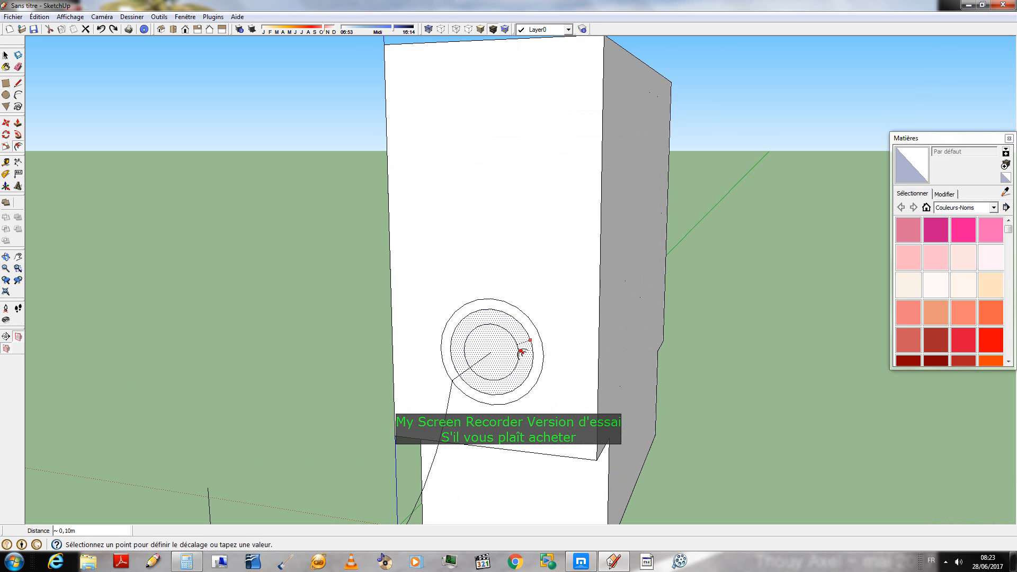
pyautogui.click(522, 351)
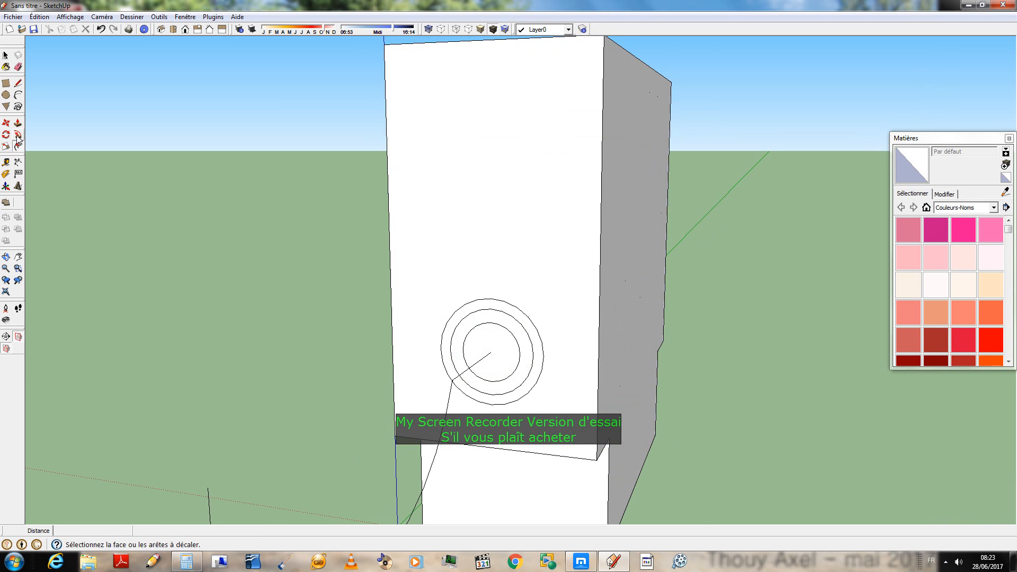
# - Try extruding the smallest circle on the body's right side along the arm path with Follow Me, and undo the resulting tube
pyautogui.press('p')
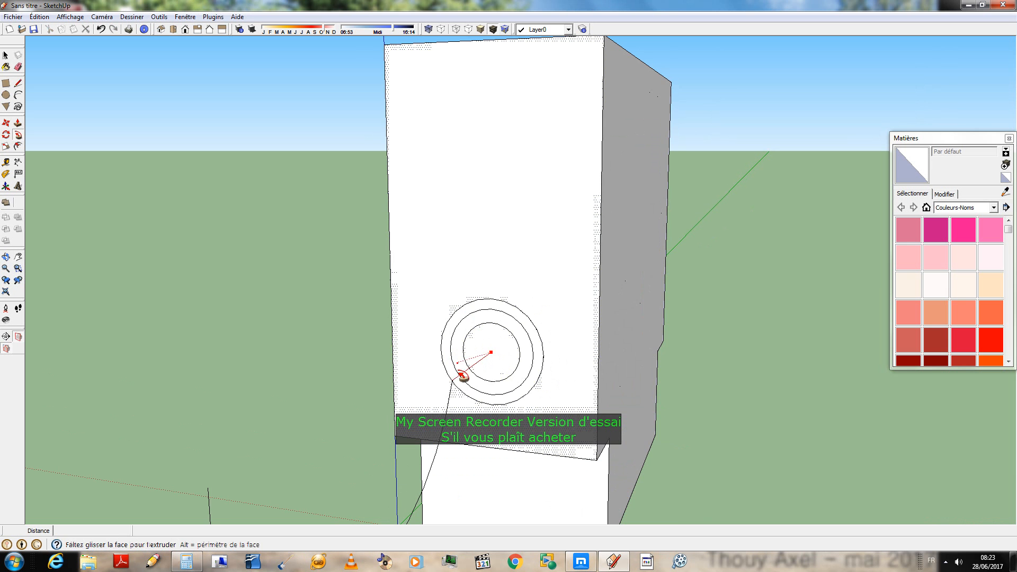
pyautogui.scroll(-3, 454, 391)
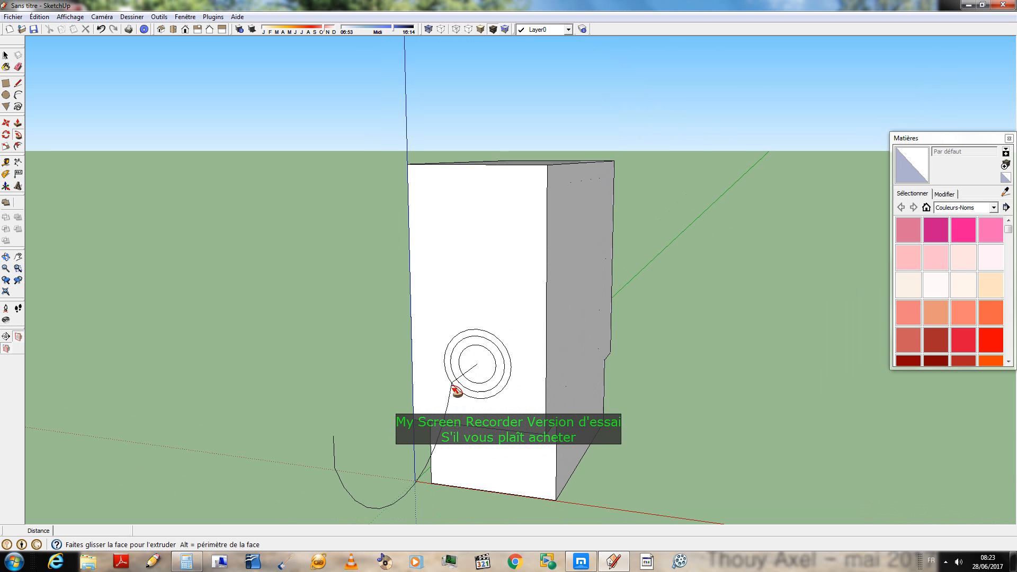
pyautogui.moveTo(454, 391); pyautogui.dragTo(833, 424, button='middle')
pyautogui.moveTo(649, 354); pyautogui.dragTo(922, 404)
pyautogui.moveTo(922, 403); pyautogui.dragTo(677, 408, button='middle')
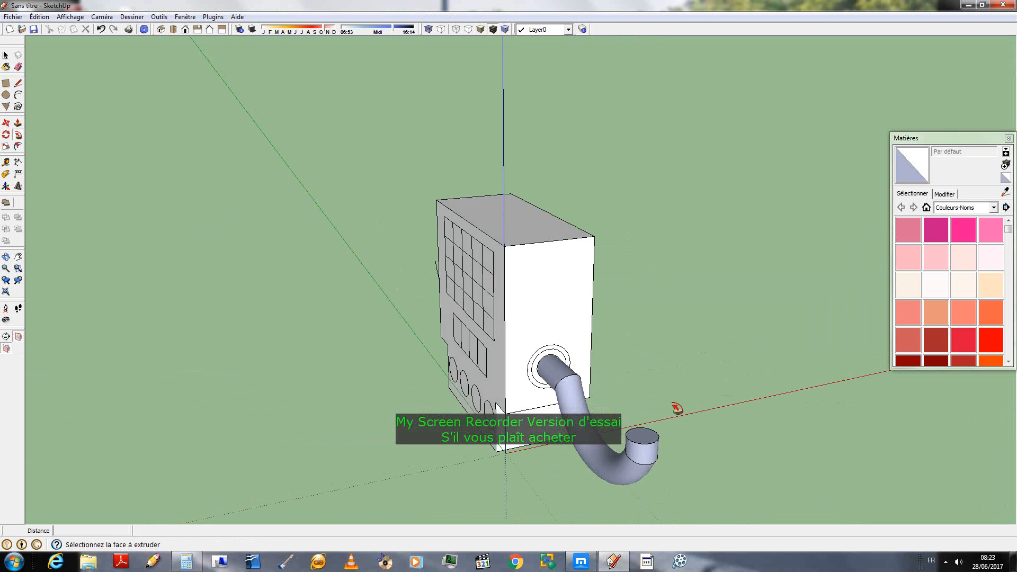
pyautogui.scroll(3, 677, 408)
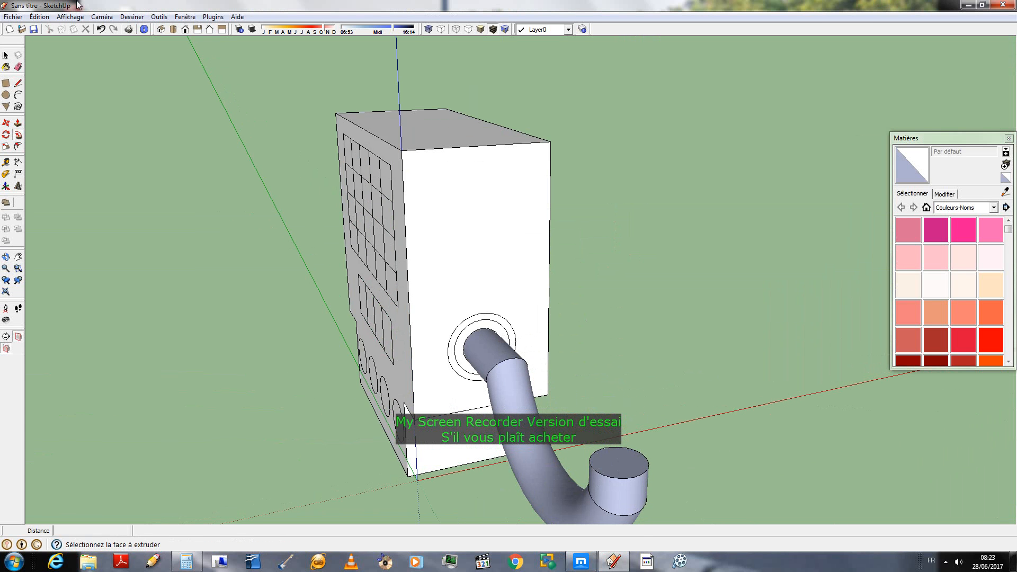
pyautogui.click(102, 28)
# - Copy the smallest circle face from its centre to the centre of the circles on the body's opposite side, about 3.31 m away
pyautogui.press('space')
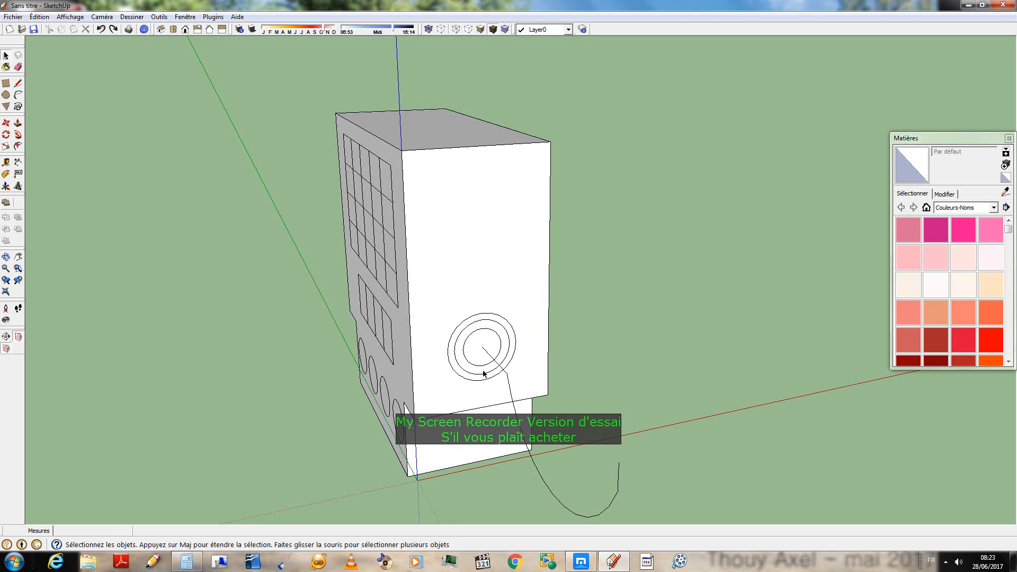
pyautogui.click(476, 338)
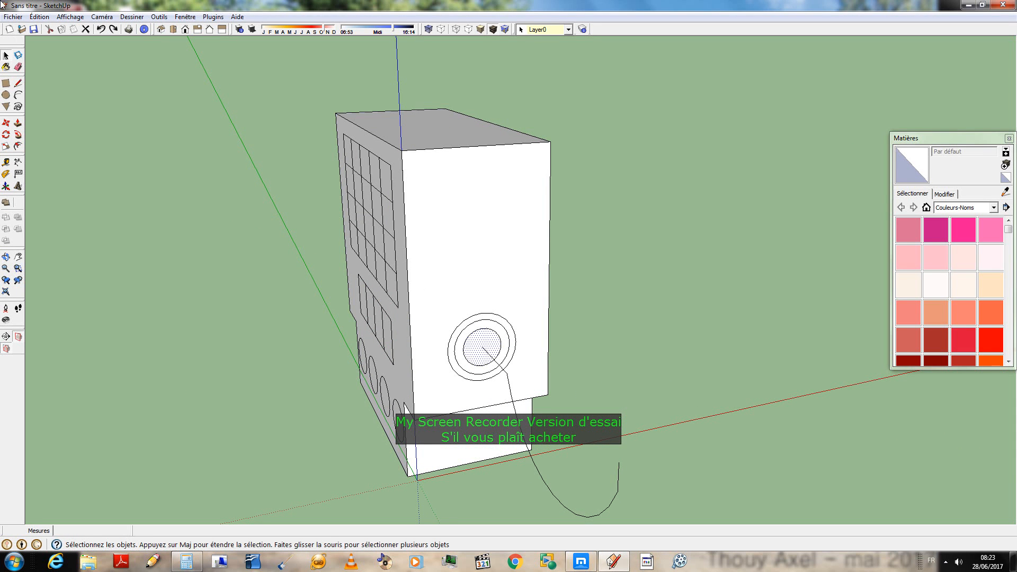
pyautogui.click(5, 125)
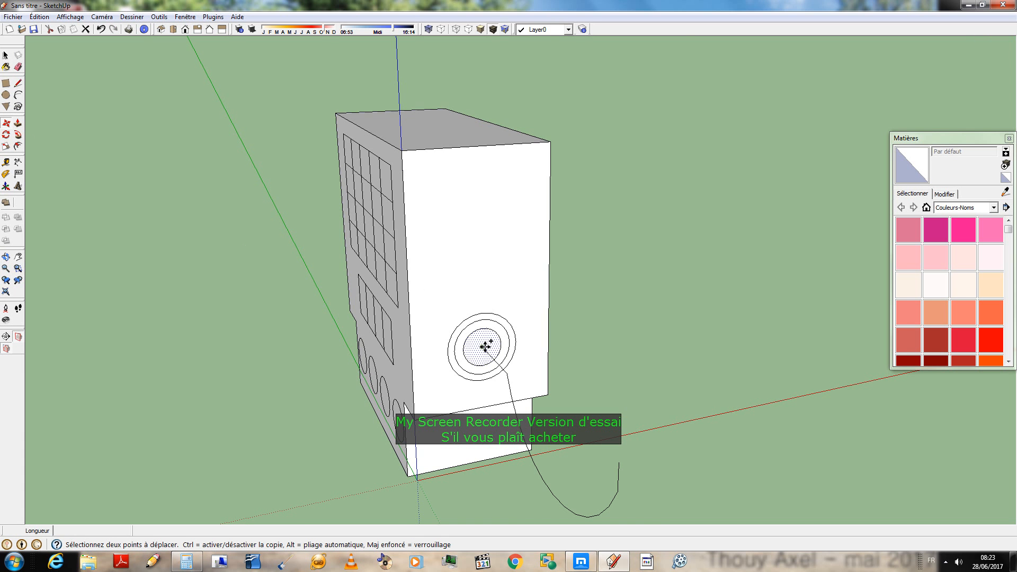
pyautogui.moveTo(485, 347); pyautogui.dragTo(372, 391, button='middle')
pyautogui.click(372, 391)
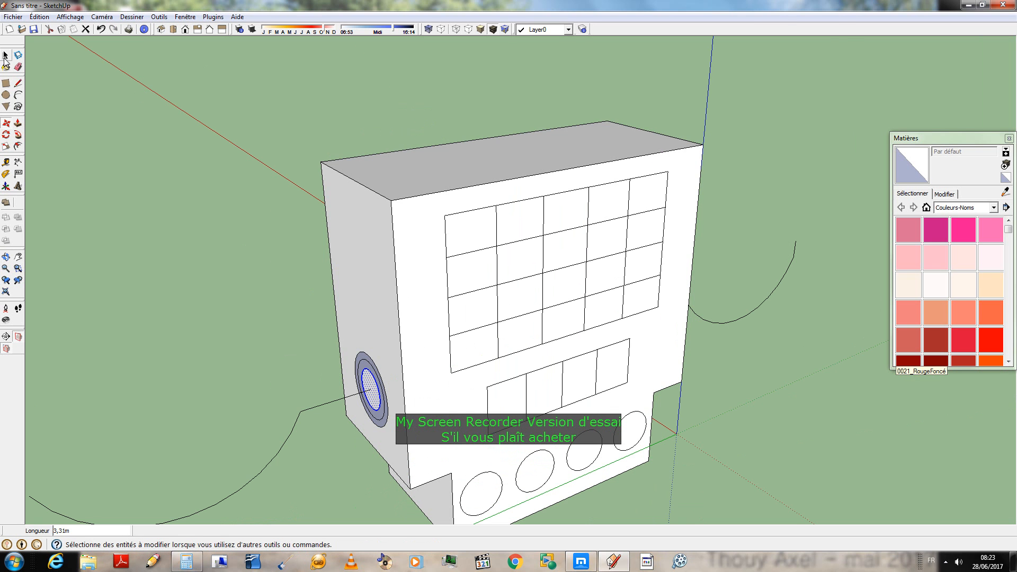
pyautogui.click(20, 137)
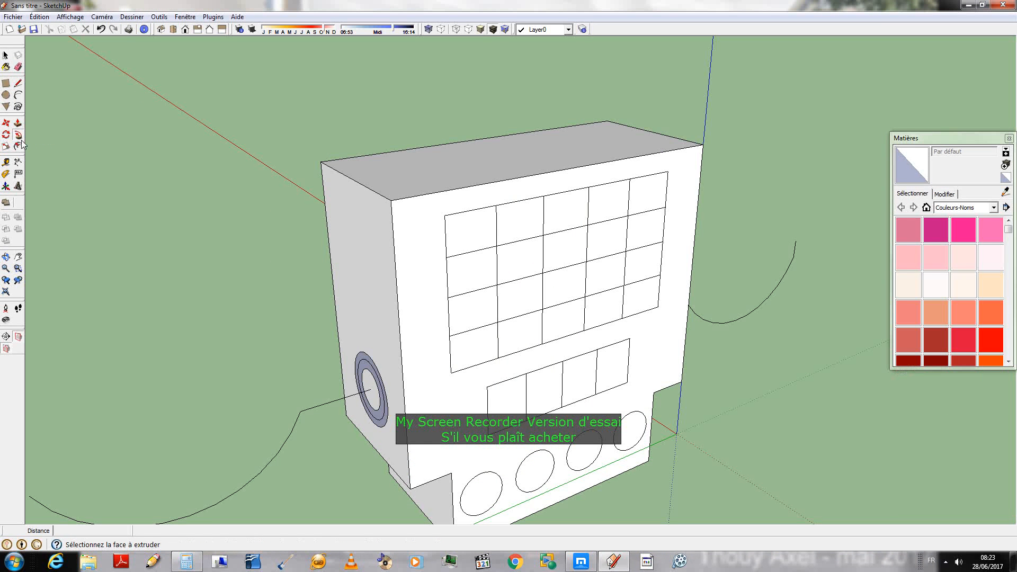
pyautogui.click(370, 402)
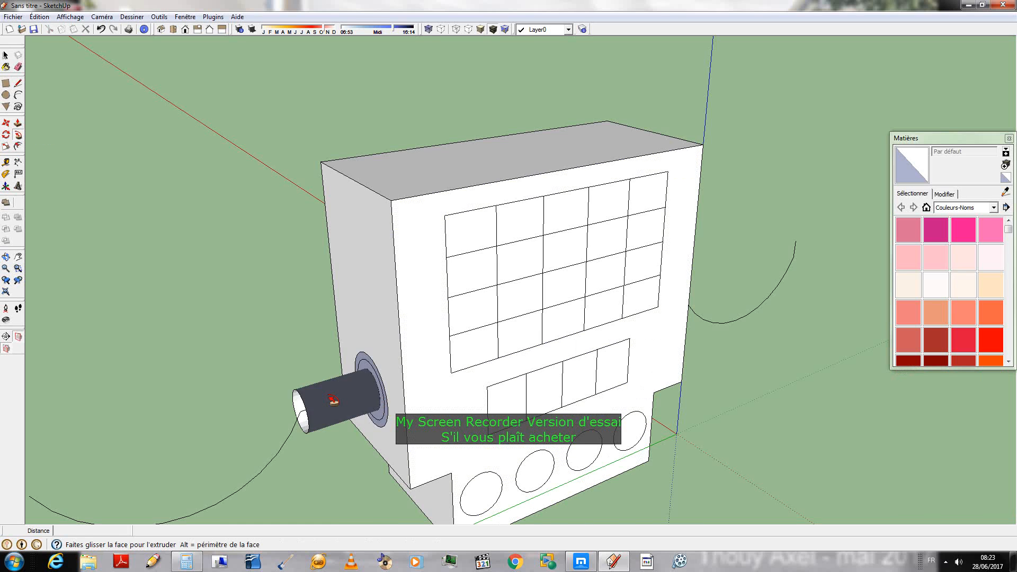
pyautogui.scroll(-4, 236, 481)
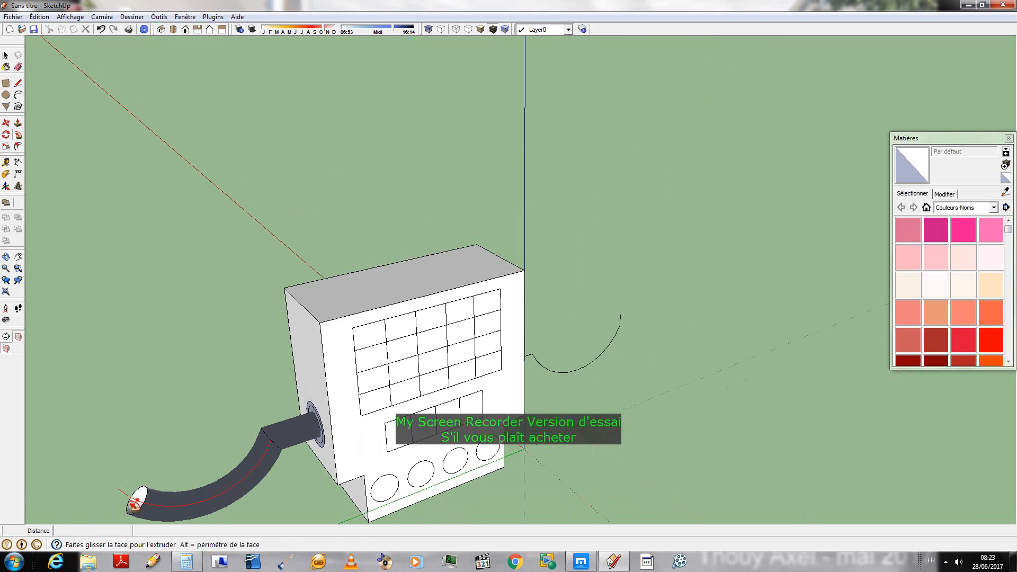
pyautogui.scroll(-3, 333, 238)
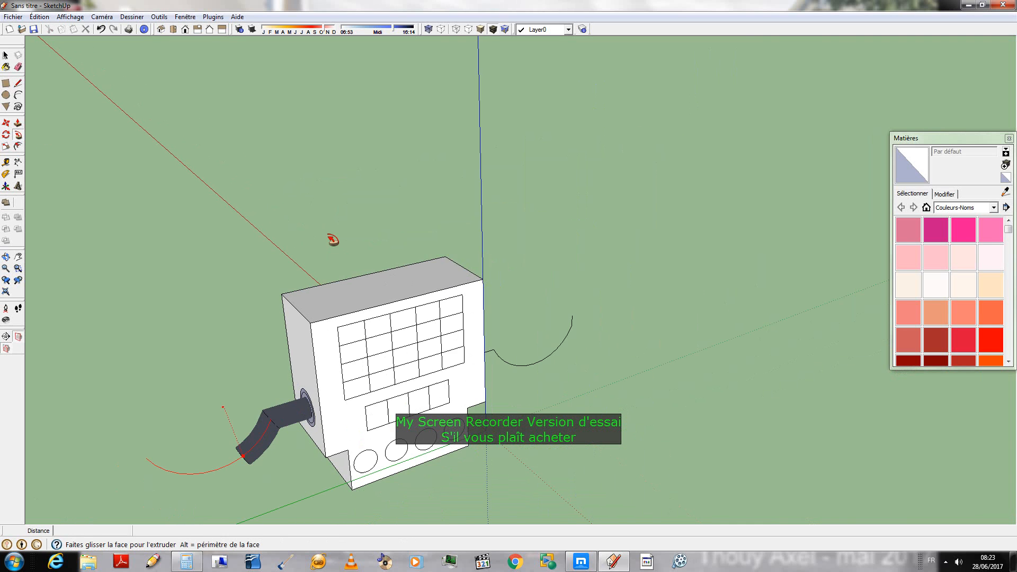
# - Copy the short vertical edge at the end of one arm path to the free end of the opposite arm path, about 8.71 m away
pyautogui.click(5, 55)
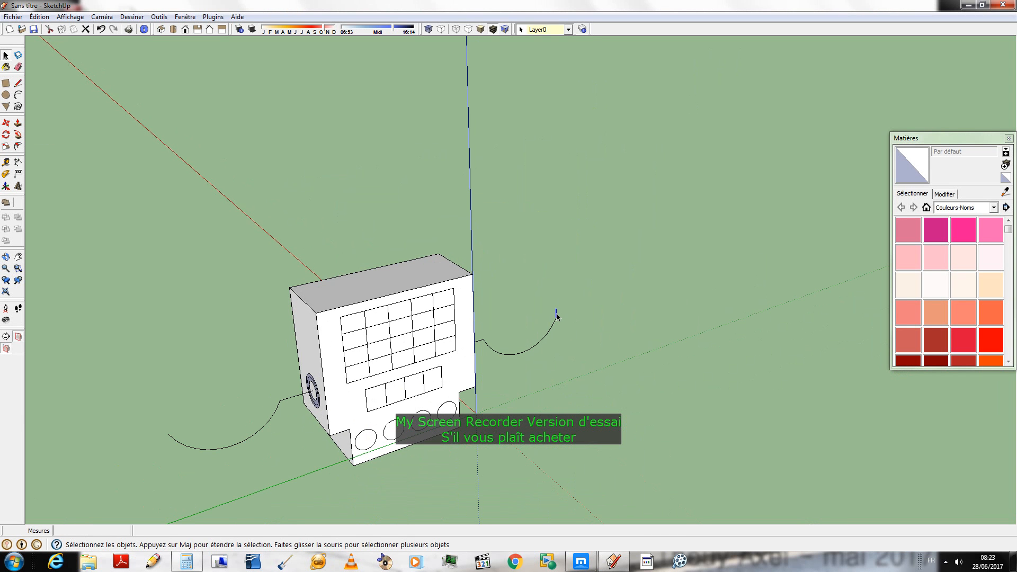
pyautogui.click(6, 122)
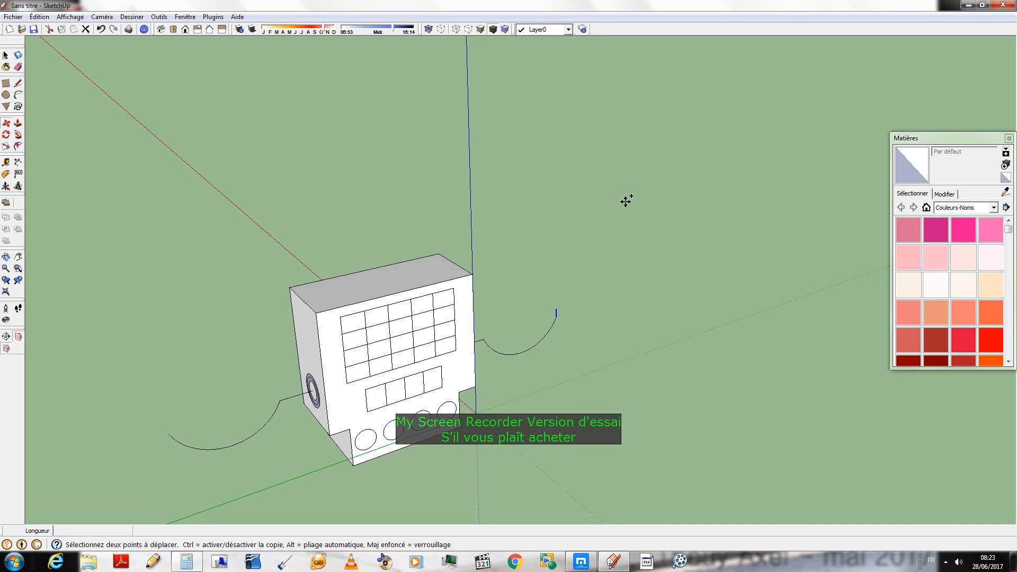
pyautogui.press('ctrl')
pyautogui.click(557, 316)
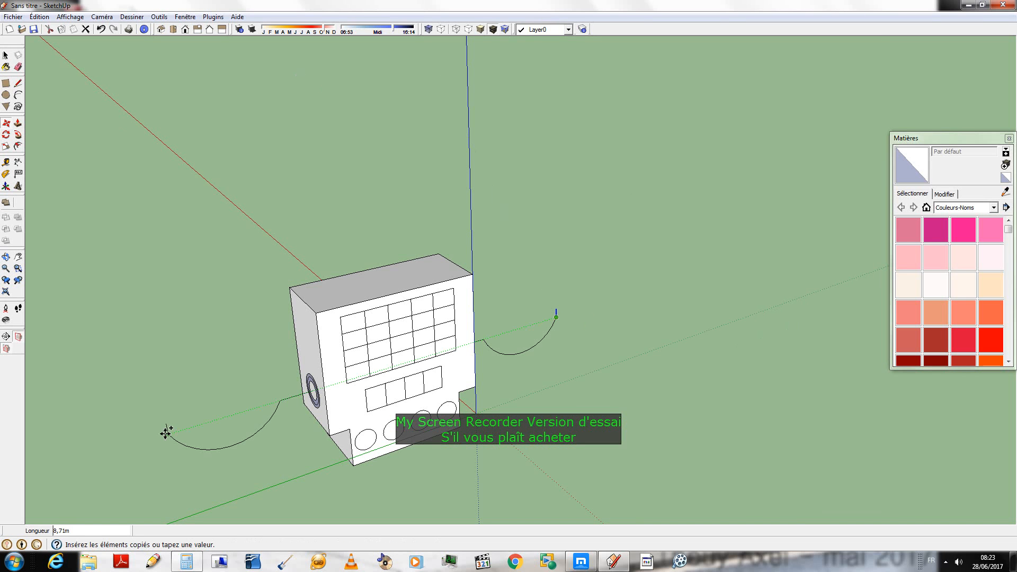
pyautogui.click(166, 433)
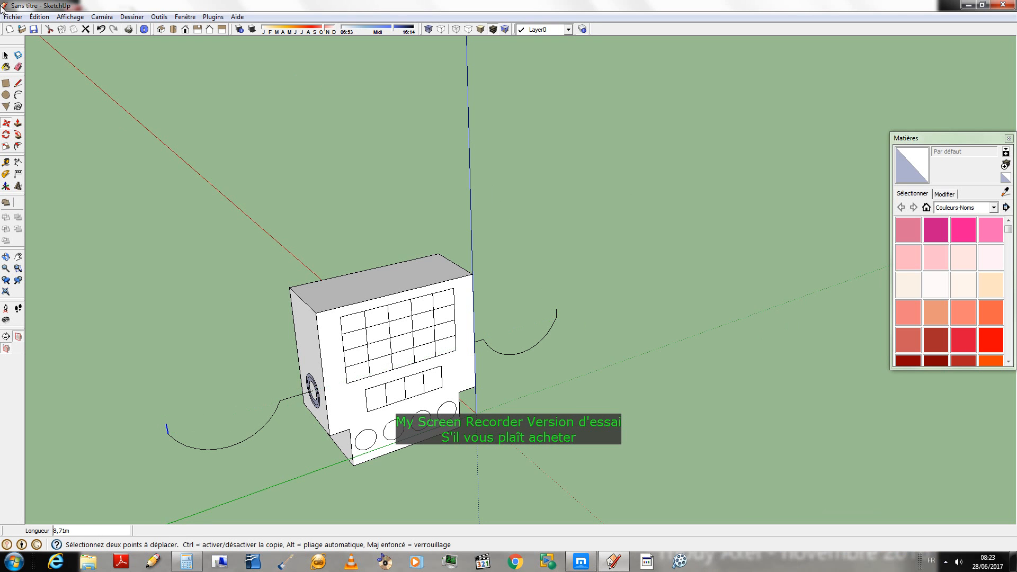
pyautogui.click(6, 55)
# - Extrude the smallest circle on each side of the body along its full arm path with Follow Me
pyautogui.moveTo(164, 228); pyautogui.dragTo(339, 476, button='middle')
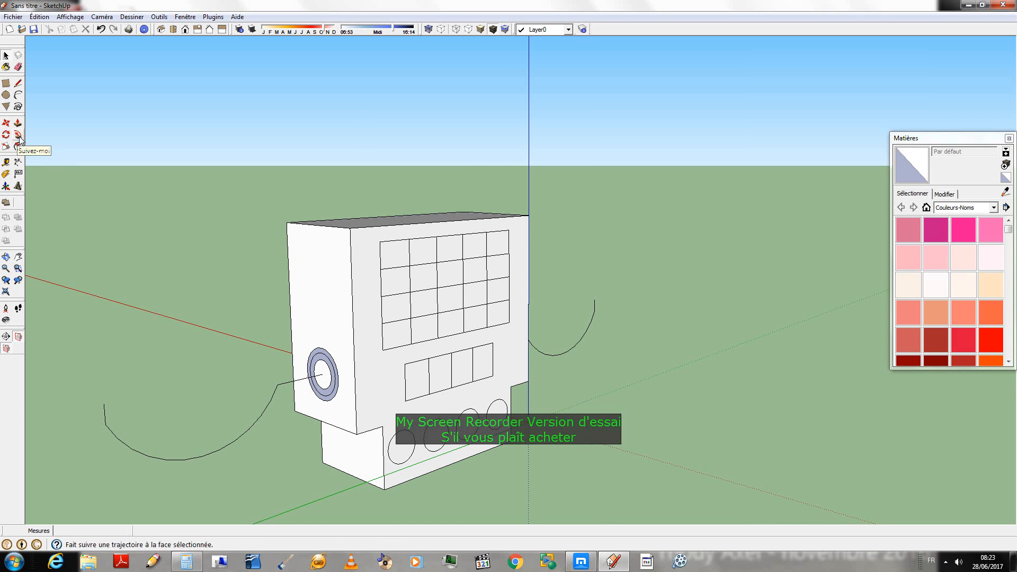
pyautogui.click(19, 136)
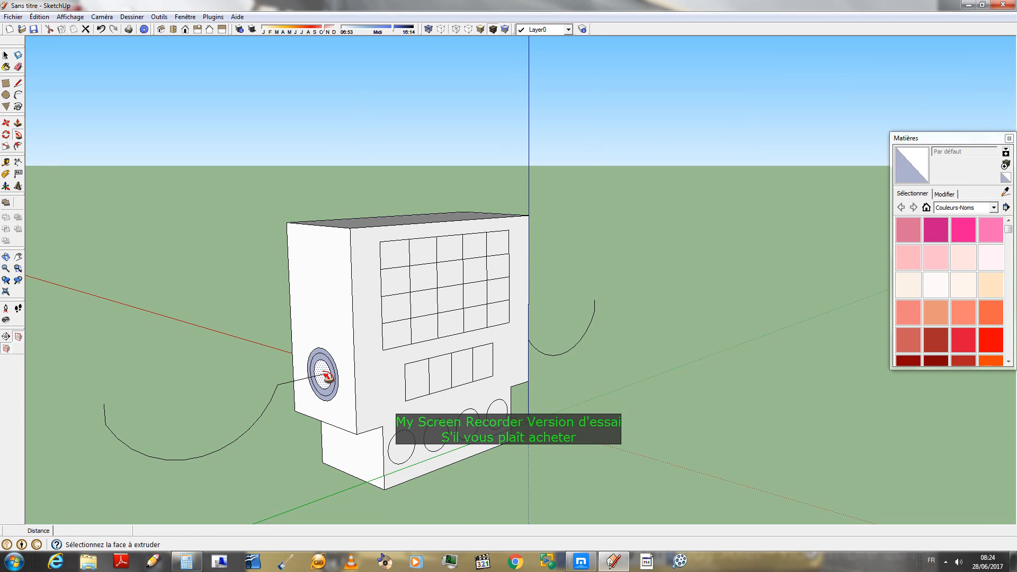
pyautogui.moveTo(328, 376); pyautogui.dragTo(105, 408)
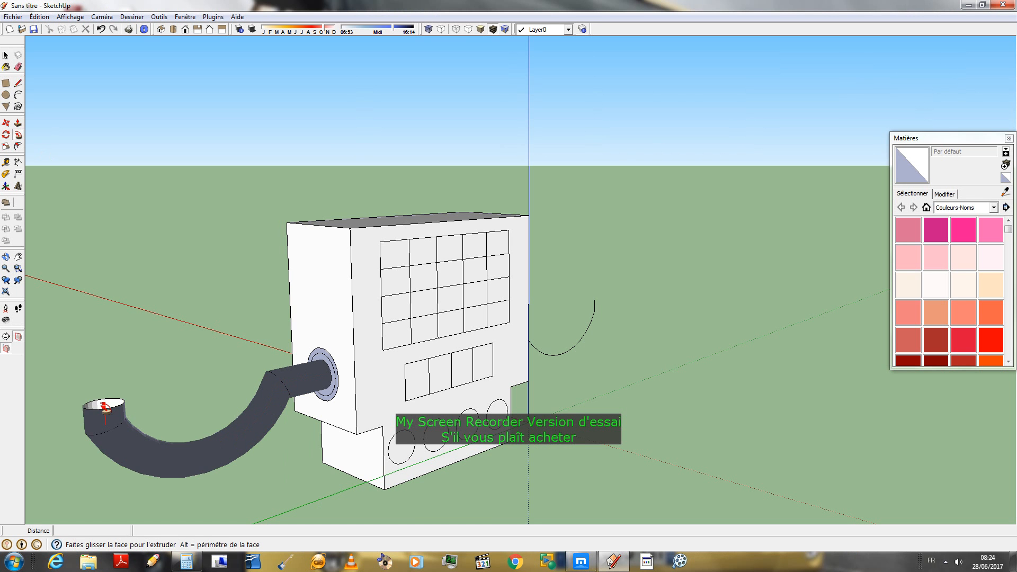
pyautogui.moveTo(647, 273); pyautogui.dragTo(604, 339, button='middle')
pyautogui.press('p')
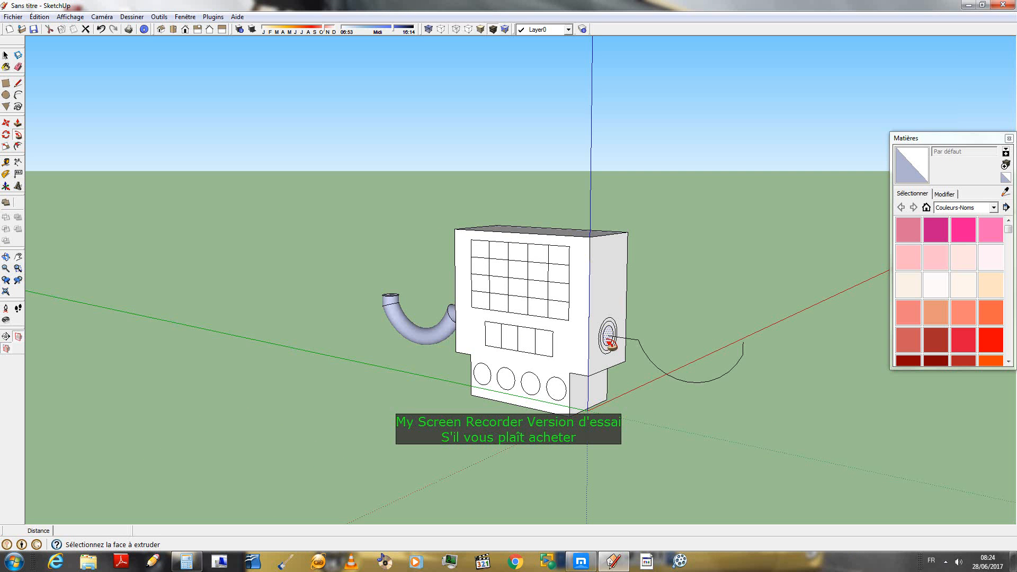
pyautogui.moveTo(610, 342); pyautogui.dragTo(744, 344)
pyautogui.moveTo(744, 345); pyautogui.dragTo(741, 451, button='middle')
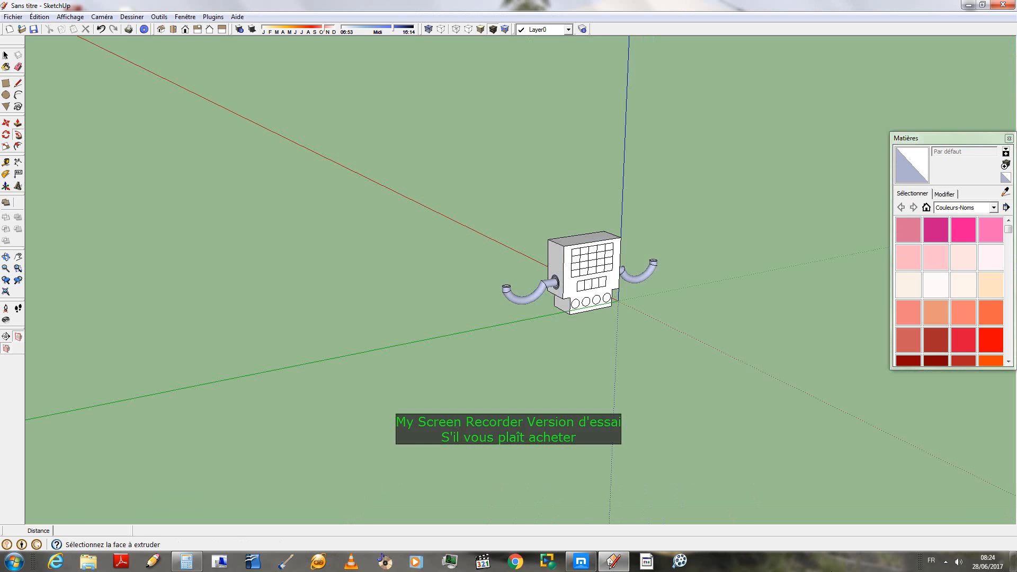
# - Switch to the browser to examine the lower part of the robot in the Mettaton reference image, and return to SketchUp
pyautogui.click(627, 564)
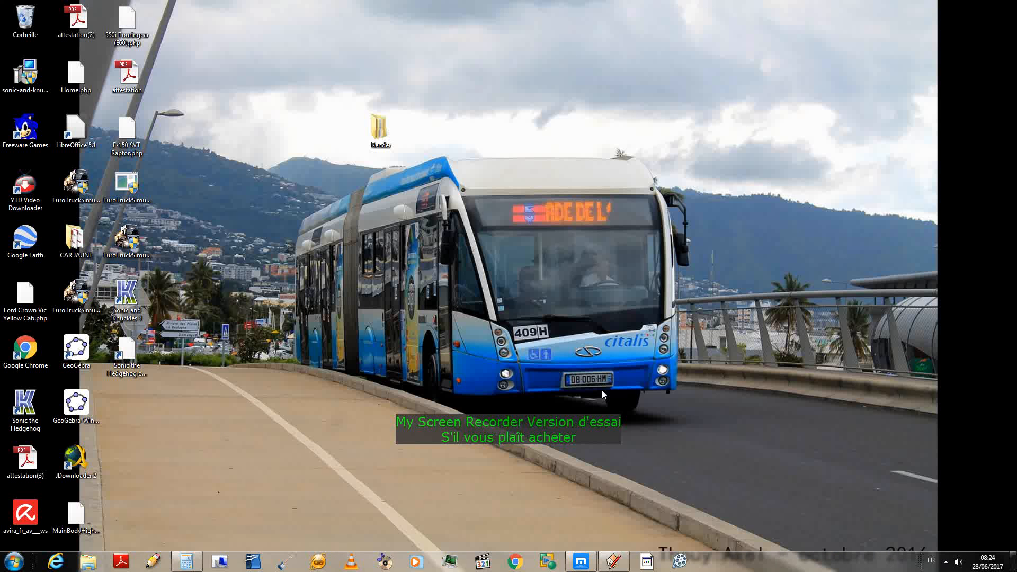
pyautogui.click(581, 562)
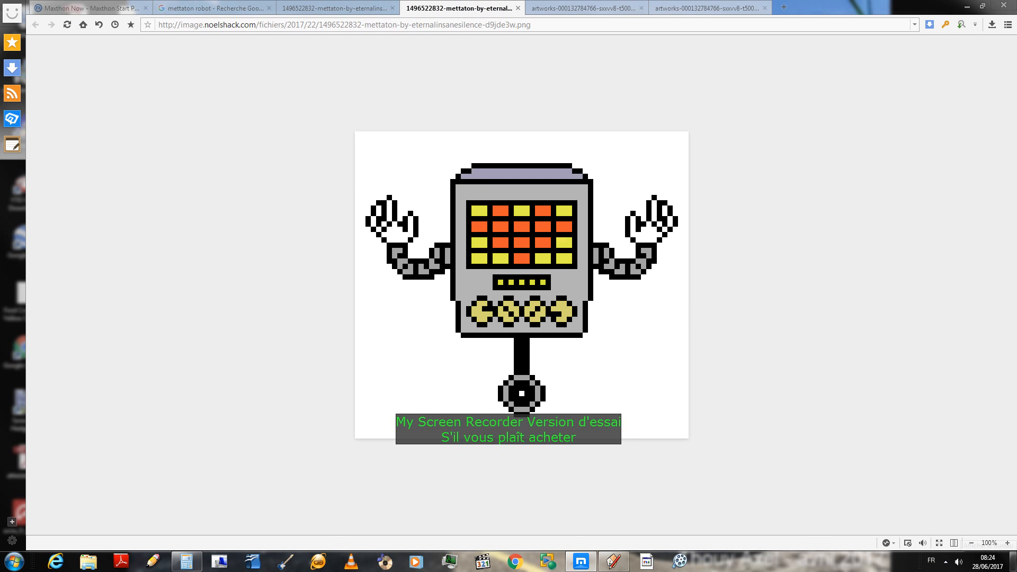
pyautogui.click(1014, 562)
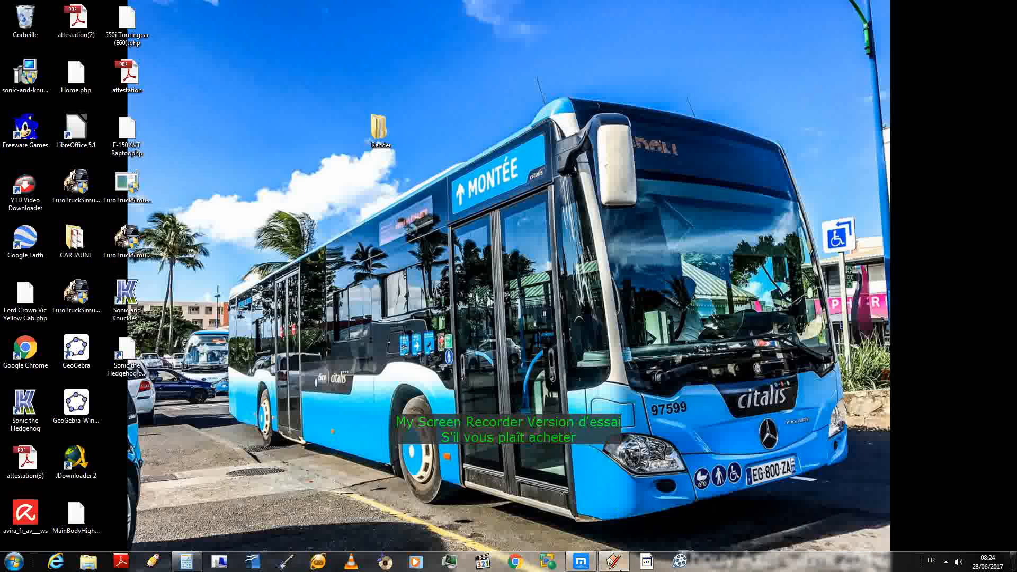
pyautogui.click(613, 561)
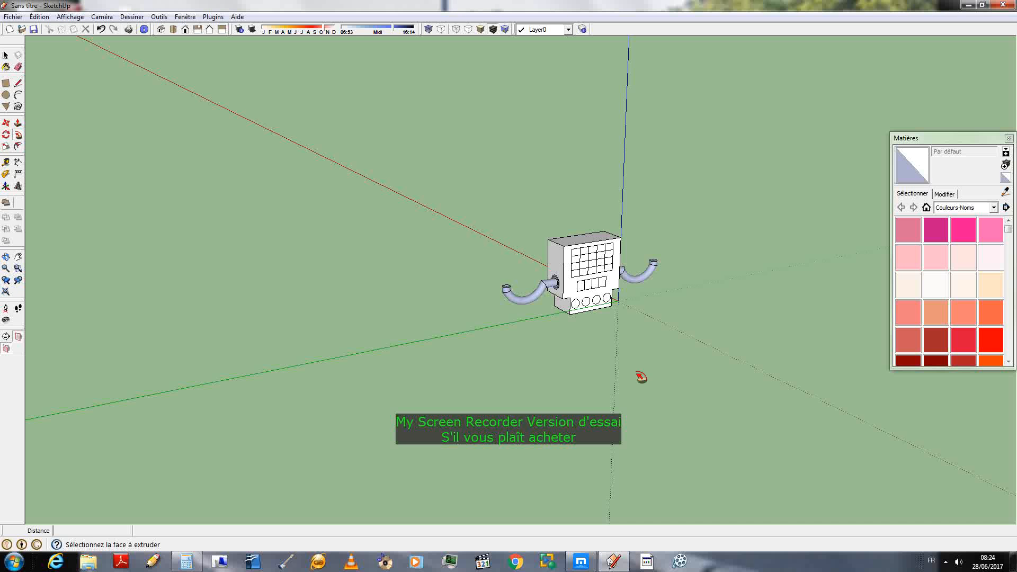
# - Draw two crossing centre lines on the body's underside, about 1.43 m front to back and about 2.48 m side to side
pyautogui.moveTo(643, 374)
pyautogui.mouseDown(button='middle')
pyautogui.moveTo(563, 204)
pyautogui.moveTo(678, 411)
pyautogui.moveTo(634, 304)
pyautogui.mouseUp(button='middle')
pyautogui.press('p')
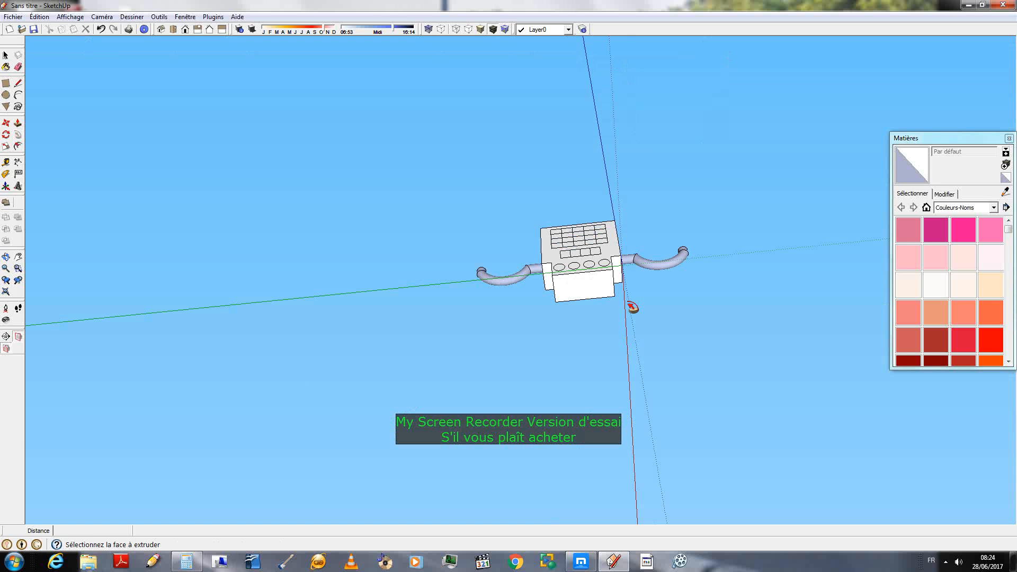
pyautogui.scroll(5, 624, 272)
pyautogui.press('l')
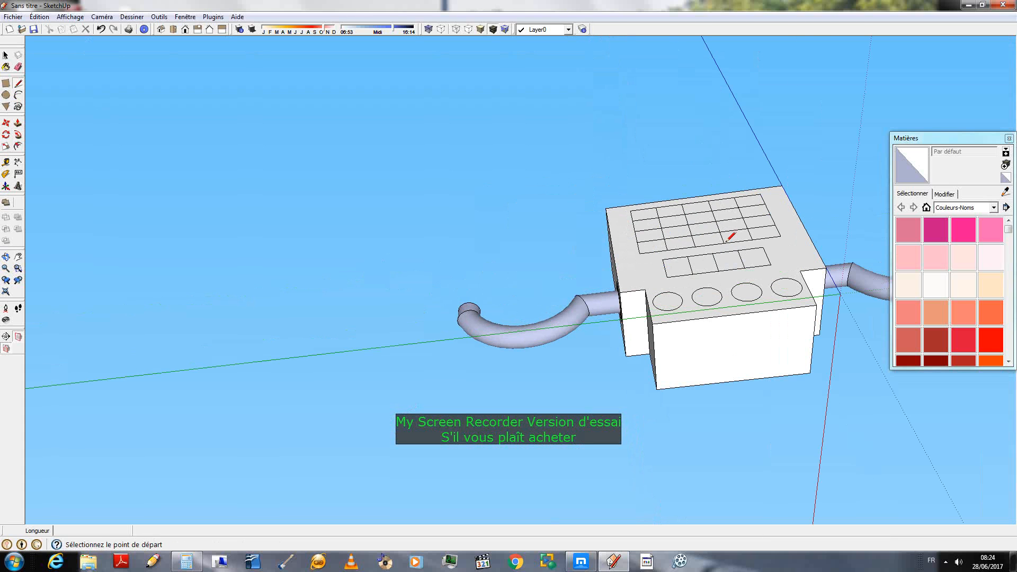
pyautogui.click(734, 315)
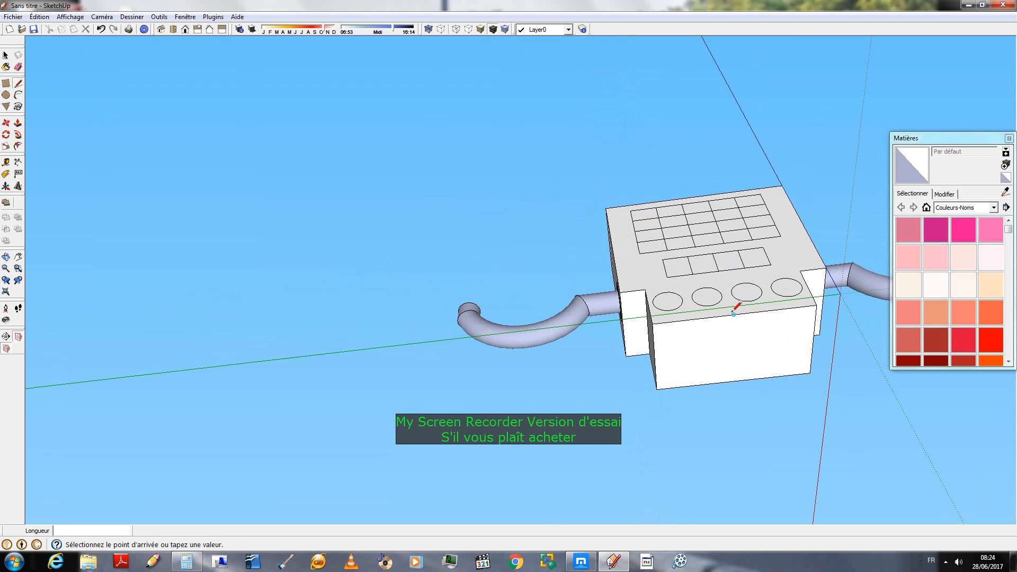
pyautogui.click(733, 380)
pyautogui.click(655, 358)
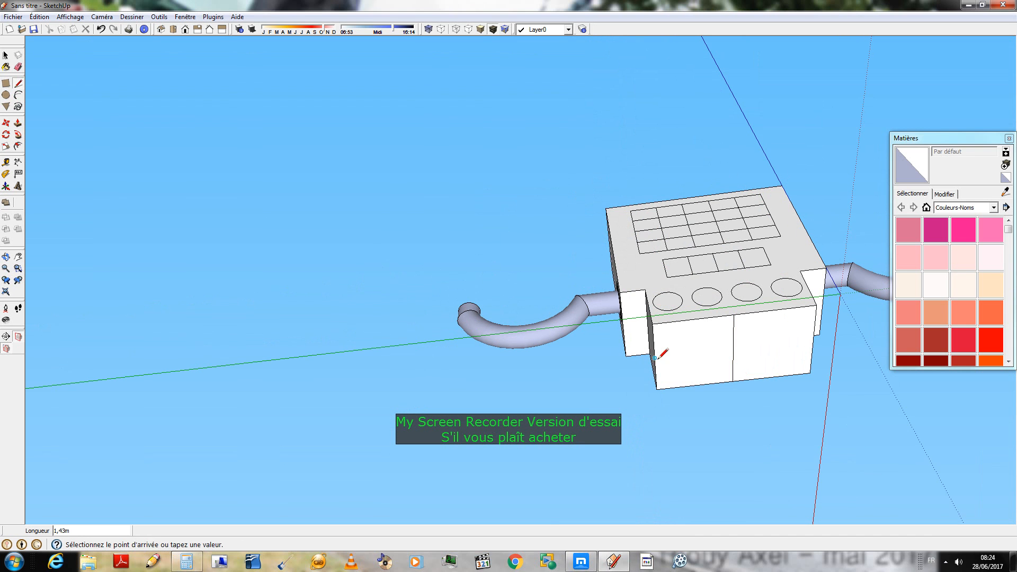
pyautogui.click(814, 340)
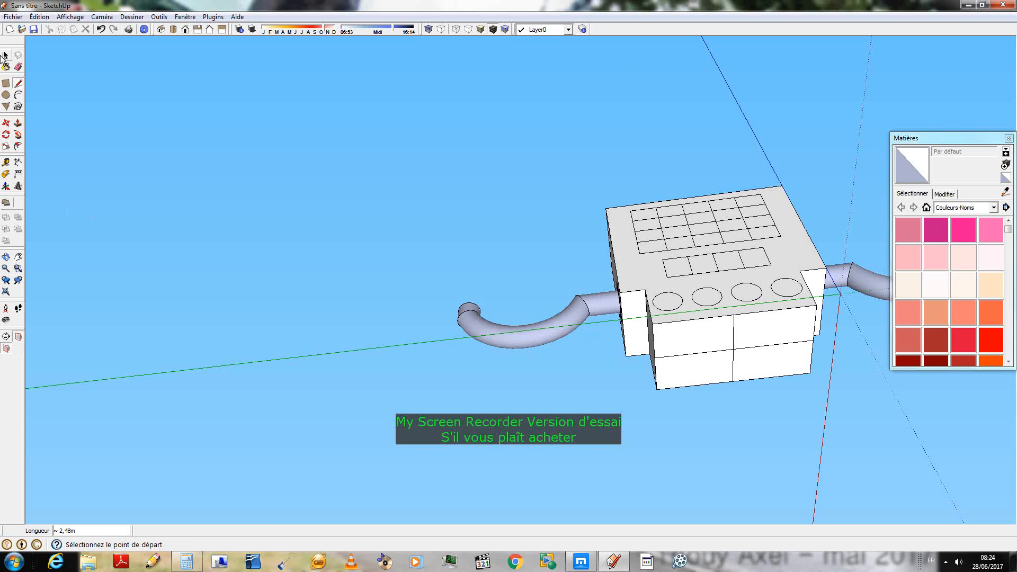
# - Draw a circle with a radius of about 0.31 m at the crossing of the underside's centre lines
pyautogui.click(7, 95)
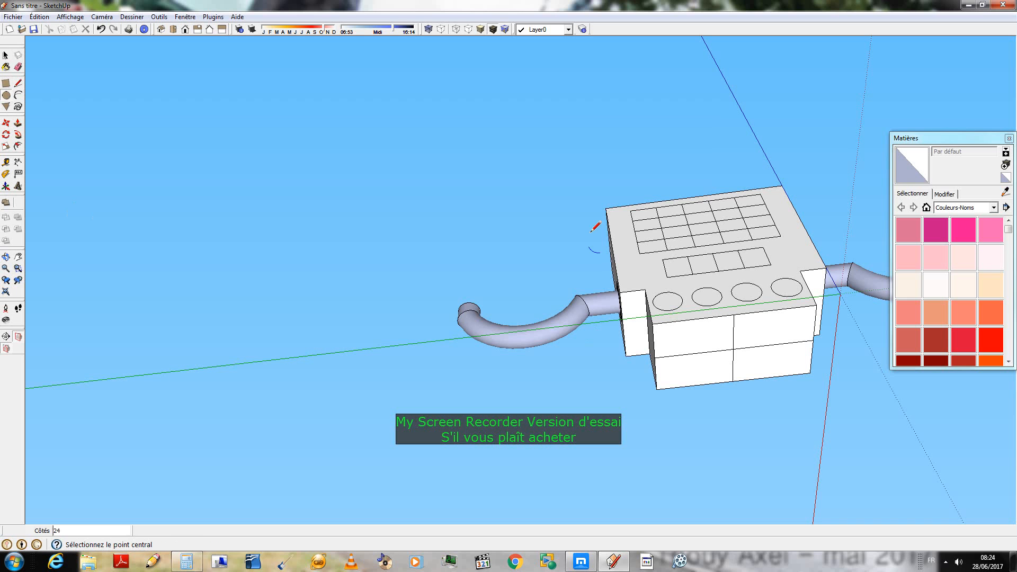
pyautogui.click(733, 349)
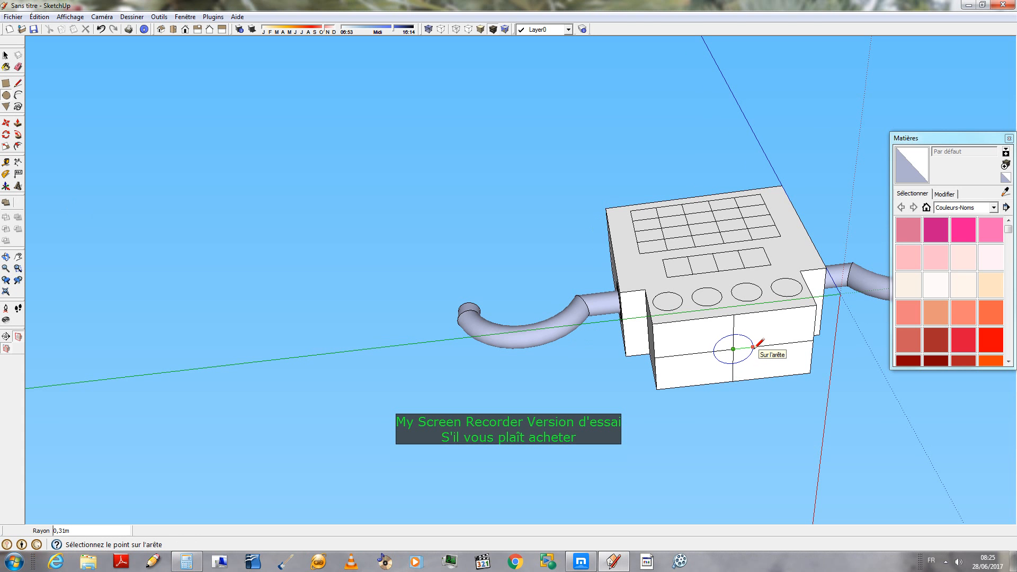
pyautogui.click(753, 348)
# - Erase the centre lines inside and around the circle on the body's underside
pyautogui.moveTo(702, 460); pyautogui.dragTo(722, 272, button='middle')
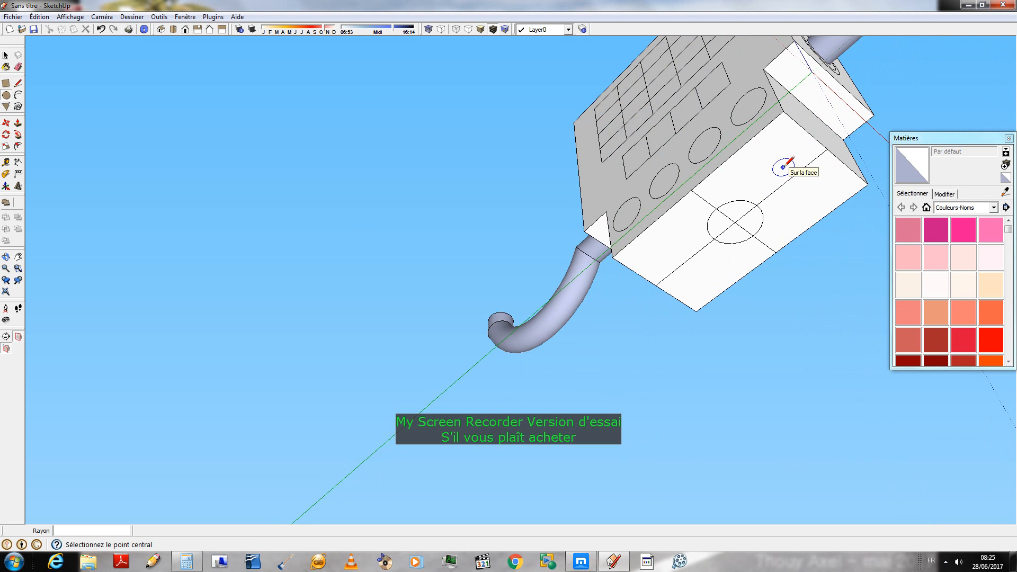
pyautogui.click(18, 67)
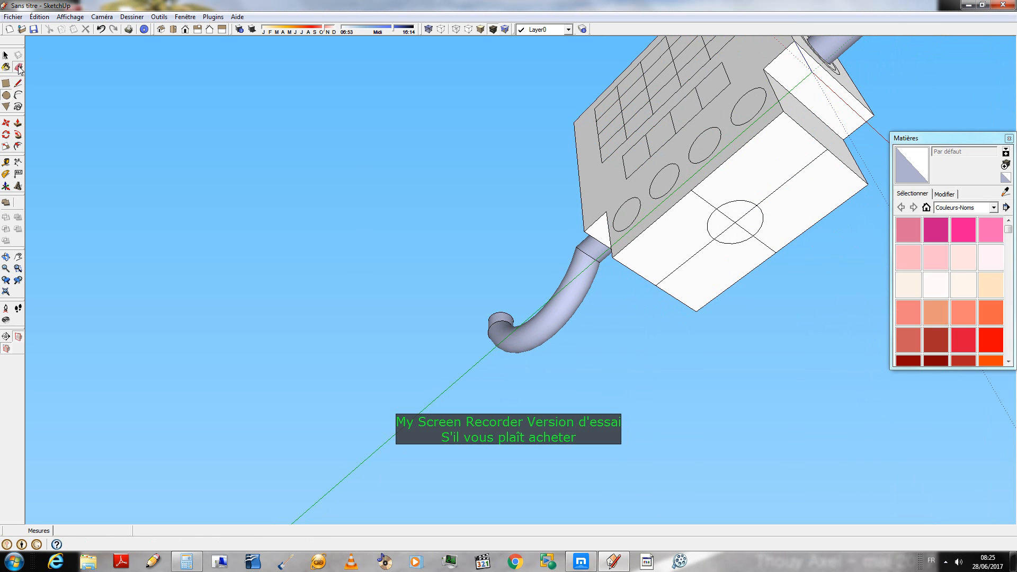
pyautogui.moveTo(737, 220); pyautogui.dragTo(737, 225)
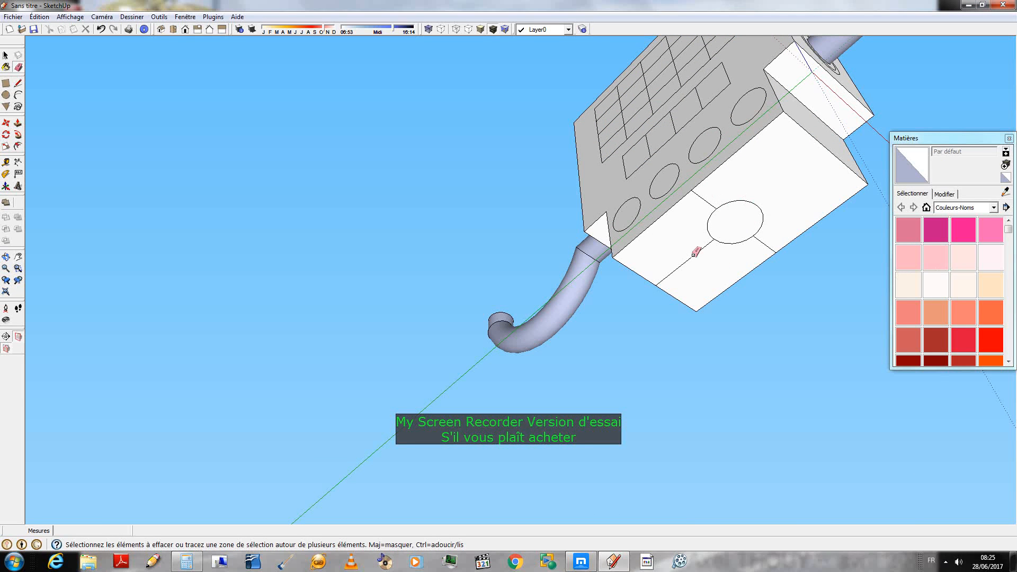
pyautogui.click(707, 198)
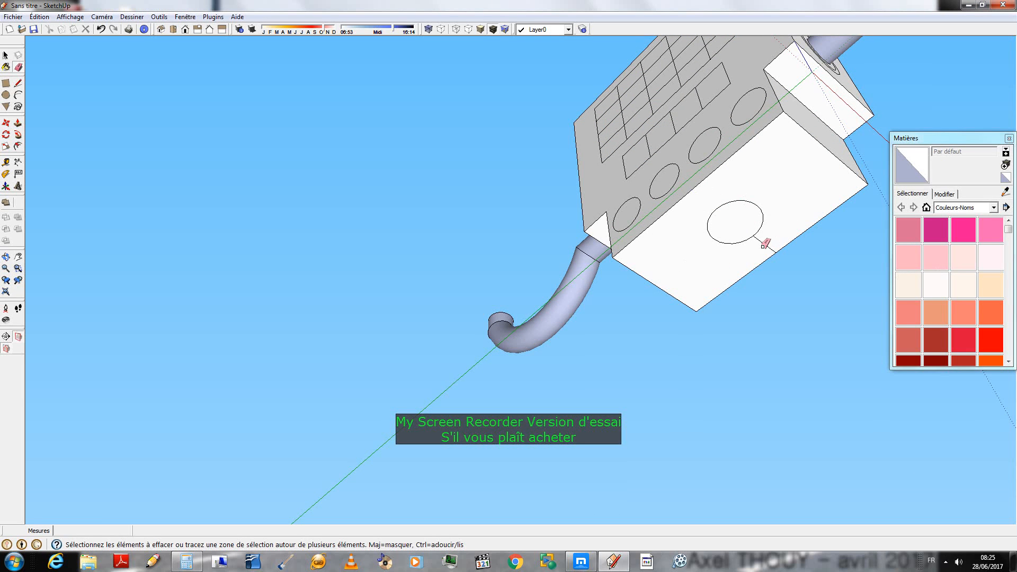
pyautogui.moveTo(348, 229); pyautogui.dragTo(646, 220, button='middle')
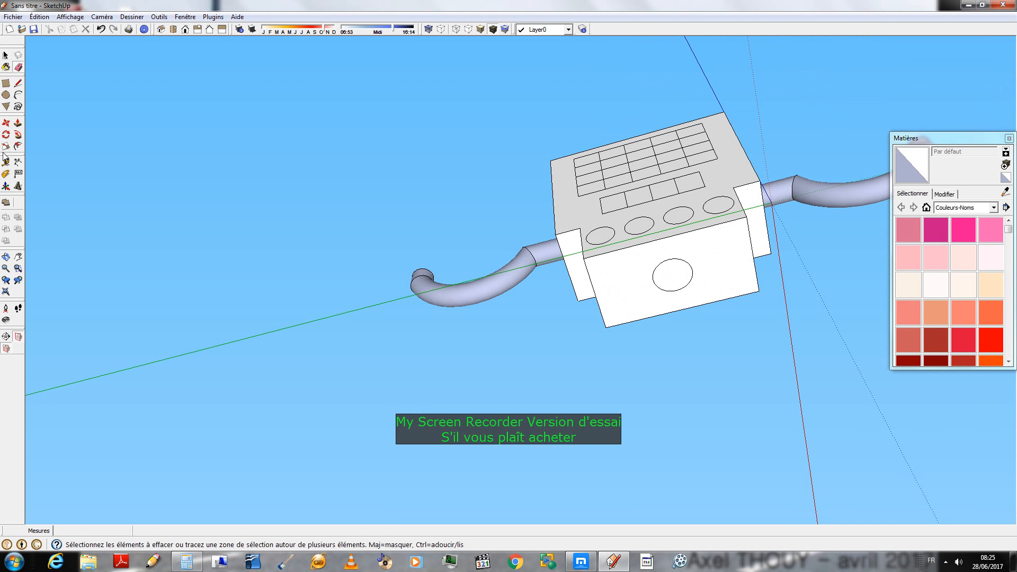
pyautogui.click(18, 122)
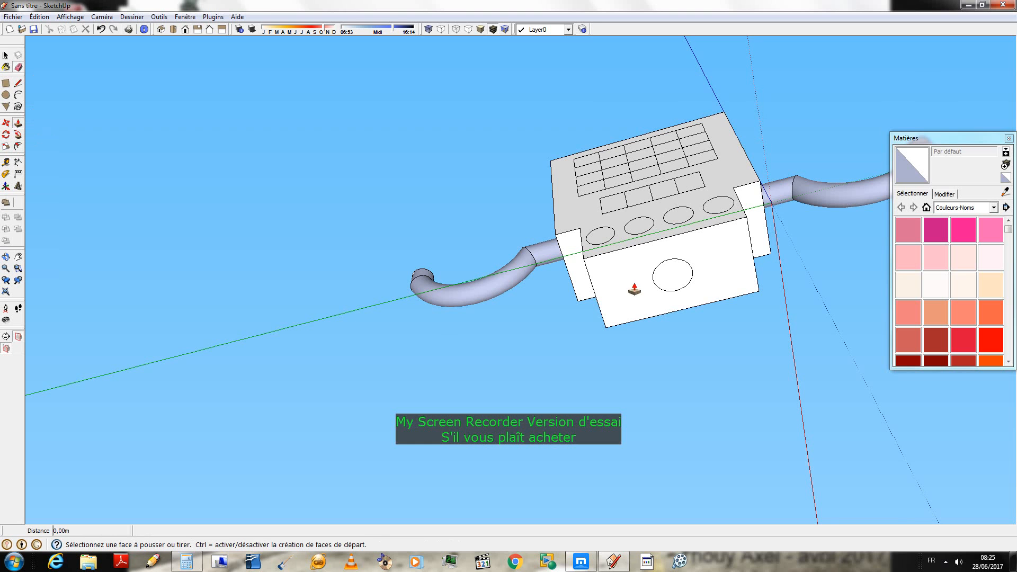
pyautogui.click(671, 274)
pyautogui.moveTo(692, 467)
pyautogui.mouseDown(button='middle')
pyautogui.moveTo(717, 413)
pyautogui.moveTo(681, 431)
pyautogui.moveTo(682, 498)
pyautogui.moveTo(694, 462)
pyautogui.mouseUp(button='middle')
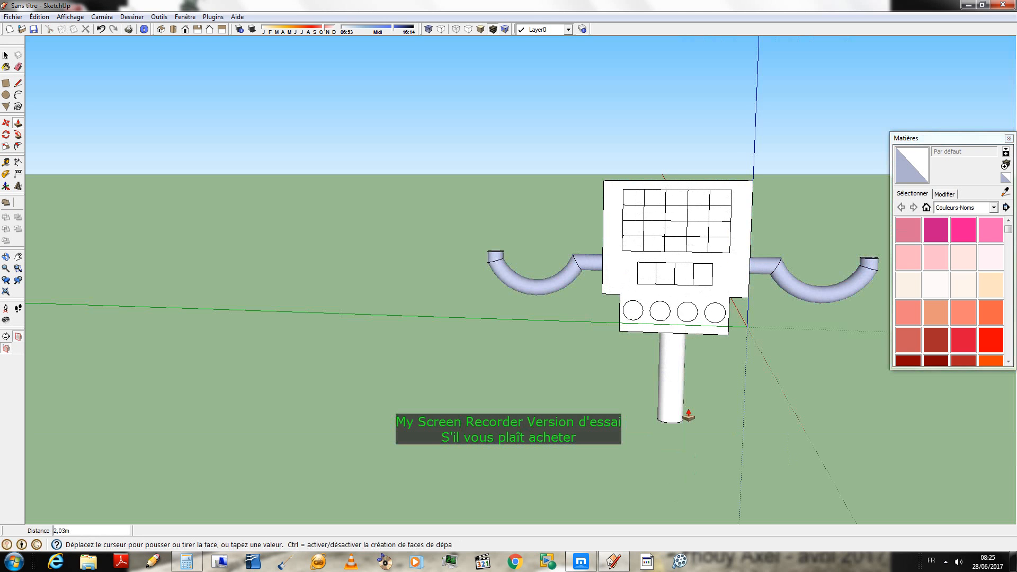
pyautogui.moveTo(688, 415); pyautogui.dragTo(704, 334, button='middle')
pyautogui.press('Escape')
pyautogui.click(6, 55)
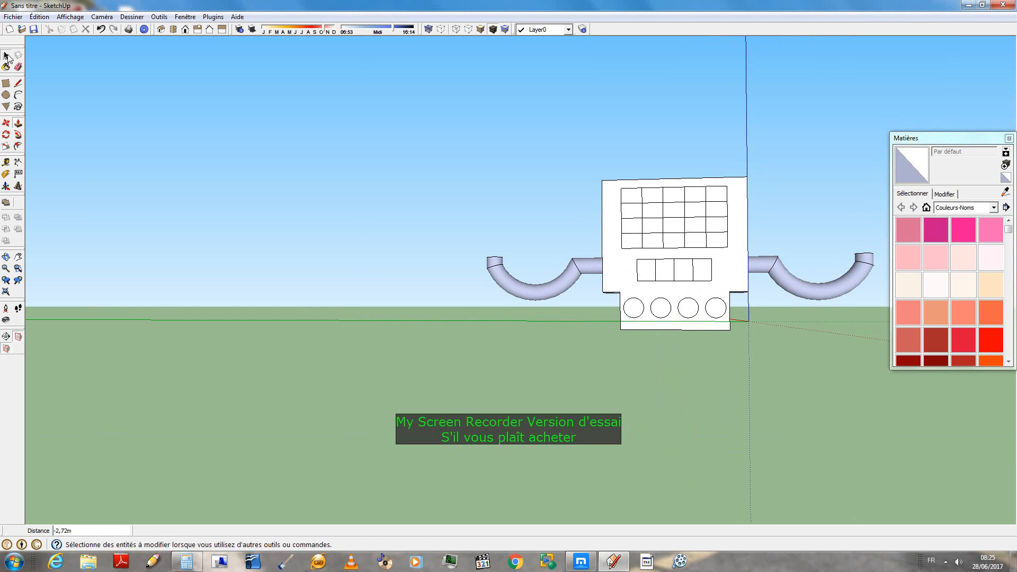
# - Offset the circle on the body's underside inward by about 0.10 m to form a smaller concentric circle
pyautogui.moveTo(638, 465); pyautogui.dragTo(764, 325, button='middle')
pyautogui.scroll(3, 756, 340)
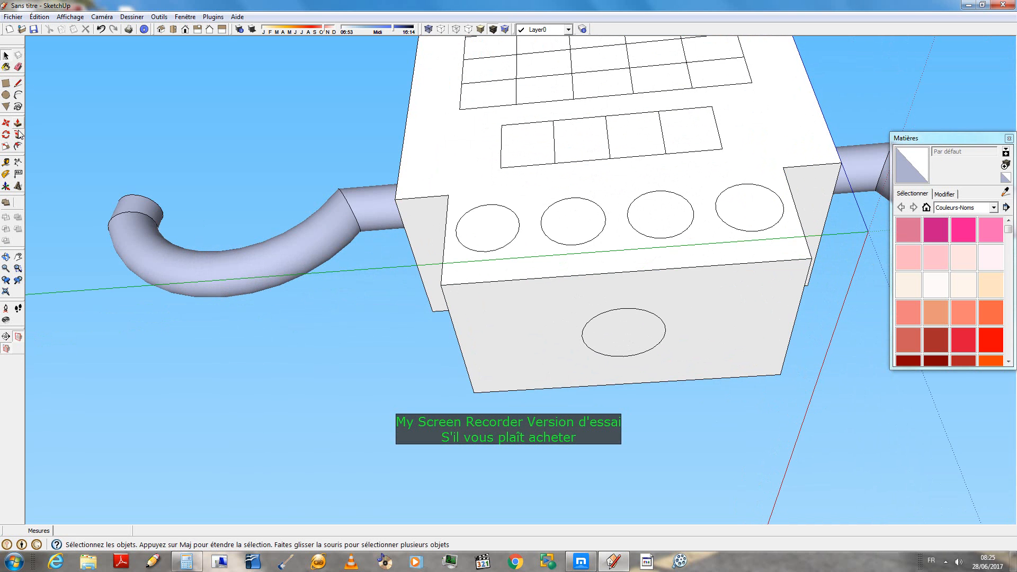
pyautogui.click(19, 106)
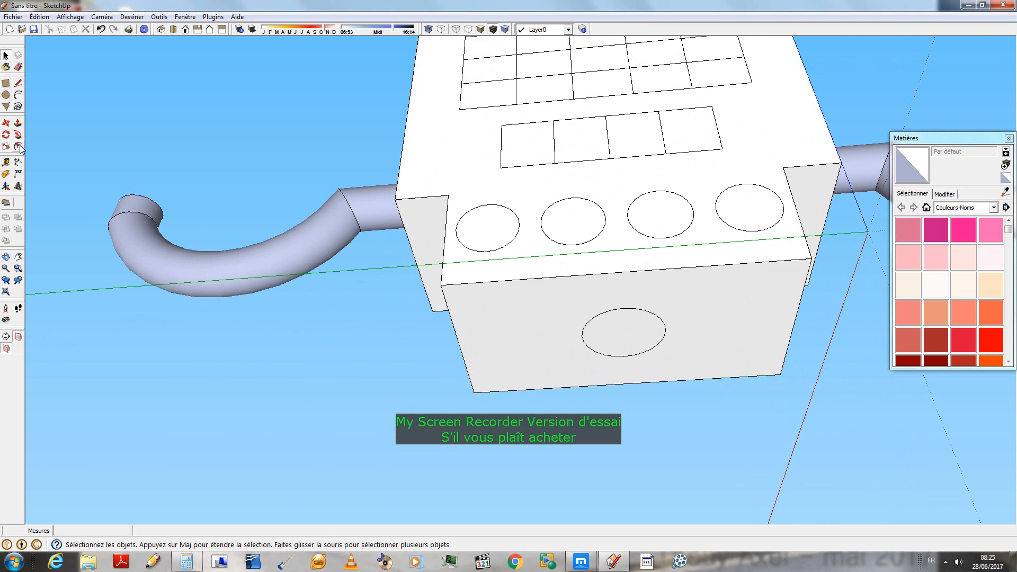
pyautogui.click(656, 333)
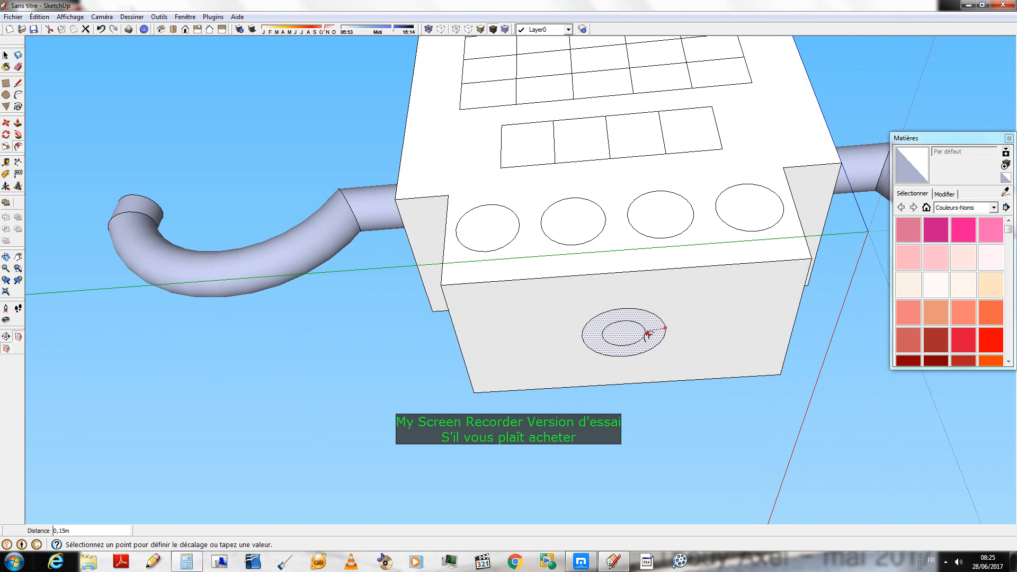
pyautogui.click(652, 334)
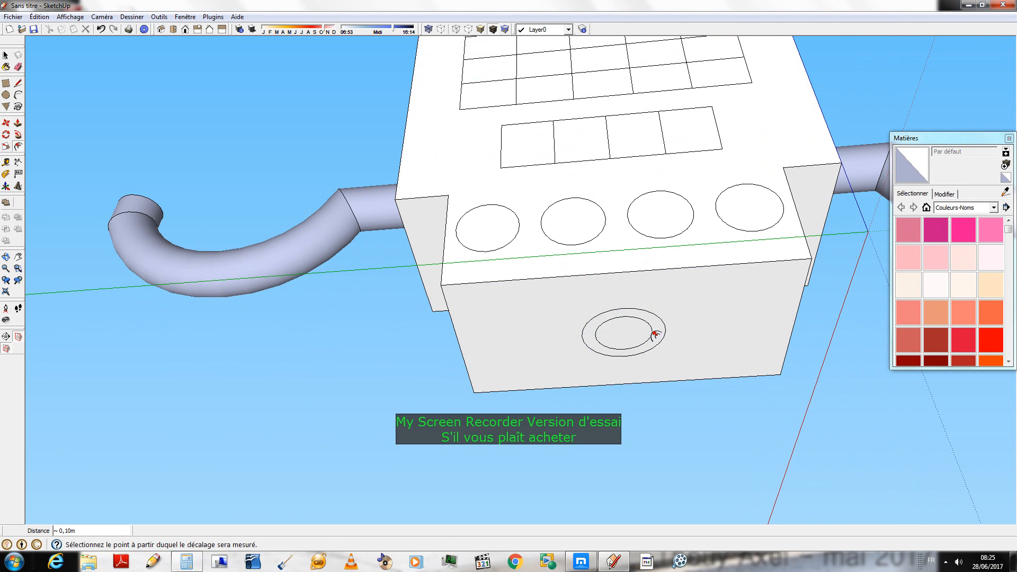
pyautogui.click(7, 67)
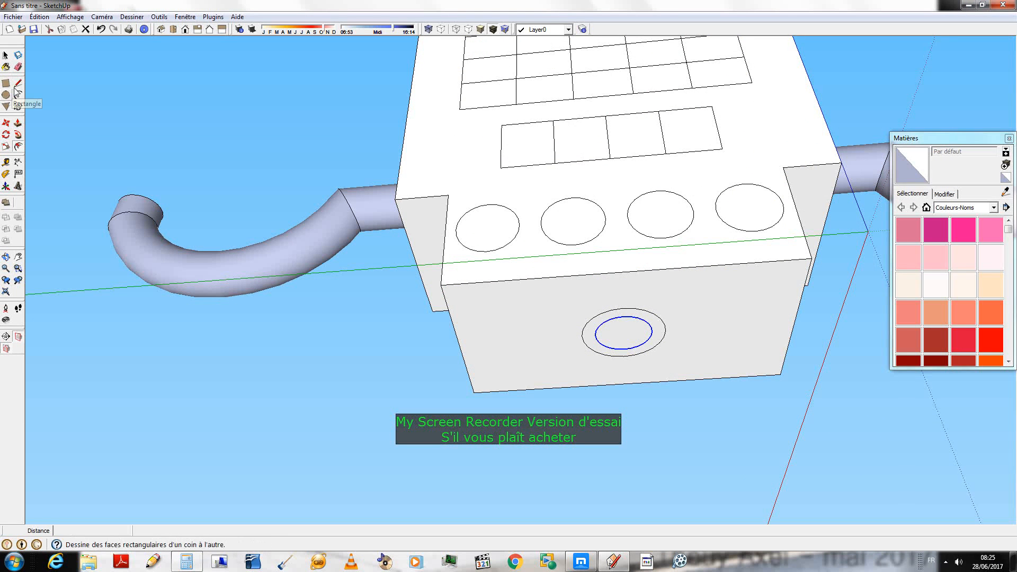
pyautogui.click(31, 42)
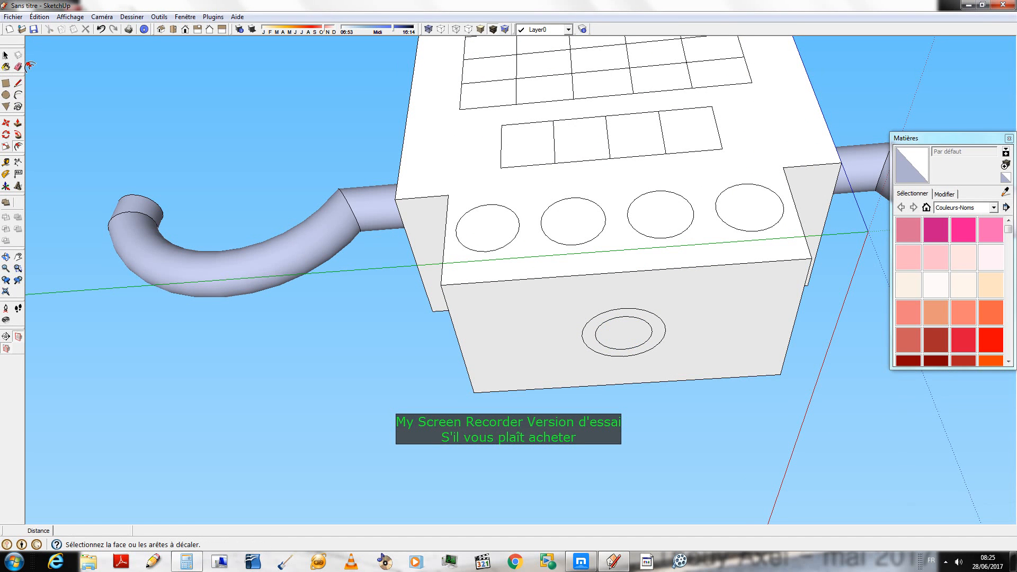
# - Extrude the inner circle on the body's underside downward about 1.34 m to form the leg
pyautogui.click(17, 124)
pyautogui.moveTo(606, 316); pyautogui.dragTo(643, 415)
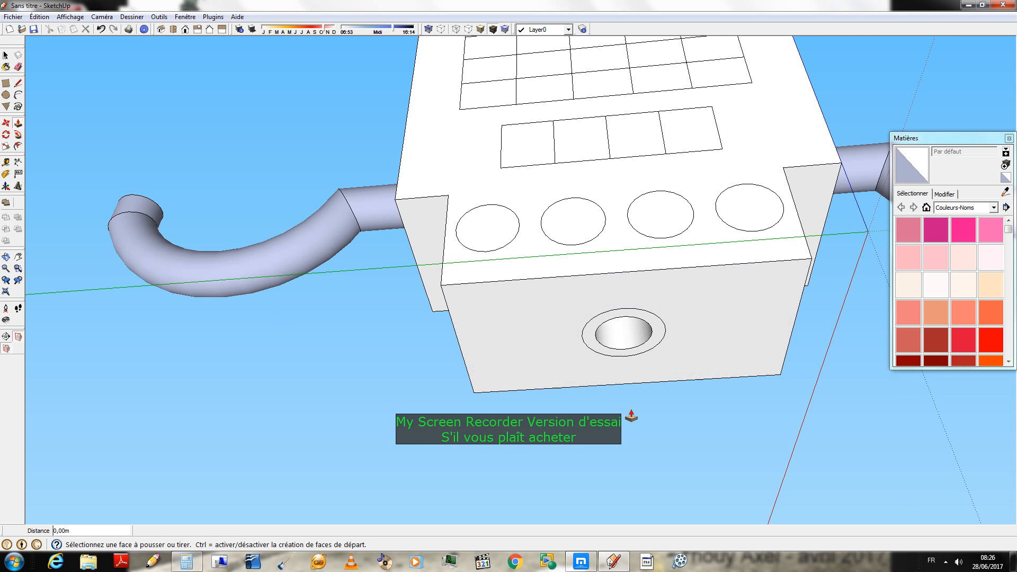
pyautogui.moveTo(749, 423); pyautogui.dragTo(360, 238, button='middle')
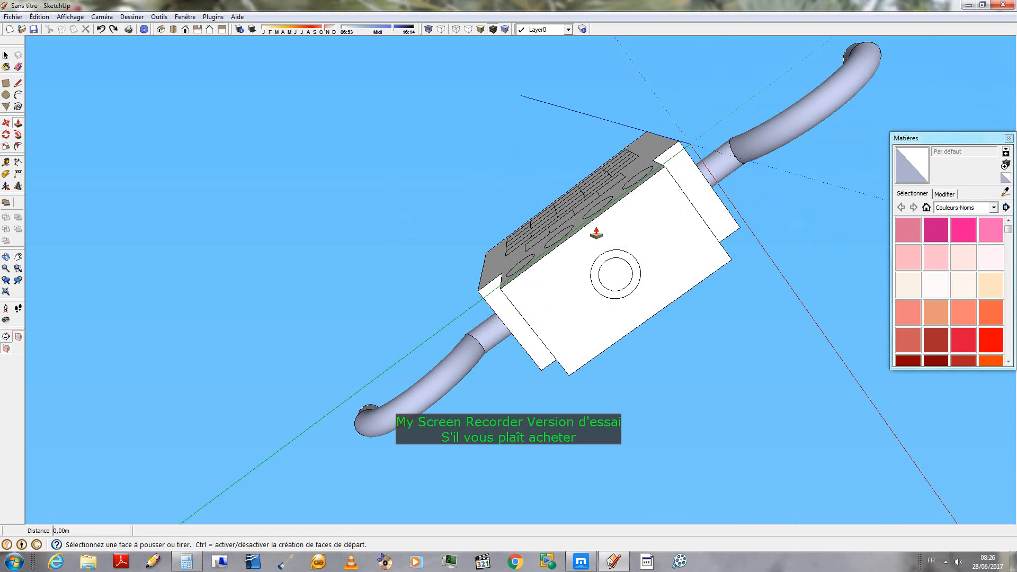
pyautogui.click(616, 280)
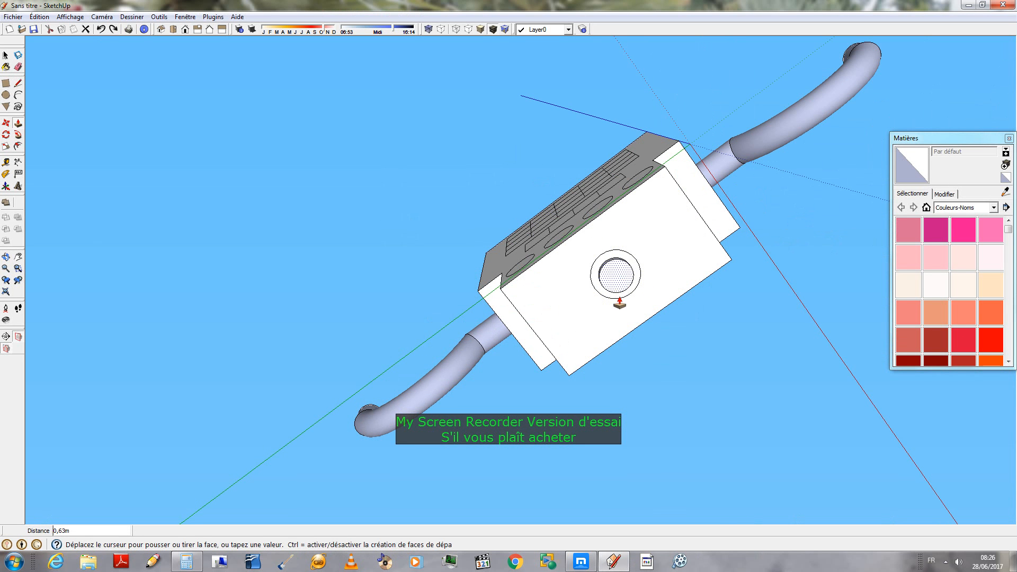
pyautogui.moveTo(629, 422); pyautogui.dragTo(721, 510, button='middle')
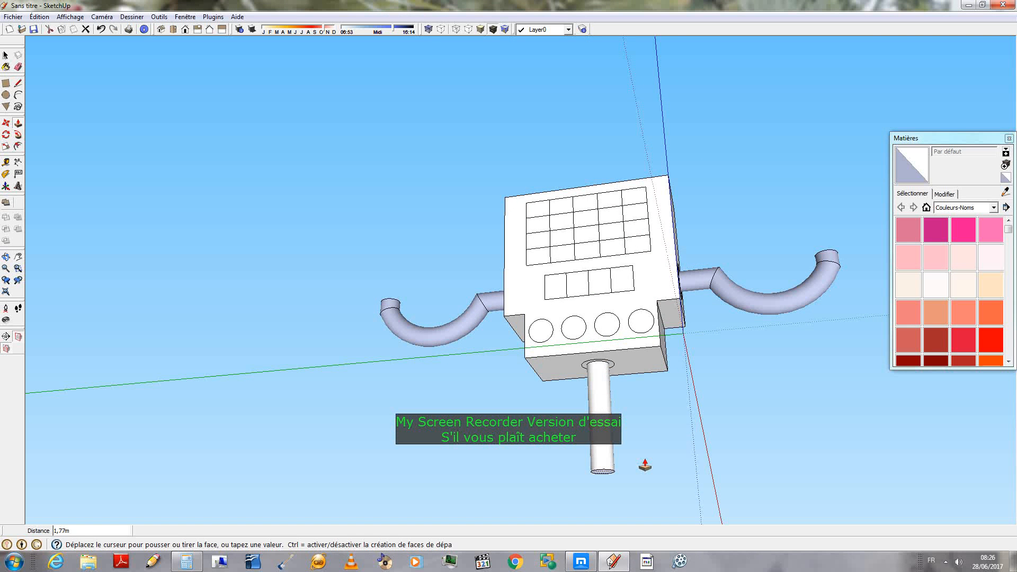
pyautogui.moveTo(645, 465); pyautogui.dragTo(626, 492, button='middle')
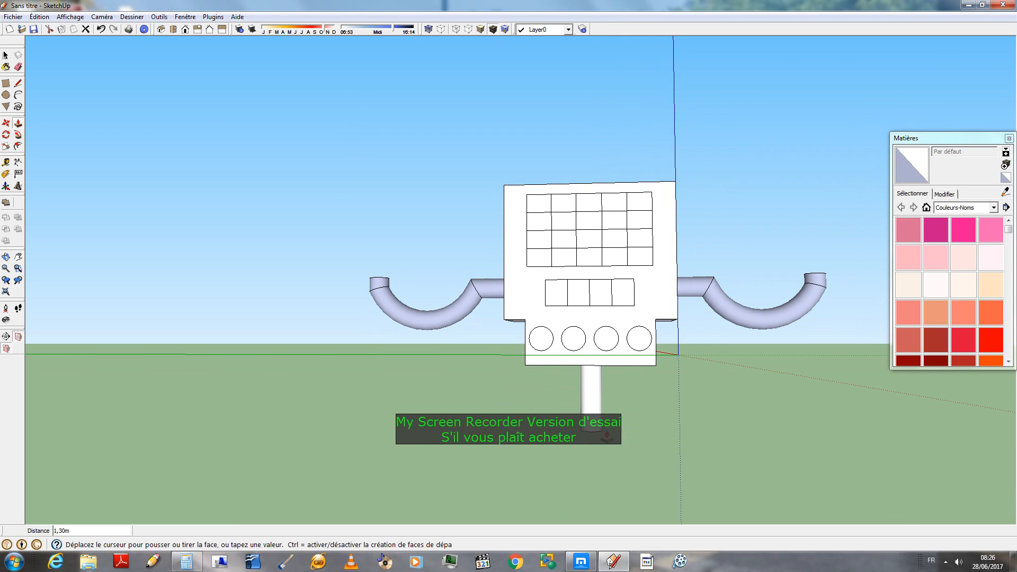
pyautogui.click(605, 439)
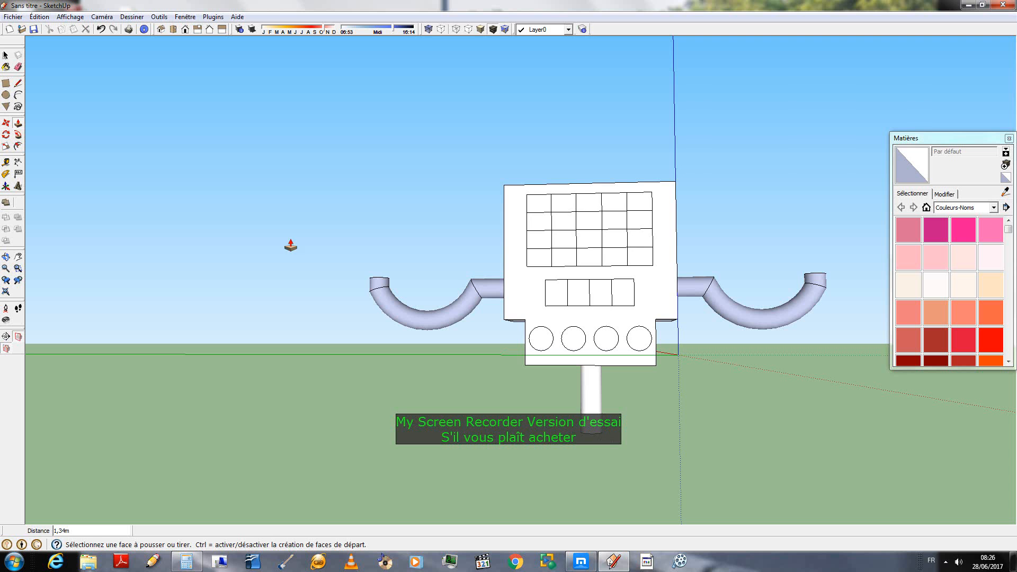
# - Draw a small upright circle in the empty space beside the leg, facing the same way as the body's front
pyautogui.scroll(-1, 370, 255)
pyautogui.moveTo(638, 443)
pyautogui.mouseDown(button='middle')
pyautogui.moveTo(341, 465)
pyautogui.moveTo(745, 386)
pyautogui.moveTo(737, 389)
pyautogui.mouseUp(button='middle')
pyautogui.click(6, 67)
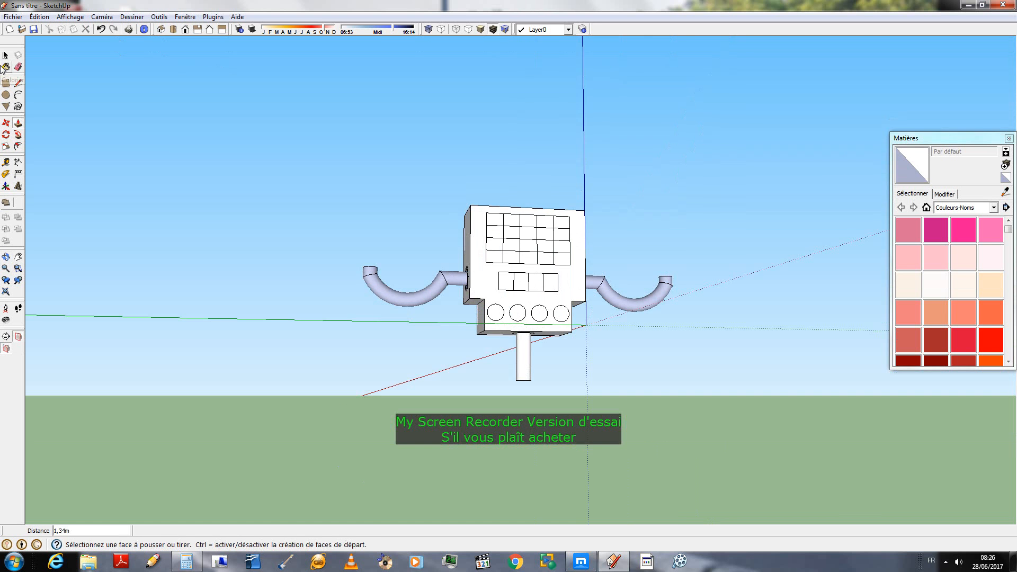
pyautogui.click(4, 98)
pyautogui.scroll(2, 549, 429)
pyautogui.moveTo(556, 424); pyautogui.dragTo(647, 351, button='middle')
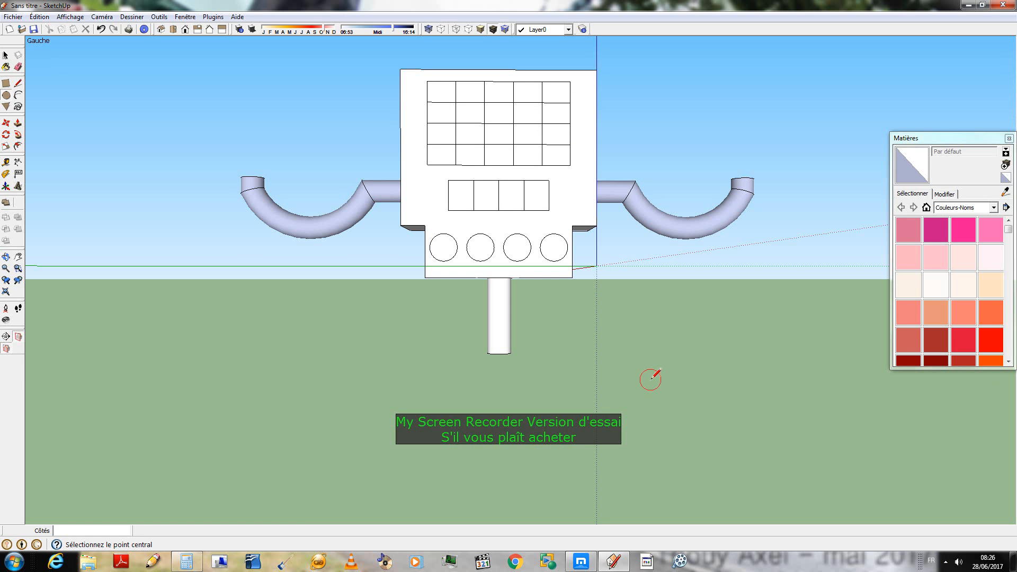
pyautogui.moveTo(632, 339)
pyautogui.mouseDown(button='middle')
pyautogui.moveTo(606, 352)
pyautogui.moveTo(550, 340)
pyautogui.mouseUp(button='middle')
pyautogui.press('c')
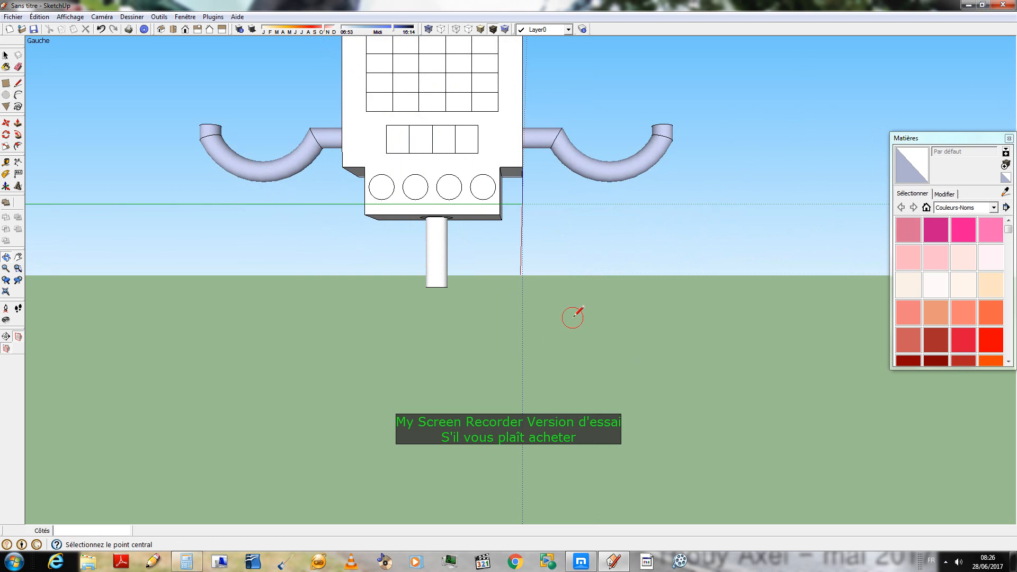
pyautogui.click(573, 317)
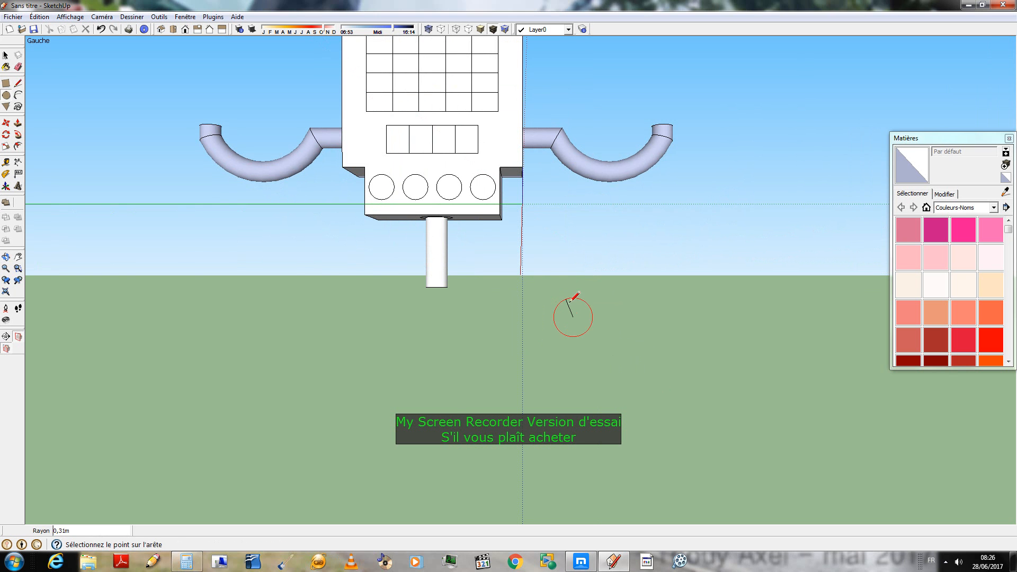
pyautogui.click(580, 295)
# - Draw a concentric wheel circle with a radius of about 0.56 m around the small circle beside the leg, and erase the small one
pyautogui.press('o')
pyautogui.moveTo(617, 358); pyautogui.dragTo(202, 419)
pyautogui.press('F6')
pyautogui.press('c')
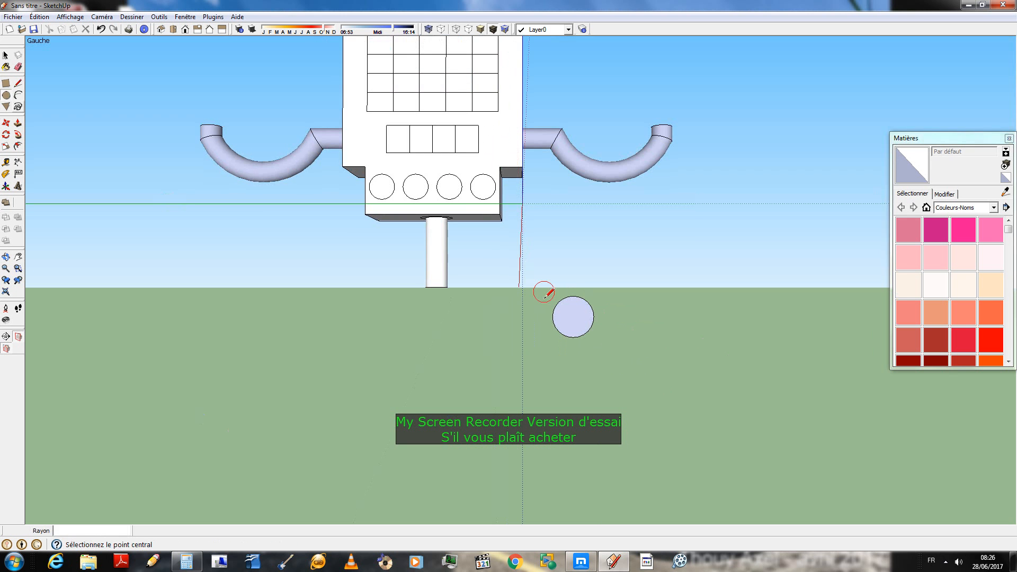
pyautogui.click(573, 317)
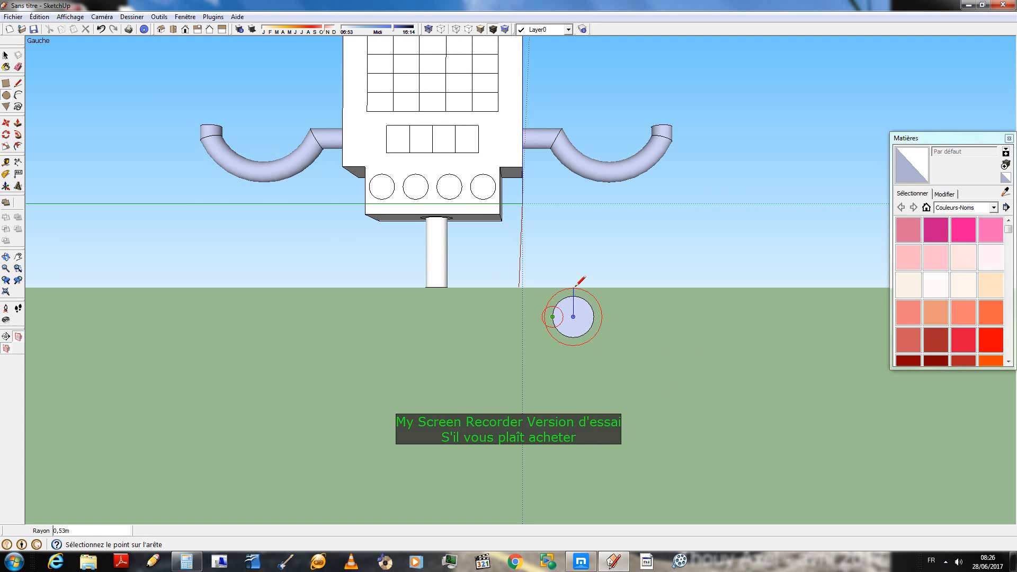
pyautogui.click(576, 287)
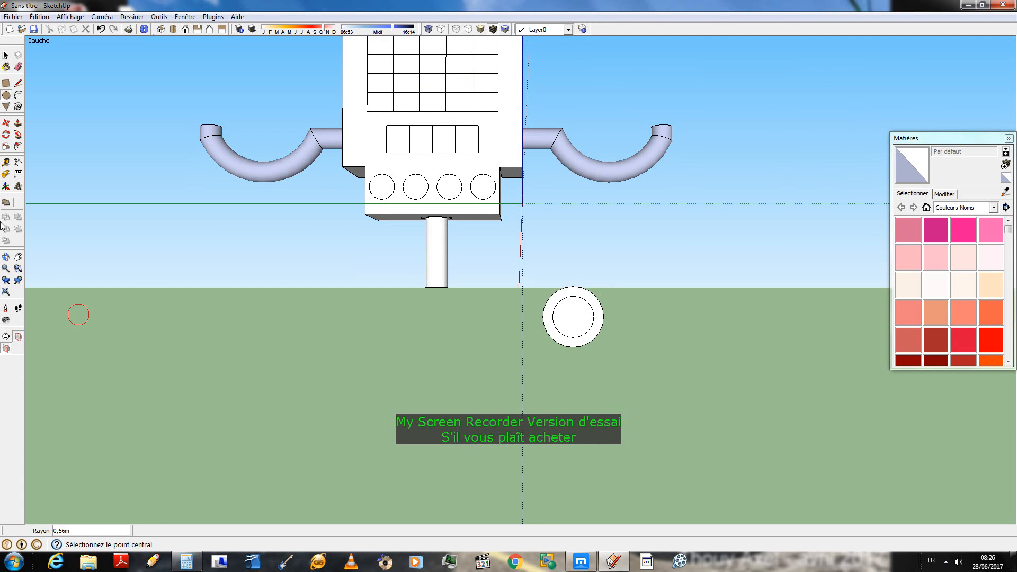
pyautogui.click(18, 67)
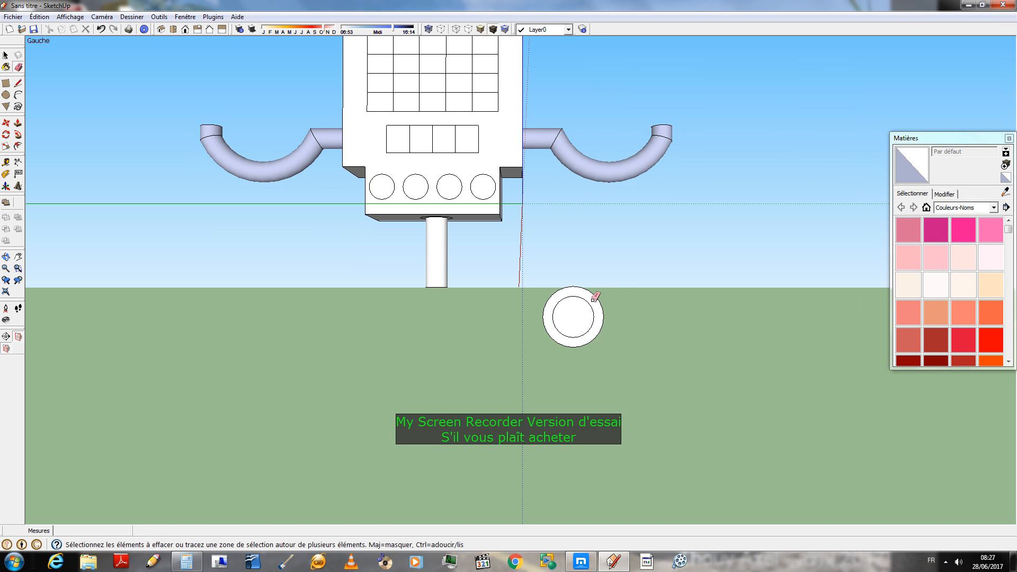
pyautogui.click(590, 305)
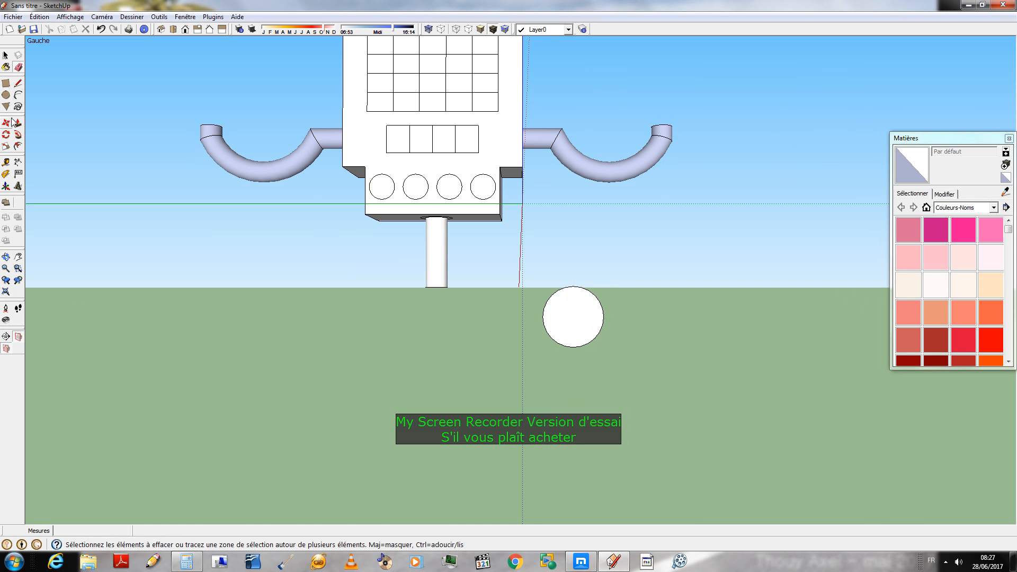
# - Offset the wheel circle inward to form a small concentric hub circle, and select the surrounding ring
pyautogui.click(18, 147)
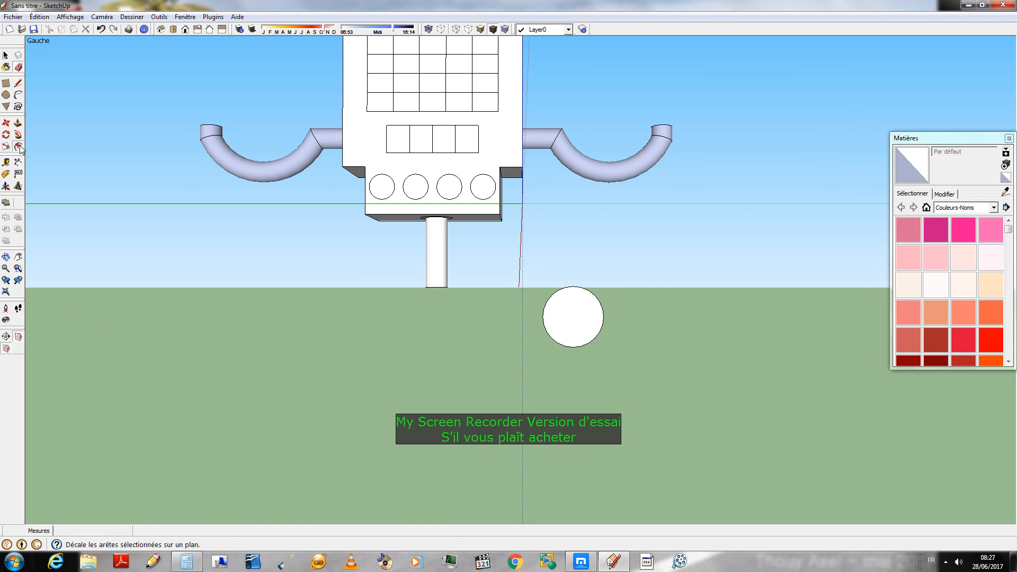
pyautogui.click(587, 308)
pyautogui.click(582, 308)
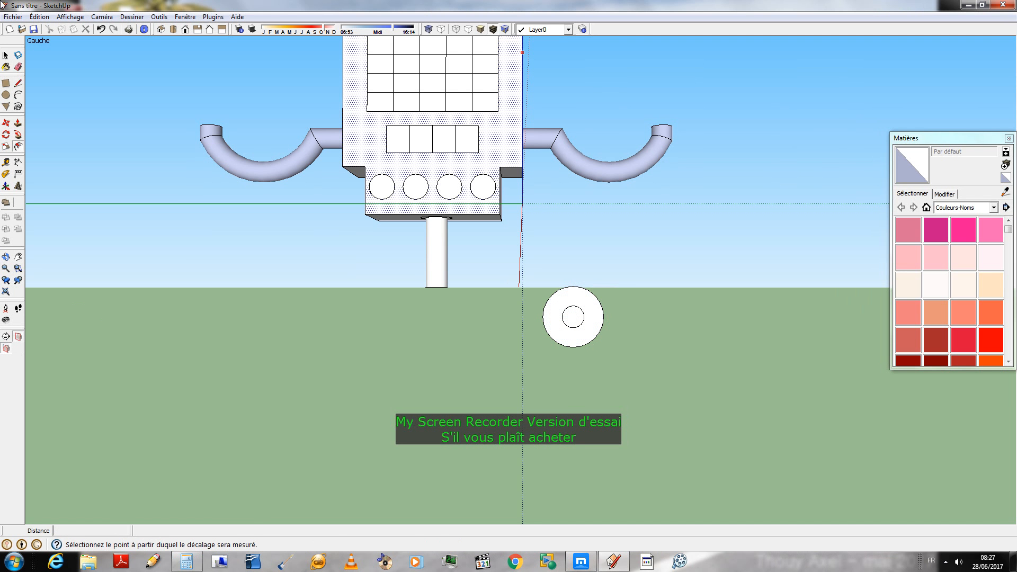
pyautogui.click(6, 54)
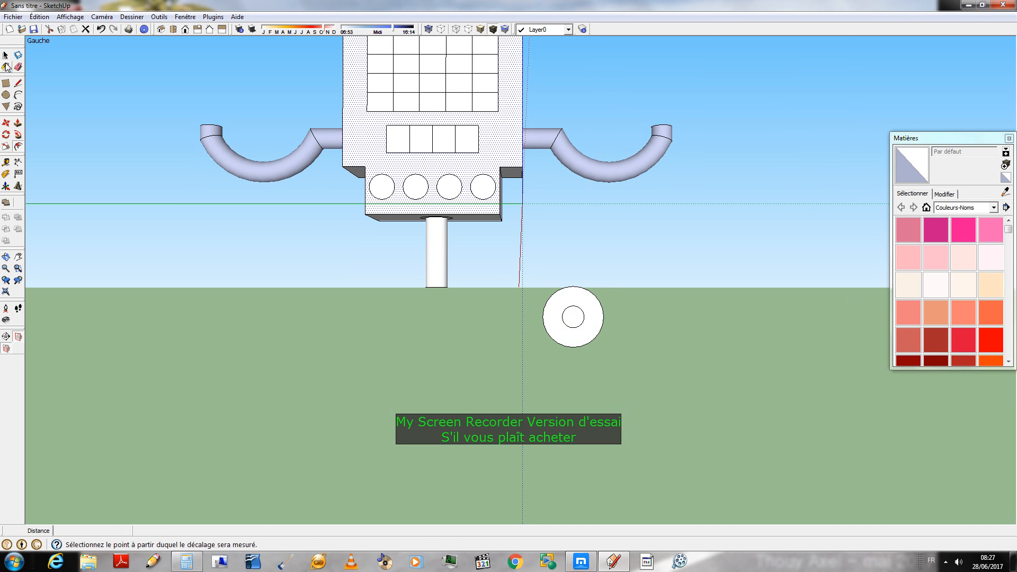
pyautogui.doubleClick(587, 339)
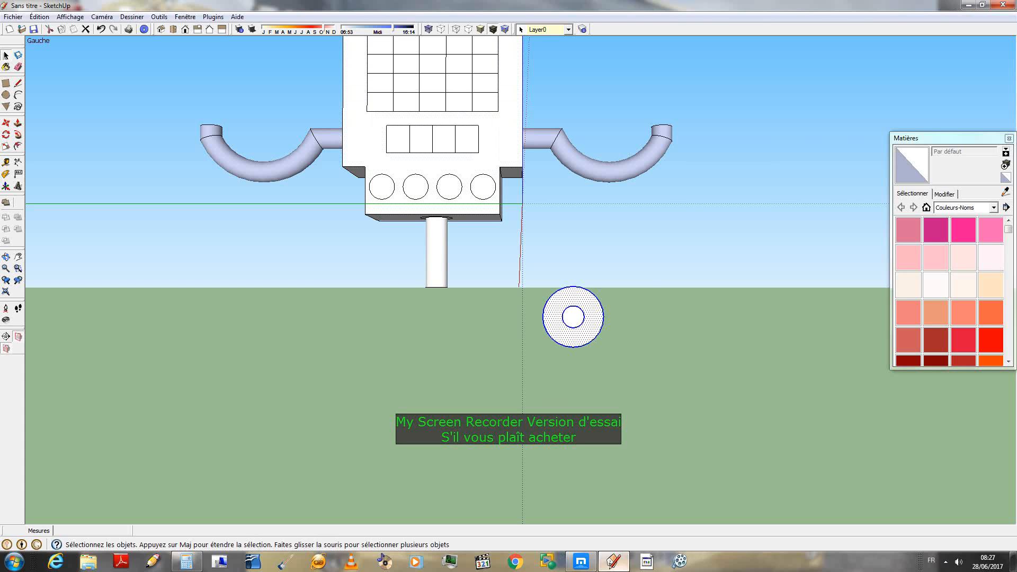
# - Switch to the browser to examine the wheel in the Mettaton reference images, and return to SketchUp
pyautogui.click(612, 562)
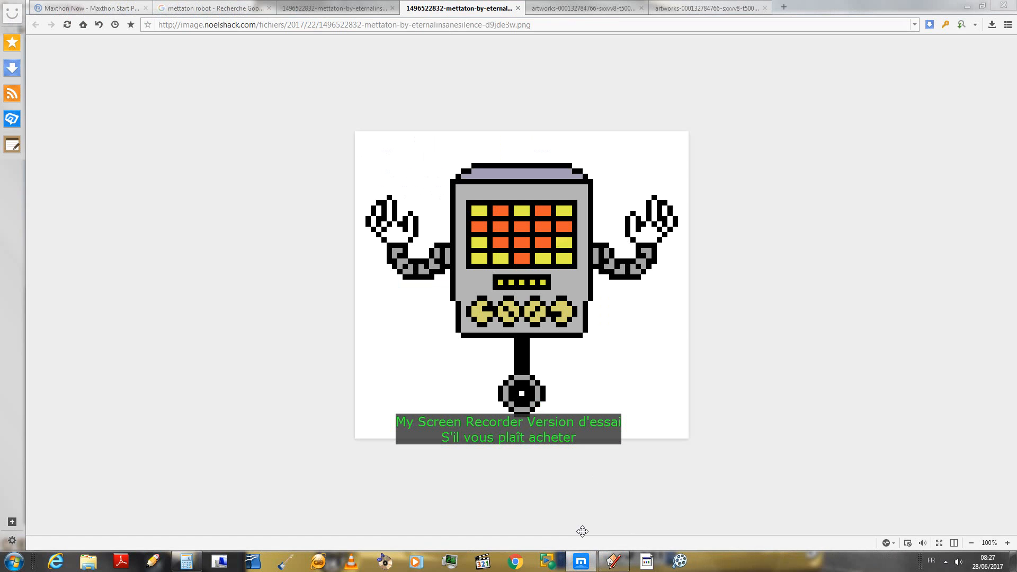
pyautogui.moveTo(625, 514); pyautogui.dragTo(734, 479)
pyautogui.moveTo(734, 479); pyautogui.dragTo(797, 475, button='right')
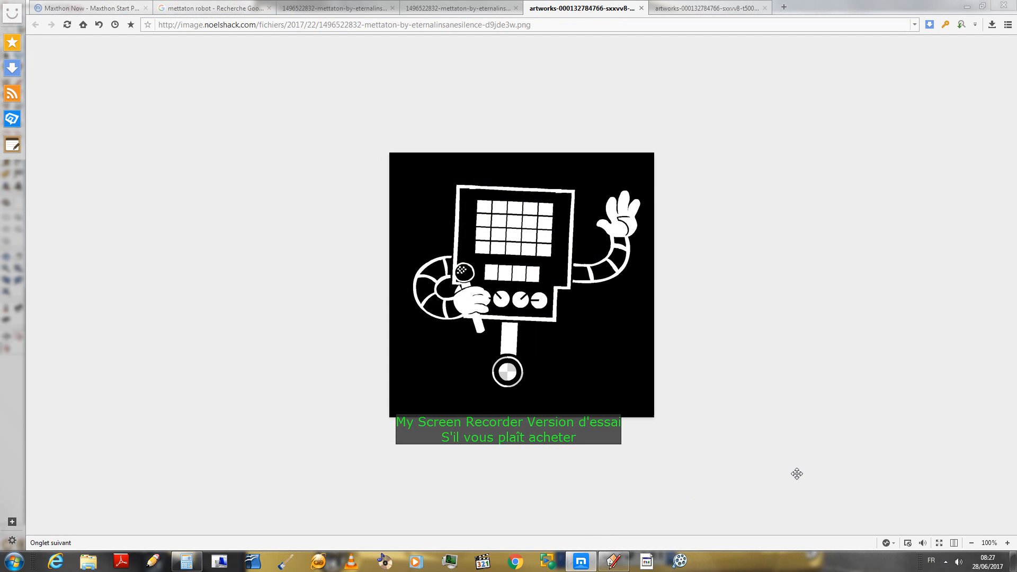
pyautogui.moveTo(699, 494)
pyautogui.mouseDown(button='right')
pyautogui.moveTo(579, 460)
pyautogui.moveTo(596, 495)
pyautogui.mouseUp(button='right')
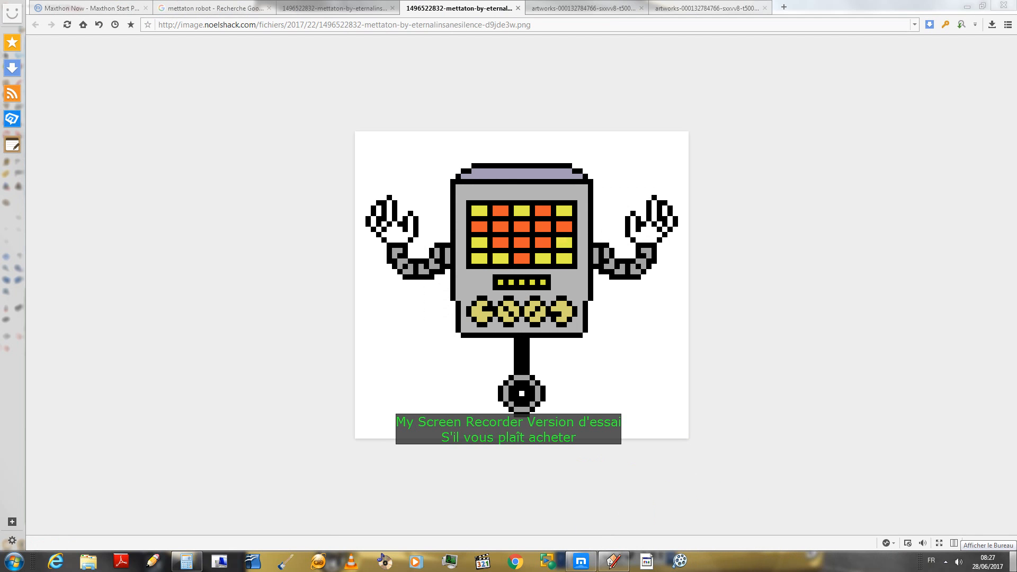
pyautogui.click(1014, 561)
pyautogui.click(594, 561)
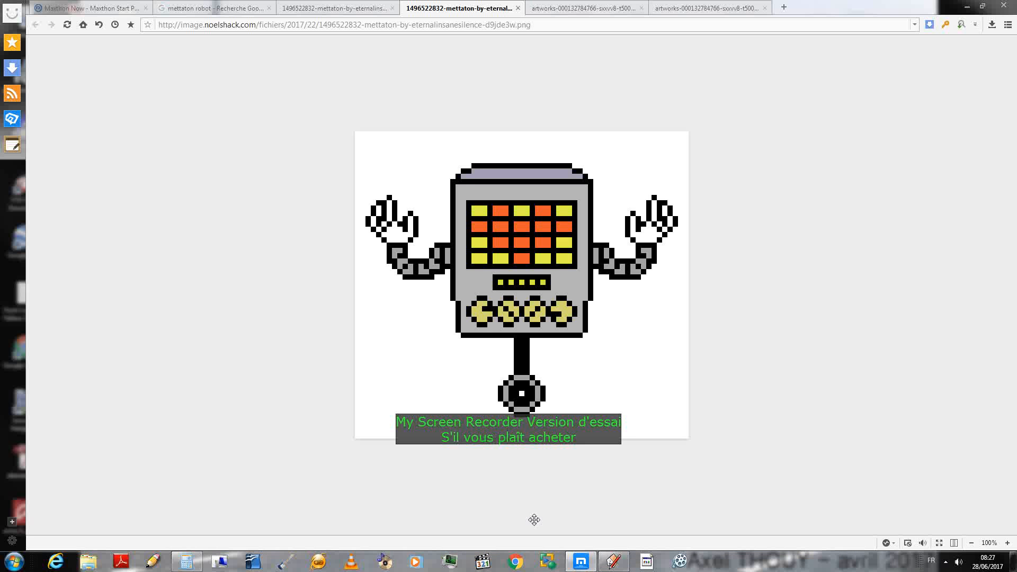
pyautogui.click(610, 563)
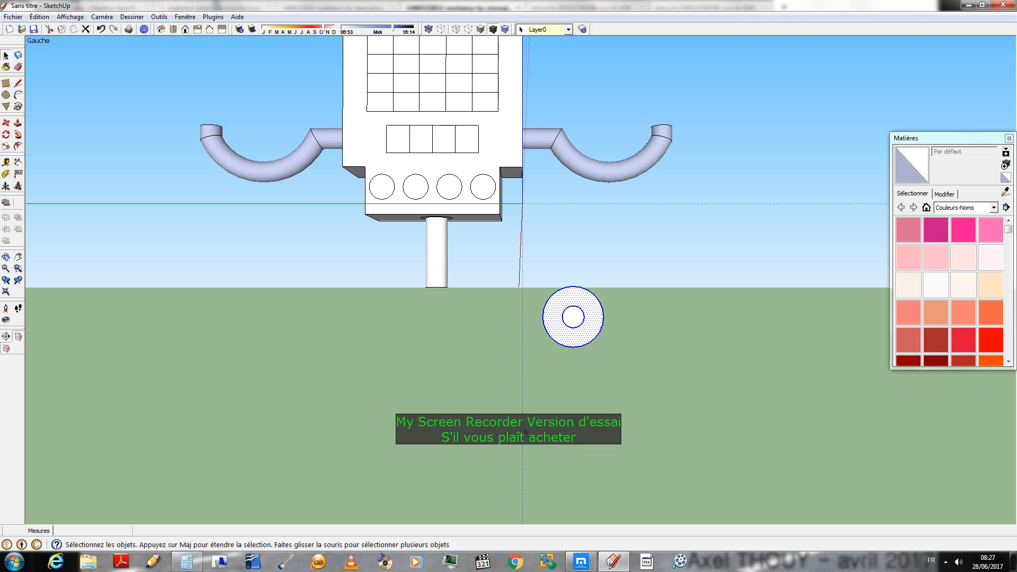
# - Offset the wheel's small hub circle outward by about 0.17 m to add an intermediate ring
pyautogui.click(450, 297)
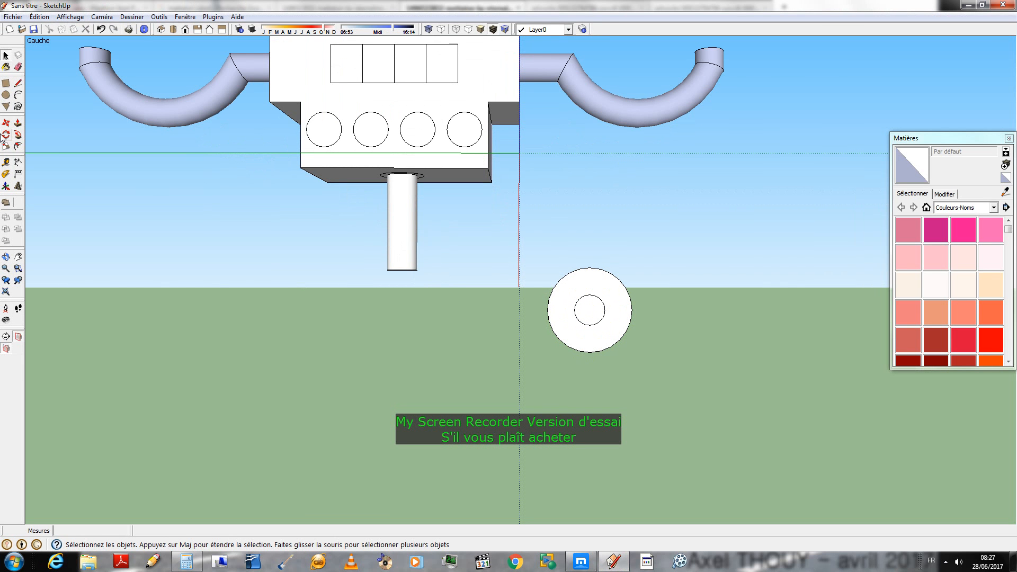
pyautogui.click(17, 146)
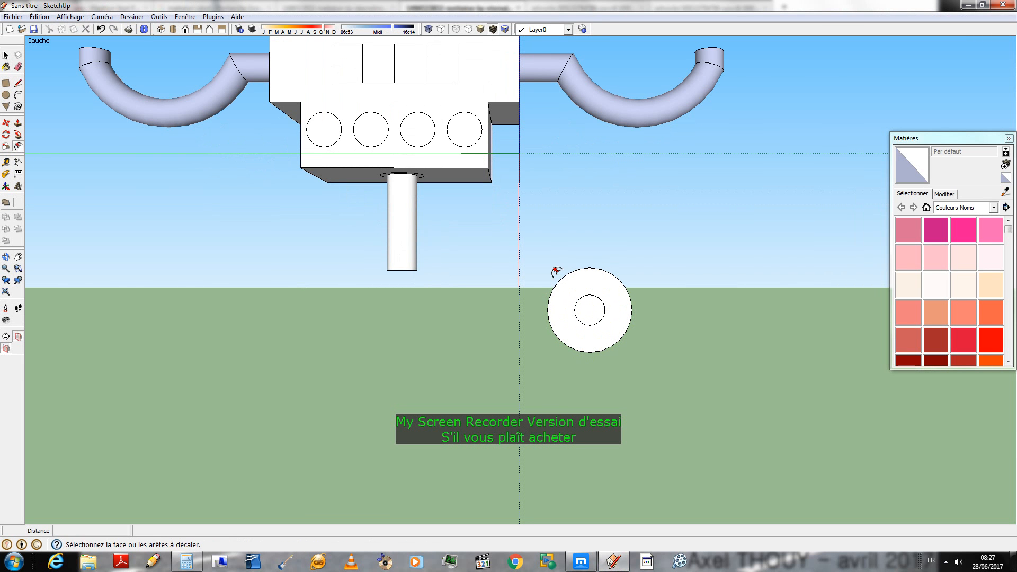
pyautogui.click(616, 306)
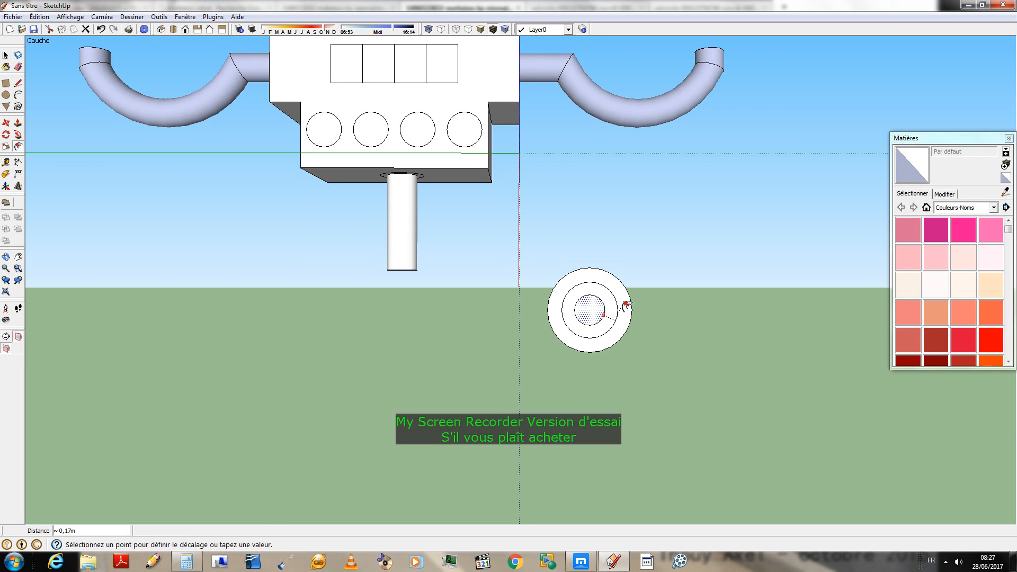
pyautogui.click(626, 305)
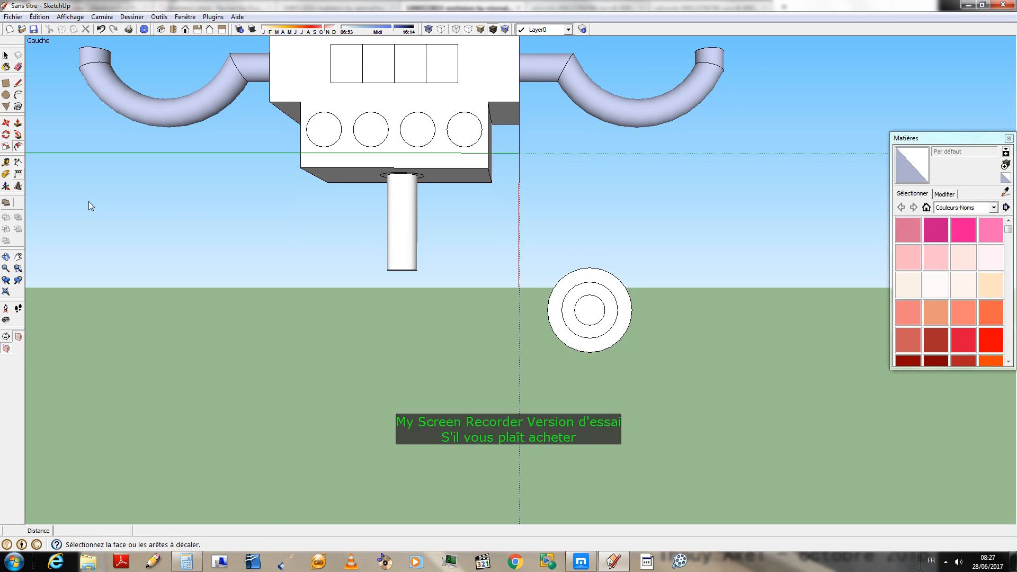
# - Offset the wheel's hub circle inward to form a smaller concentric one, and erase the original hub circle
pyautogui.click(604, 311)
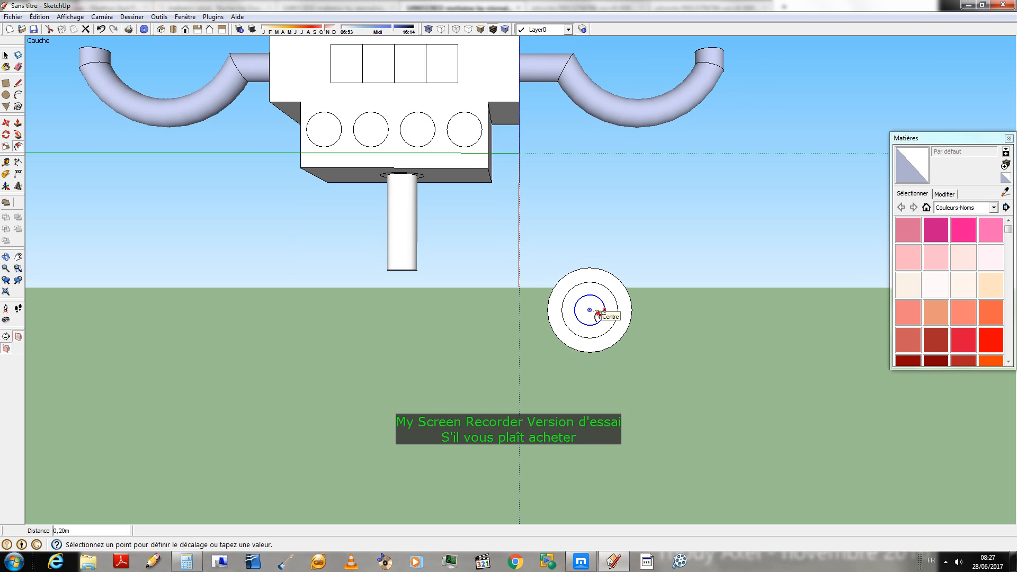
pyautogui.click(604, 311)
pyautogui.press('Escape')
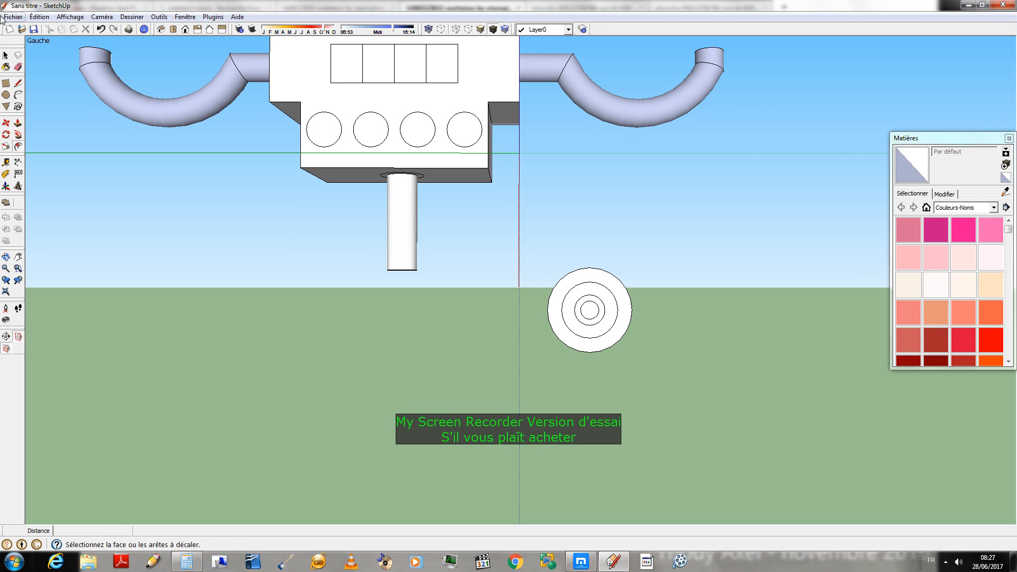
pyautogui.press('e')
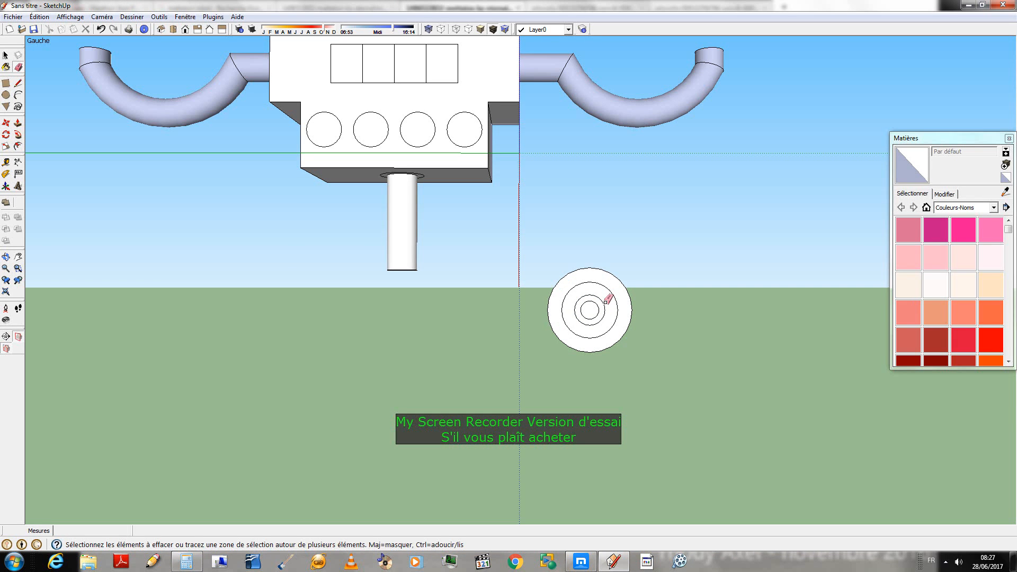
pyautogui.click(605, 309)
pyautogui.click(6, 55)
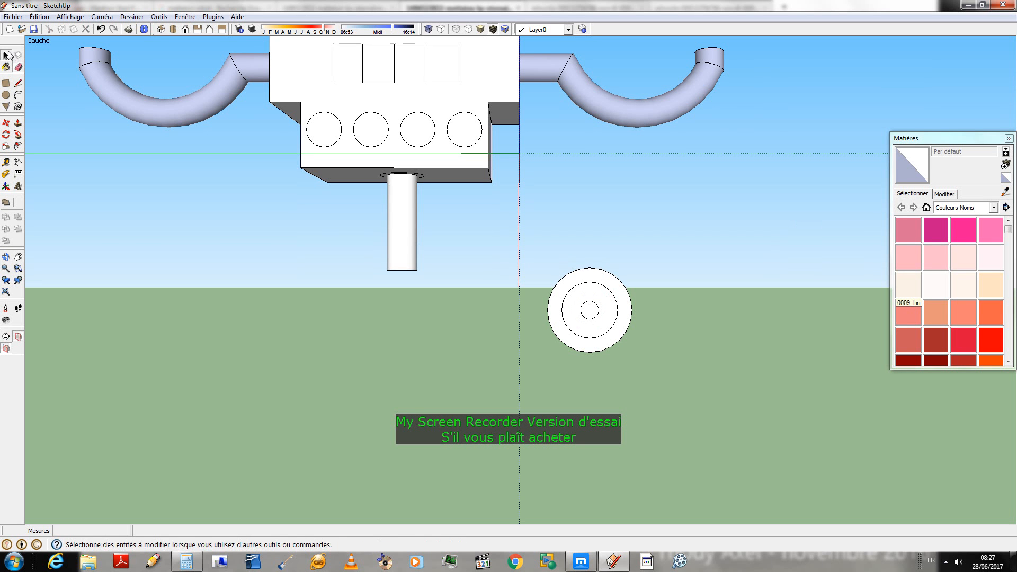
pyautogui.click(588, 307)
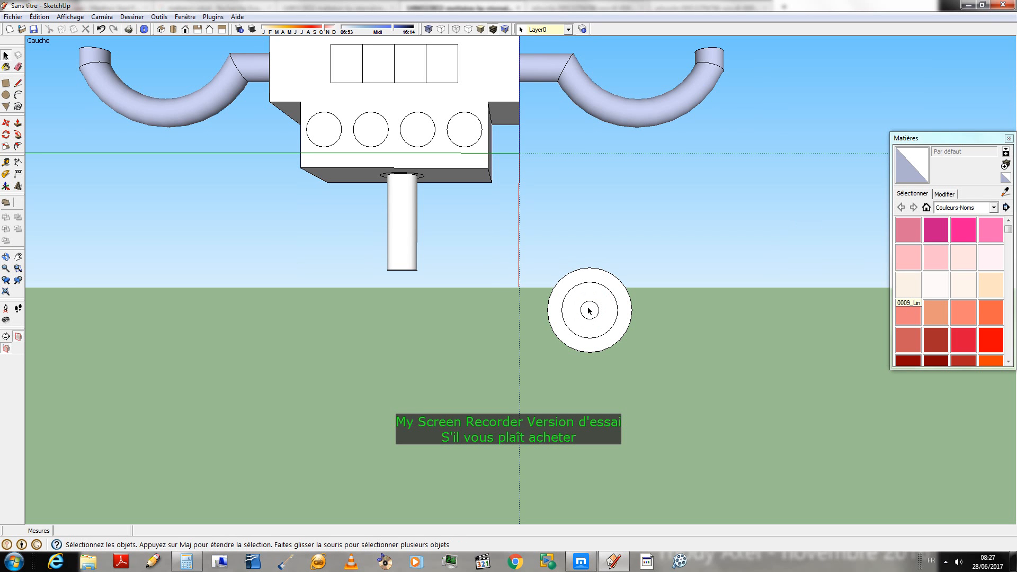
pyautogui.doubleClick(589, 311)
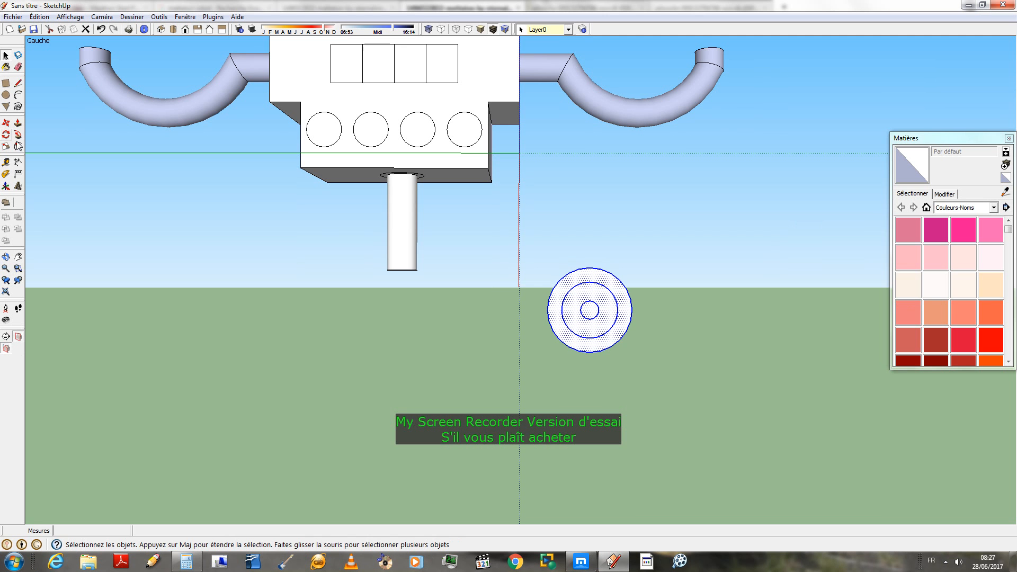
pyautogui.click(6, 122)
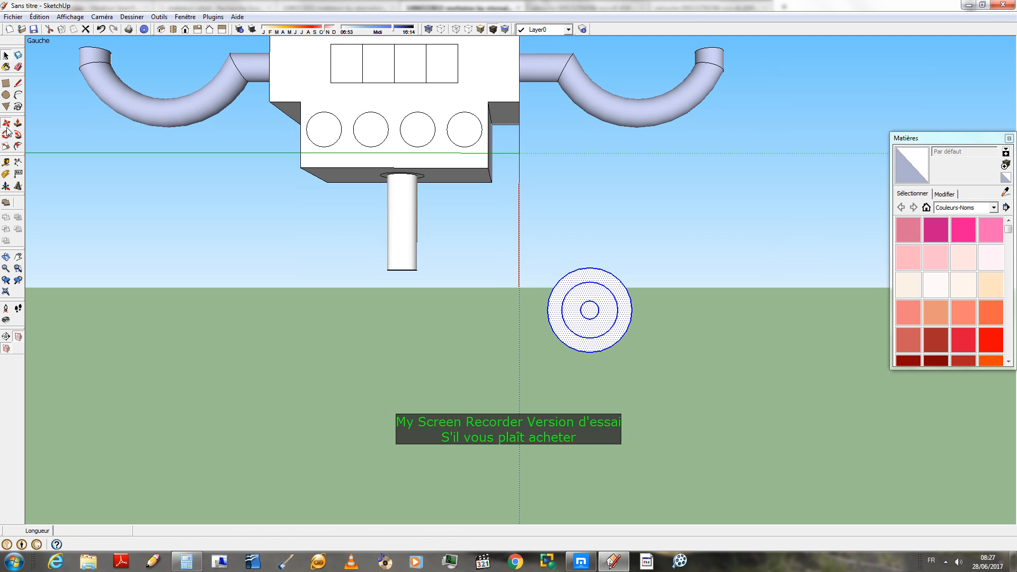
pyautogui.click(591, 310)
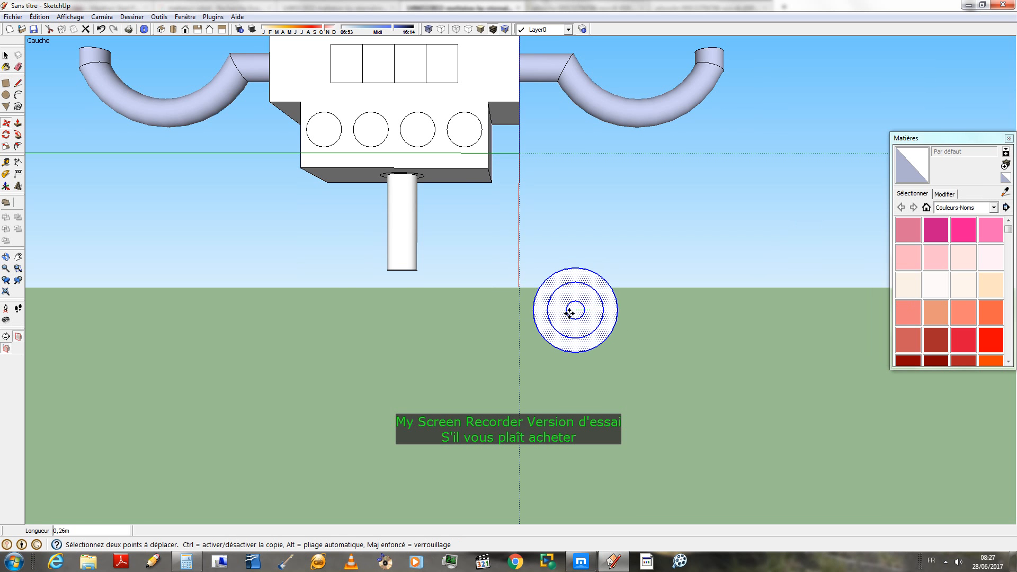
pyautogui.click(423, 299)
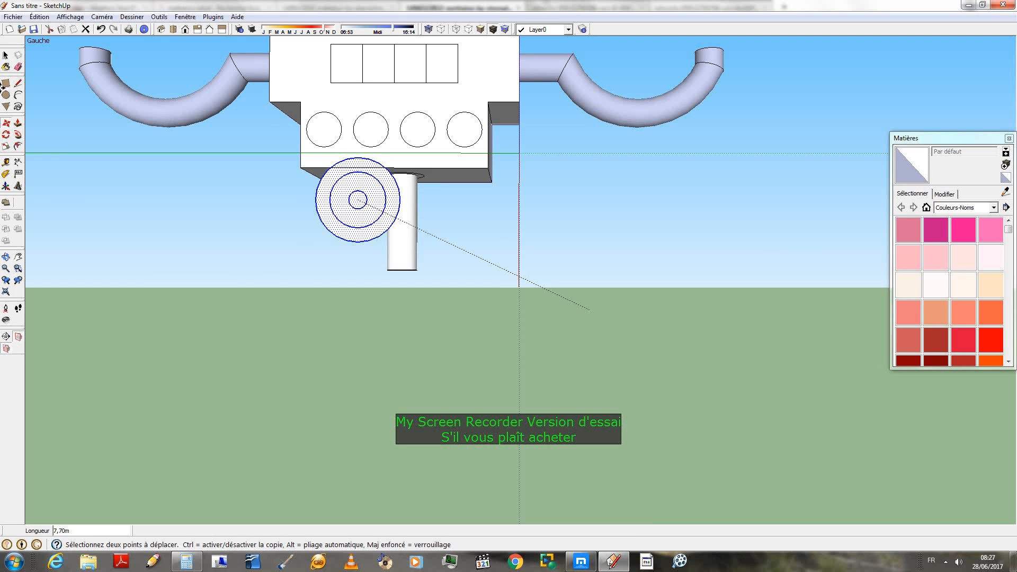
pyautogui.click(6, 55)
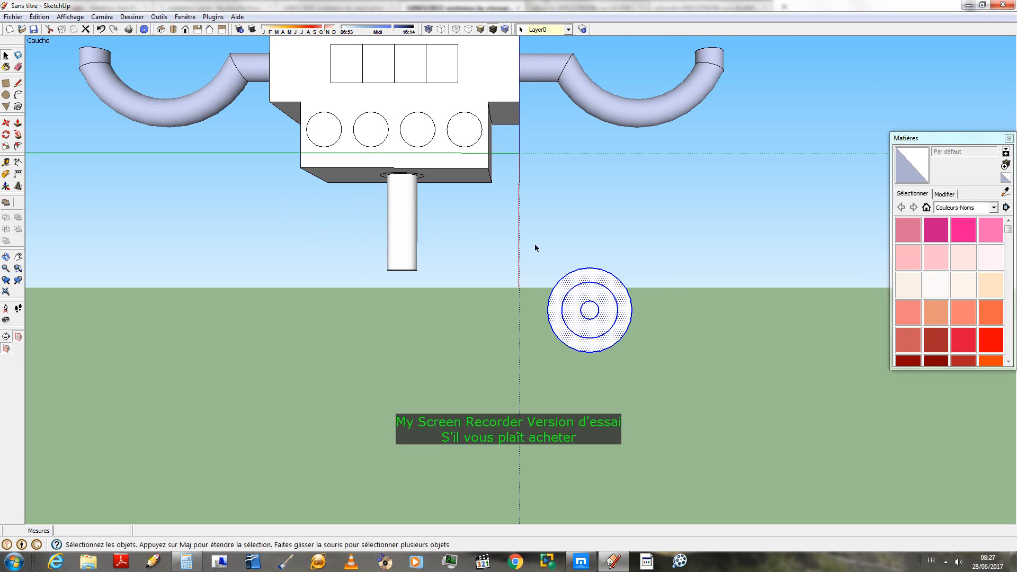
# - Extrude the wheel's outer ring by about 0.31 m with Push/Pull
pyautogui.moveTo(535, 244); pyautogui.dragTo(285, 394, button='middle')
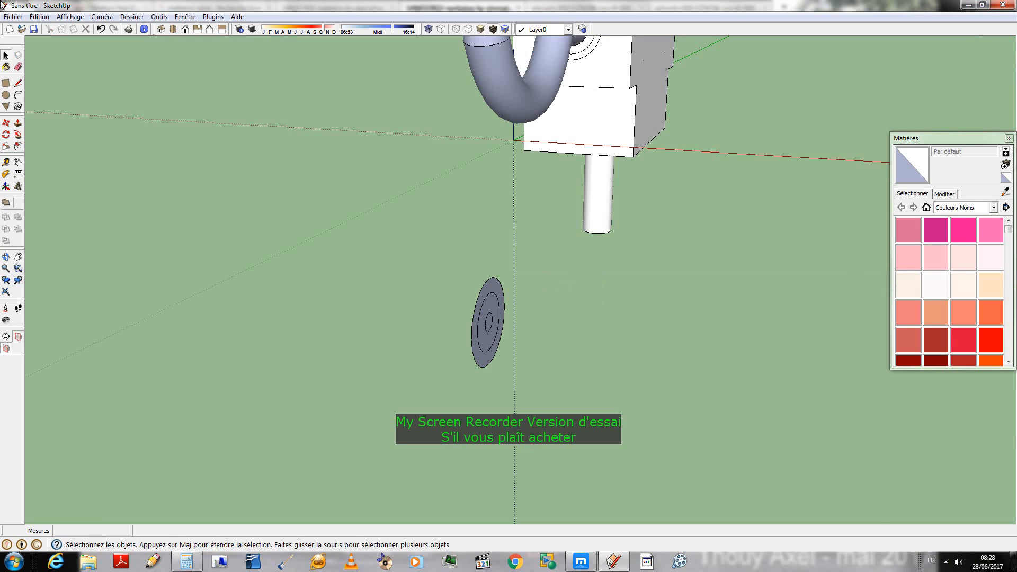
pyautogui.click(17, 122)
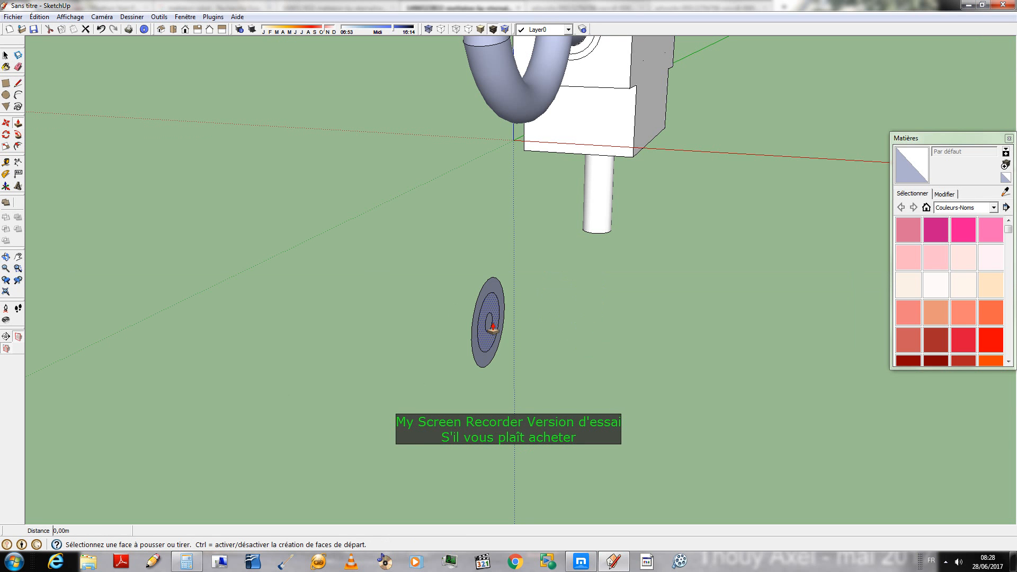
pyautogui.click(490, 365)
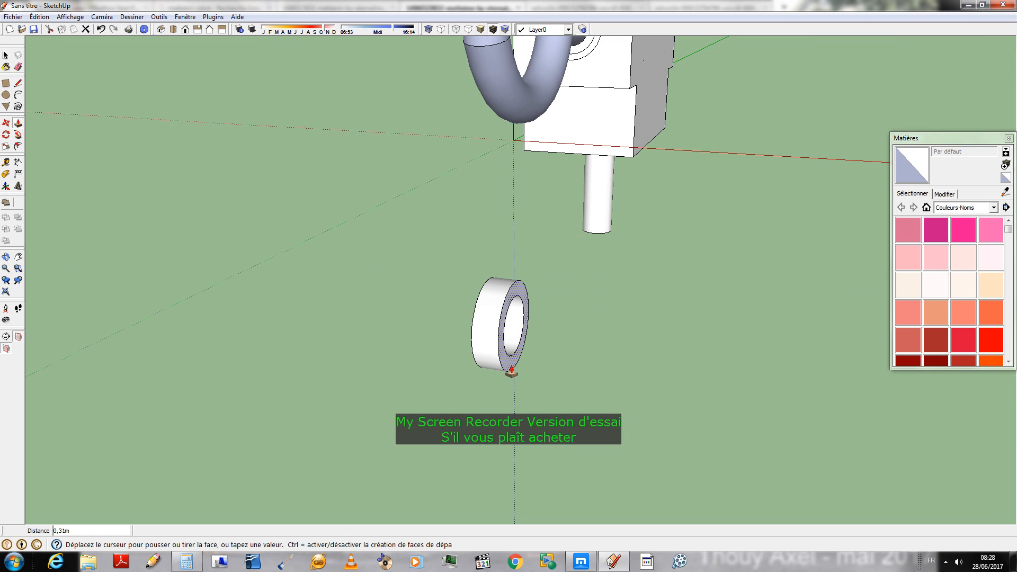
pyautogui.click(511, 370)
# - Push/pull the recessed intermediate ring and the hub disc by about 0.31 m, flush with the extruded rim
pyautogui.moveTo(528, 347); pyautogui.dragTo(484, 316, button='middle')
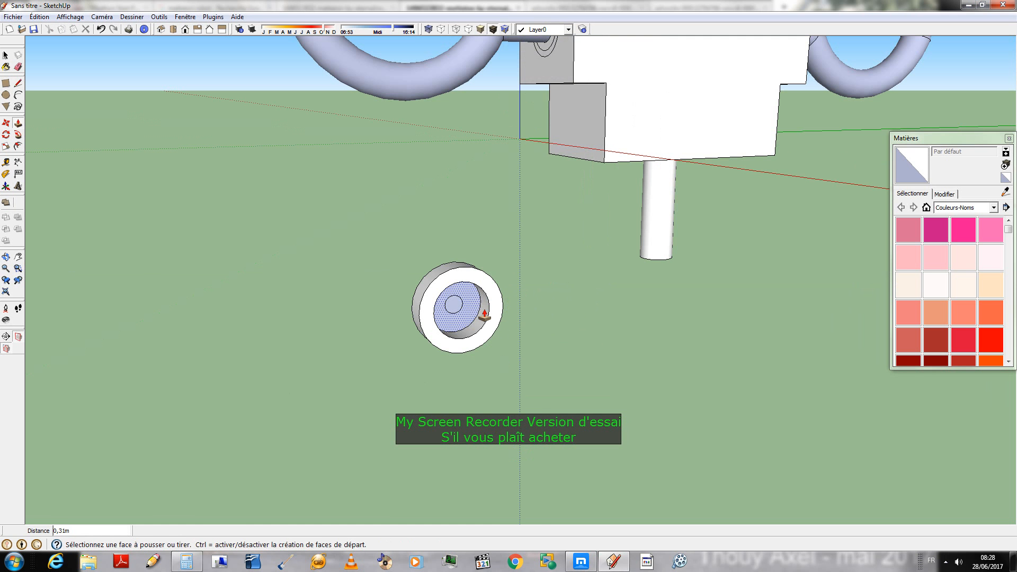
pyautogui.click(482, 315)
pyautogui.click(494, 308)
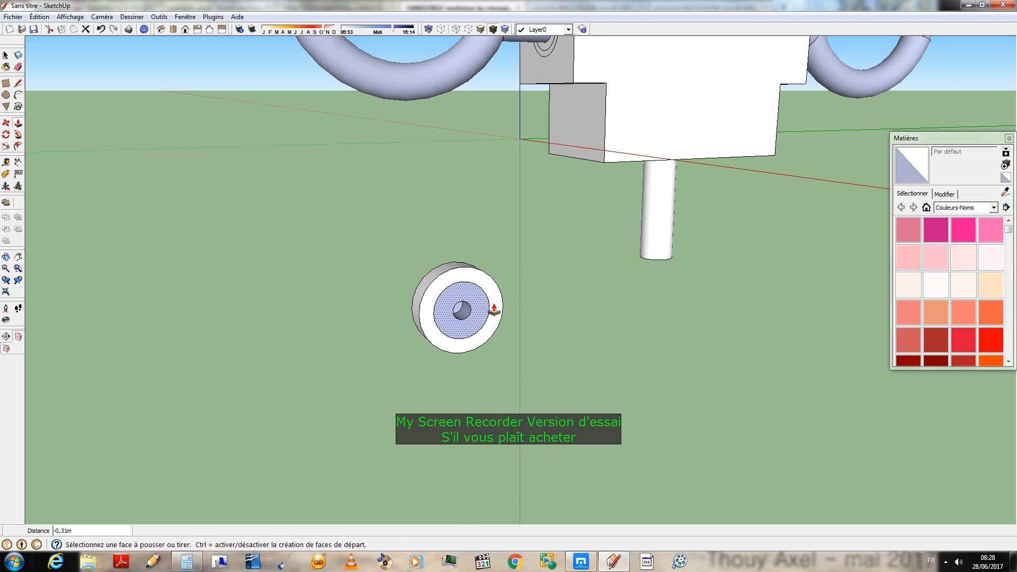
pyautogui.click(463, 311)
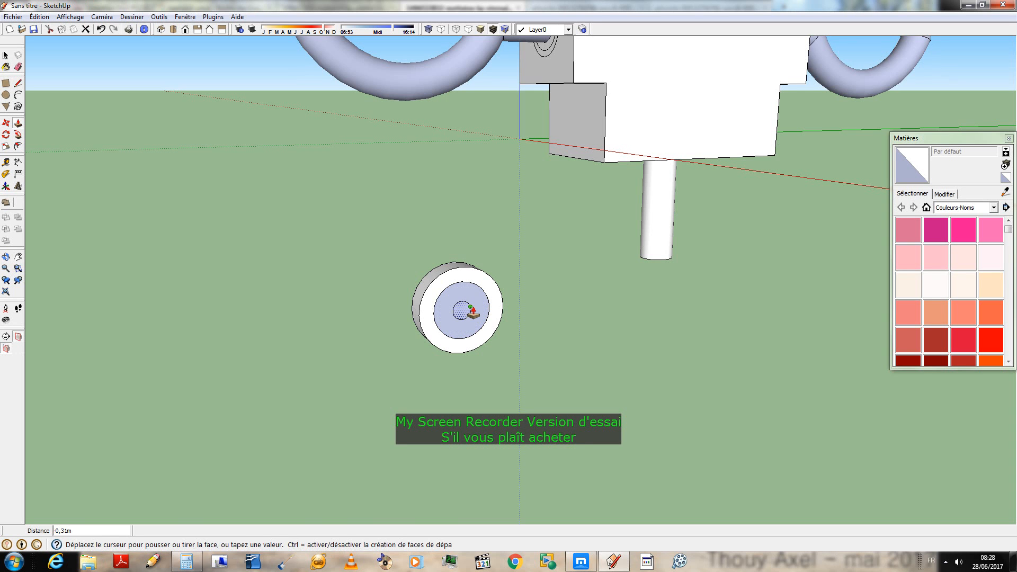
pyautogui.click(472, 313)
# - Pull the intermediate ring and the hub disc about 0.31 m to sit flush with the wheel's opposite side
pyautogui.moveTo(438, 304); pyautogui.dragTo(615, 245, button='middle')
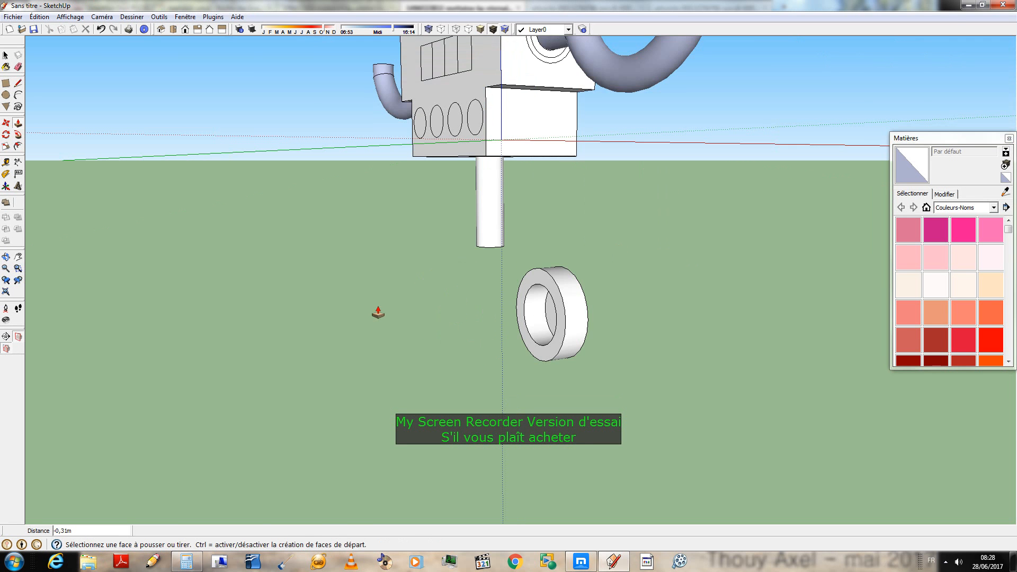
pyautogui.moveTo(378, 312); pyautogui.dragTo(641, 292, button='middle')
pyautogui.click(654, 313)
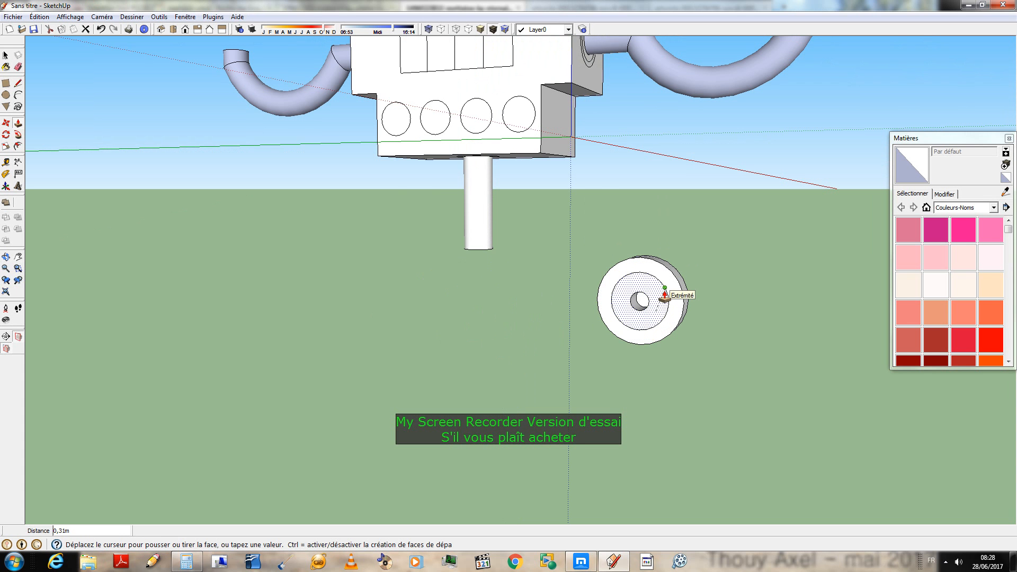
pyautogui.click(664, 287)
pyautogui.doubleClick(639, 300)
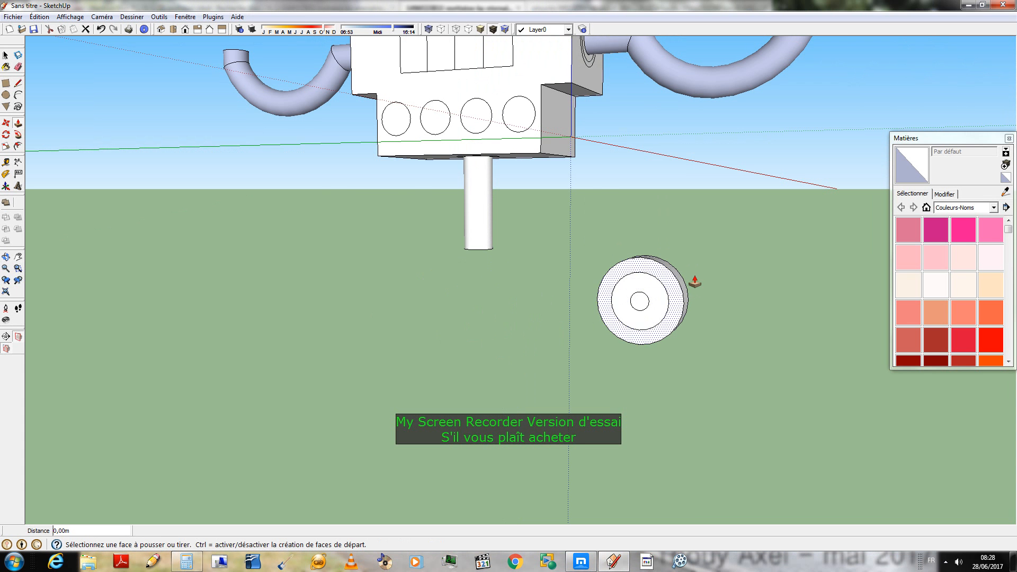
# - Draw a rectangle of about 0.72 by 0.19 m across the opening on the wheel's recessed side to close it
pyautogui.moveTo(695, 282); pyautogui.dragTo(4, 318, button='middle')
pyautogui.moveTo(530, 328); pyautogui.dragTo(277, 227, button='middle')
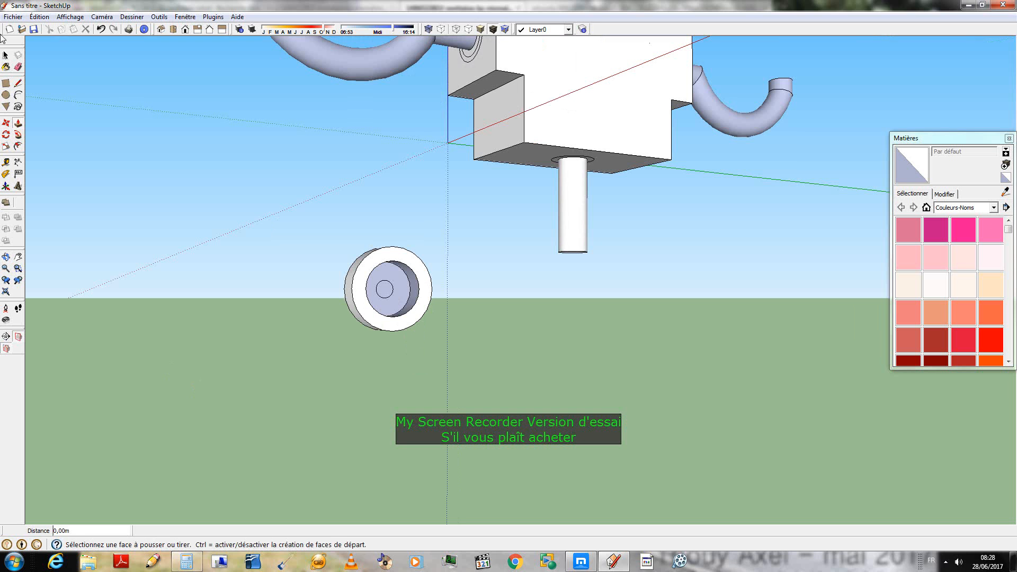
pyautogui.click(6, 83)
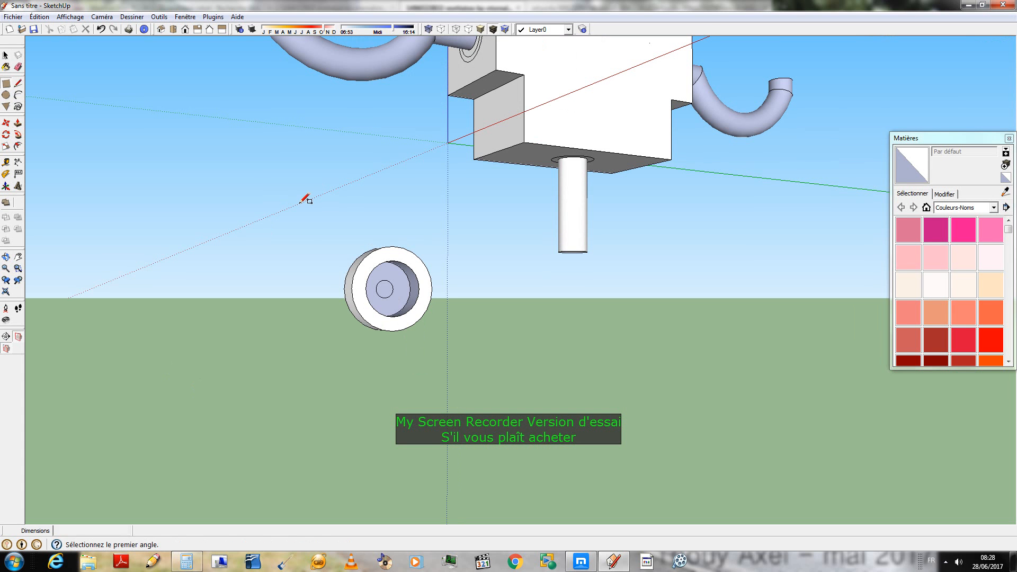
pyautogui.click(387, 315)
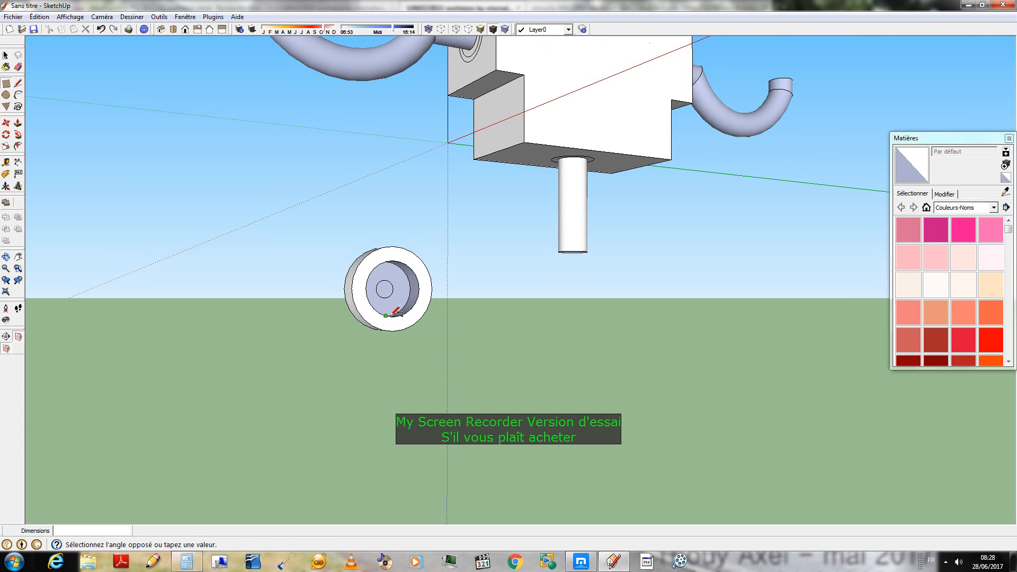
pyautogui.click(400, 262)
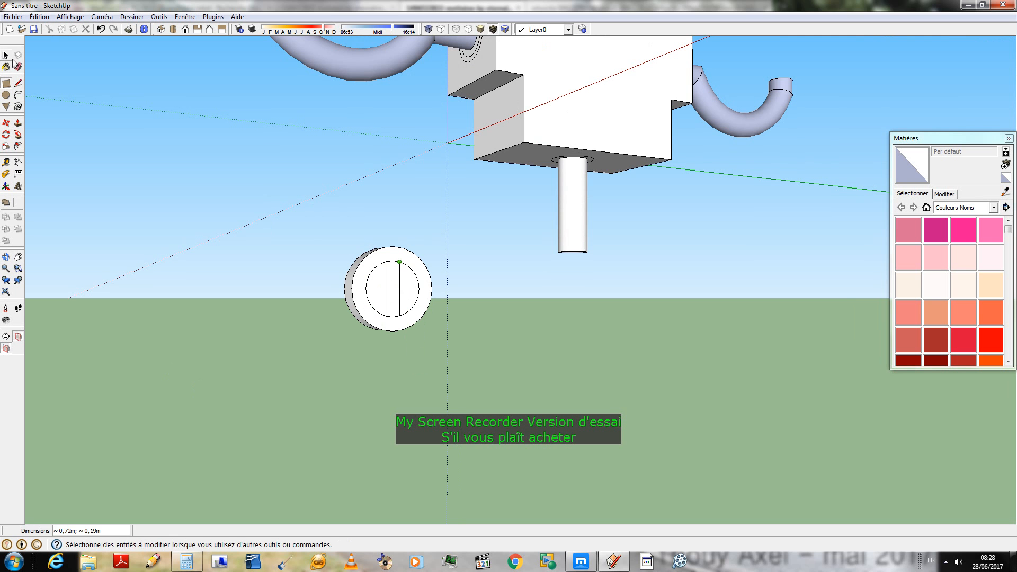
# - Erase the rectangle's edges inside the opening, leaving a single circular face on the wheel's back
pyautogui.click(18, 67)
pyautogui.scroll(2, 395, 310)
pyautogui.scroll(3, 394, 310)
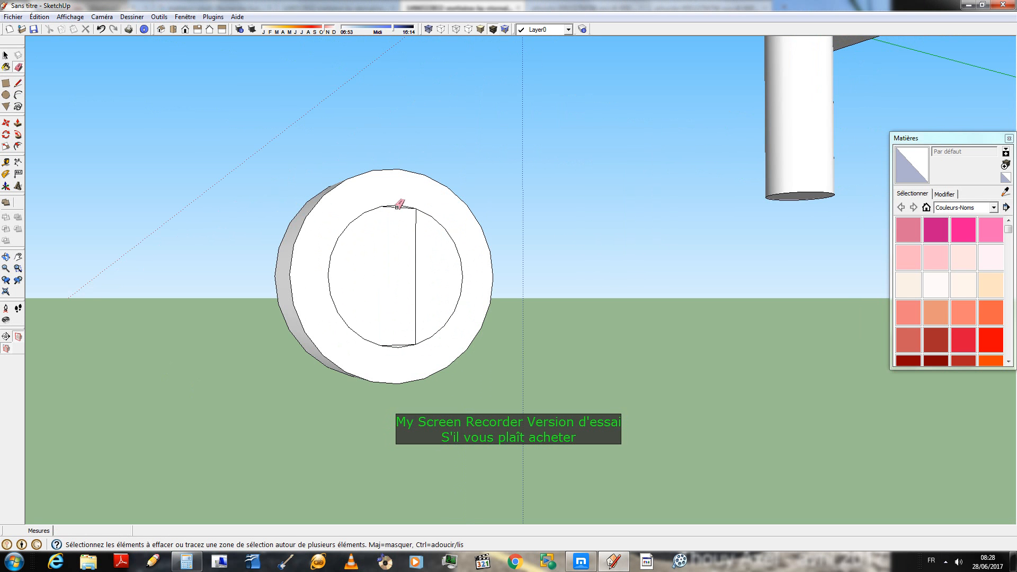
pyautogui.click(398, 206)
pyautogui.click(415, 322)
pyautogui.click(400, 345)
# - Extrude the circular face on the wheel's back outward, and extrude the surrounding rim about 0.22 m flush with it
pyautogui.press('o')
pyautogui.moveTo(430, 278)
pyautogui.mouseDown()
pyautogui.moveTo(683, 322)
pyautogui.moveTo(670, 303)
pyautogui.mouseUp()
pyautogui.press('e')
pyautogui.moveTo(670, 303); pyautogui.dragTo(519, 319, button='middle')
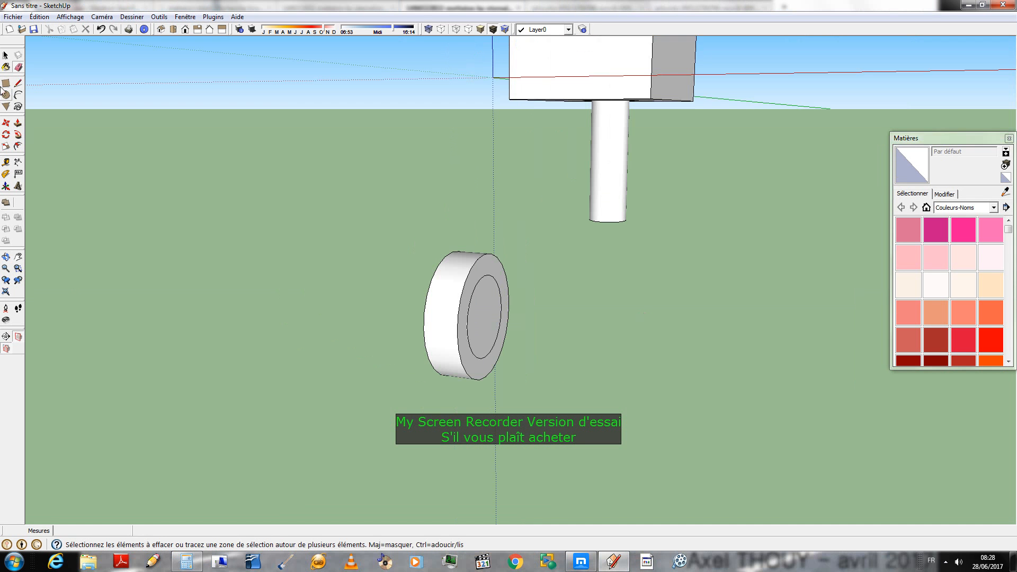
pyautogui.click(17, 122)
pyautogui.moveTo(482, 331); pyautogui.dragTo(502, 324)
pyautogui.click(511, 323)
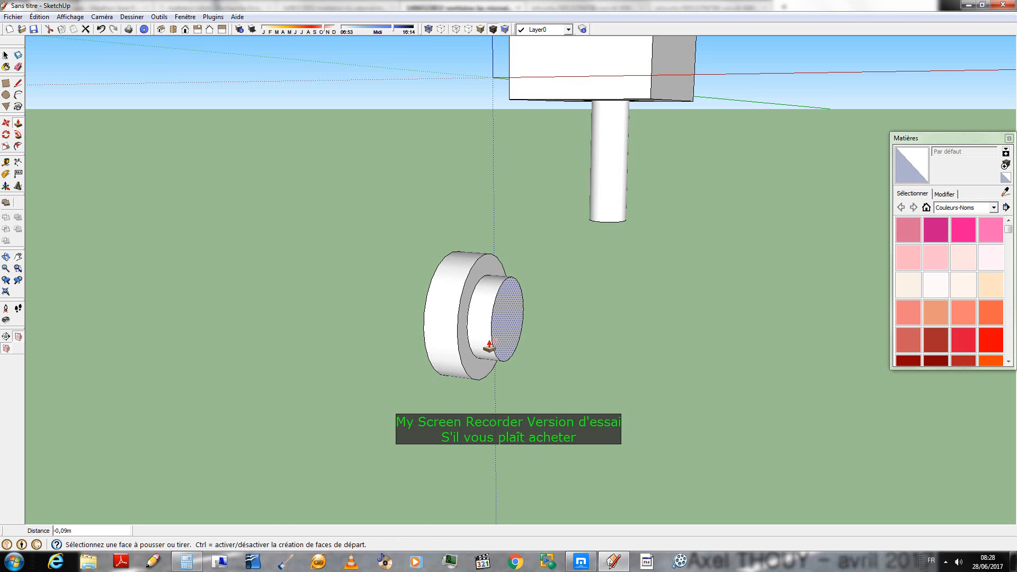
pyautogui.moveTo(486, 370); pyautogui.dragTo(498, 362)
pyautogui.click(499, 362)
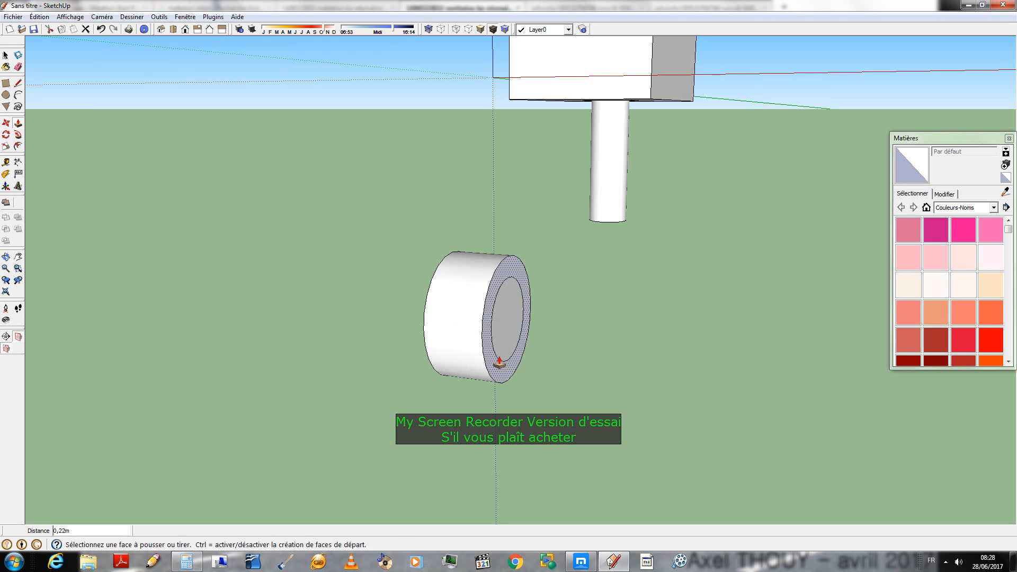
# - Select the whole wheel and move it by its hub centre towards the lower end of the leg
pyautogui.moveTo(498, 362); pyautogui.dragTo(720, 323, button='middle')
pyautogui.click(5, 55)
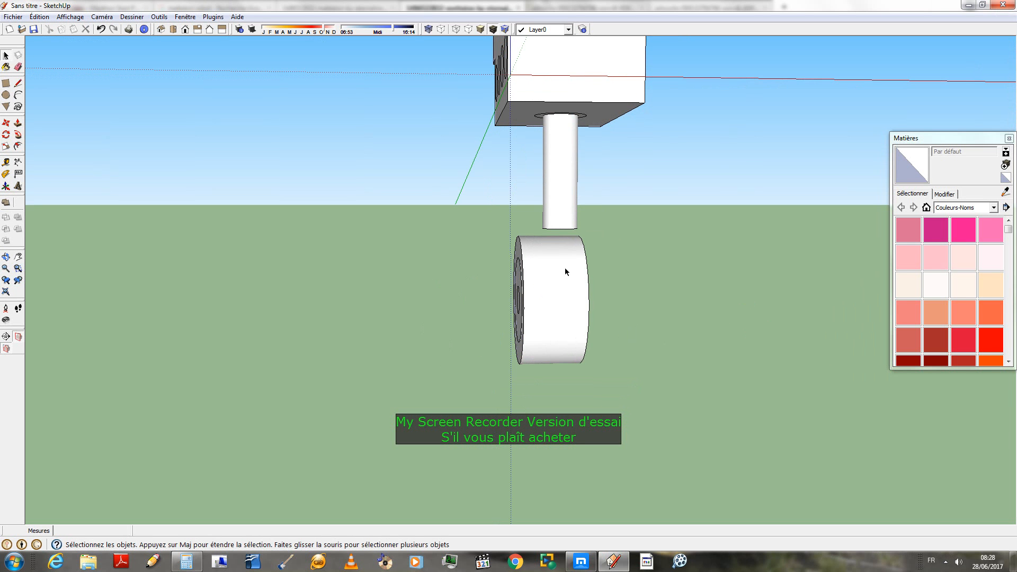
pyautogui.tripleClick(565, 268)
pyautogui.moveTo(566, 270); pyautogui.dragTo(823, 323, button='middle')
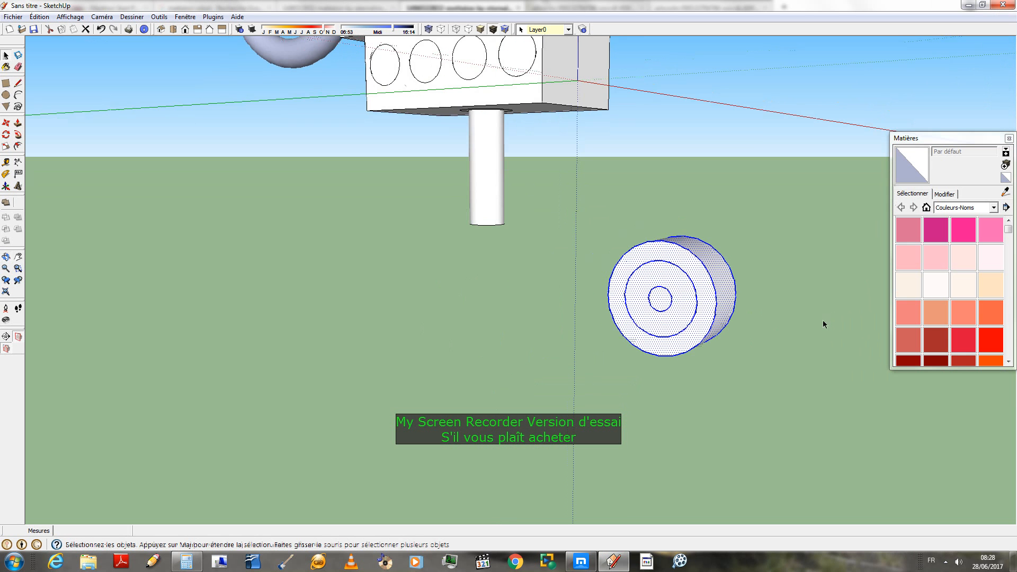
pyautogui.click(6, 124)
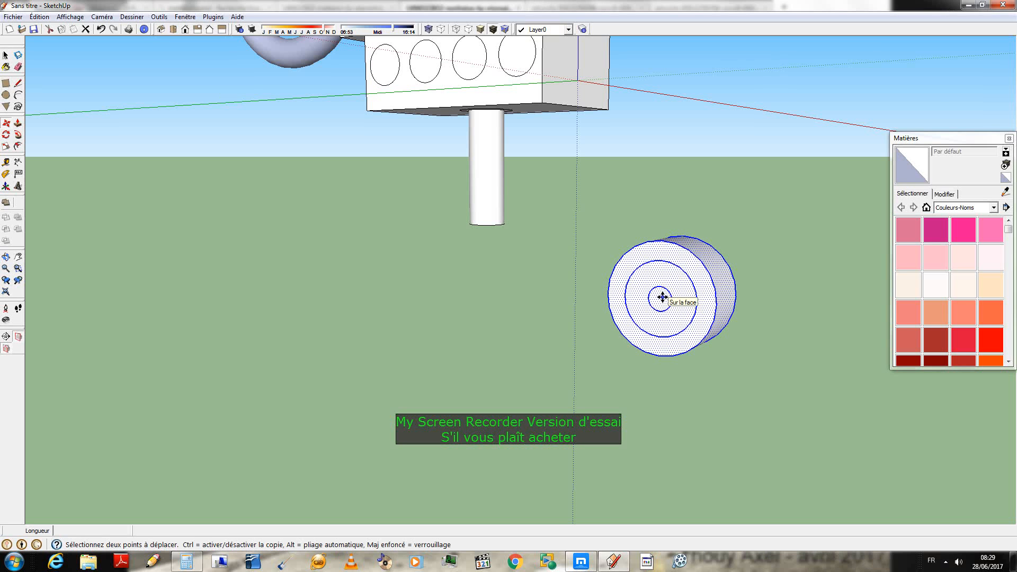
pyautogui.click(658, 299)
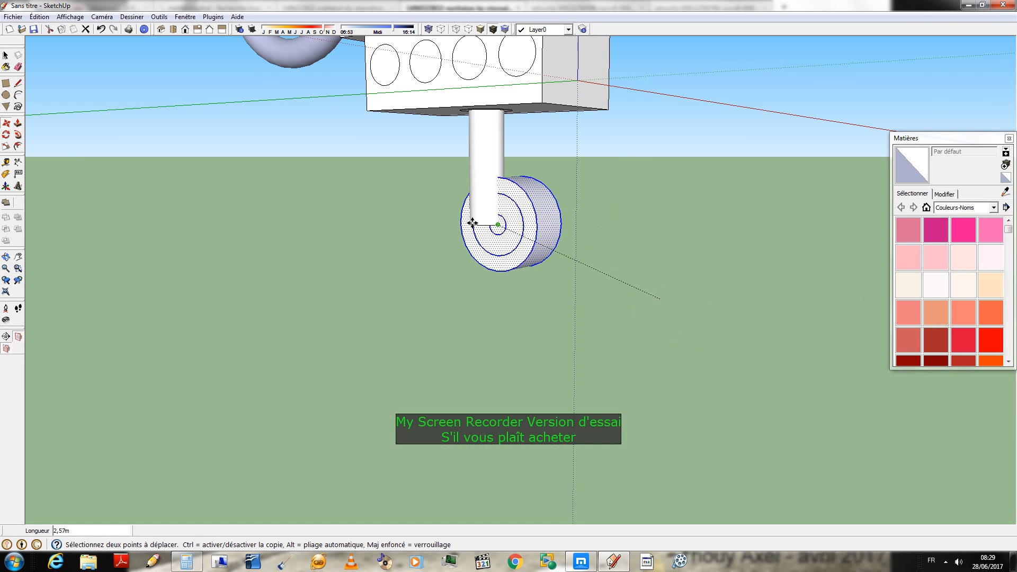
pyautogui.click(472, 221)
# - Try to align the wheel beneath the leg from the front, and check its placement against the robot reference image
pyautogui.moveTo(472, 222); pyautogui.dragTo(699, 241, button='middle')
pyautogui.scroll(-6, 479, 227)
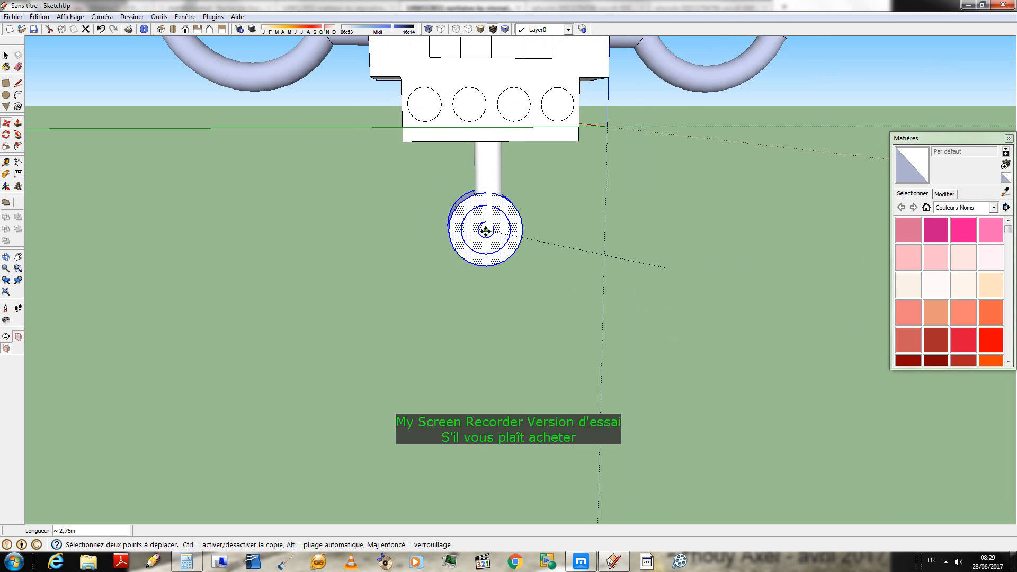
pyautogui.scroll(-1, 489, 231)
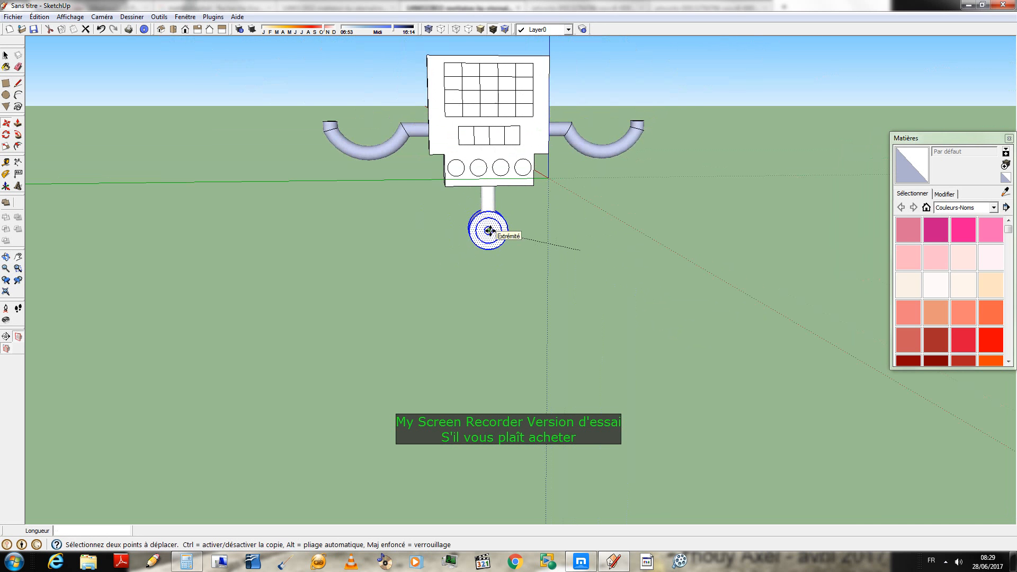
pyautogui.scroll(-3, 490, 231)
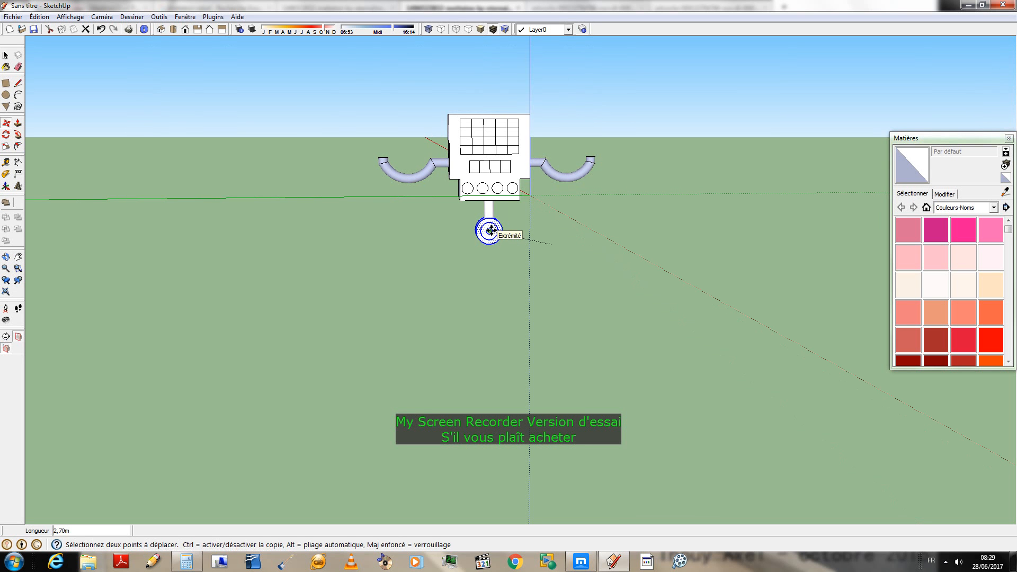
pyautogui.click(489, 231)
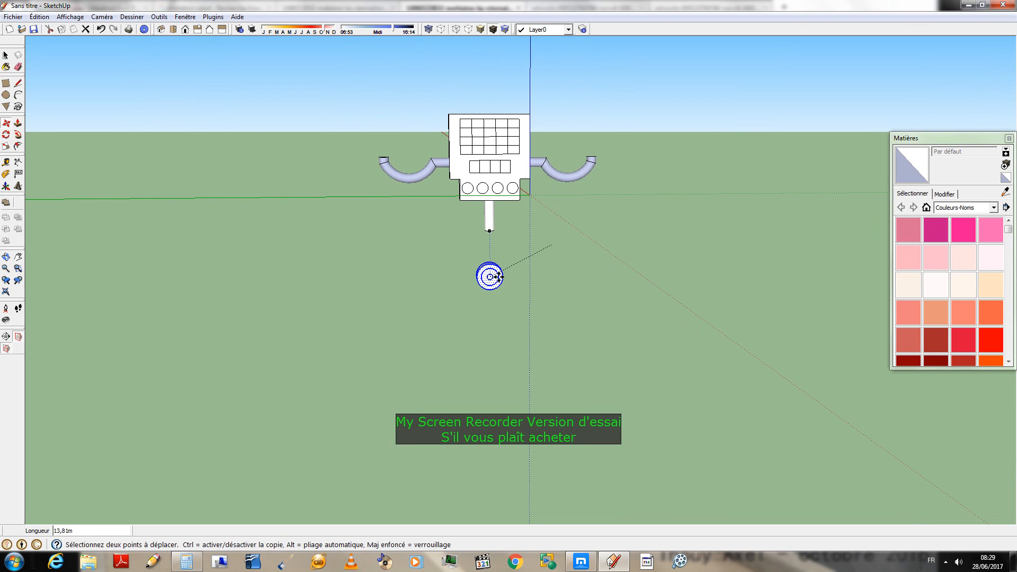
pyautogui.click(594, 569)
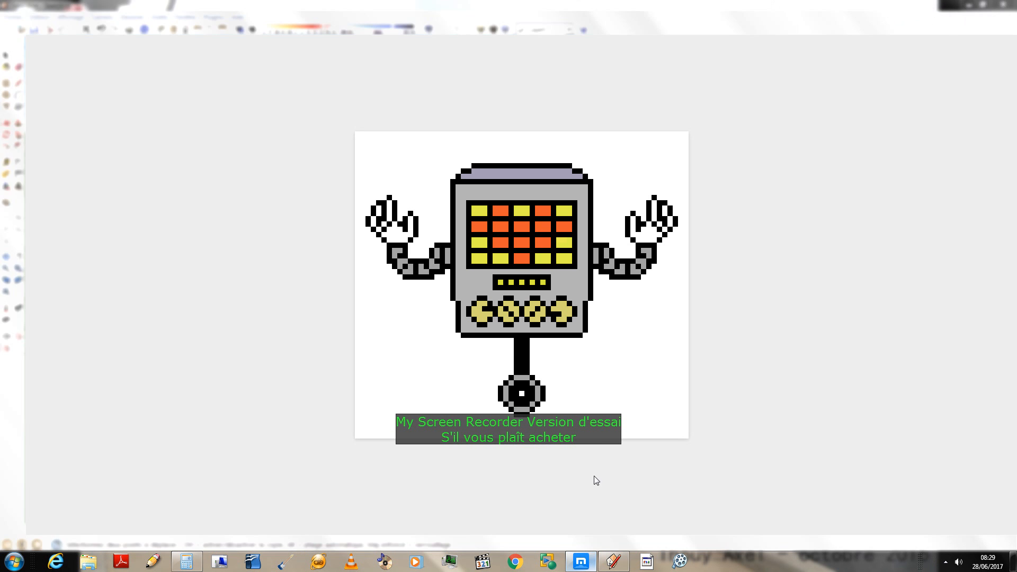
pyautogui.click(612, 561)
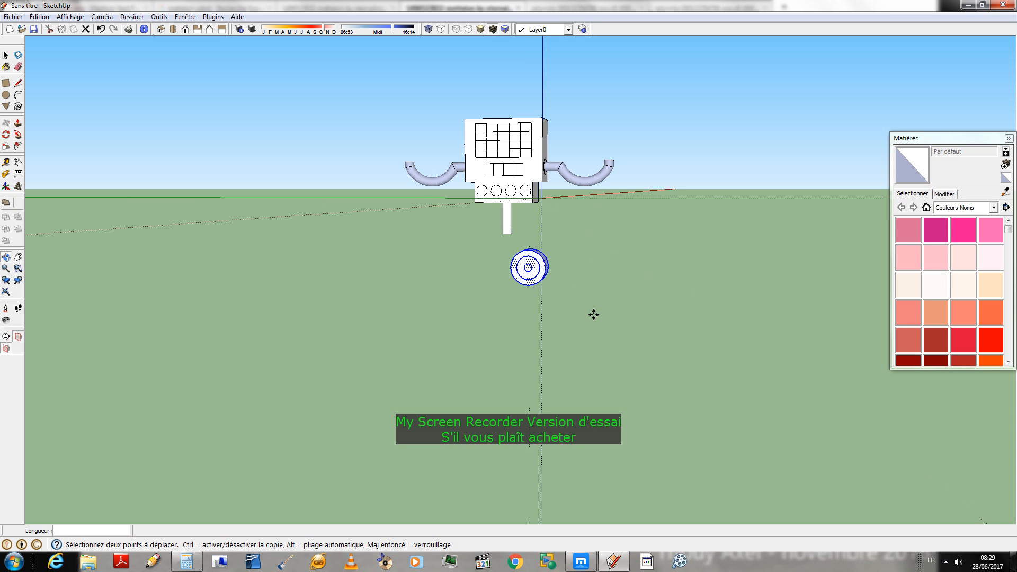
# - Try to move the wheel by its hub onto the endpoint at the bottom of the leg
pyautogui.moveTo(593, 315); pyautogui.dragTo(537, 215, button='middle')
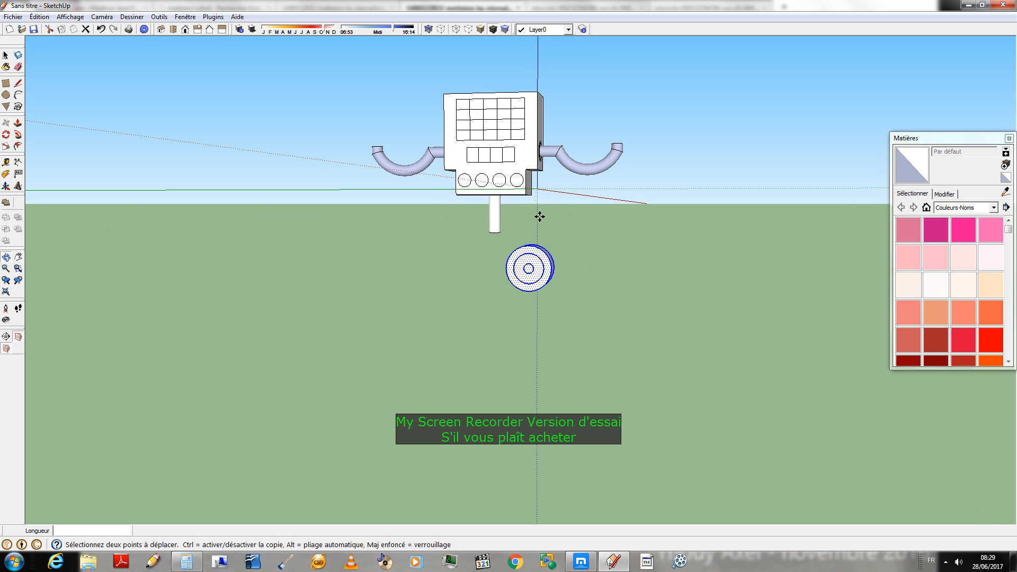
pyautogui.click(527, 269)
pyautogui.moveTo(497, 230); pyautogui.dragTo(726, 330, button='middle')
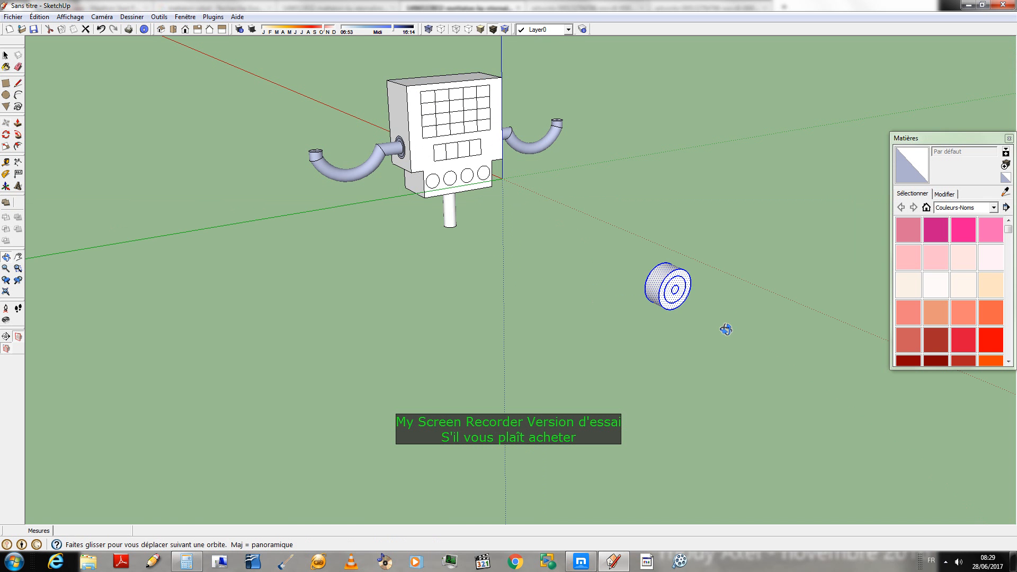
pyautogui.scroll(5, 446, 223)
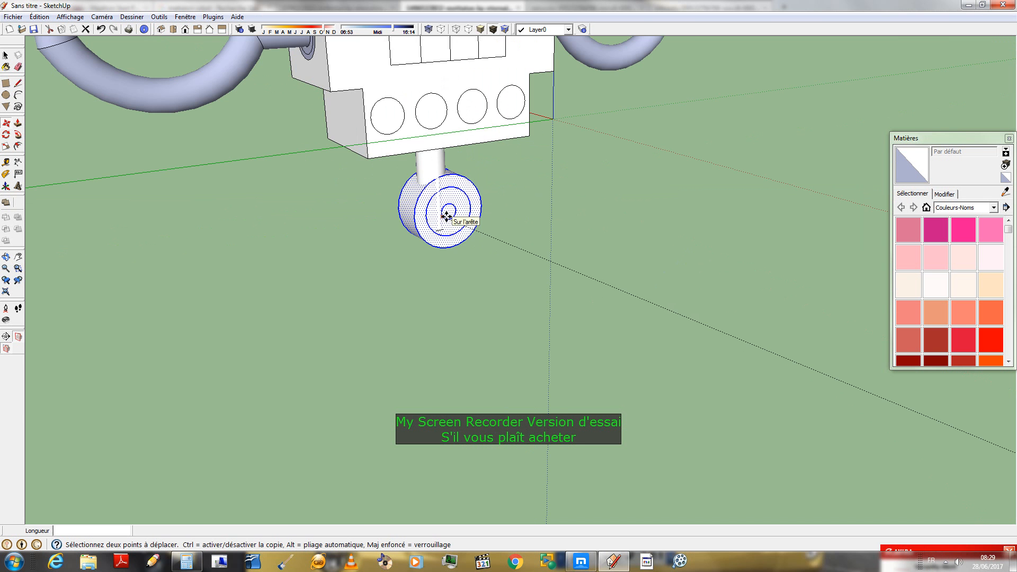
pyautogui.scroll(2, 443, 227)
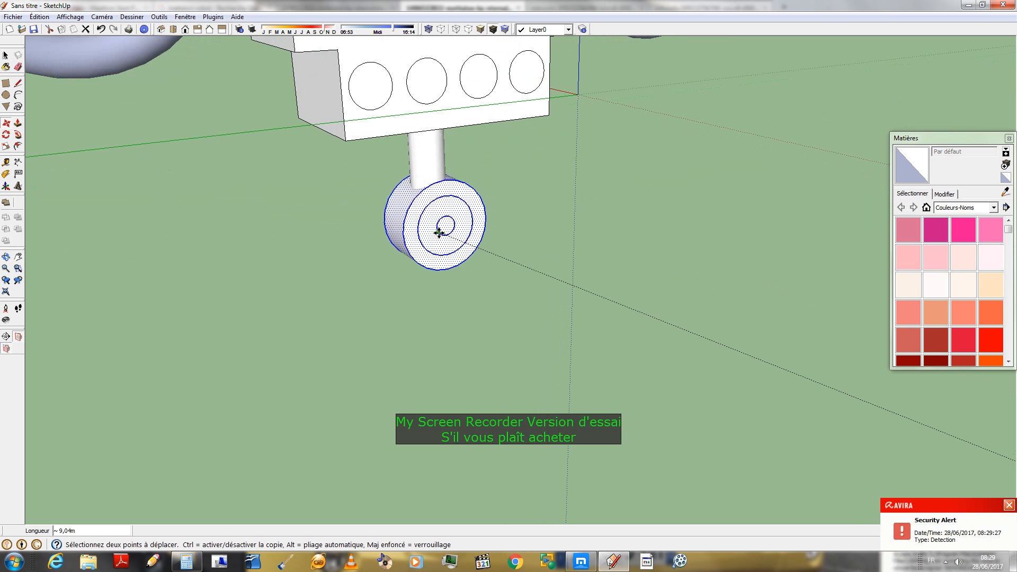
pyautogui.moveTo(438, 233); pyautogui.dragTo(504, 234, button='middle')
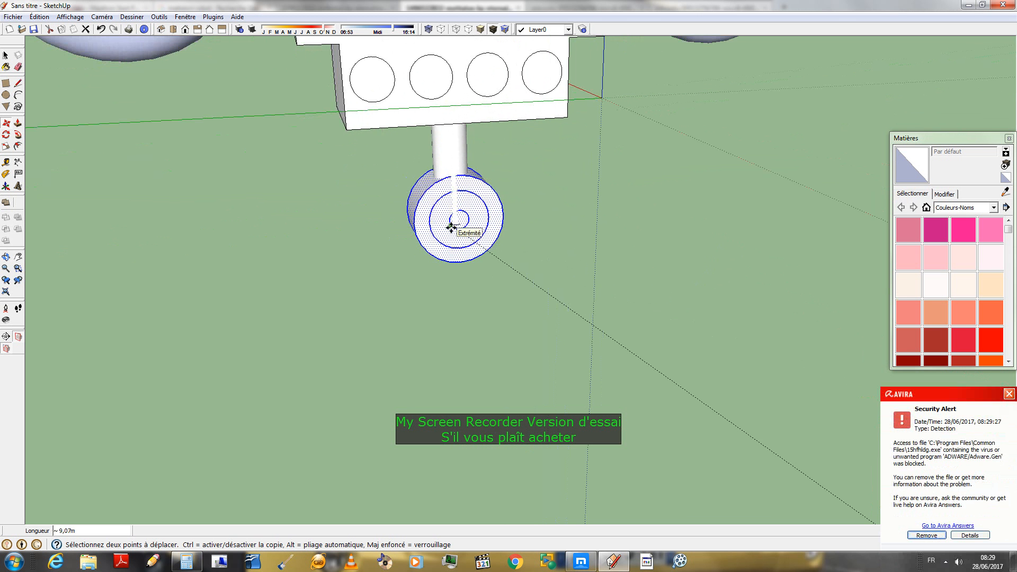
pyautogui.scroll(-6, 451, 226)
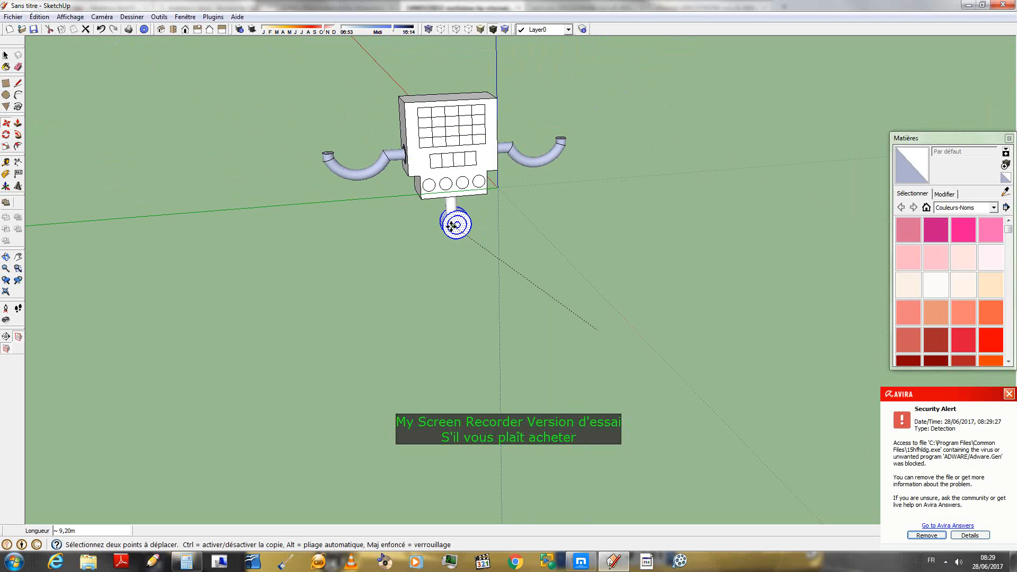
pyautogui.moveTo(451, 225); pyautogui.dragTo(506, 229, button='middle')
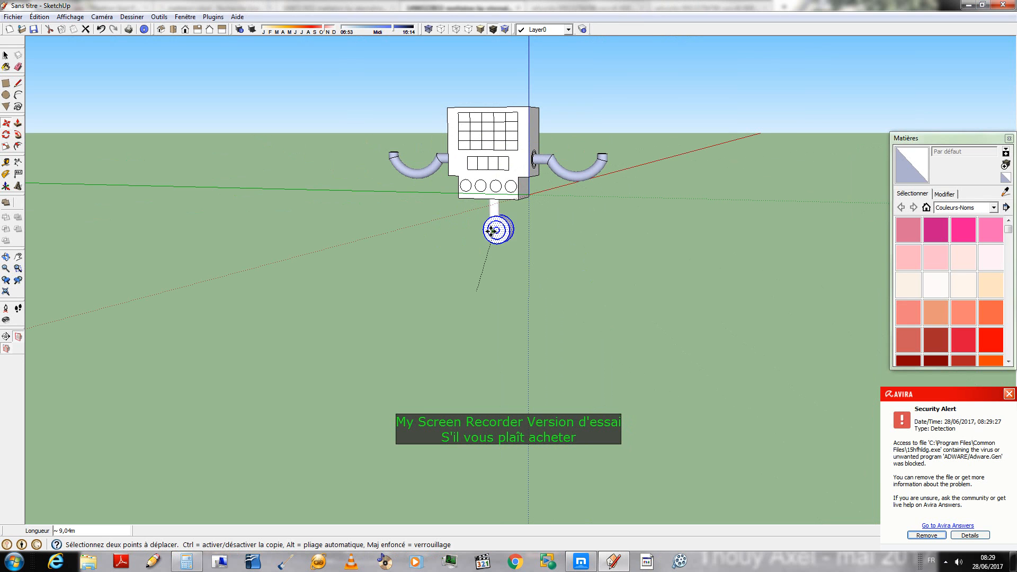
pyautogui.moveTo(491, 230); pyautogui.dragTo(550, 244, button='middle')
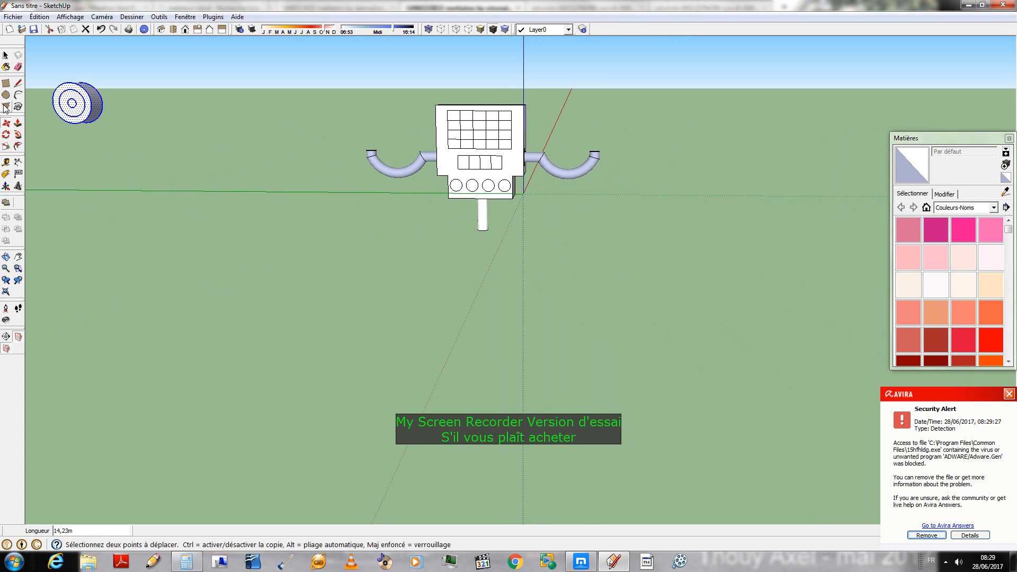
# - Try to bring the wheel in line with the leg again, moving it from the centre of its hub
pyautogui.scroll(2, 573, 307)
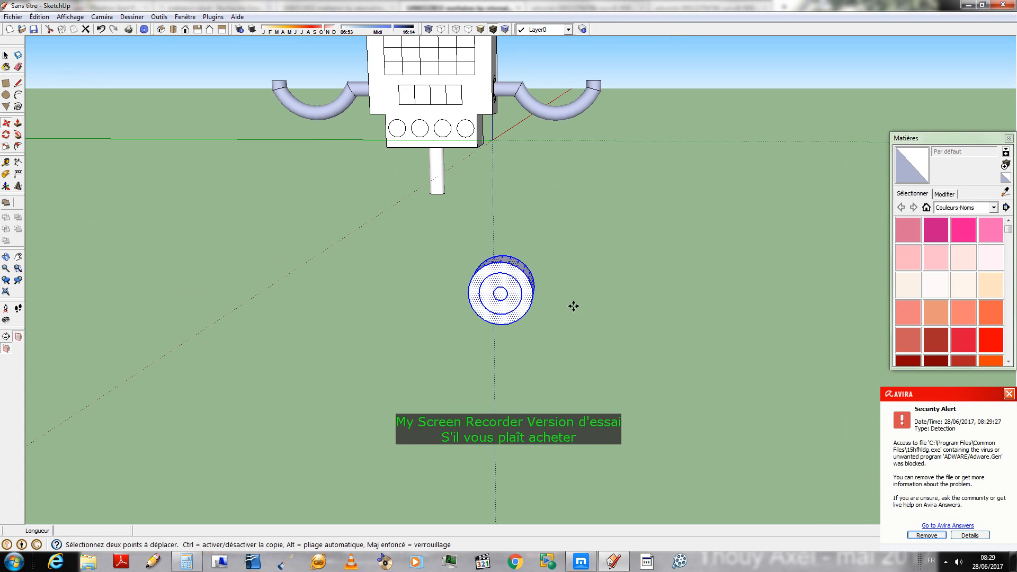
pyautogui.scroll(2, 501, 299)
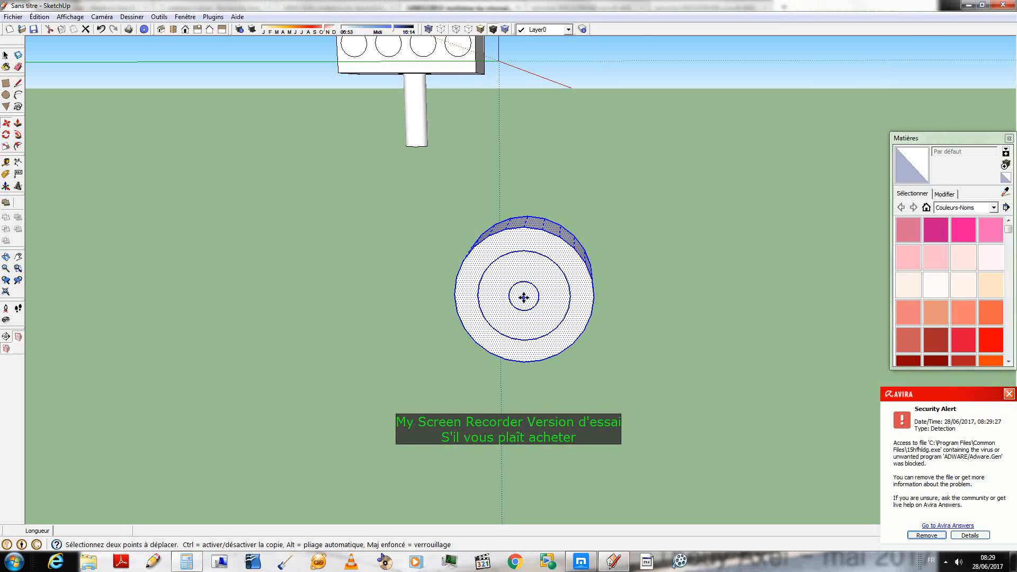
pyautogui.click(524, 295)
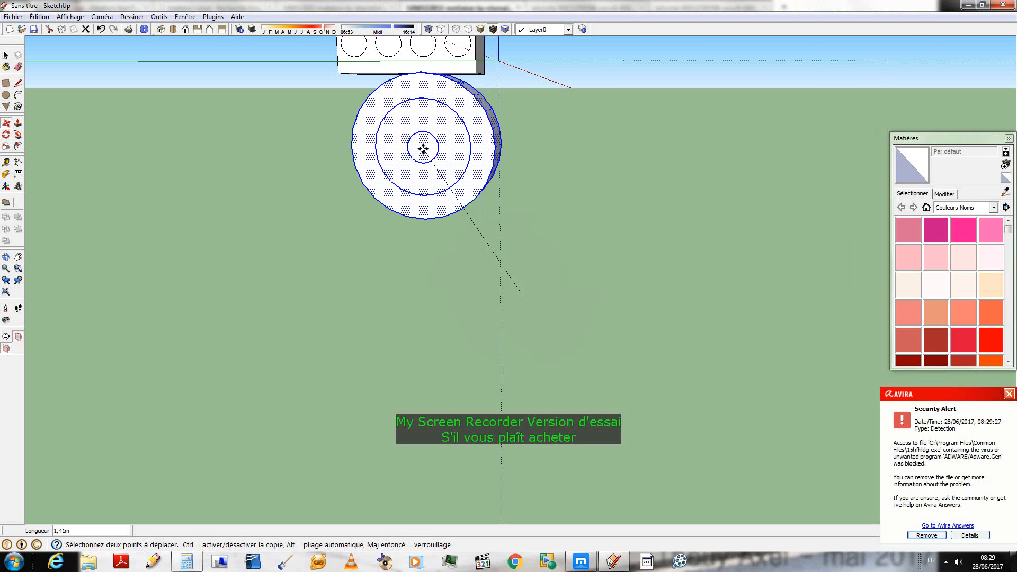
pyautogui.moveTo(420, 142); pyautogui.dragTo(596, 283, button='middle')
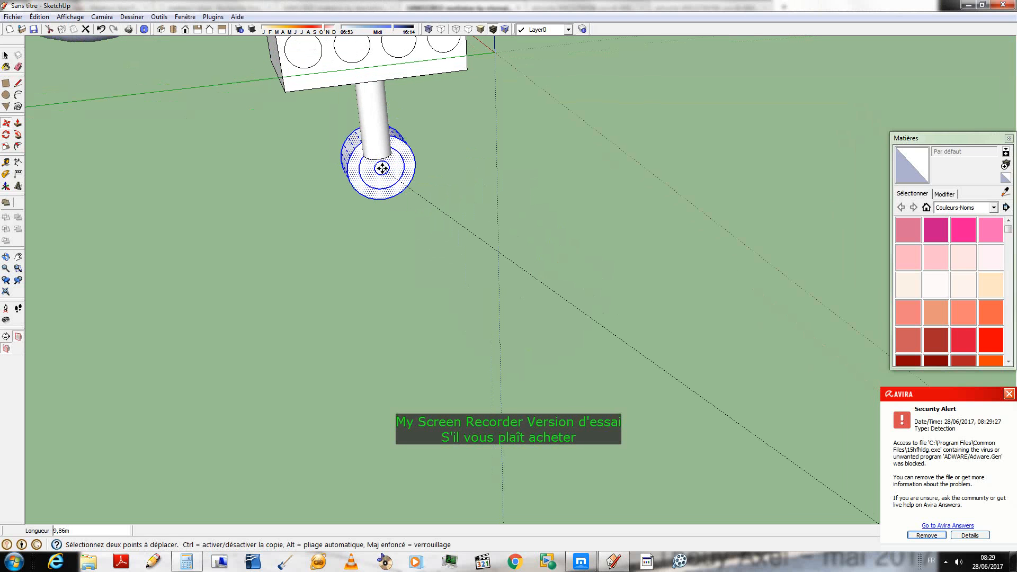
pyautogui.moveTo(381, 158); pyautogui.dragTo(290, 58, button='middle')
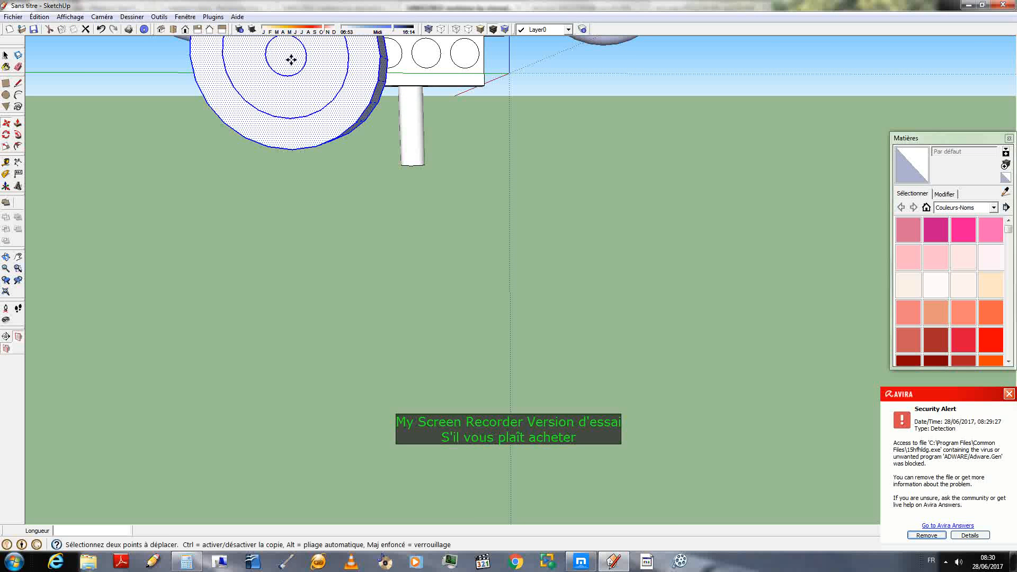
pyautogui.moveTo(387, 234); pyautogui.dragTo(386, 235, button='middle')
pyautogui.scroll(-3, 386, 235)
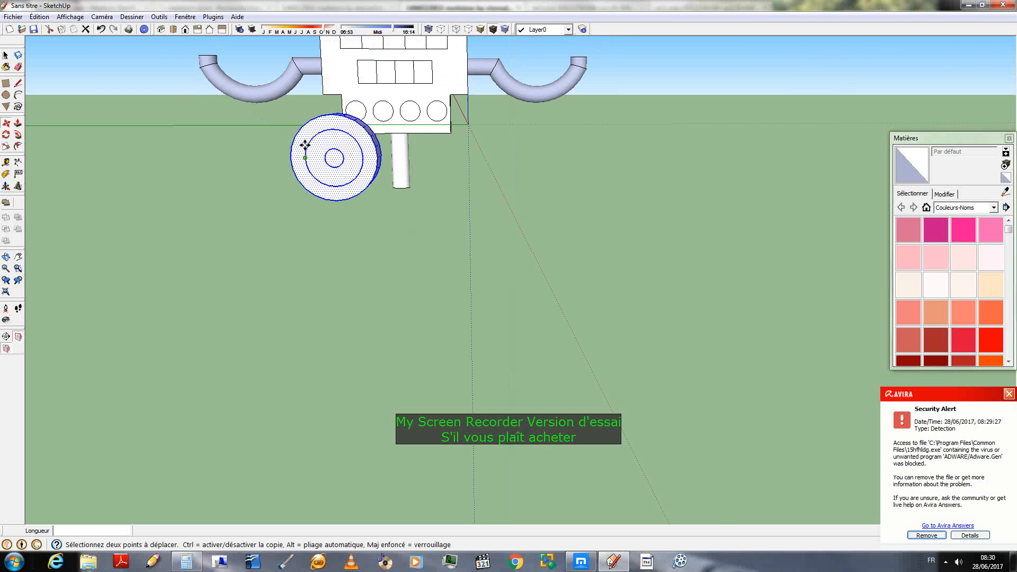
# - Try to shift the wheel from beside the lower body to the leg, checking its depth from an angle
pyautogui.click(333, 158)
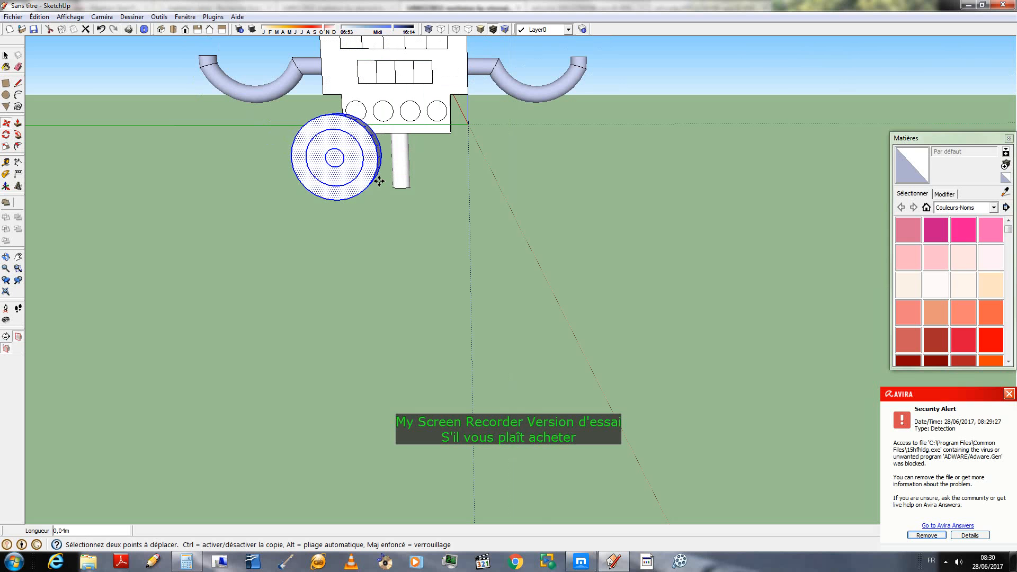
pyautogui.moveTo(414, 194); pyautogui.dragTo(428, 258, button='middle')
pyautogui.scroll(-3, 461, 212)
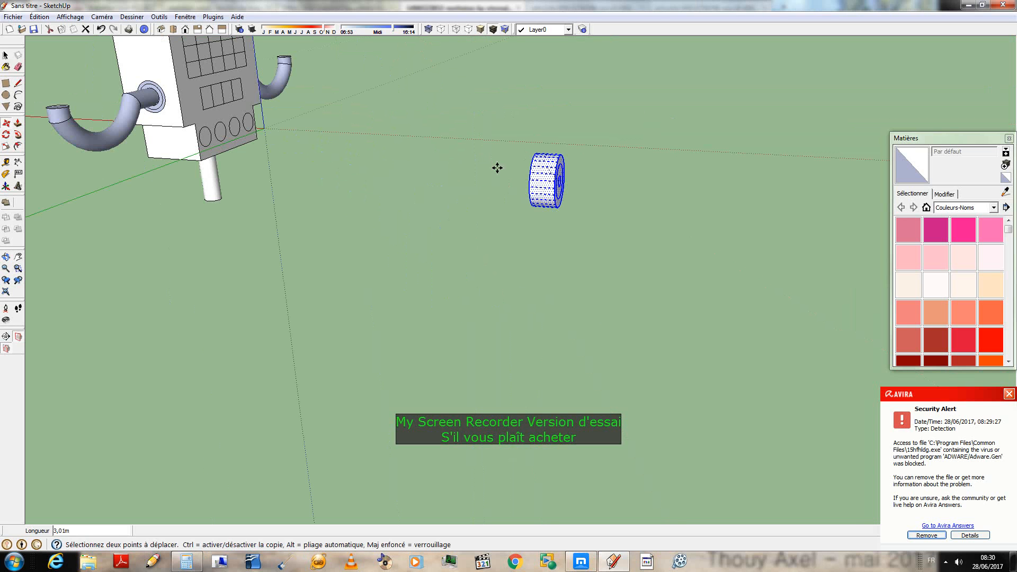
pyautogui.click(159, 177)
pyautogui.moveTo(159, 177); pyautogui.dragTo(343, 129, button='middle')
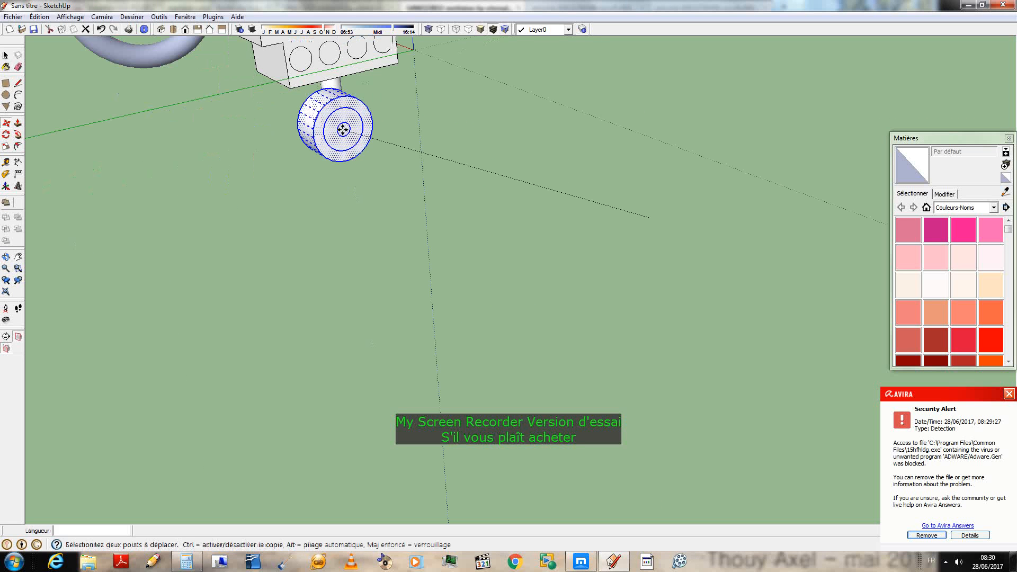
# - Place the wheel directly under the leg, touching its lower end and centred on it, and deselect the wheel
pyautogui.click(344, 130)
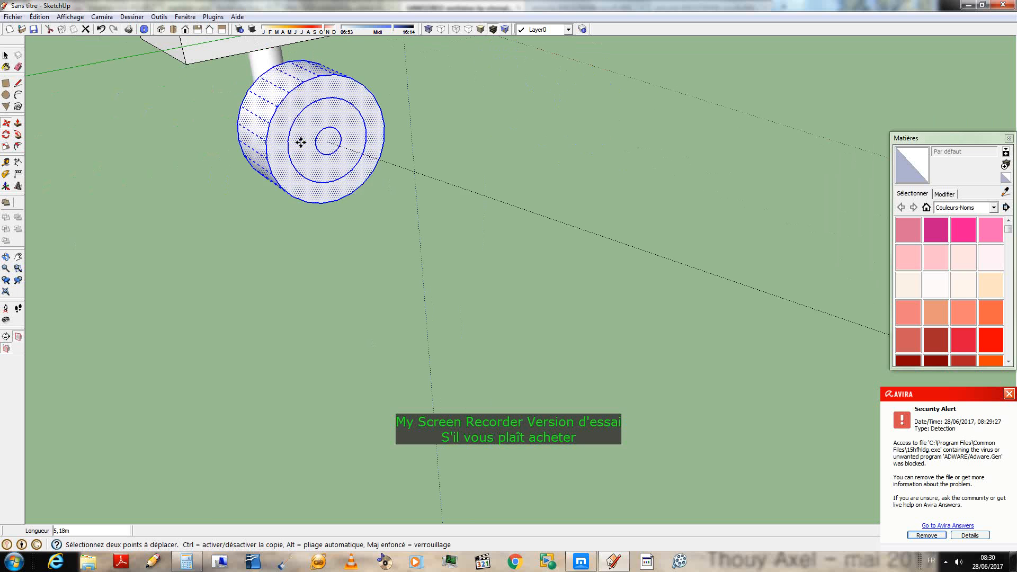
pyautogui.scroll(-5, 724, 182)
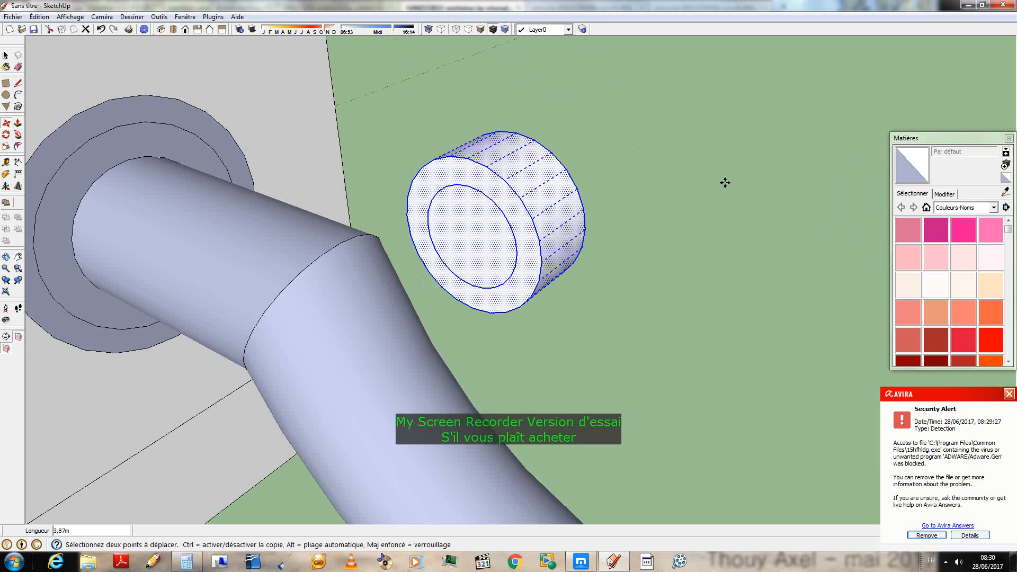
pyautogui.moveTo(590, 291); pyautogui.dragTo(320, 474, button='middle')
pyautogui.scroll(-4, 245, 91)
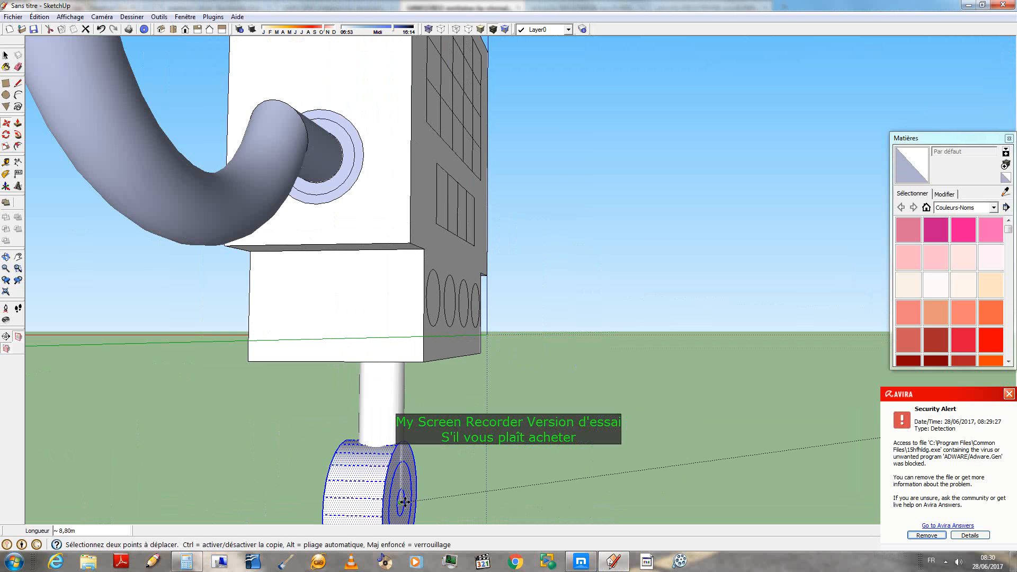
pyautogui.moveTo(403, 501); pyautogui.dragTo(23, 551, button='middle')
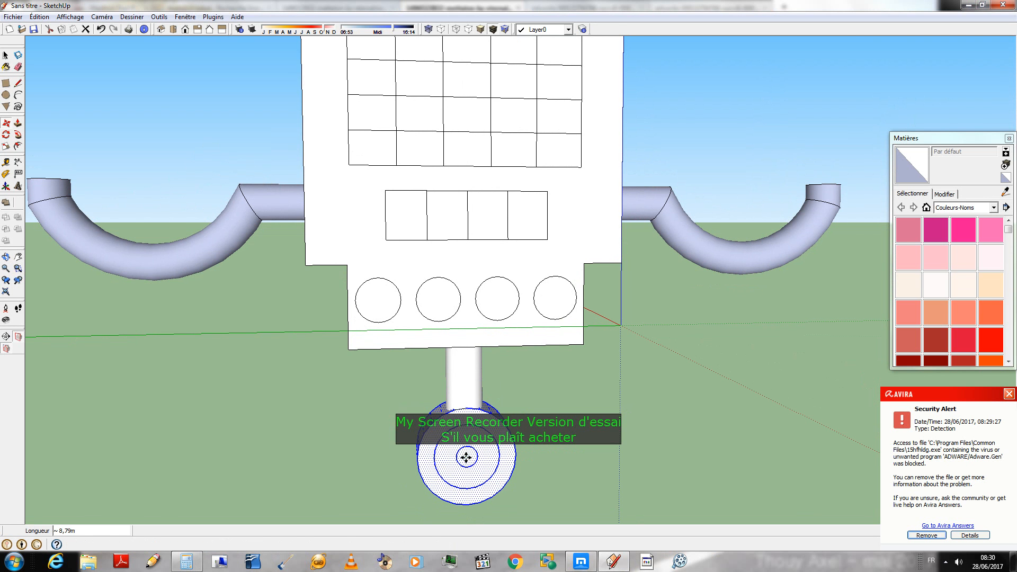
pyautogui.scroll(-4, 615, 345)
pyautogui.scroll(-5, 556, 229)
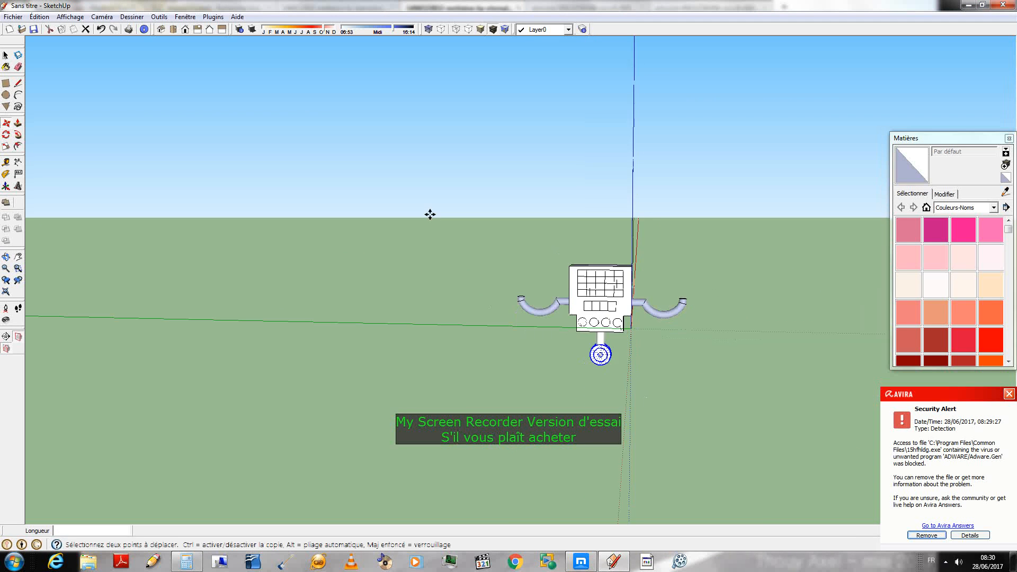
pyautogui.moveTo(429, 214)
pyautogui.mouseDown(button='middle')
pyautogui.moveTo(454, 222)
pyautogui.moveTo(510, 352)
pyautogui.moveTo(225, 152)
pyautogui.moveTo(317, 192)
pyautogui.mouseUp(button='middle')
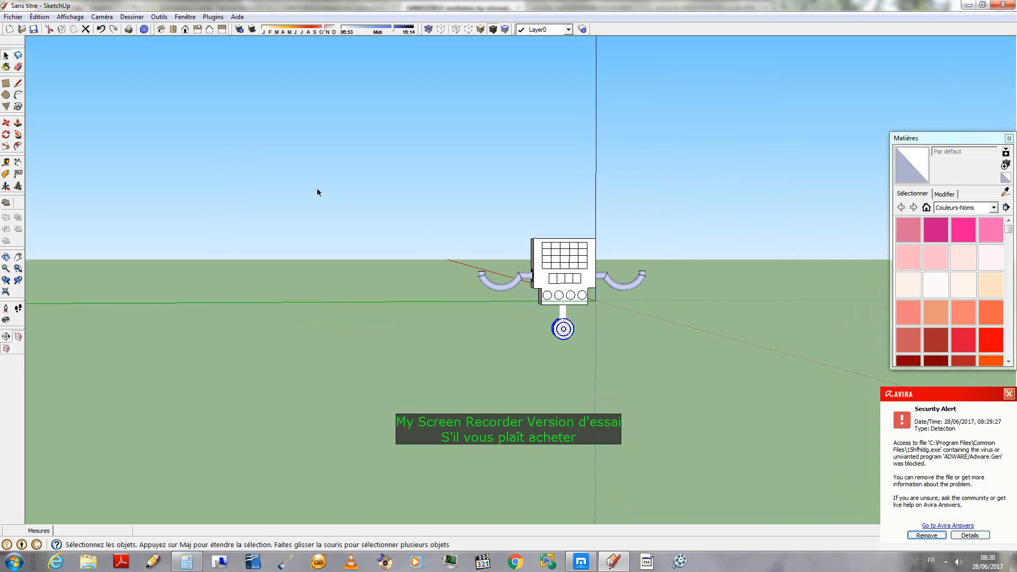
pyautogui.keyDown('shift'); pyautogui.moveTo(333, 121); pyautogui.dragTo(401, 254, button='middle'); pyautogui.keyUp('shift')
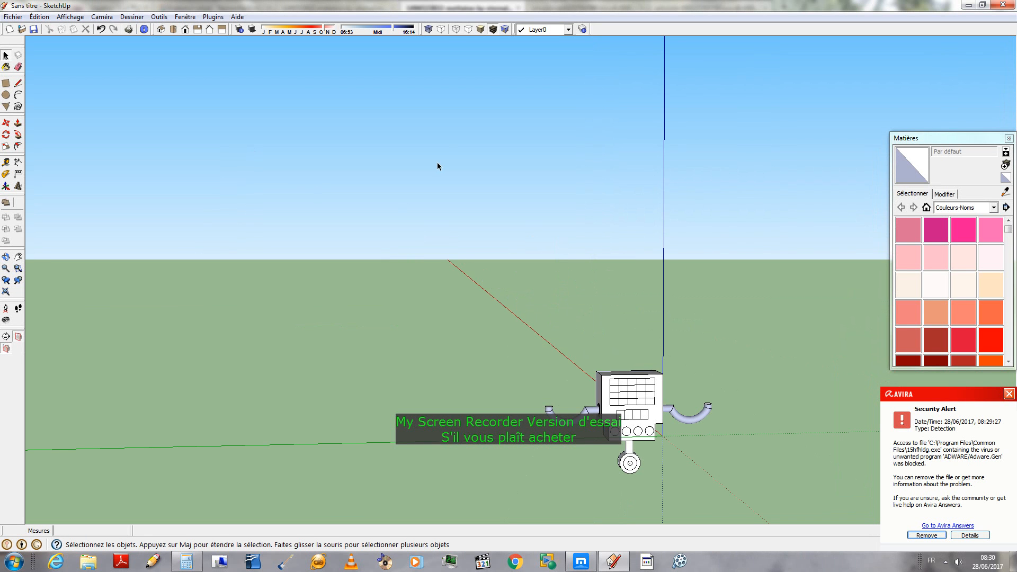
pyautogui.moveTo(553, 255); pyautogui.dragTo(513, 380, button='middle')
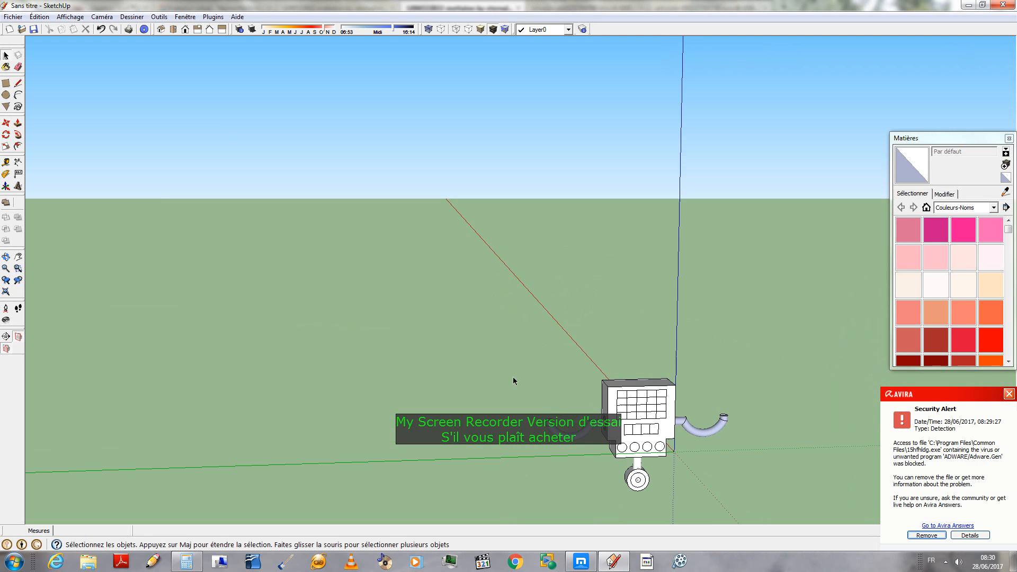
# - Erase the outer circle around the arm's shoulder joint on the side of the body
pyautogui.scroll(6, 584, 484)
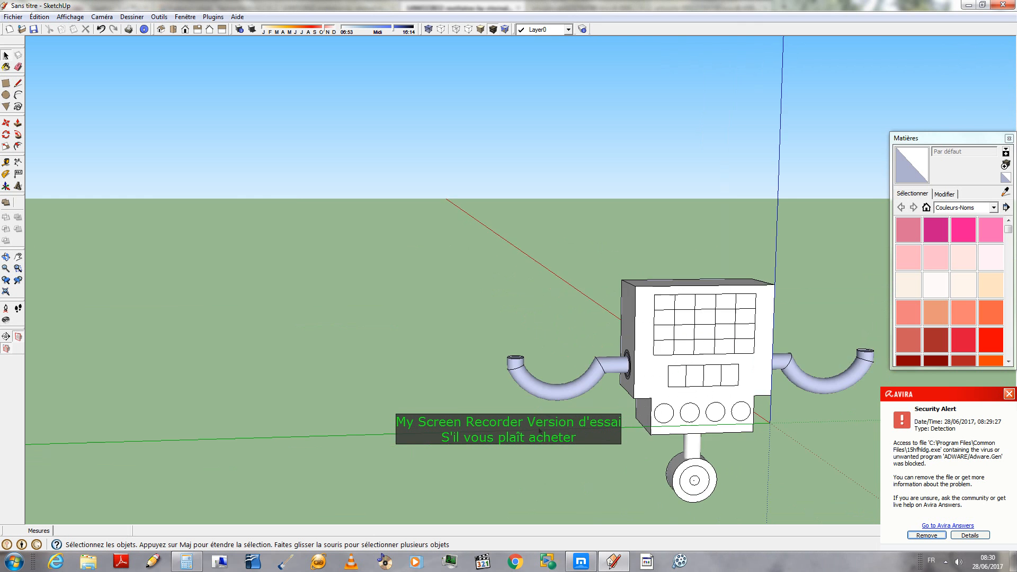
pyautogui.moveTo(386, 338)
pyautogui.mouseDown(button='middle')
pyautogui.moveTo(864, 373)
pyautogui.moveTo(506, 321)
pyautogui.moveTo(274, 209)
pyautogui.mouseUp(button='middle')
pyautogui.press('e')
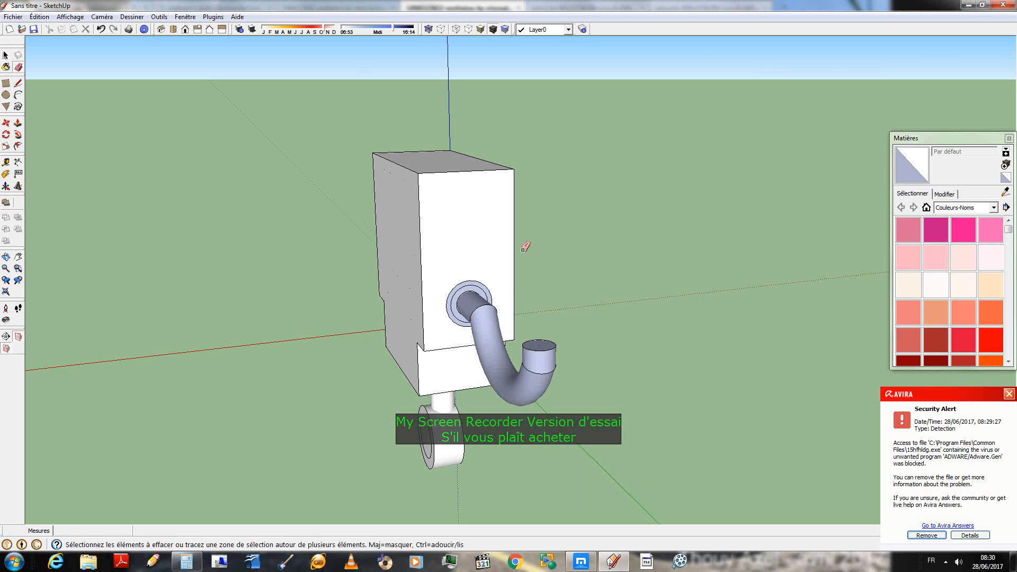
pyautogui.click(488, 286)
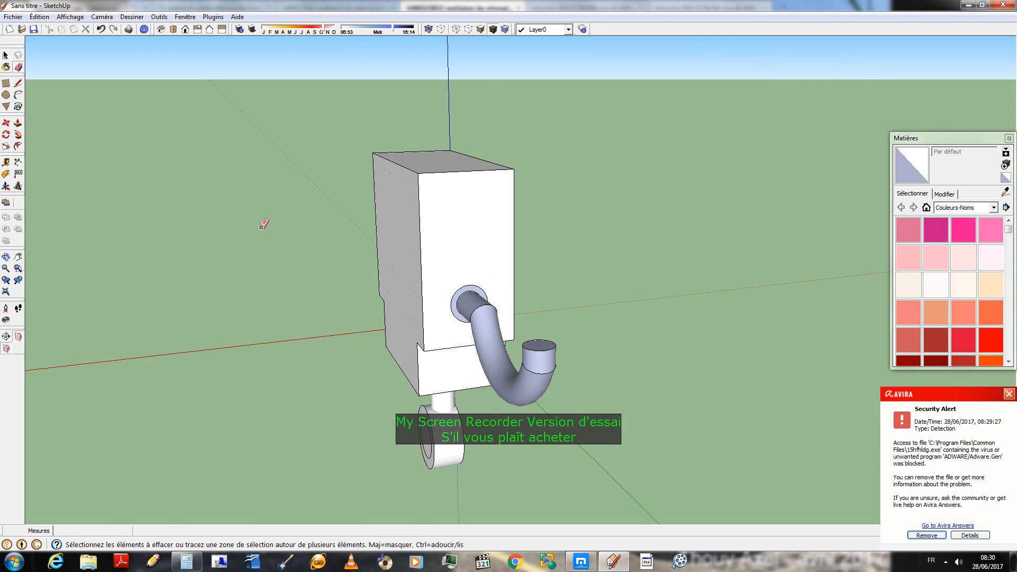
# - Bring up the free end of the opposite arm, check the hands in the browser's Mettaton reference image and return to SketchUp
pyautogui.moveTo(263, 225)
pyautogui.mouseDown(button='middle')
pyautogui.moveTo(648, 273)
pyautogui.moveTo(593, 361)
pyautogui.moveTo(400, 385)
pyautogui.moveTo(673, 295)
pyautogui.moveTo(297, 438)
pyautogui.mouseUp(button='middle')
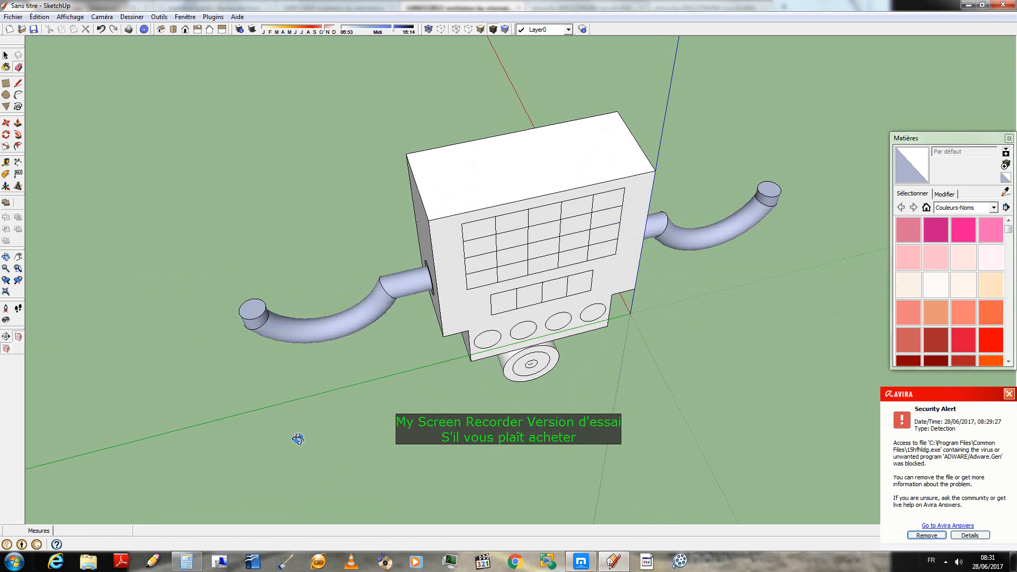
pyautogui.scroll(-2, 546, 234)
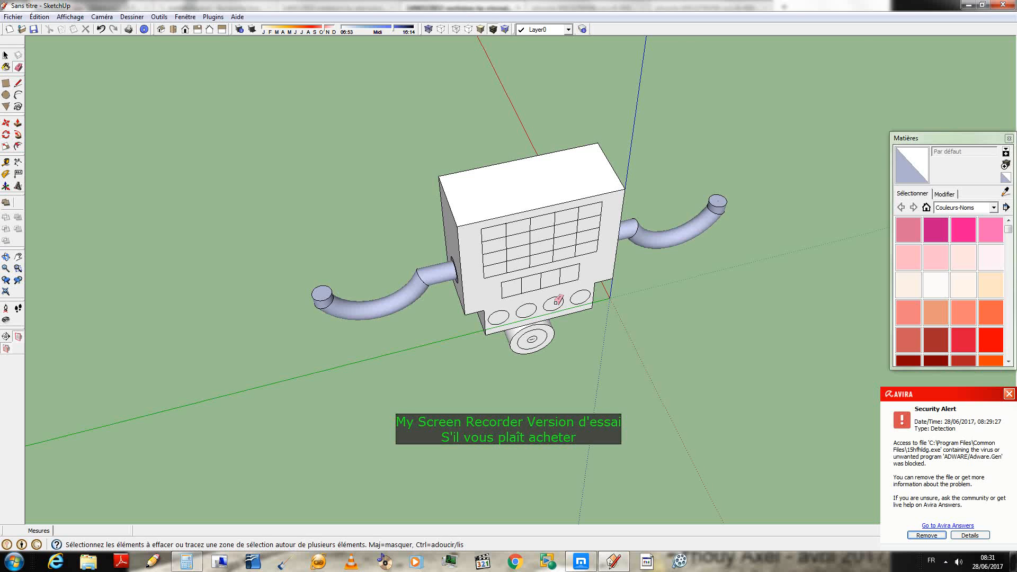
pyautogui.scroll(5, 307, 256)
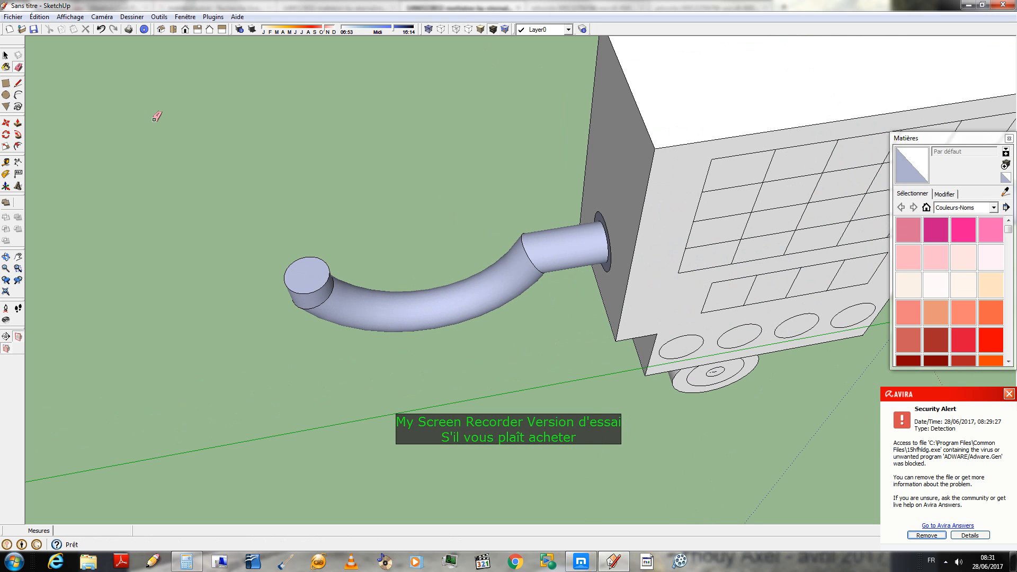
pyautogui.moveTo(318, 154); pyautogui.dragTo(284, 207, button='middle')
pyautogui.scroll(3, 258, 236)
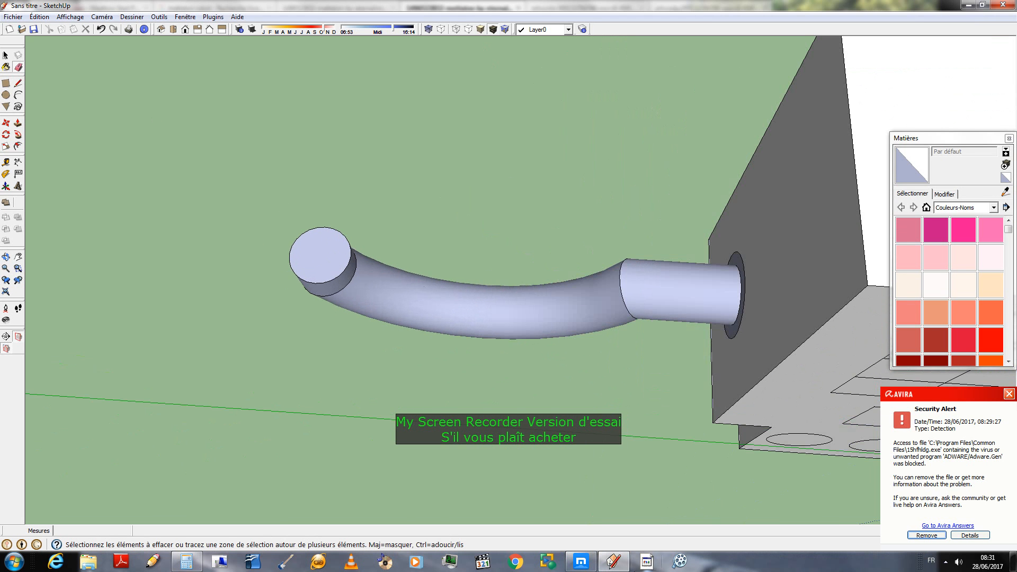
pyautogui.click(569, 560)
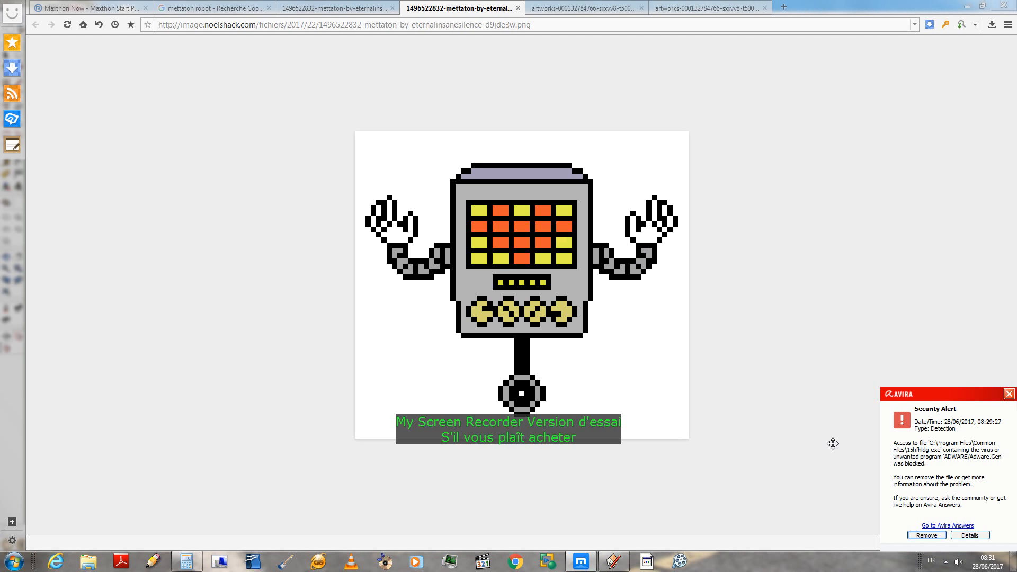
pyautogui.click(614, 561)
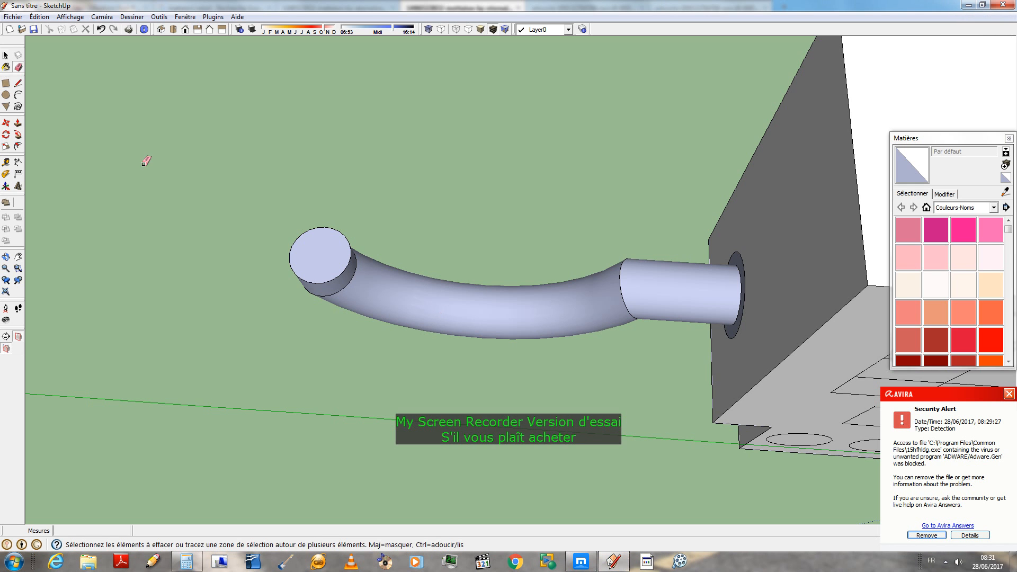
# - Draw a circle with a radius of about 0.31 m, centred on the end face of the arm
pyautogui.click(7, 94)
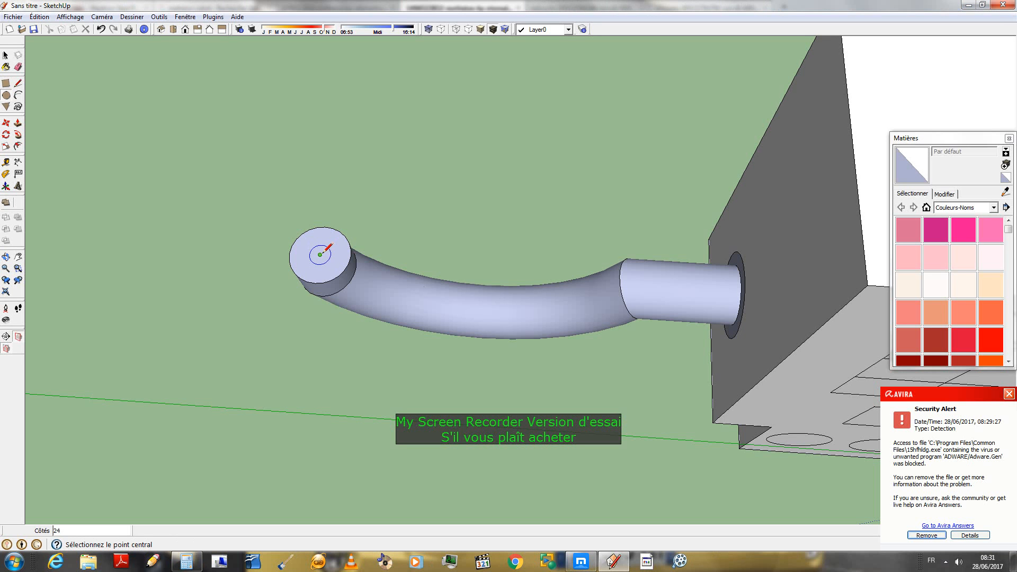
pyautogui.click(320, 254)
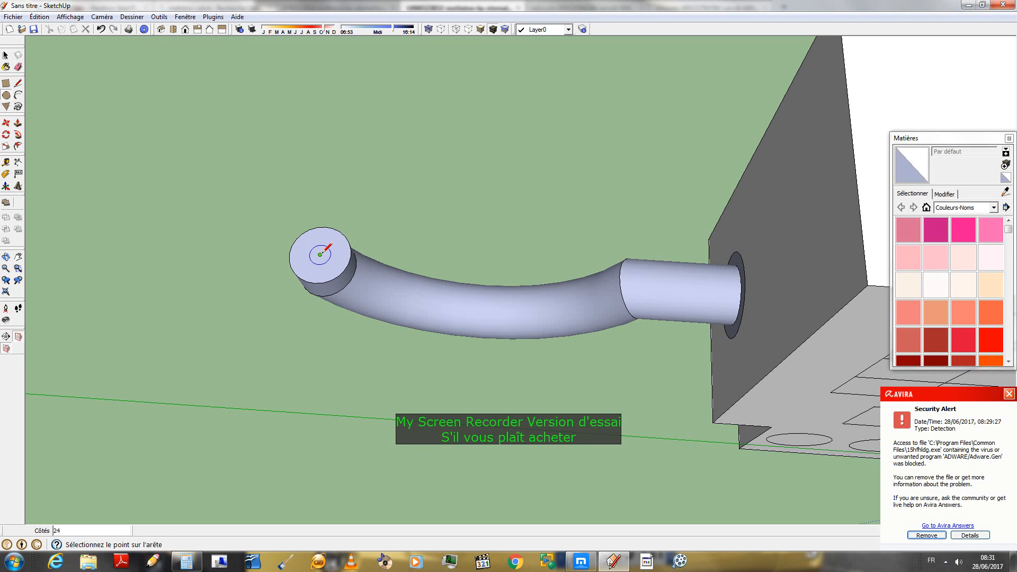
pyautogui.click(332, 210)
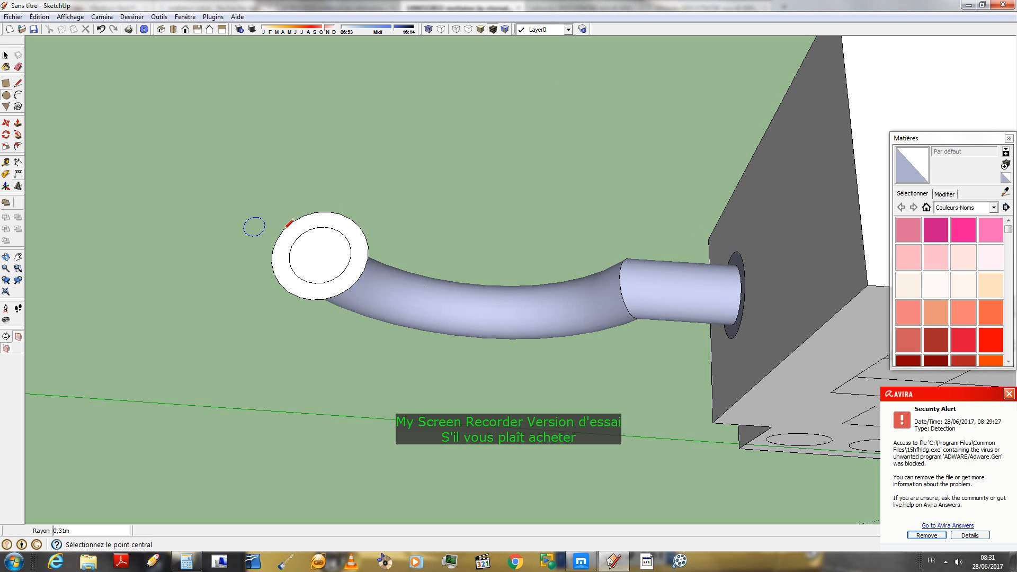
# - Draw two opposing arcs across the large disc, one on each side of the arm's smaller circle
pyautogui.moveTo(286, 228); pyautogui.dragTo(288, 376, button='middle')
pyautogui.scroll(2, 286, 378)
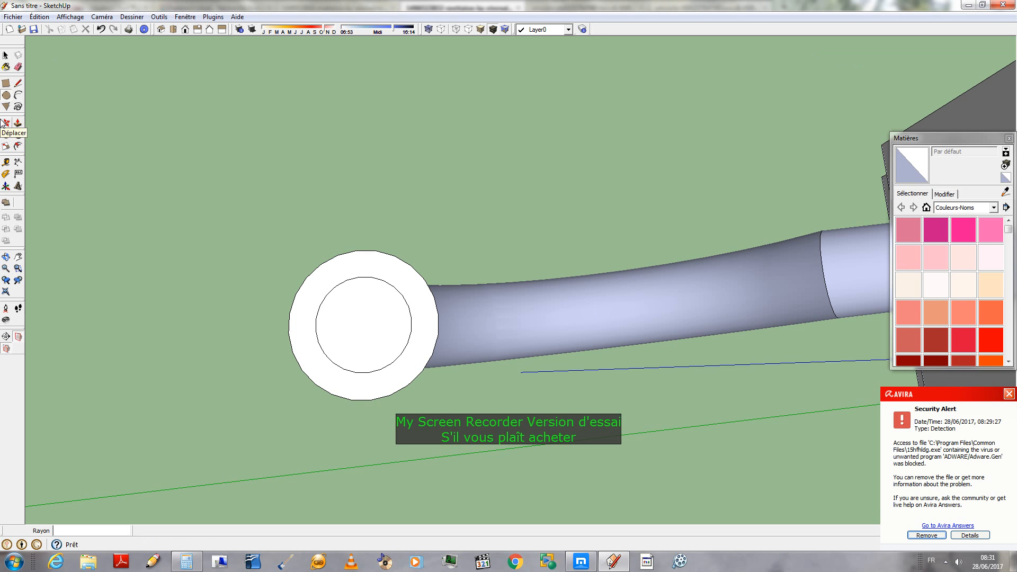
pyautogui.click(19, 96)
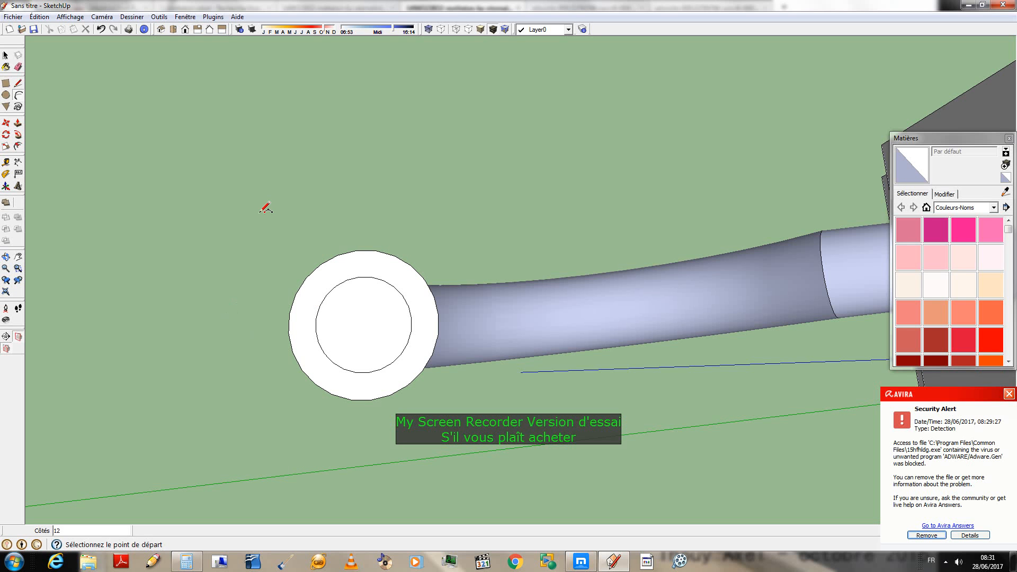
pyautogui.click(295, 312)
pyautogui.click(18, 95)
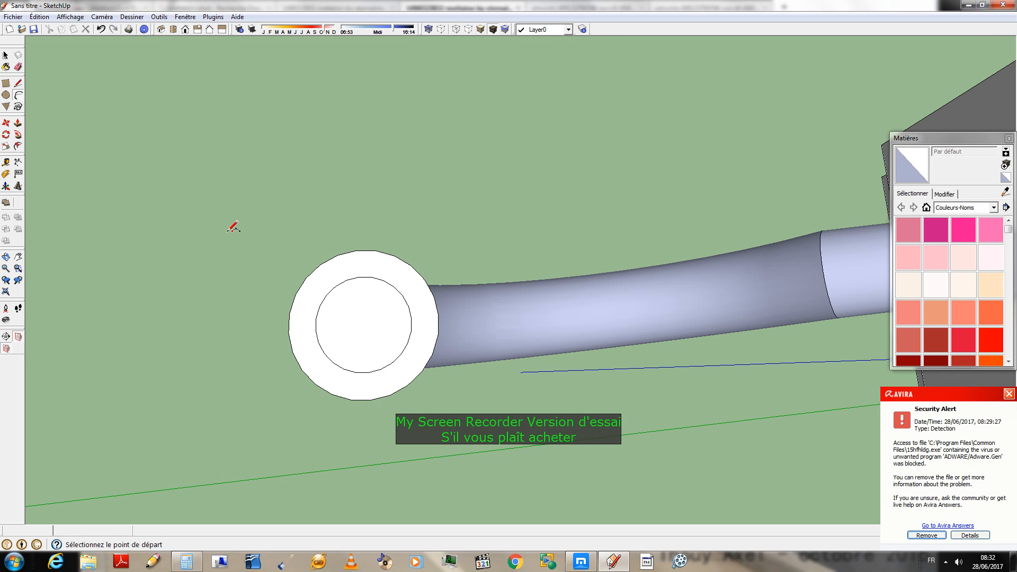
pyautogui.click(290, 313)
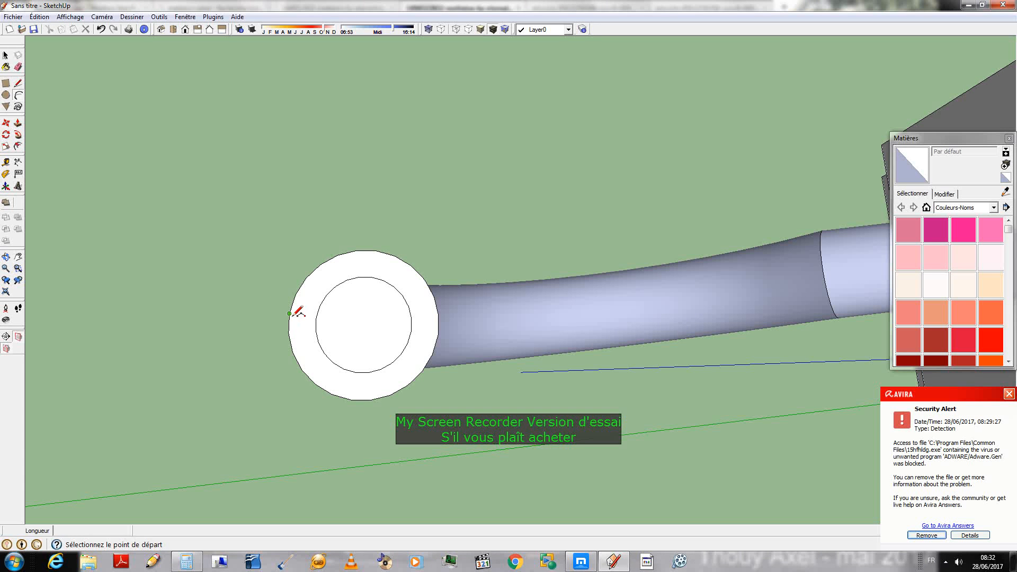
pyautogui.click(434, 296)
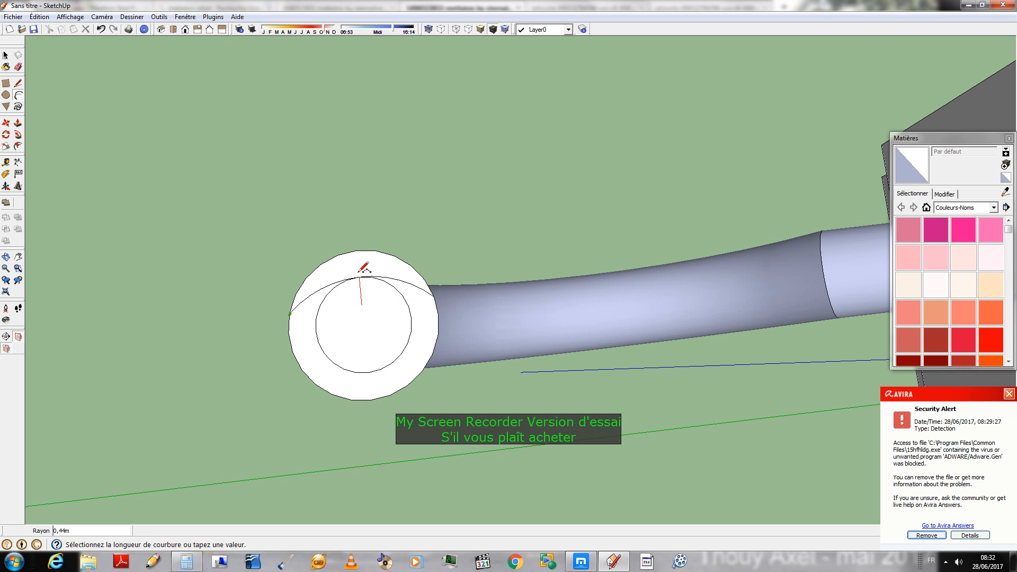
pyautogui.click(361, 267)
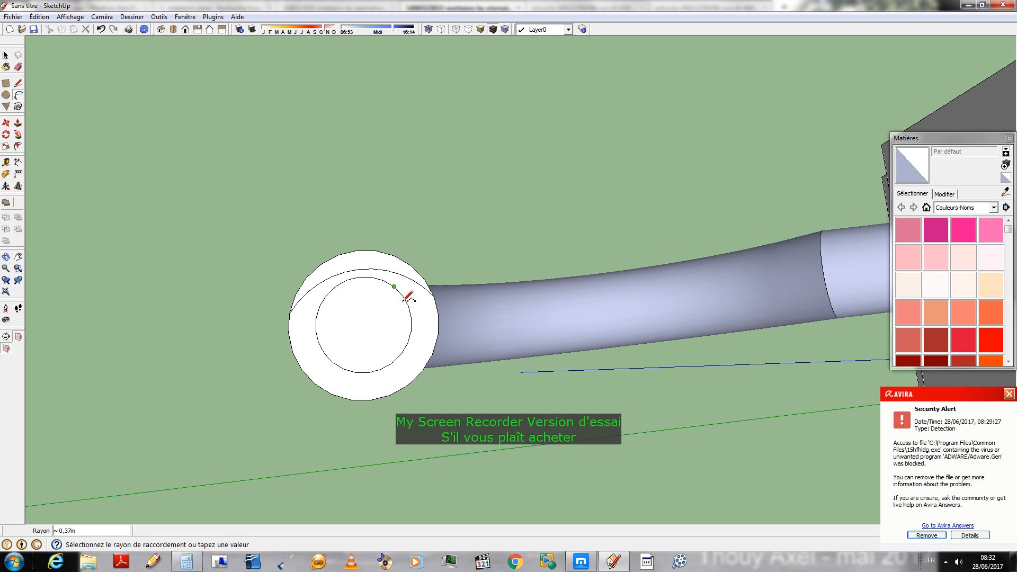
pyautogui.click(437, 335)
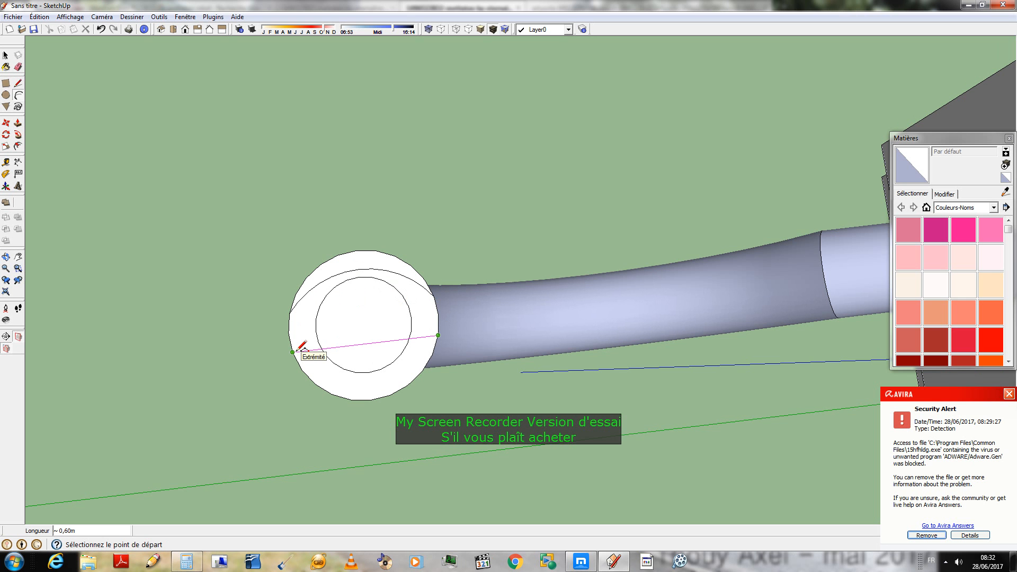
pyautogui.click(295, 351)
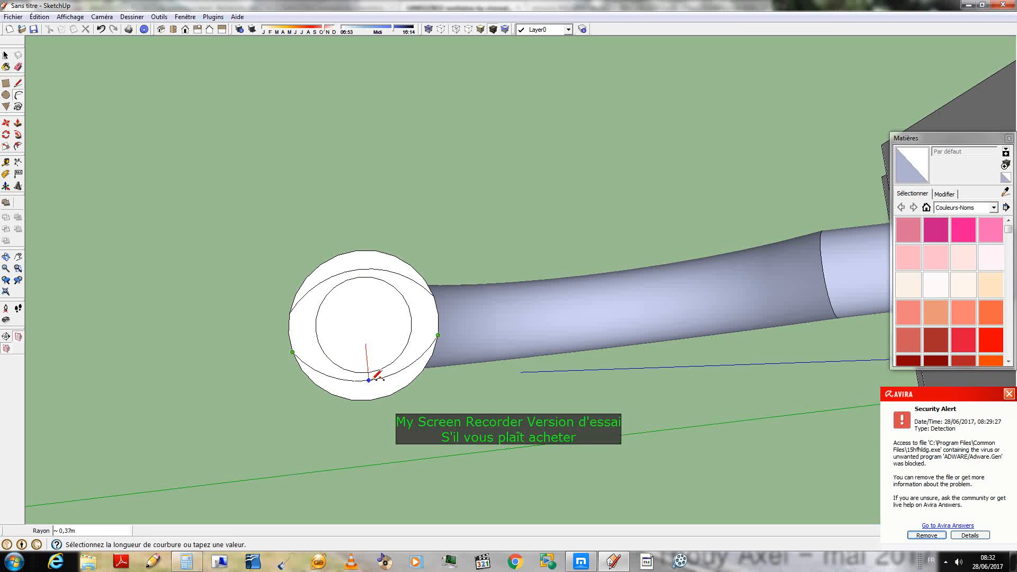
# - Erase the disc's outer edges beyond both arcs, leaving an oval outline around the arm's circle
pyautogui.moveTo(252, 147); pyautogui.dragTo(390, 222, button='middle')
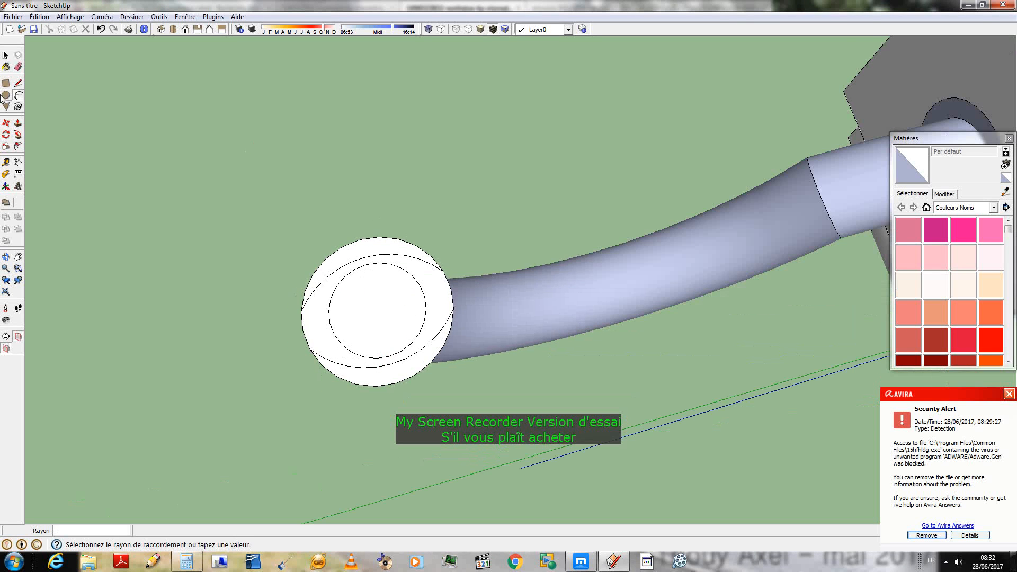
pyautogui.click(18, 67)
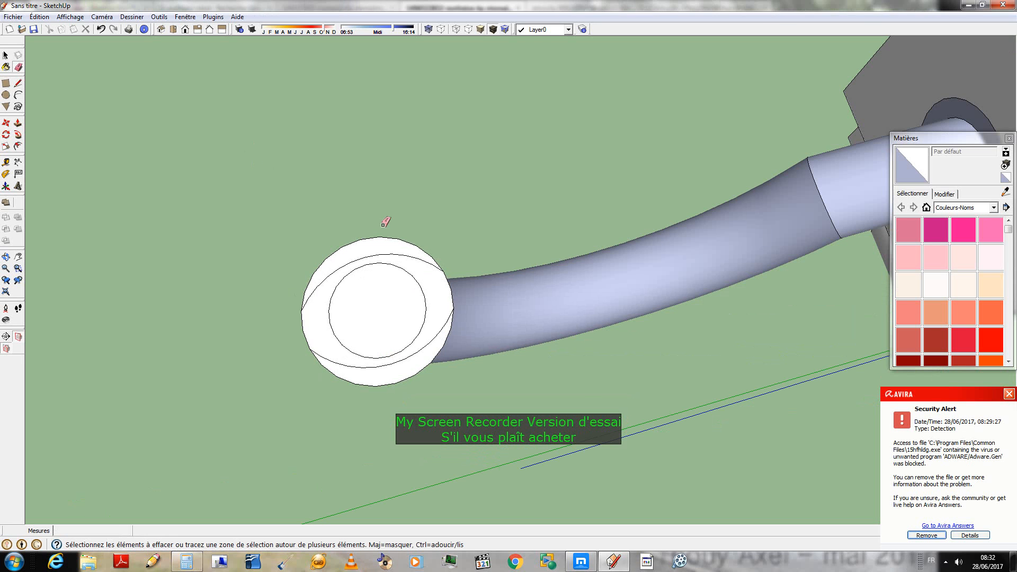
pyautogui.click(383, 386)
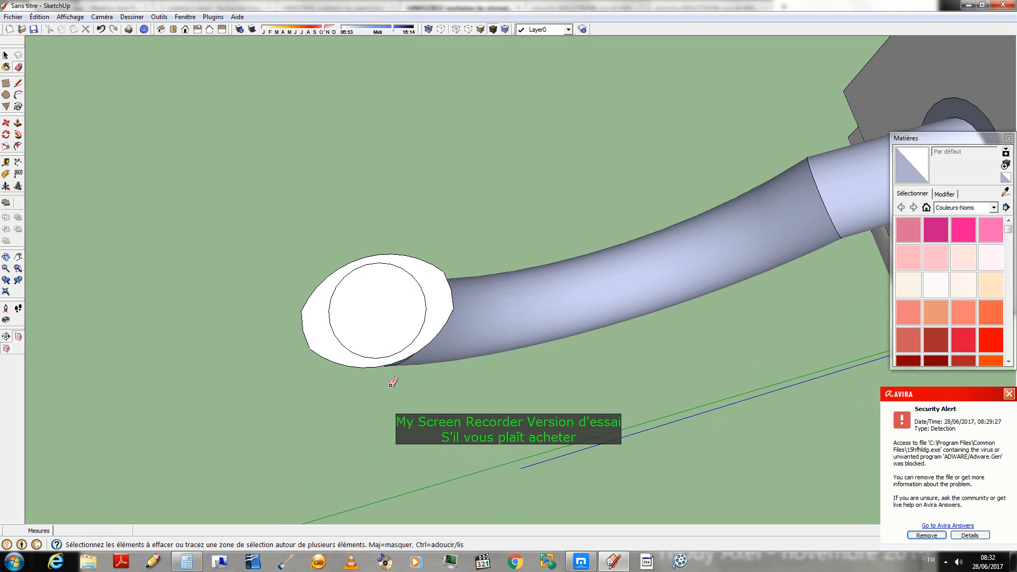
# - Raise the oval ring at the arm's end with repeated Push/Pull extrusions, first about 0.12 m and finally about 0.05 m
pyautogui.moveTo(408, 313); pyautogui.dragTo(318, 122, button='middle')
pyautogui.click(18, 123)
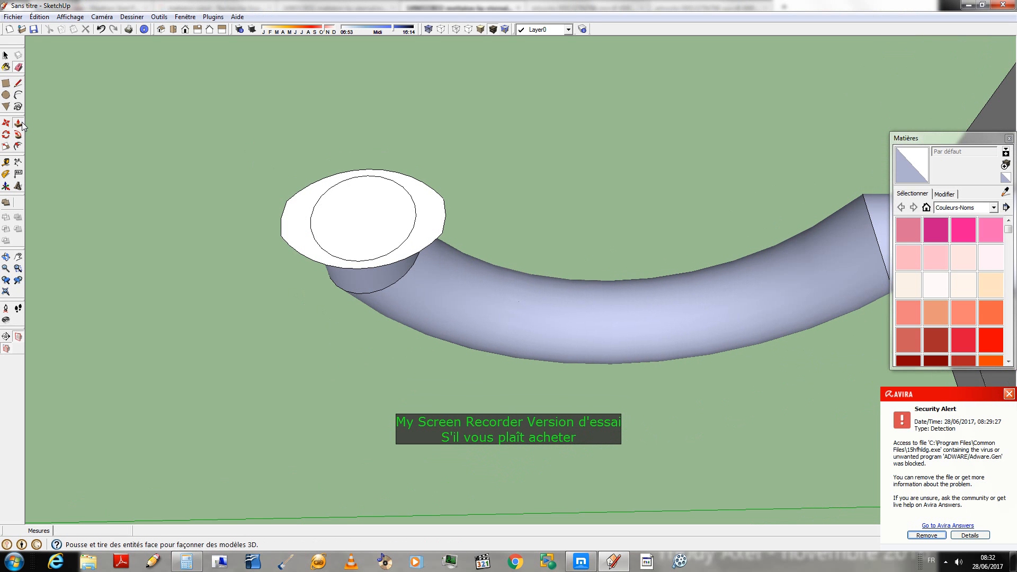
pyautogui.moveTo(434, 215); pyautogui.dragTo(432, 193)
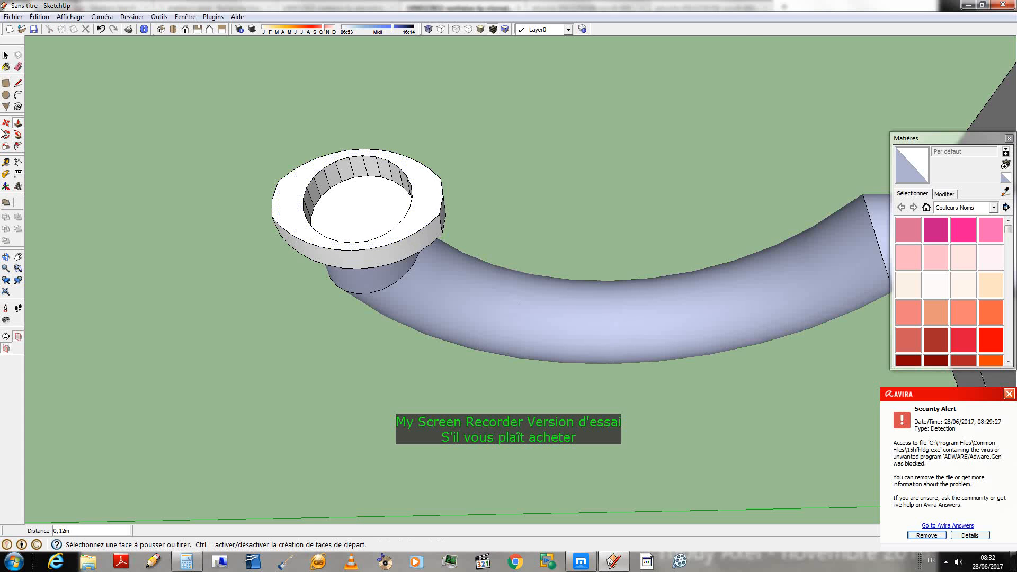
pyautogui.moveTo(470, 172); pyautogui.dragTo(471, 98, button='middle')
pyautogui.moveTo(434, 130); pyautogui.dragTo(437, 114)
pyautogui.moveTo(423, 178)
pyautogui.mouseDown(button='middle')
pyautogui.moveTo(472, 114)
pyautogui.moveTo(415, 175)
pyautogui.mouseUp(button='middle')
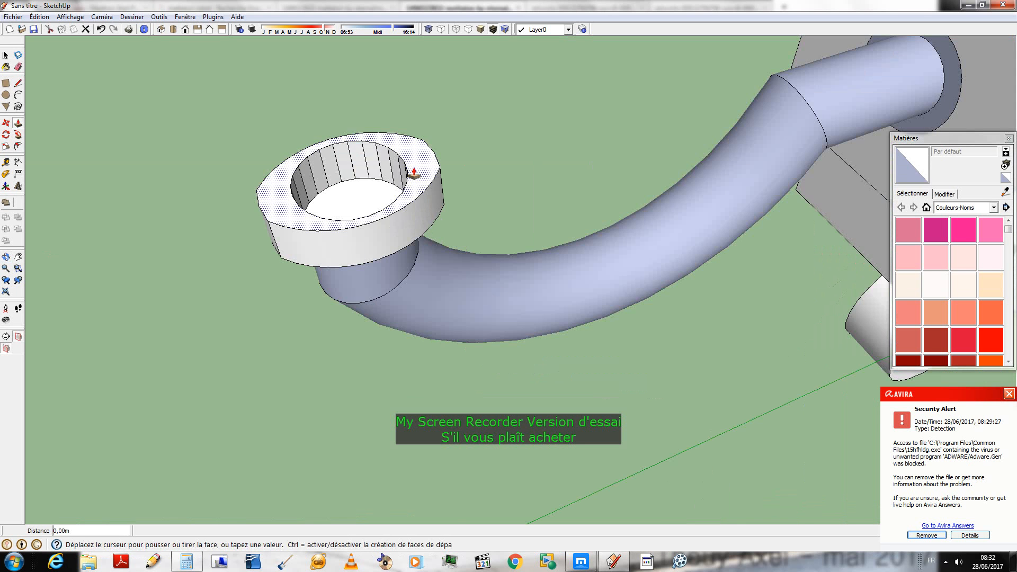
pyautogui.moveTo(415, 173); pyautogui.dragTo(453, 301)
pyautogui.moveTo(454, 301); pyautogui.dragTo(320, 253, button='middle')
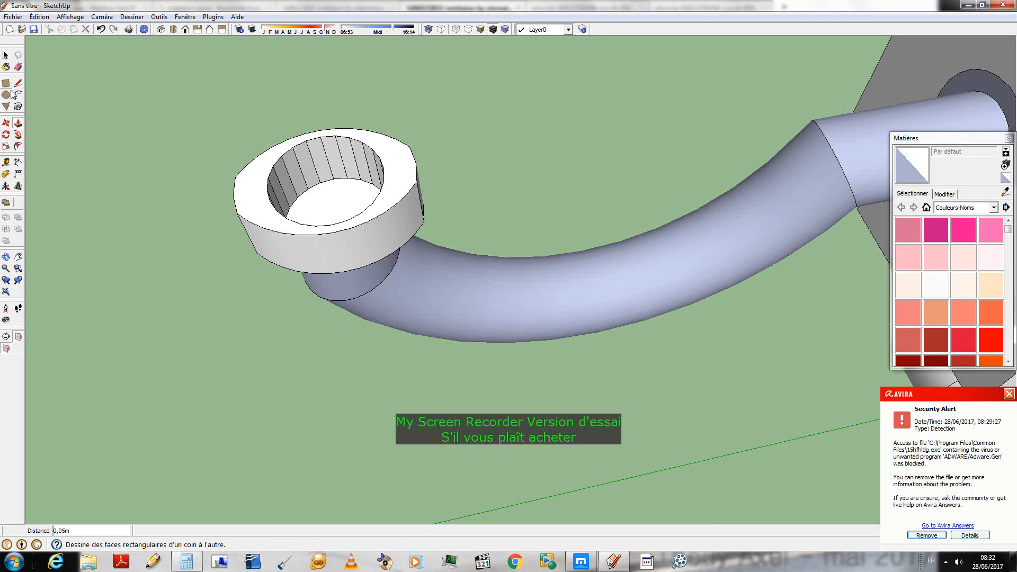
# - Cap the ring's opening with a line across its upper rim, and erase that line and the inner circle
pyautogui.click(18, 84)
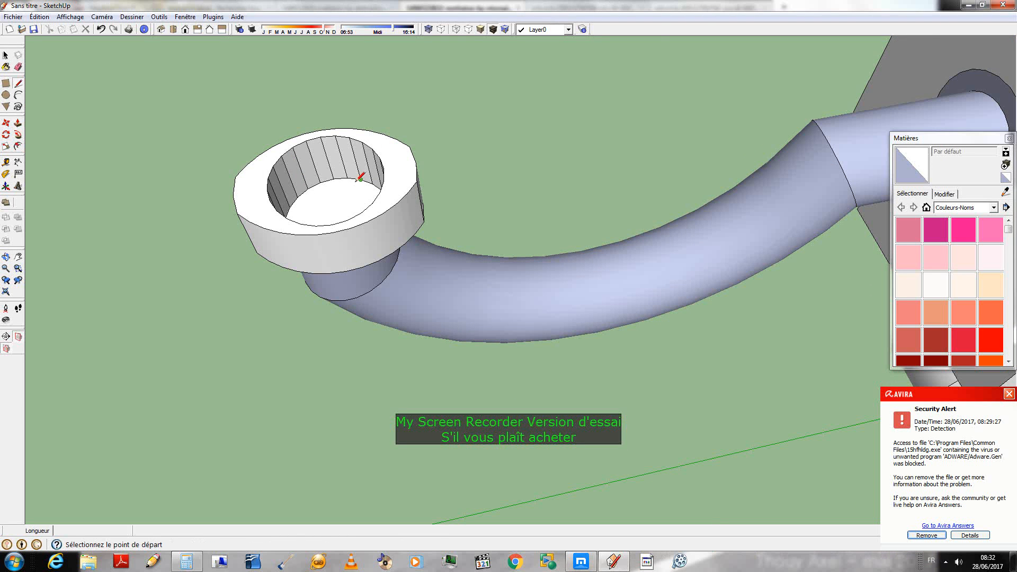
pyautogui.click(331, 225)
pyautogui.click(321, 136)
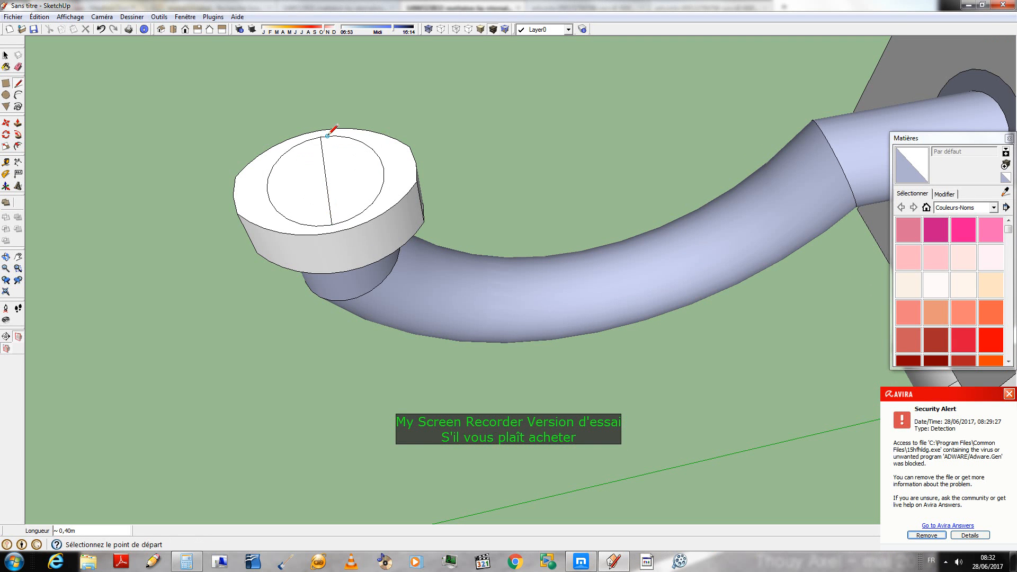
pyautogui.click(18, 67)
pyautogui.moveTo(328, 183)
pyautogui.mouseDown()
pyautogui.moveTo(325, 222)
pyautogui.moveTo(281, 214)
pyautogui.moveTo(271, 179)
pyautogui.moveTo(297, 145)
pyautogui.moveTo(332, 135)
pyautogui.moveTo(377, 148)
pyautogui.moveTo(385, 175)
pyautogui.moveTo(366, 208)
pyautogui.moveTo(351, 209)
pyautogui.mouseUp()
# - Examine the capped oval hand from several angles and compare its proportions with the arm and the whole robot
pyautogui.scroll(-4, 484, 164)
pyautogui.scroll(-3, 541, 329)
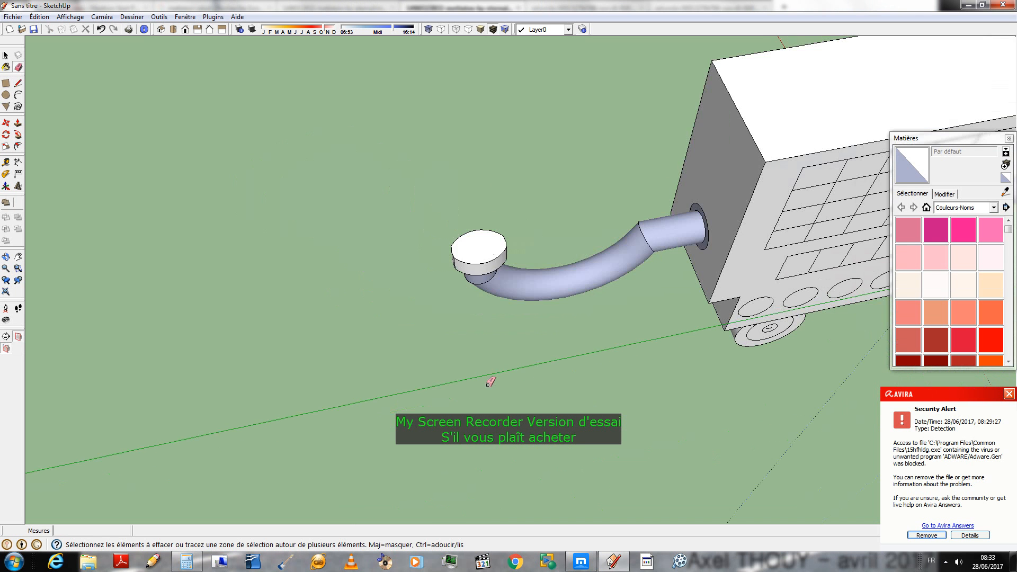
pyautogui.scroll(-3, 487, 385)
pyautogui.moveTo(528, 489); pyautogui.dragTo(429, 282, button='middle')
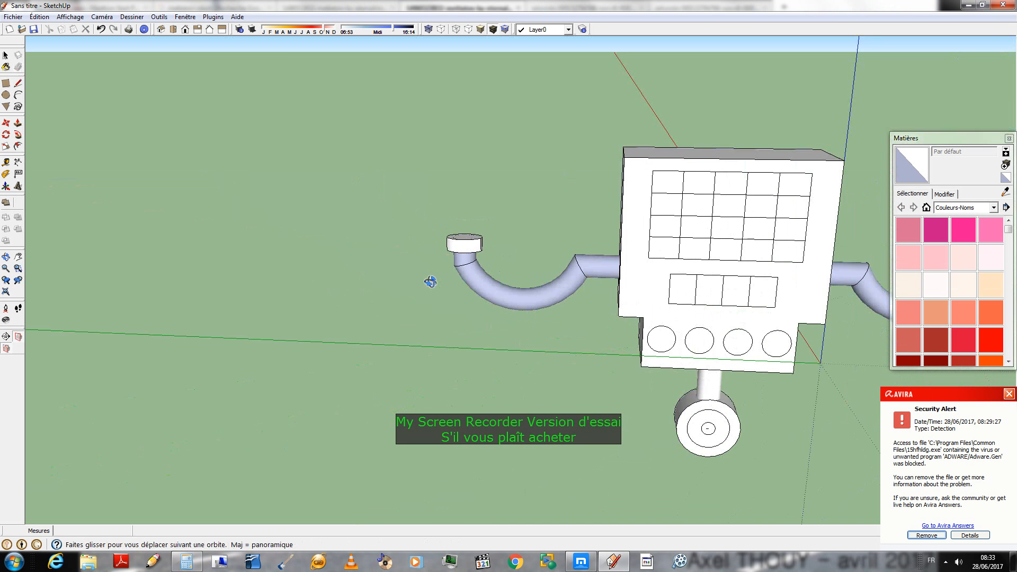
pyautogui.scroll(3, 460, 253)
pyautogui.scroll(3, 462, 250)
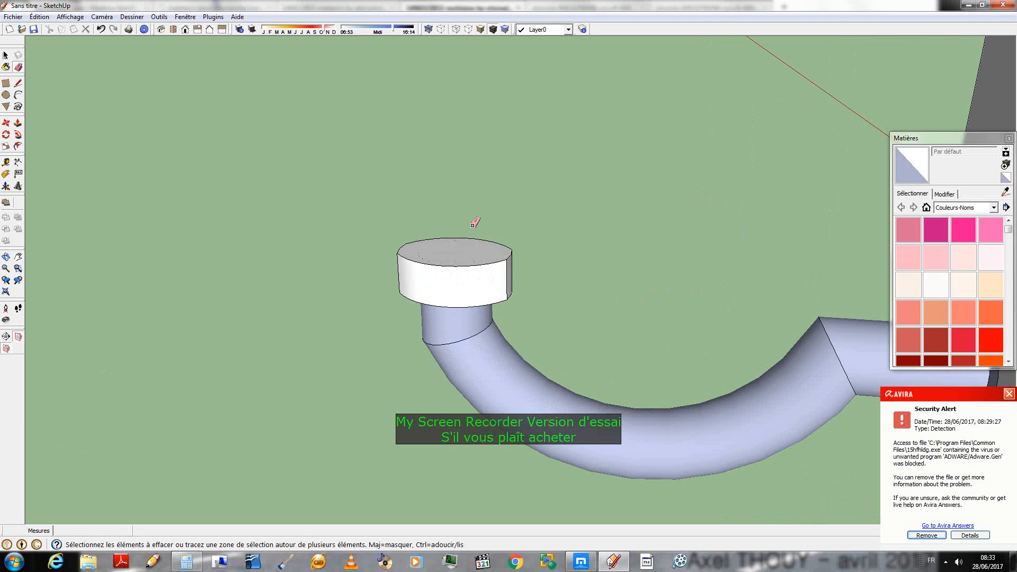
pyautogui.scroll(2, 473, 227)
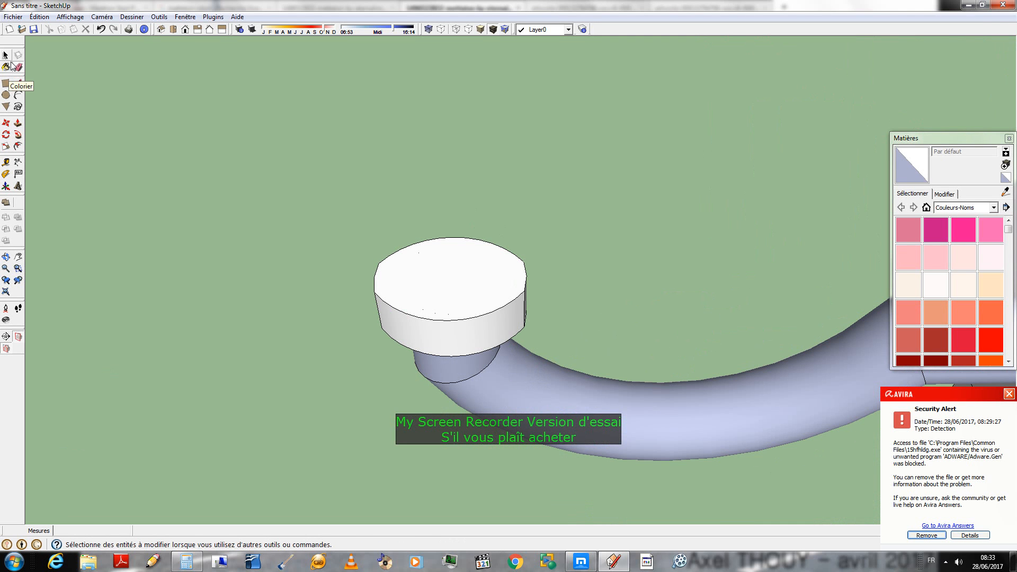
pyautogui.click(501, 295)
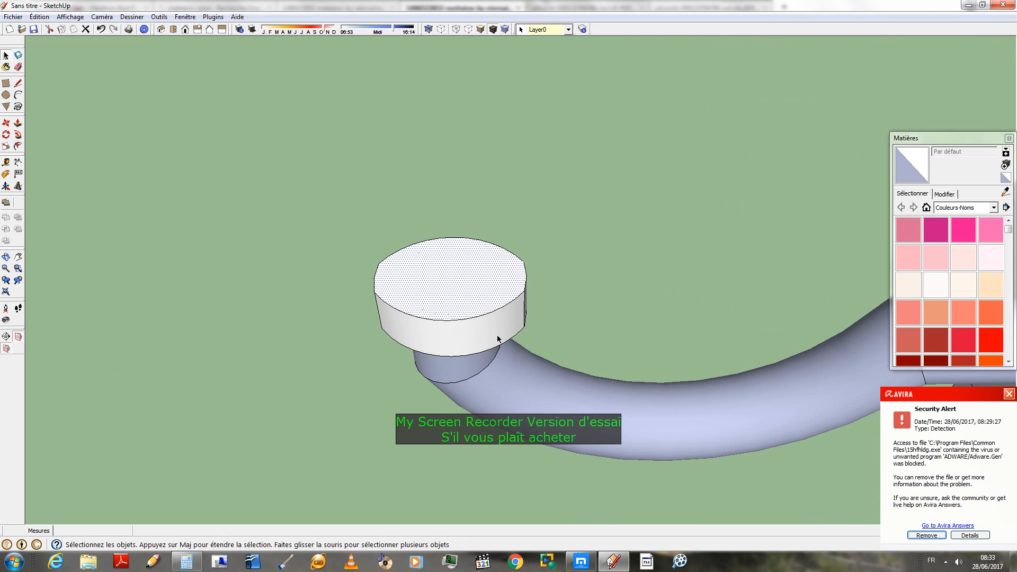
pyautogui.moveTo(498, 339)
pyautogui.mouseDown(button='middle')
pyautogui.moveTo(556, 143)
pyautogui.moveTo(573, 197)
pyautogui.mouseUp(button='middle')
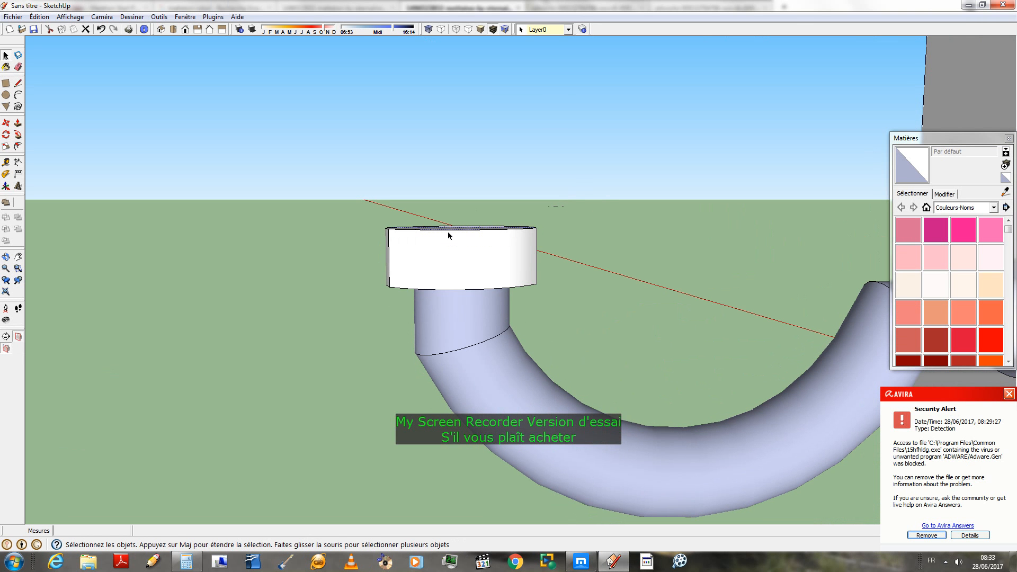
pyautogui.moveTo(367, 247)
pyautogui.mouseDown(button='middle')
pyautogui.moveTo(486, 277)
pyautogui.moveTo(485, 121)
pyautogui.moveTo(351, 285)
pyautogui.moveTo(477, 130)
pyautogui.moveTo(401, 277)
pyautogui.mouseUp(button='middle')
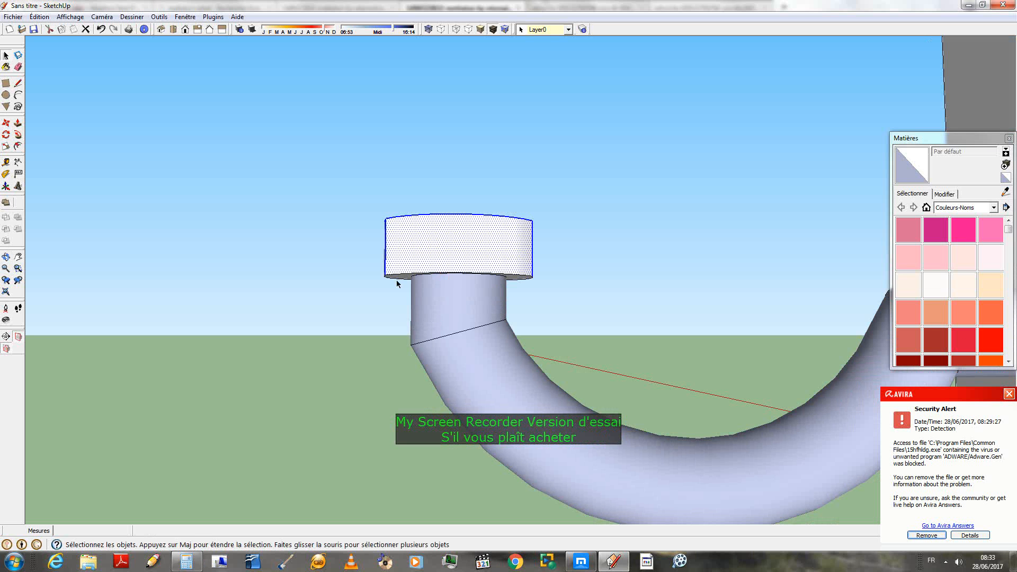
pyautogui.click(545, 224)
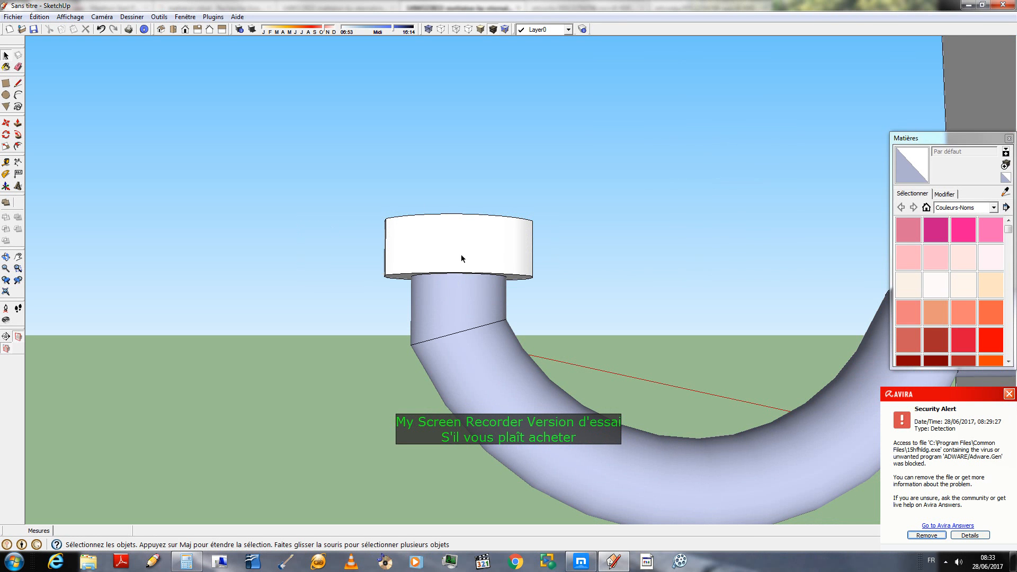
pyautogui.moveTo(463, 255); pyautogui.dragTo(501, 178, button='middle')
pyautogui.press('space')
pyautogui.scroll(-3, 457, 345)
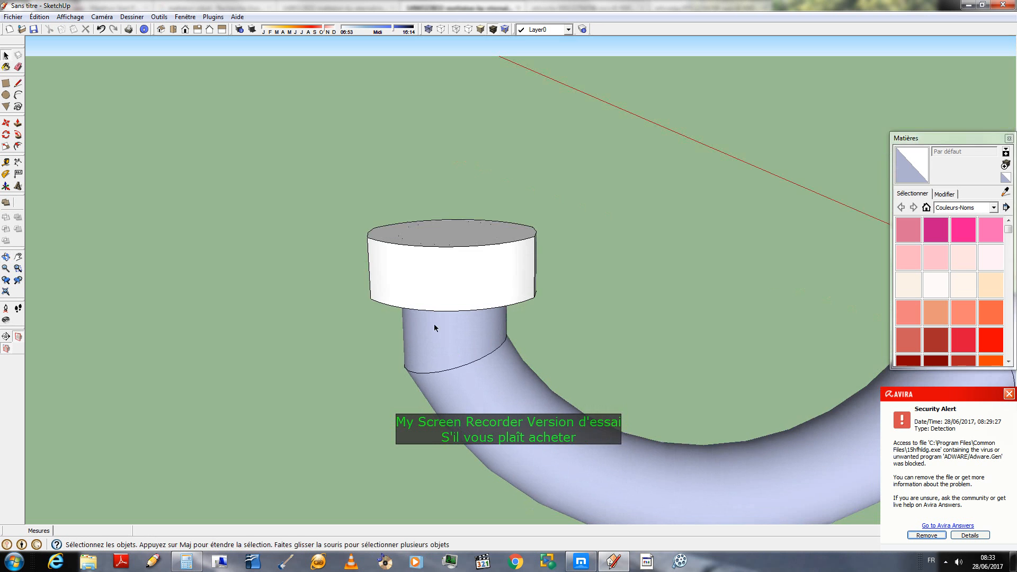
pyautogui.moveTo(436, 325); pyautogui.dragTo(406, 275, button='middle')
pyautogui.scroll(-2, 406, 275)
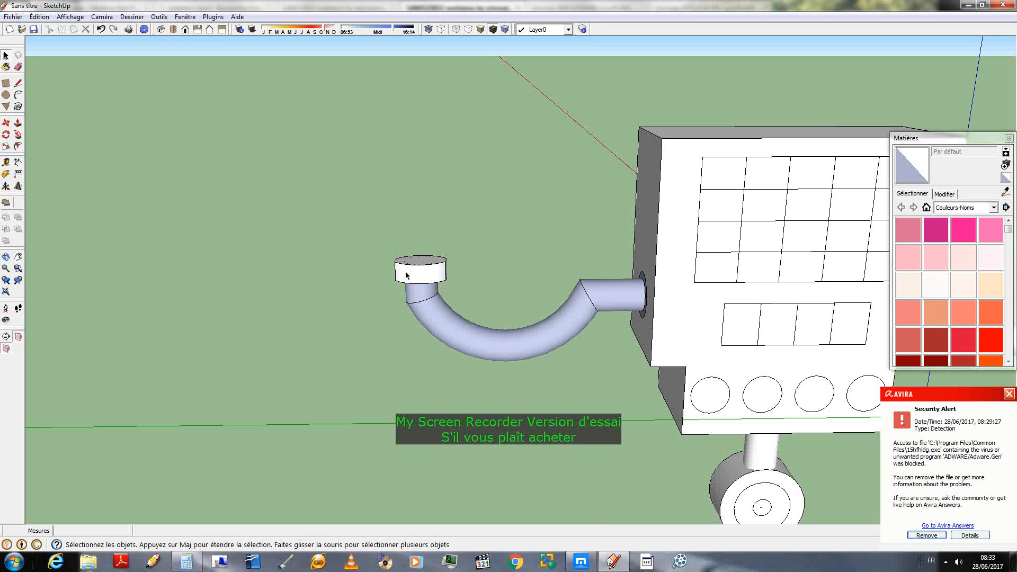
pyautogui.scroll(-8, 406, 275)
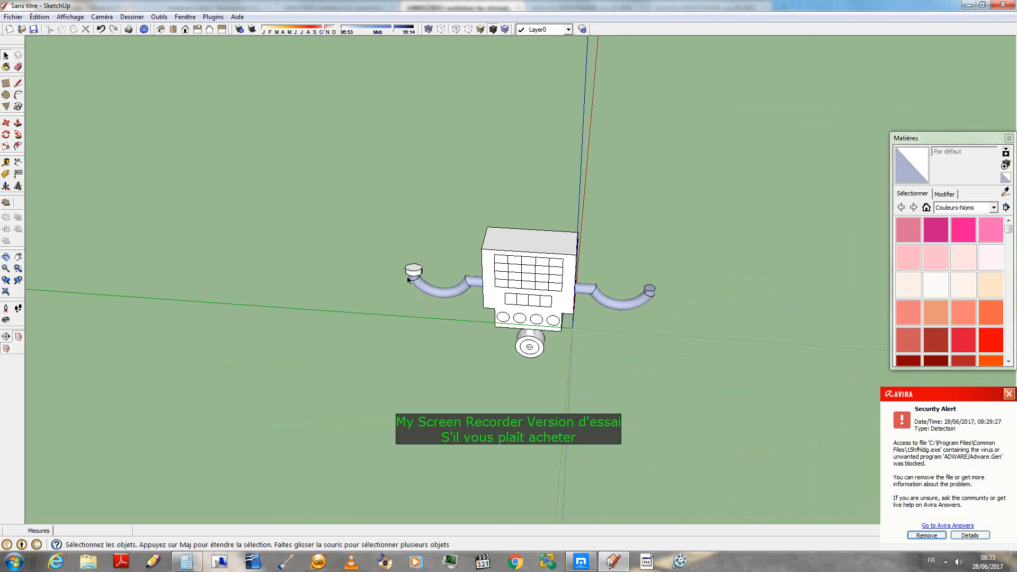
pyautogui.moveTo(424, 335); pyautogui.dragTo(426, 308, button='middle')
pyautogui.scroll(3, 425, 306)
pyautogui.scroll(3, 485, 260)
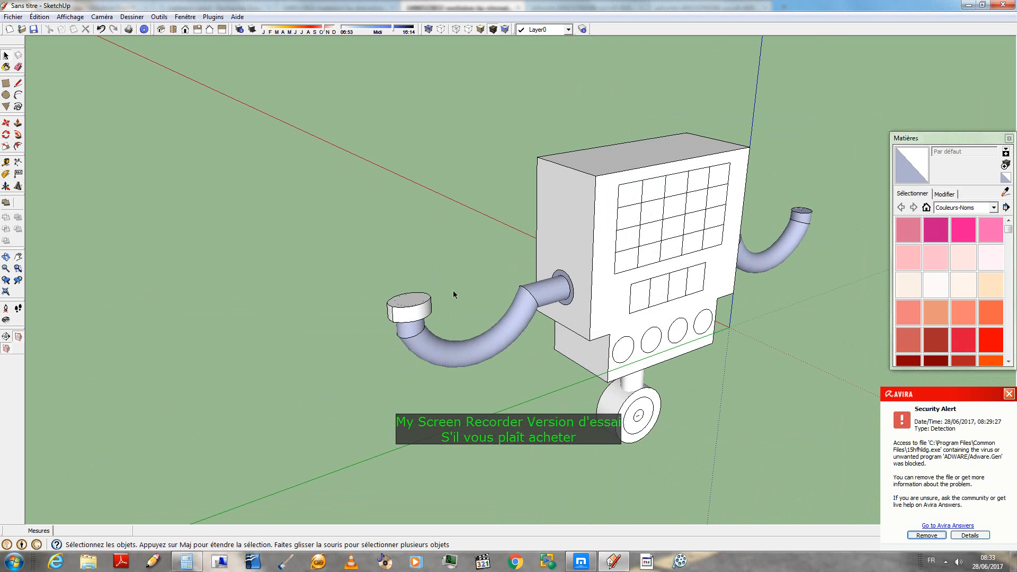
pyautogui.moveTo(596, 304)
pyautogui.mouseDown(button='middle')
pyautogui.moveTo(461, 352)
pyautogui.moveTo(259, 288)
pyautogui.mouseUp(button='middle')
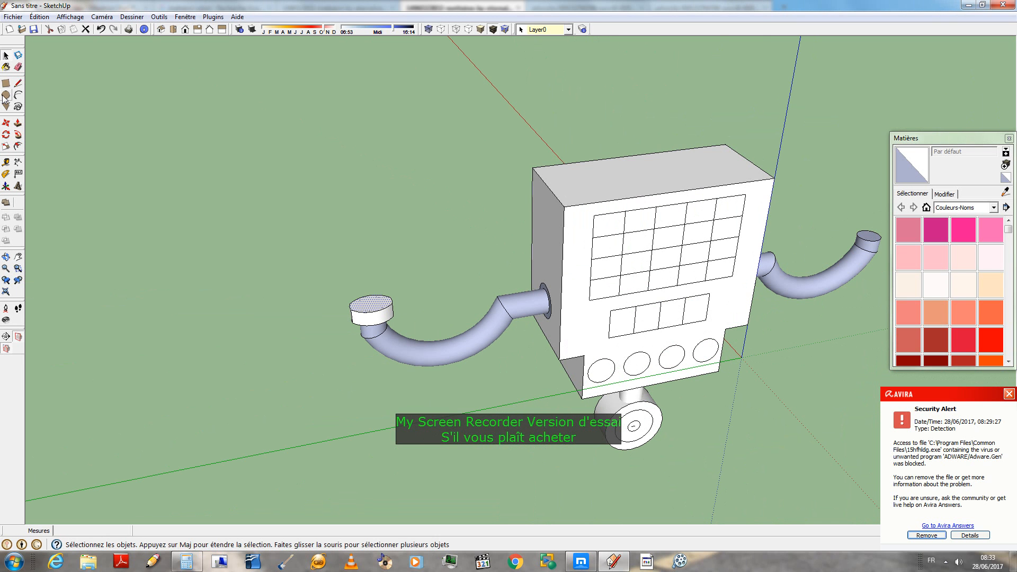
pyautogui.click(6, 122)
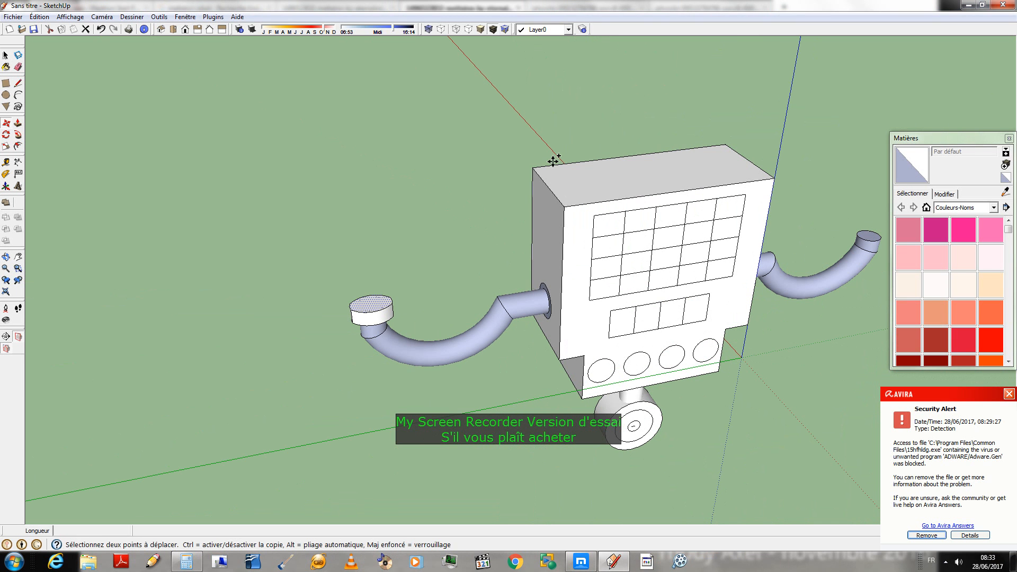
pyautogui.click(565, 204)
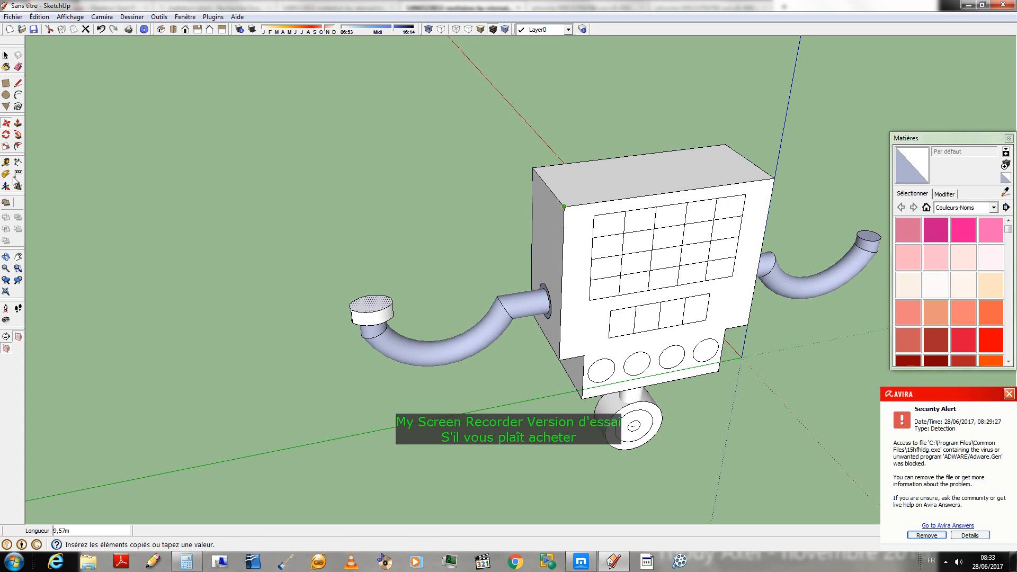
pyautogui.click(6, 55)
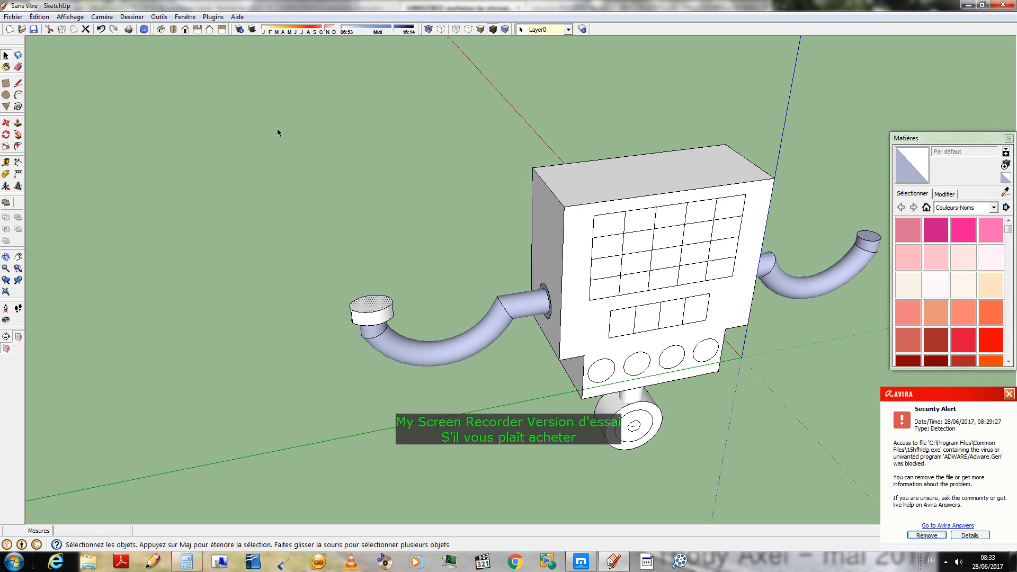
pyautogui.click(426, 221)
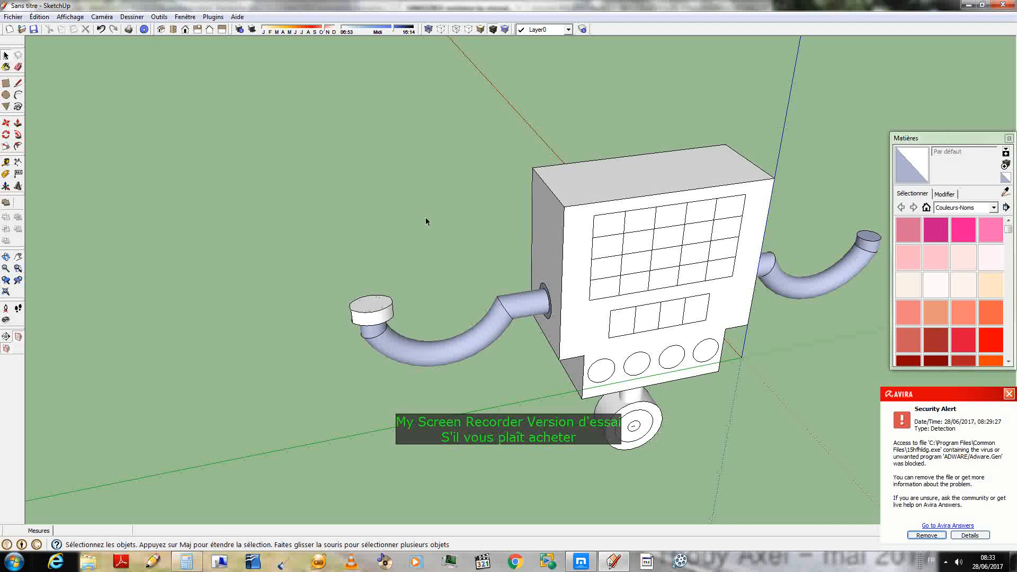
# - Check the hands in the browser's reference images, and draw a lengthwise line of about 0.62 m across the hand's top face in SketchUp
pyautogui.scroll(3, 340, 345)
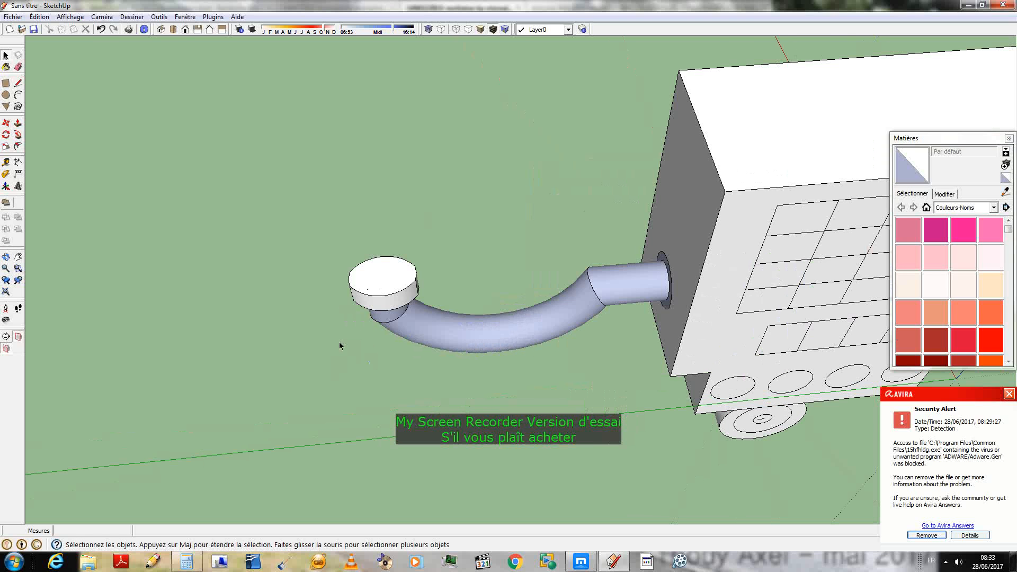
pyautogui.scroll(2, 340, 345)
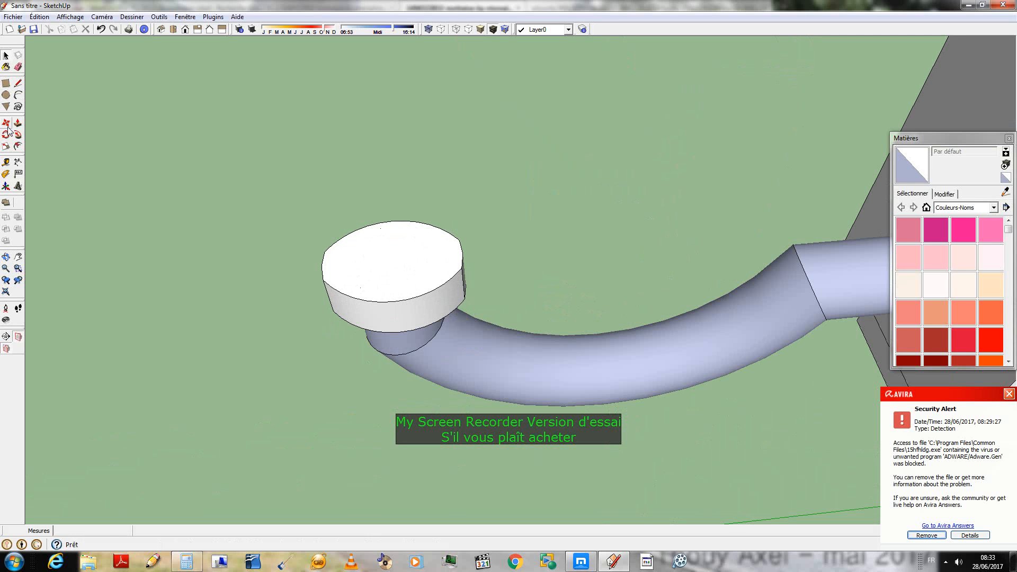
pyautogui.click(35, 24)
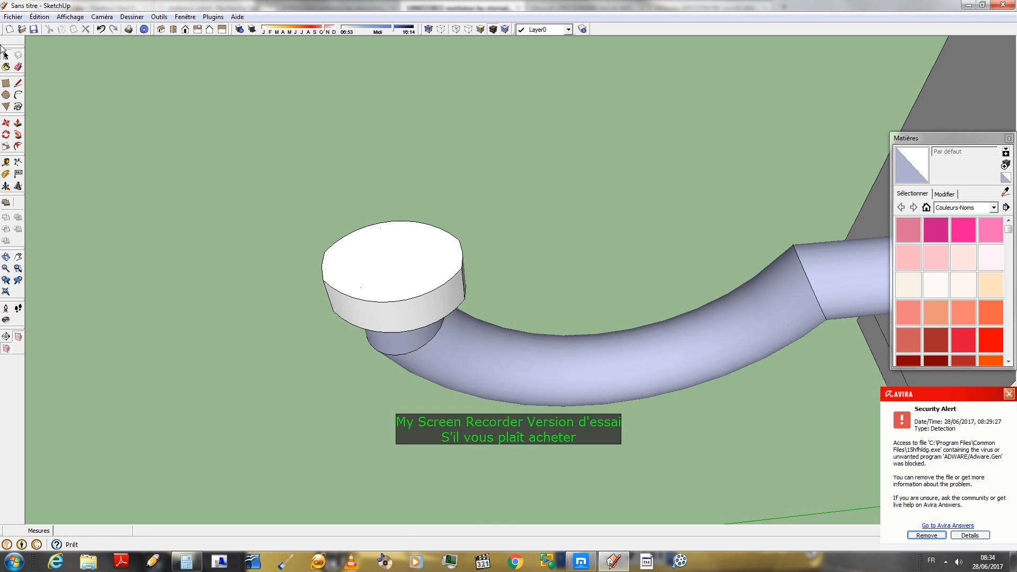
pyautogui.moveTo(313, 206); pyautogui.dragTo(347, 405, button='middle')
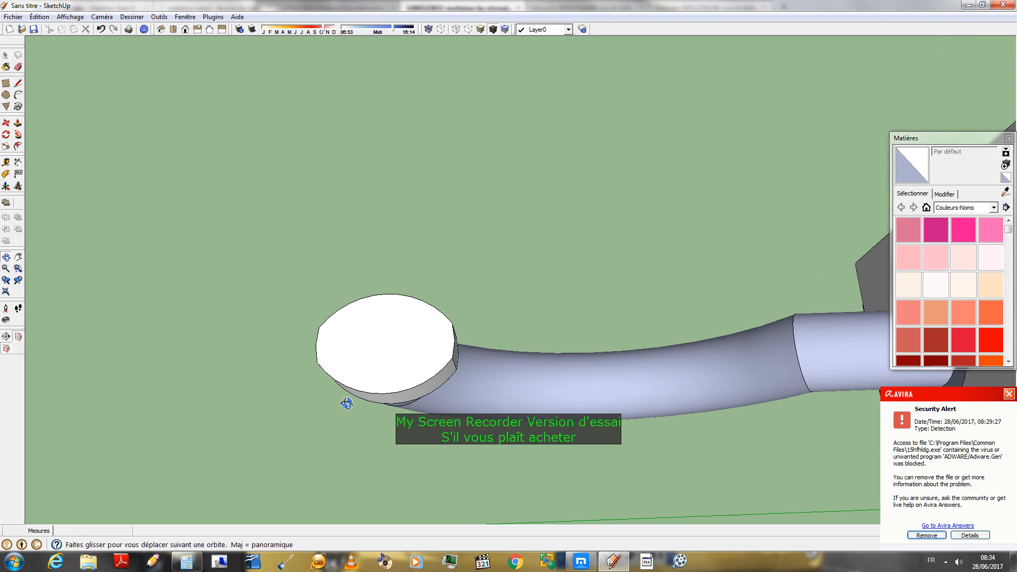
pyautogui.click(19, 84)
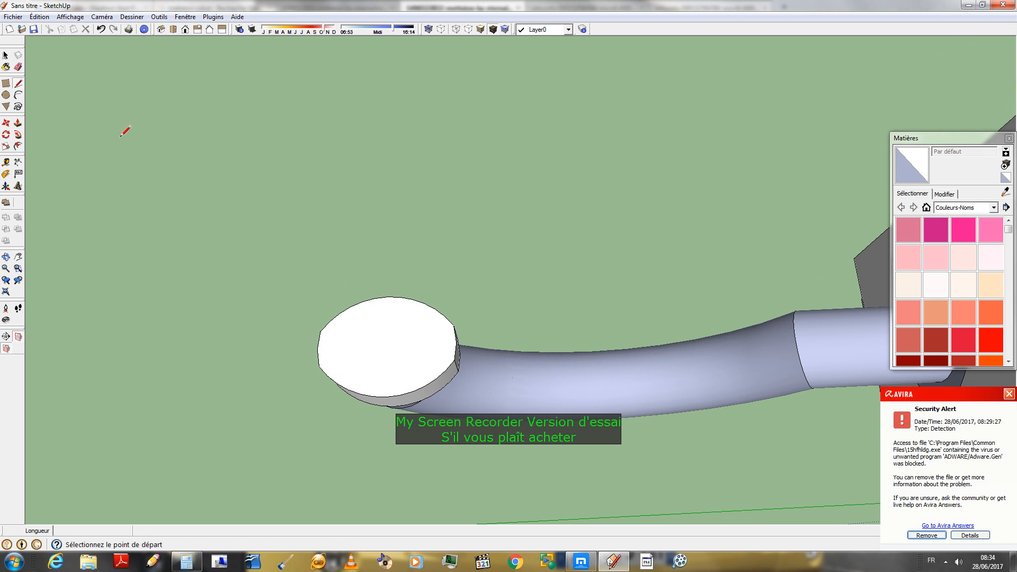
pyautogui.click(622, 569)
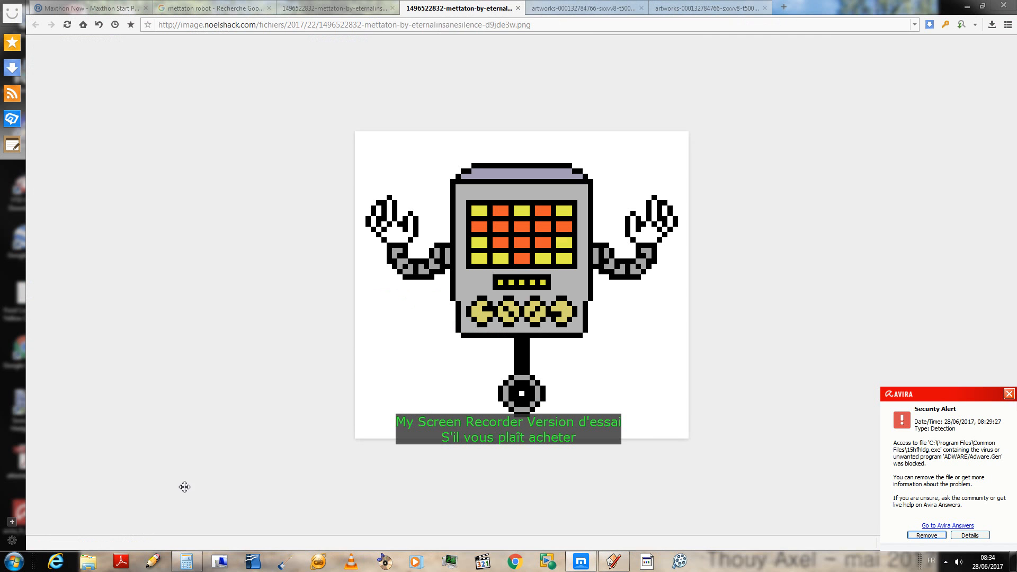
pyautogui.moveTo(189, 483); pyautogui.dragTo(270, 392, button='right')
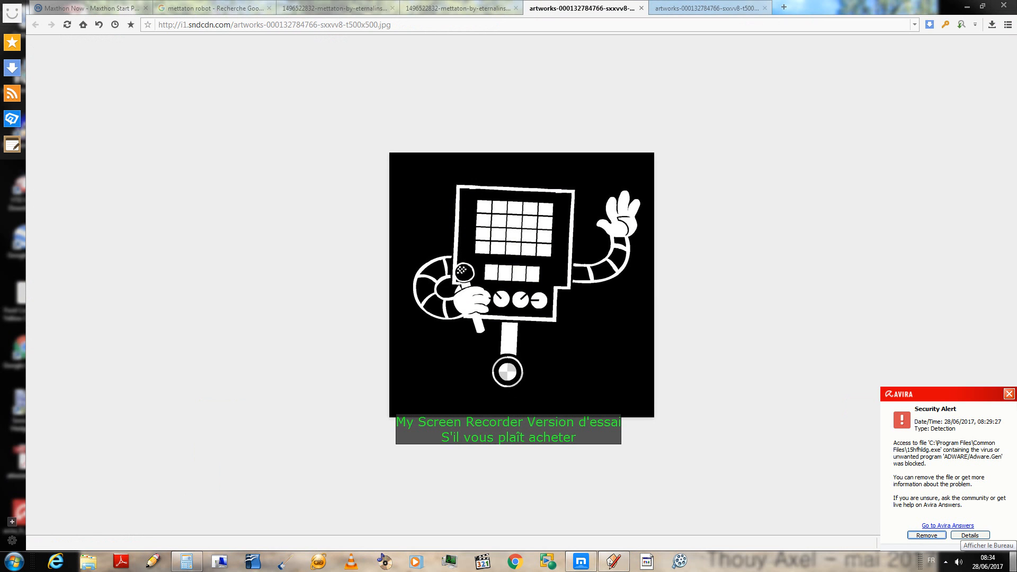
pyautogui.click(614, 562)
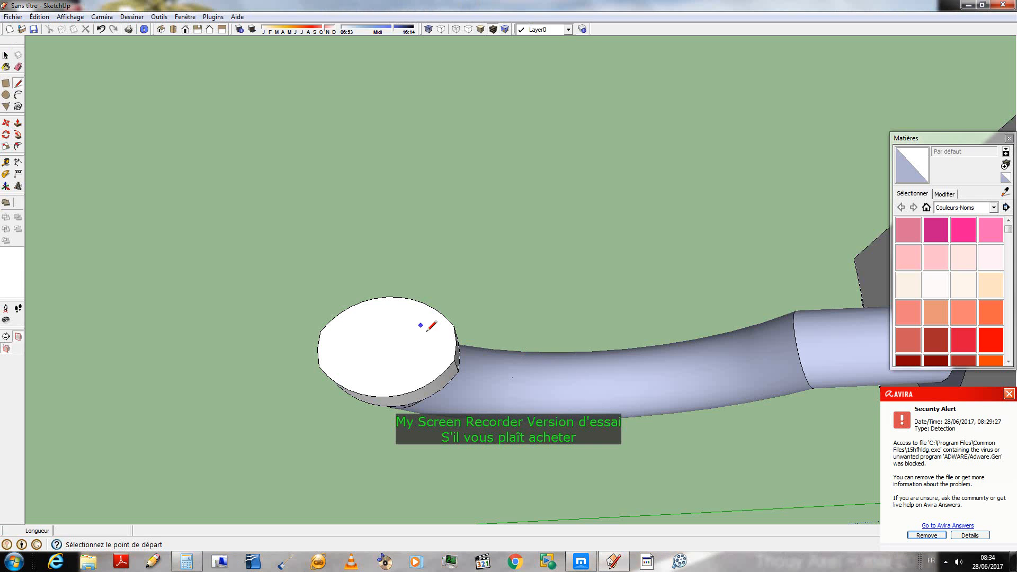
pyautogui.click(457, 342)
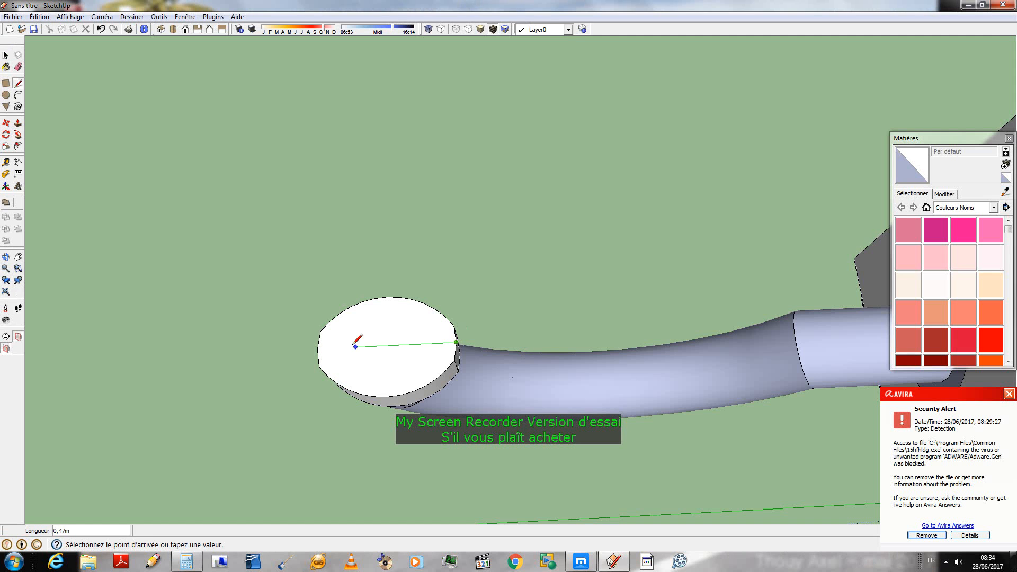
pyautogui.click(318, 349)
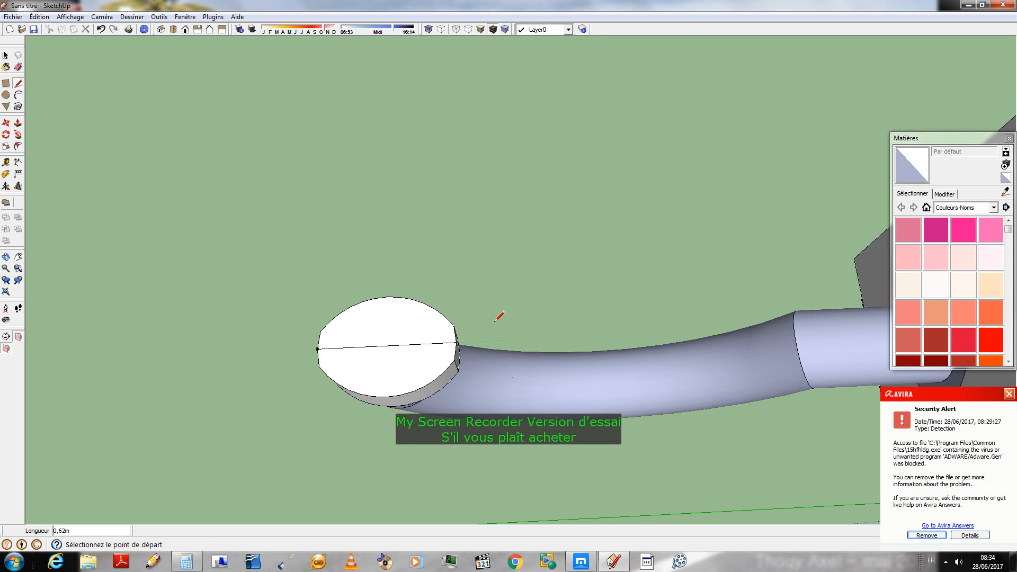
# - Draw a circle of about 0.10 m radius centred on the dividing line, at the hand's end nearest the body
pyautogui.click(5, 95)
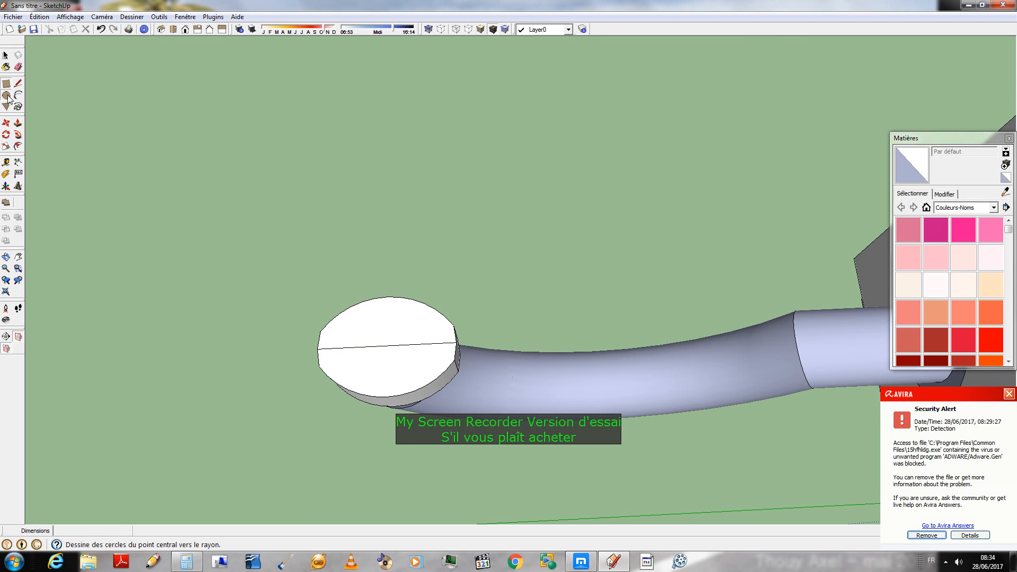
pyautogui.click(431, 344)
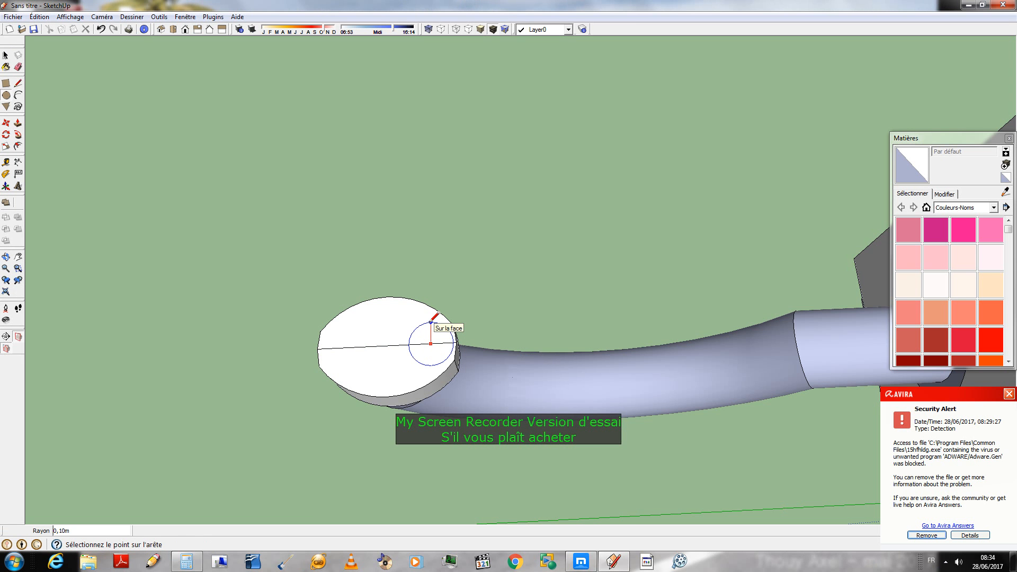
pyautogui.click(427, 321)
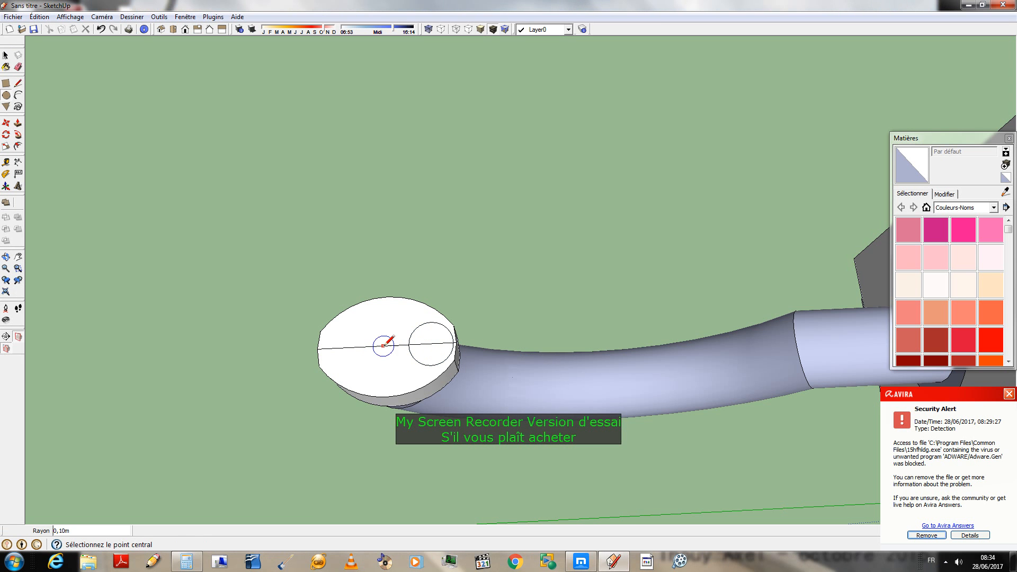
# - Draw two smaller circles along the dividing line beside the first, the middle one with a radius of about 0.08 m
pyautogui.click(387, 345)
pyautogui.click(397, 329)
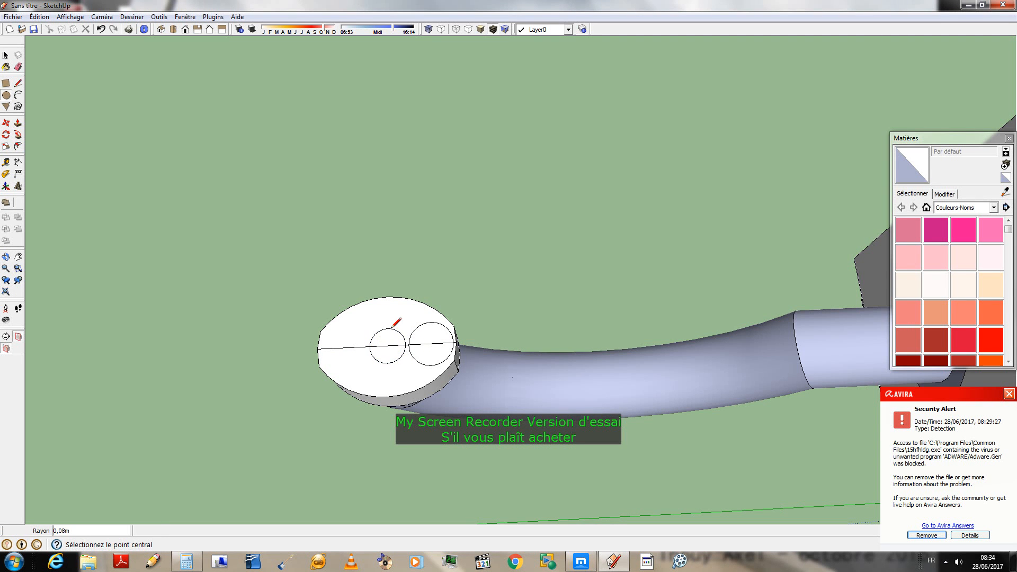
pyautogui.click(352, 347)
pyautogui.click(352, 332)
# - Erase the two smaller circles from the hand's top face, keeping the largest circle and the dividing line
pyautogui.moveTo(336, 347); pyautogui.dragTo(354, 418, button='middle')
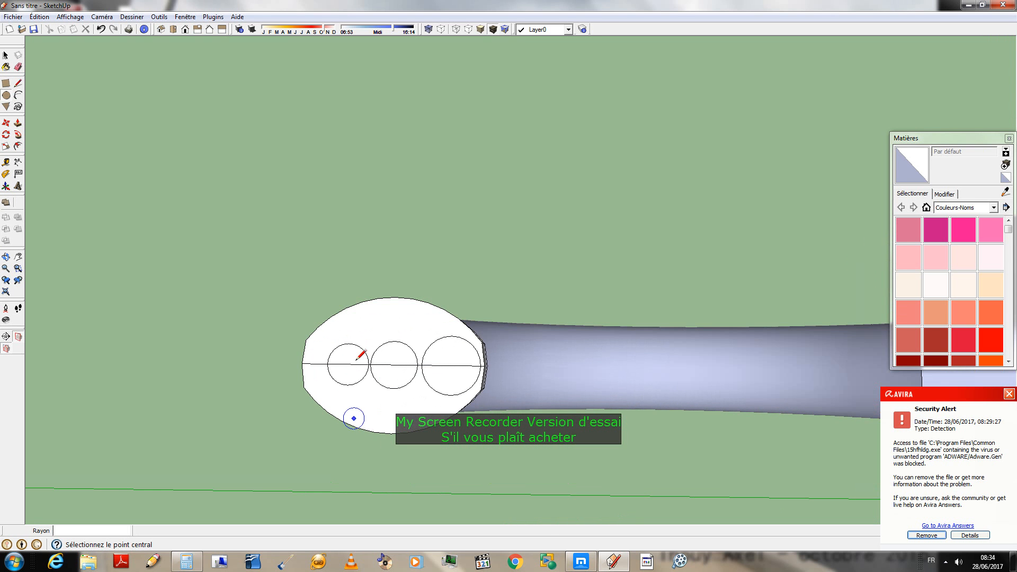
pyautogui.scroll(1, 357, 361)
pyautogui.click(19, 67)
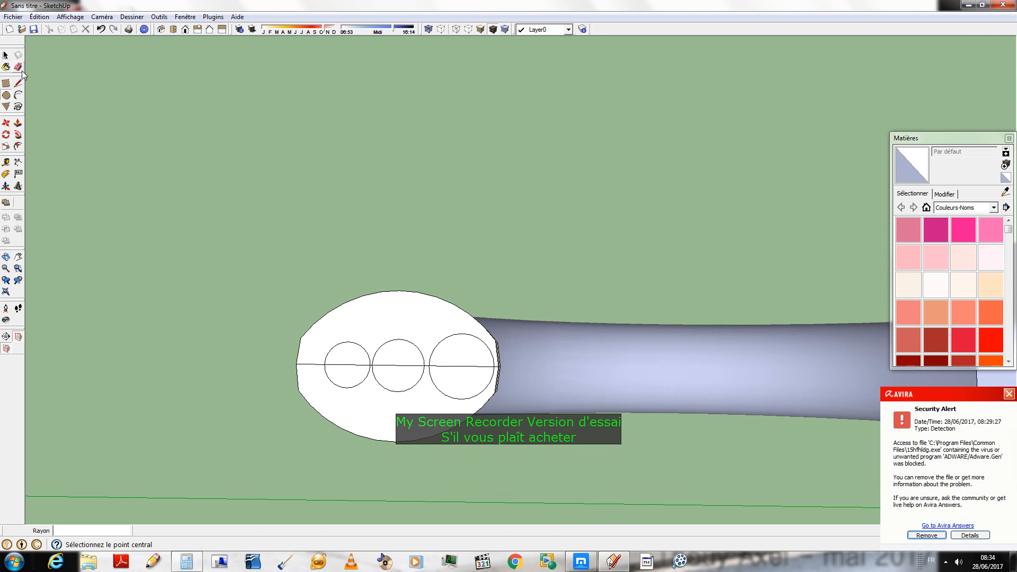
pyautogui.click(398, 390)
pyautogui.click(398, 340)
pyautogui.click(347, 387)
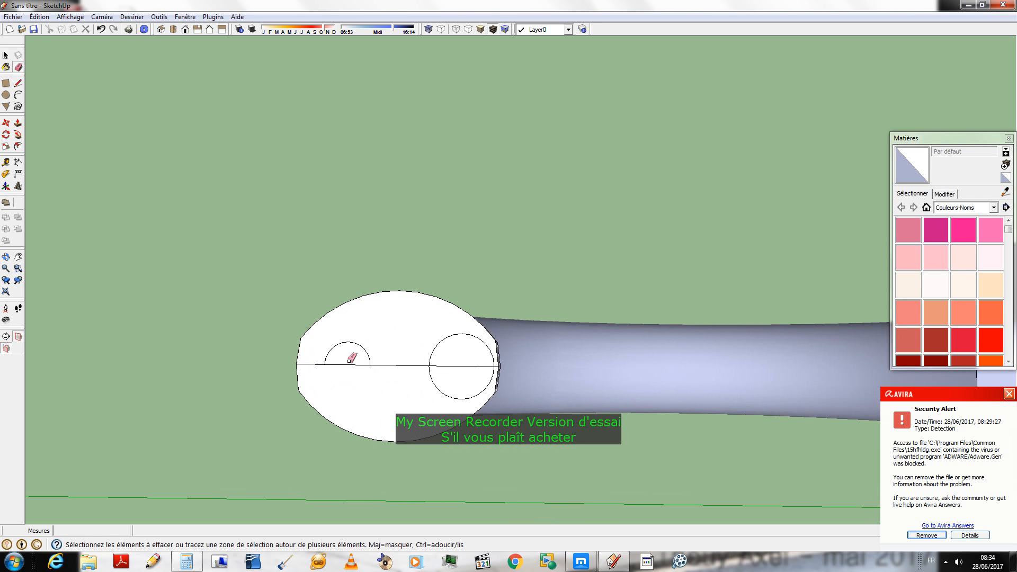
pyautogui.click(359, 346)
# - Draw two circles of about 0.07 m radius along the dividing line, between the large circle and the hand's outer end
pyautogui.click(6, 95)
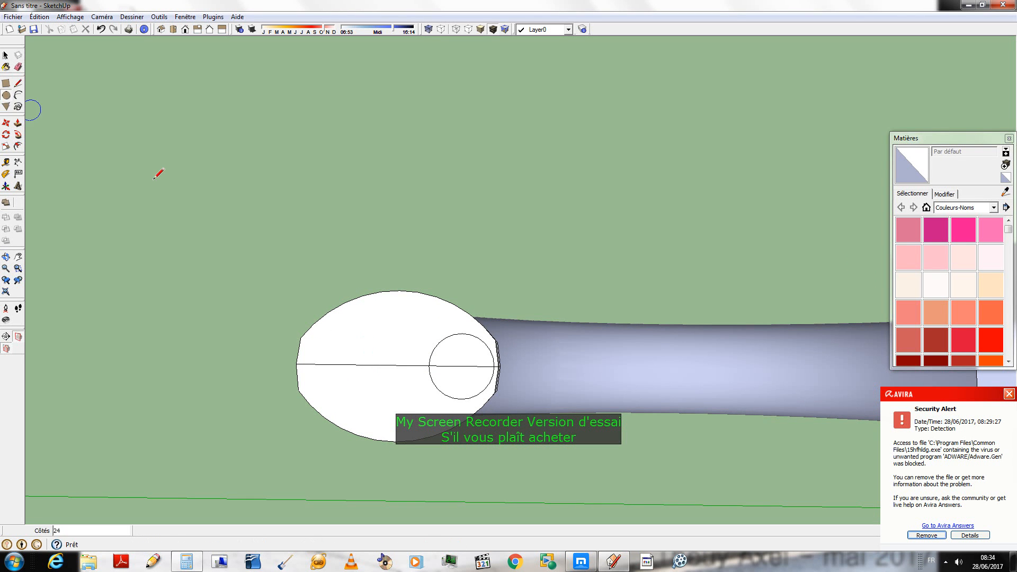
pyautogui.click(398, 365)
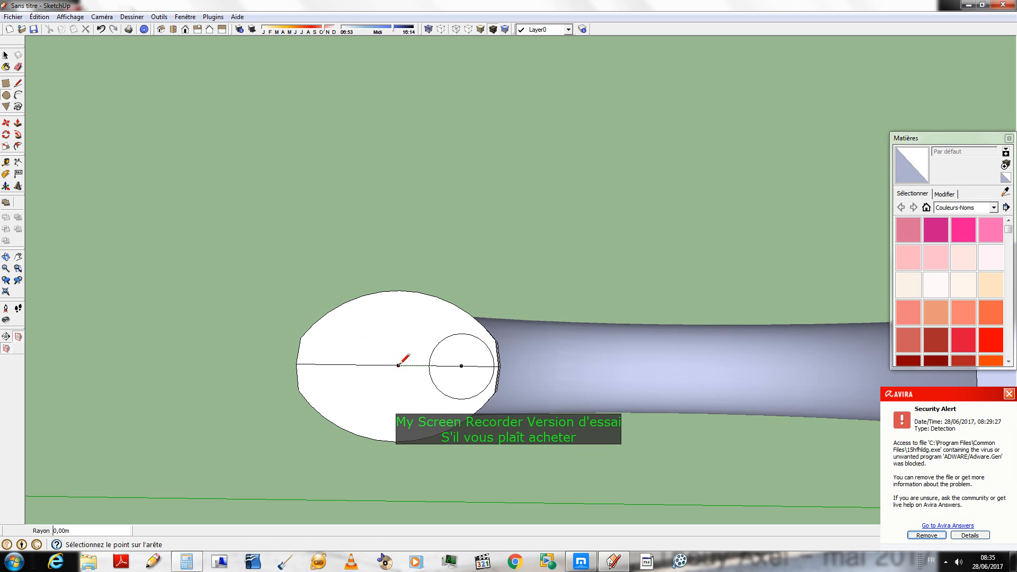
pyautogui.click(402, 343)
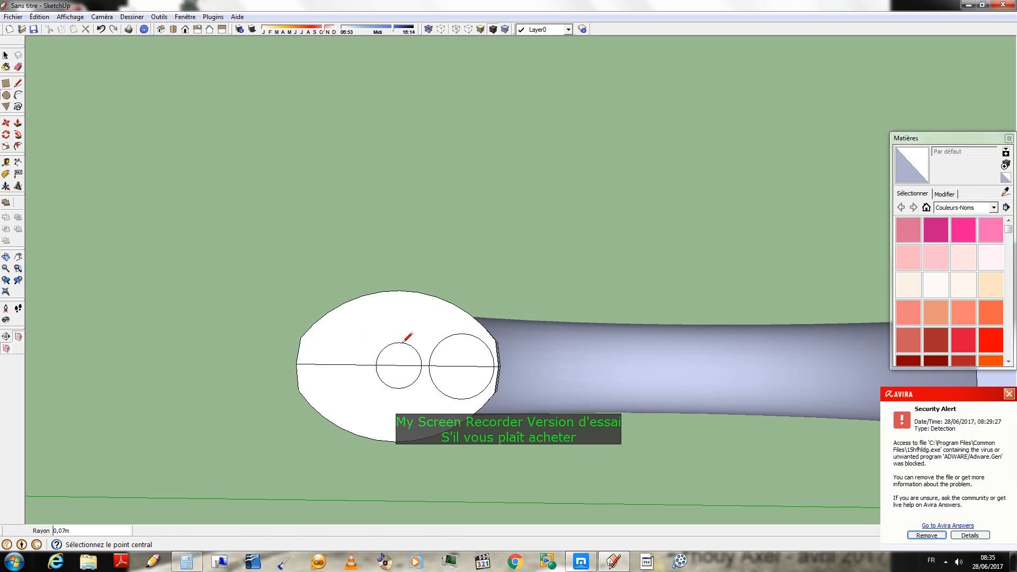
pyautogui.click(346, 365)
pyautogui.click(349, 342)
pyautogui.scroll(4, 472, 374)
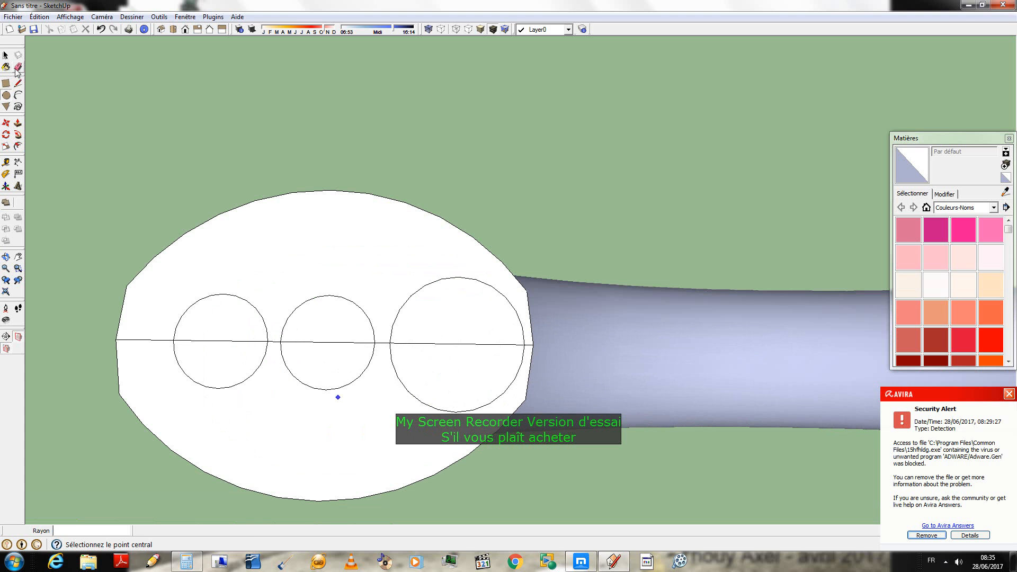
# - Replace the large circle with one centred on the dividing line and reaching the line's end nearest the arm
pyautogui.click(17, 67)
pyautogui.click(447, 277)
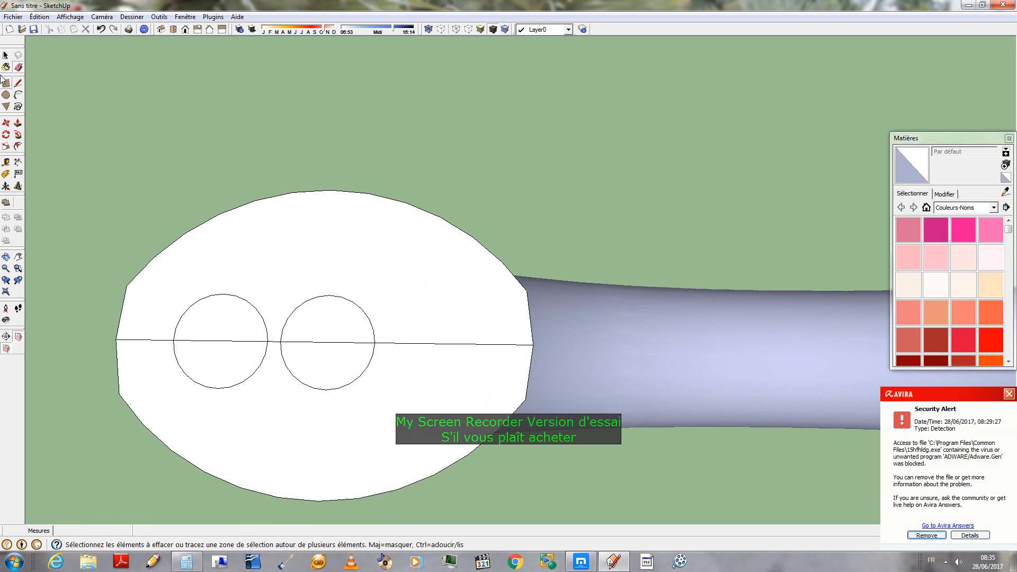
pyautogui.click(6, 97)
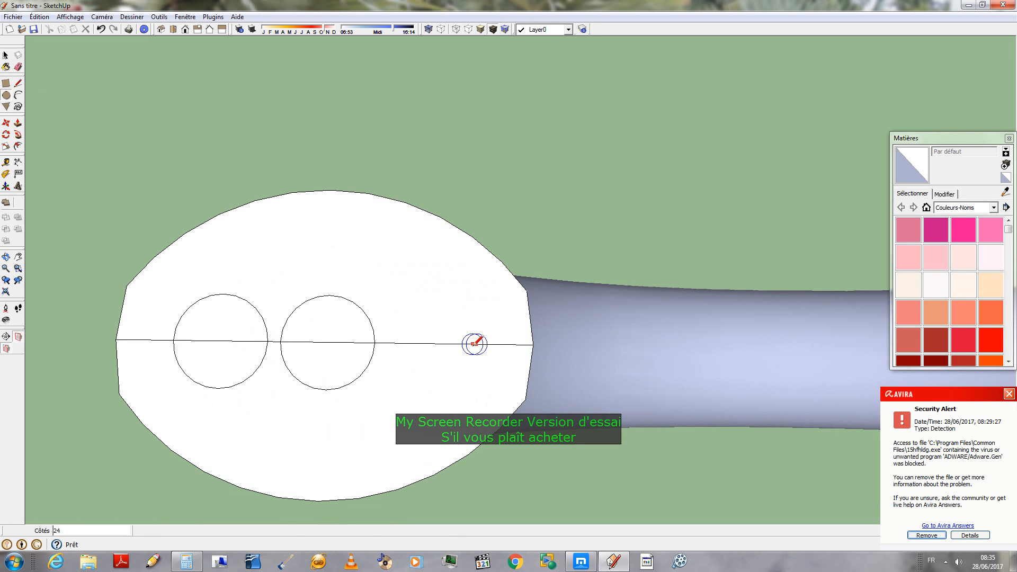
pyautogui.click(475, 344)
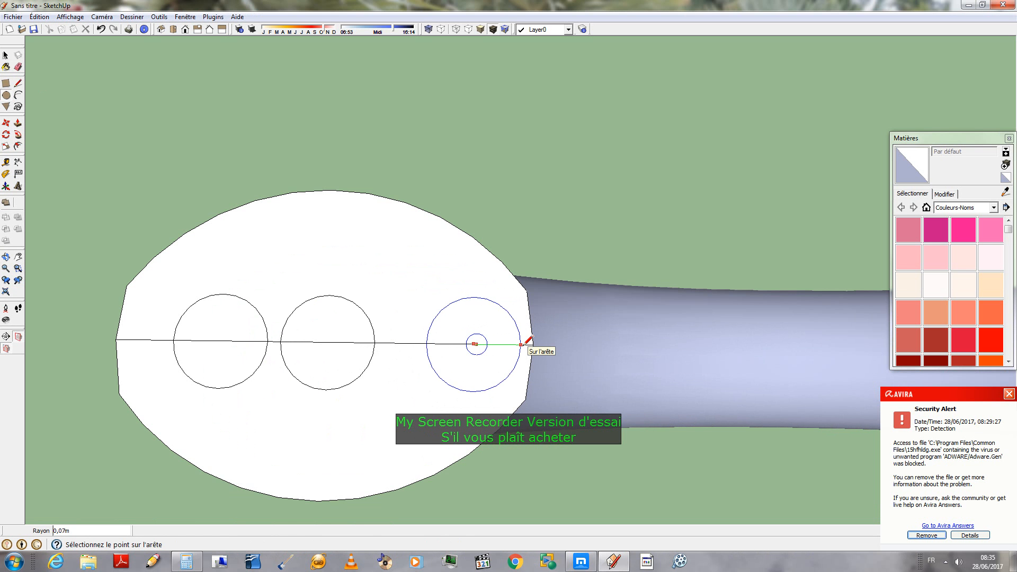
pyautogui.click(528, 344)
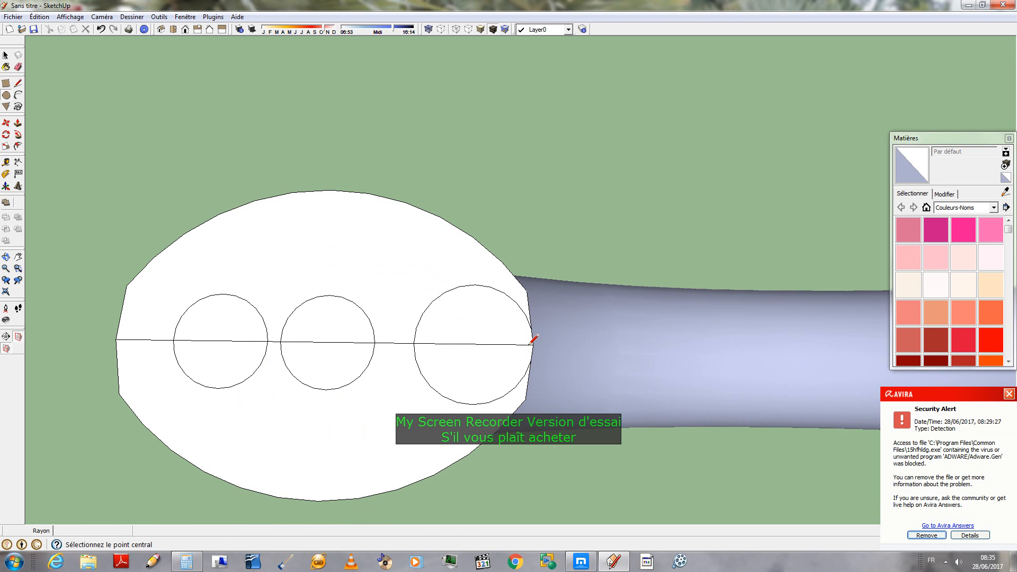
# - Erase the two smaller circles, keeping the large circle and the dividing line
pyautogui.press('e')
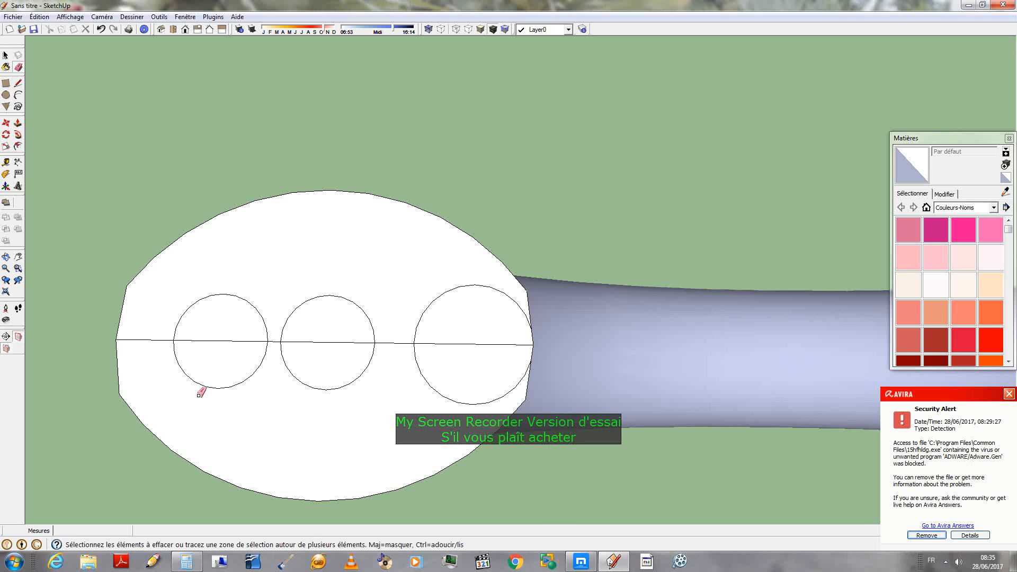
pyautogui.moveTo(245, 301); pyautogui.dragTo(247, 298)
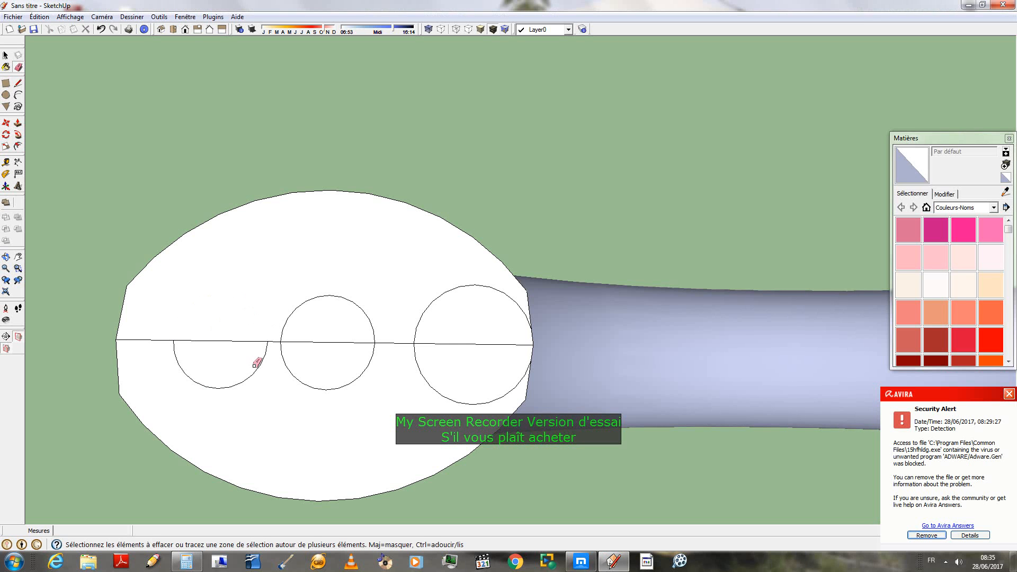
pyautogui.click(256, 369)
pyautogui.click(289, 371)
pyautogui.click(317, 296)
# - Draw two circles of about 0.07 m radius closer to the large circle, and start a third at the dividing line's outer end
pyautogui.click(6, 97)
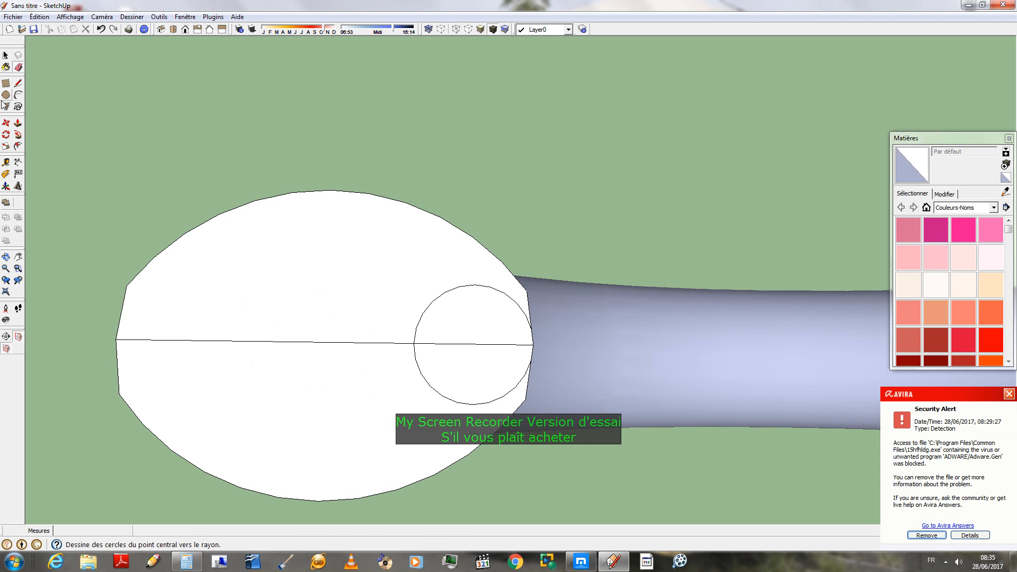
pyautogui.click(347, 343)
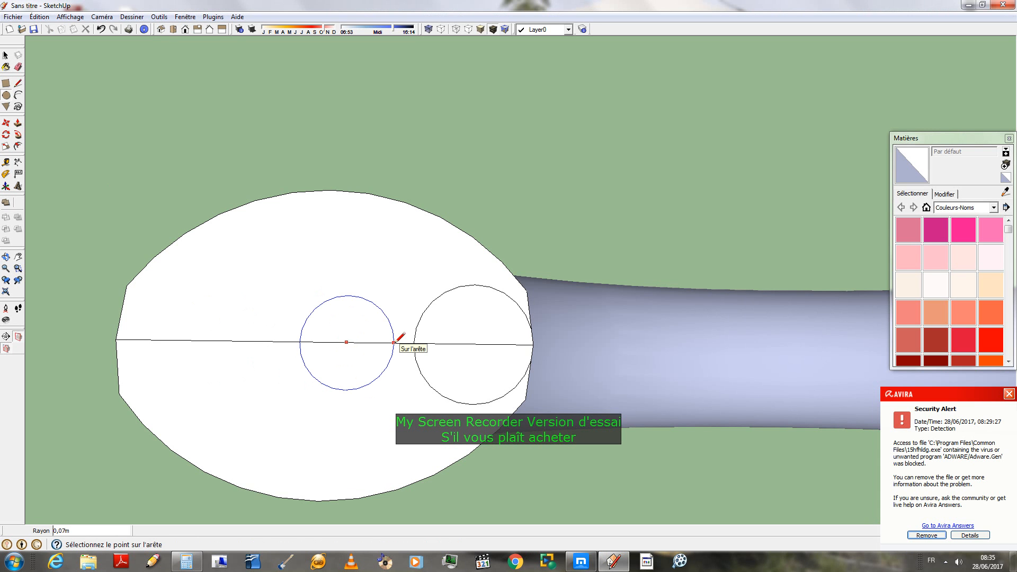
pyautogui.click(394, 343)
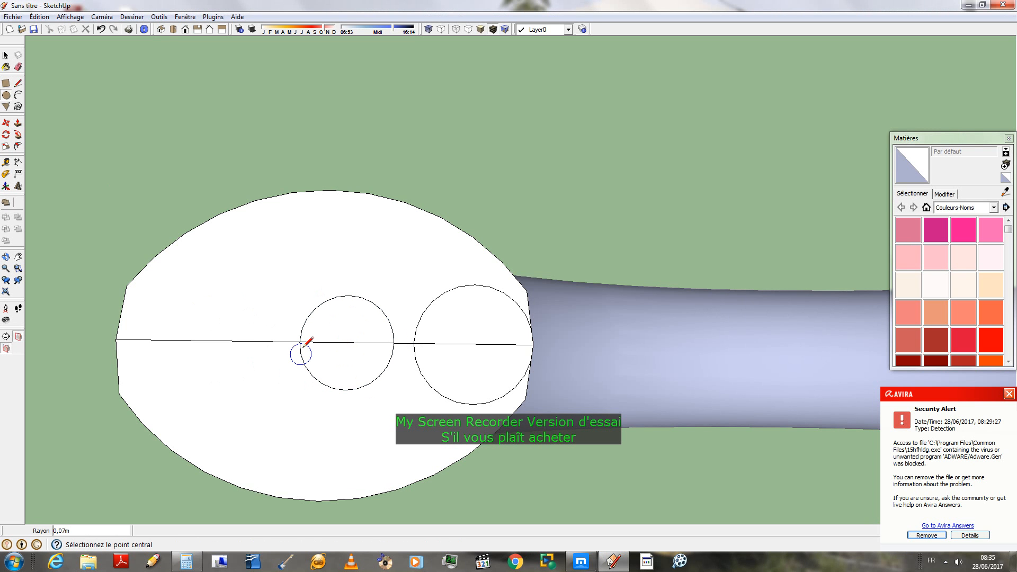
pyautogui.click(236, 341)
pyautogui.click(283, 341)
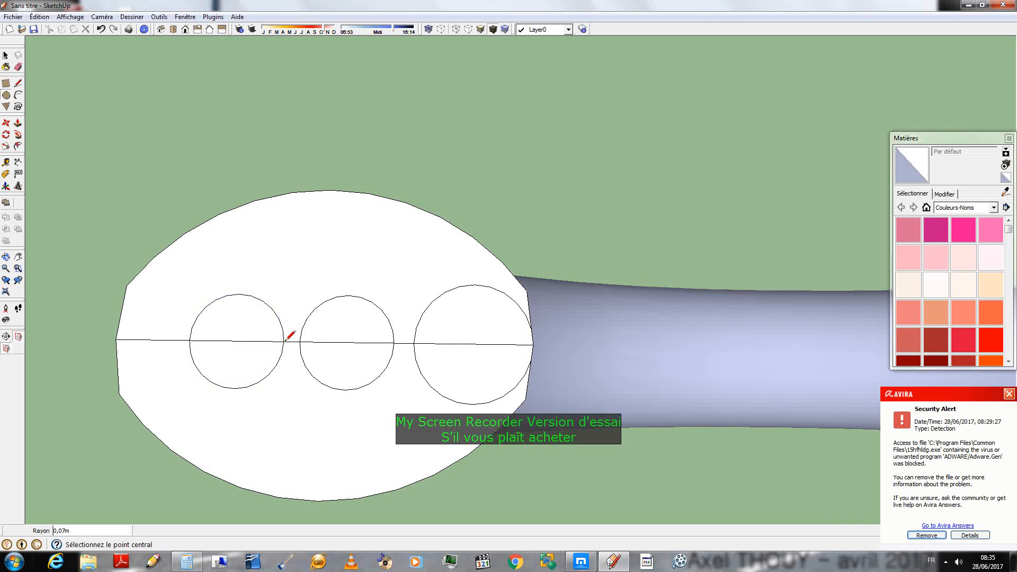
pyautogui.click(152, 340)
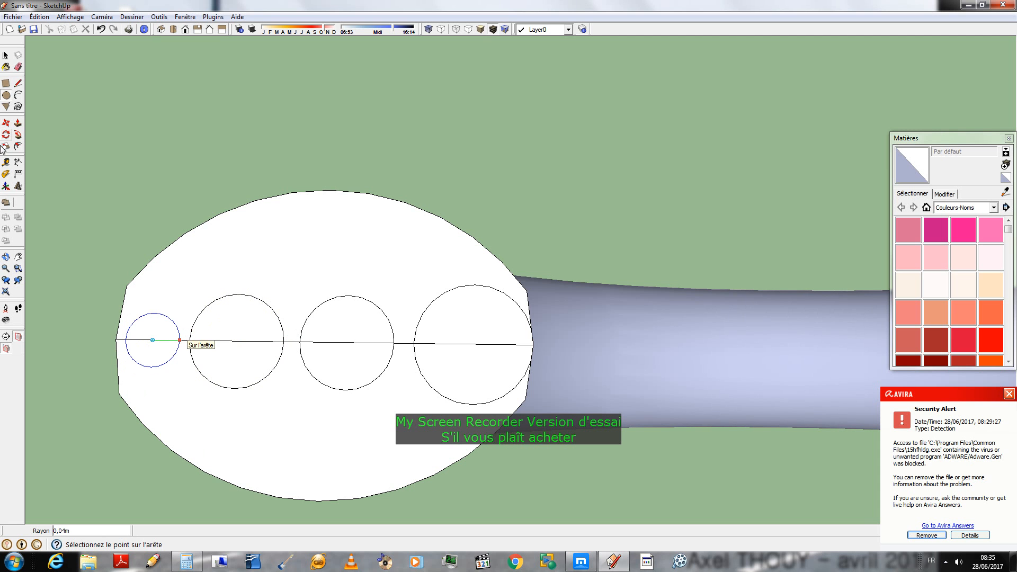
# - Abandon the third circle and erase the two small circles from the dividing line
pyautogui.click(17, 66)
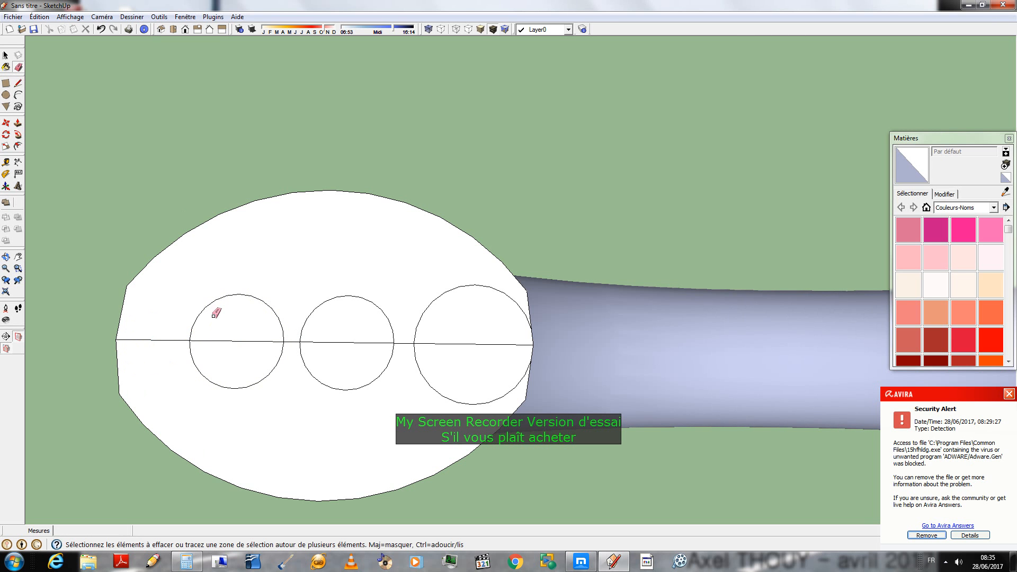
pyautogui.click(262, 381)
pyautogui.click(281, 318)
pyautogui.click(330, 299)
pyautogui.click(374, 380)
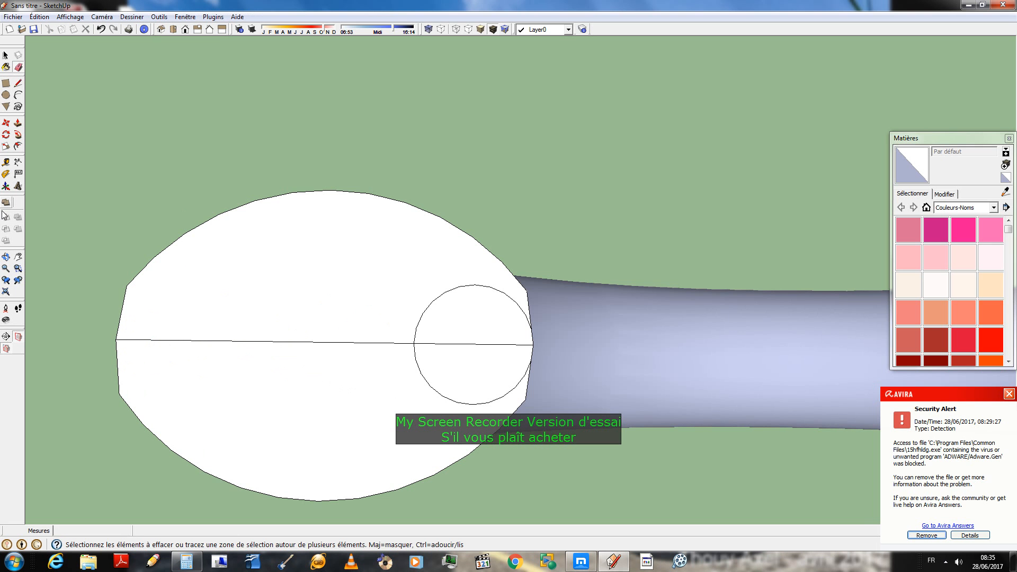
# - Draw three circles along the dividing line beside the large one, the nearest about 0.06 m in radius and the middle one about 0.07 m
pyautogui.click(6, 96)
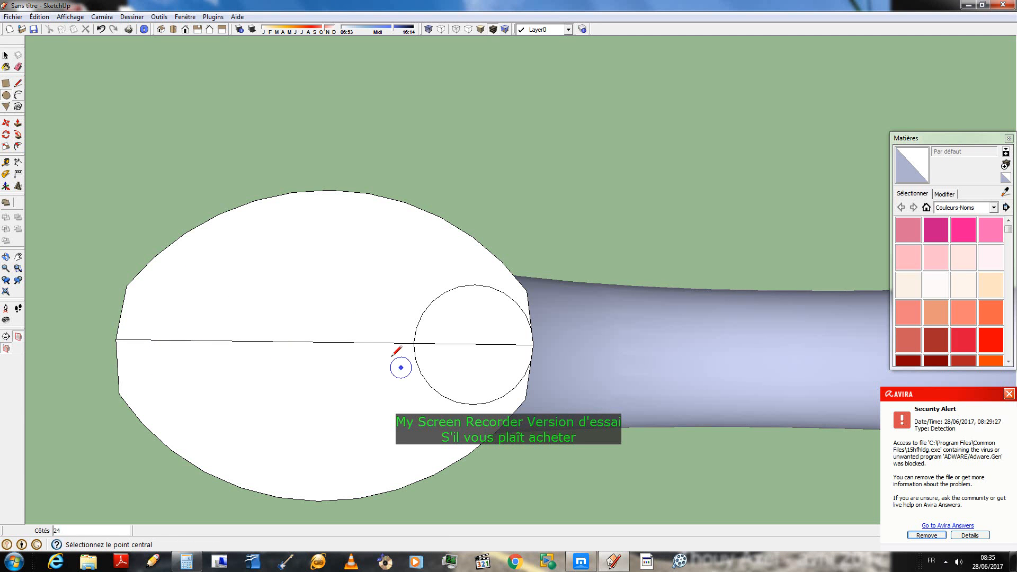
pyautogui.click(356, 343)
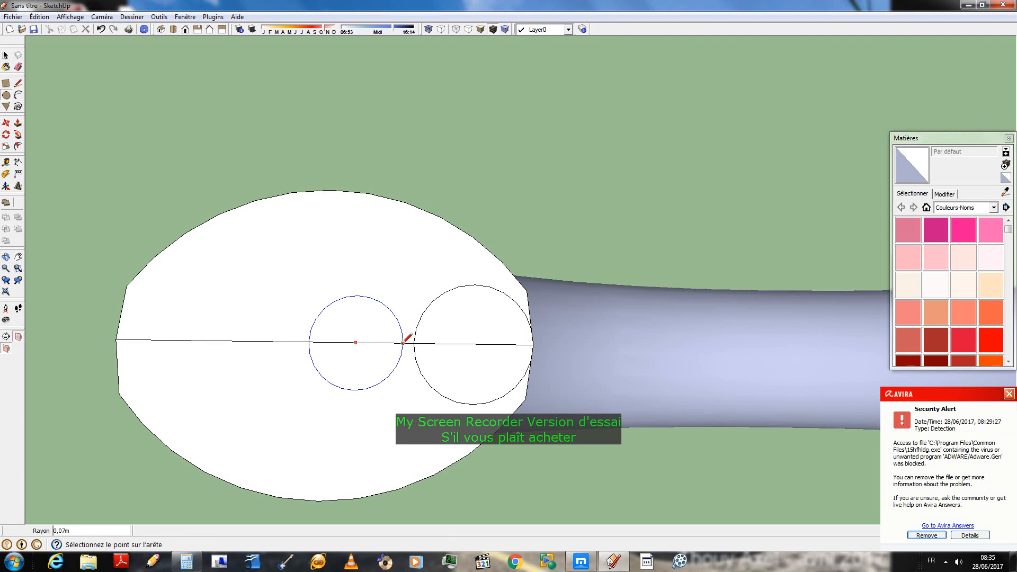
pyautogui.click(396, 343)
pyautogui.click(252, 341)
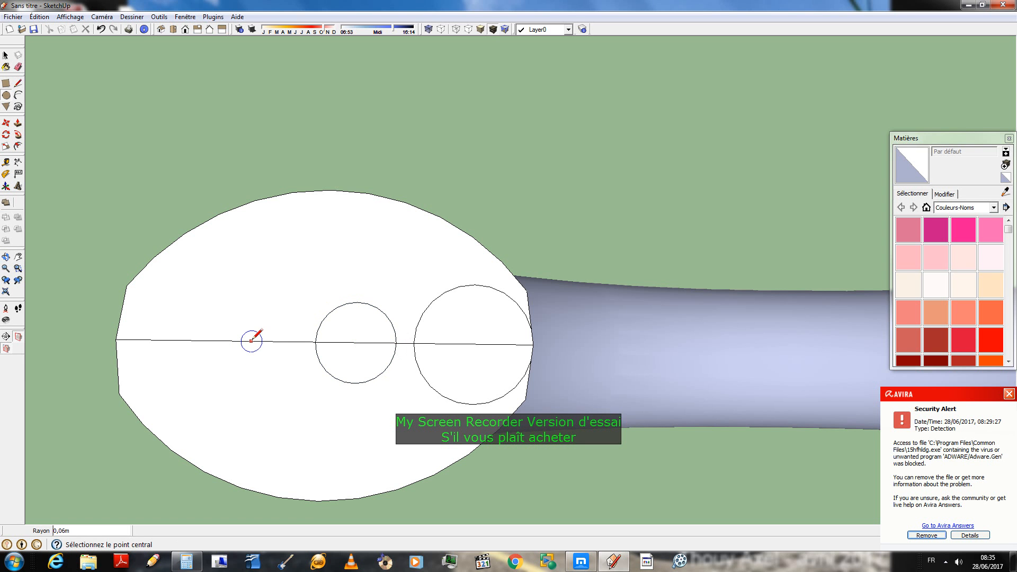
pyautogui.click(299, 341)
pyautogui.click(160, 340)
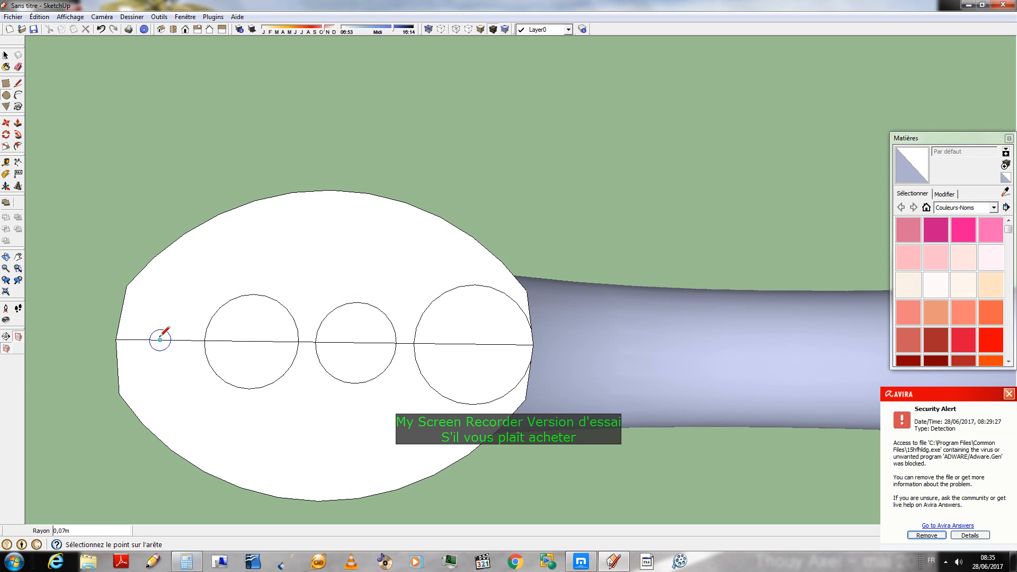
pyautogui.click(203, 339)
# - Erase the middle one of the three small finger circles and redraw it on the dividing line to match its two neighbours in size
pyautogui.scroll(-1, 287, 306)
pyautogui.scroll(-3, 287, 308)
pyautogui.moveTo(297, 351); pyautogui.dragTo(306, 434, button='middle')
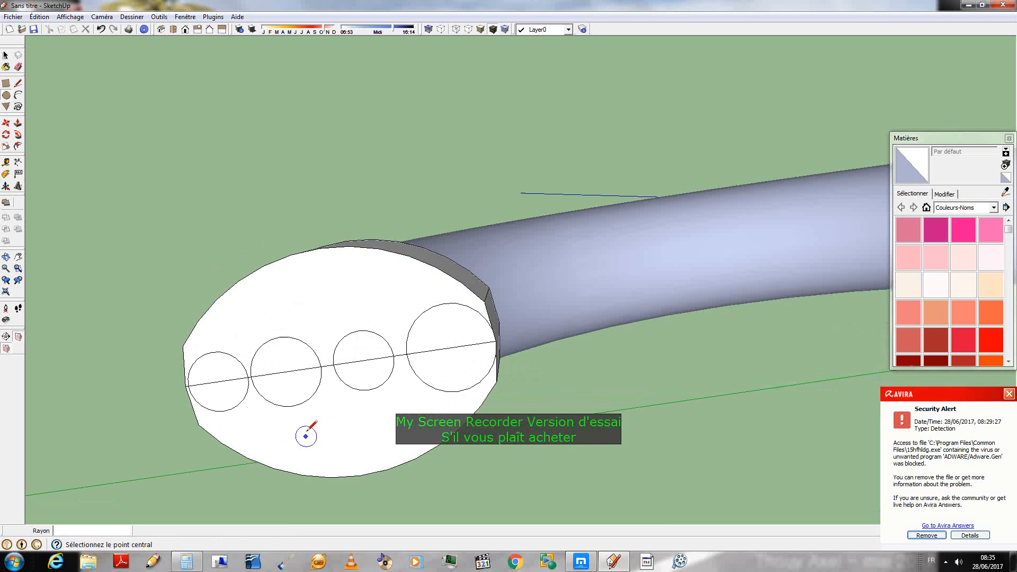
pyautogui.scroll(1, 306, 433)
pyautogui.scroll(3, 245, 379)
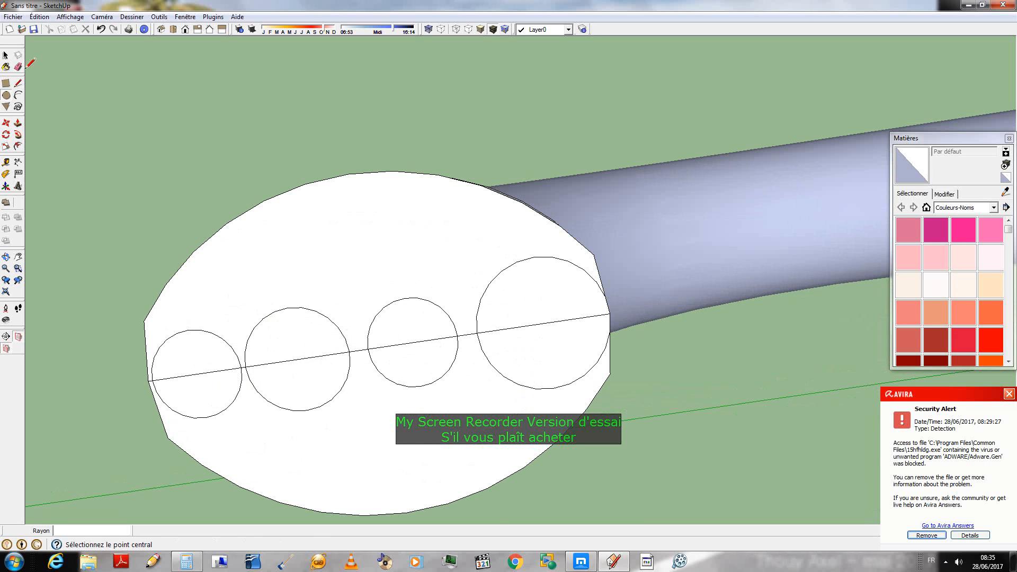
pyautogui.click(18, 66)
pyautogui.click(321, 398)
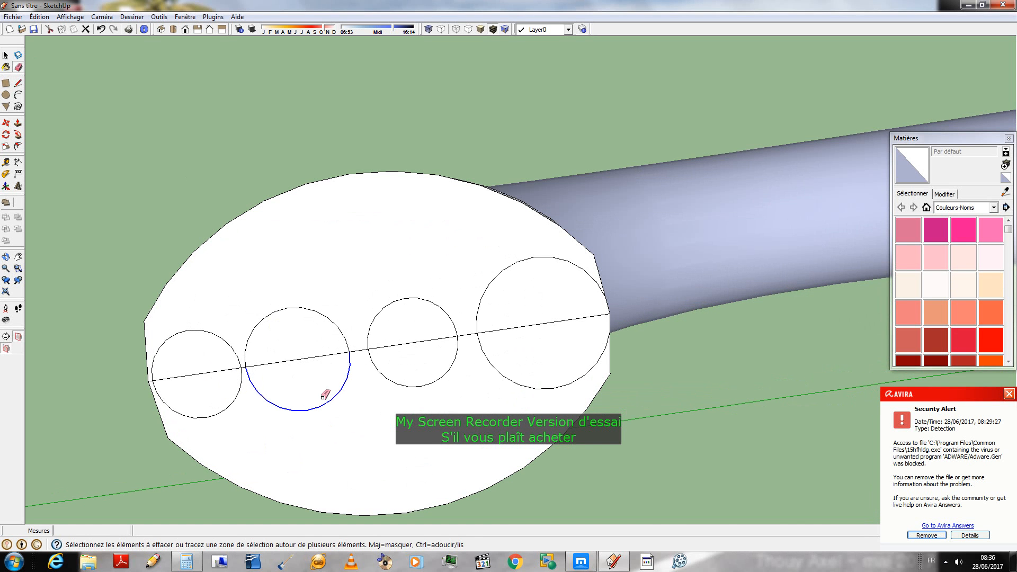
pyautogui.click(7, 95)
pyautogui.click(304, 354)
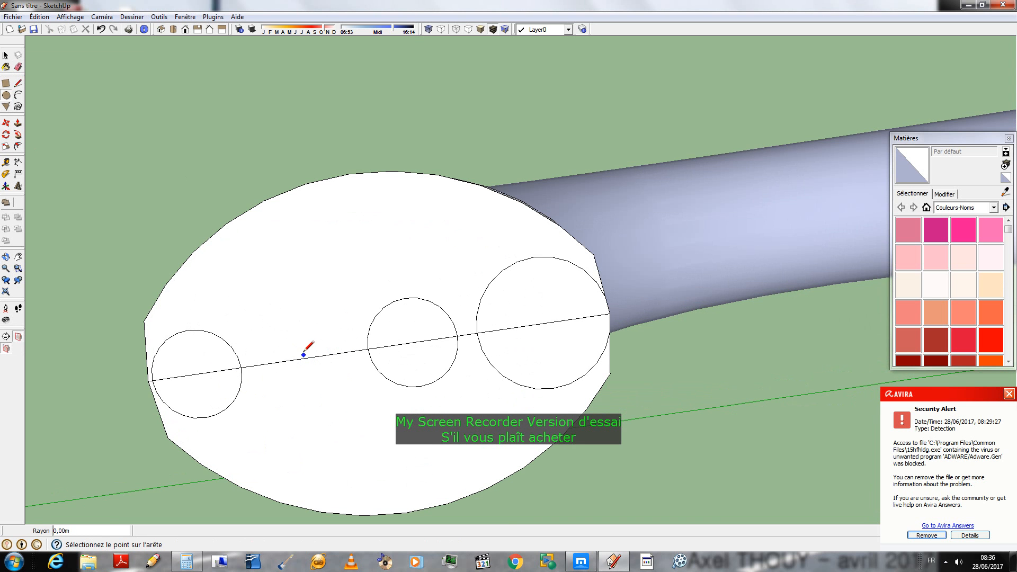
pyautogui.click(7, 84)
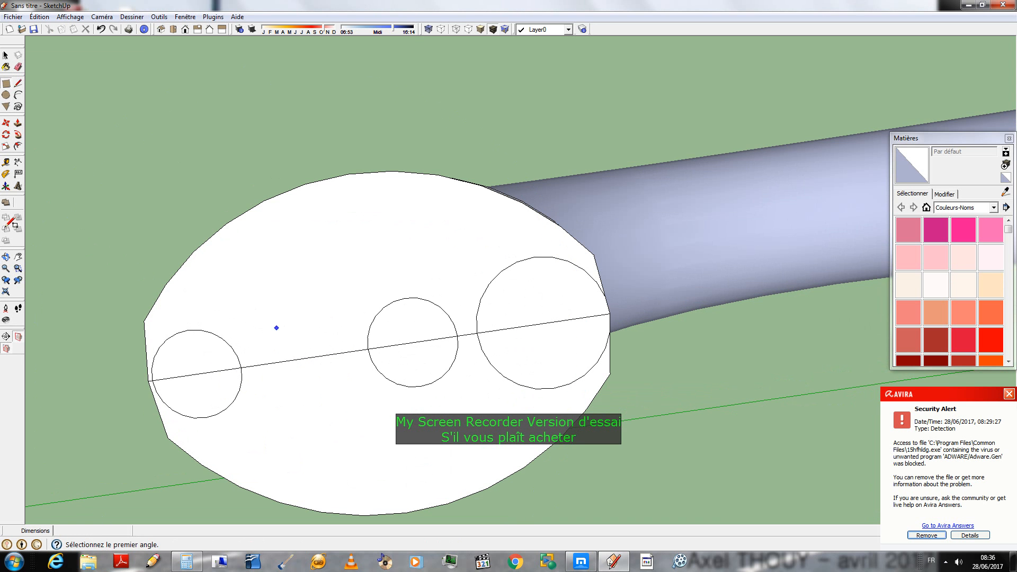
pyautogui.click(7, 95)
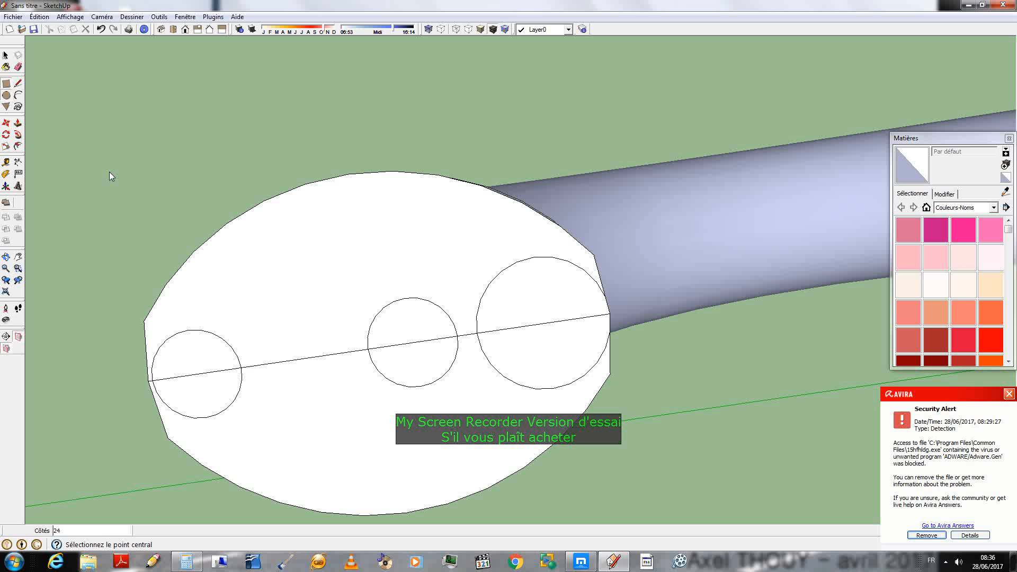
pyautogui.click(304, 358)
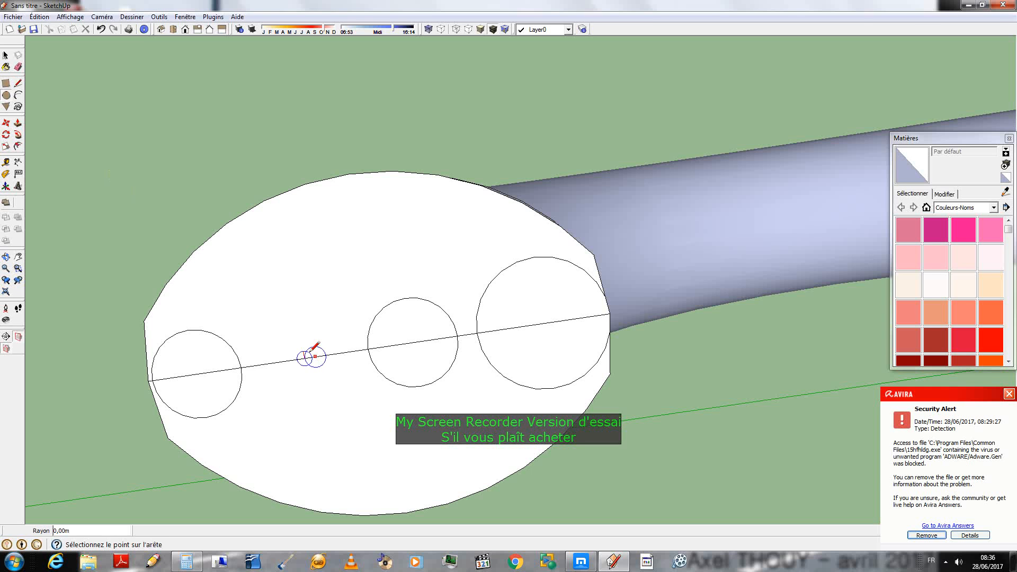
pyautogui.click(302, 317)
# - Erase the dividing line inside and between the four finger circles, including the short remnant at the hand's outer end
pyautogui.scroll(-6, 681, 231)
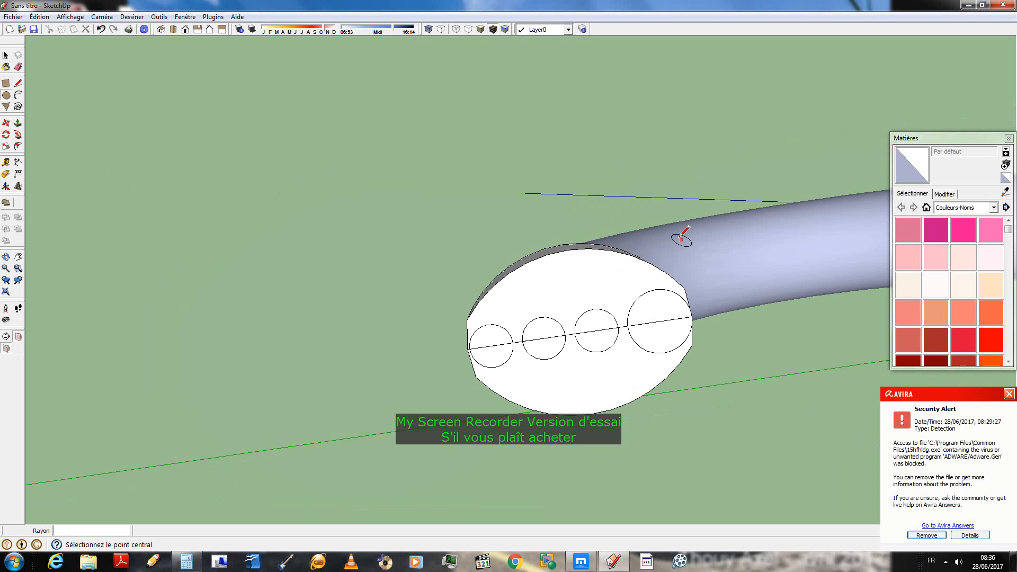
pyautogui.scroll(3, 642, 396)
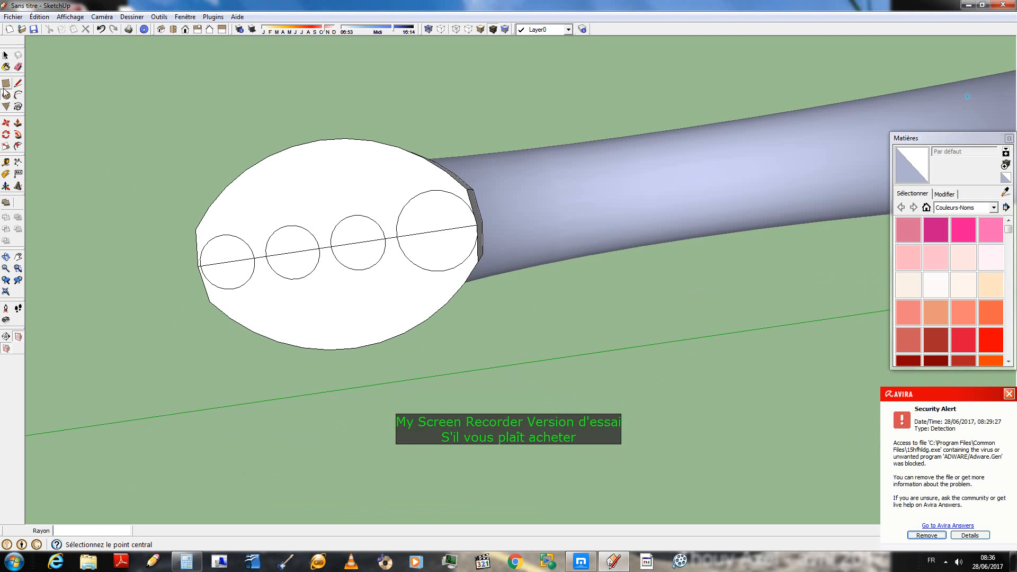
pyautogui.click(18, 67)
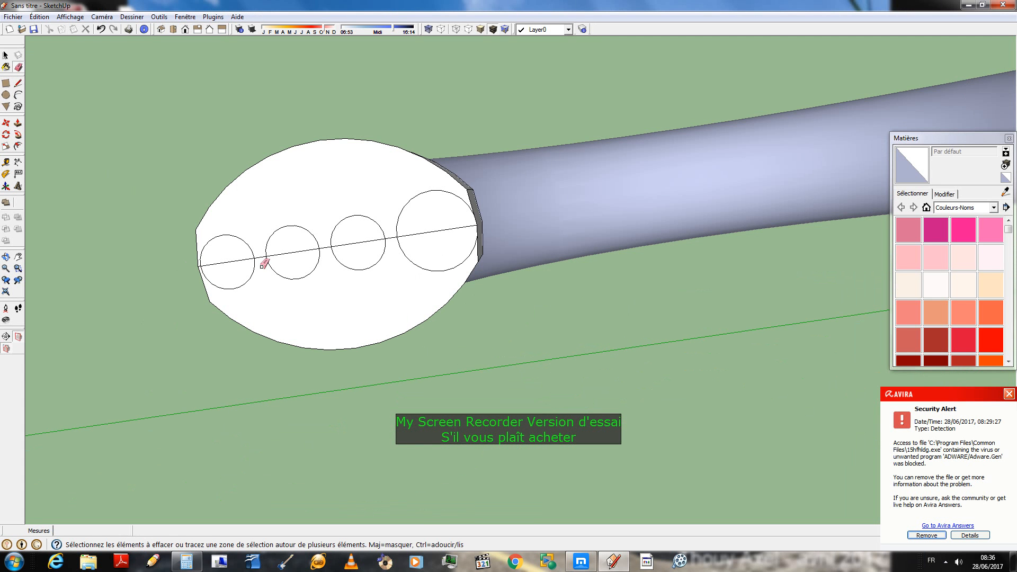
pyautogui.moveTo(233, 259); pyautogui.dragTo(402, 232)
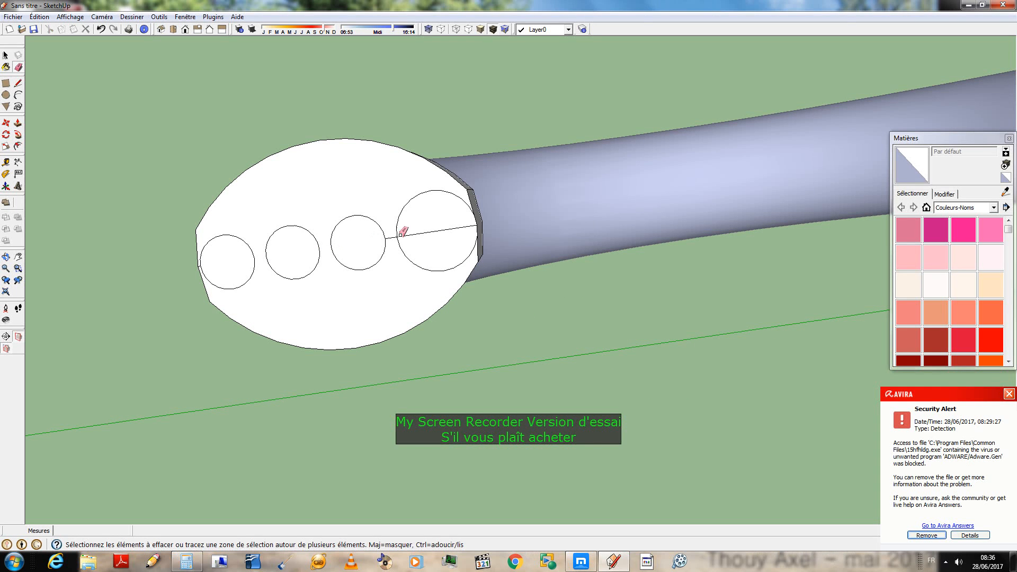
pyautogui.click(434, 230)
pyautogui.scroll(4, 96, 270)
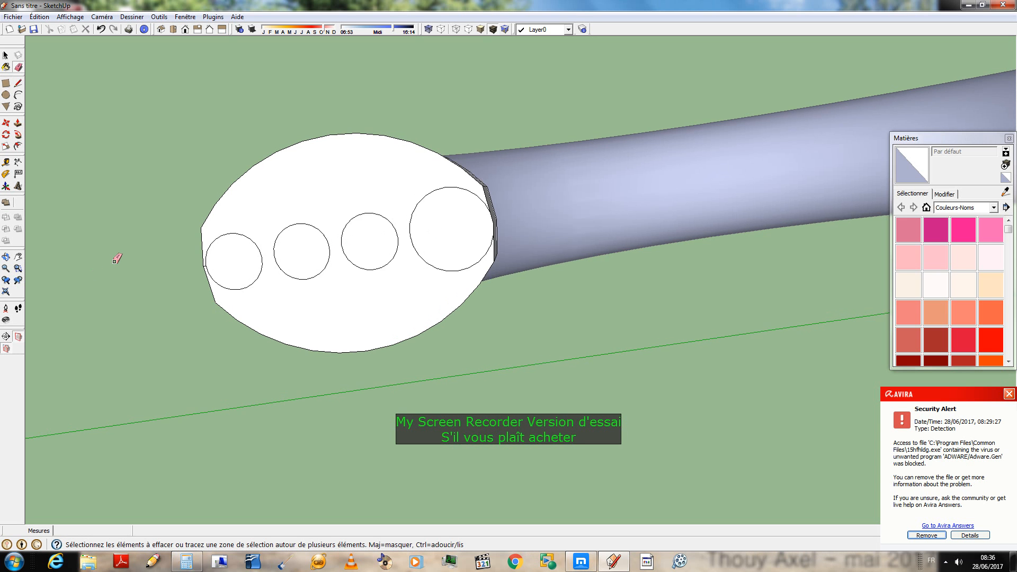
pyautogui.scroll(4, 191, 253)
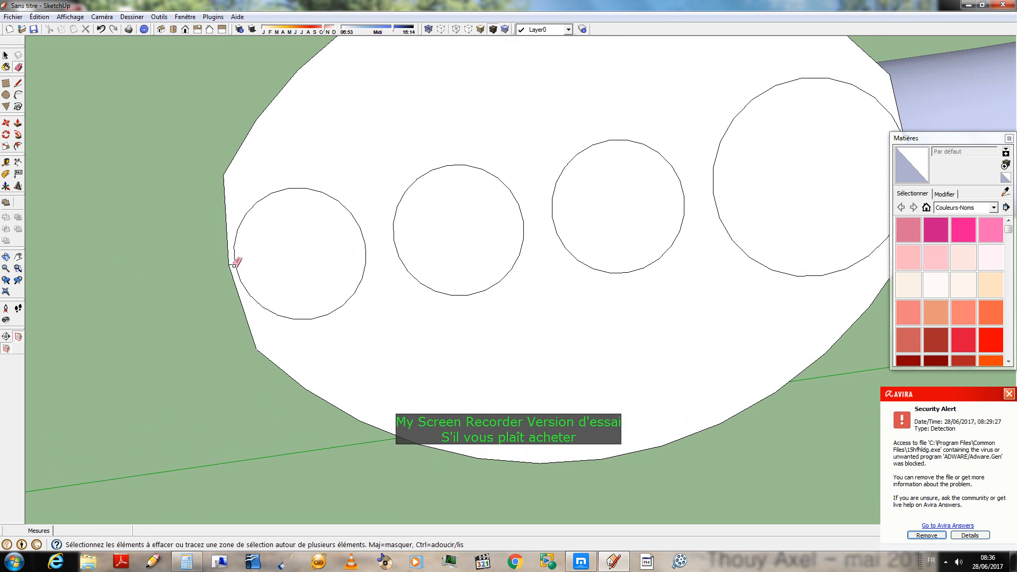
pyautogui.moveTo(152, 297)
pyautogui.mouseDown(button='middle')
pyautogui.moveTo(191, 276)
pyautogui.moveTo(243, 205)
pyautogui.mouseUp(button='middle')
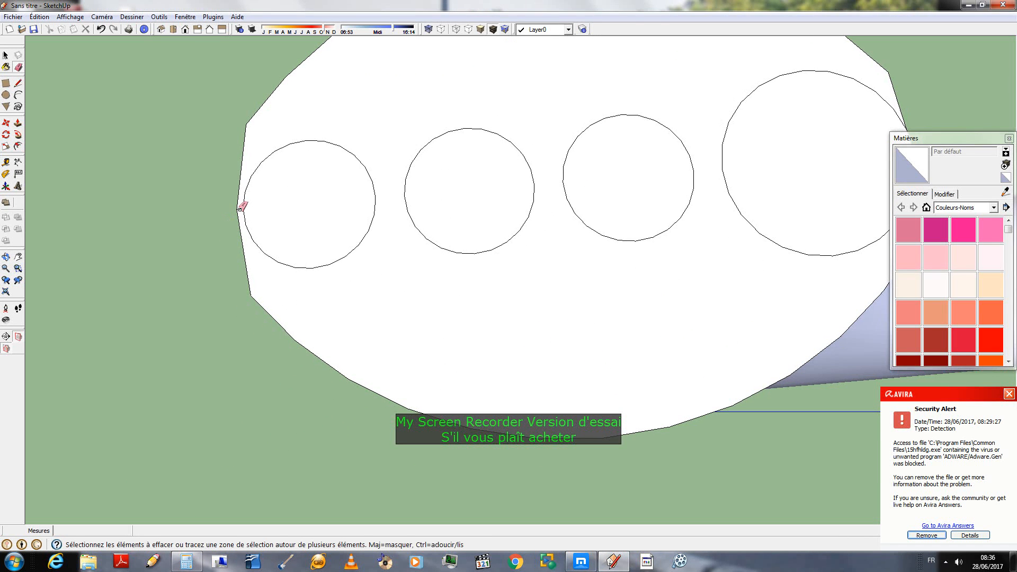
pyautogui.scroll(-2, 240, 209)
pyautogui.scroll(-2, 472, 220)
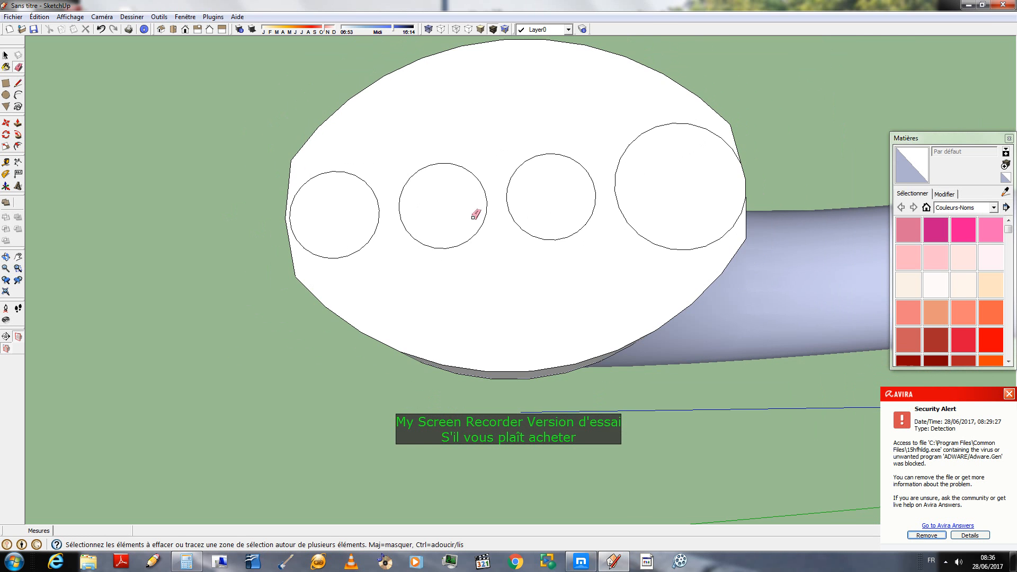
pyautogui.moveTo(472, 220)
pyautogui.mouseDown(button='middle')
pyautogui.moveTo(511, 267)
pyautogui.moveTo(616, 305)
pyautogui.mouseUp(button='middle')
pyautogui.scroll(-6, 129, 132)
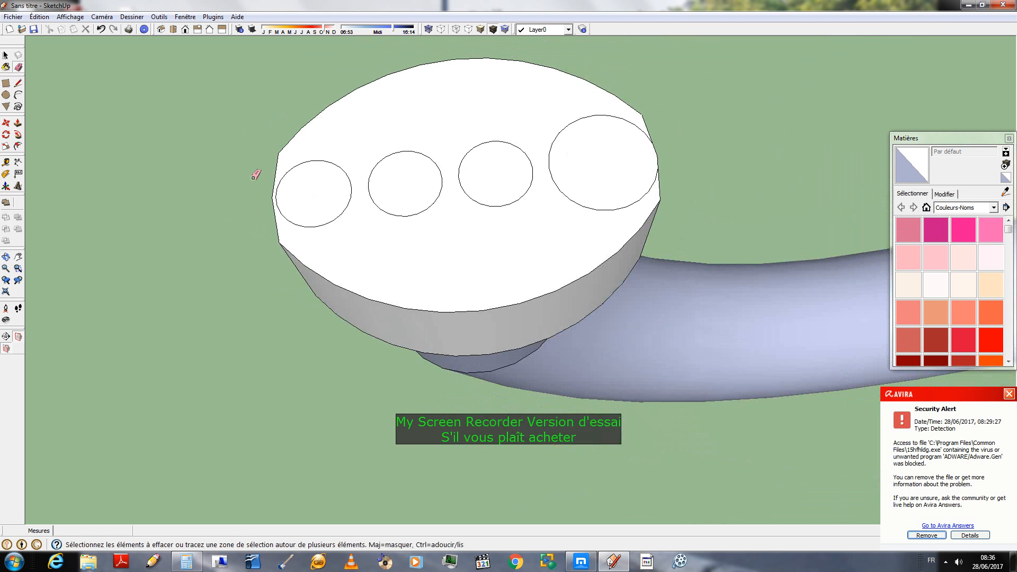
pyautogui.scroll(-4, 353, 202)
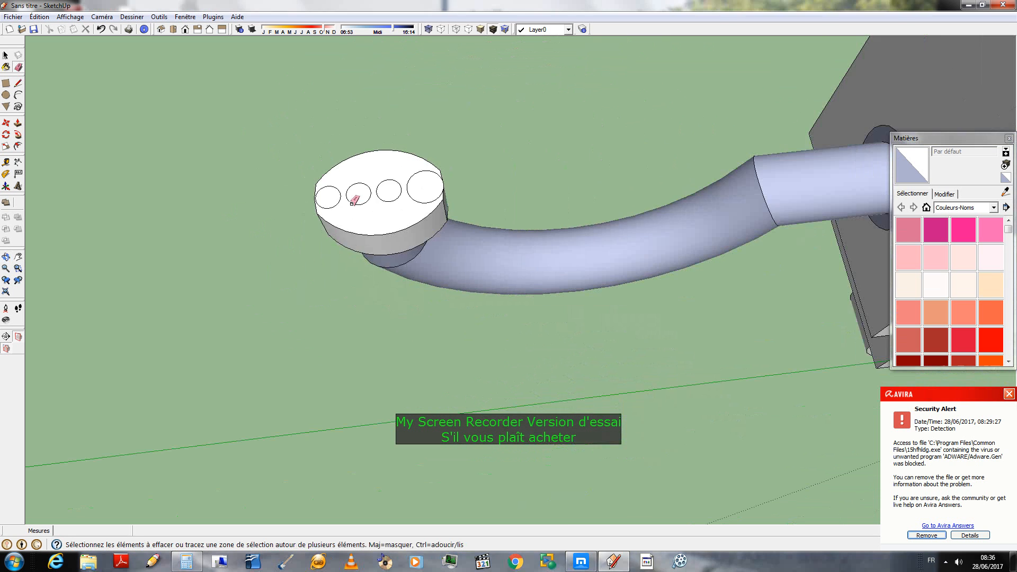
# - Copy the ring-shaped underside face of the left hand disc about 8.71 m along the green axis onto the end of the right arm
pyautogui.scroll(-4, 317, 374)
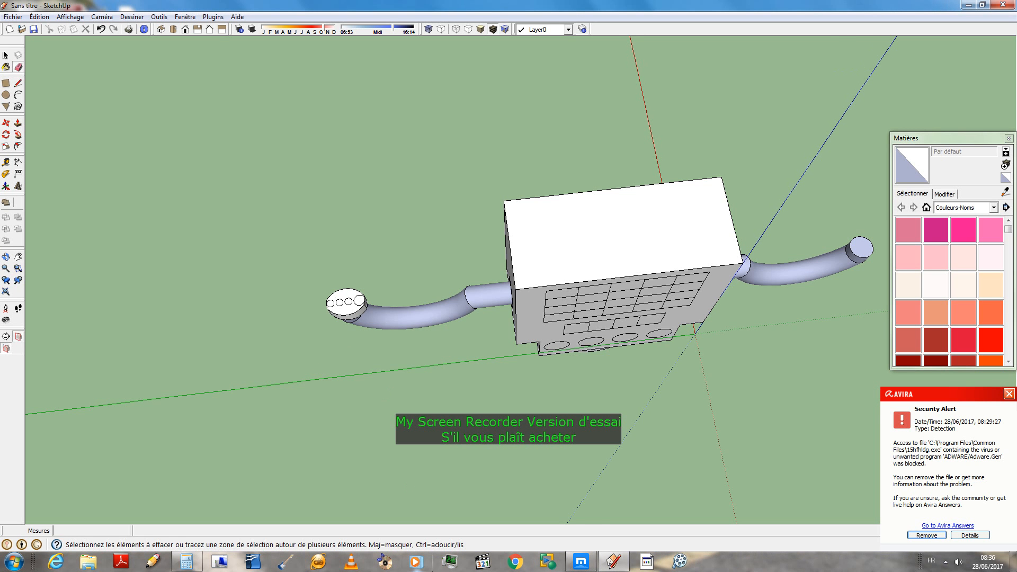
pyautogui.moveTo(366, 404)
pyautogui.mouseDown(button='middle')
pyautogui.moveTo(406, 379)
pyautogui.moveTo(291, 415)
pyautogui.moveTo(329, 322)
pyautogui.moveTo(347, 231)
pyautogui.moveTo(152, 161)
pyautogui.moveTo(182, 62)
pyautogui.mouseUp(button='middle')
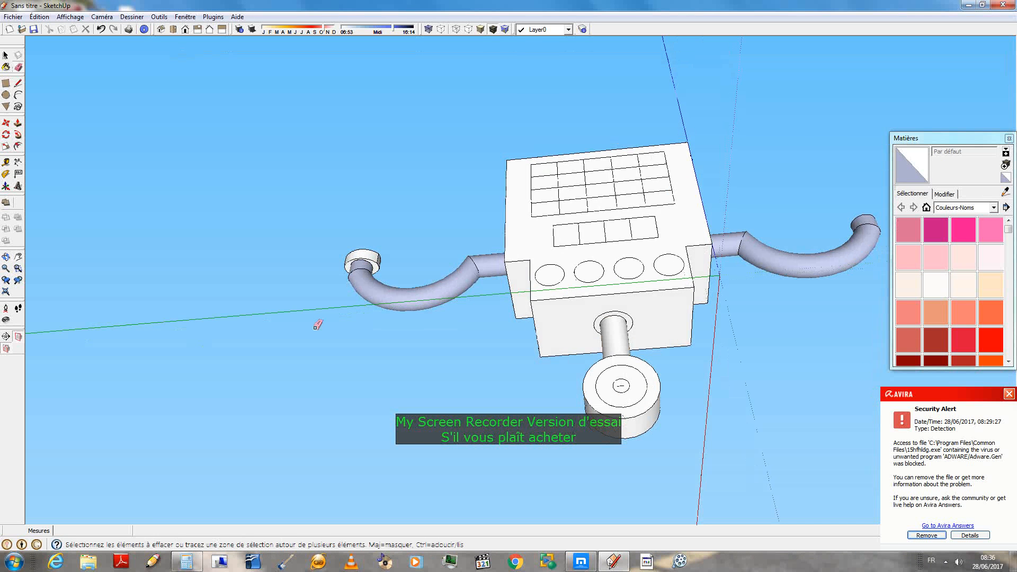
pyautogui.moveTo(337, 252); pyautogui.dragTo(369, 223, button='middle')
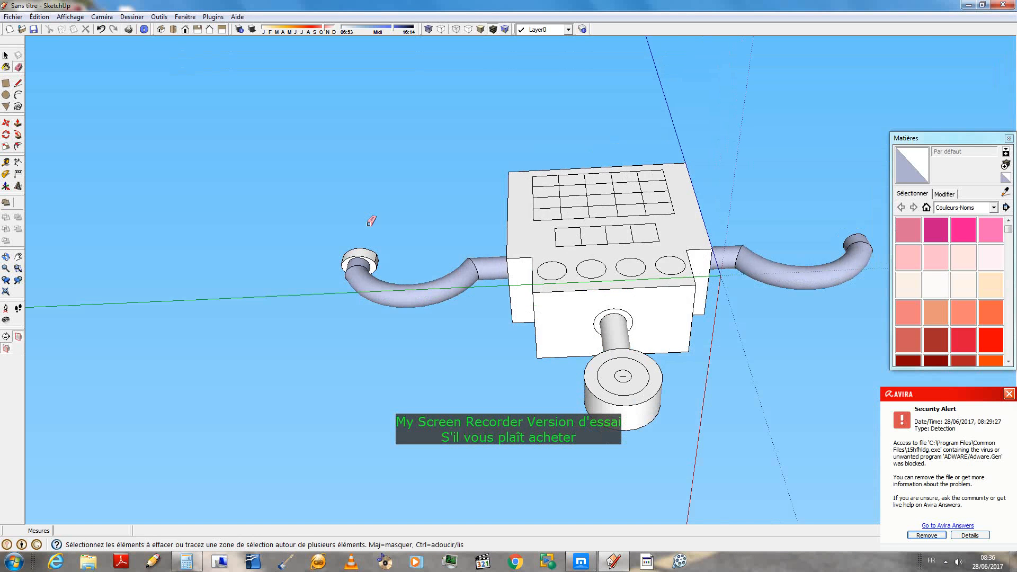
pyautogui.scroll(3, 371, 221)
pyautogui.press('space')
pyautogui.click(379, 274)
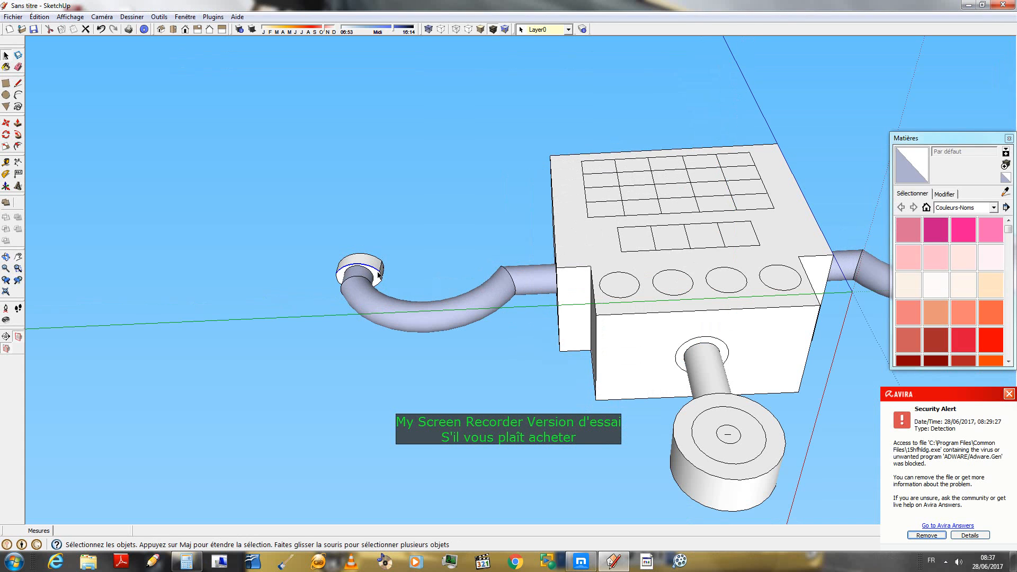
pyautogui.click(379, 278)
pyautogui.press('m')
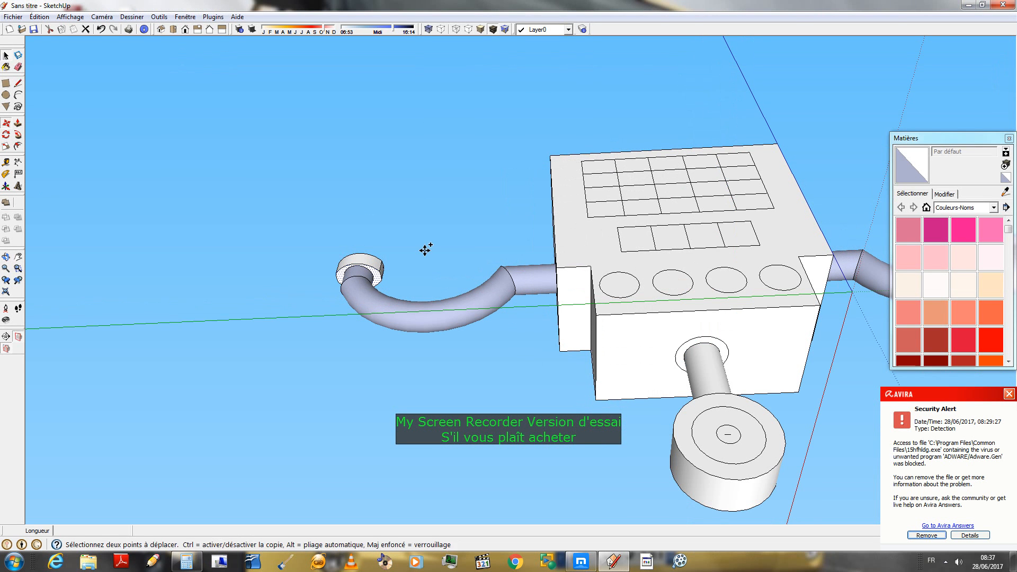
pyautogui.scroll(5, 347, 268)
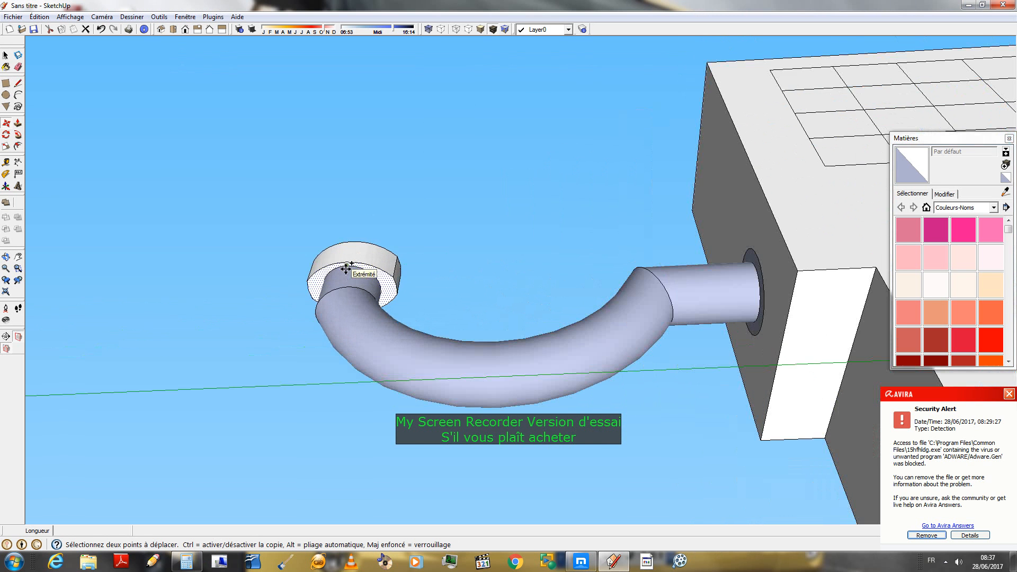
pyautogui.scroll(2, 346, 267)
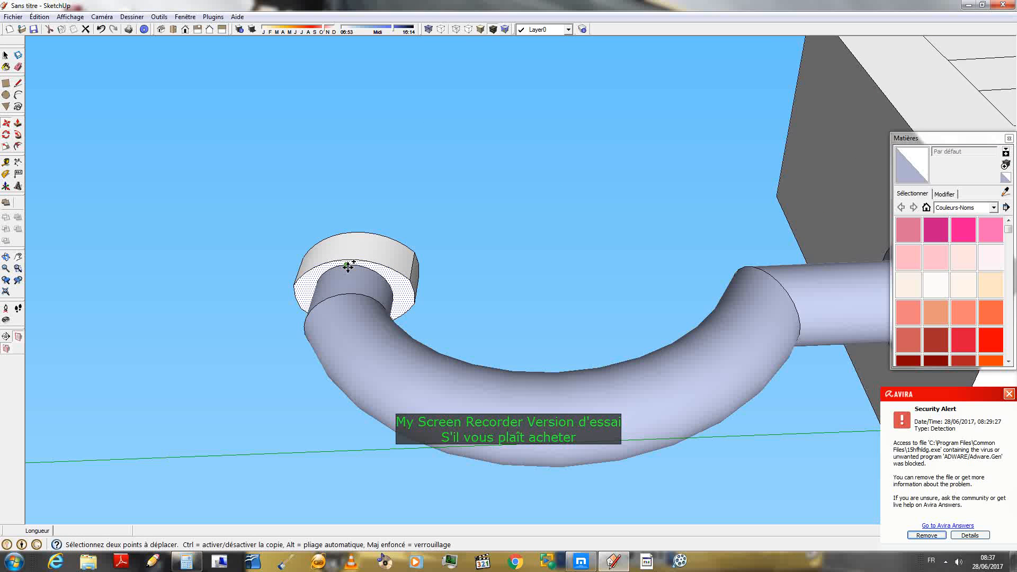
pyautogui.click(347, 267)
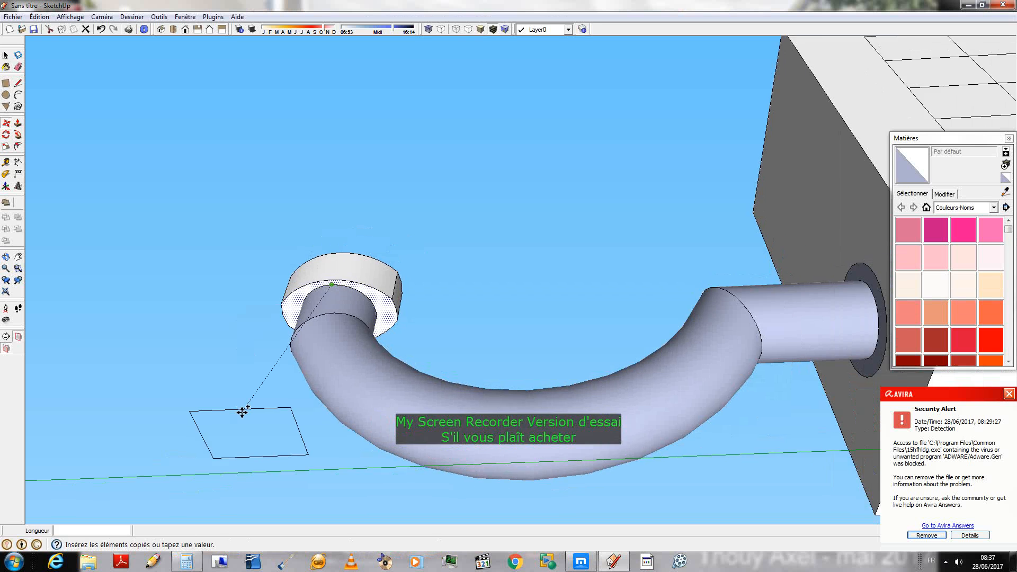
pyautogui.scroll(-5, 242, 412)
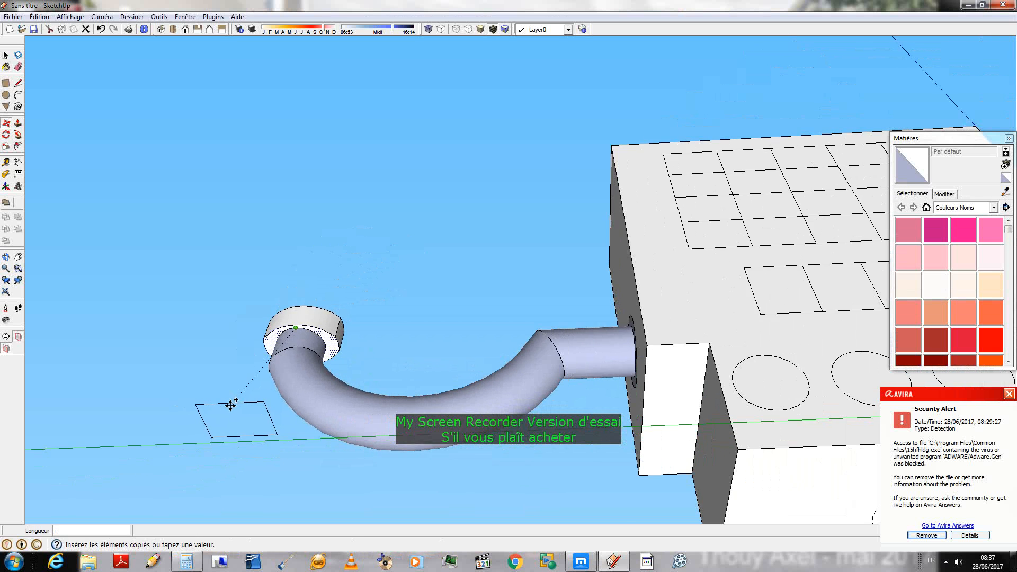
pyautogui.scroll(-4, 231, 408)
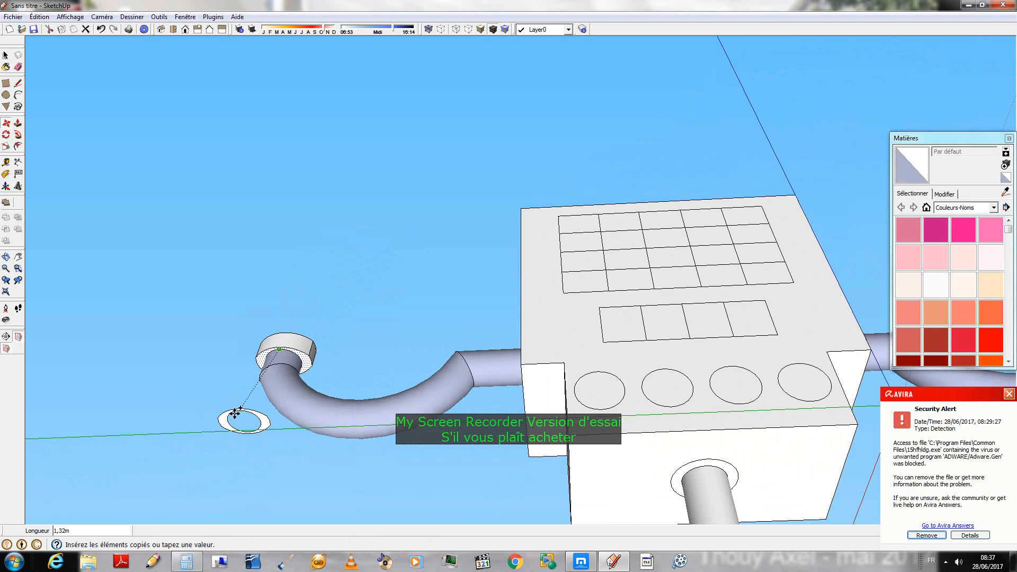
pyautogui.moveTo(235, 413); pyautogui.dragTo(288, 329, button='middle')
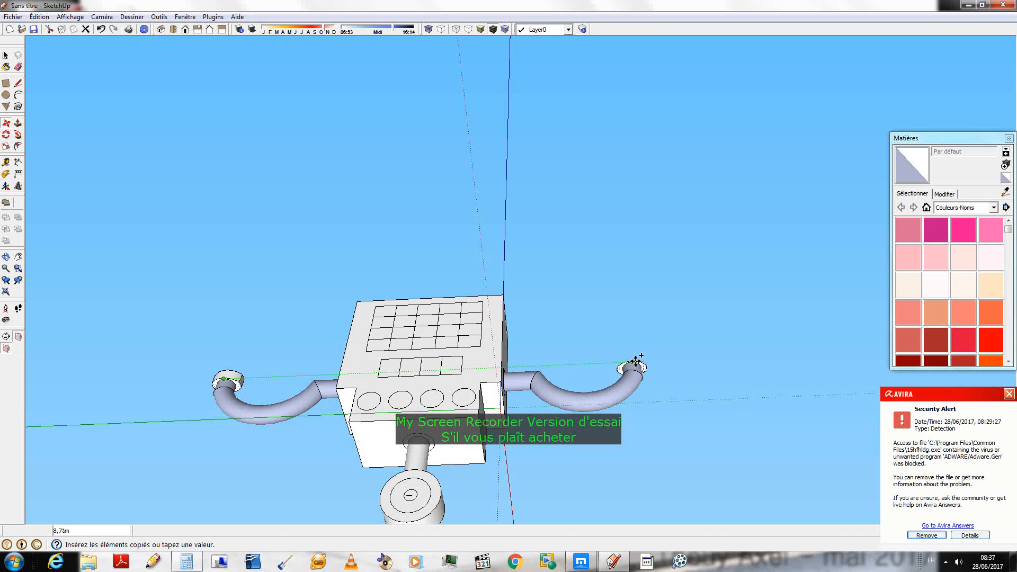
pyautogui.scroll(6, 636, 362)
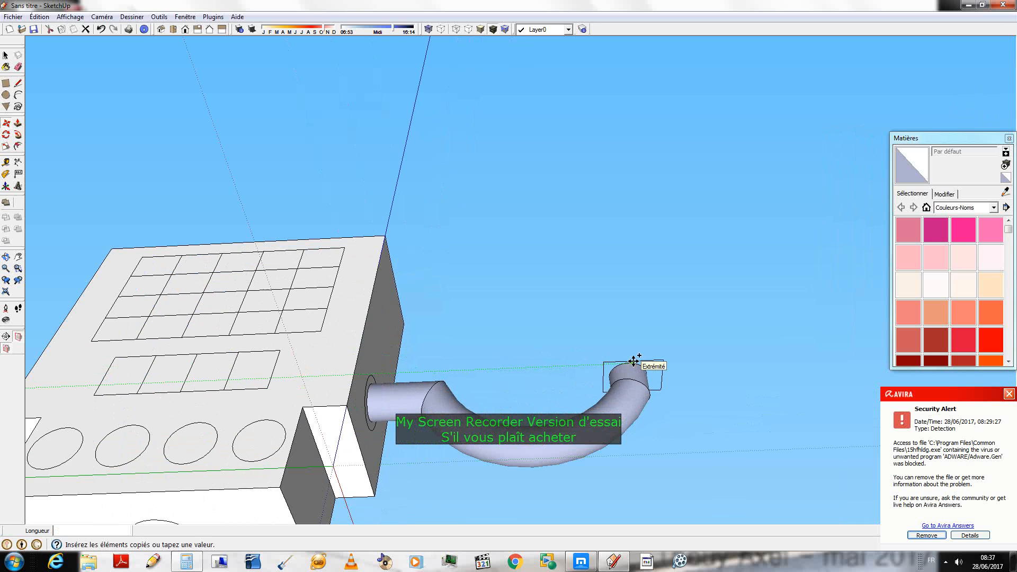
pyautogui.scroll(3, 634, 361)
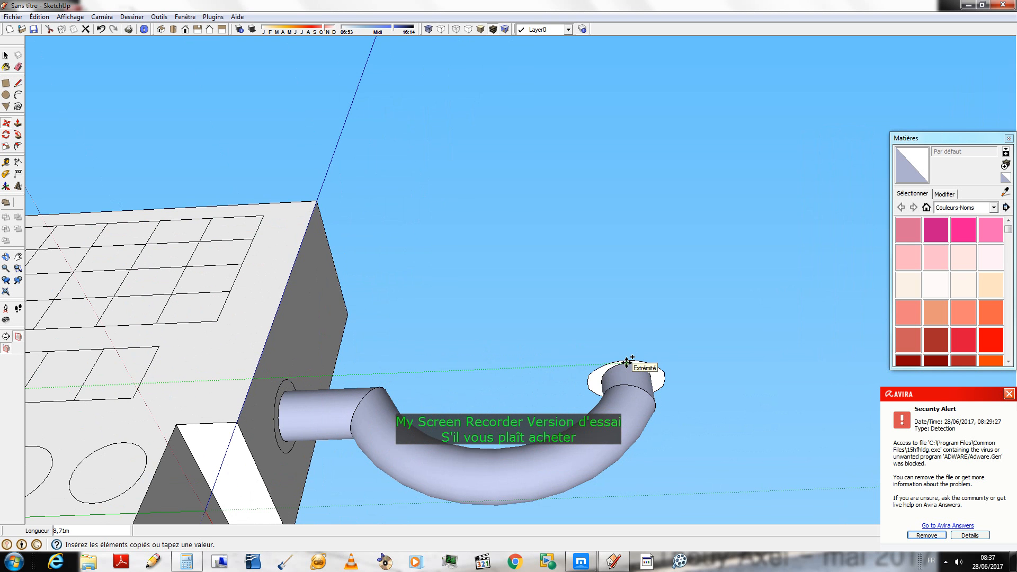
pyautogui.click(627, 362)
# - Push/pull the copied ring on the right arm up 0.23 m, matching the height of the left hand disc
pyautogui.moveTo(656, 252); pyautogui.dragTo(685, 245, button='middle')
pyautogui.scroll(-3, 678, 253)
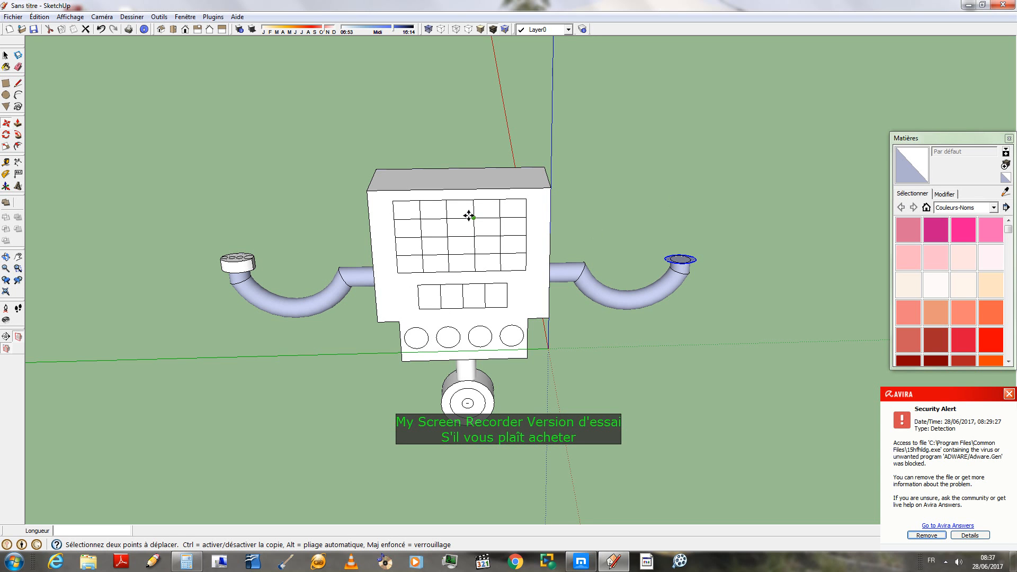
pyautogui.moveTo(617, 313); pyautogui.dragTo(536, 340, button='middle')
pyautogui.click(6, 55)
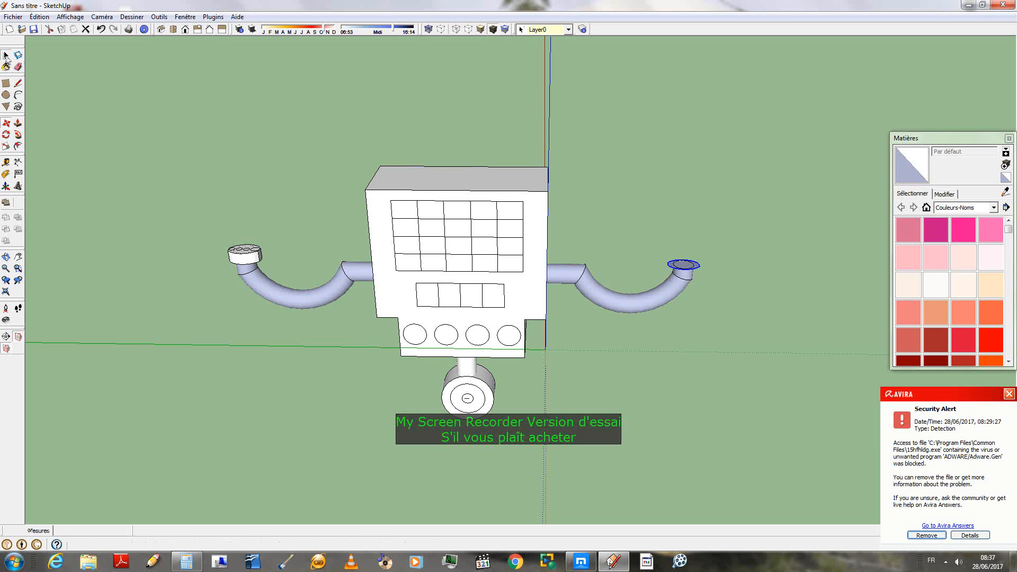
pyautogui.click(149, 186)
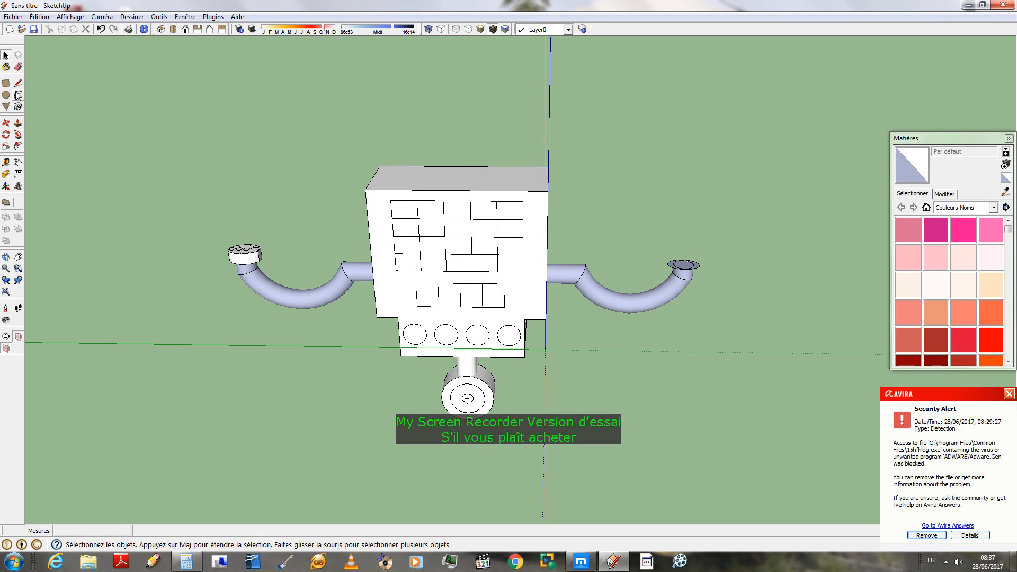
pyautogui.click(18, 123)
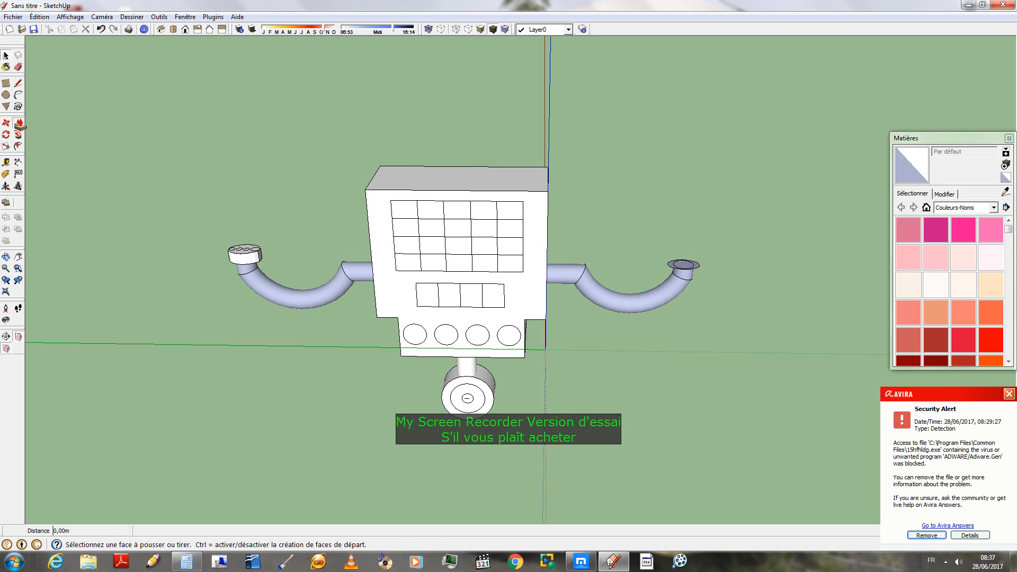
pyautogui.click(696, 268)
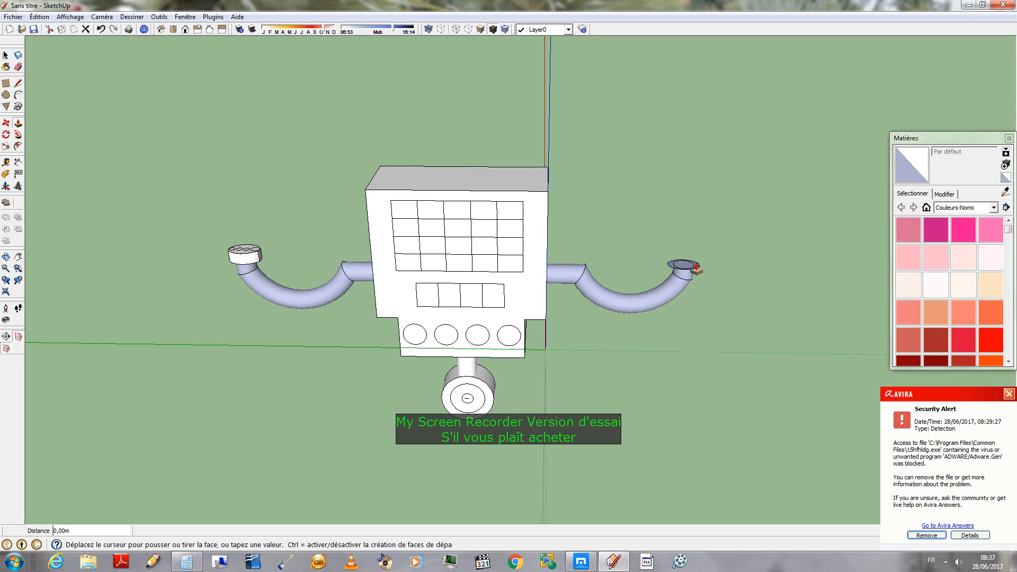
pyautogui.click(252, 257)
# - Draw a line about 0.39 m long across the hole in the right hand ring to close its upper face
pyautogui.moveTo(800, 239); pyautogui.dragTo(786, 425, button='middle')
pyautogui.scroll(2, 807, 380)
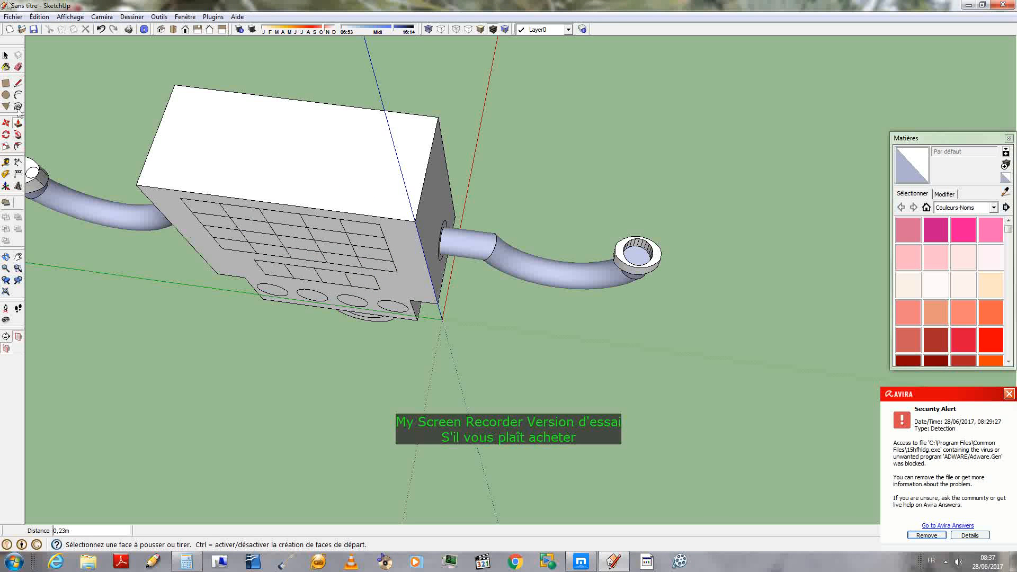
pyautogui.click(18, 83)
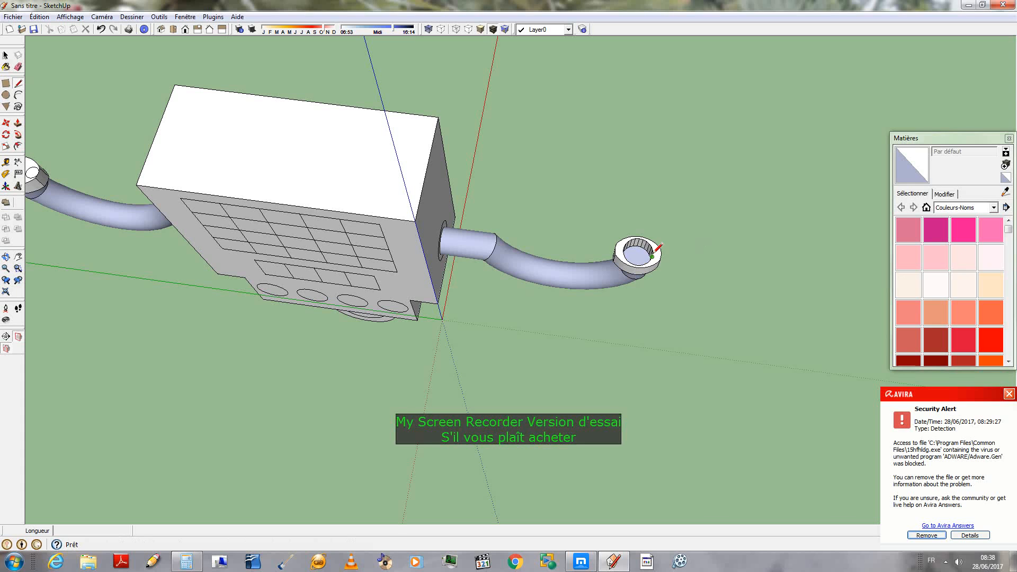
pyautogui.click(624, 253)
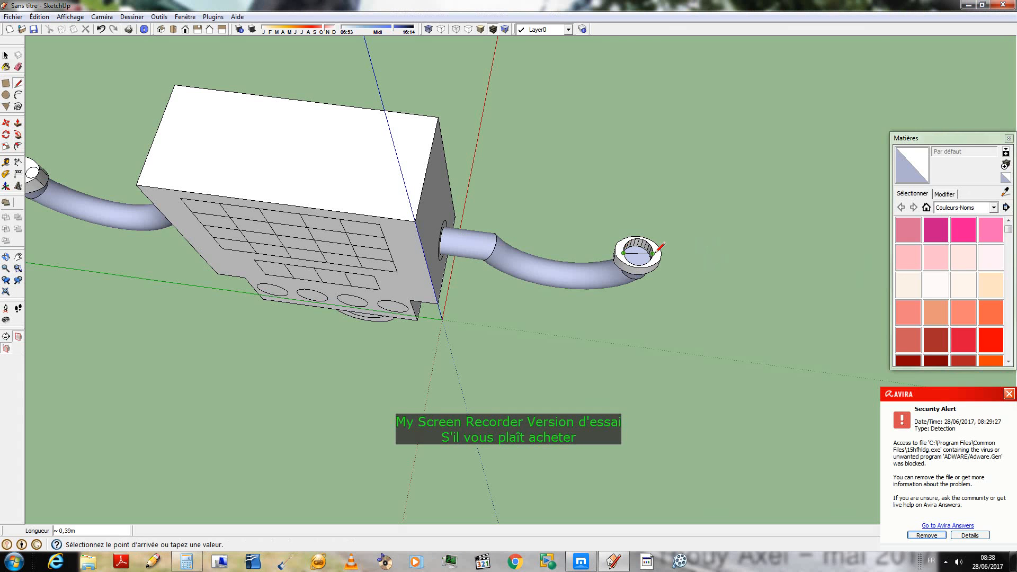
pyautogui.click(652, 254)
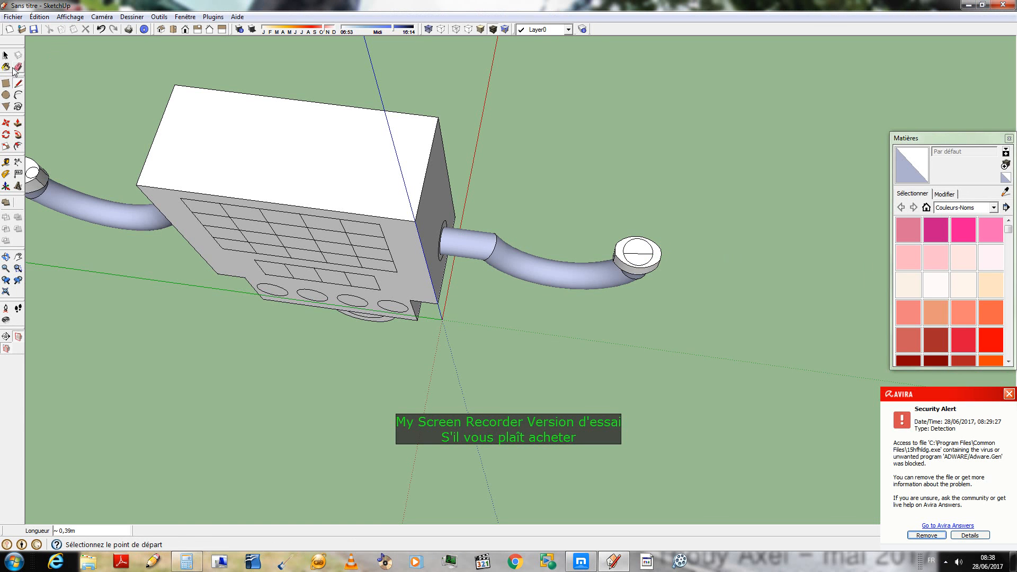
# - Erase the dividing line and the inner circle on the right hand disc's upper face to leave one plain face
pyautogui.click(18, 67)
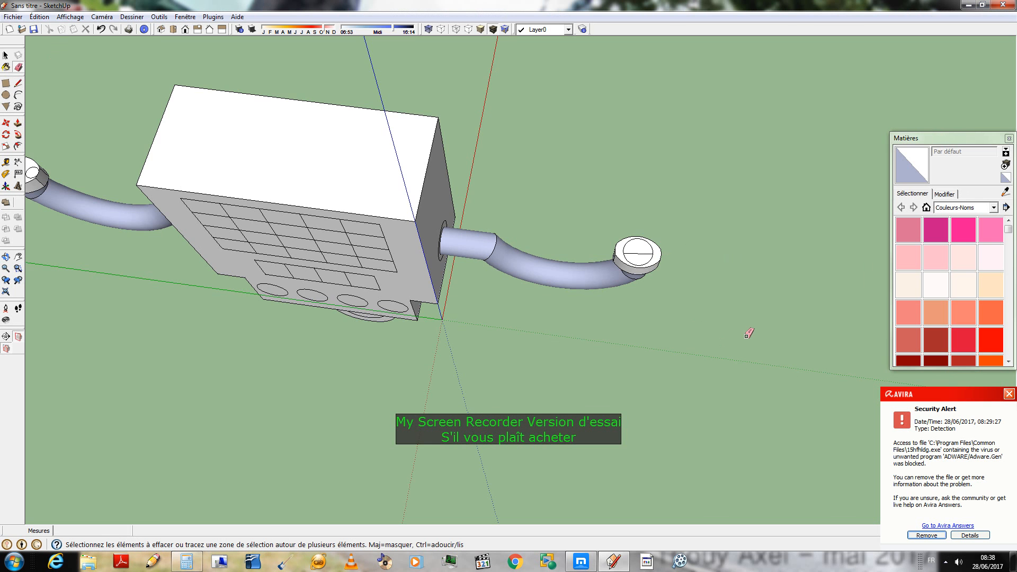
pyautogui.scroll(3, 614, 204)
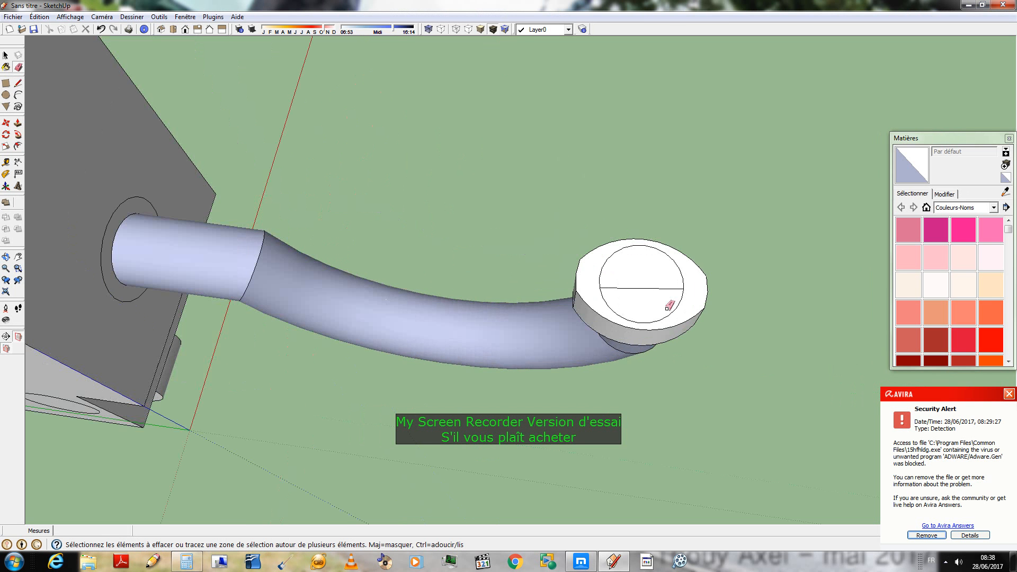
pyautogui.scroll(3, 670, 307)
pyautogui.moveTo(689, 279)
pyautogui.mouseDown()
pyautogui.moveTo(662, 230)
pyautogui.moveTo(636, 216)
pyautogui.moveTo(609, 212)
pyautogui.moveTo(568, 233)
pyautogui.moveTo(568, 286)
pyautogui.moveTo(603, 324)
pyautogui.moveTo(669, 323)
pyautogui.moveTo(684, 297)
pyautogui.mouseUp()
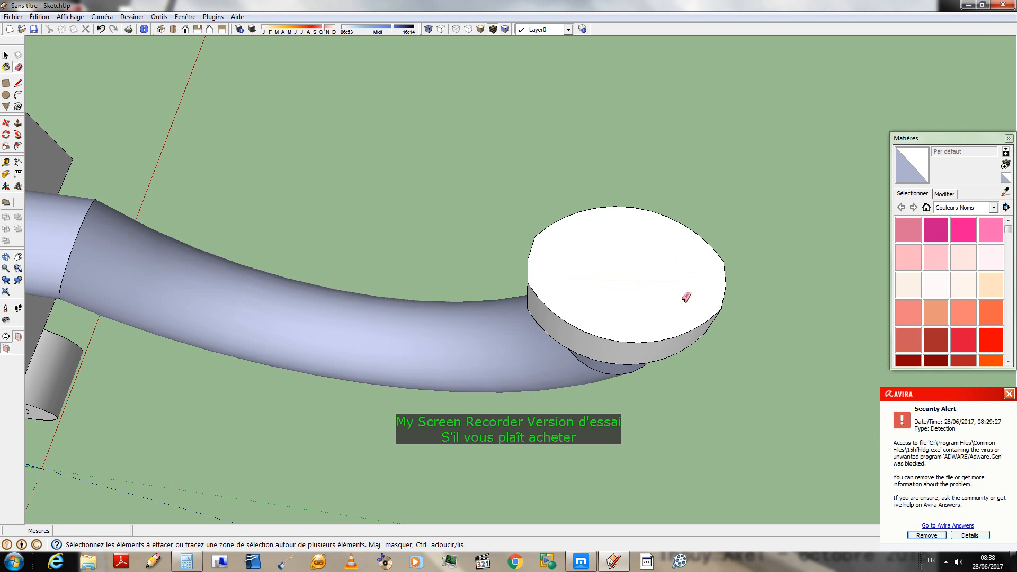
# - Copy the largest circle on the left hand disc about 8.27 m onto the inner edge of the right hand disc's upper face
pyautogui.scroll(-3, 683, 297)
pyautogui.scroll(-6, 806, 354)
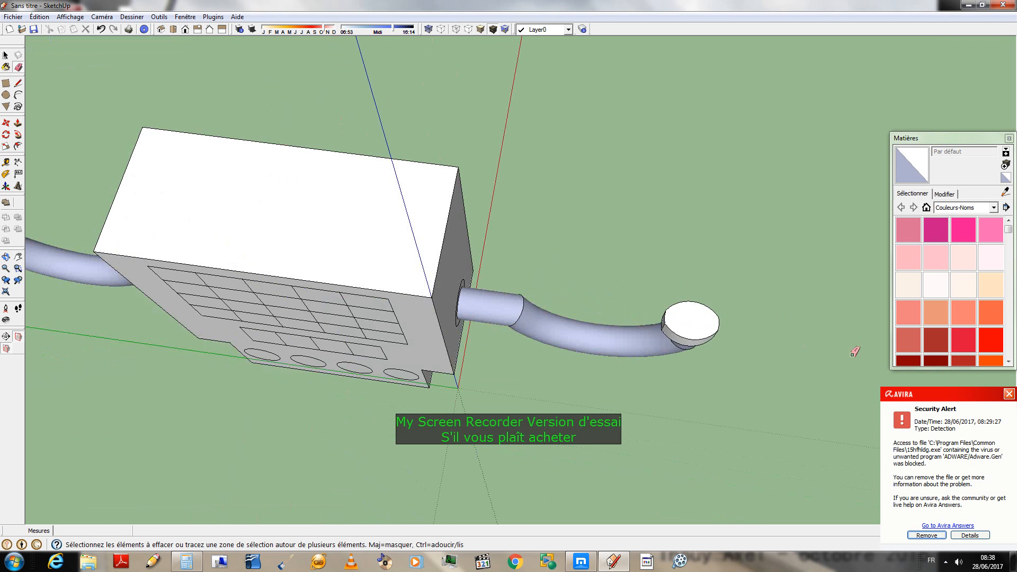
pyautogui.scroll(-3, 795, 389)
pyautogui.moveTo(731, 411); pyautogui.dragTo(821, 440, button='middle')
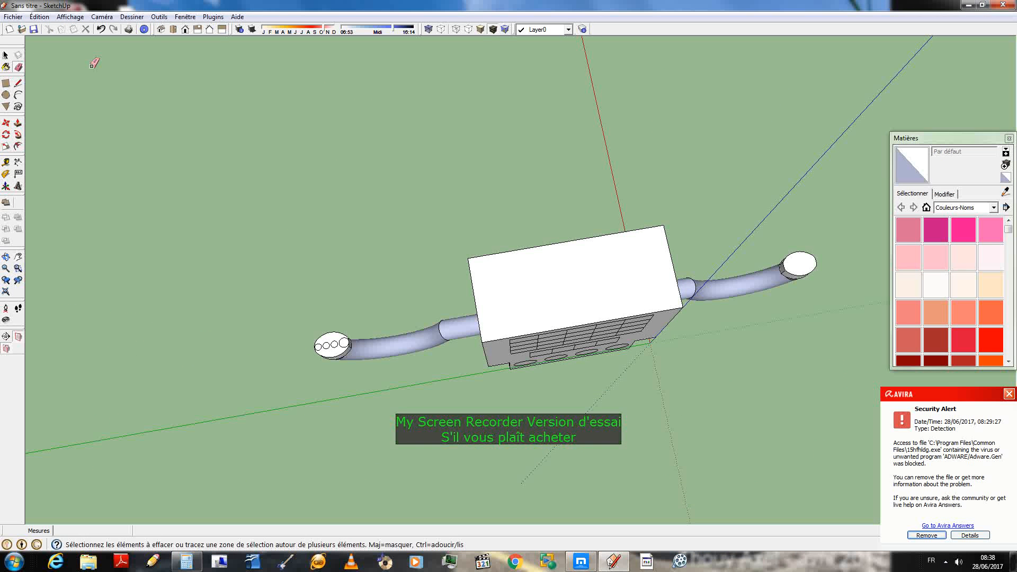
pyautogui.click(5, 56)
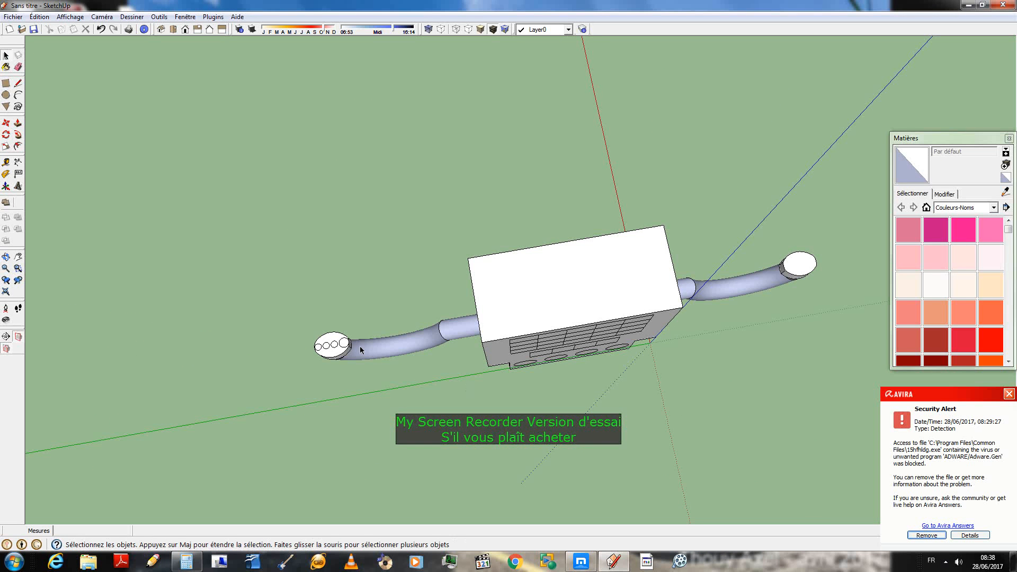
pyautogui.scroll(3, 357, 373)
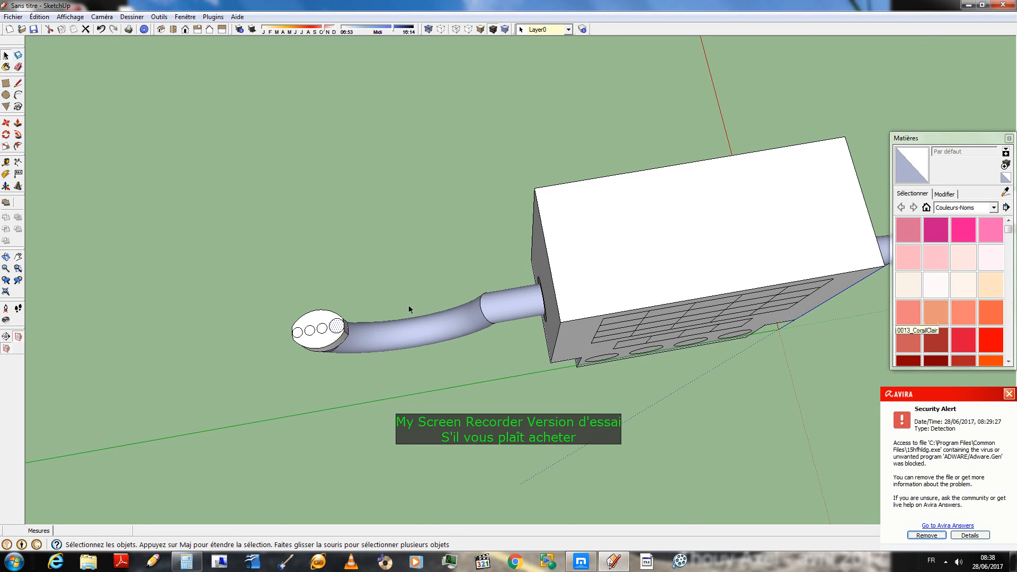
pyautogui.scroll(6, 490, 351)
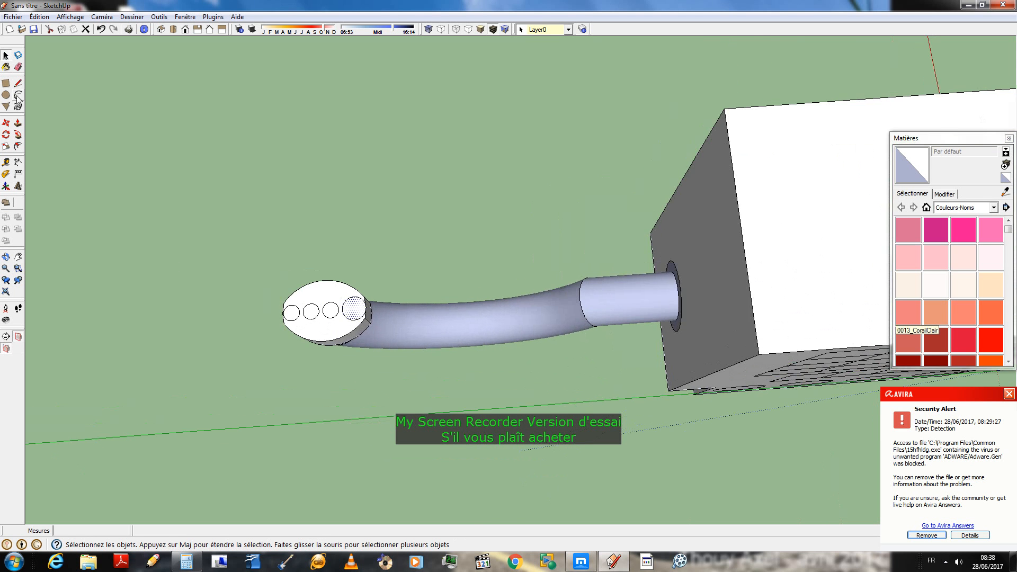
pyautogui.scroll(5, 551, 387)
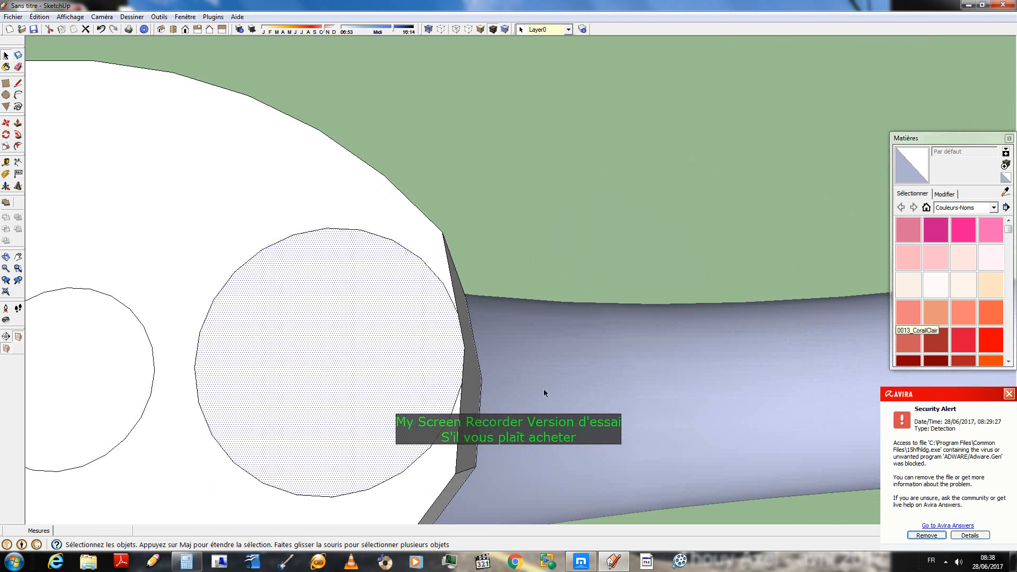
pyautogui.moveTo(543, 393); pyautogui.dragTo(425, 361, button='middle')
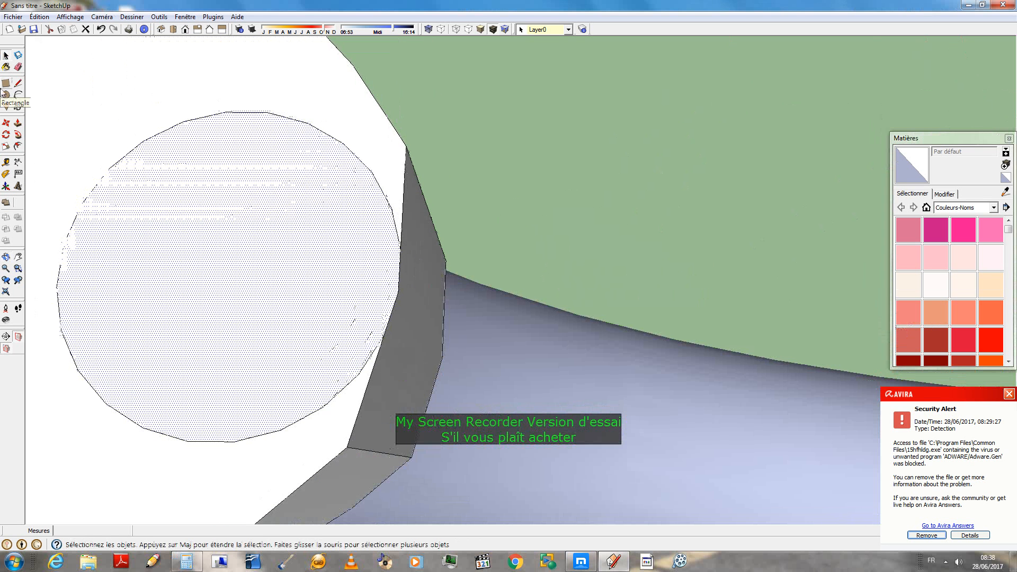
pyautogui.click(5, 124)
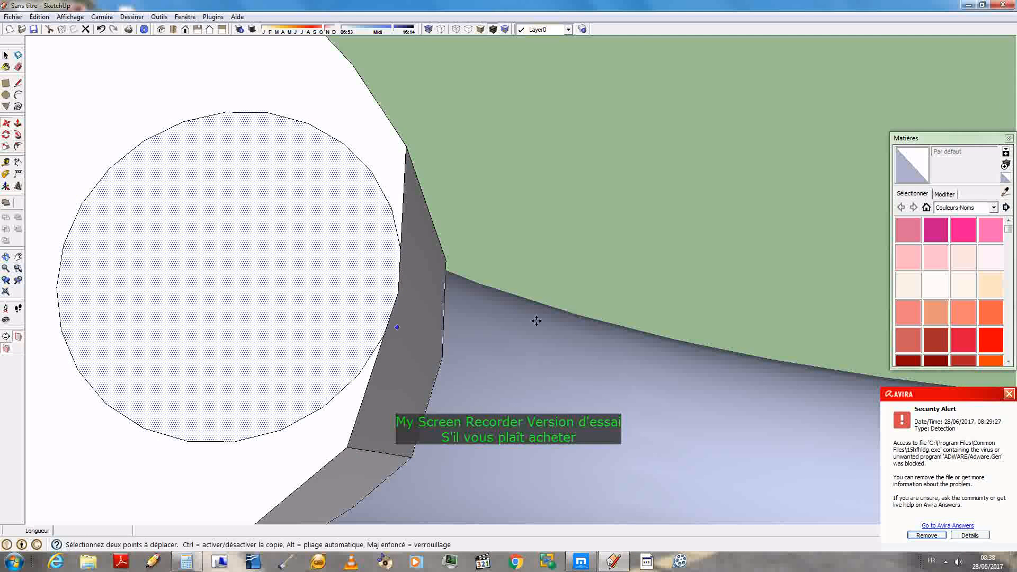
pyautogui.scroll(-4, 680, 335)
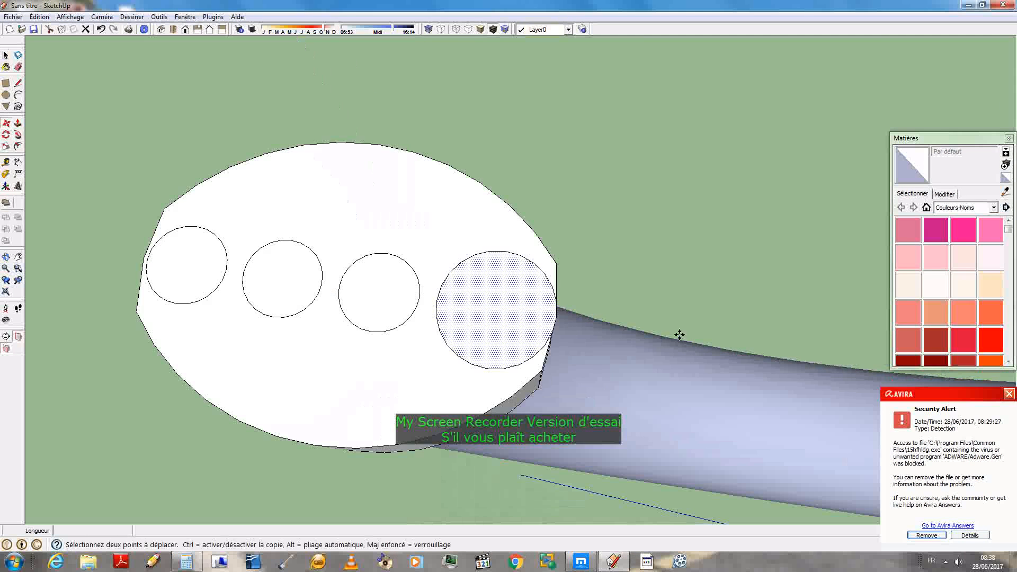
pyautogui.click(438, 301)
pyautogui.scroll(-2, 509, 367)
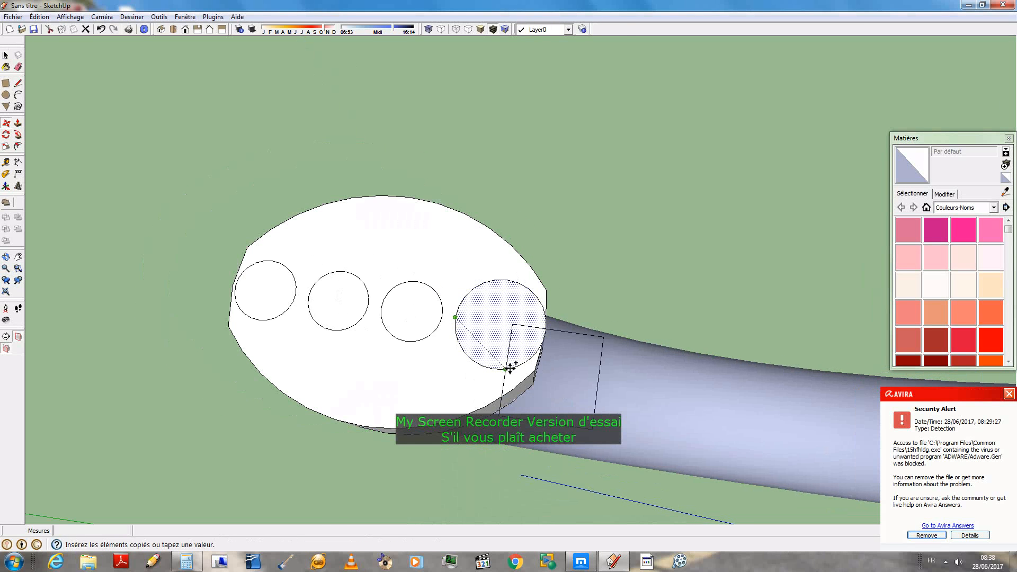
pyautogui.scroll(-2, 497, 376)
pyautogui.scroll(-3, 331, 403)
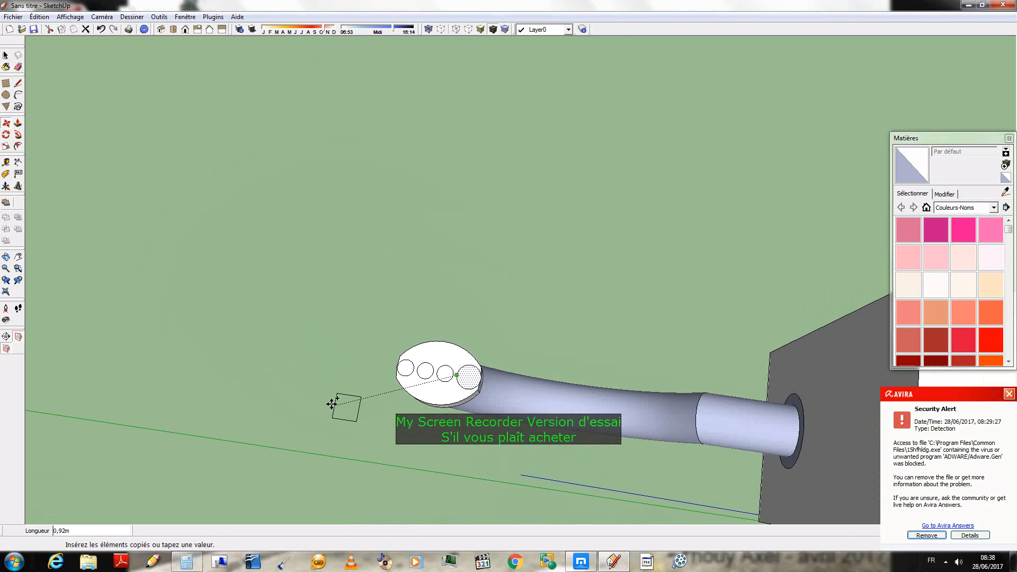
pyautogui.scroll(-5, 331, 404)
pyautogui.scroll(-1, 691, 440)
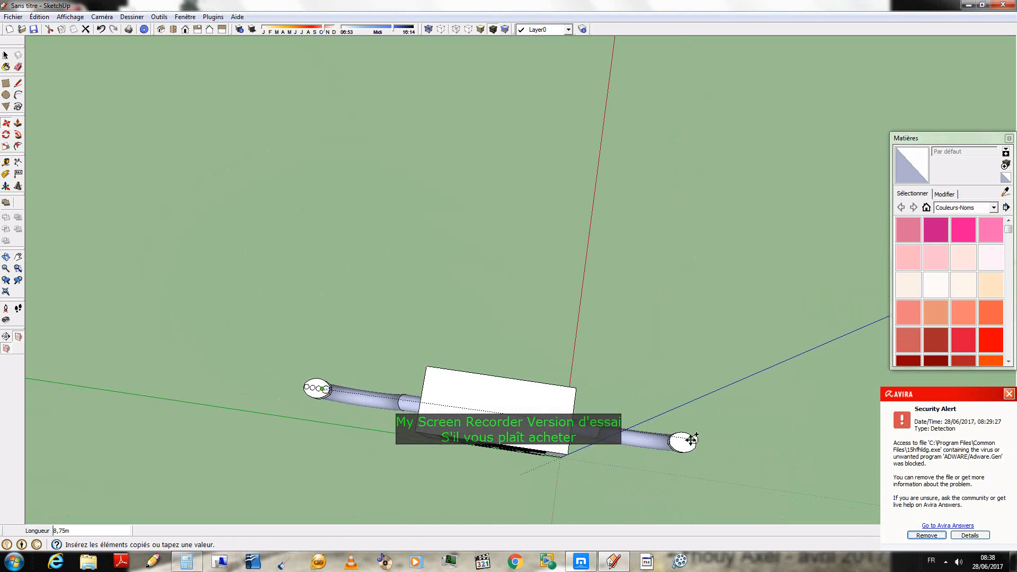
pyautogui.scroll(4, 691, 439)
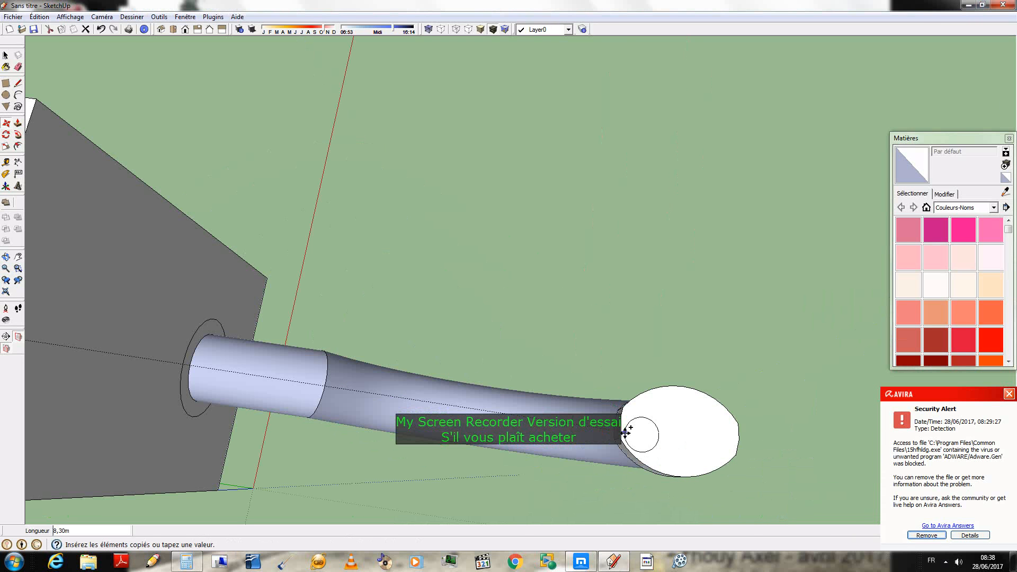
pyautogui.click(623, 420)
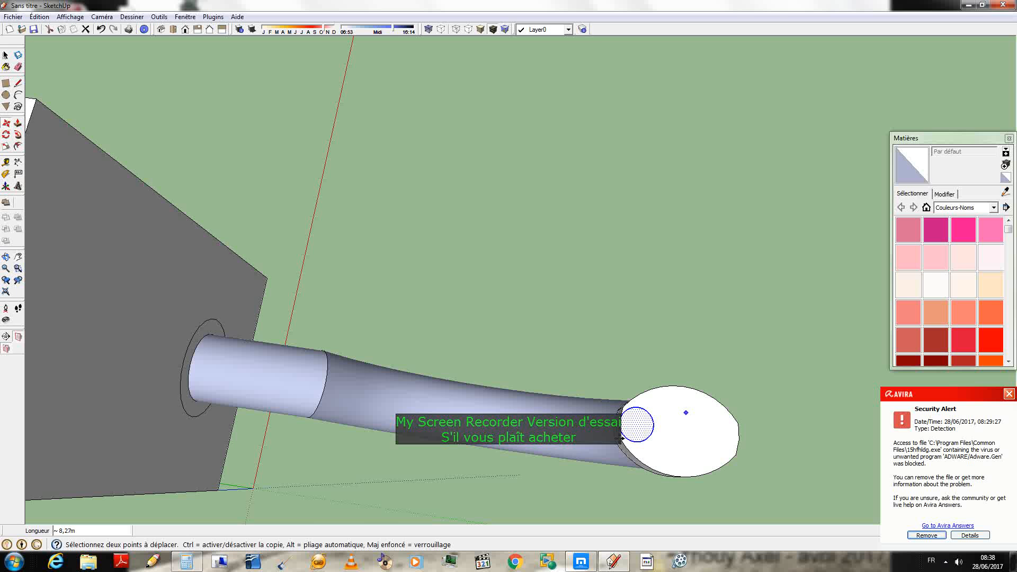
pyautogui.scroll(-1, 982, 278)
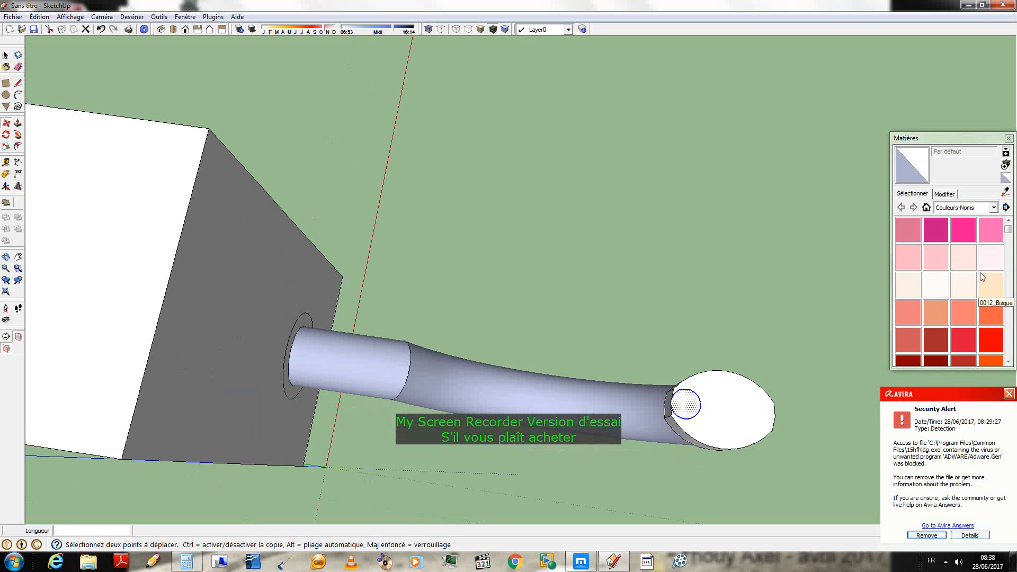
pyautogui.scroll(-4, 490, 223)
pyautogui.click(5, 56)
pyautogui.click(417, 158)
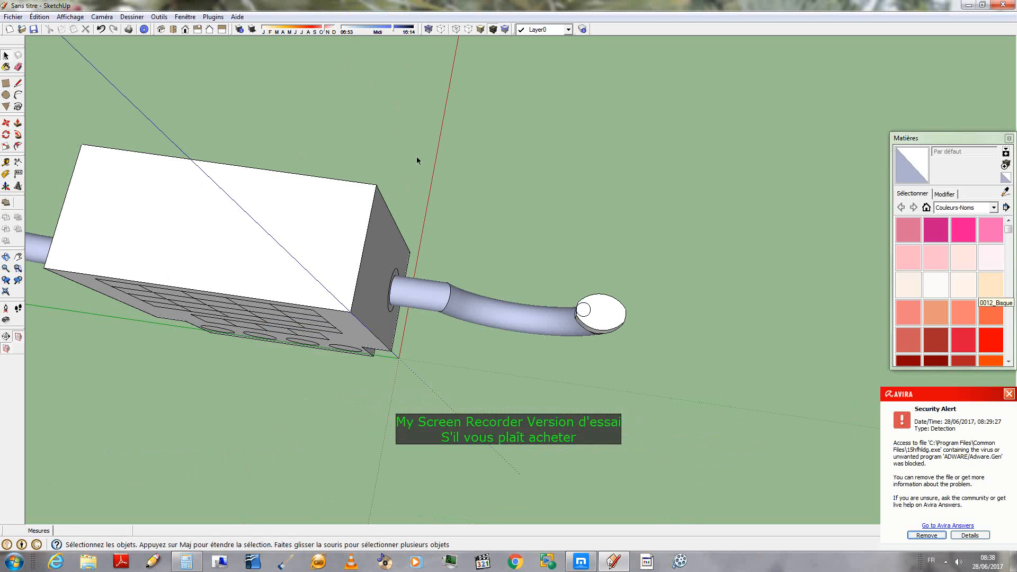
# - Compare the circle layout on the left hand disc with the copied circle on the right hand disc
pyautogui.scroll(-2, 417, 158)
pyautogui.scroll(1, 622, 254)
pyautogui.scroll(4, 622, 256)
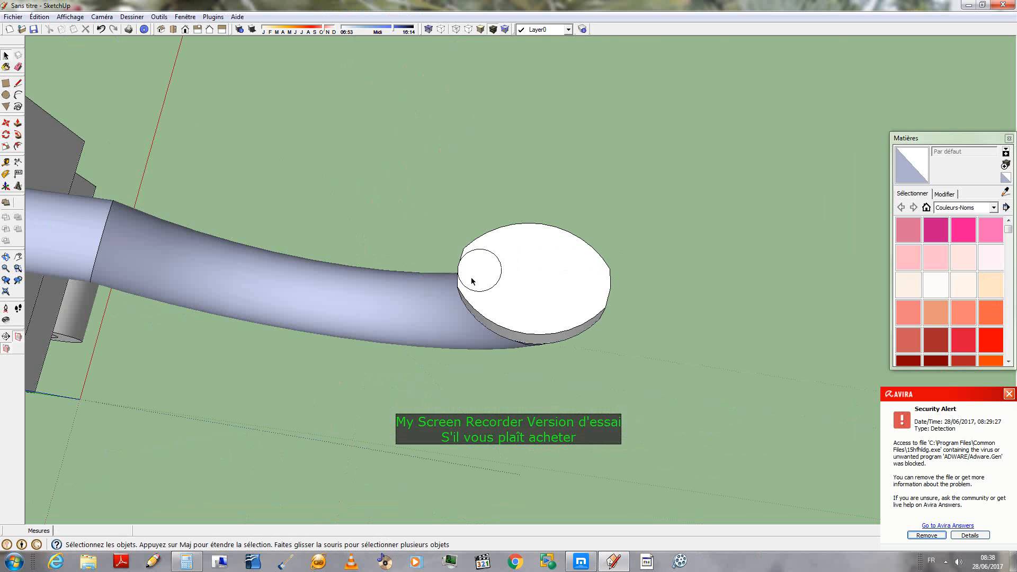
pyautogui.scroll(-4, 797, 310)
pyautogui.scroll(-4, 803, 321)
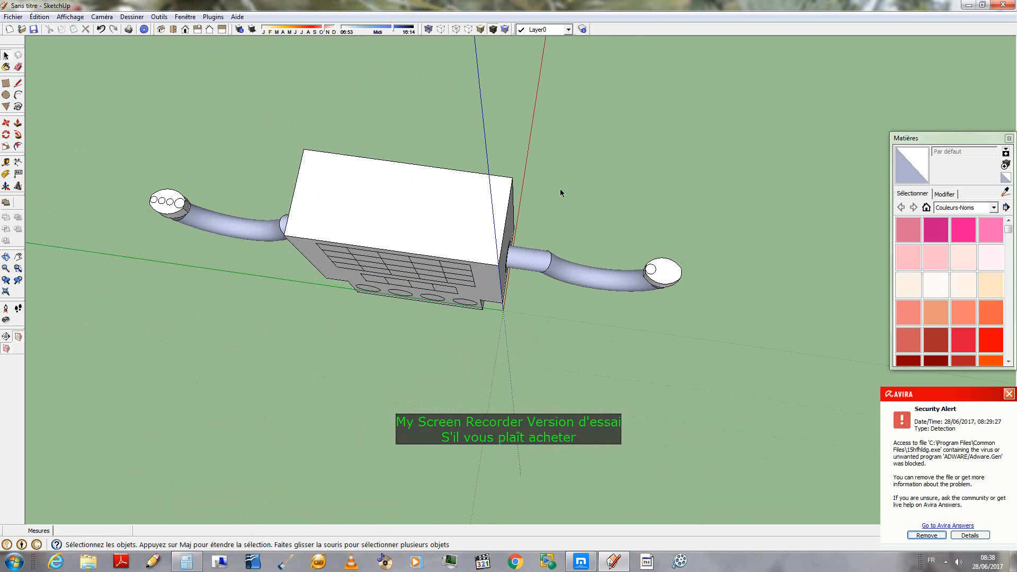
pyautogui.scroll(5, 169, 198)
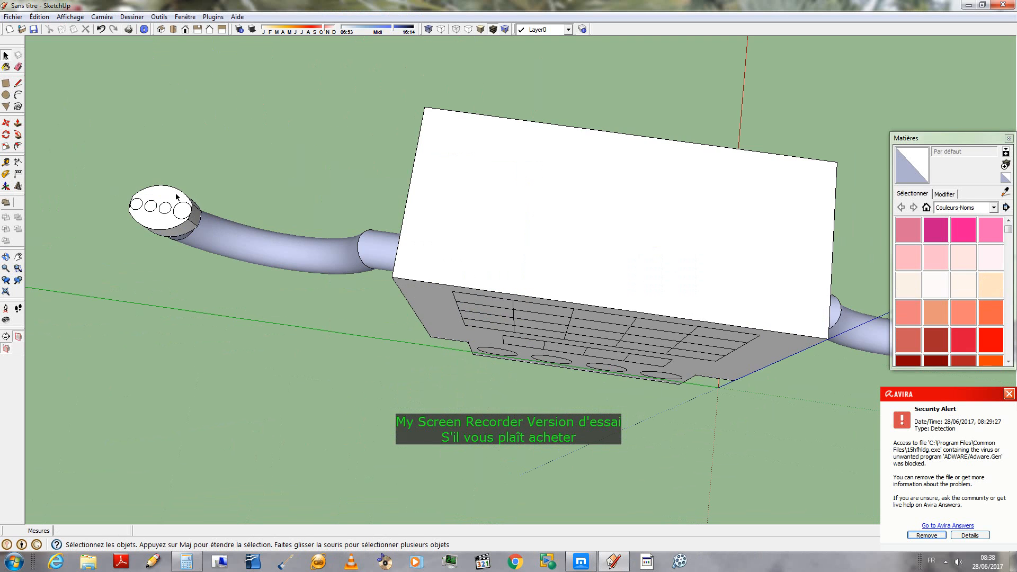
pyautogui.scroll(-3, 176, 197)
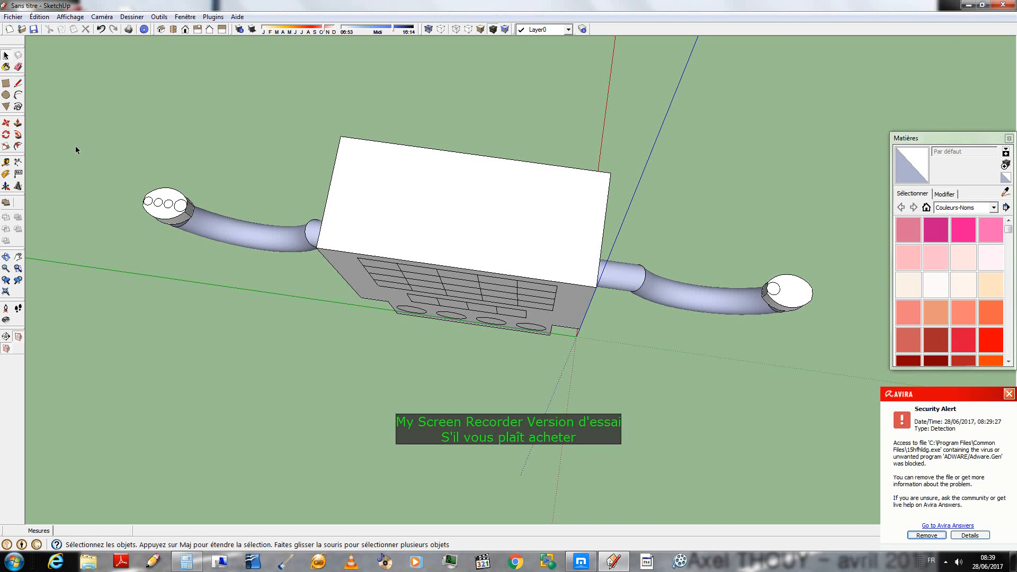
# - Undo the circle copy on the right hand disc
pyautogui.click(18, 66)
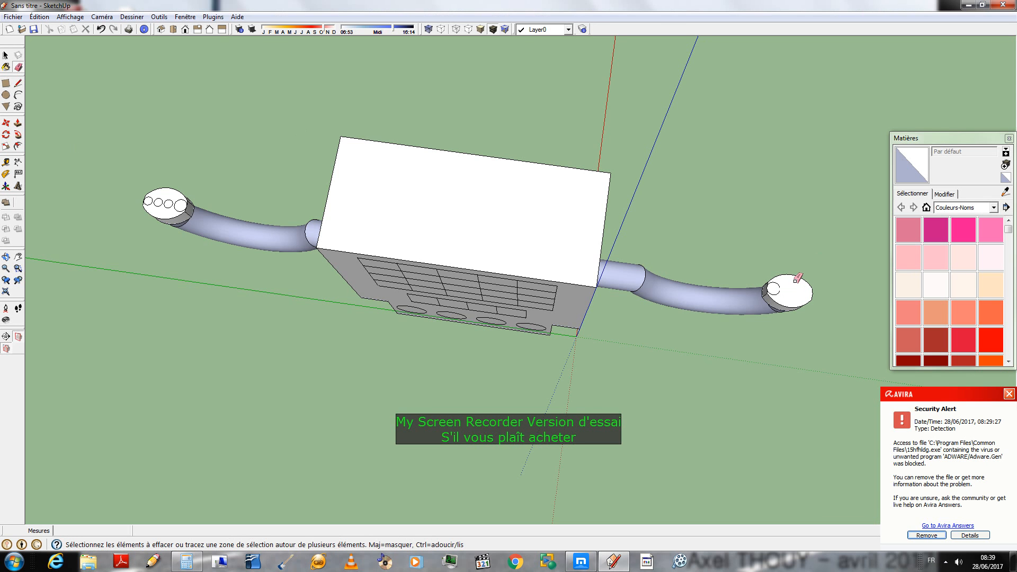
pyautogui.scroll(4, 796, 279)
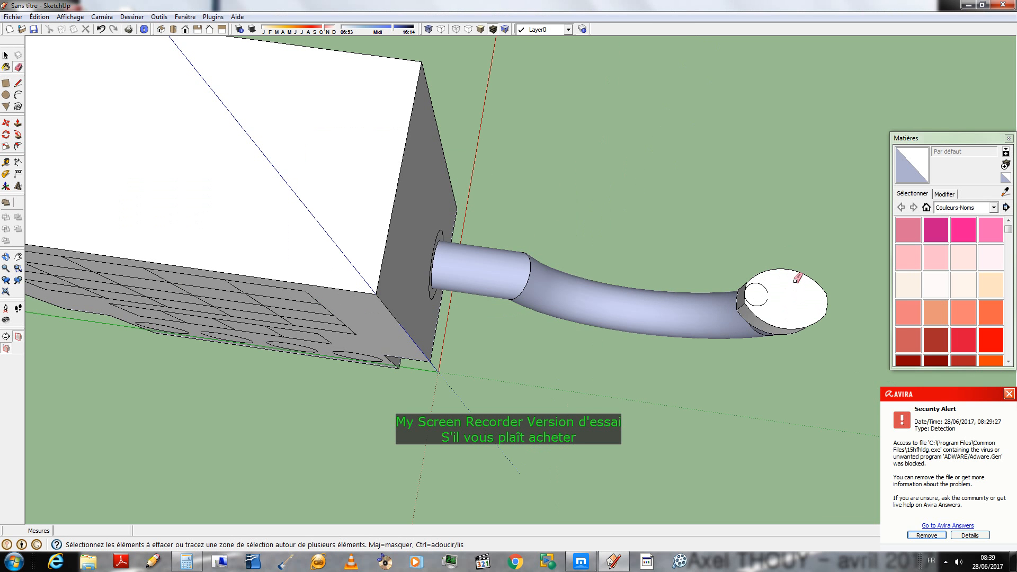
pyautogui.click(103, 32)
# - Copy the left hand disc's upper face around the four circles about 0.88 m outward, beside the left hand
pyautogui.scroll(-4, 940, 173)
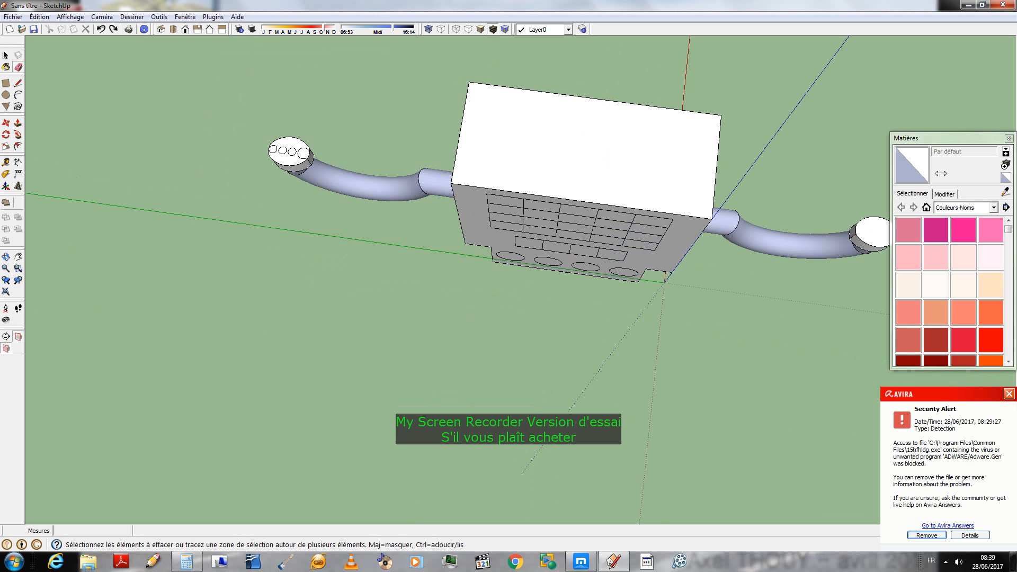
pyautogui.scroll(-1, 940, 173)
pyautogui.click(6, 55)
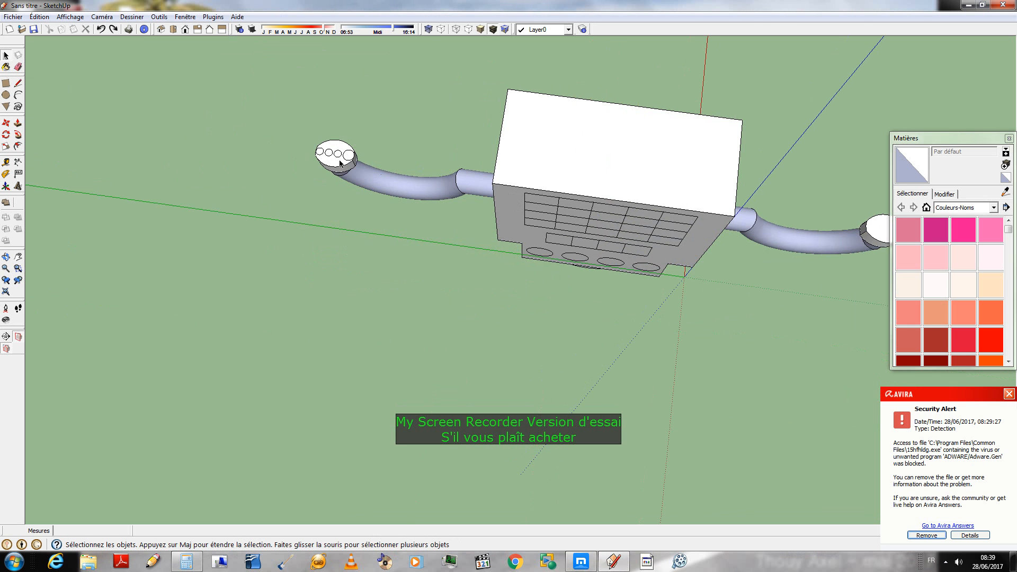
pyautogui.click(337, 163)
pyautogui.click(6, 123)
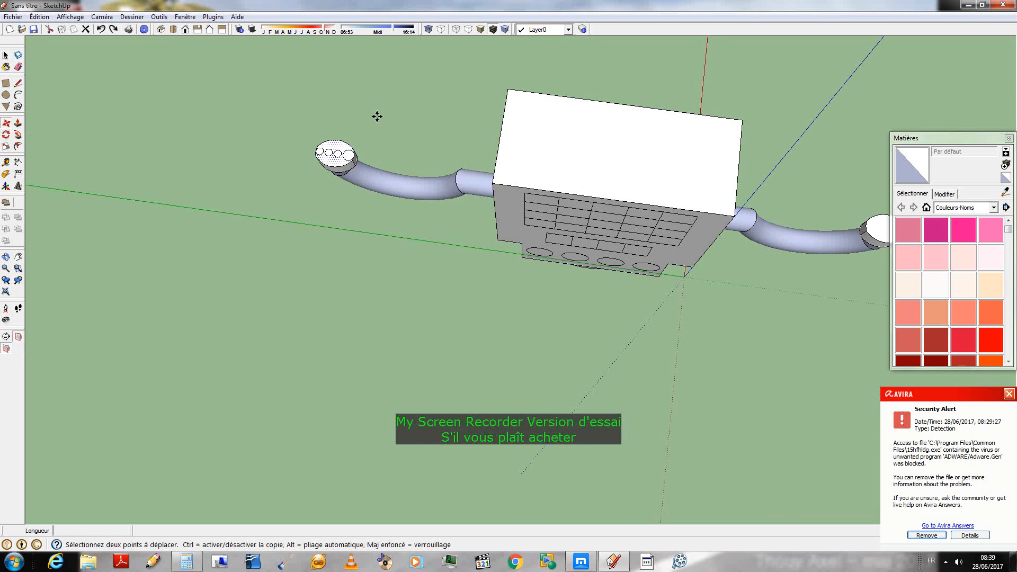
pyautogui.click(335, 167)
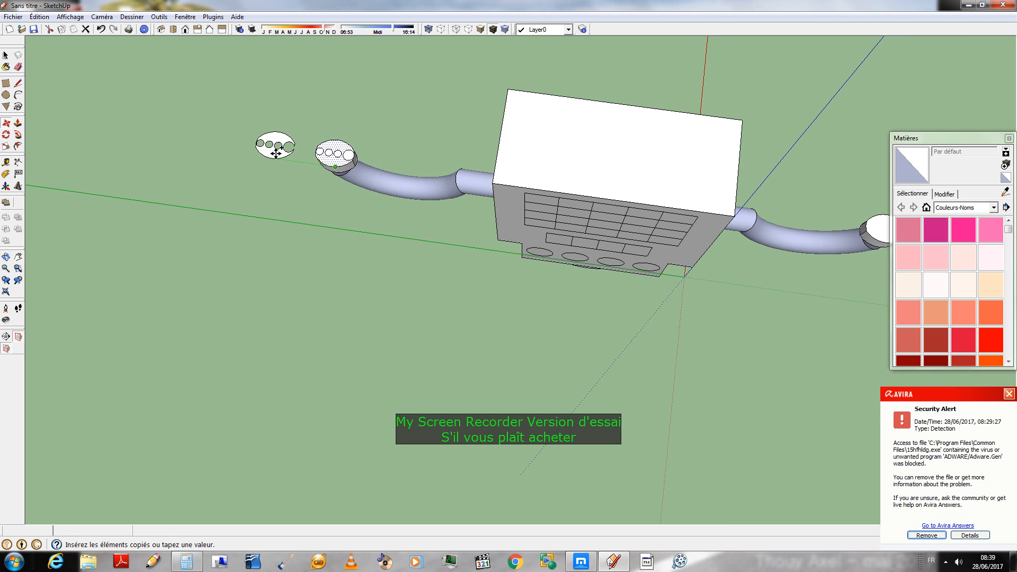
pyautogui.scroll(3, 276, 153)
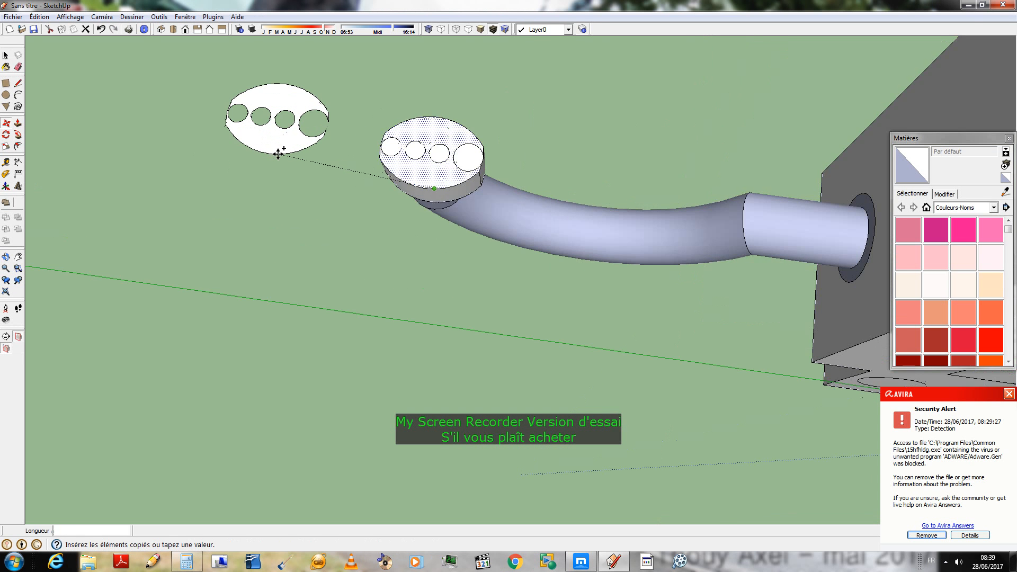
pyautogui.scroll(2, 278, 154)
pyautogui.moveTo(285, 151); pyautogui.dragTo(280, 234, button='middle')
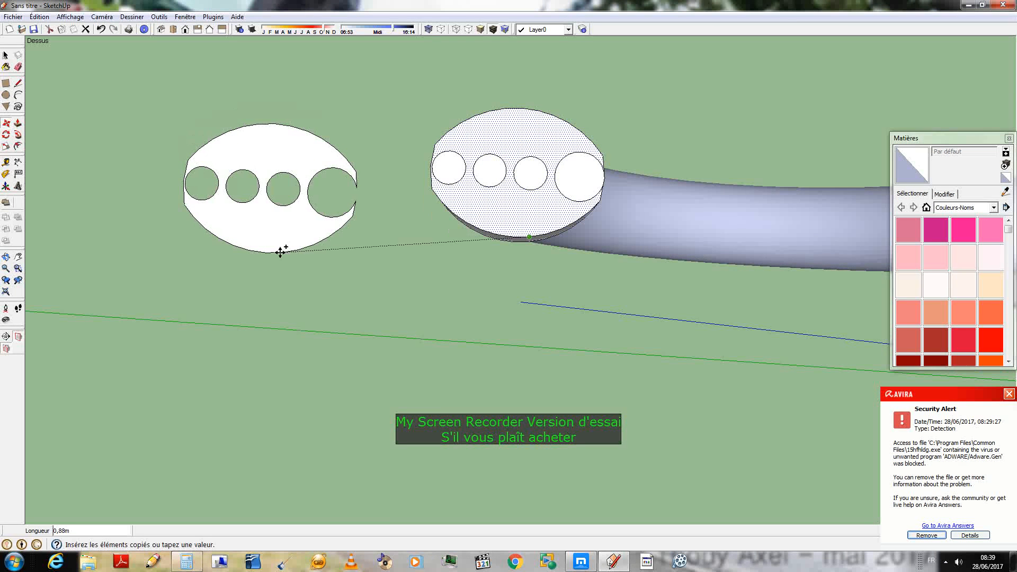
pyautogui.click(280, 252)
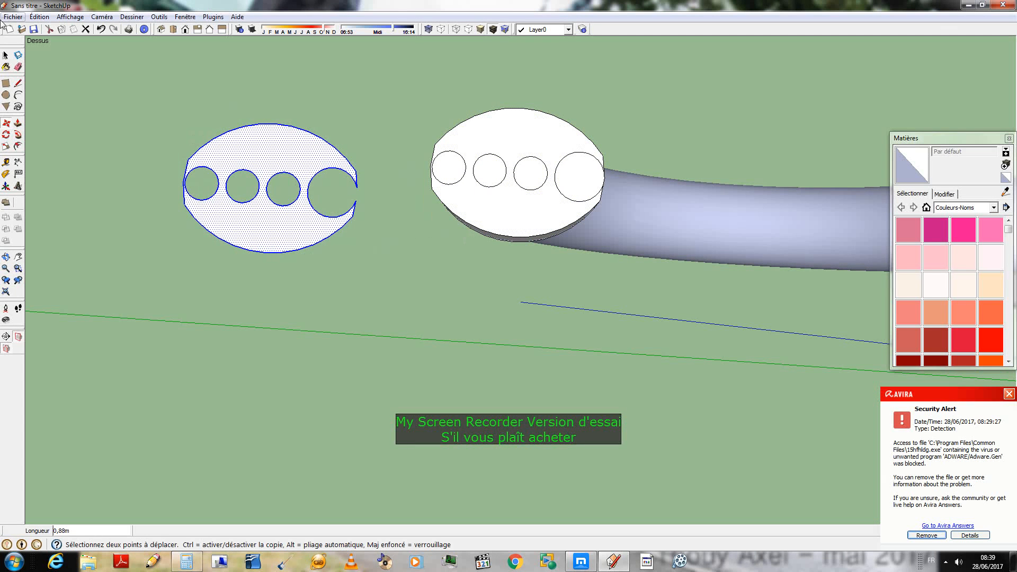
pyautogui.click(19, 95)
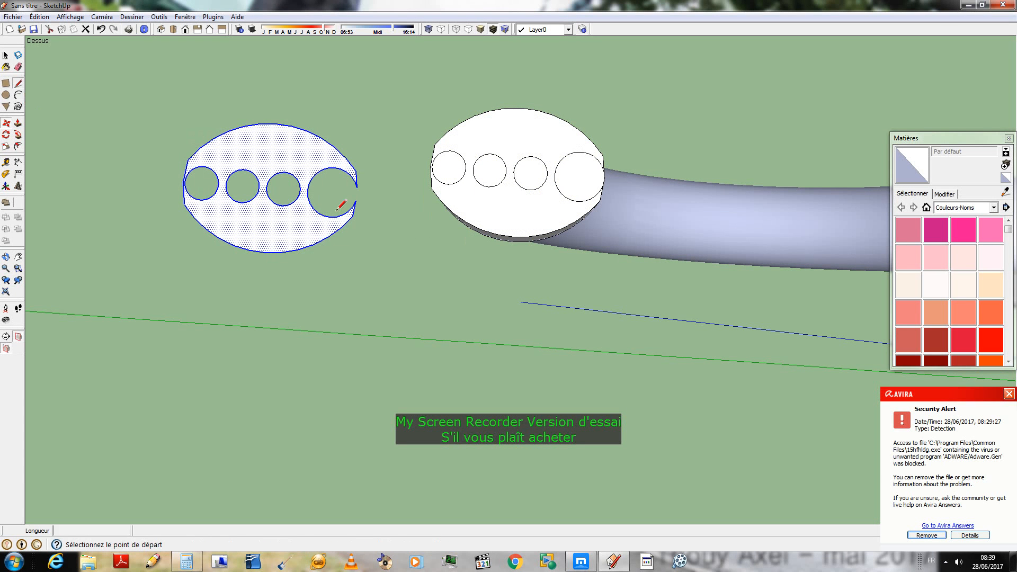
pyautogui.click(355, 200)
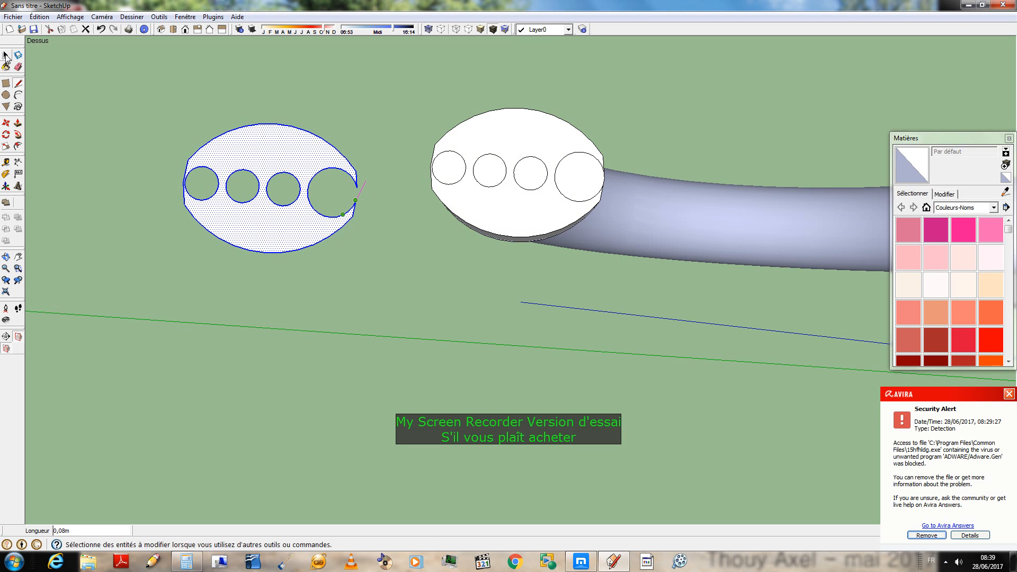
pyautogui.click(5, 54)
pyautogui.click(97, 221)
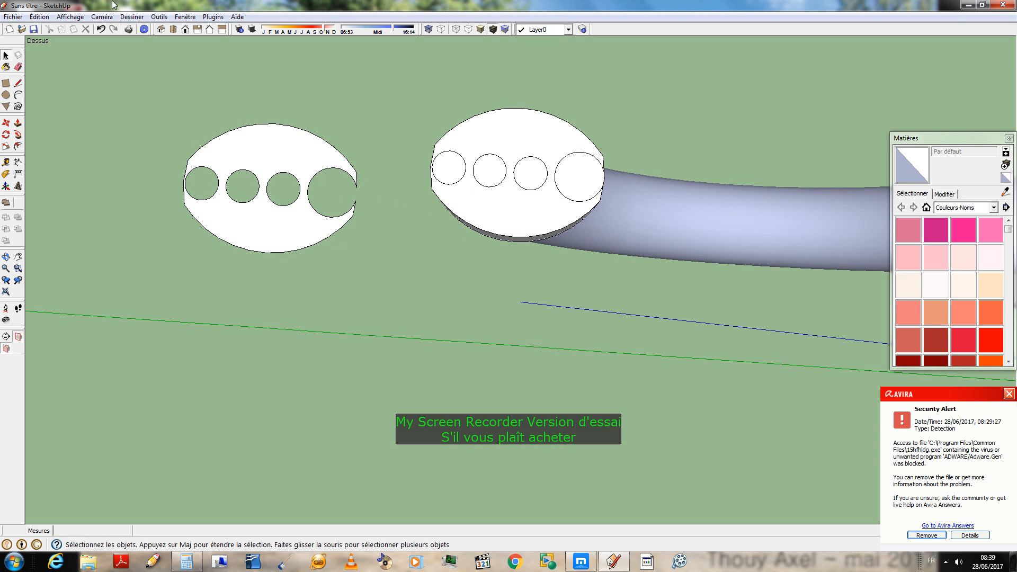
# - Rotate the copied hand face with its four circle openings by 180 degrees in the horizontal plane
pyautogui.doubleClick(278, 216)
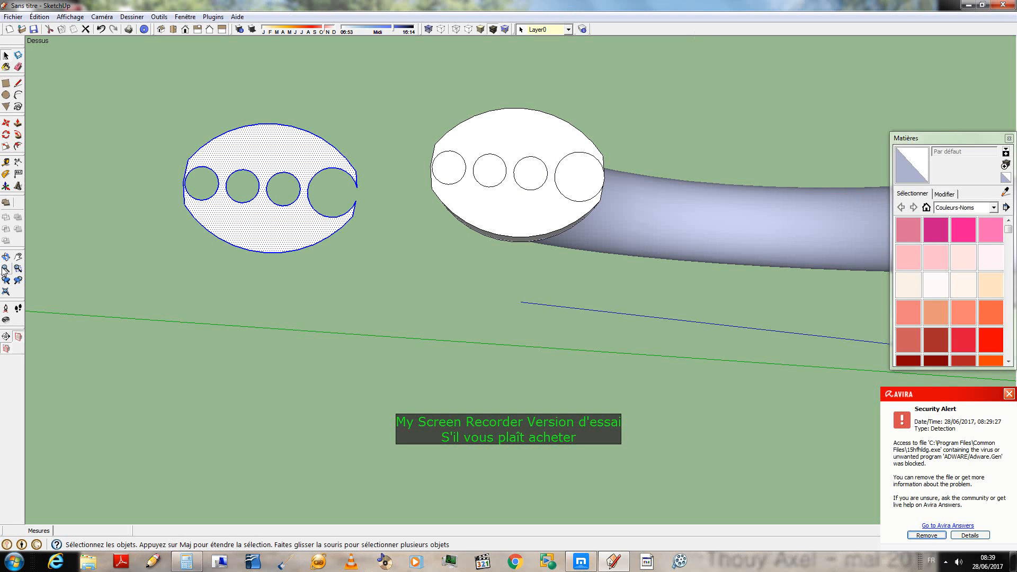
pyautogui.click(6, 134)
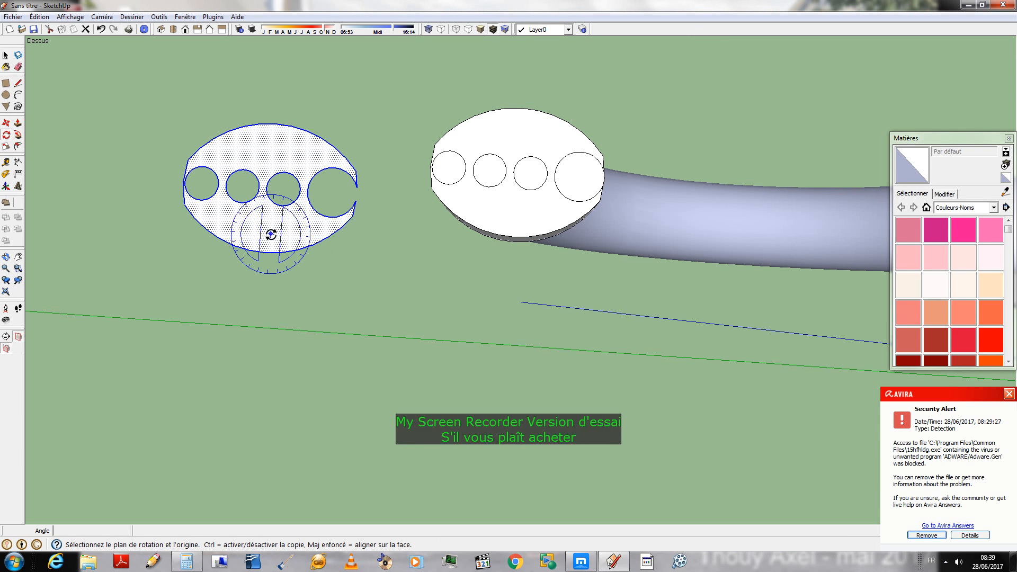
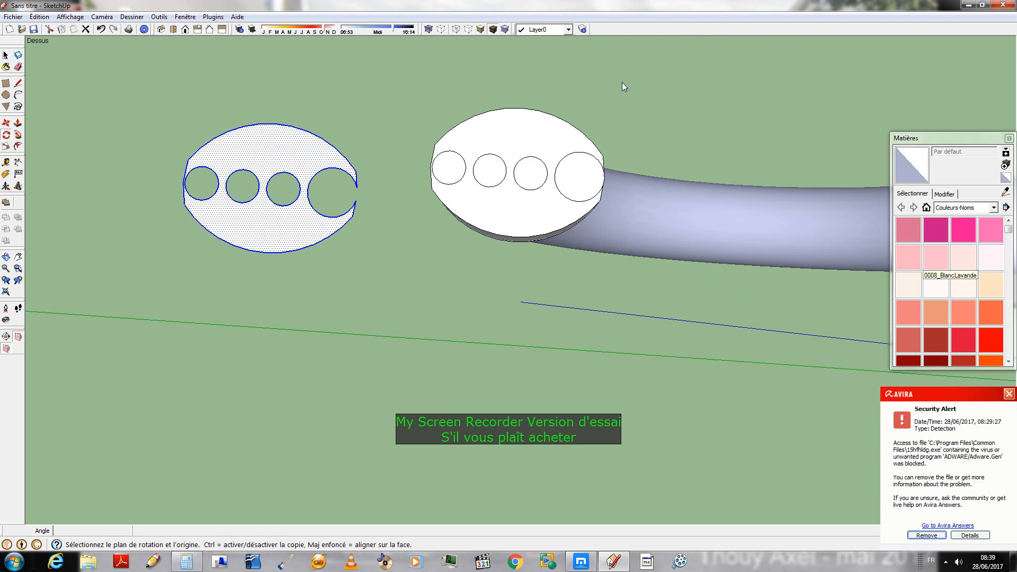
pyautogui.click(329, 351)
pyautogui.click(365, 351)
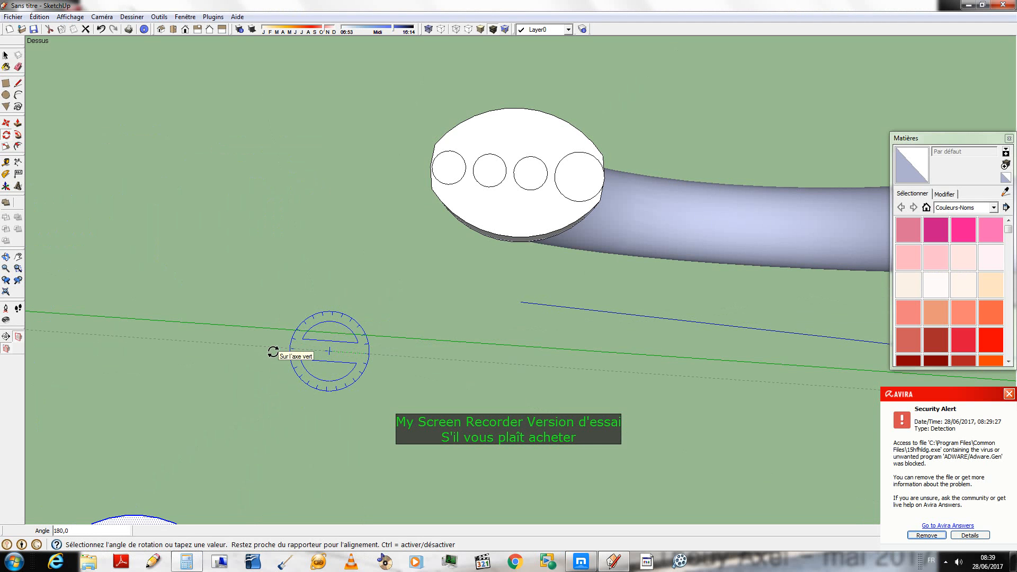
pyautogui.click(273, 352)
pyautogui.scroll(-3, 334, 195)
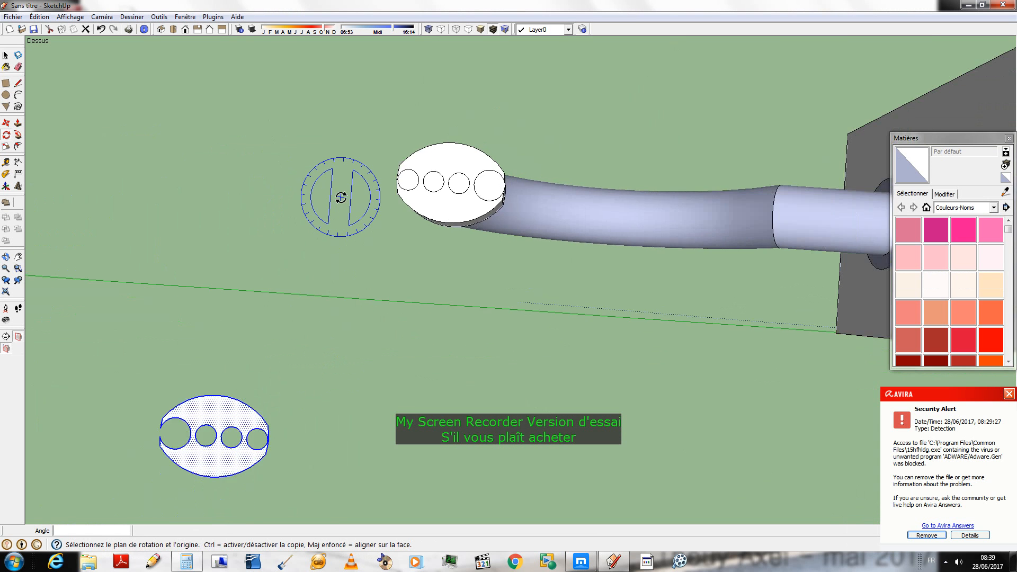
pyautogui.scroll(-1, 341, 197)
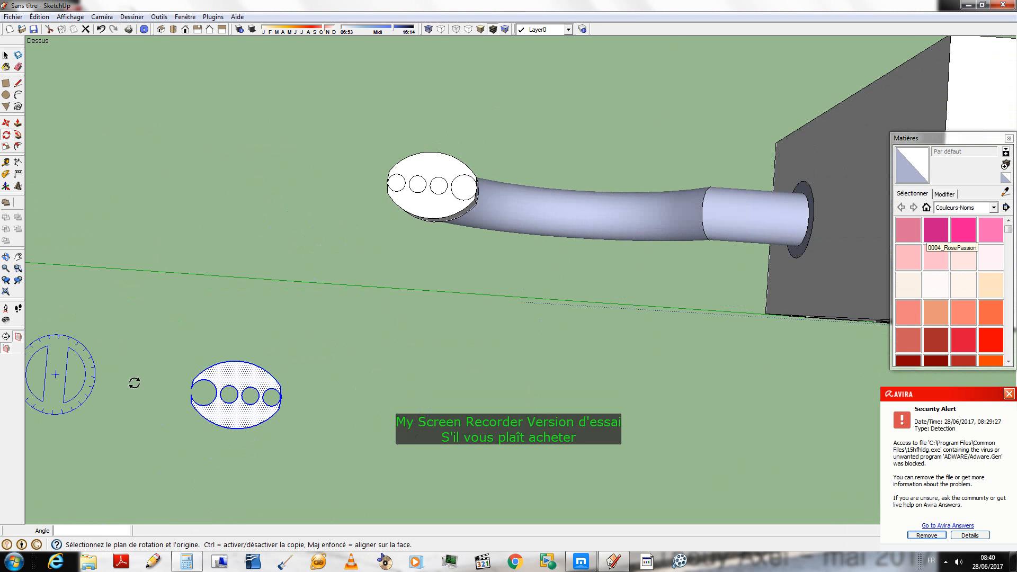
pyautogui.scroll(1, 275, 371)
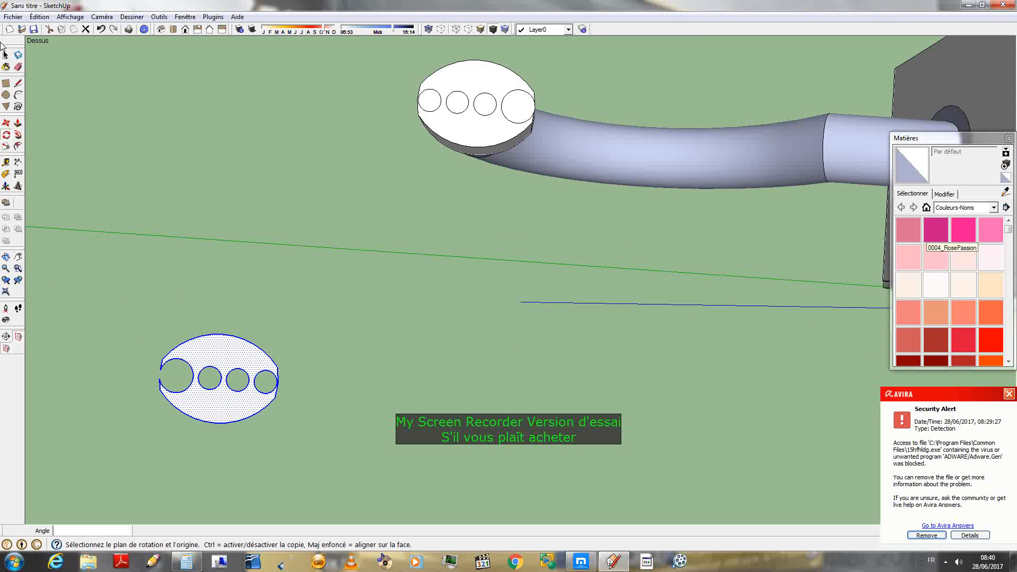
# - Move the rotated face about 10.06 m onto the right hand disc's upper face, with the largest circle toward the body
pyautogui.click(5, 55)
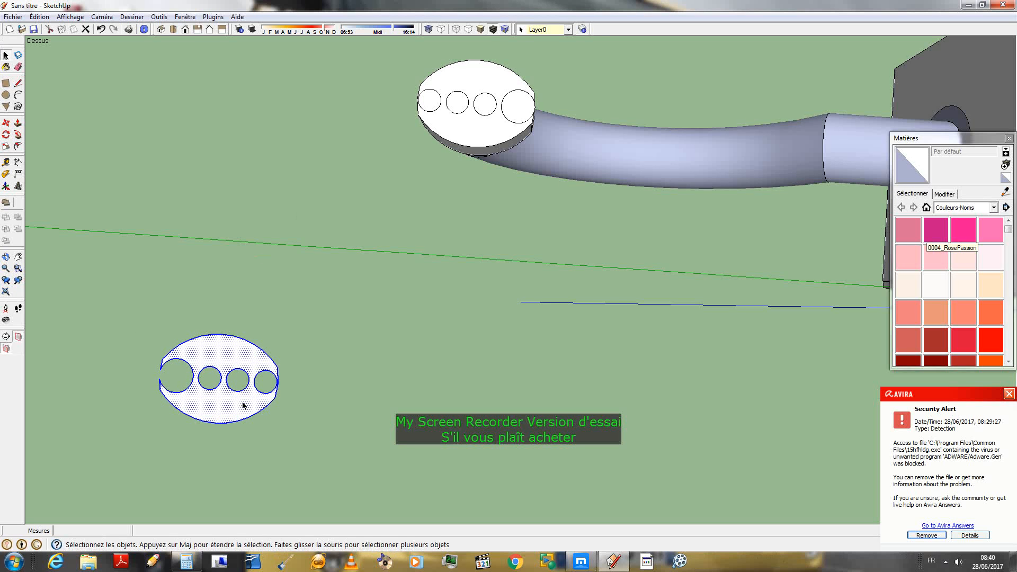
pyautogui.click(6, 123)
pyautogui.click(277, 361)
pyautogui.scroll(-5, 175, 360)
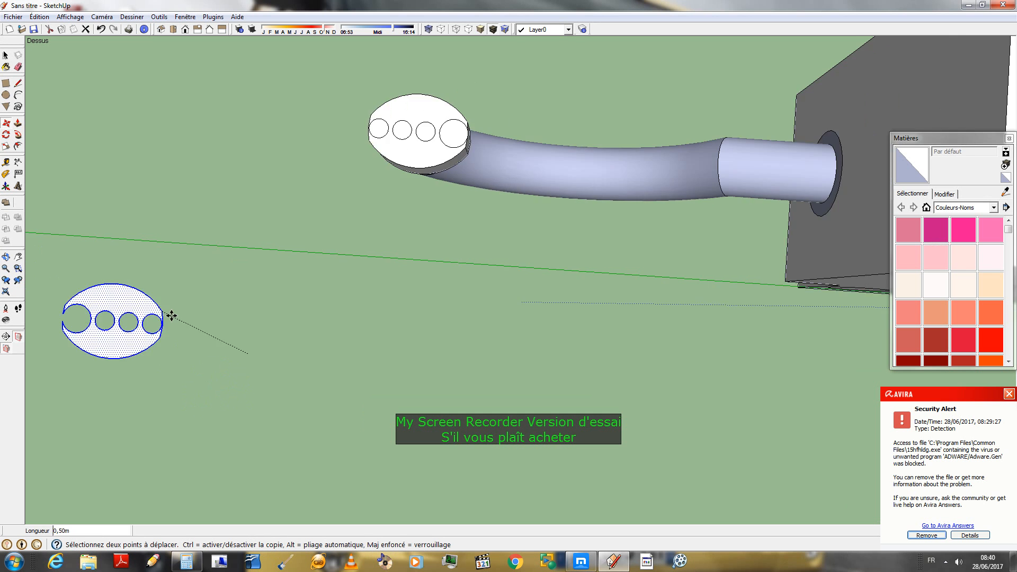
pyautogui.scroll(-3, 177, 359)
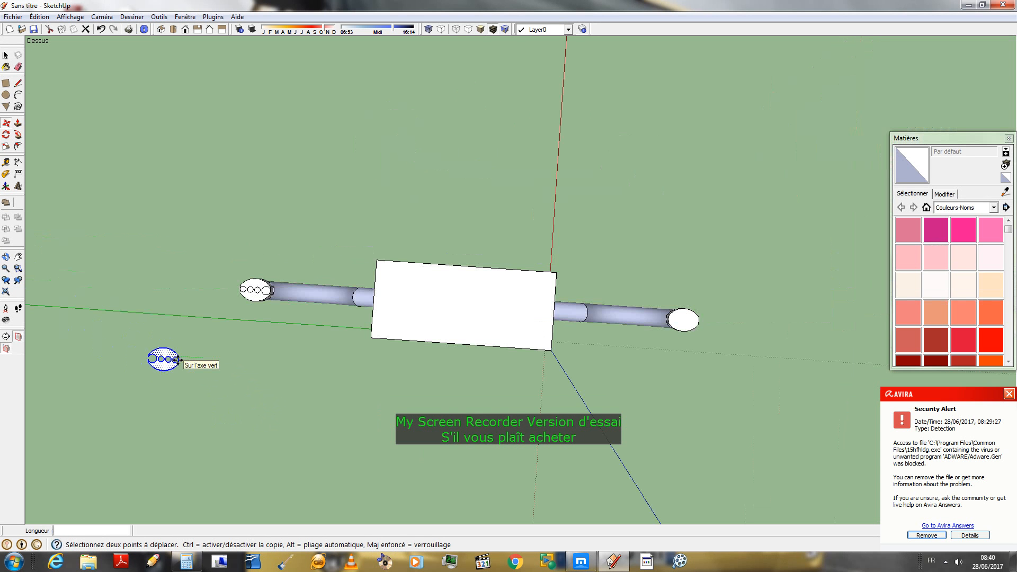
pyautogui.scroll(5, 683, 317)
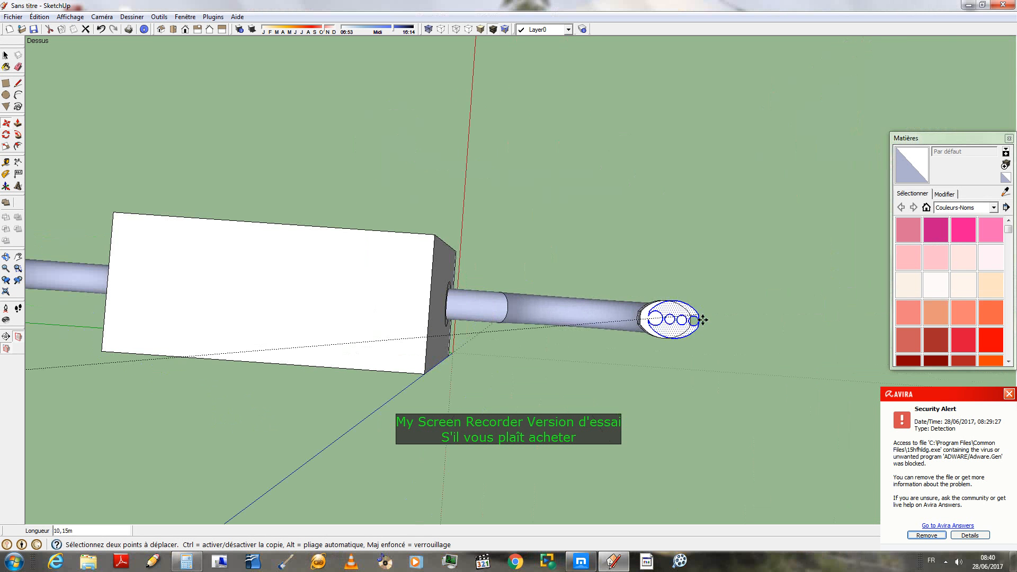
pyautogui.click(689, 313)
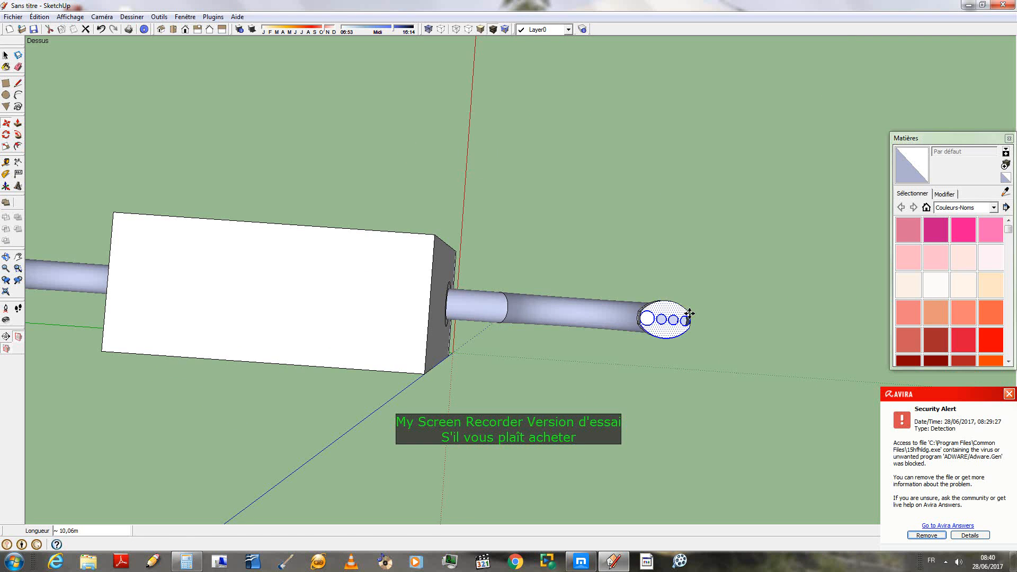
pyautogui.scroll(3, 865, 321)
pyautogui.scroll(6, 581, 312)
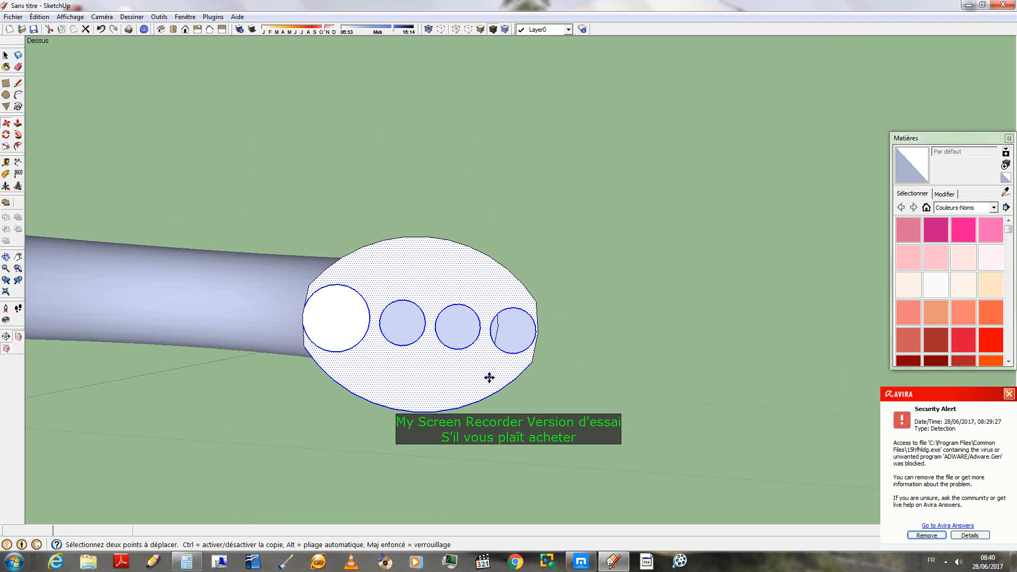
# - Draw a line about 0.42 m long across the three small circles to the right hand disc's outer edge
pyautogui.click(17, 84)
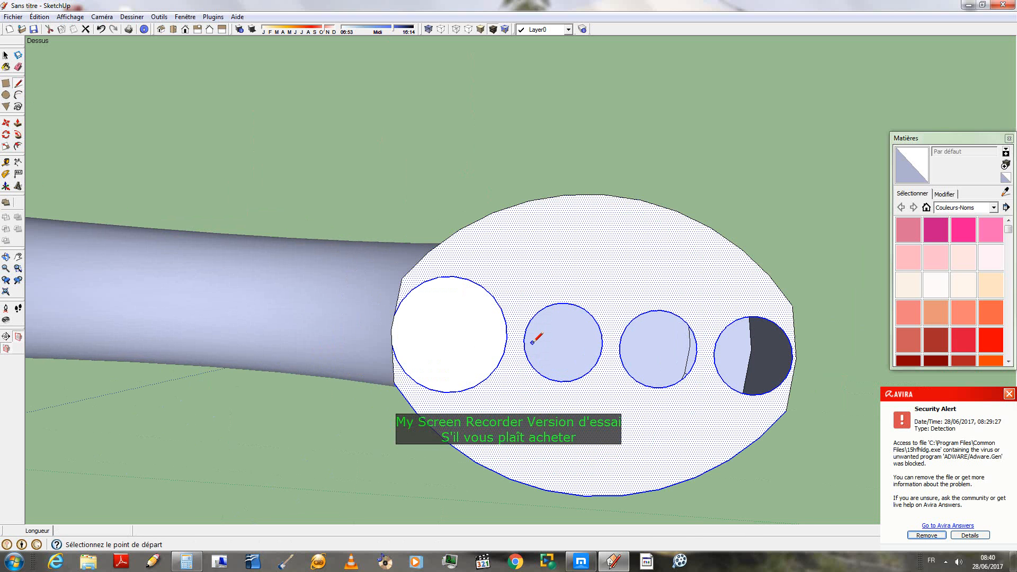
pyautogui.click(524, 340)
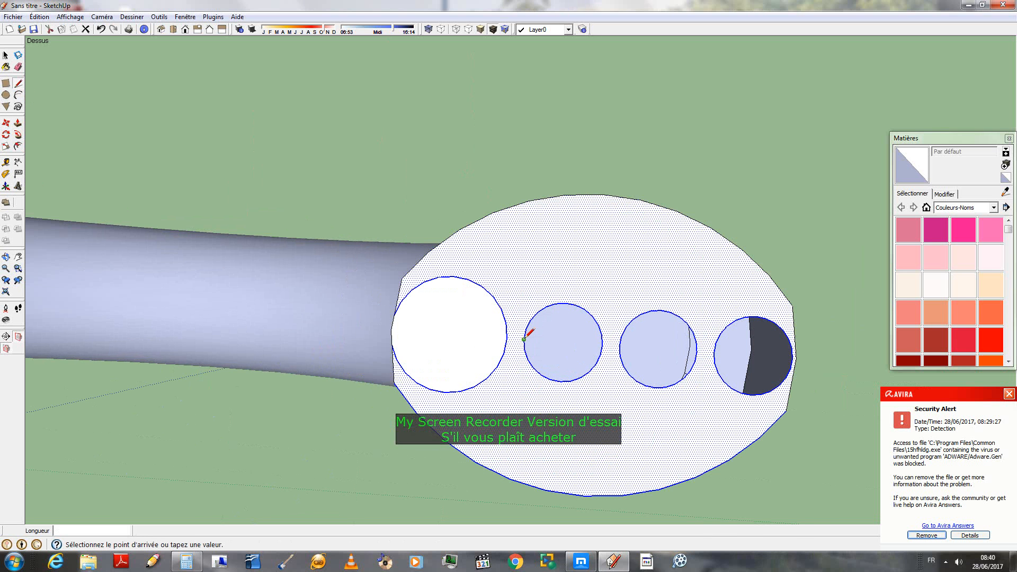
pyautogui.click(797, 354)
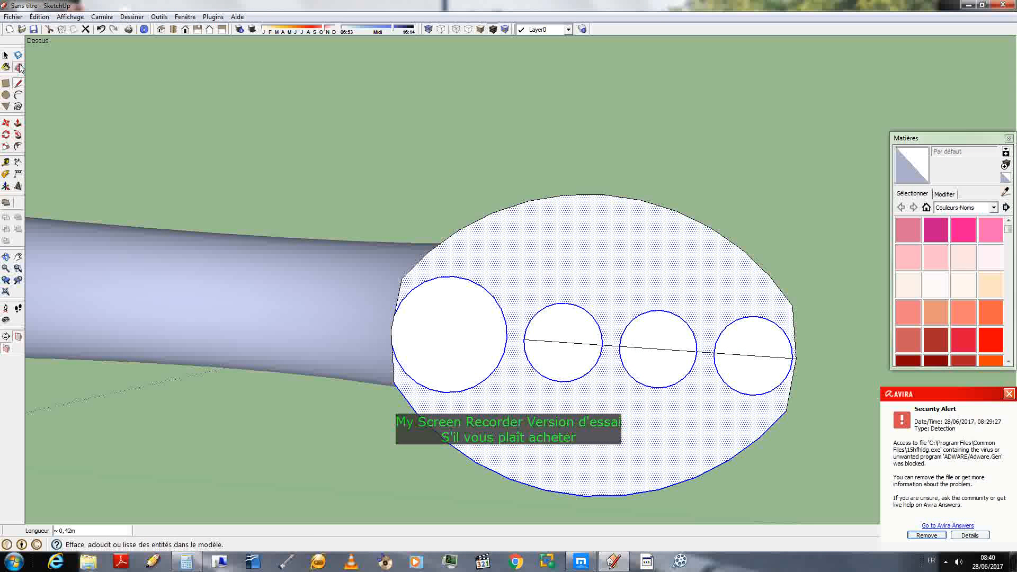
# - Erase the line segments inside and between the small circles on the right hand disc
pyautogui.click(19, 67)
pyautogui.click(554, 343)
pyautogui.click(657, 349)
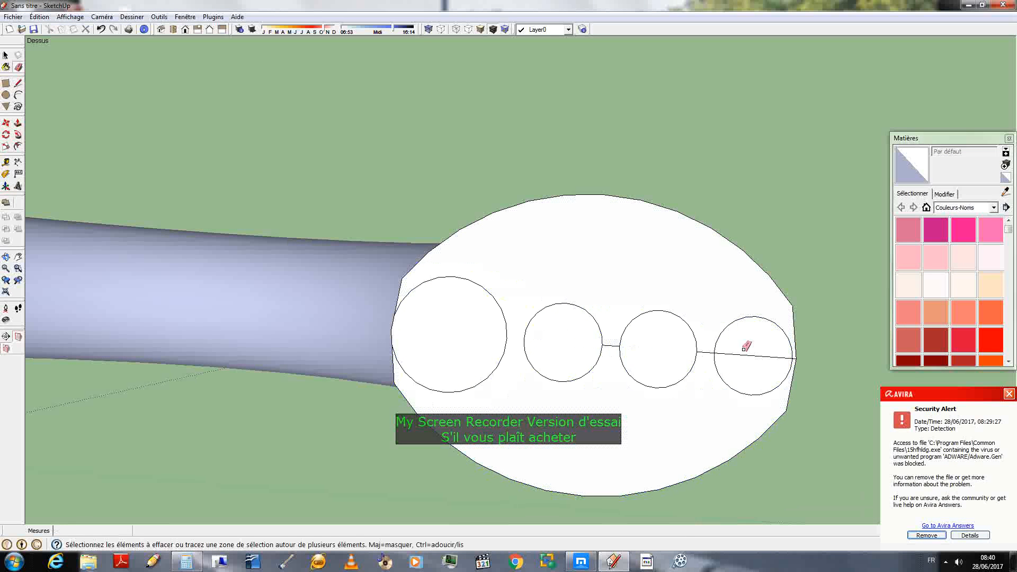
pyautogui.click(745, 350)
pyautogui.scroll(4, 795, 365)
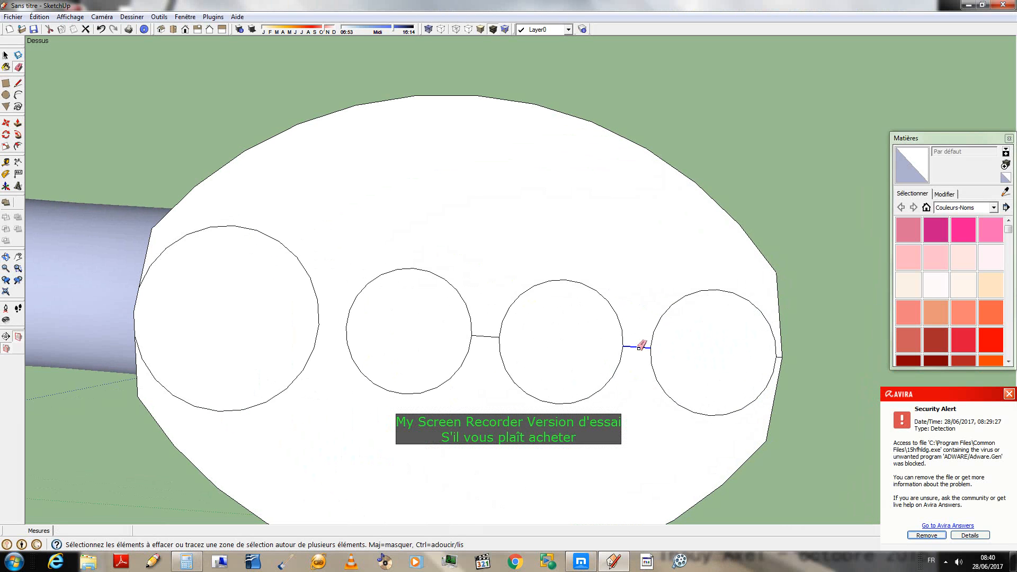
pyautogui.click(640, 347)
pyautogui.click(491, 336)
pyautogui.scroll(2, 827, 367)
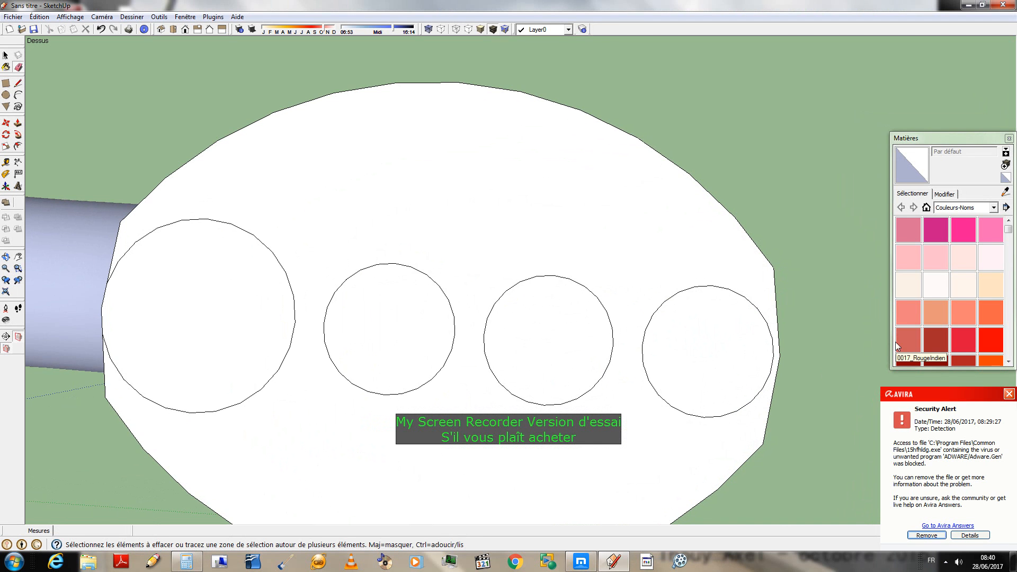
# - Examine the hand shapes in the robot reference pictures in the Maxthon browser, and return to SketchUp
pyautogui.scroll(-6, 693, 227)
pyautogui.scroll(-2, 646, 393)
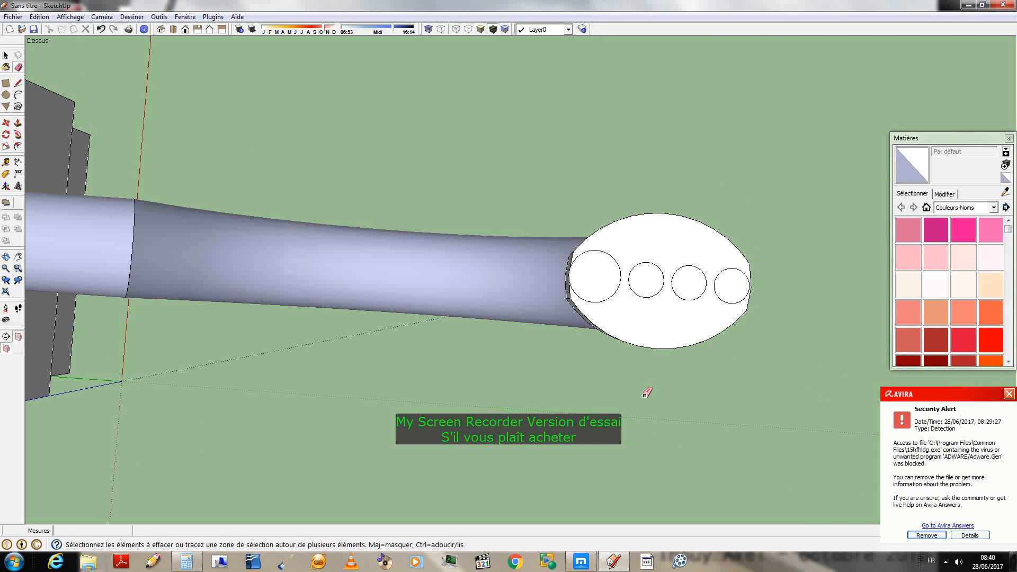
pyautogui.scroll(-4, 647, 392)
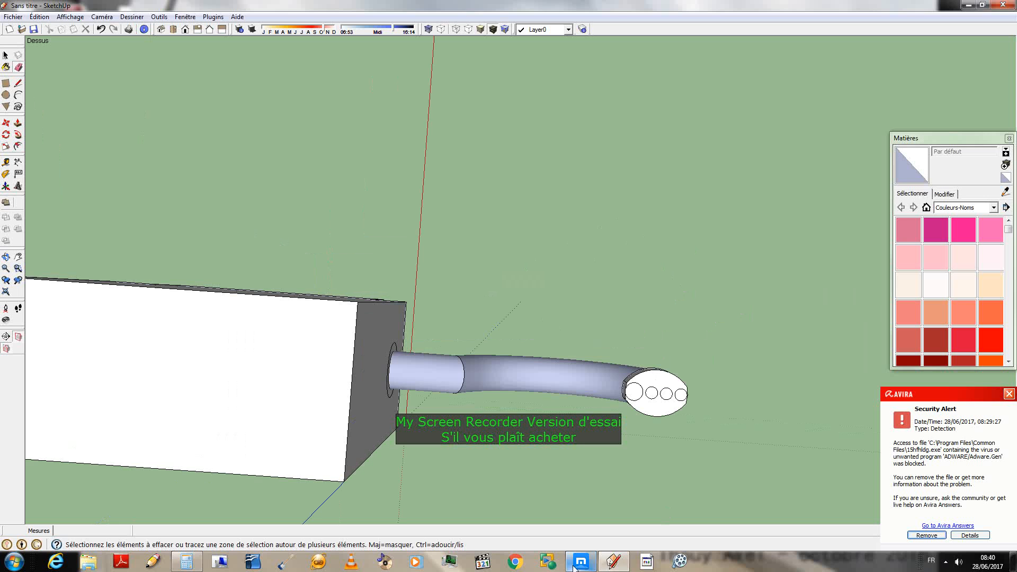
pyautogui.click(577, 564)
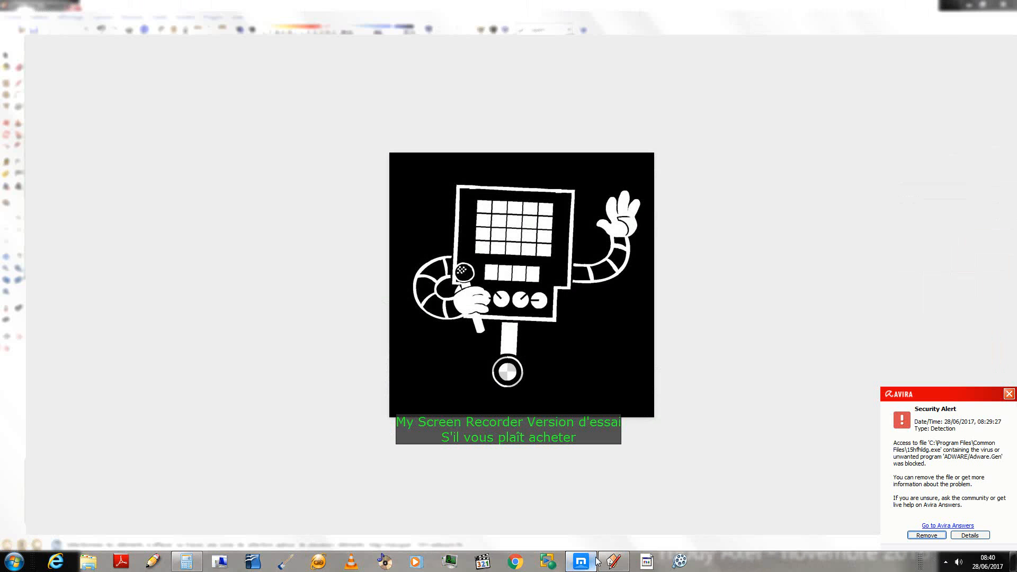
pyautogui.moveTo(739, 392)
pyautogui.mouseDown(button='right')
pyautogui.moveTo(760, 306)
pyautogui.moveTo(705, 312)
pyautogui.mouseUp(button='right')
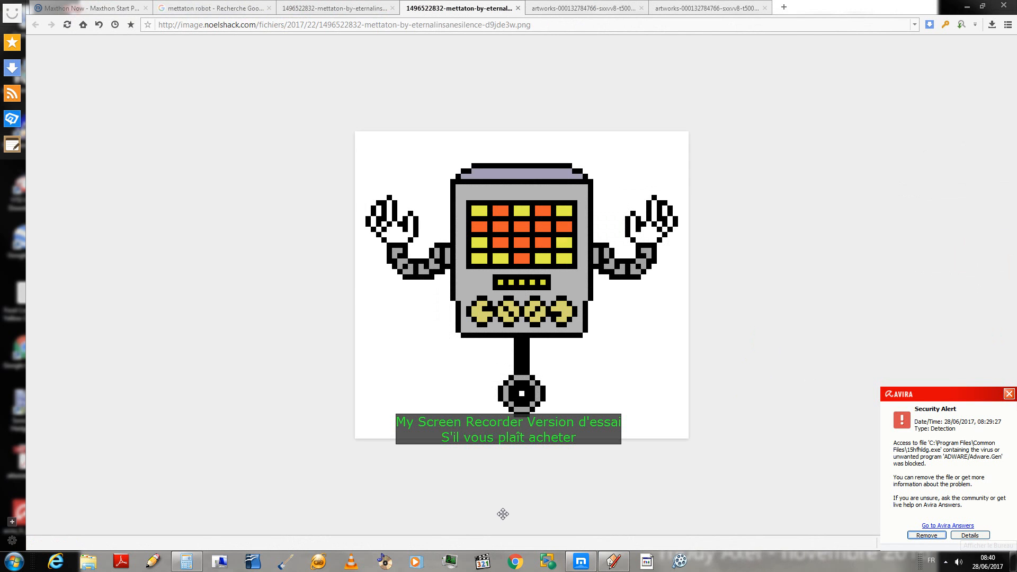
pyautogui.moveTo(503, 514); pyautogui.dragTo(688, 367, button='right')
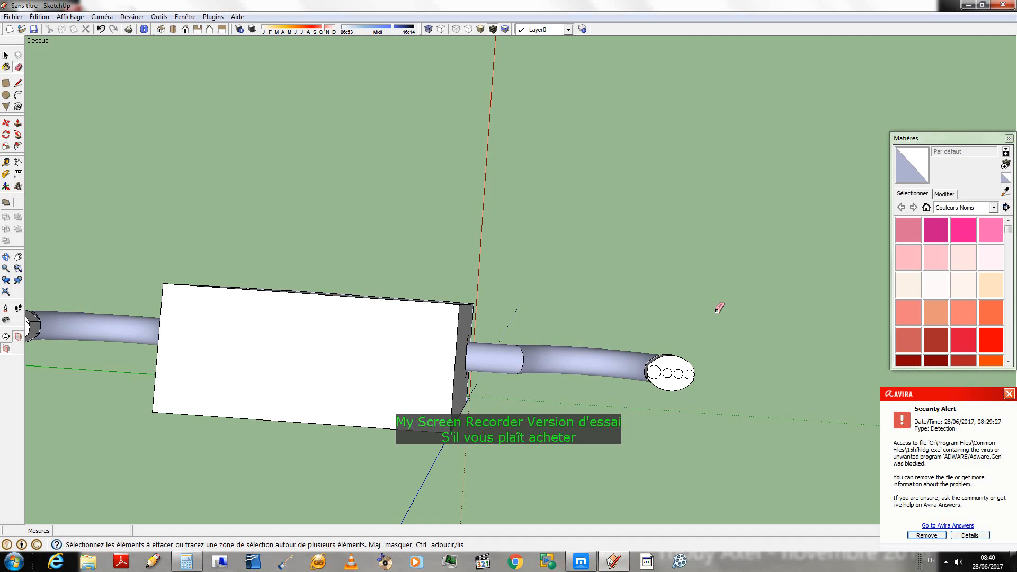
# - Draw a line across the largest circle on the left hand disc's upper face
pyautogui.moveTo(719, 308)
pyautogui.mouseDown(button='middle')
pyautogui.moveTo(662, 423)
pyautogui.moveTo(379, 406)
pyautogui.moveTo(514, 289)
pyautogui.moveTo(445, 286)
pyautogui.moveTo(518, 335)
pyautogui.moveTo(470, 312)
pyautogui.mouseUp(button='middle')
pyautogui.scroll(10, 470, 312)
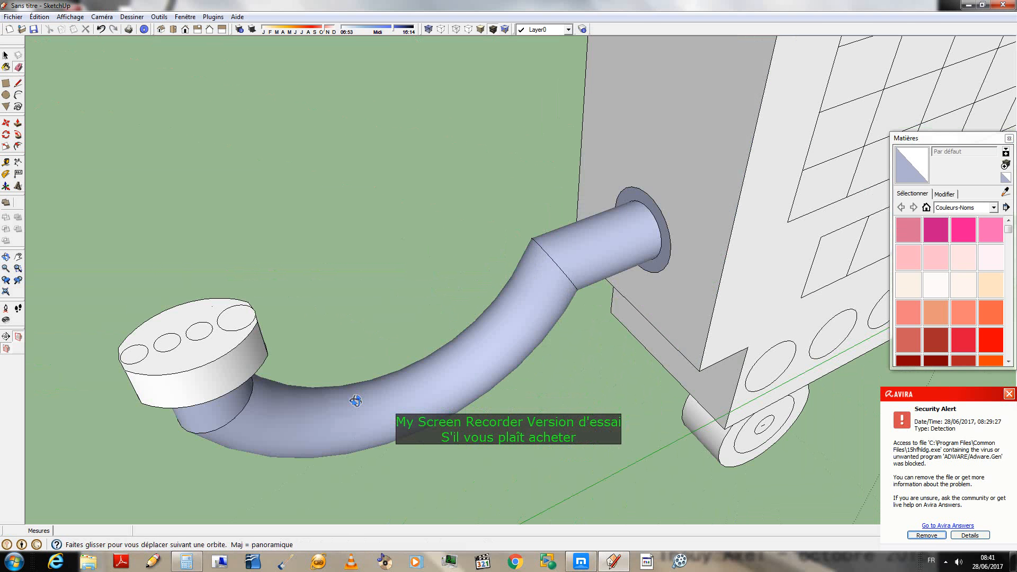
pyautogui.moveTo(355, 401); pyautogui.dragTo(369, 381, button='middle')
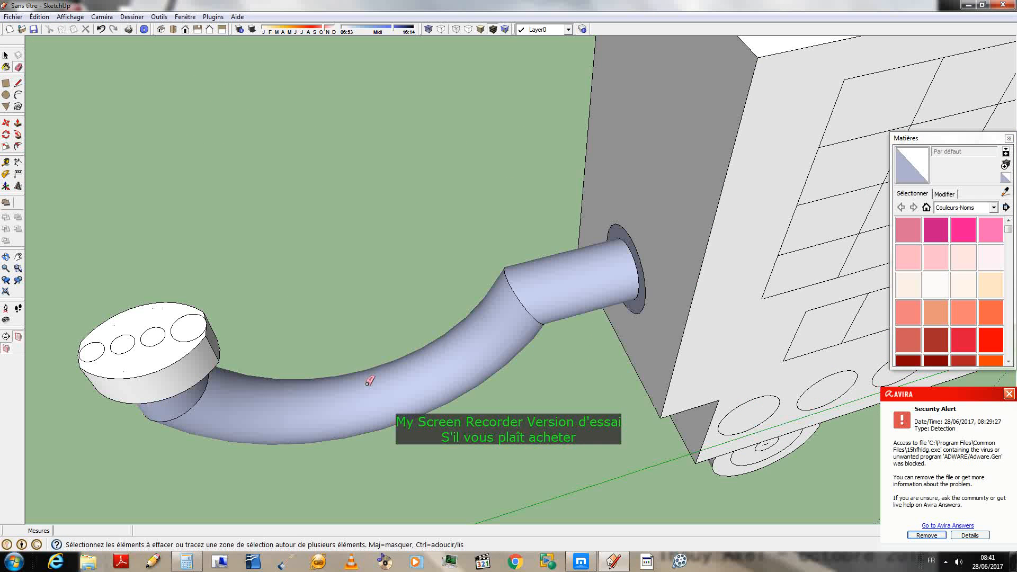
pyautogui.press('l')
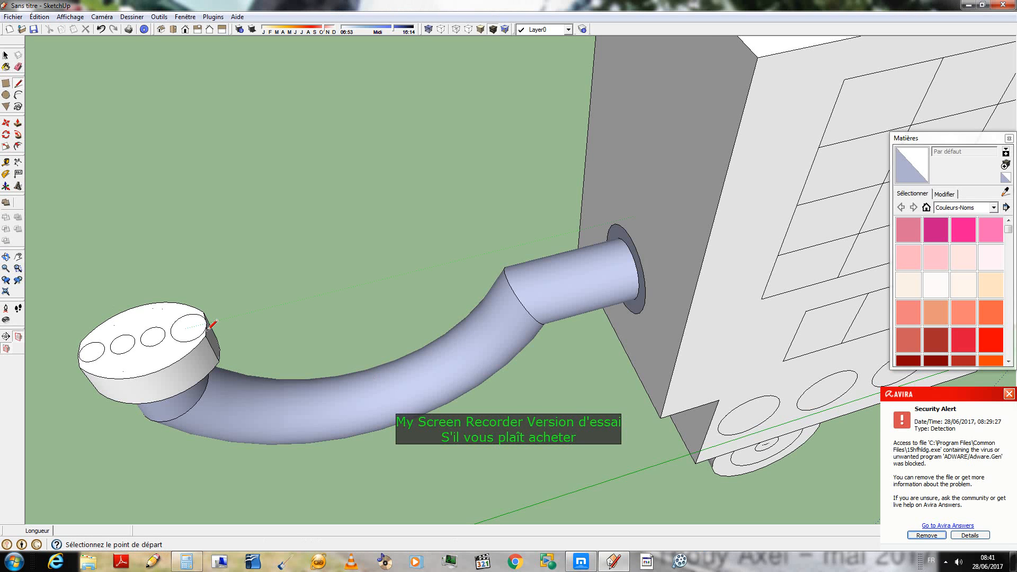
pyautogui.scroll(5, 158, 325)
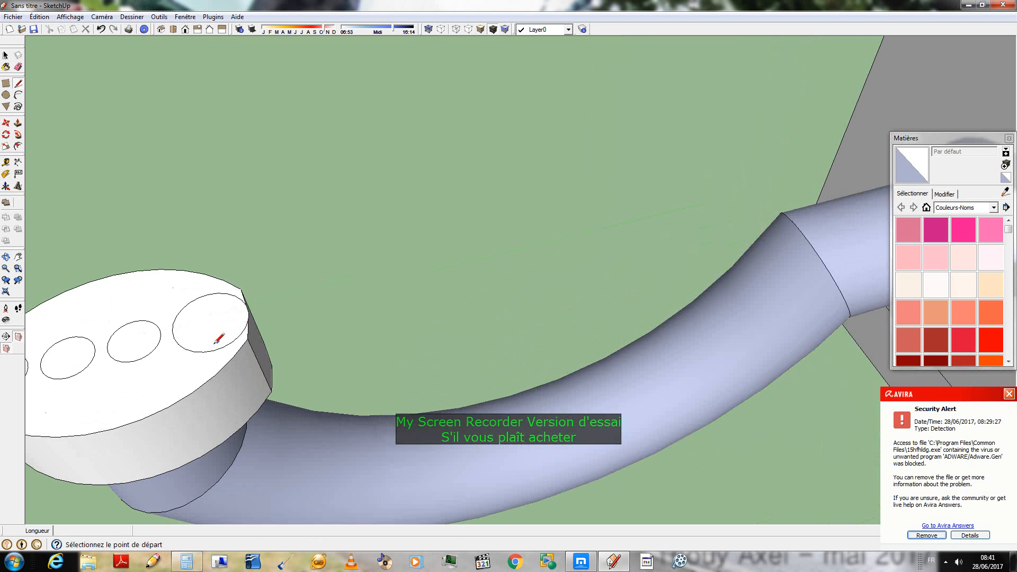
pyautogui.click(213, 351)
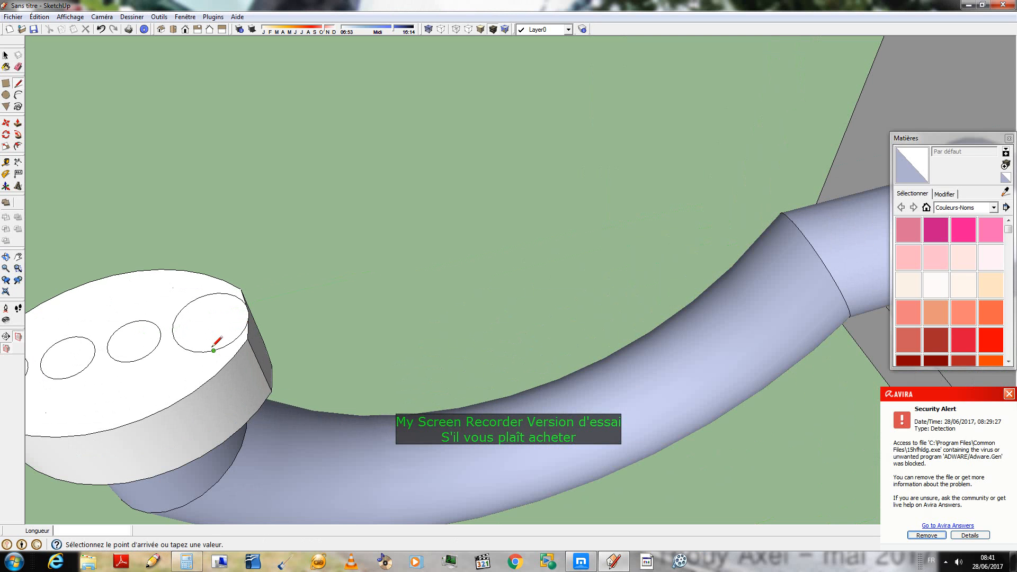
pyautogui.click(208, 294)
# - From the dividing line's midpoint, draw a vertical line about 0.29 m up, a horizontal line toward the body and a downward line about 0.12 m
pyautogui.moveTo(218, 279)
pyautogui.mouseDown(button='middle')
pyautogui.moveTo(227, 229)
pyautogui.moveTo(207, 132)
pyautogui.moveTo(221, 120)
pyautogui.moveTo(220, 97)
pyautogui.mouseUp(button='middle')
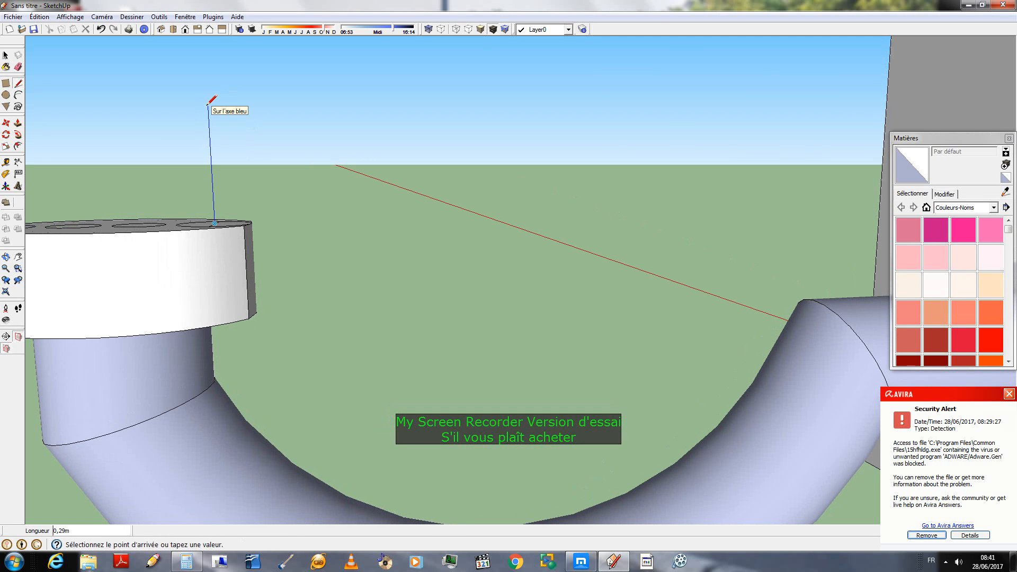
pyautogui.click(208, 105)
pyautogui.click(301, 107)
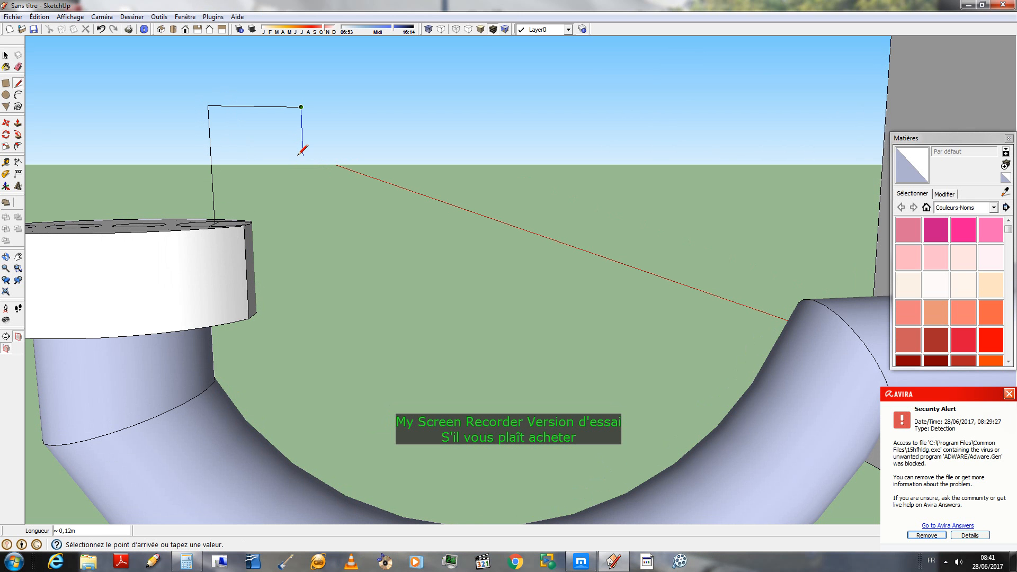
pyautogui.click(303, 155)
# - Try to close the upright outline with sloping lines back to the large circle, and erase those lines
pyautogui.click(212, 221)
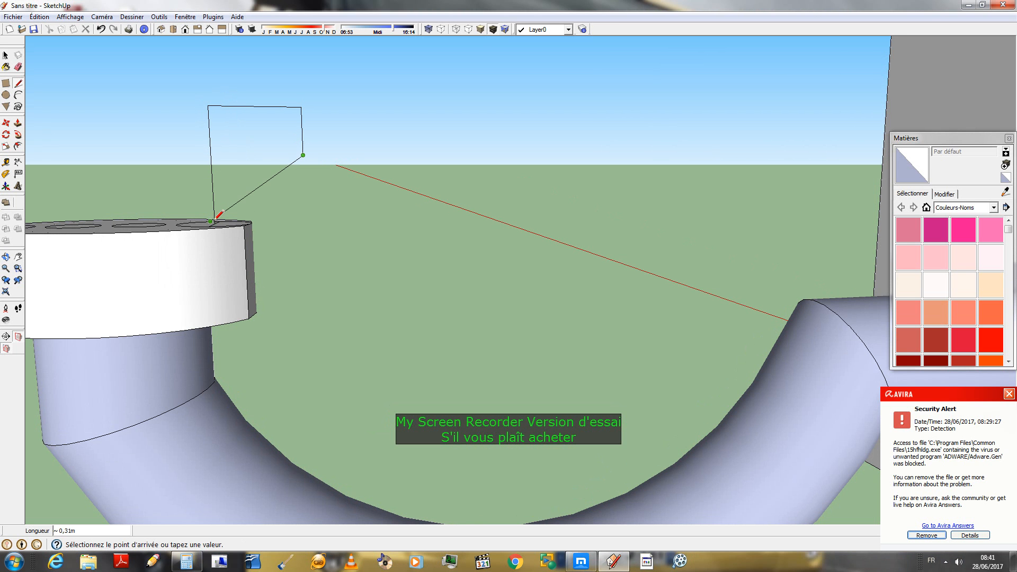
pyautogui.click(255, 106)
pyautogui.moveTo(264, 99)
pyautogui.mouseDown(button='middle')
pyautogui.moveTo(267, 270)
pyautogui.moveTo(260, 259)
pyautogui.mouseUp(button='middle')
pyautogui.press('e')
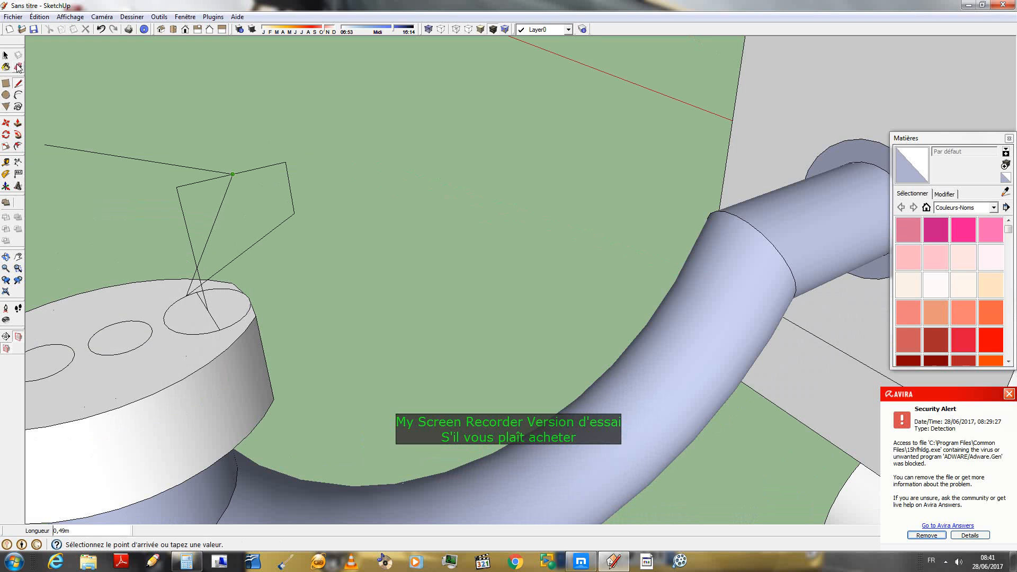
pyautogui.moveTo(218, 228)
pyautogui.mouseDown()
pyautogui.moveTo(245, 229)
pyautogui.moveTo(250, 253)
pyautogui.mouseUp()
# - Draw a line down from the top edge's midpoint and a sloping line to the large circle's centre, and erase the surplus outline edges
pyautogui.press('l')
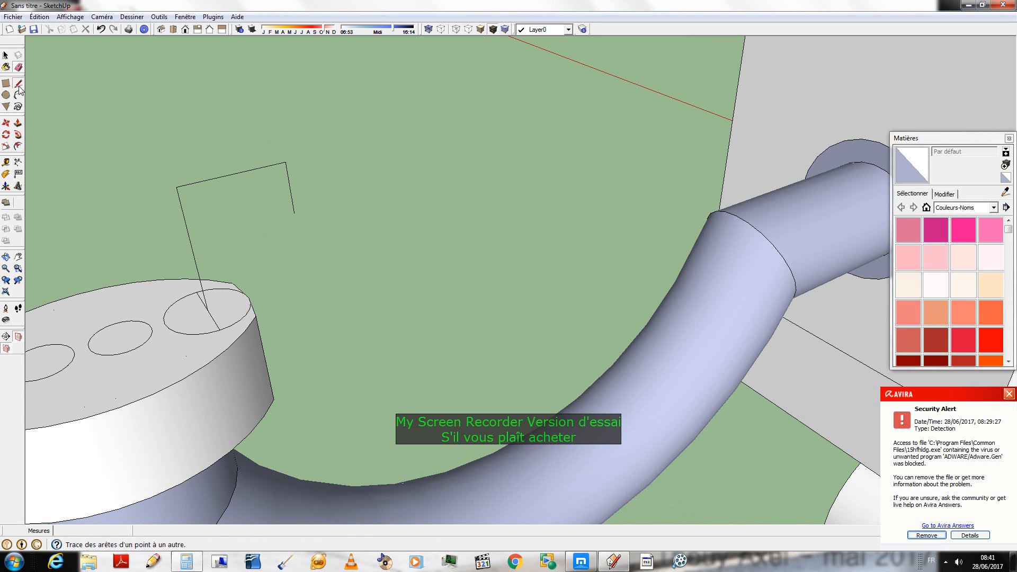
pyautogui.click(233, 173)
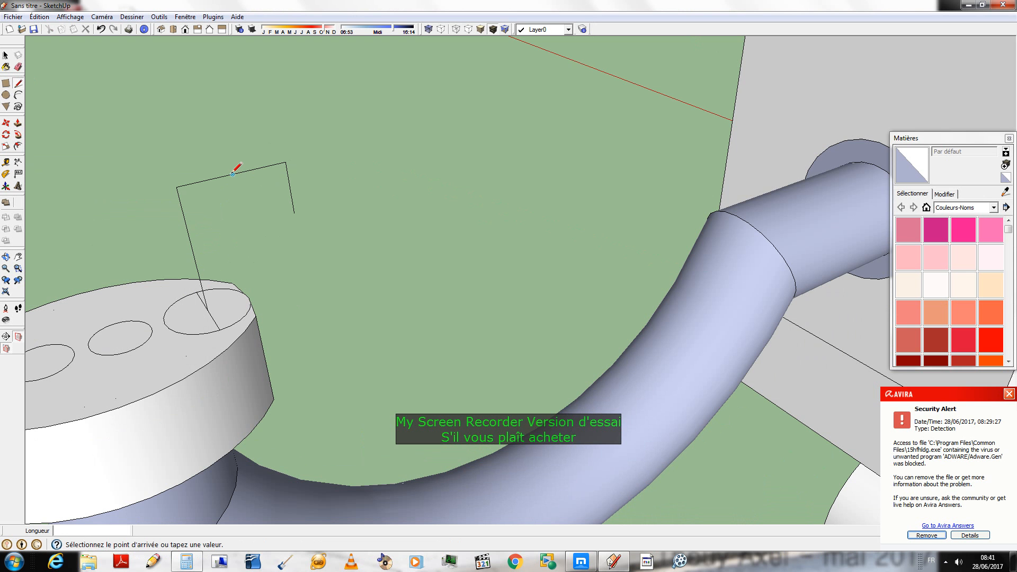
pyautogui.click(247, 239)
pyautogui.click(207, 310)
pyautogui.click(20, 68)
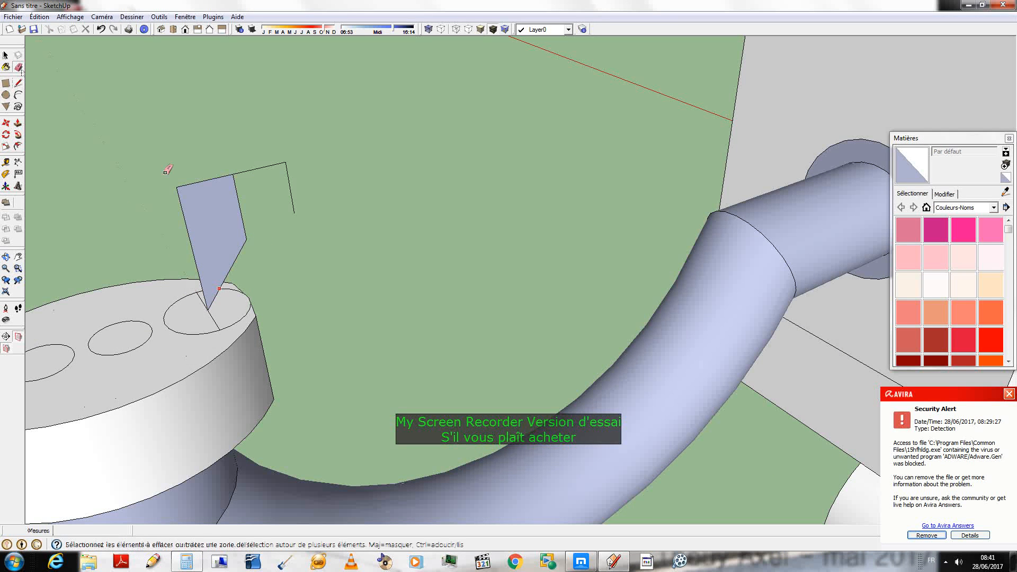
pyautogui.moveTo(175, 184); pyautogui.dragTo(203, 186)
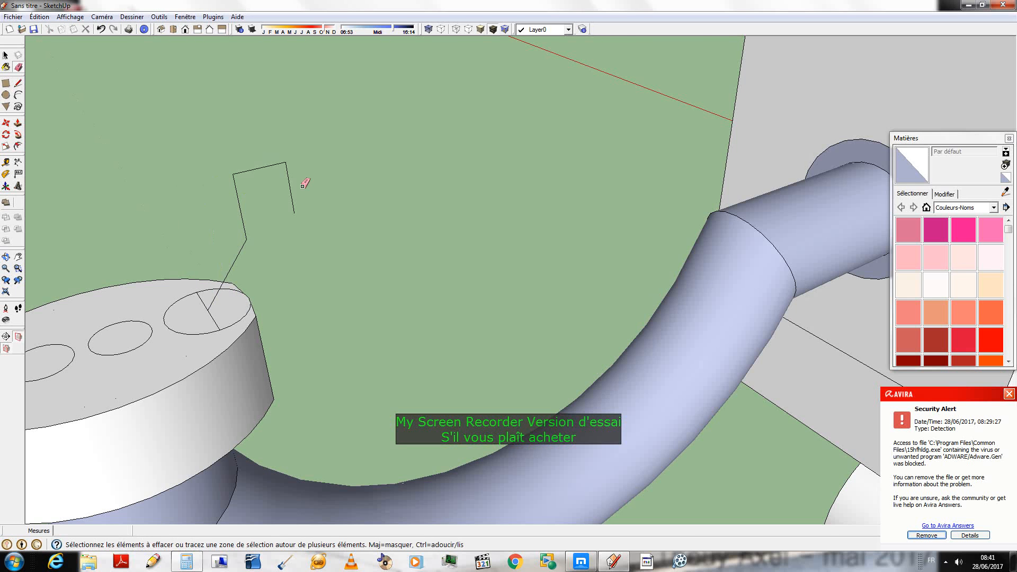
# - Examine the bent finger line on the left hand against the whole robot and the hands in the reference picture in Maxthon
pyautogui.scroll(-3, 502, 177)
pyautogui.moveTo(503, 177); pyautogui.dragTo(320, 158, button='middle')
pyautogui.scroll(-5, 320, 158)
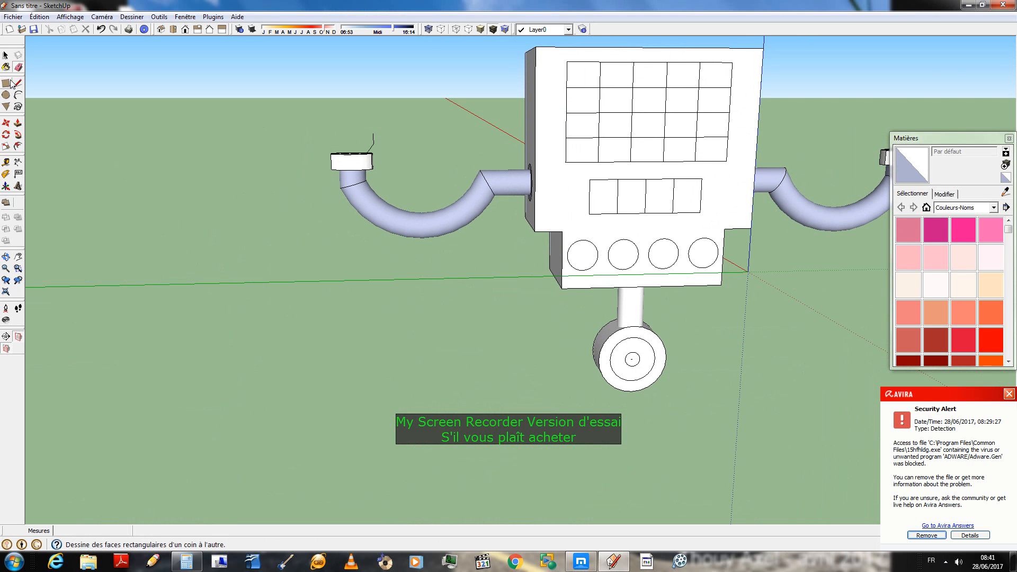
pyautogui.click(6, 55)
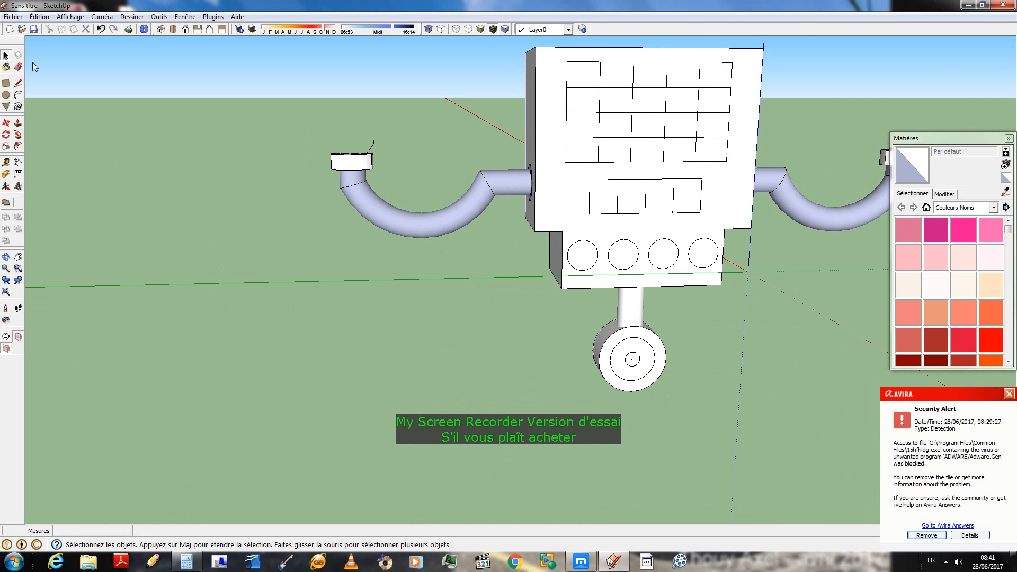
pyautogui.click(373, 140)
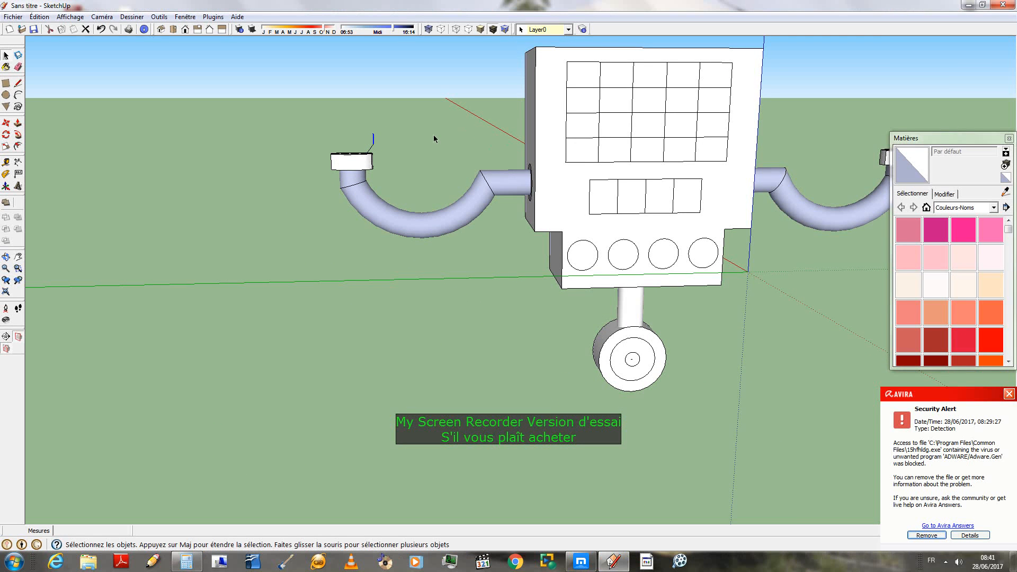
pyautogui.scroll(6, 384, 136)
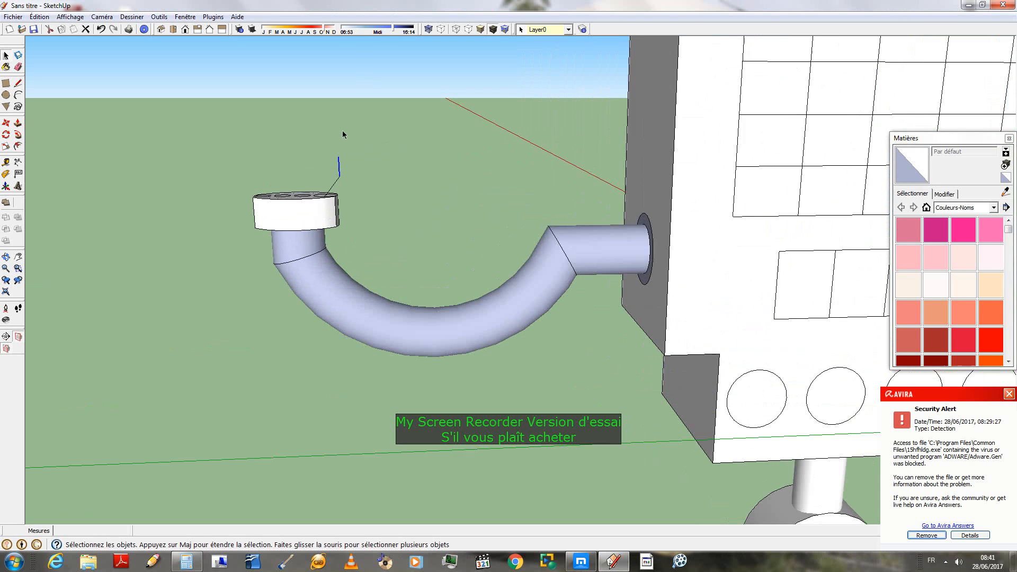
pyautogui.scroll(-5, 431, 138)
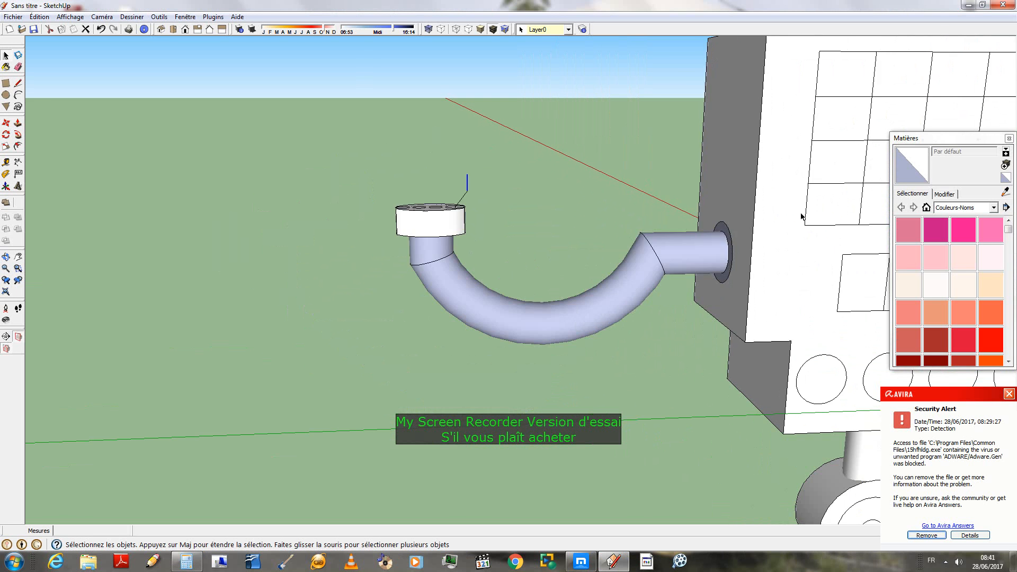
pyautogui.scroll(3, 333, 138)
pyautogui.scroll(4, 546, 114)
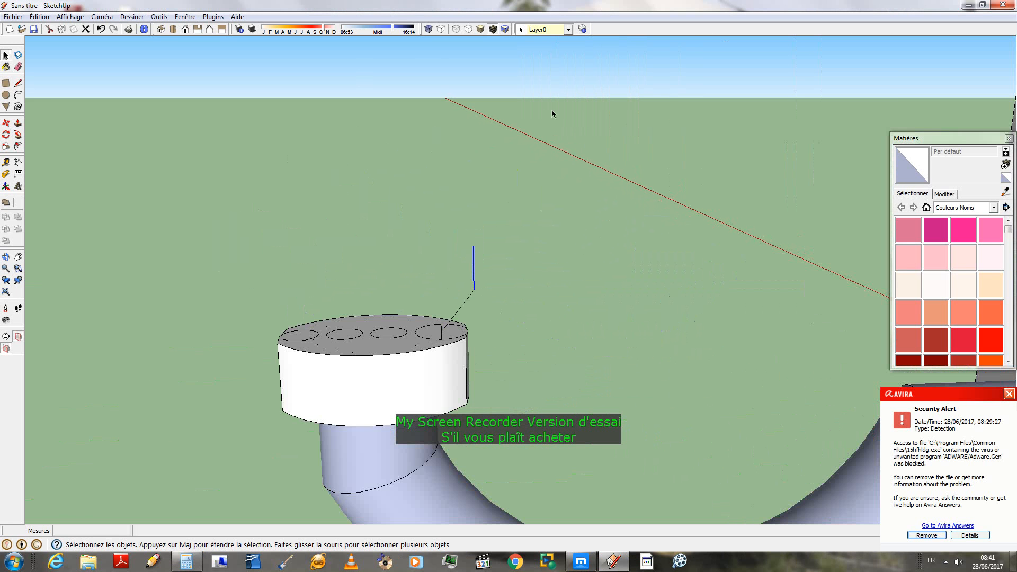
pyautogui.moveTo(551, 110); pyautogui.dragTo(120, 161, button='middle')
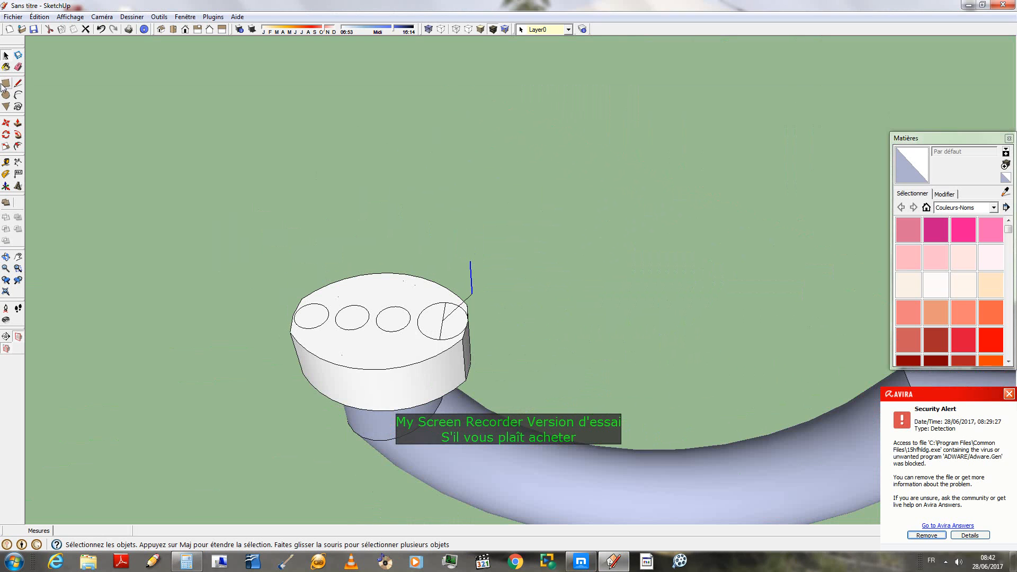
pyautogui.click(19, 84)
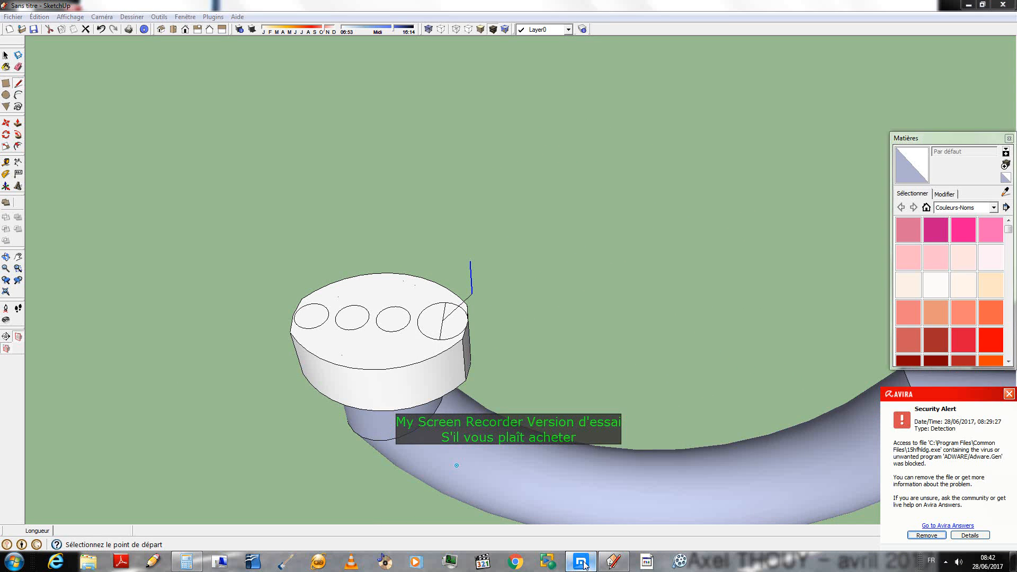
pyautogui.click(583, 564)
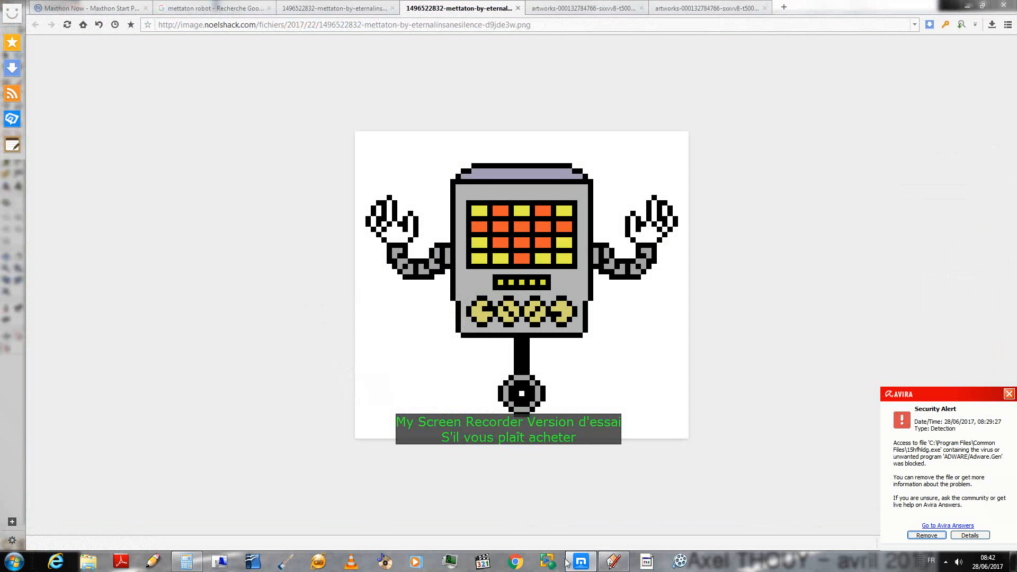
pyautogui.click(582, 562)
# - Draw a dividing line about 0.12 m long across each of the three small circles on the left hand disc
pyautogui.moveTo(556, 392)
pyautogui.mouseDown(button='middle')
pyautogui.moveTo(654, 230)
pyautogui.moveTo(423, 290)
pyautogui.mouseUp(button='middle')
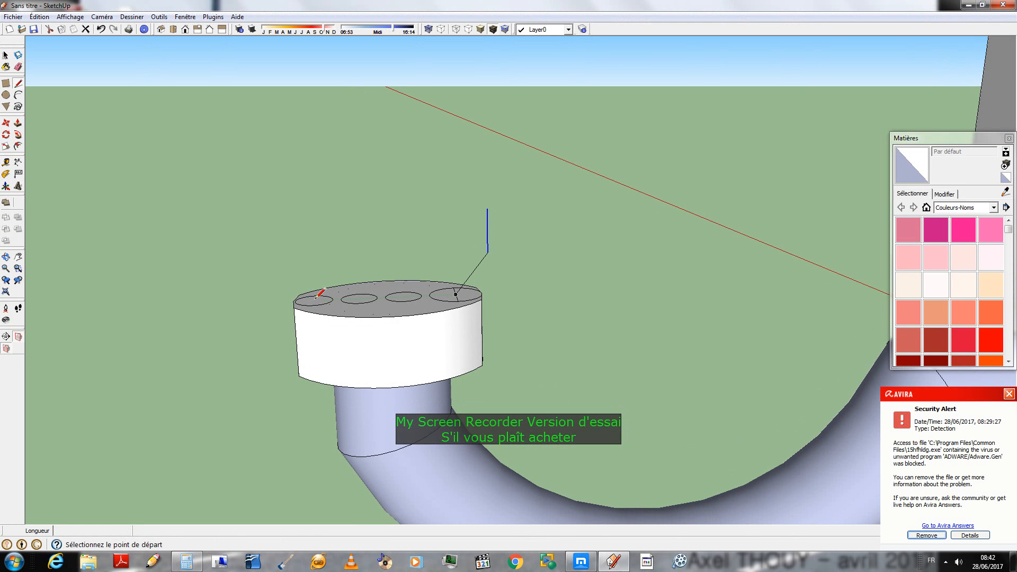
pyautogui.moveTo(318, 402); pyautogui.dragTo(304, 365, button='middle')
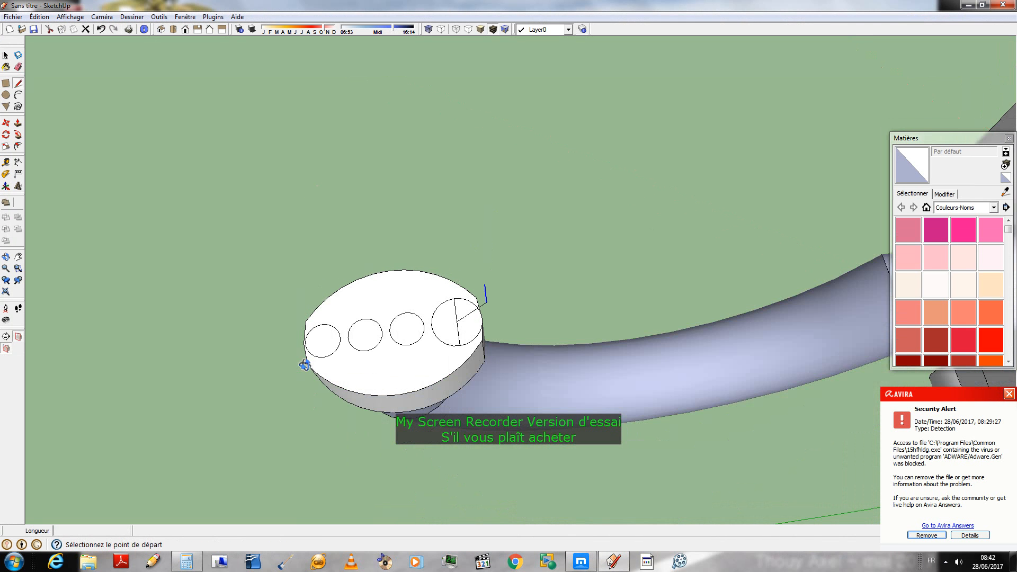
pyautogui.click(322, 324)
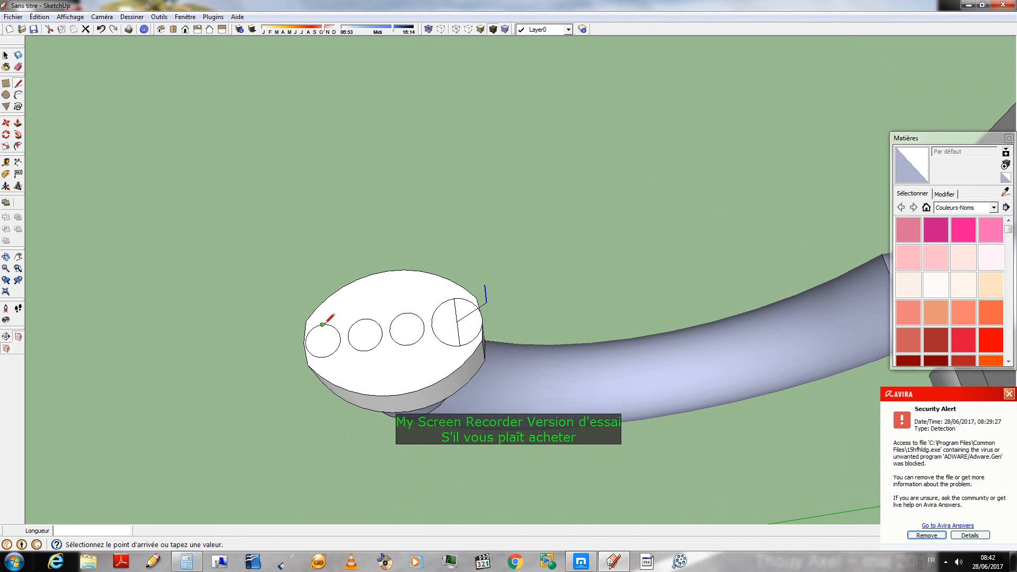
pyautogui.click(323, 357)
pyautogui.click(364, 318)
pyautogui.click(366, 351)
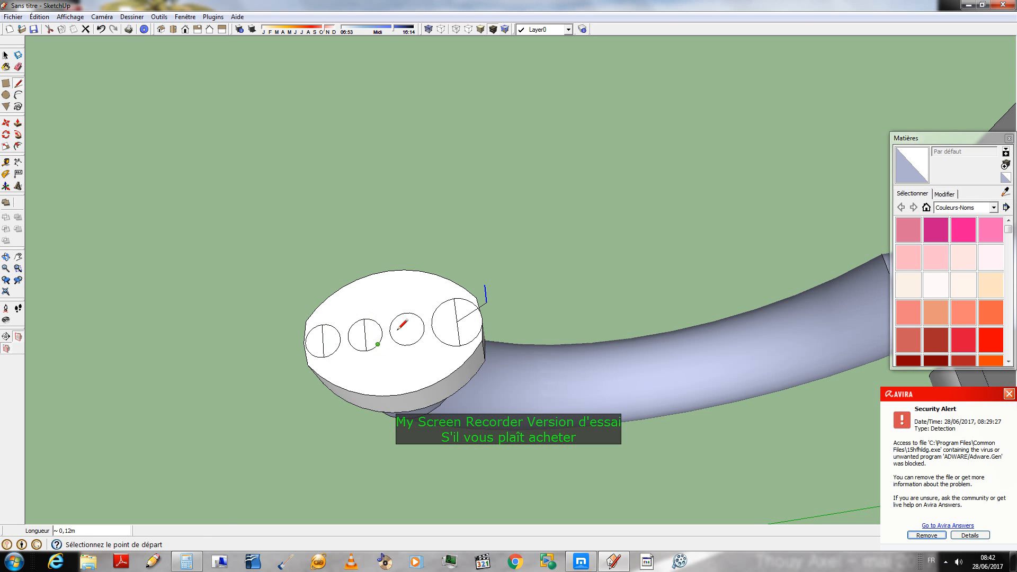
pyautogui.click(406, 313)
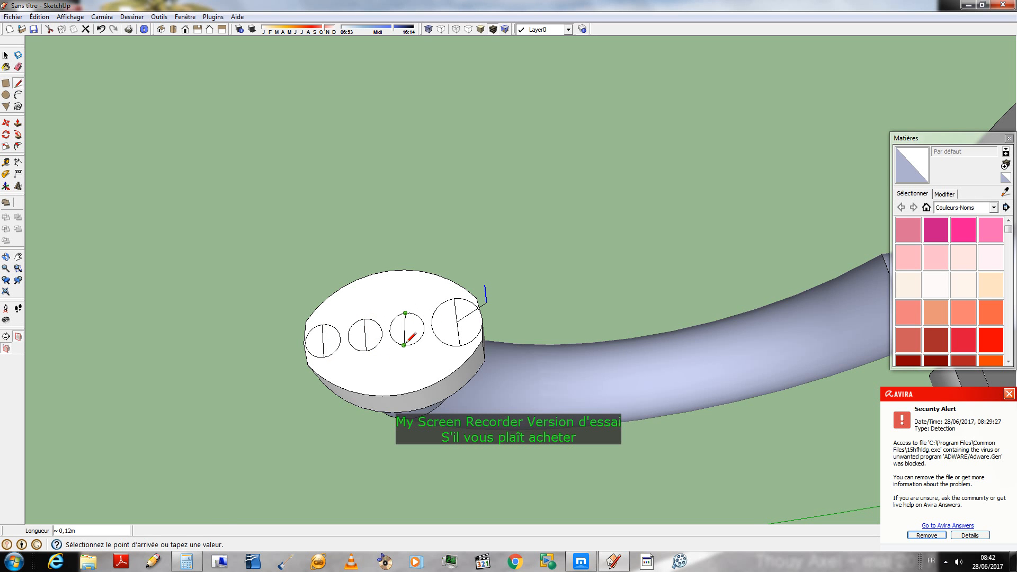
pyautogui.click(404, 345)
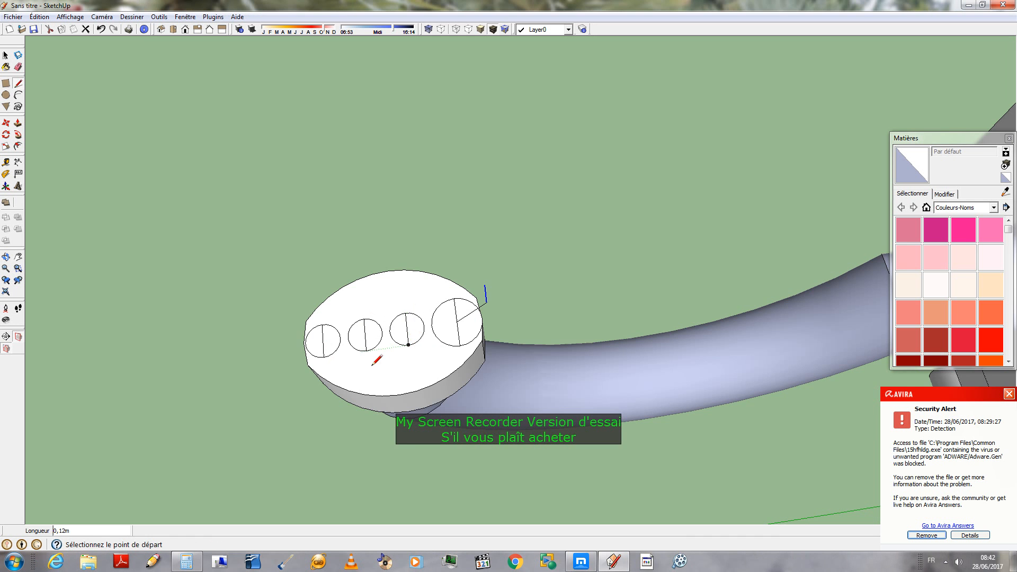
# - From the outermost small circle's centre, draw an outline about 0.38 m high and 0.12 m outward, sloping back to it, and erase its inner and top edges
pyautogui.moveTo(377, 361)
pyautogui.mouseDown(button='middle')
pyautogui.moveTo(393, 168)
pyautogui.moveTo(323, 209)
pyautogui.moveTo(321, 101)
pyautogui.mouseUp(button='middle')
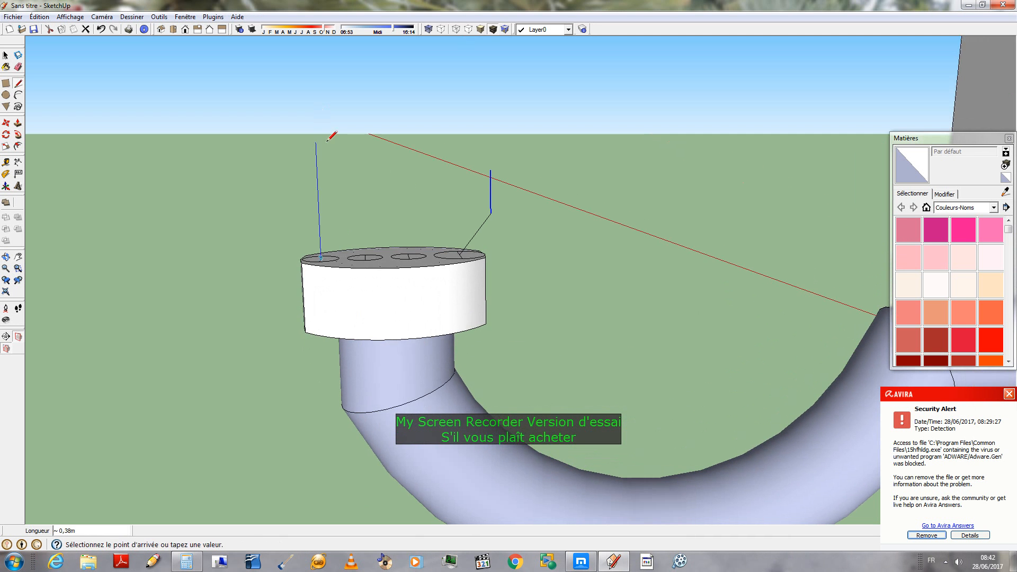
pyautogui.moveTo(319, 170); pyautogui.dragTo(319, 167, button='middle')
pyautogui.click(317, 177)
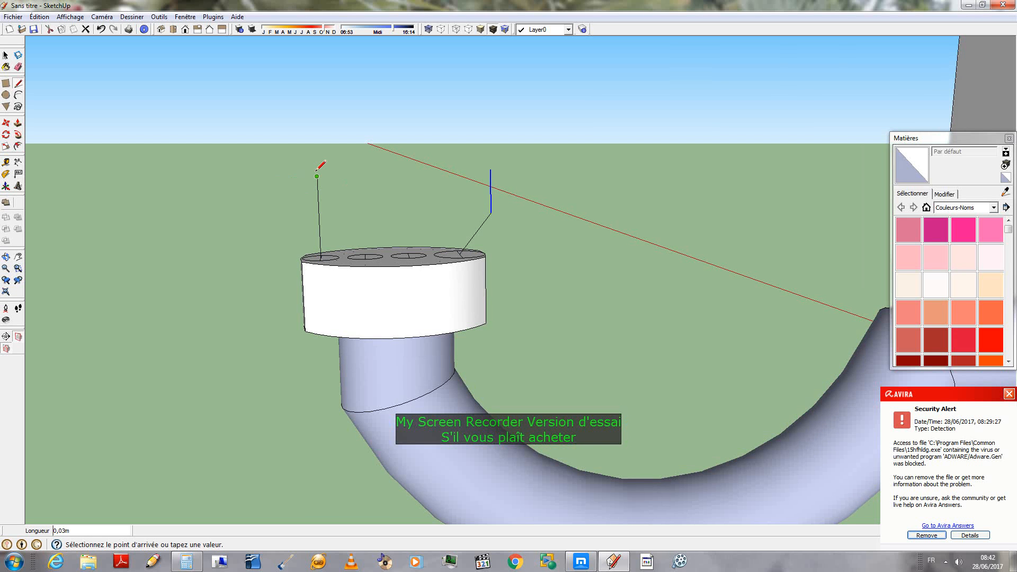
pyautogui.click(316, 142)
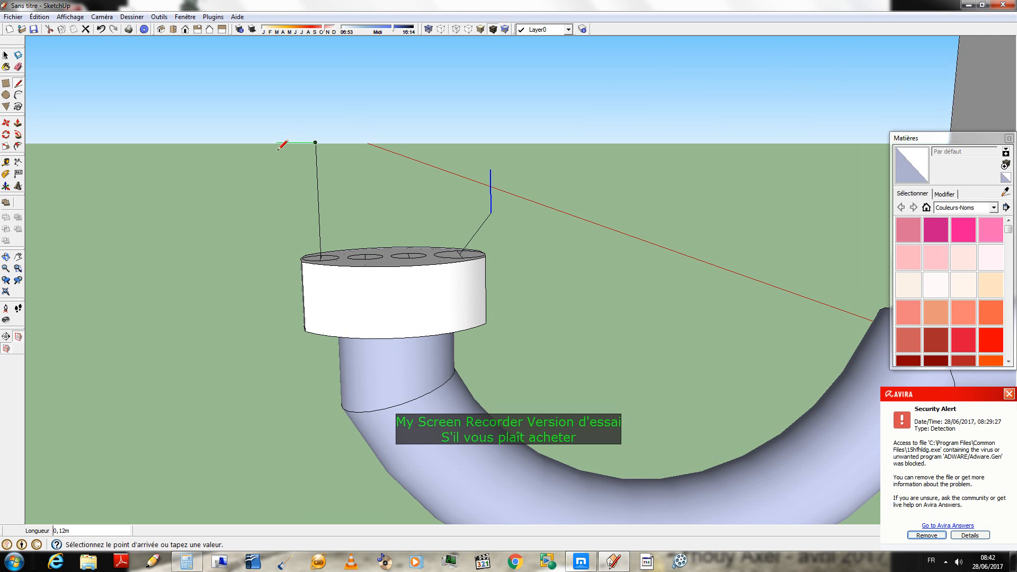
pyautogui.click(277, 143)
pyautogui.click(279, 207)
pyautogui.click(318, 255)
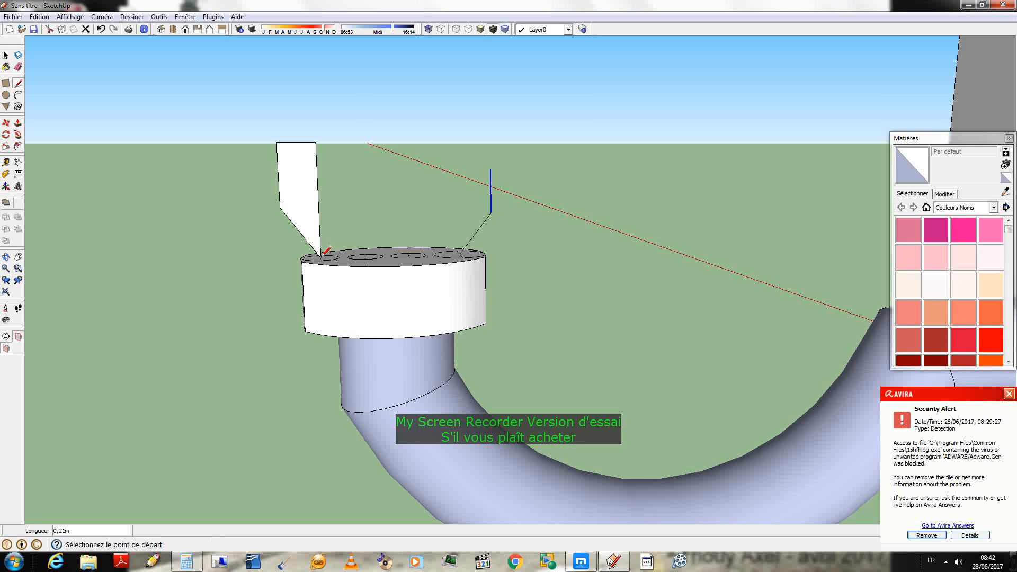
pyautogui.click(17, 66)
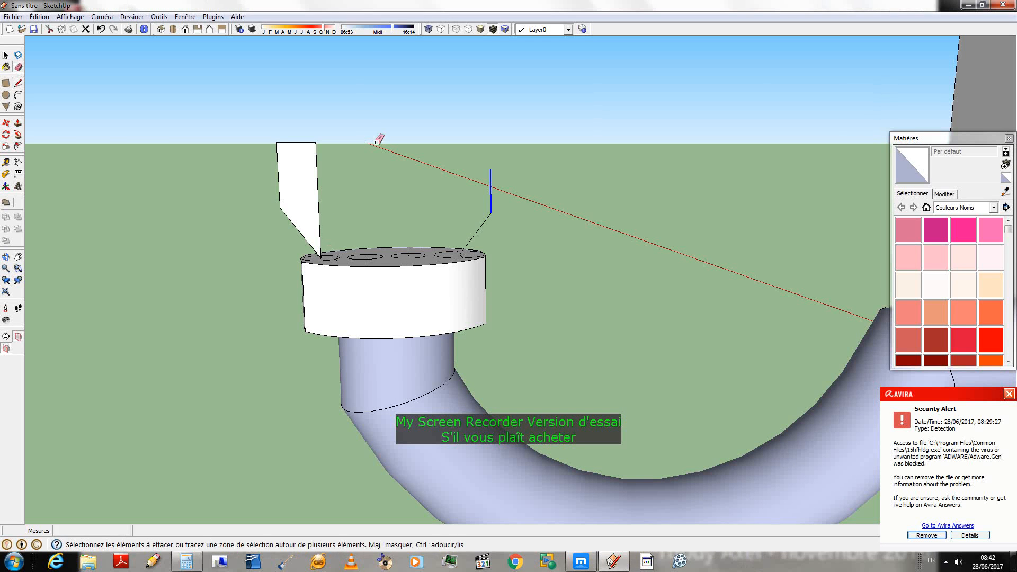
pyautogui.moveTo(320, 146); pyautogui.dragTo(319, 178)
# - Copy the outermost bent finger line from its circle's centre to the centres of the other two small circles
pyautogui.click(6, 55)
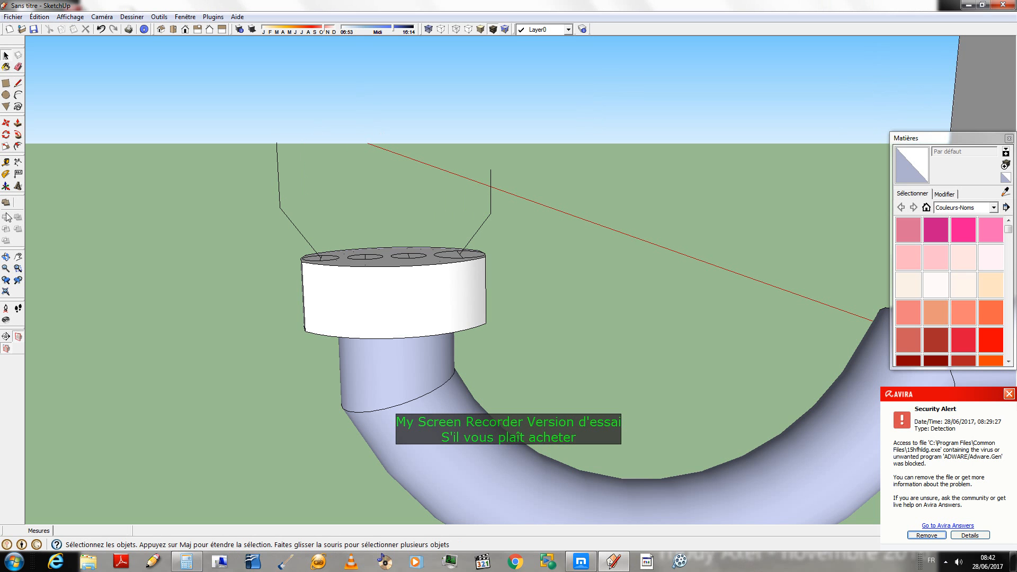
pyautogui.moveTo(271, 231); pyautogui.dragTo(269, 231)
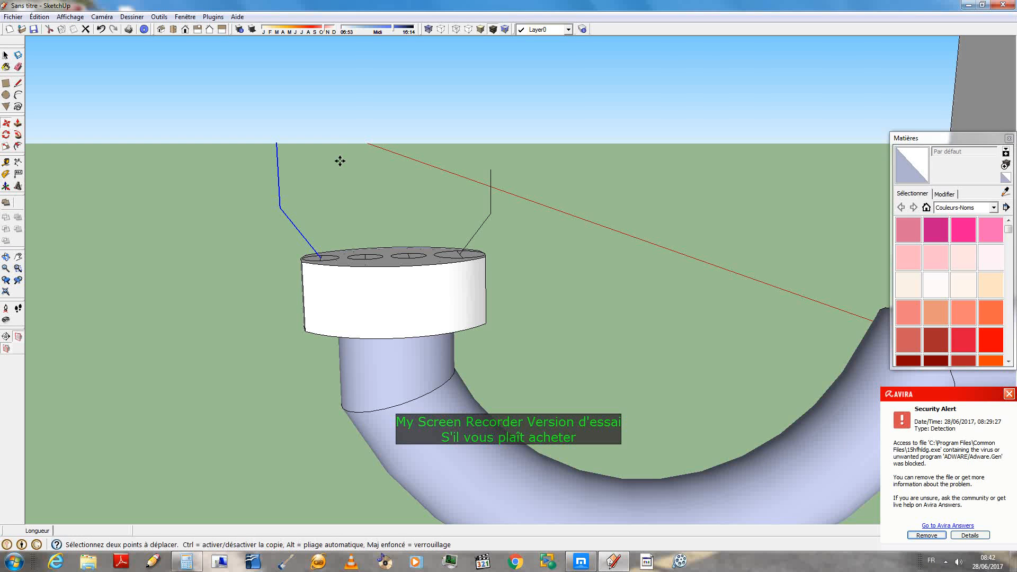
pyautogui.moveTo(340, 158); pyautogui.dragTo(320, 357, button='middle')
pyautogui.press('ctrl')
pyautogui.click(319, 278)
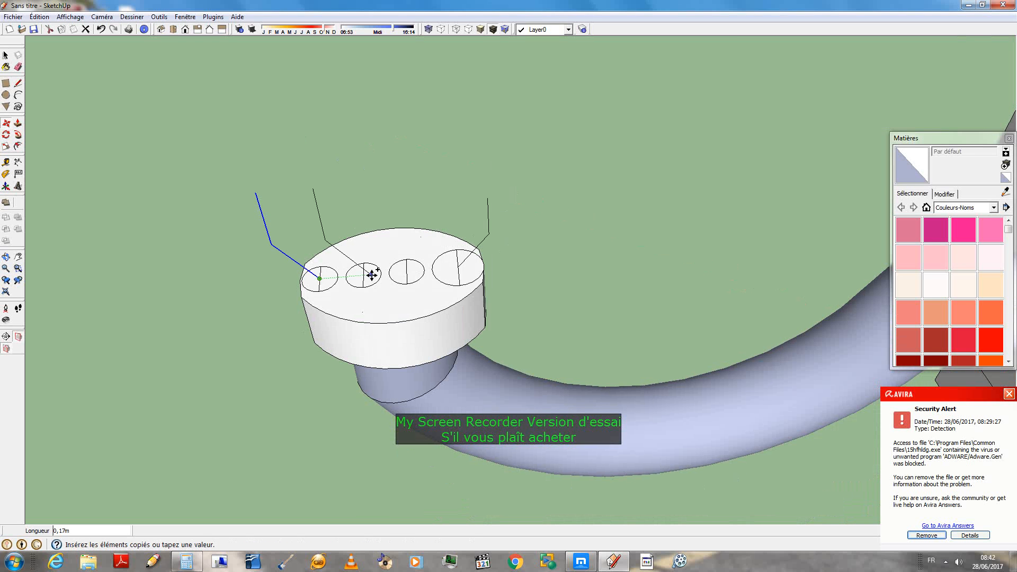
pyautogui.click(365, 275)
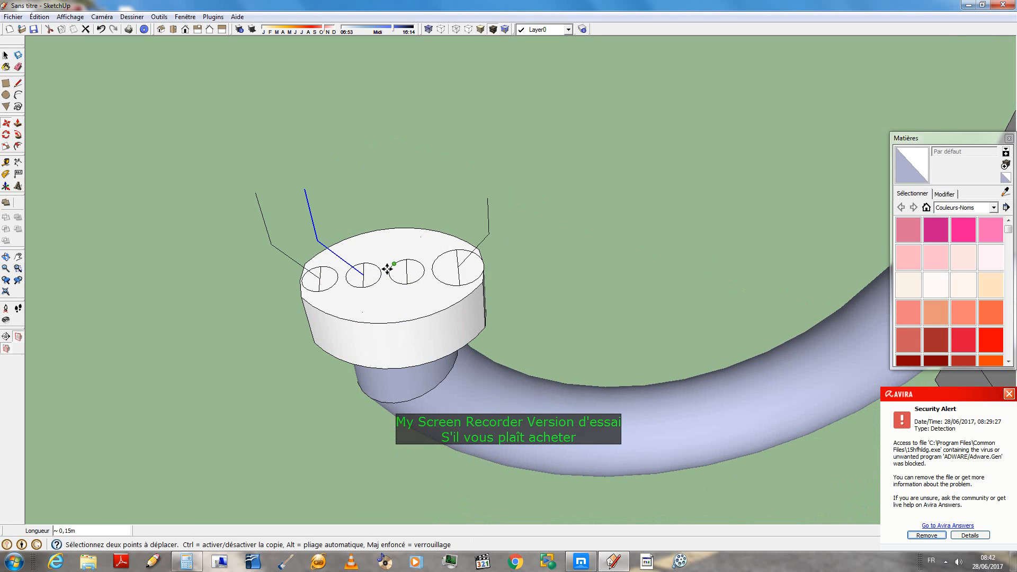
pyautogui.click(363, 274)
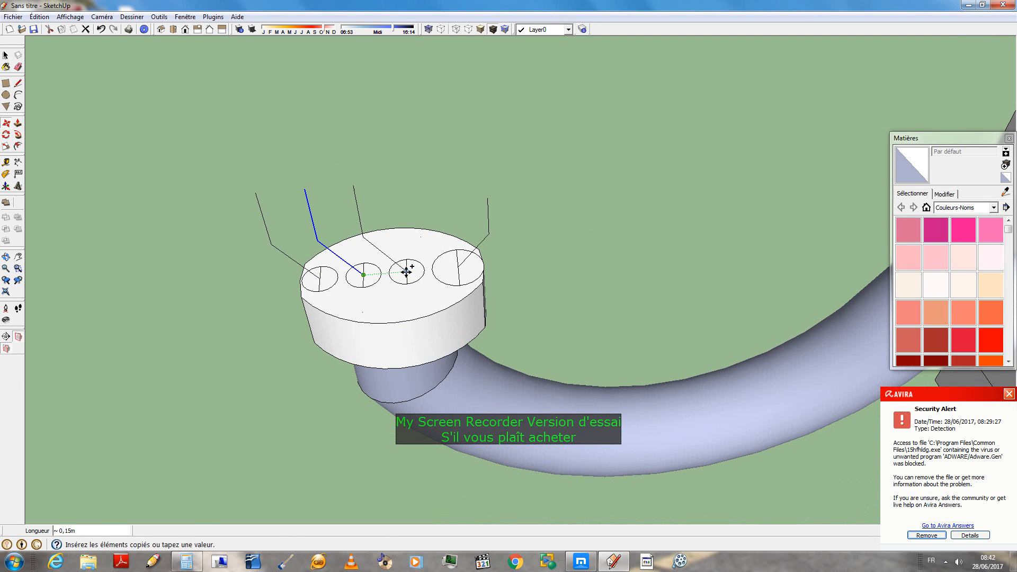
pyautogui.click(406, 272)
# - Place another copy of the bent finger line about 1.11 m away, in the open space outside the left hand
pyautogui.scroll(-3, 508, 212)
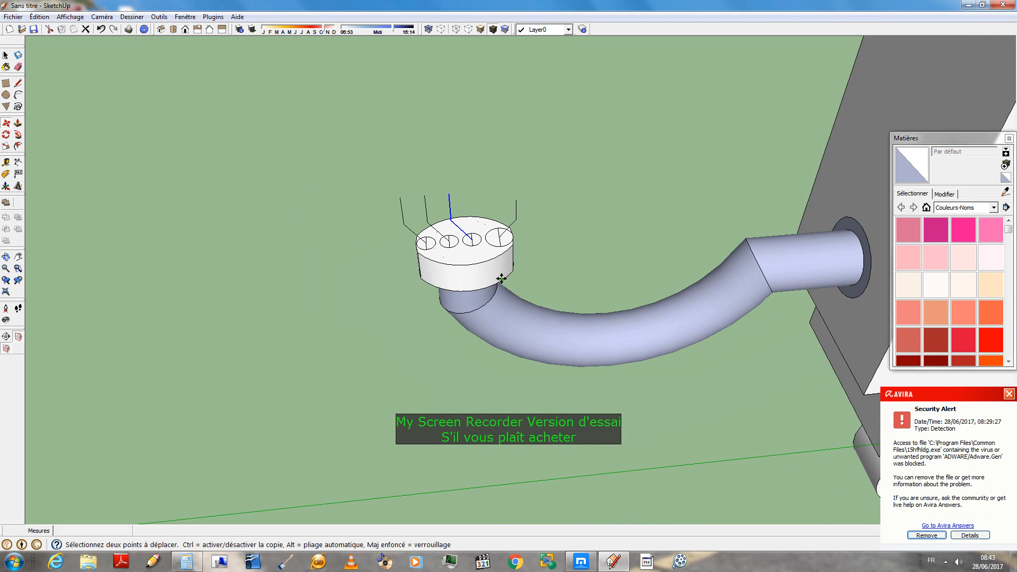
pyautogui.moveTo(501, 278); pyautogui.dragTo(435, 272, button='middle')
pyautogui.scroll(-2, 358, 268)
pyautogui.scroll(3, 450, 164)
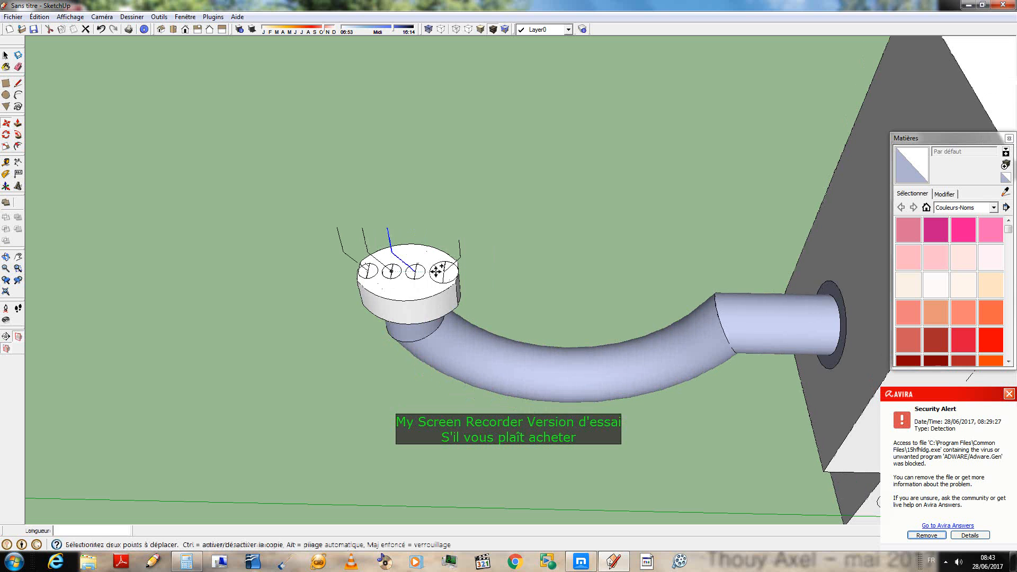
pyautogui.click(415, 272)
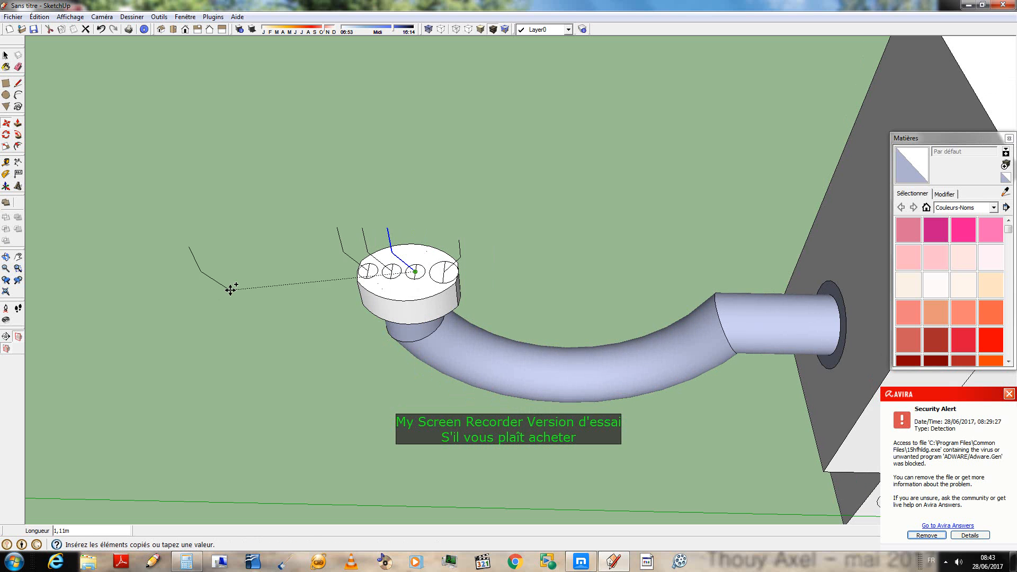
pyautogui.click(235, 268)
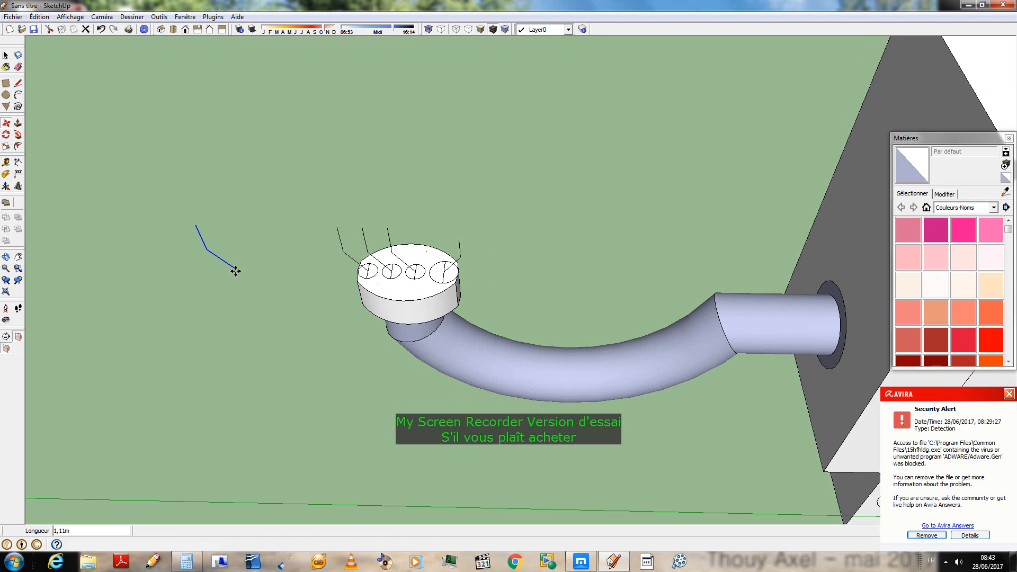
# - Rotate the spare bent finger line outside the left hand by 180°, using the green axis as the base direction
pyautogui.click(7, 135)
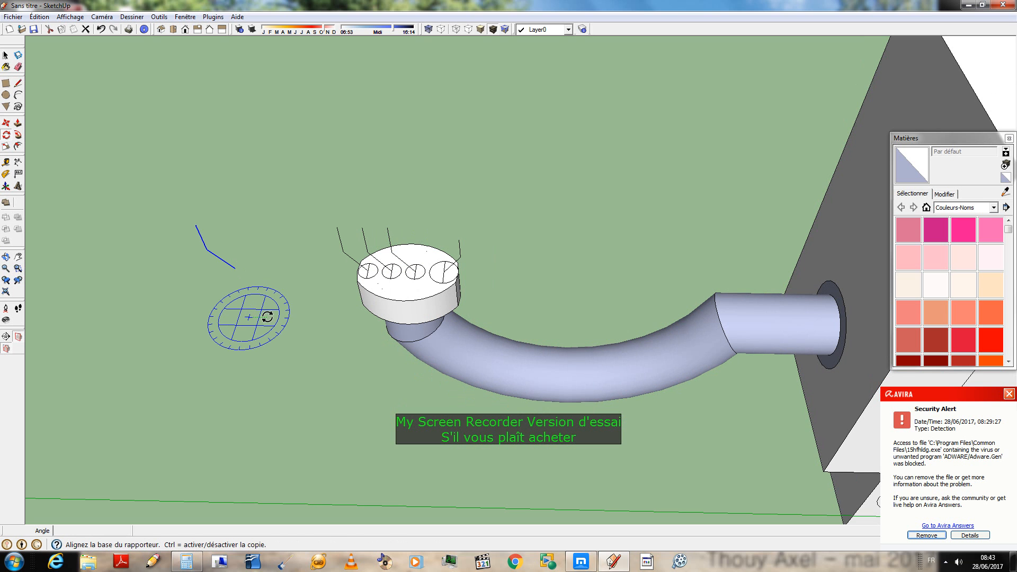
pyautogui.click(267, 317)
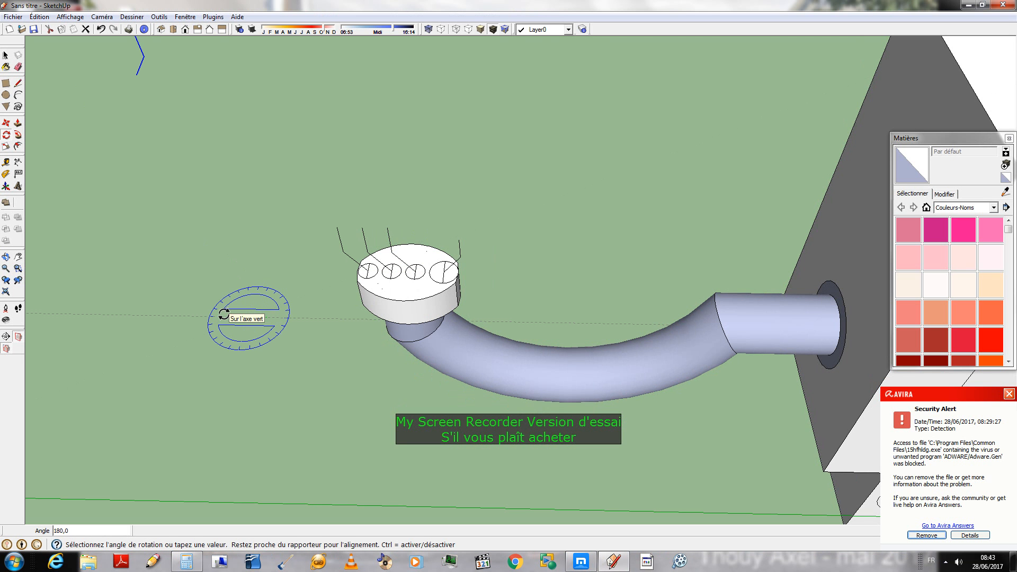
pyautogui.click(224, 314)
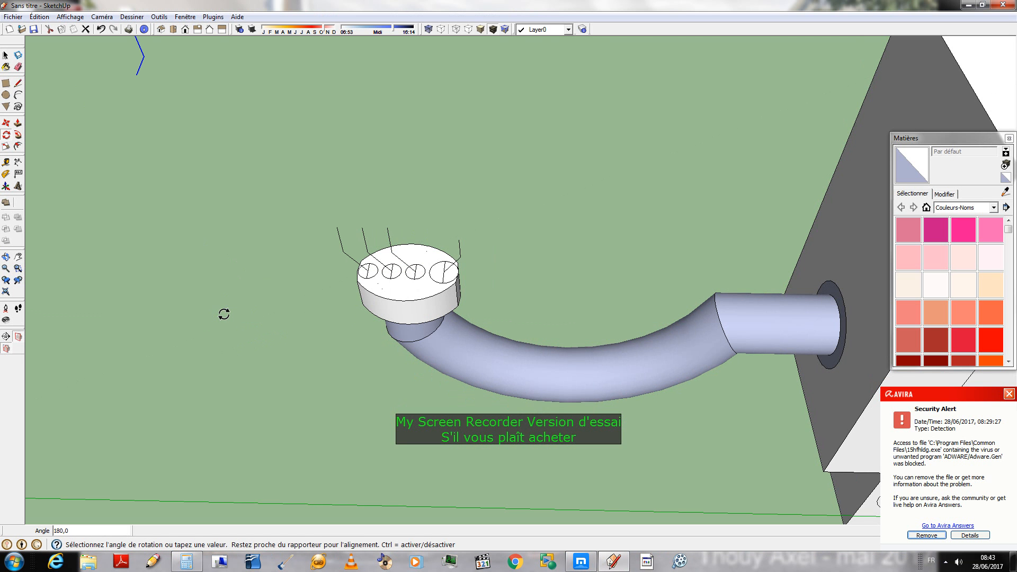
# - Cut the rotated bent finger line and paste it in the open space beside the right hand
pyautogui.click(6, 124)
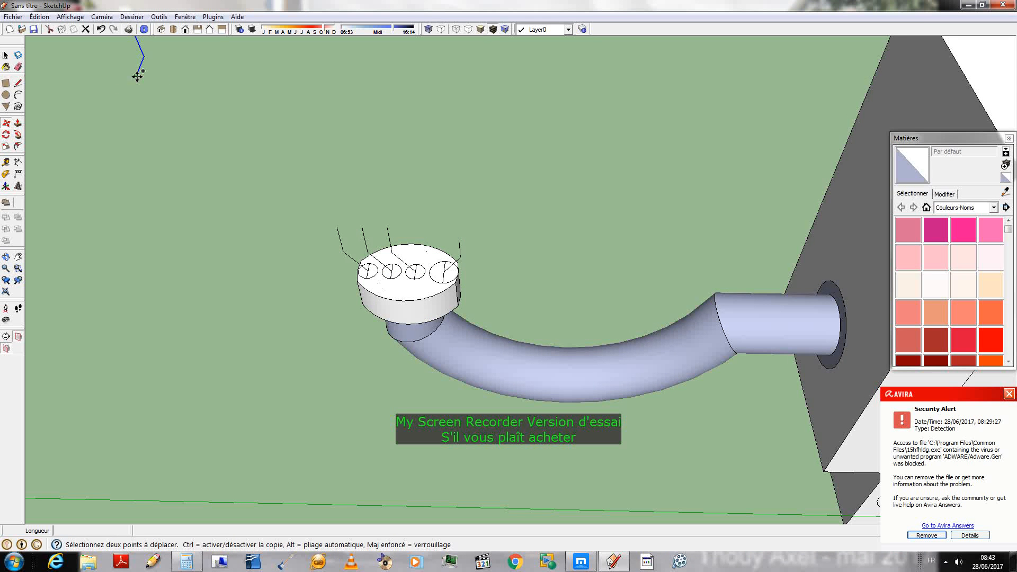
pyautogui.click(136, 75)
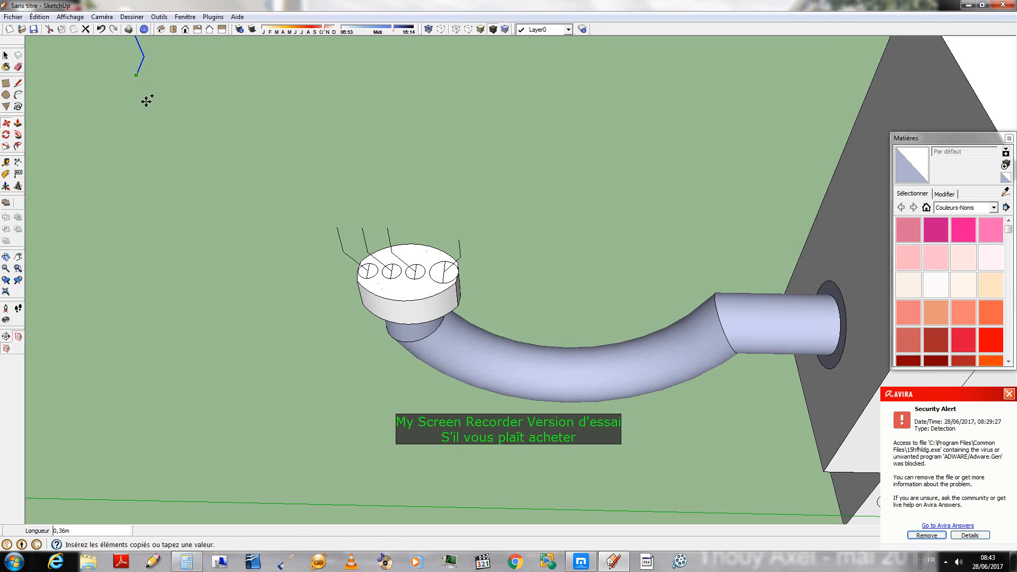
pyautogui.scroll(-3, 173, 228)
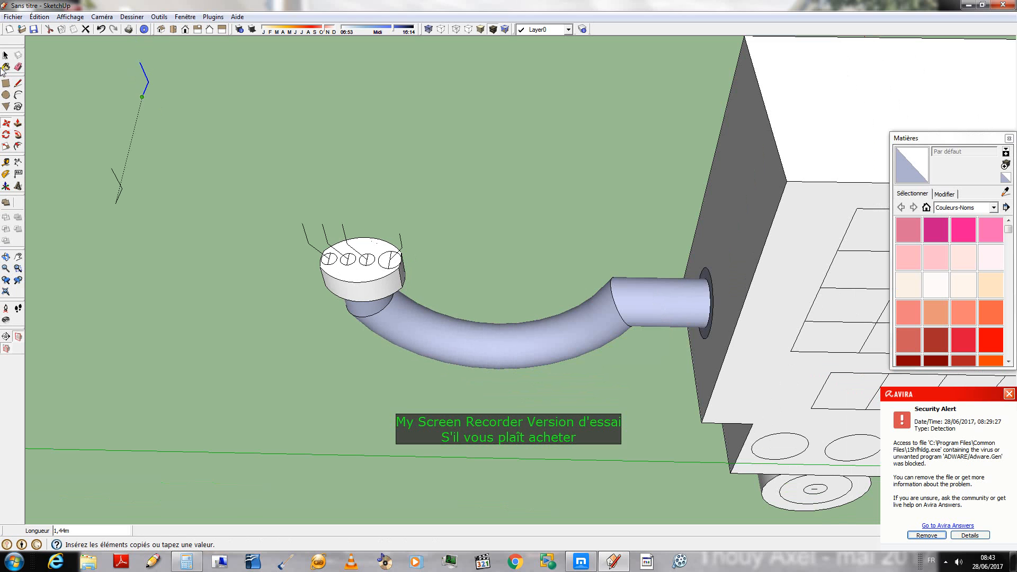
pyautogui.hotkey('ctrl', 'x')
pyautogui.hotkey('ctrl', 'v')
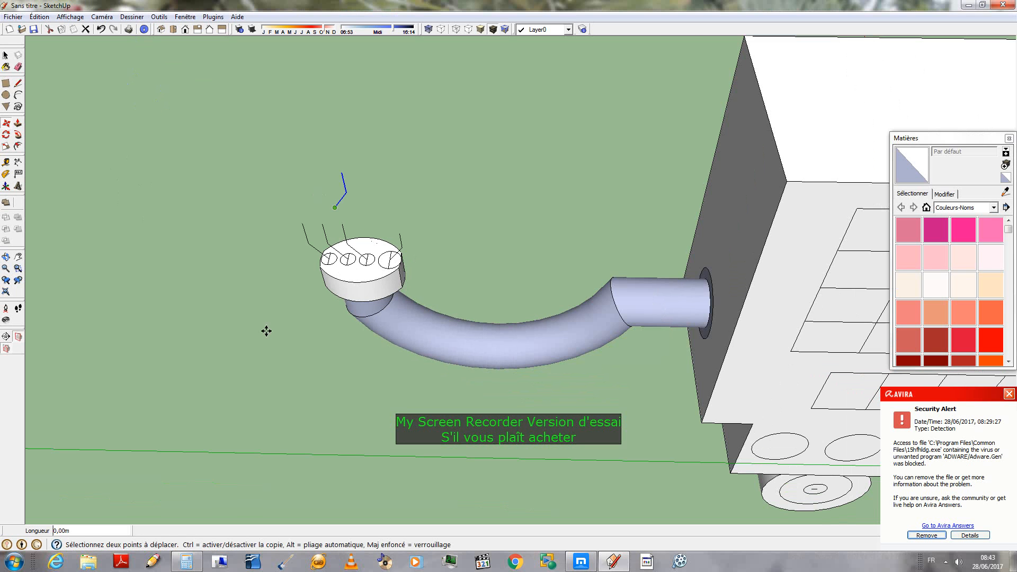
pyautogui.scroll(-1, 265, 338)
pyautogui.scroll(-5, 291, 318)
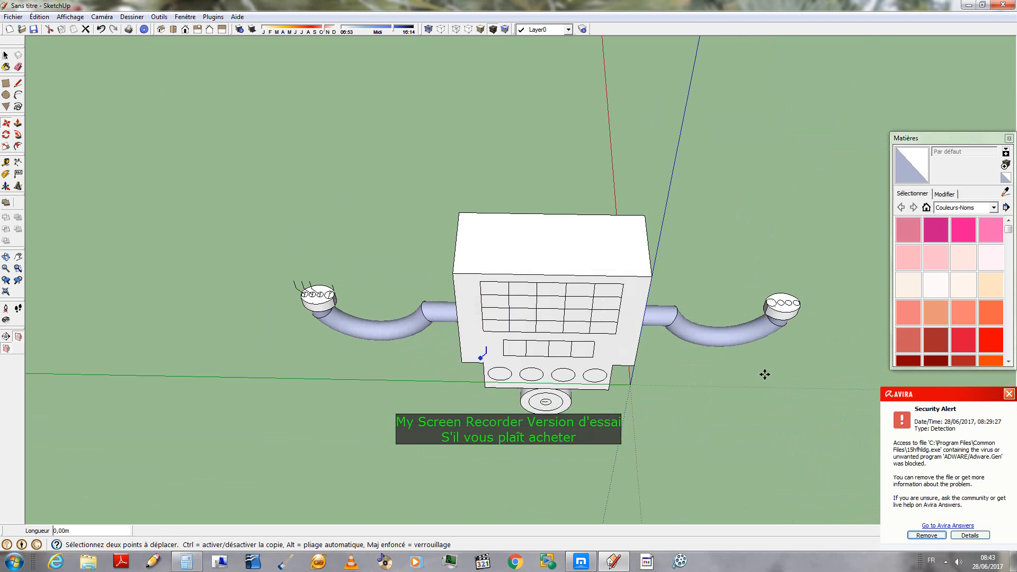
pyautogui.scroll(6, 721, 345)
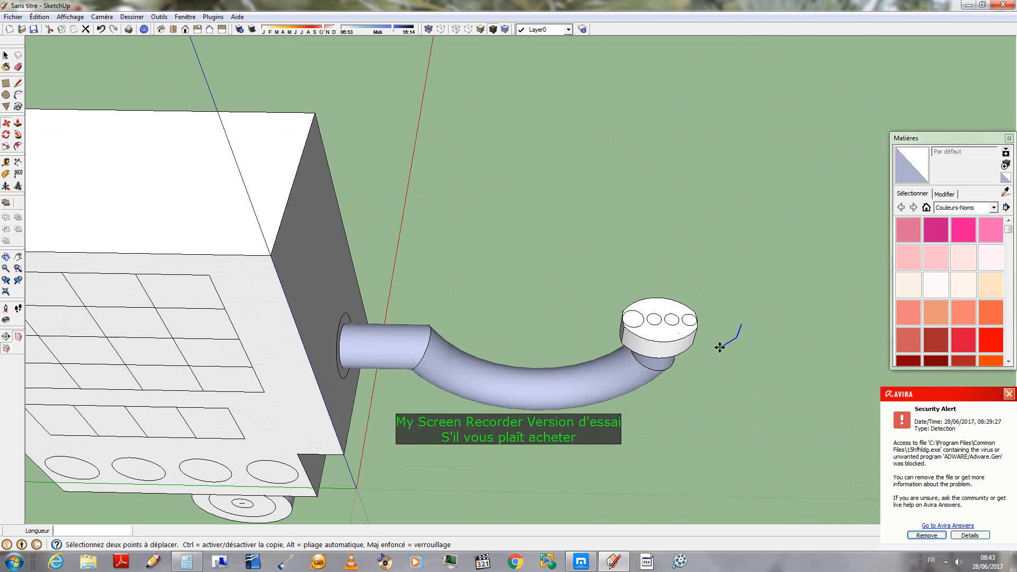
pyautogui.scroll(2, 705, 326)
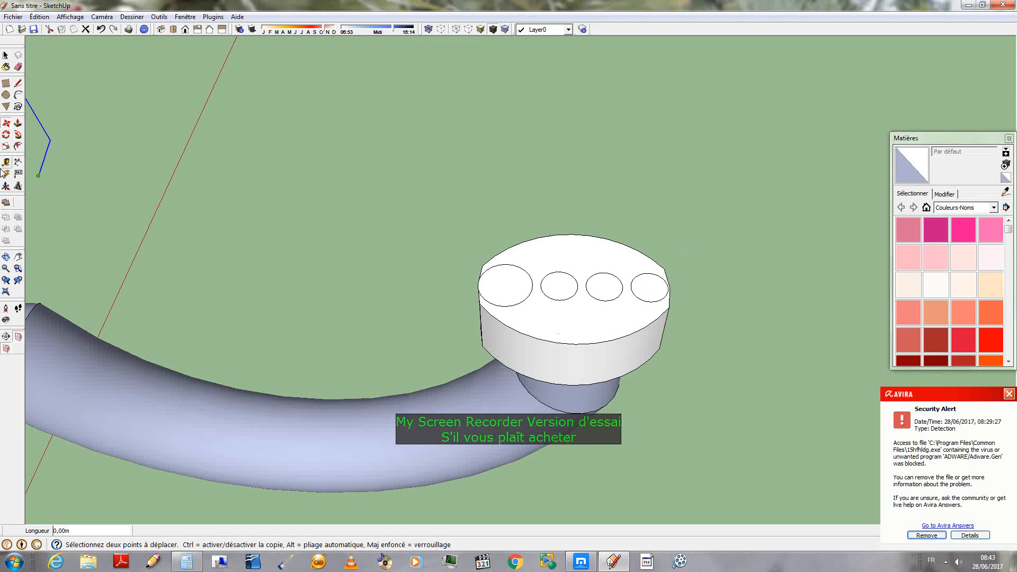
pyautogui.scroll(-3, 689, 294)
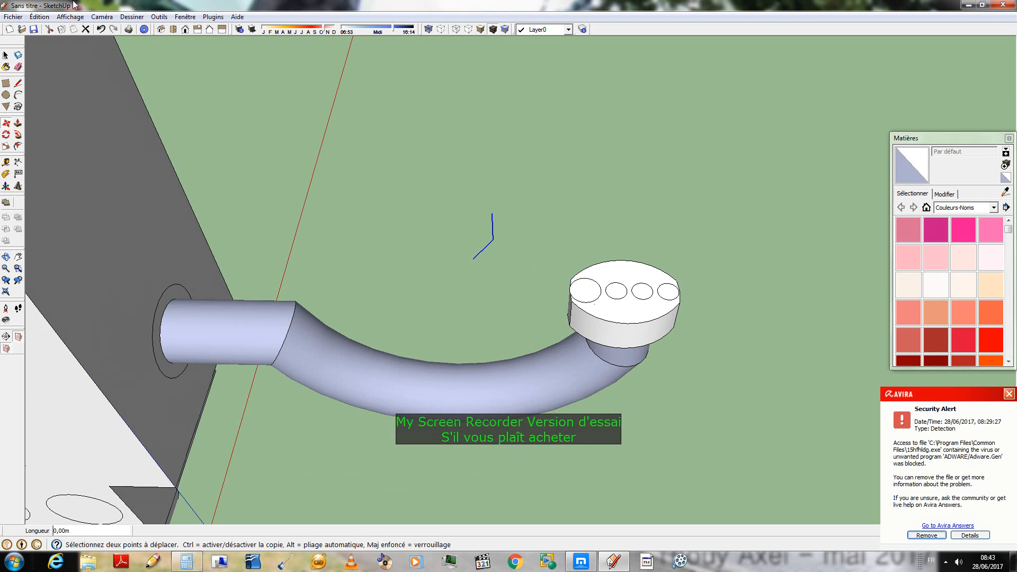
# - Draw dividing lines across the right hand's circles, about 0.12 m on the three small ones and 0.18 m on the large one
pyautogui.click(19, 84)
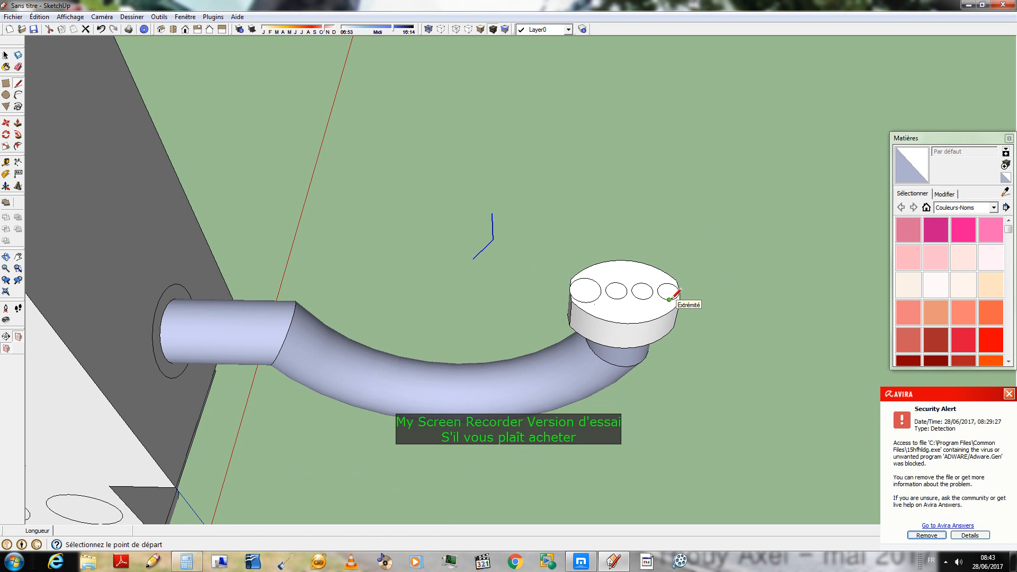
pyautogui.scroll(2, 700, 255)
pyautogui.scroll(2, 697, 258)
pyautogui.click(634, 312)
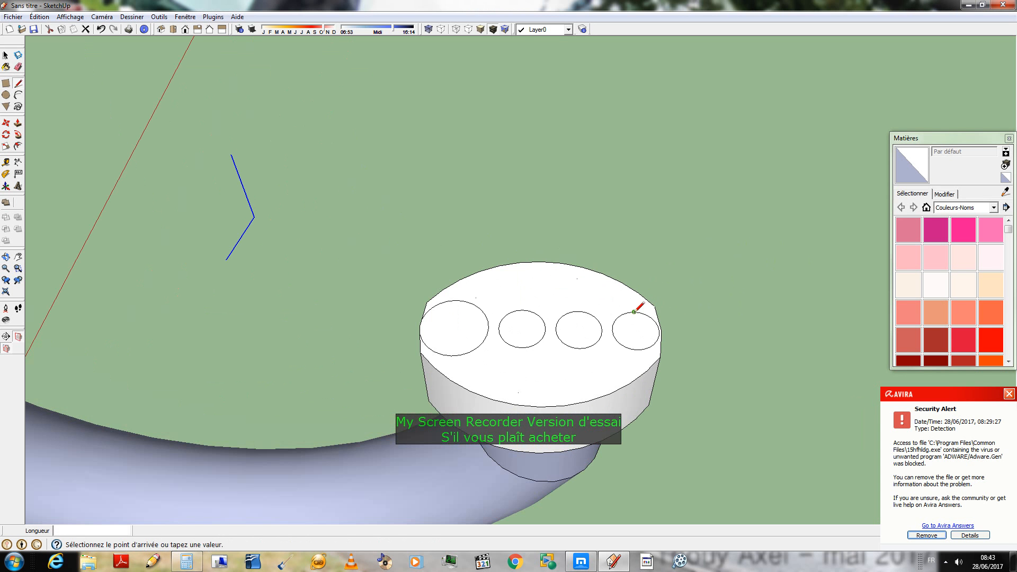
pyautogui.click(637, 349)
pyautogui.click(579, 348)
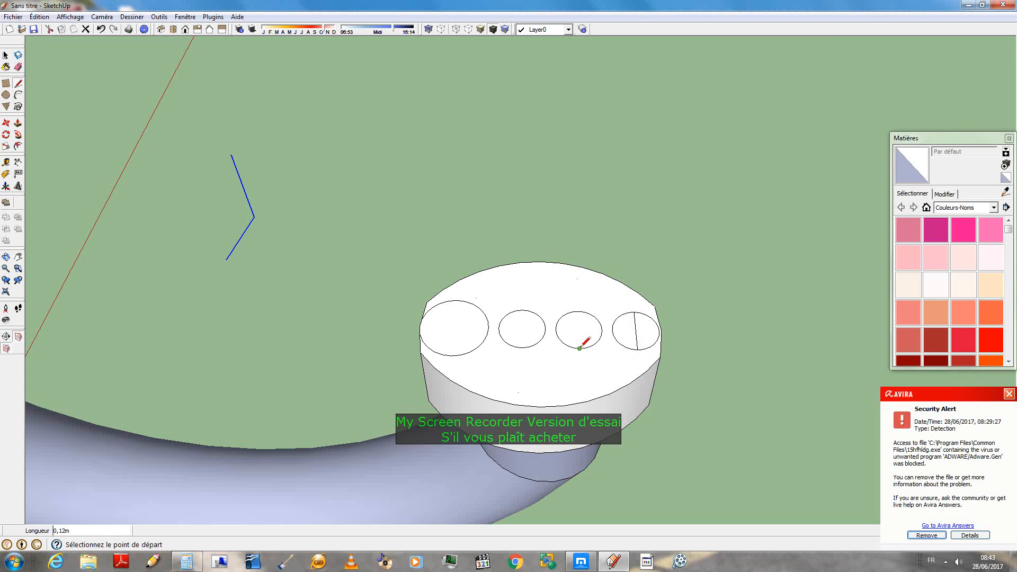
pyautogui.click(579, 311)
pyautogui.click(521, 347)
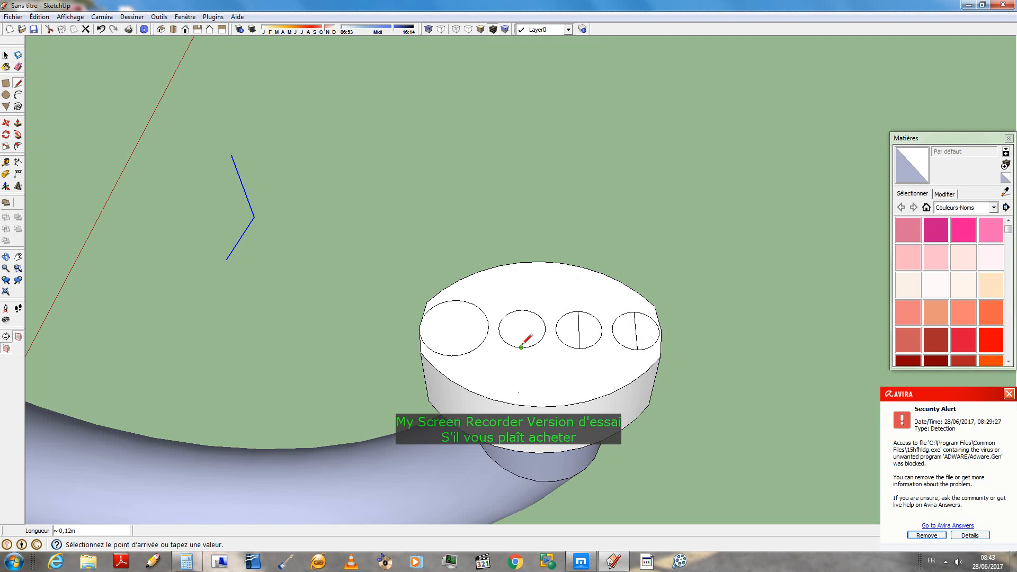
pyautogui.click(523, 311)
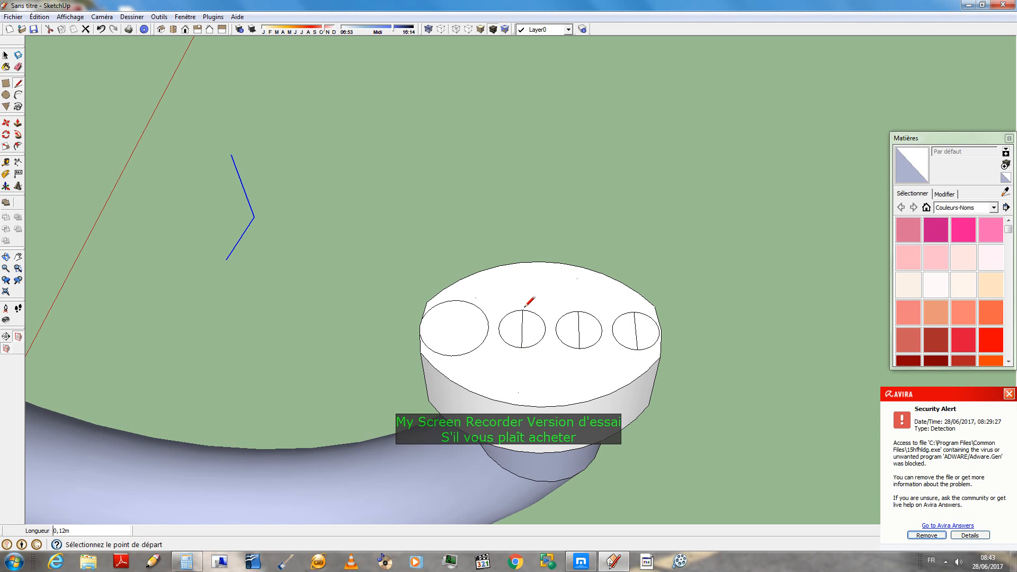
pyautogui.click(451, 356)
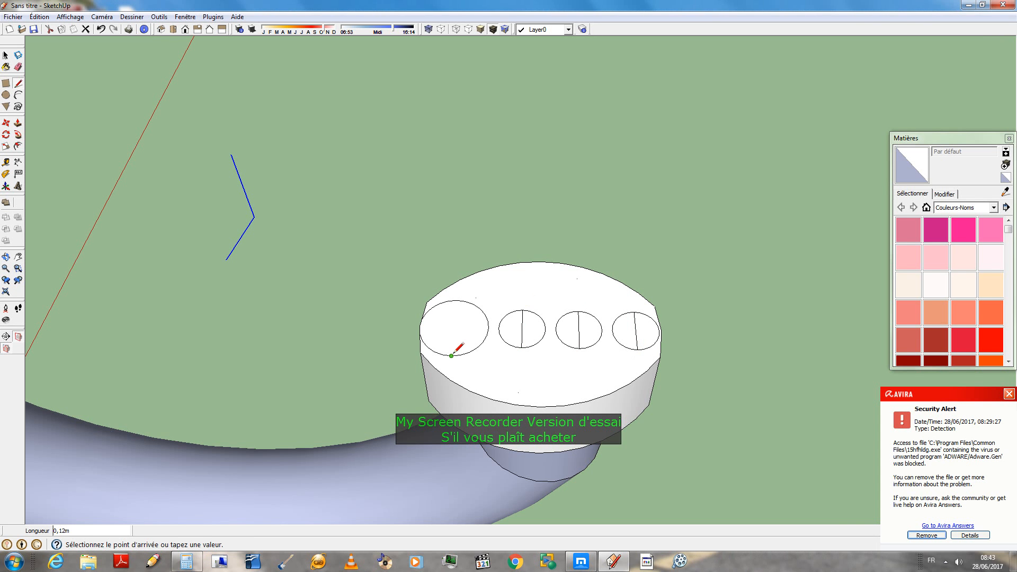
pyautogui.click(456, 300)
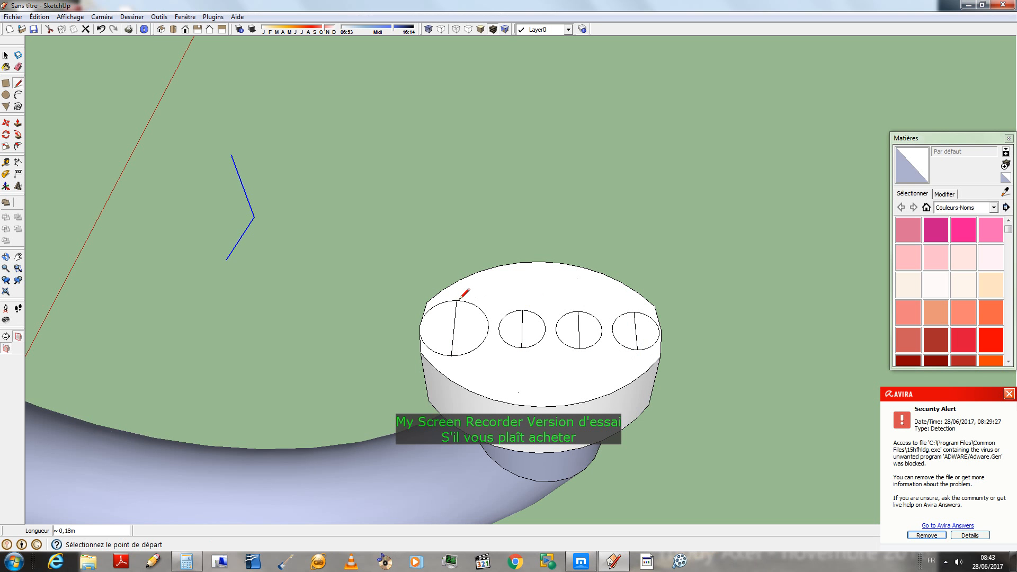
# - Move the pasted bent line to the outermost small circle's centre on the right hand and copy it to the other two small circles' centres
pyautogui.click(6, 123)
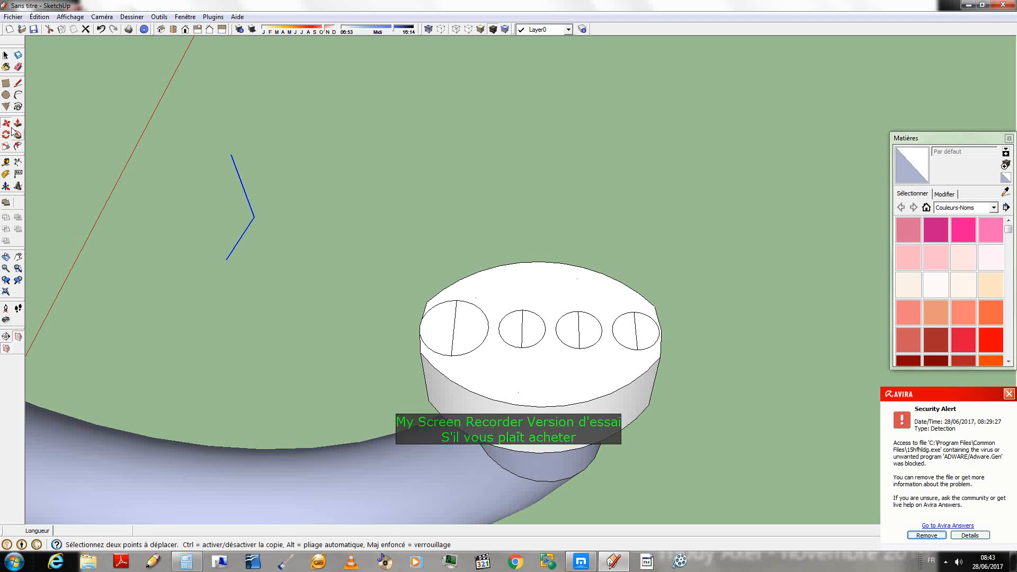
pyautogui.click(227, 259)
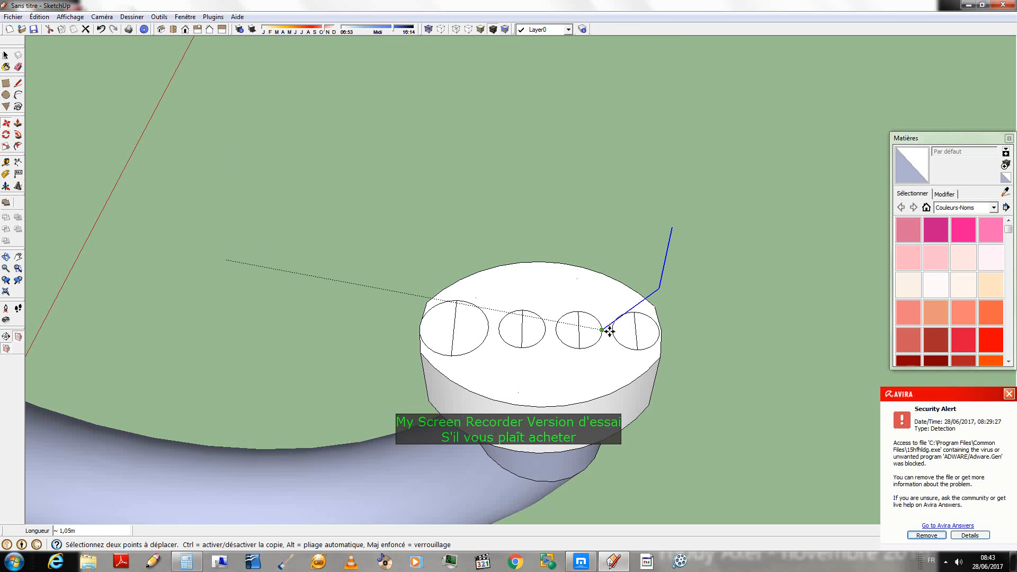
pyautogui.click(638, 330)
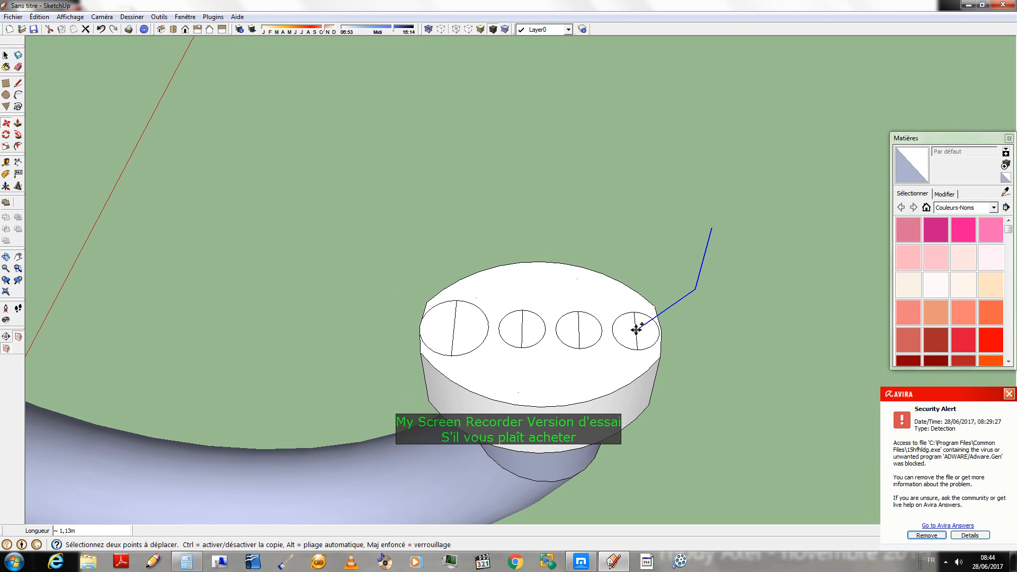
pyautogui.click(635, 330)
pyautogui.click(579, 330)
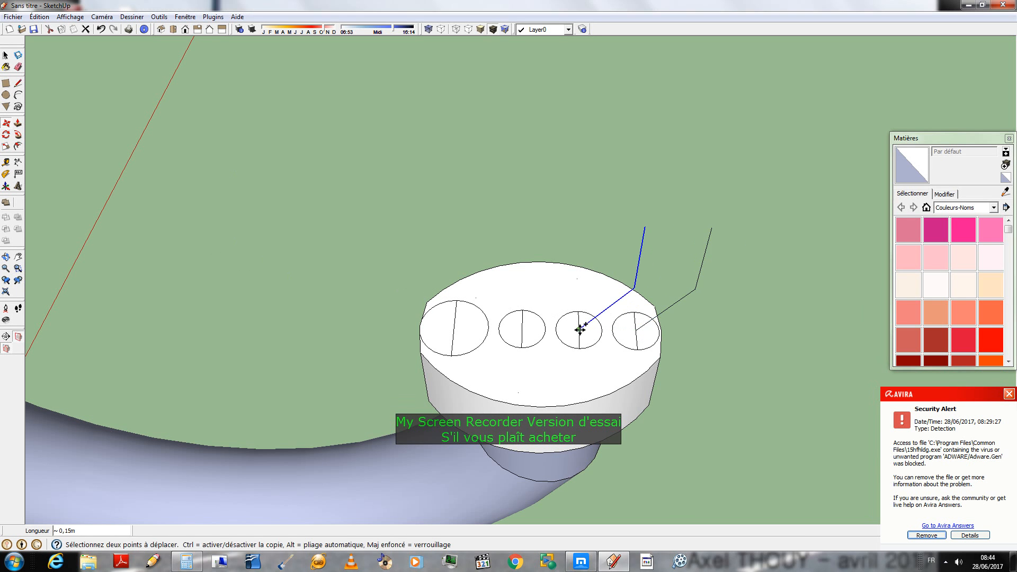
pyautogui.keyDown('ctrl'); pyautogui.click(579, 330); pyautogui.keyUp('ctrl')
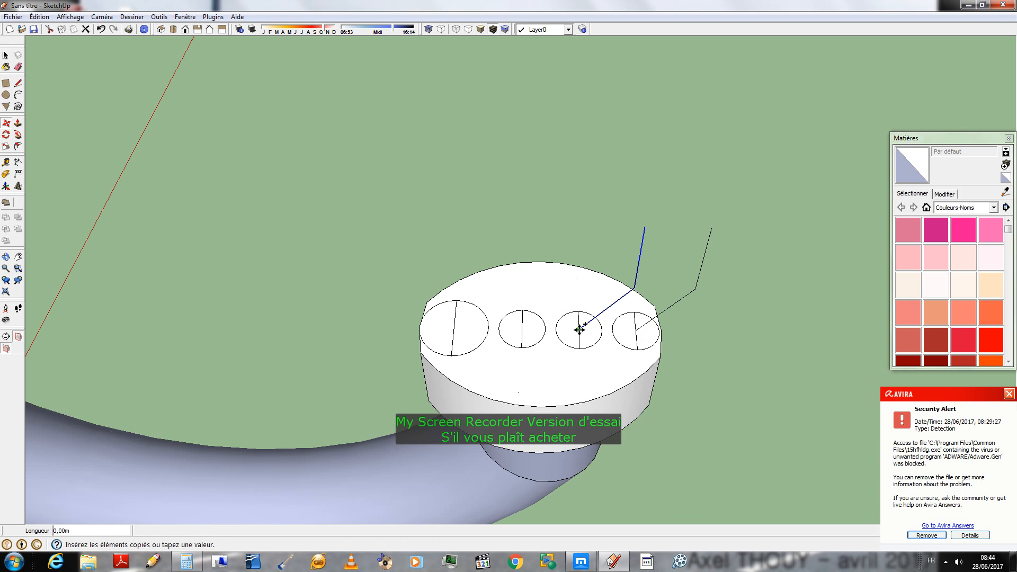
pyautogui.click(525, 329)
# - Copy the left hand's thumb line to the centre of the right hand's large circle, bent towards the body, and erase the spare copy
pyautogui.moveTo(525, 328); pyautogui.dragTo(599, 398, button='middle')
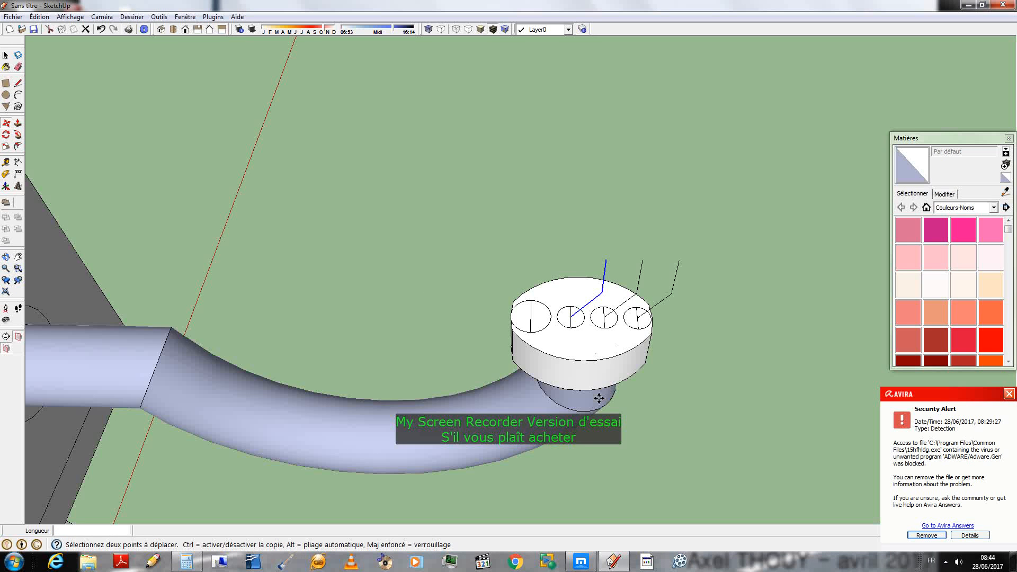
pyautogui.scroll(-3, 621, 270)
pyautogui.scroll(-5, 726, 320)
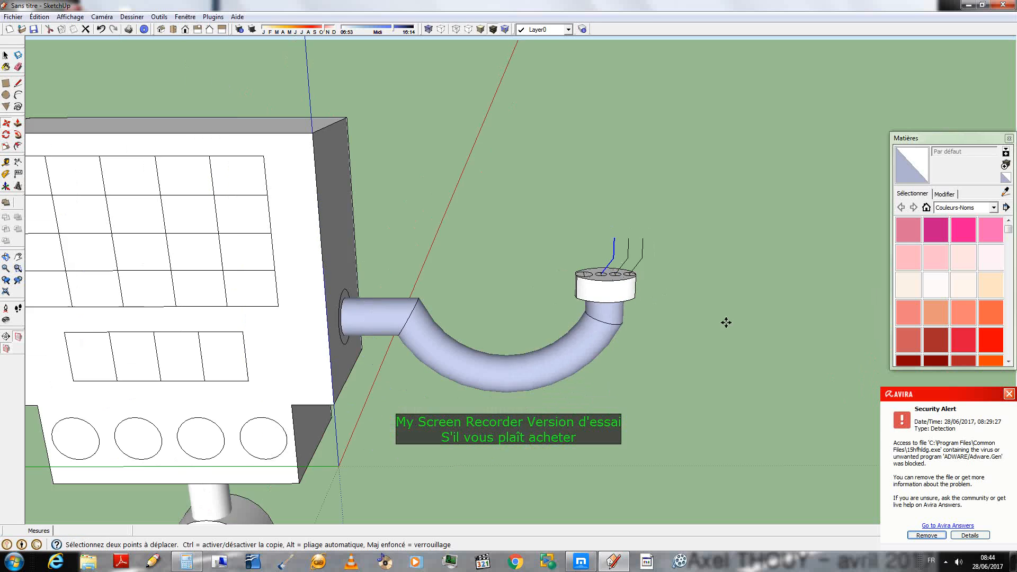
pyautogui.moveTo(726, 319); pyautogui.dragTo(691, 407, button='middle')
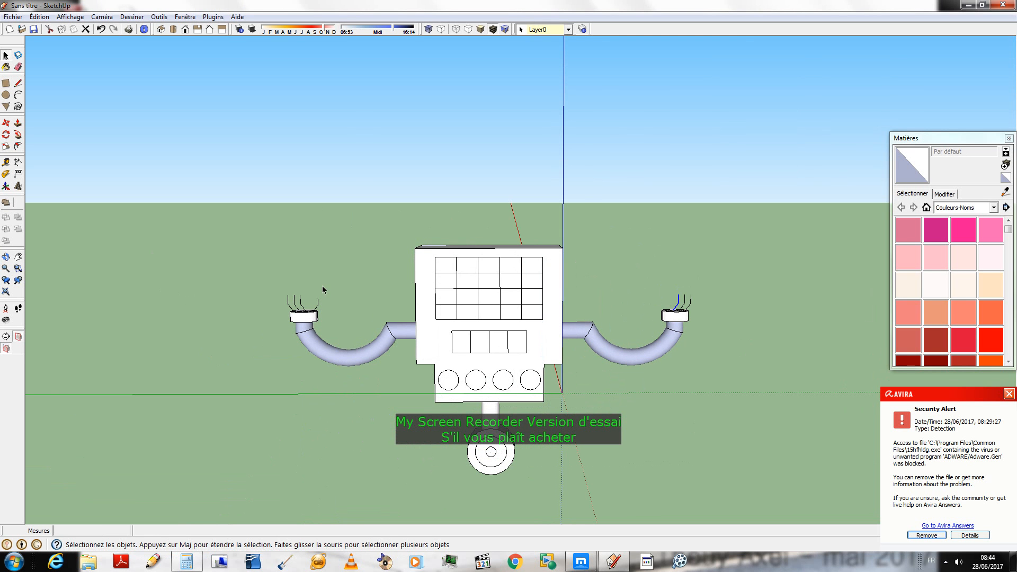
pyautogui.scroll(3, 610, 344)
pyautogui.press('m')
pyautogui.moveTo(323, 290)
pyautogui.mouseDown(button='middle')
pyautogui.moveTo(611, 344)
pyautogui.moveTo(599, 299)
pyautogui.moveTo(646, 398)
pyautogui.moveTo(313, 268)
pyautogui.mouseUp(button='middle')
pyautogui.scroll(-4, 611, 344)
pyautogui.press('e')
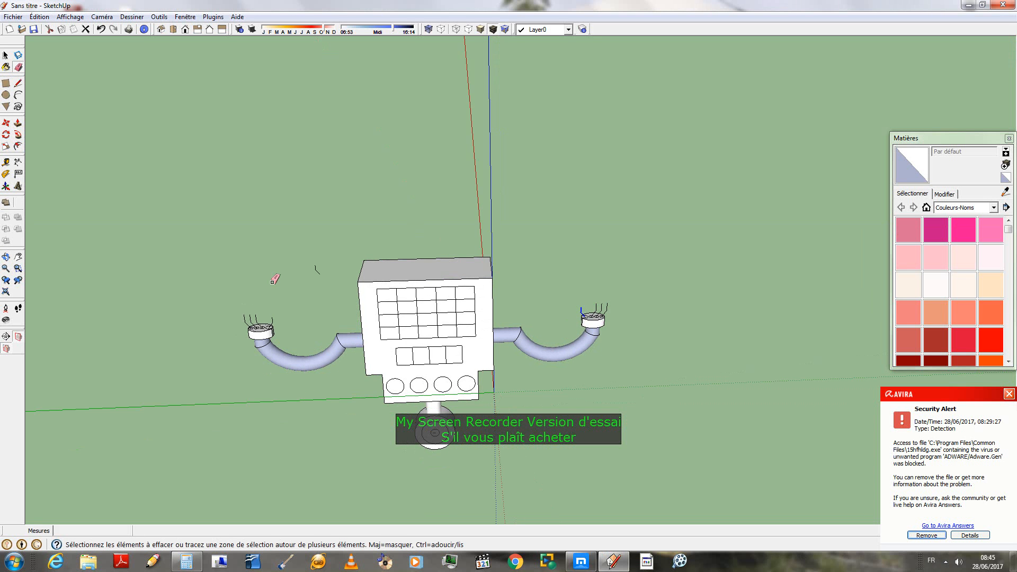
pyautogui.scroll(-3, 456, 360)
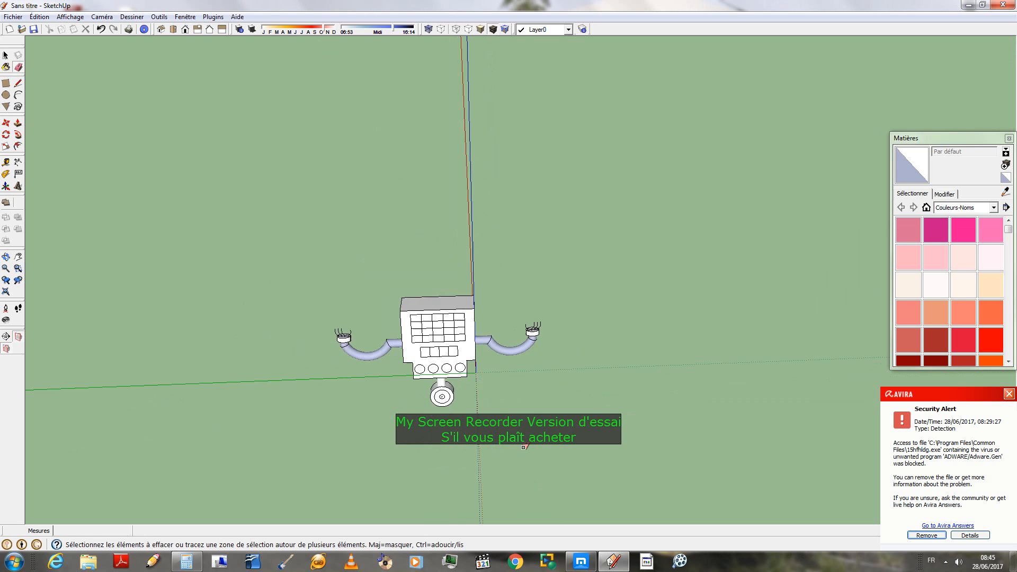
# - Erase the dividing lines across the four circles on the right hand disc
pyautogui.moveTo(523, 447); pyautogui.dragTo(540, 381, button='middle')
pyautogui.scroll(5, 556, 336)
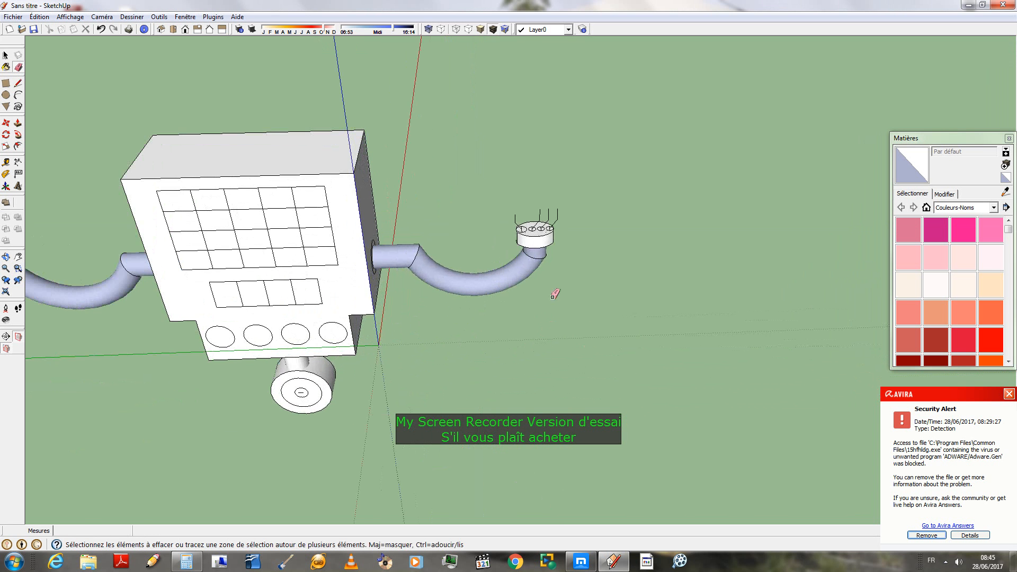
pyautogui.scroll(5, 557, 281)
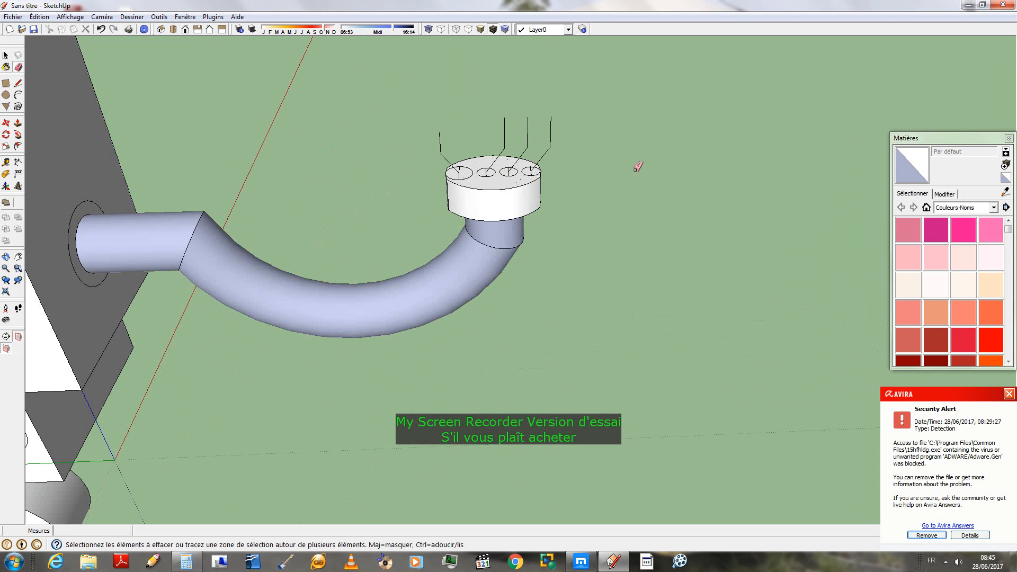
pyautogui.scroll(2, 636, 168)
pyautogui.scroll(3, 483, 164)
pyautogui.scroll(2, 329, 332)
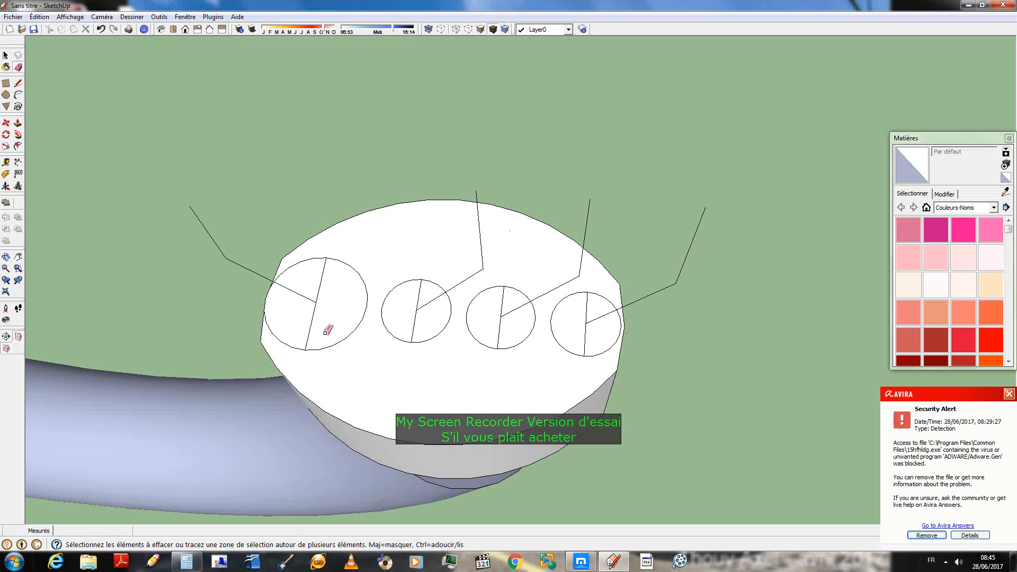
pyautogui.click(314, 292)
pyautogui.click(419, 300)
pyautogui.click(500, 324)
pyautogui.click(503, 298)
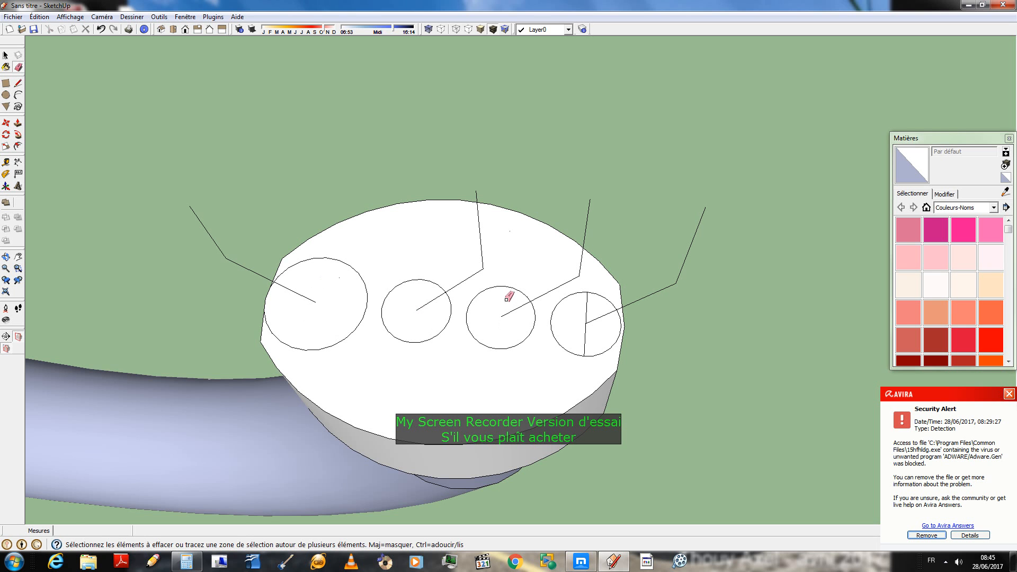
pyautogui.click(584, 333)
pyautogui.click(587, 304)
# - Erase the dividing lines across the three small circles and the large circle on the left hand disc
pyautogui.scroll(-3, 740, 351)
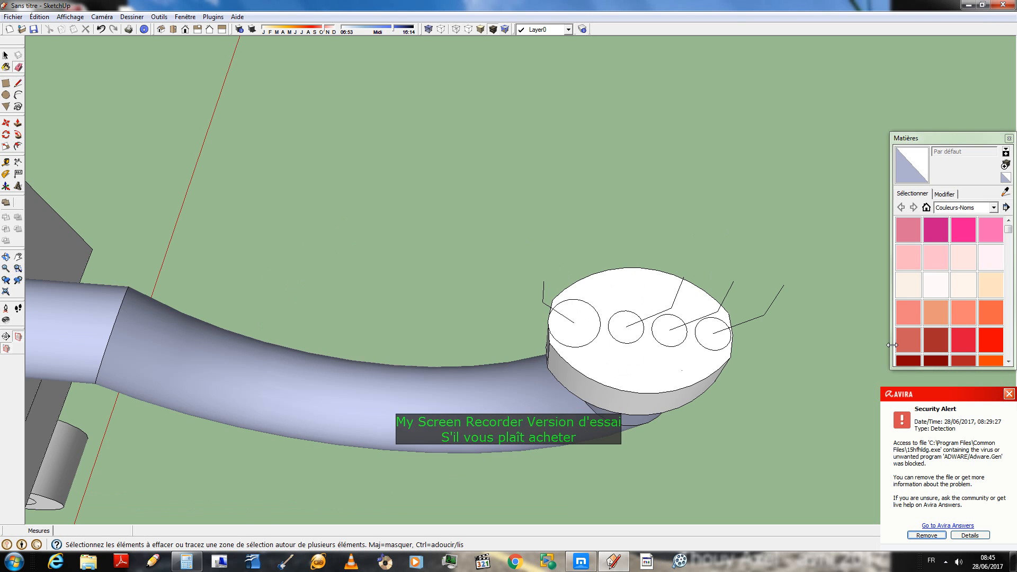
pyautogui.scroll(-3, 512, 208)
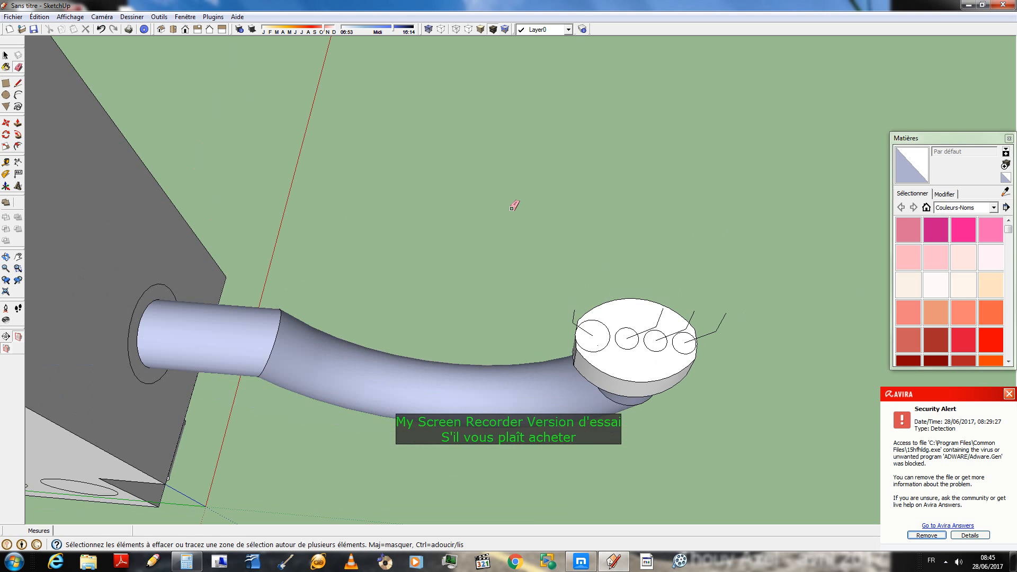
pyautogui.moveTo(512, 208)
pyautogui.mouseDown(button='middle')
pyautogui.moveTo(484, 191)
pyautogui.moveTo(504, 90)
pyautogui.moveTo(474, 111)
pyautogui.moveTo(509, 480)
pyautogui.mouseUp(button='middle')
pyautogui.scroll(5, 136, 388)
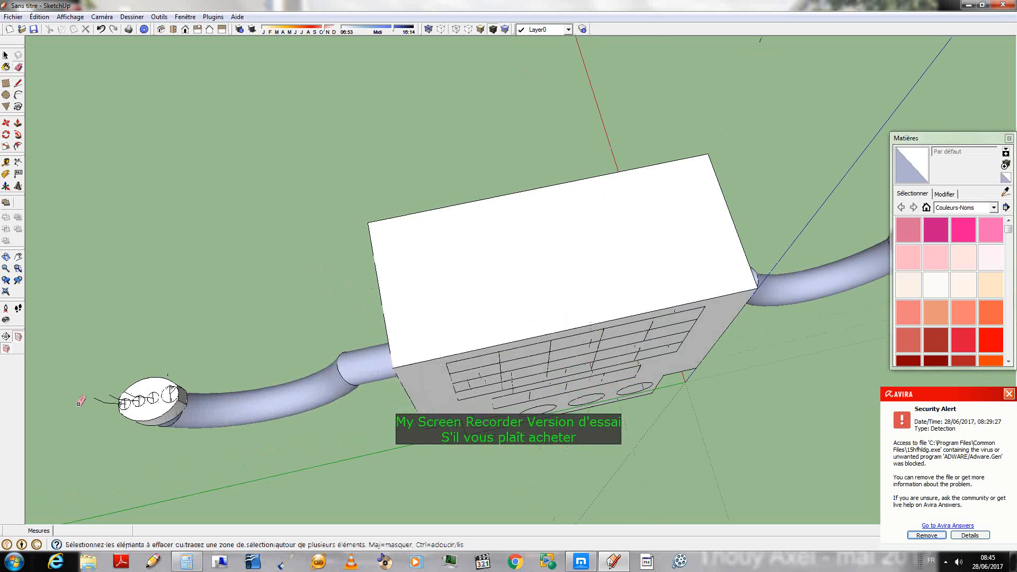
pyautogui.scroll(5, 136, 387)
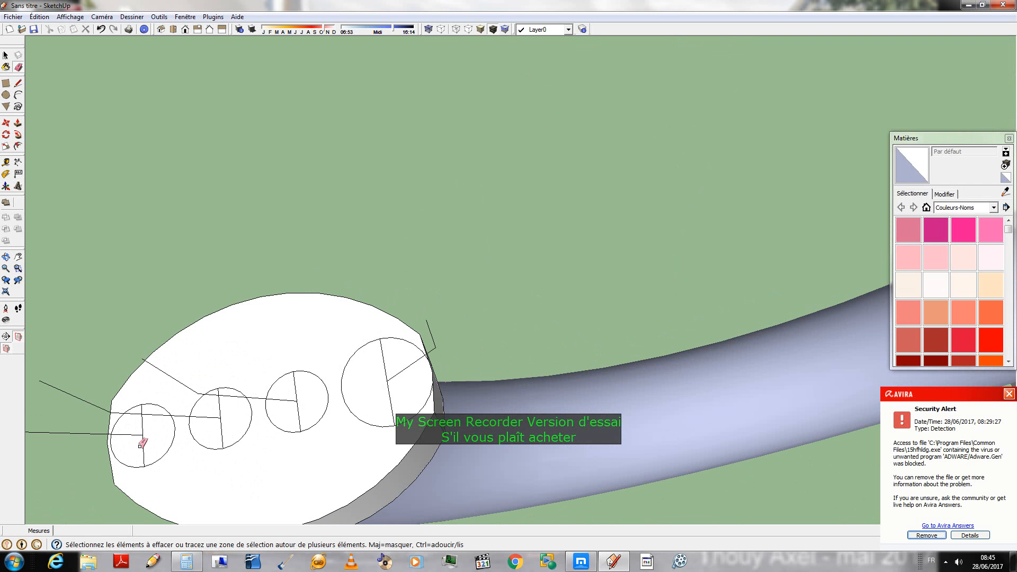
pyautogui.click(143, 448)
pyautogui.click(142, 427)
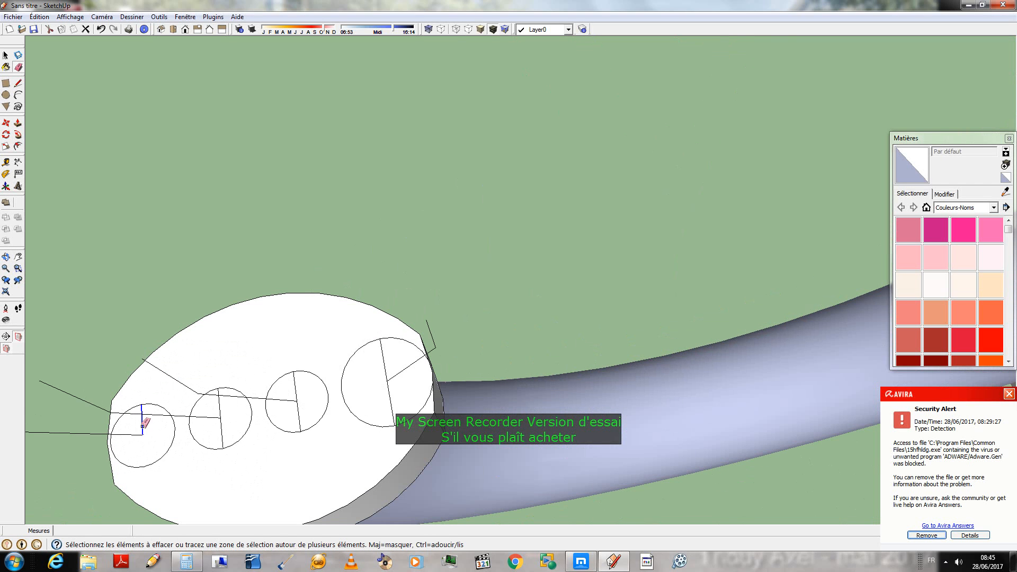
pyautogui.click(221, 427)
pyautogui.click(219, 409)
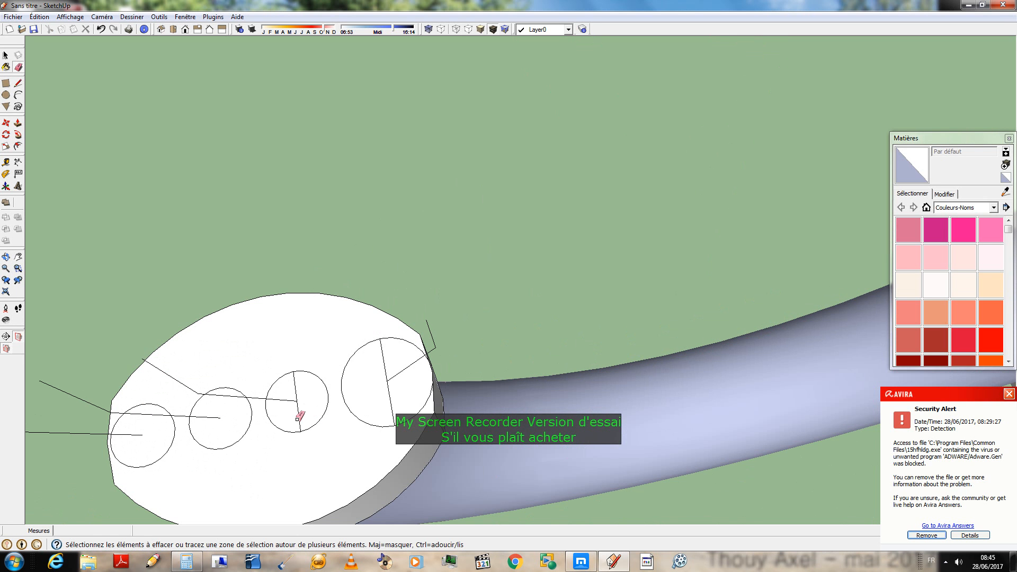
pyautogui.click(297, 417)
pyautogui.click(294, 387)
pyautogui.click(381, 353)
pyautogui.click(390, 392)
# - Extrude the left hand's large circle and the small circle beside it along their bent lines with Follow Me
pyautogui.scroll(-5, 451, 304)
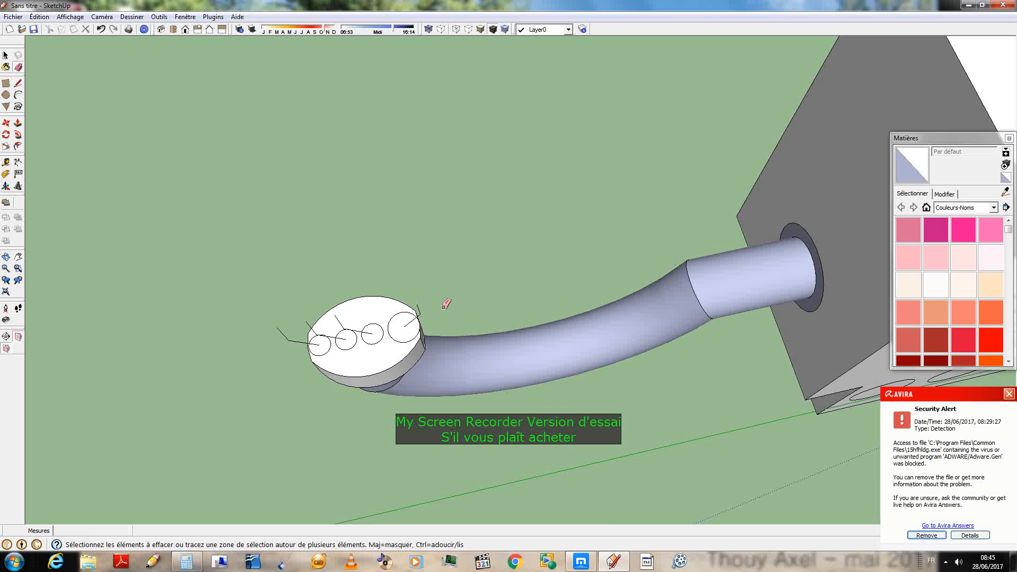
pyautogui.moveTo(444, 306); pyautogui.dragTo(460, 275, button='middle')
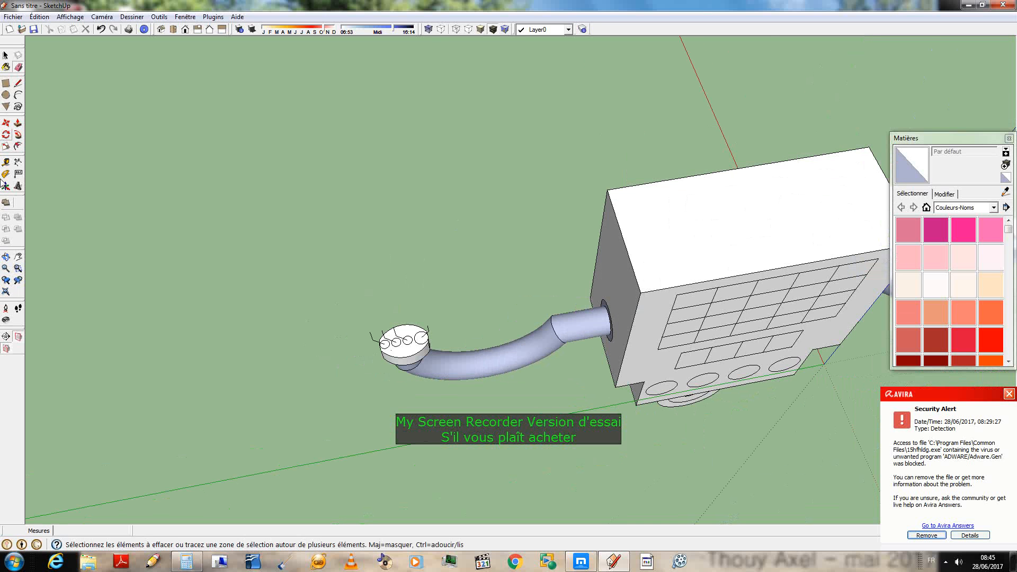
pyautogui.click(17, 136)
pyautogui.scroll(2, 406, 382)
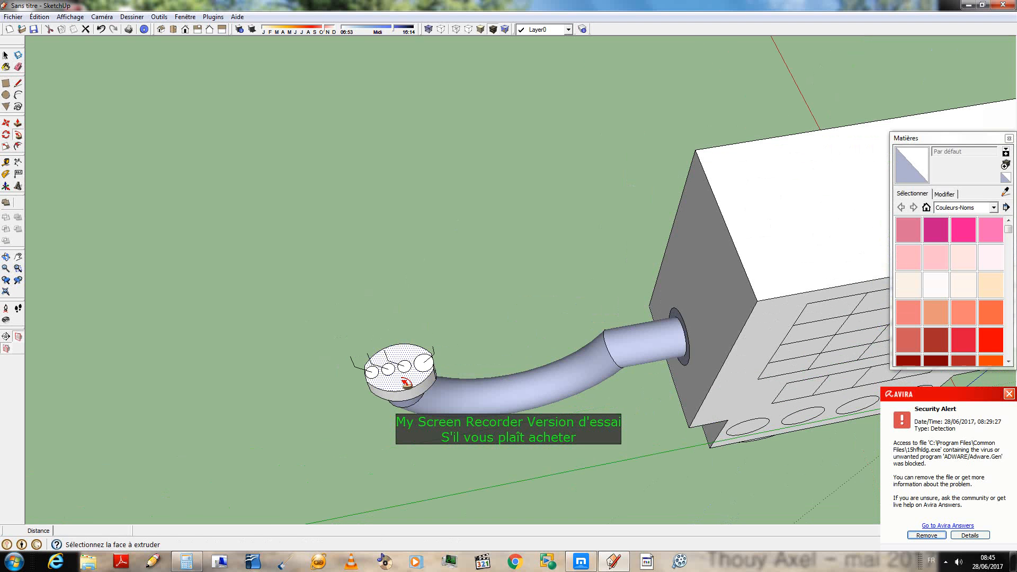
pyautogui.scroll(3, 407, 382)
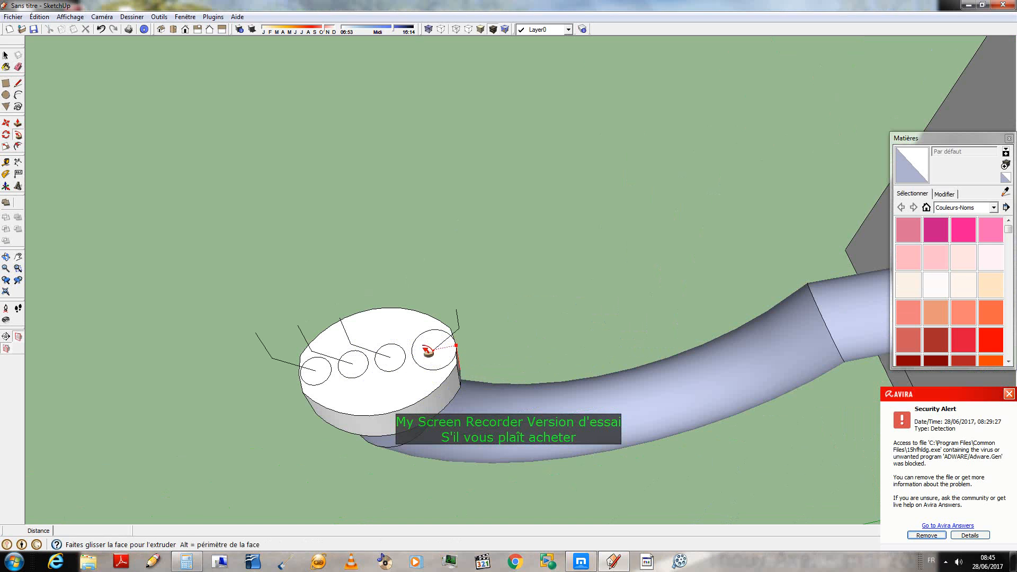
pyautogui.moveTo(437, 350); pyautogui.dragTo(456, 304)
pyautogui.moveTo(395, 362); pyautogui.dragTo(342, 320)
# - Extrude the left hand's two remaining small circles along their bent lines to form the outer fingers
pyautogui.moveTo(350, 365)
pyautogui.mouseDown()
pyautogui.moveTo(310, 349)
pyautogui.moveTo(305, 329)
pyautogui.mouseUp()
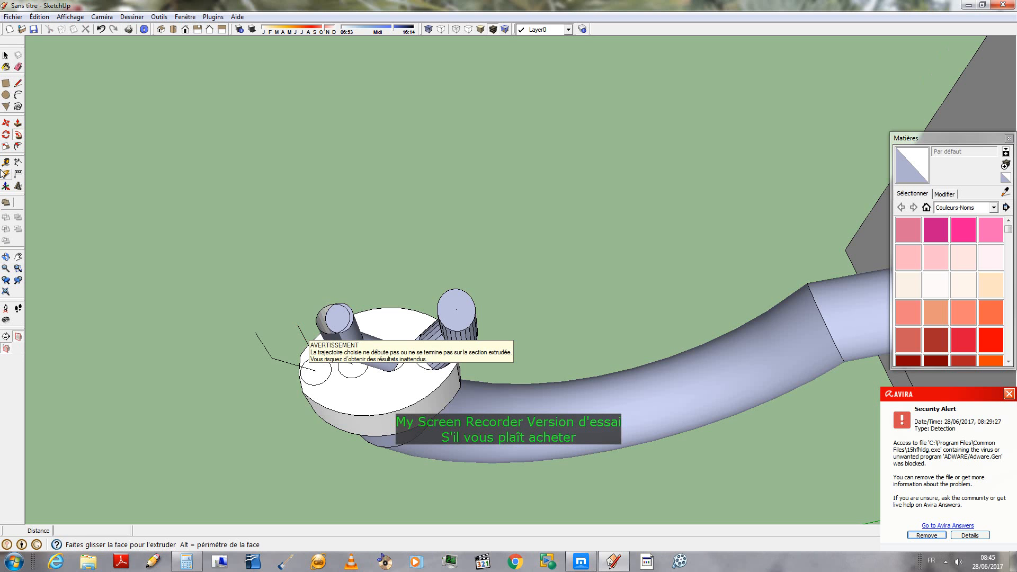
pyautogui.click(18, 137)
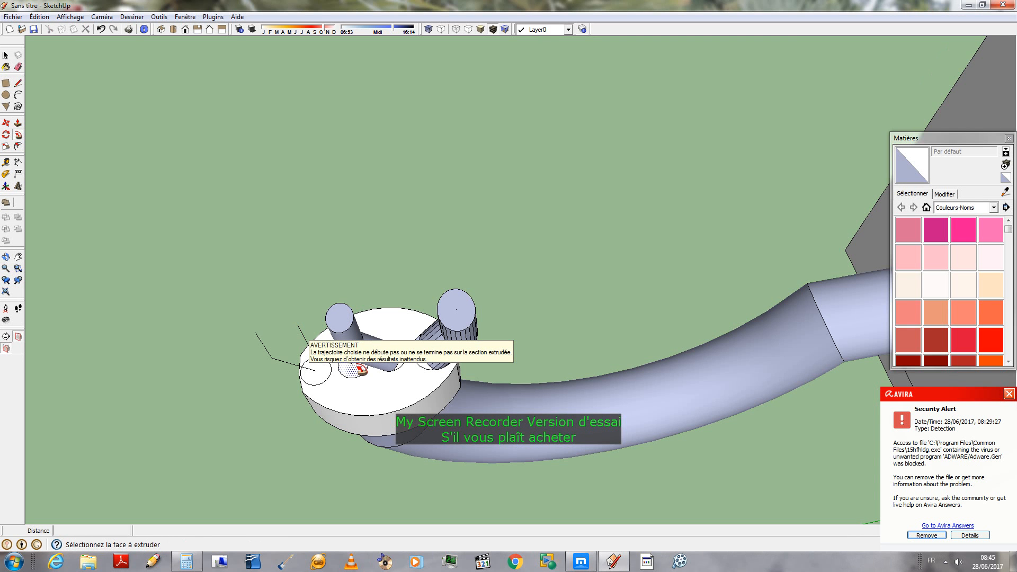
pyautogui.moveTo(404, 245); pyautogui.dragTo(419, 52, button='middle')
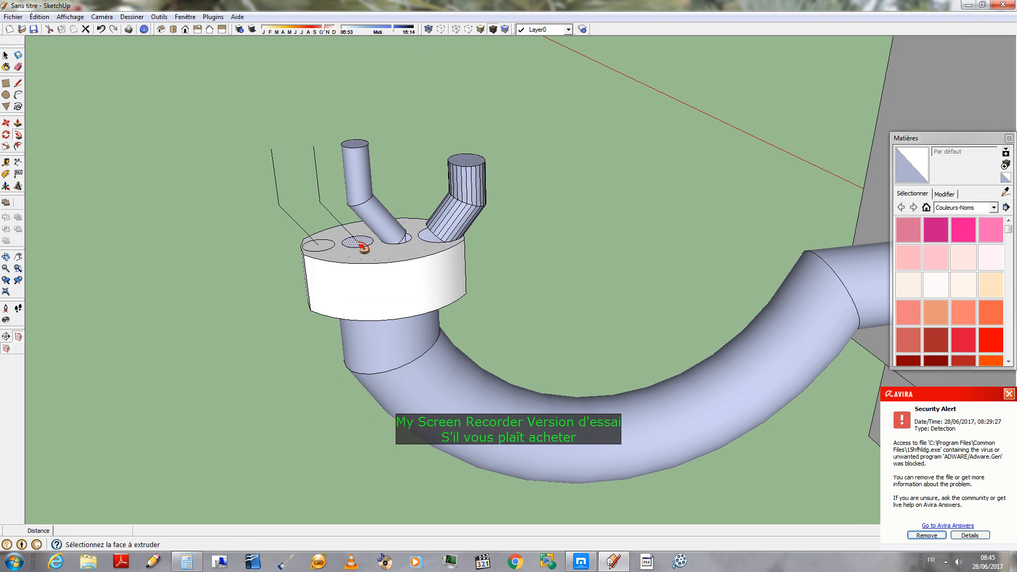
pyautogui.click(360, 244)
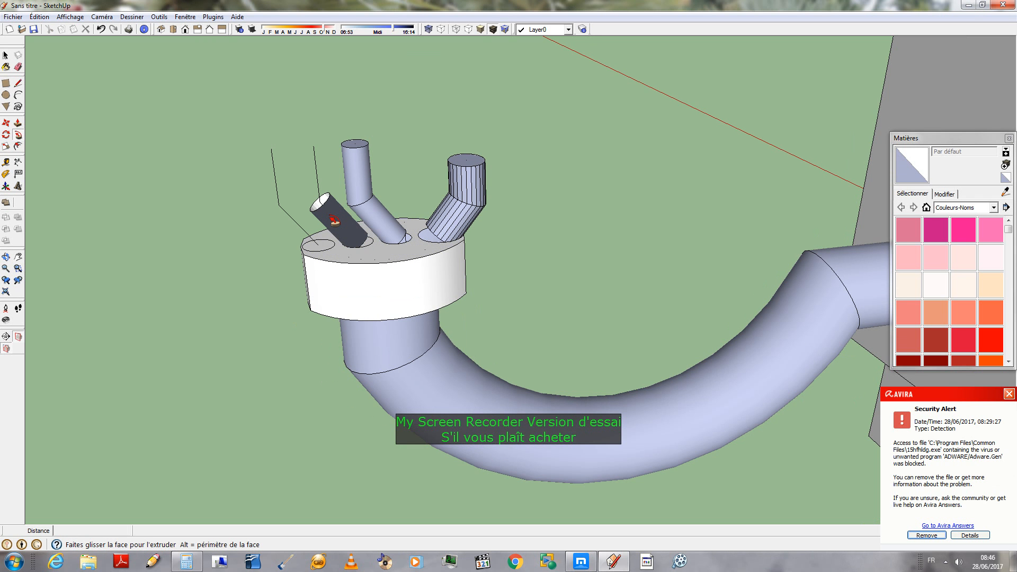
pyautogui.click(315, 151)
pyautogui.click(322, 243)
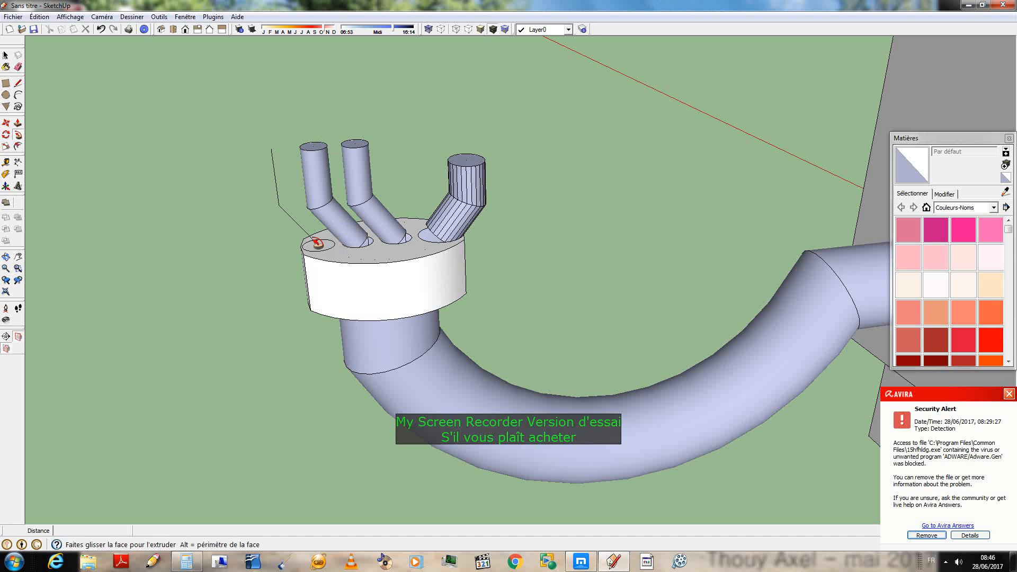
pyautogui.click(272, 150)
# - Extrude the four circles on the right hand disc along their bent lines with Follow Me to form the thumb and three fingers
pyautogui.scroll(-3, 354, 293)
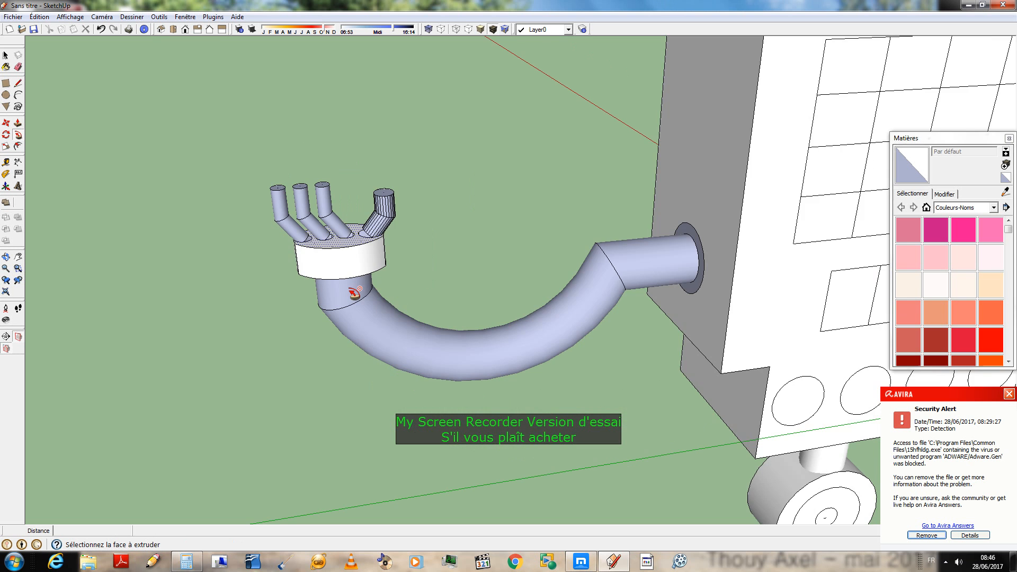
pyautogui.scroll(-4, 448, 427)
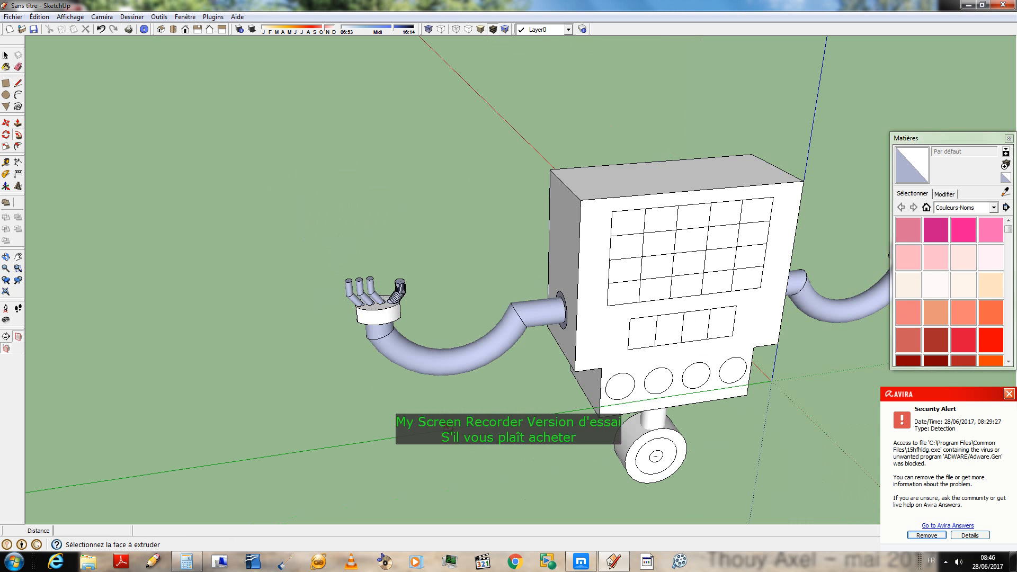
pyautogui.moveTo(448, 427); pyautogui.dragTo(447, 358, button='middle')
pyautogui.scroll(-4, 448, 383)
pyautogui.scroll(-1, 529, 399)
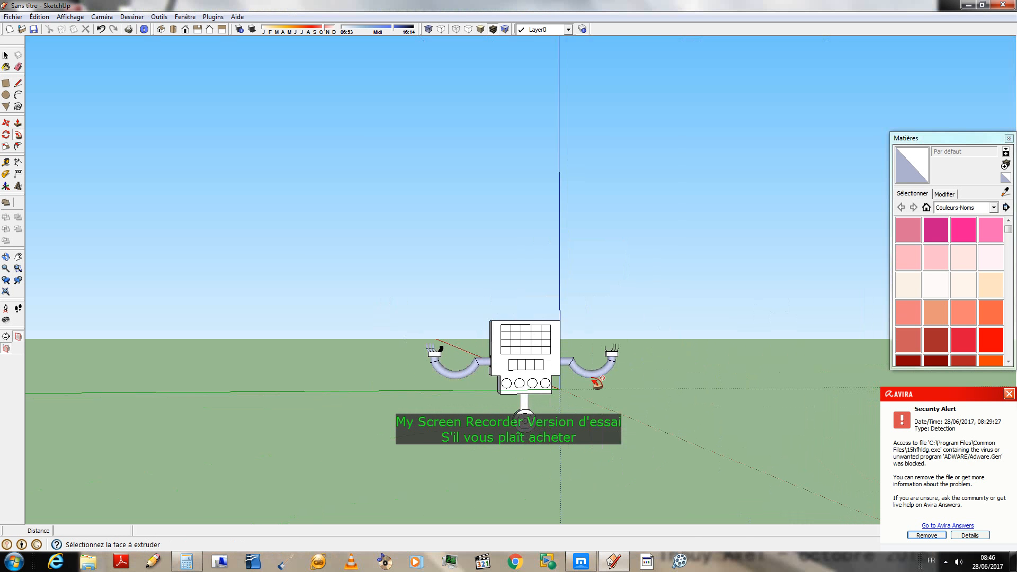
pyautogui.scroll(1, 597, 382)
pyautogui.scroll(1, 622, 317)
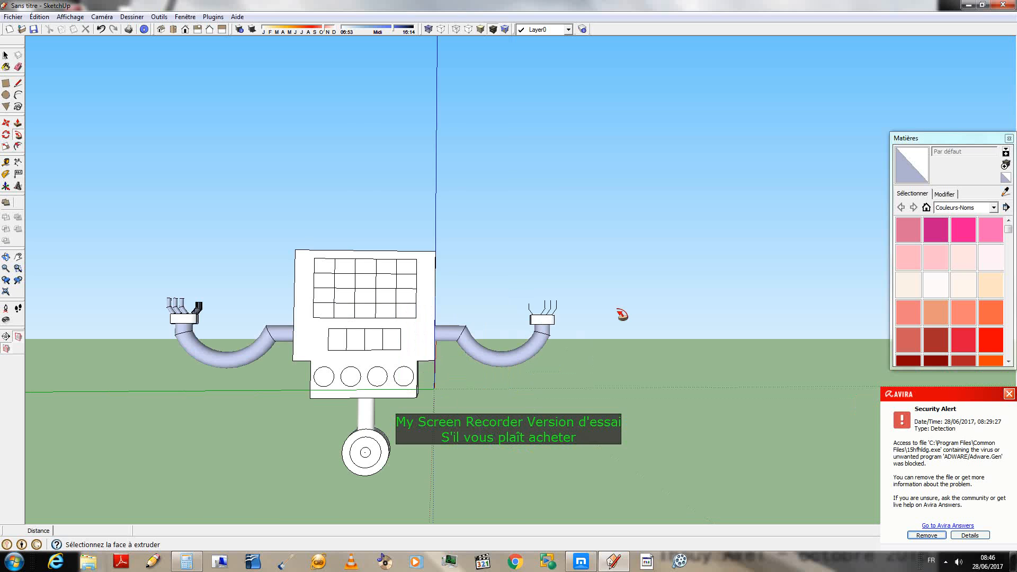
pyautogui.scroll(2, 622, 275)
pyautogui.scroll(3, 572, 242)
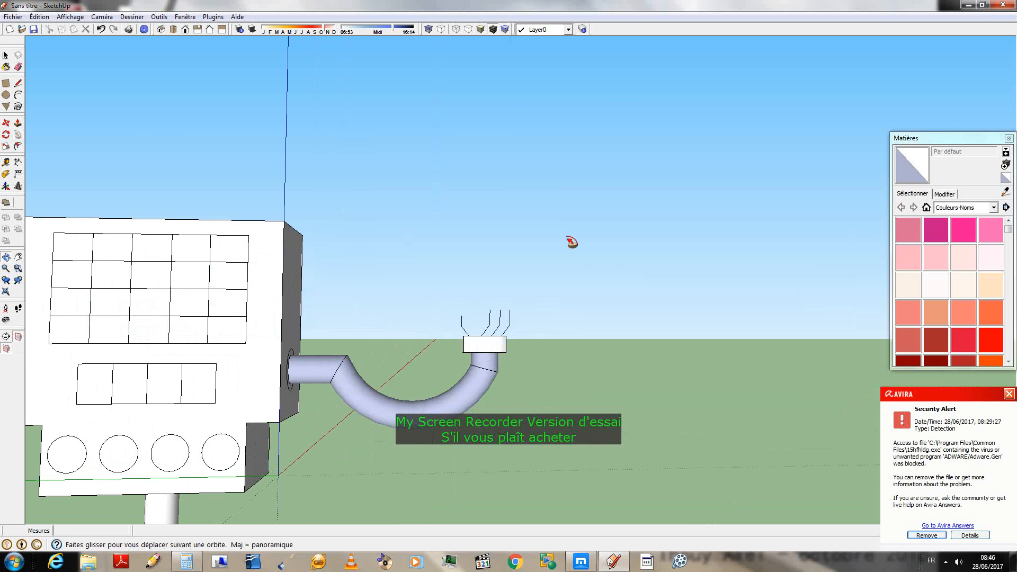
pyautogui.moveTo(572, 242); pyautogui.dragTo(554, 313, button='middle')
pyautogui.scroll(6, 516, 252)
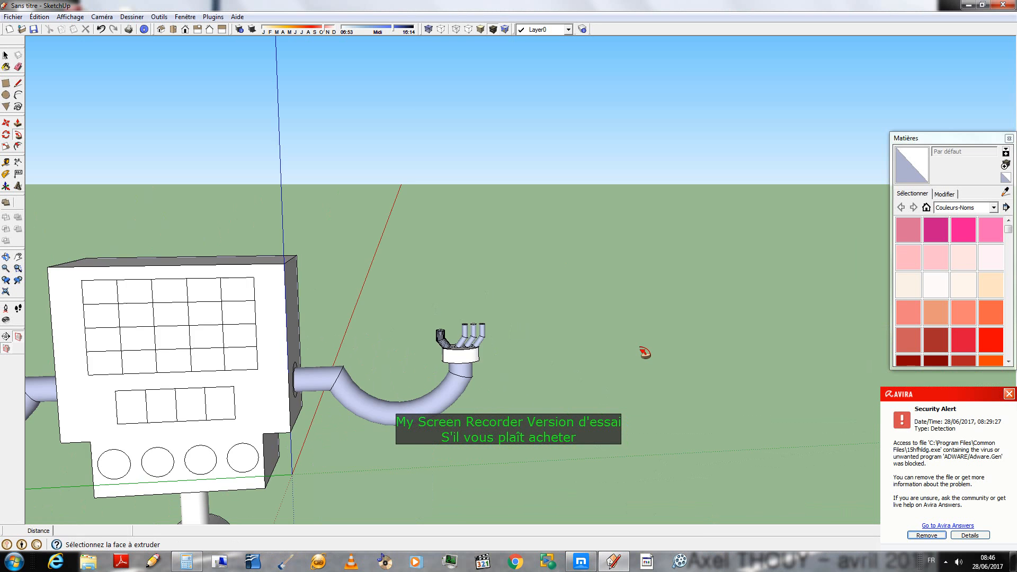
# - Soften the lengthwise edges on the front of the right hand's thumb, on both its lower and upper segments
pyautogui.scroll(-4, 646, 352)
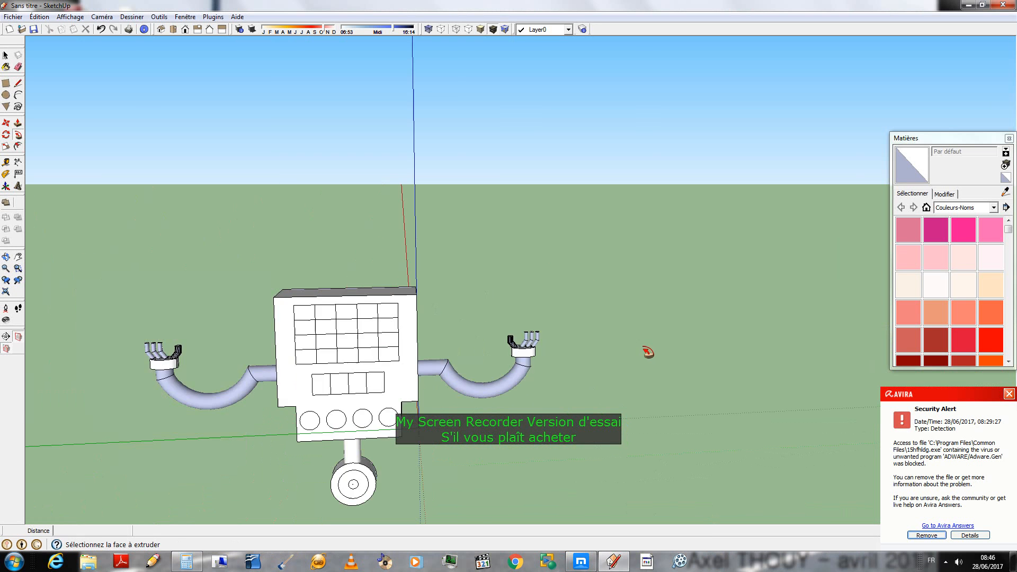
pyautogui.moveTo(674, 413); pyautogui.dragTo(689, 359, button='middle')
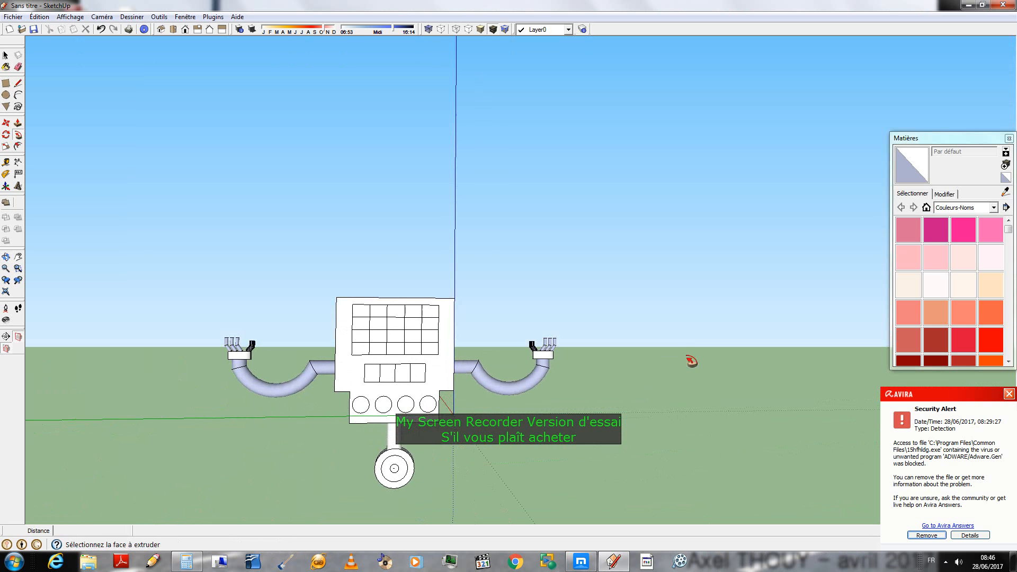
pyautogui.scroll(3, 690, 351)
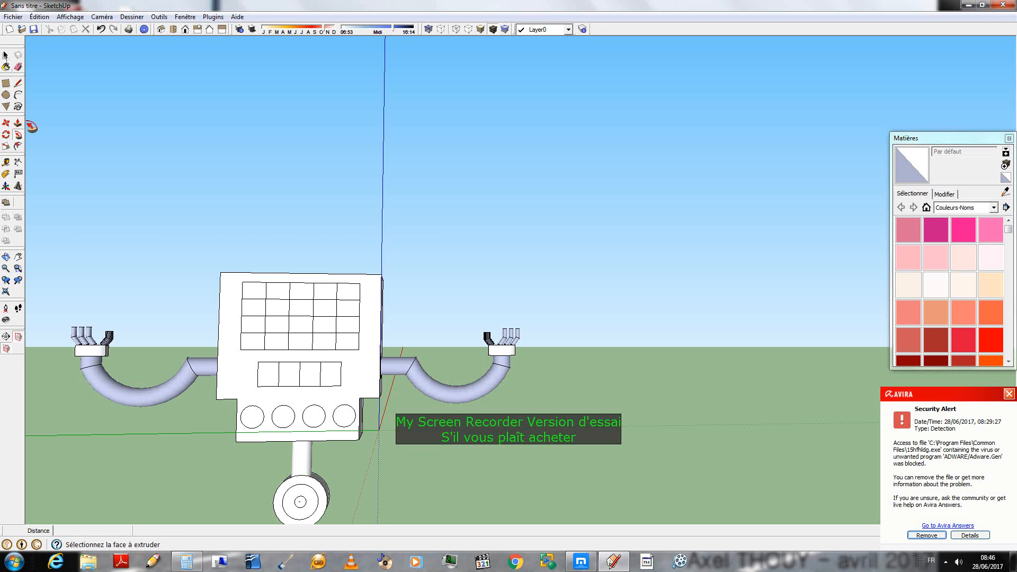
pyautogui.click(19, 68)
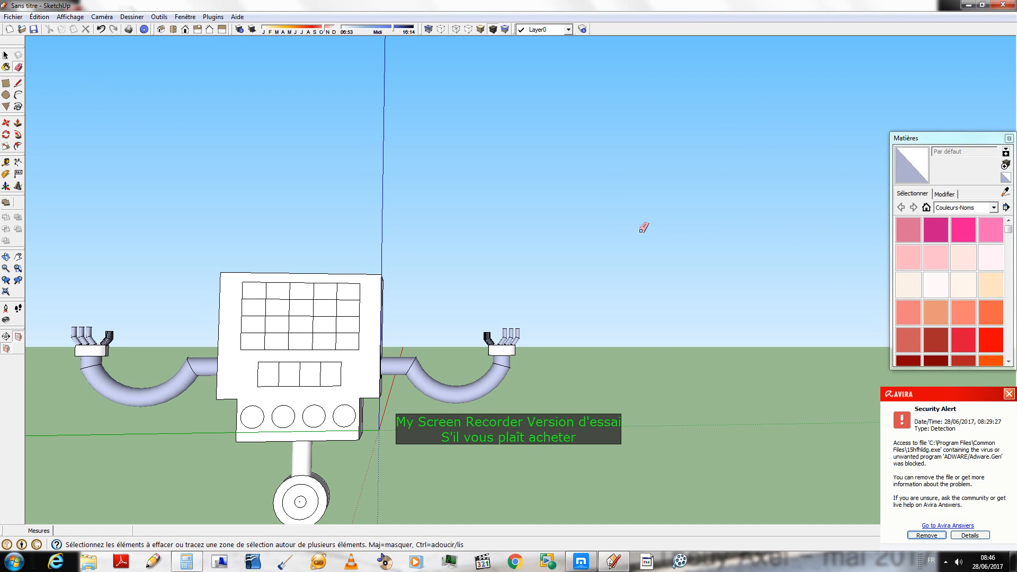
pyautogui.scroll(3, 581, 236)
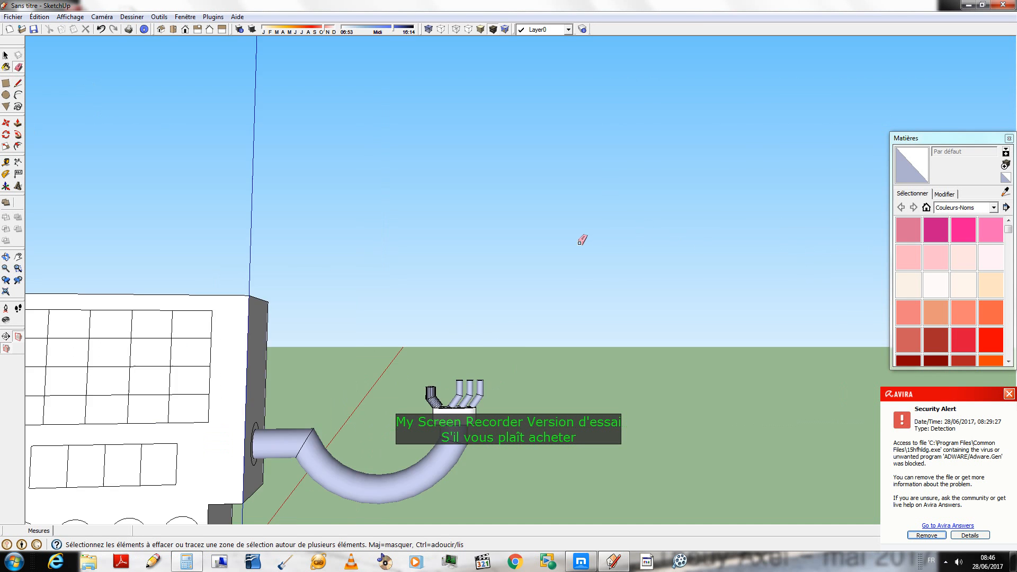
pyautogui.scroll(3, 445, 391)
pyautogui.scroll(5, 325, 484)
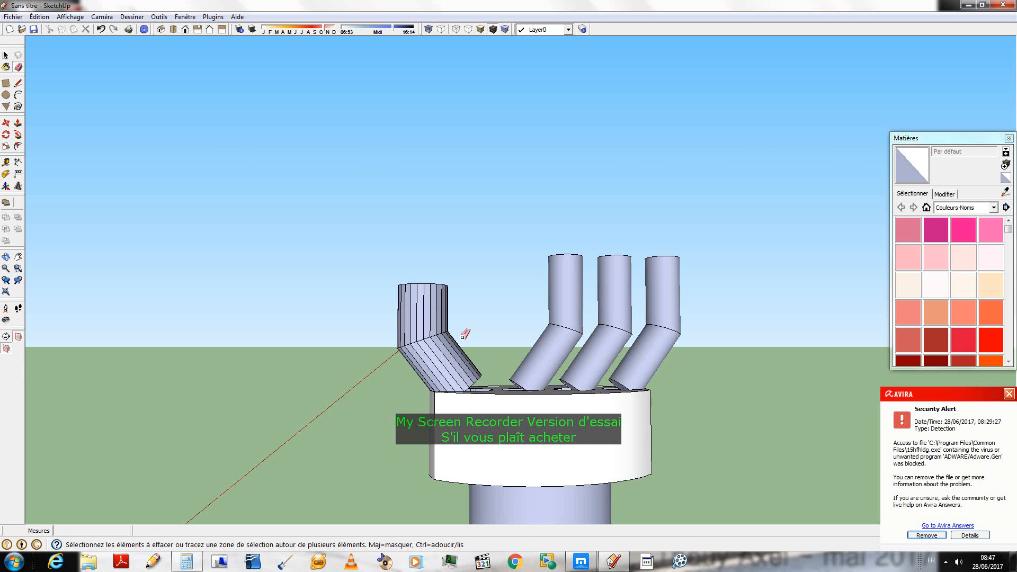
pyautogui.moveTo(449, 350)
pyautogui.mouseDown()
pyautogui.moveTo(412, 366)
pyautogui.moveTo(405, 356)
pyautogui.moveTo(456, 351)
pyautogui.moveTo(422, 353)
pyautogui.mouseUp()
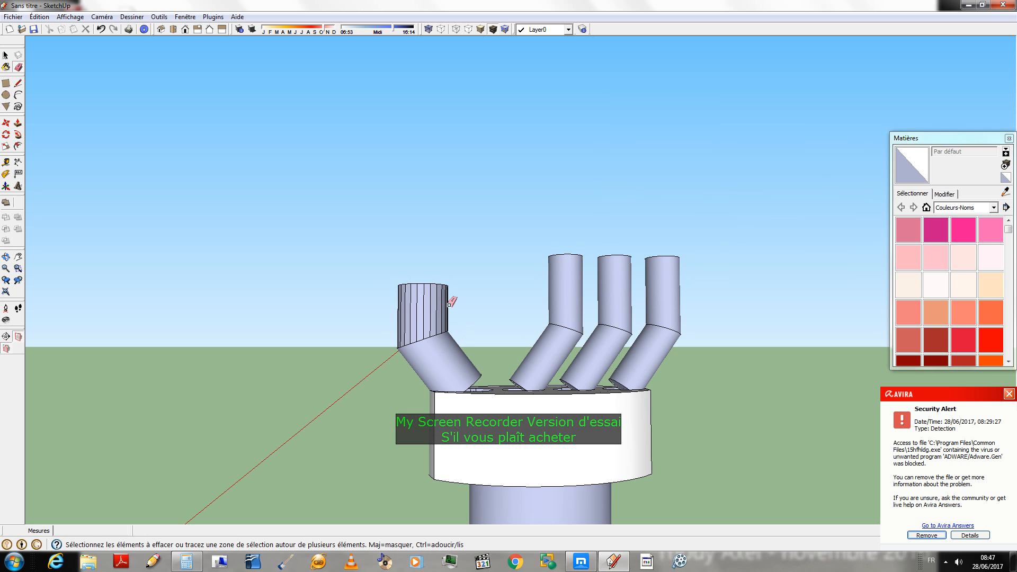
pyautogui.moveTo(450, 292)
pyautogui.mouseDown()
pyautogui.moveTo(396, 319)
pyautogui.moveTo(448, 297)
pyautogui.mouseUp()
# - Soften the lengthwise edges on the outward side of both segments of the right hand's thumb
pyautogui.moveTo(469, 267)
pyautogui.mouseDown(button='middle')
pyautogui.moveTo(239, 468)
pyautogui.moveTo(608, 266)
pyautogui.moveTo(312, 413)
pyautogui.mouseUp(button='middle')
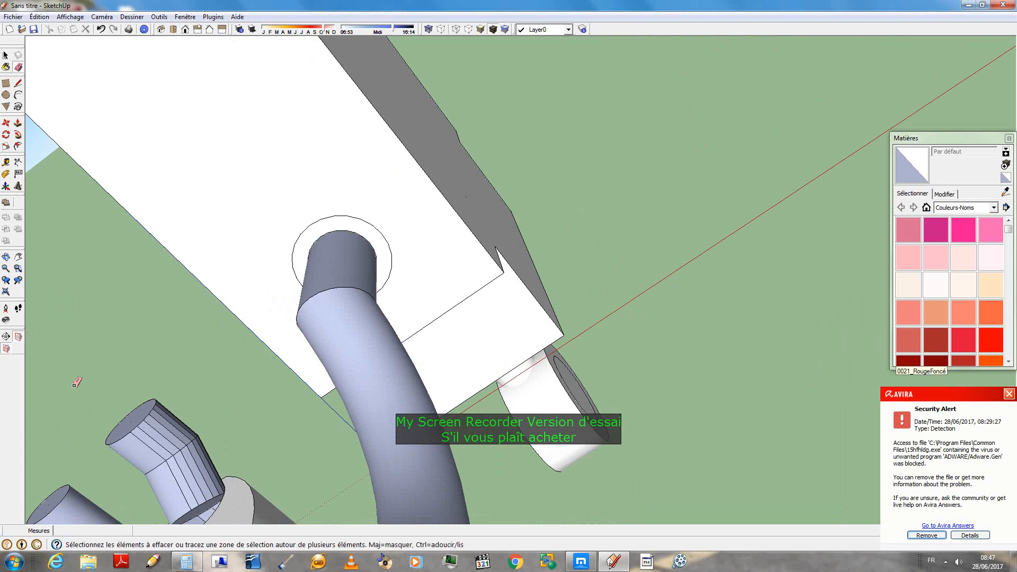
pyautogui.moveTo(149, 448)
pyautogui.keyDown('ctrl'); pyautogui.mouseDown()
pyautogui.moveTo(181, 409)
pyautogui.moveTo(174, 417)
pyautogui.mouseUp(); pyautogui.keyUp('ctrl')
pyautogui.keyDown('ctrl'); pyautogui.moveTo(177, 492); pyautogui.dragTo(217, 456); pyautogui.keyUp('ctrl')
pyautogui.moveTo(220, 415); pyautogui.dragTo(474, 298, button='middle')
pyautogui.scroll(-4, 342, 363)
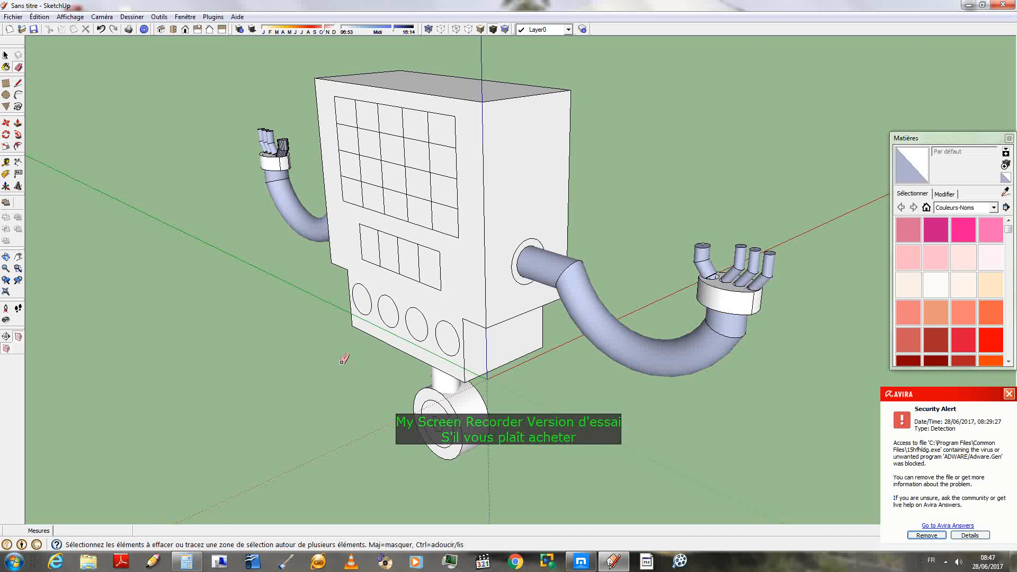
# - Soften the last lengthwise edges on the side of the right hand's thumb that faces the robot's body
pyautogui.moveTo(342, 362); pyautogui.dragTo(1015, 501, button='middle')
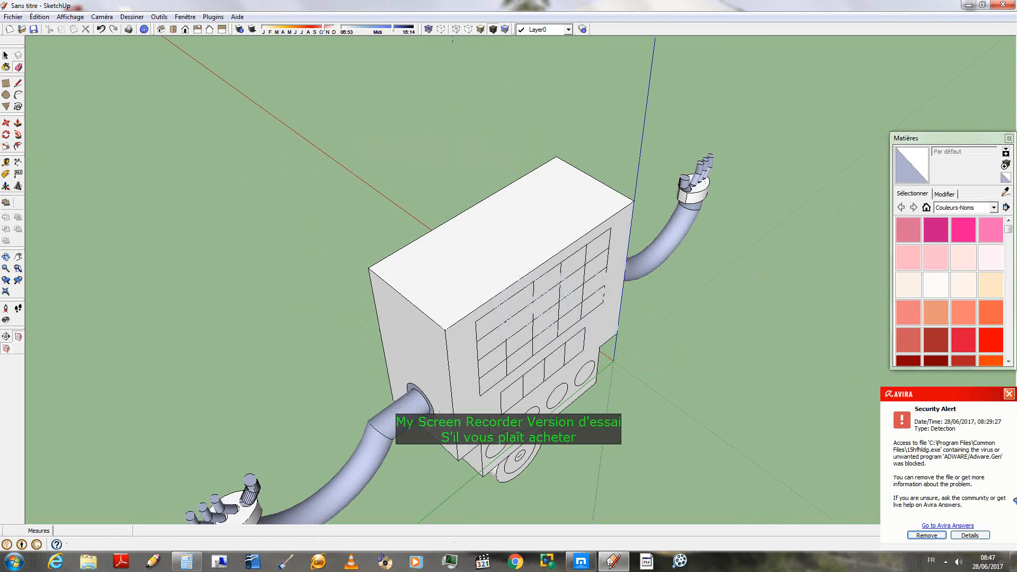
pyautogui.scroll(8, 663, 182)
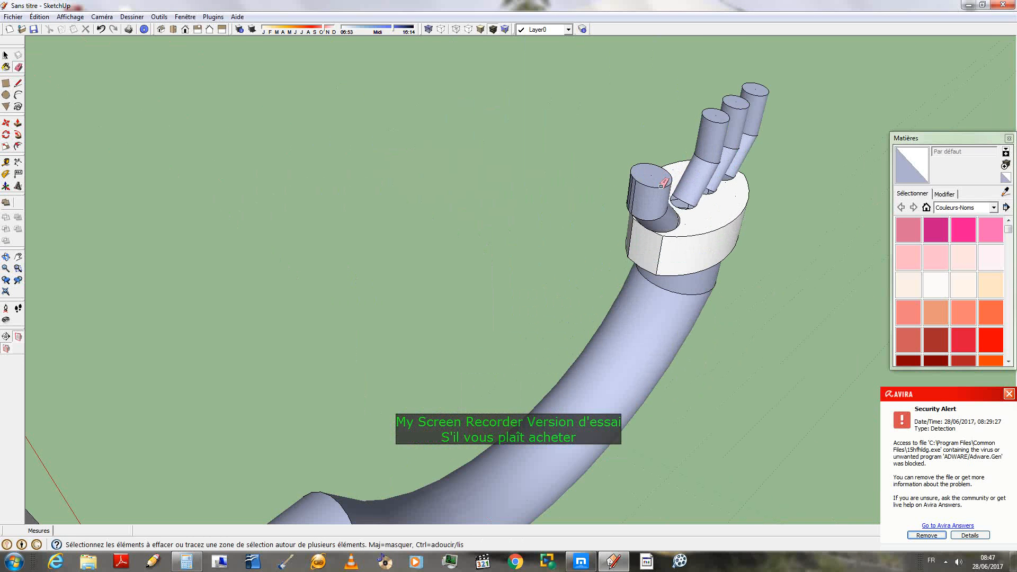
pyautogui.scroll(2, 661, 185)
pyautogui.moveTo(647, 193)
pyautogui.mouseDown(button='middle')
pyautogui.moveTo(813, 286)
pyautogui.moveTo(549, 159)
pyautogui.mouseUp(button='middle')
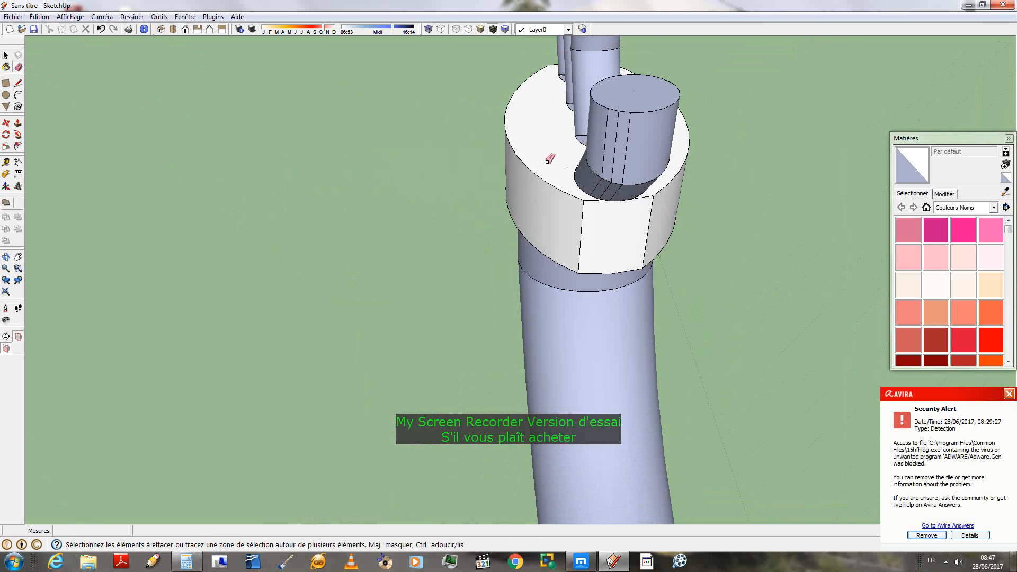
pyautogui.moveTo(608, 164); pyautogui.dragTo(628, 149)
pyautogui.moveTo(605, 187)
pyautogui.mouseDown()
pyautogui.moveTo(614, 188)
pyautogui.moveTo(603, 179)
pyautogui.mouseUp()
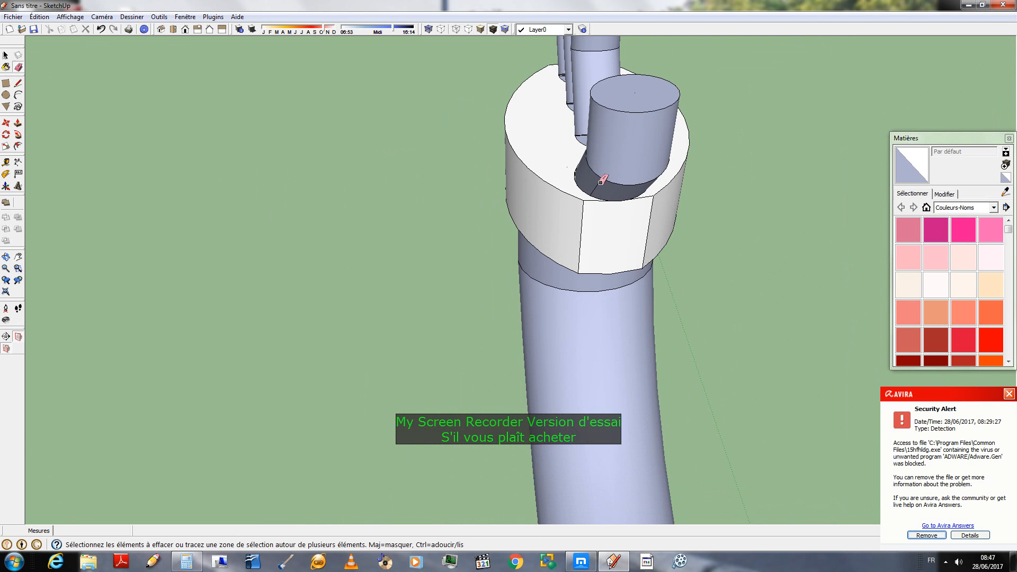
pyautogui.scroll(-1, 411, 196)
pyautogui.moveTo(322, 266); pyautogui.dragTo(718, 311, button='middle')
pyautogui.scroll(-3, 657, 339)
pyautogui.moveTo(582, 390); pyautogui.dragTo(819, 236, button='middle')
pyautogui.scroll(-2, 474, 271)
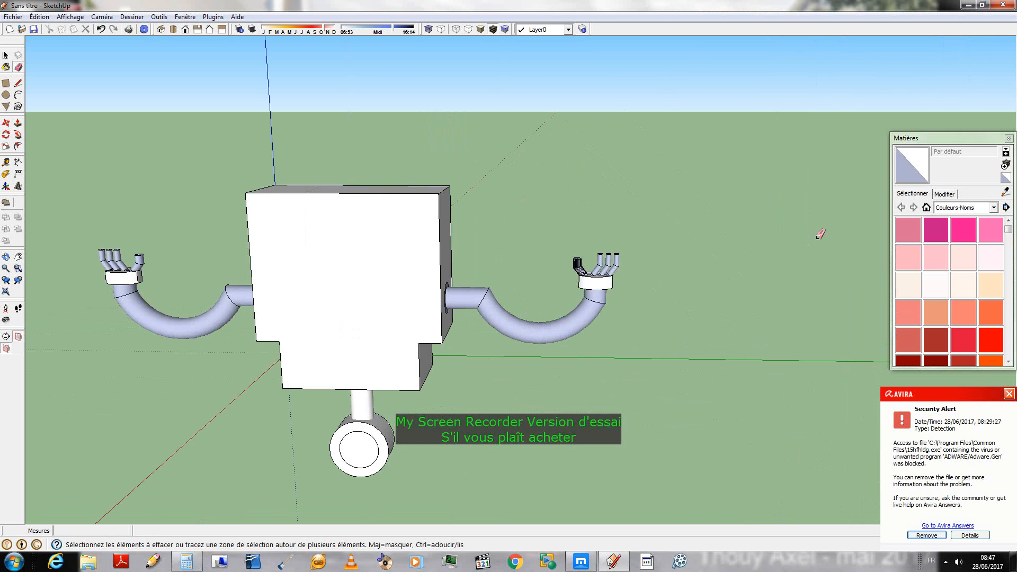
# - Extend the open slanted base of the left hand's thumb about 0.17 m with Push/Pull so it meets the hand disc
pyautogui.scroll(2, 798, 233)
pyautogui.scroll(5, 507, 248)
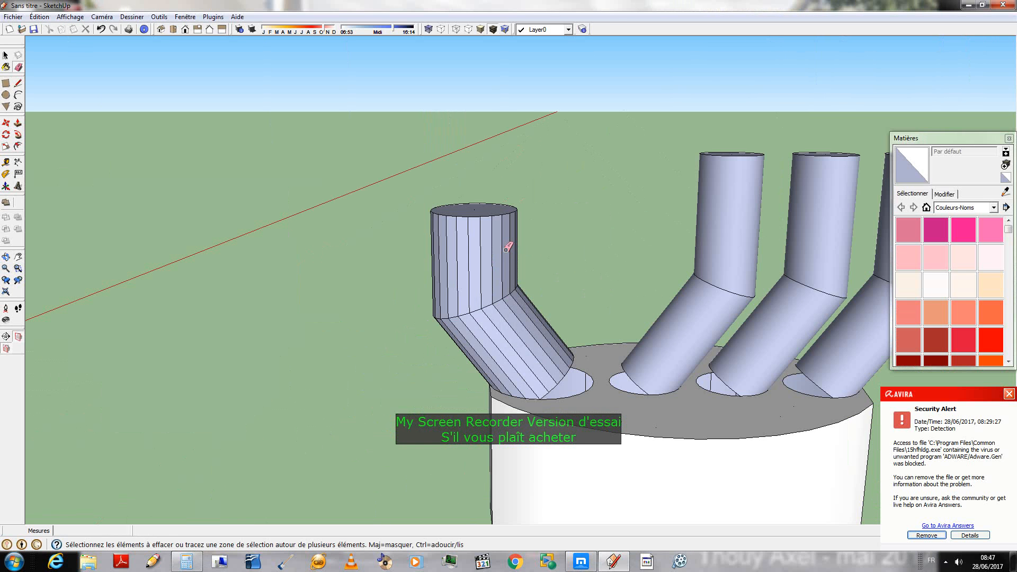
pyautogui.scroll(-5, 658, 174)
pyautogui.scroll(4, 665, 227)
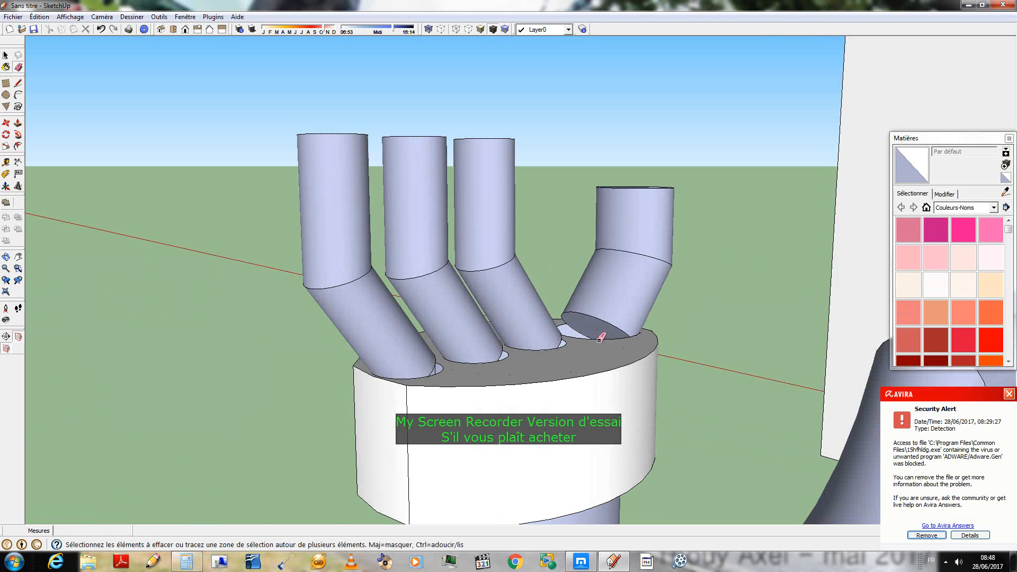
pyautogui.moveTo(599, 340)
pyautogui.mouseDown(button='middle')
pyautogui.moveTo(610, 448)
pyautogui.moveTo(657, 290)
pyautogui.moveTo(625, 239)
pyautogui.mouseUp(button='middle')
pyautogui.press('e')
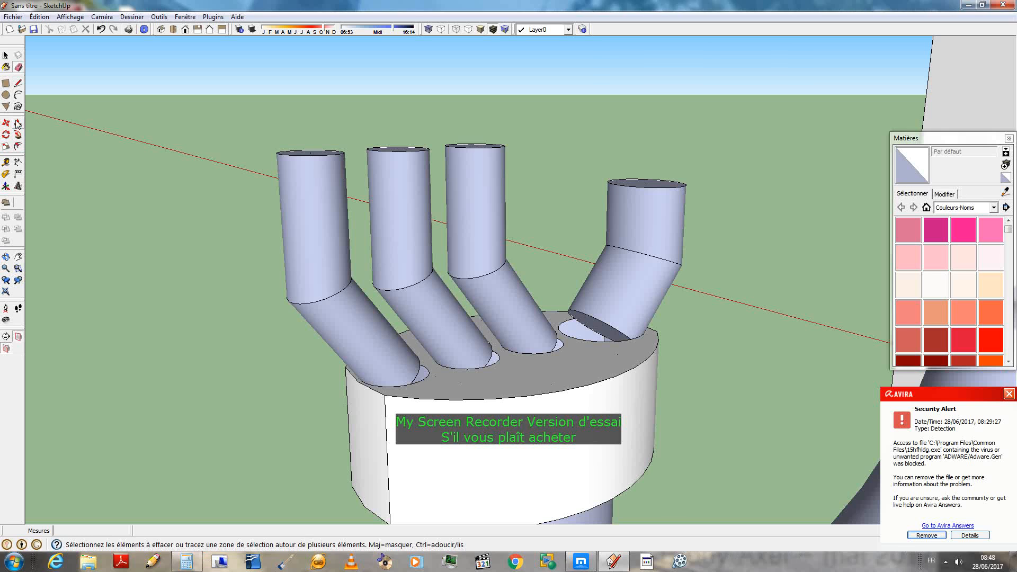
pyautogui.press('p')
pyautogui.click(594, 329)
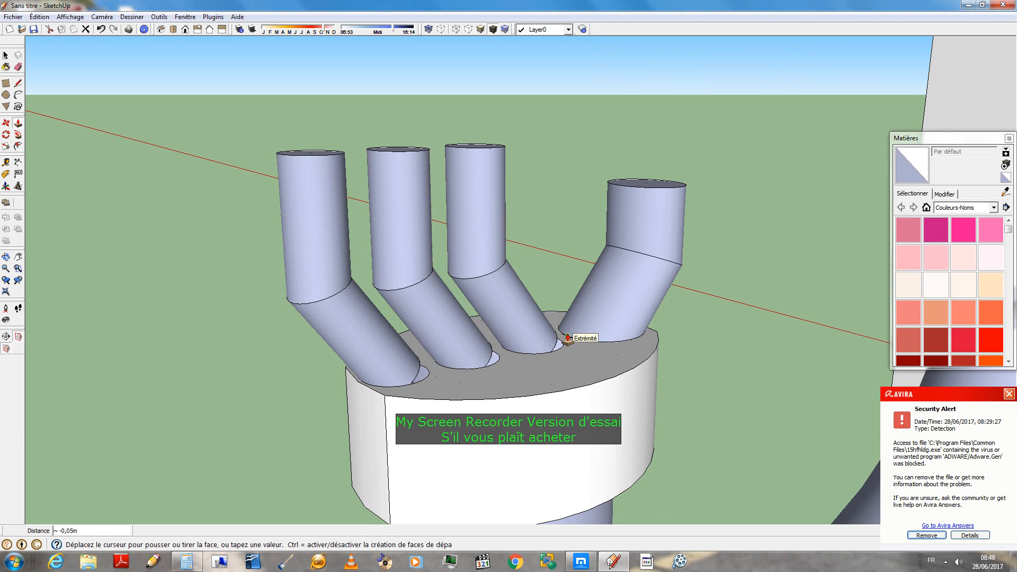
pyautogui.click(568, 339)
# - Show the robot in the standard Right view, facing the blank side of its body
pyautogui.moveTo(630, 269); pyautogui.dragTo(147, 356, button='middle')
pyautogui.middleClick(390, 396)
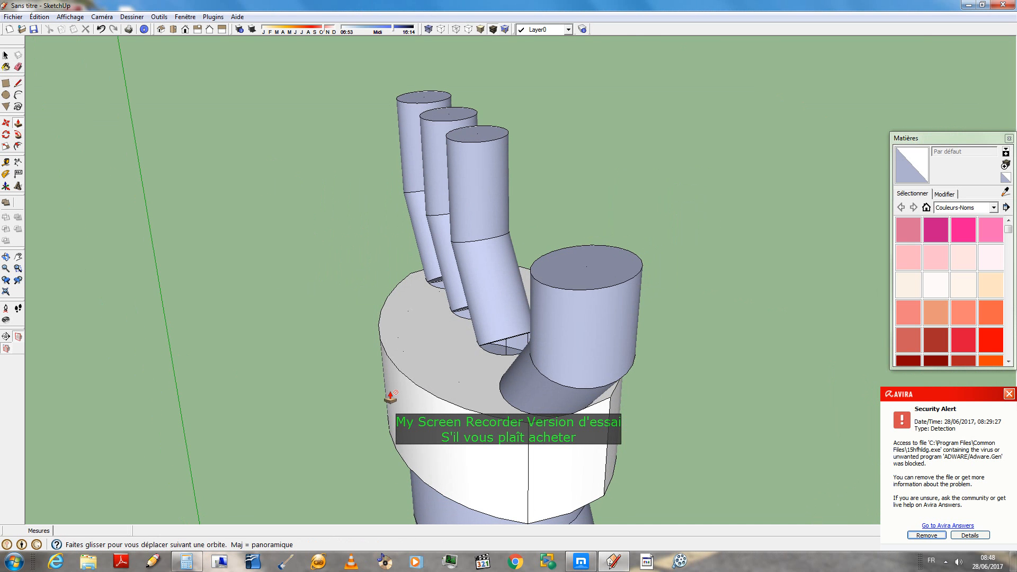
pyautogui.scroll(-10, 390, 396)
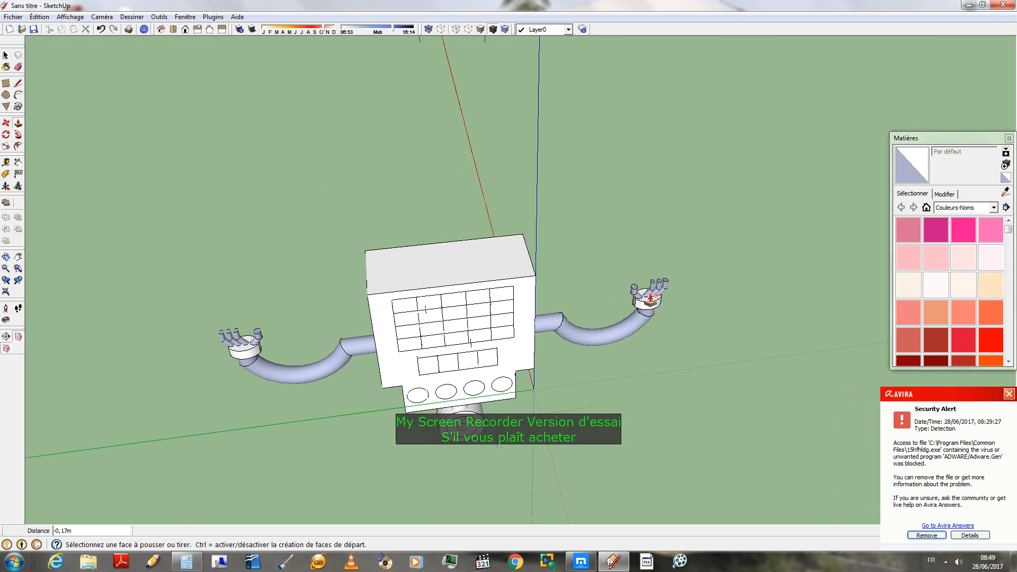
pyautogui.scroll(-3, 524, 350)
pyautogui.moveTo(493, 449); pyautogui.dragTo(451, 318, button='middle')
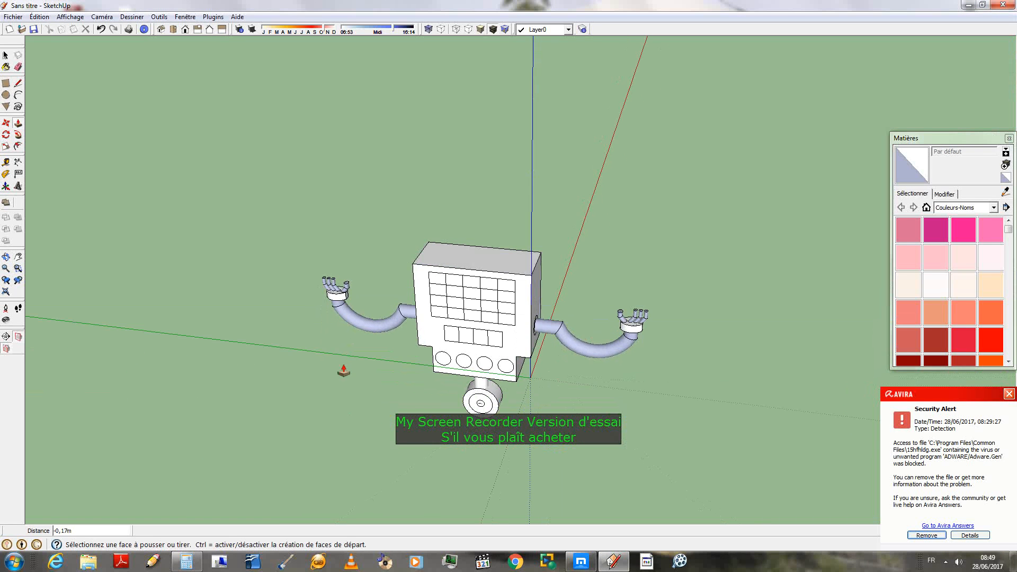
pyautogui.moveTo(344, 371); pyautogui.dragTo(404, 243, button='middle')
pyautogui.scroll(2, 476, 277)
pyautogui.moveTo(506, 291); pyautogui.dragTo(516, 176, button='middle')
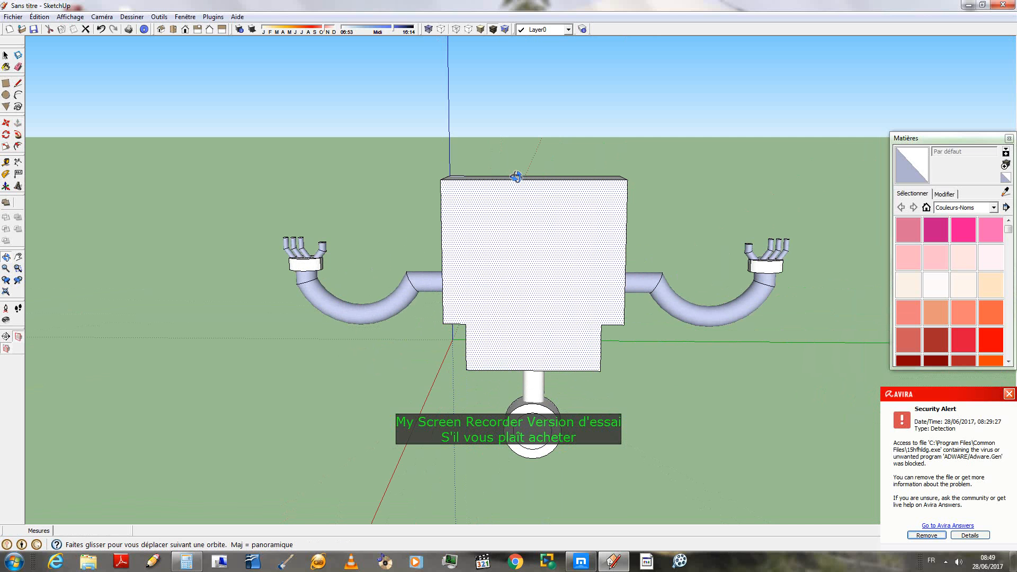
pyautogui.press('F4')
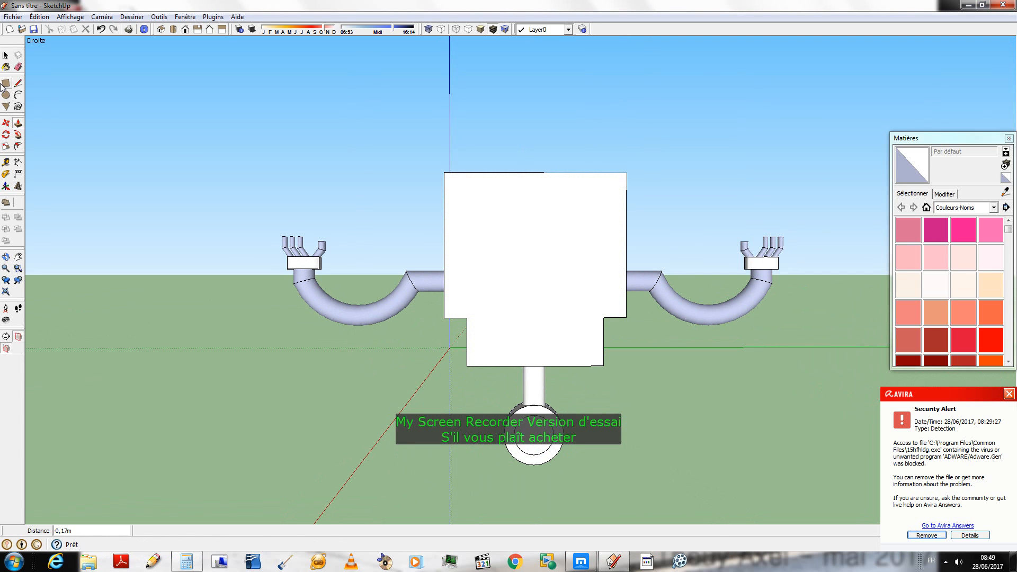
pyautogui.click(6, 83)
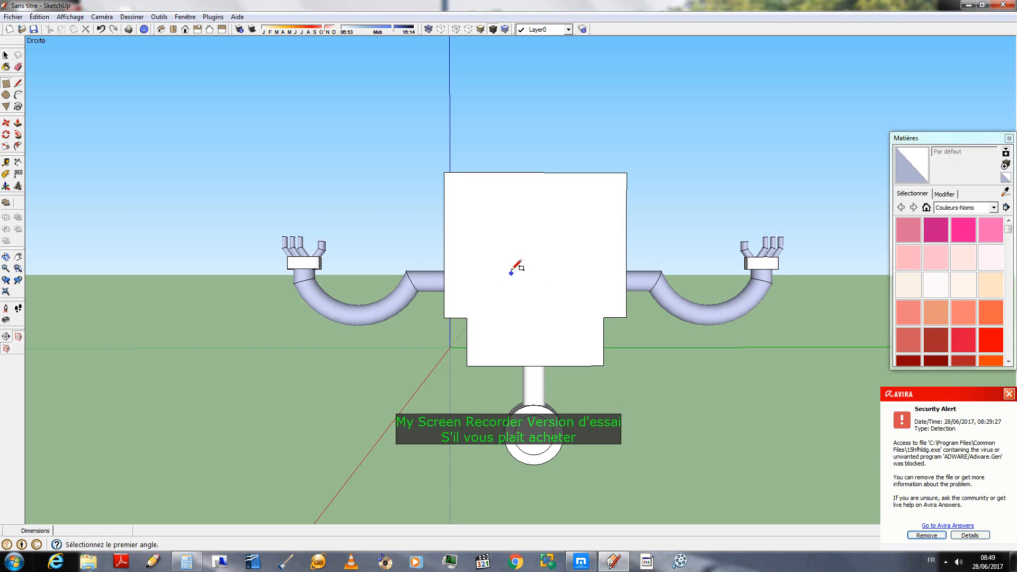
pyautogui.click(507, 270)
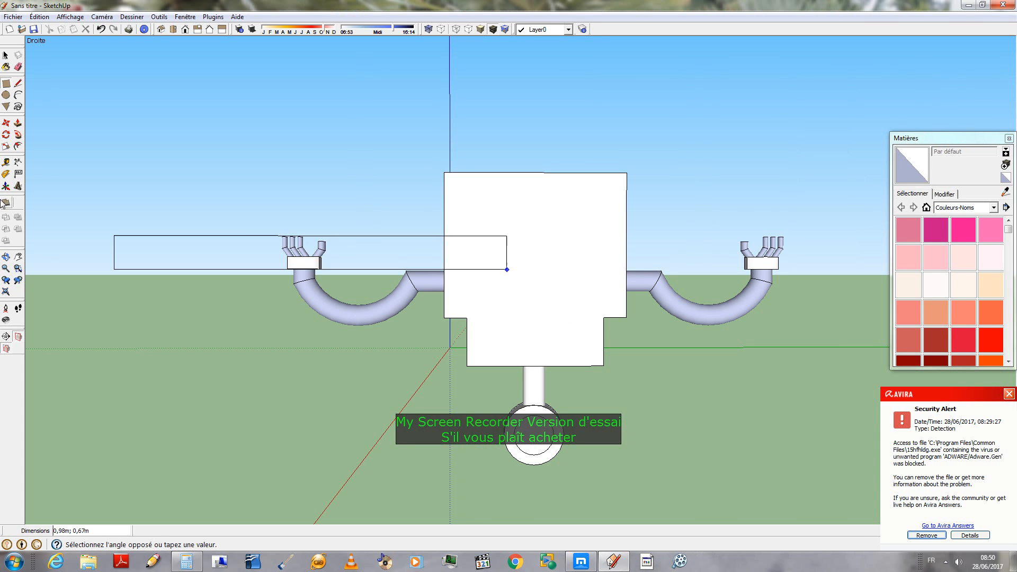
pyautogui.click(112, 236)
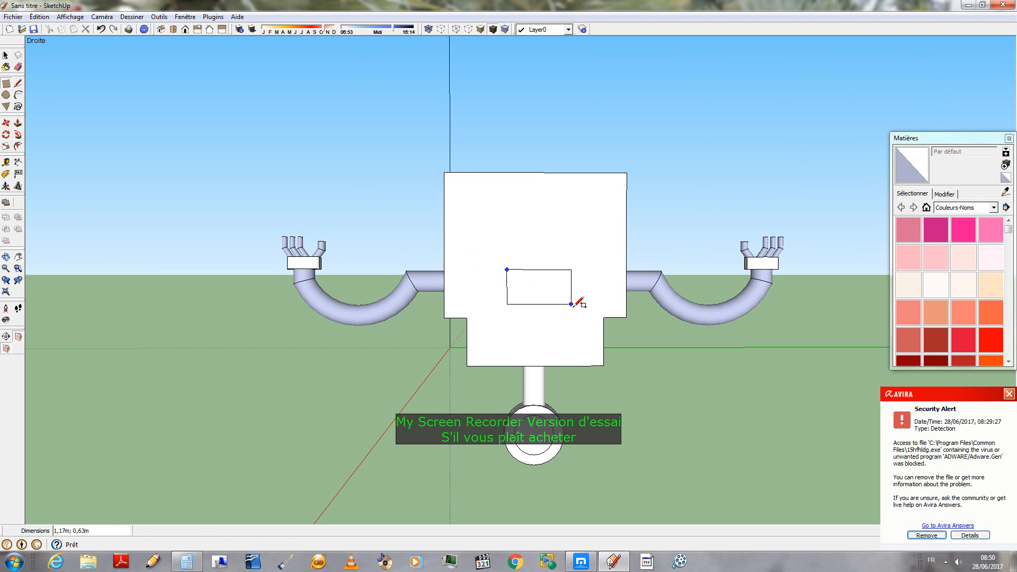
# - Draw a horizontal guide line about 3.31 m long across the blank body face at arm height, from edge to edge
pyautogui.click(18, 84)
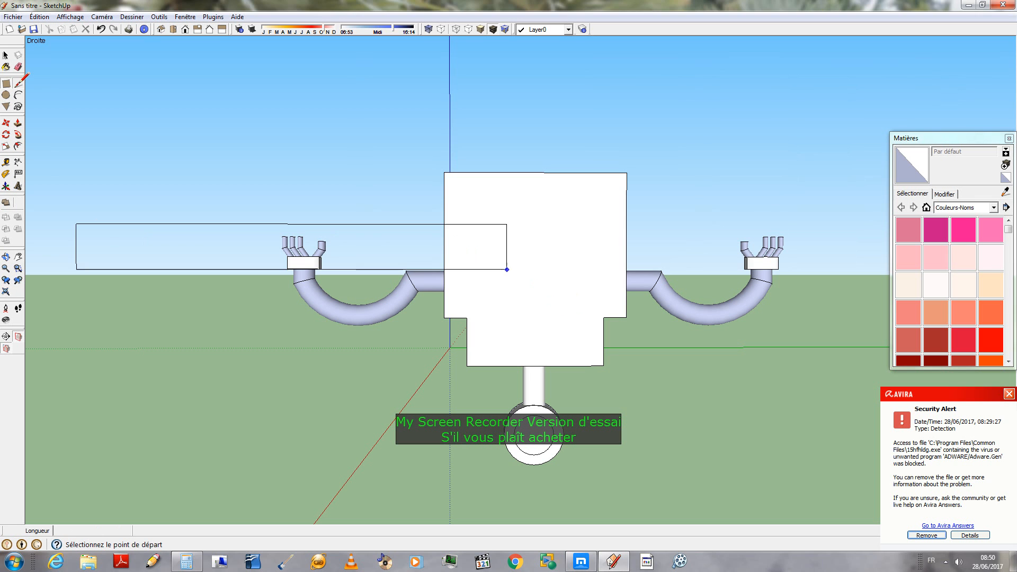
pyautogui.click(444, 282)
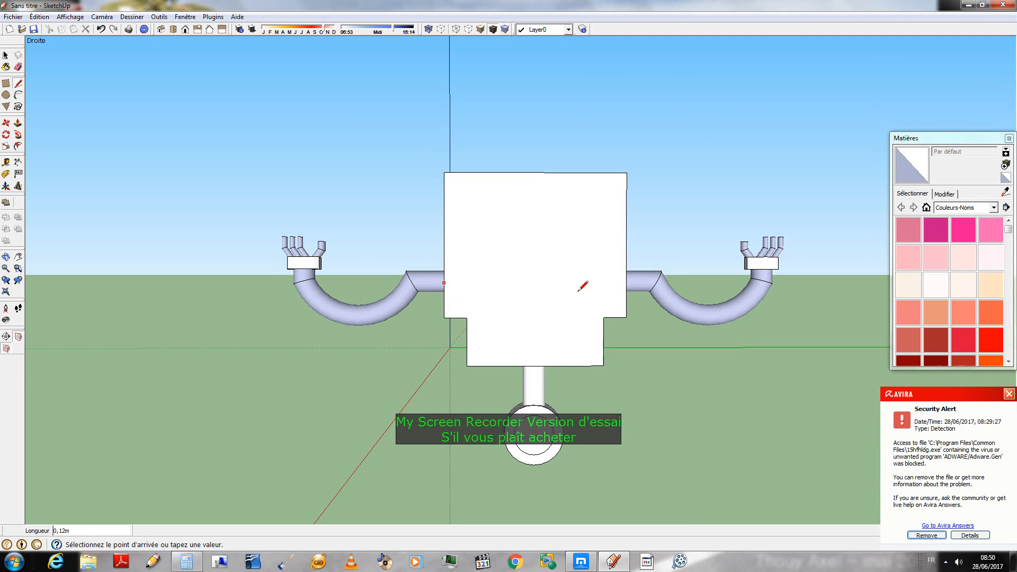
pyautogui.click(626, 283)
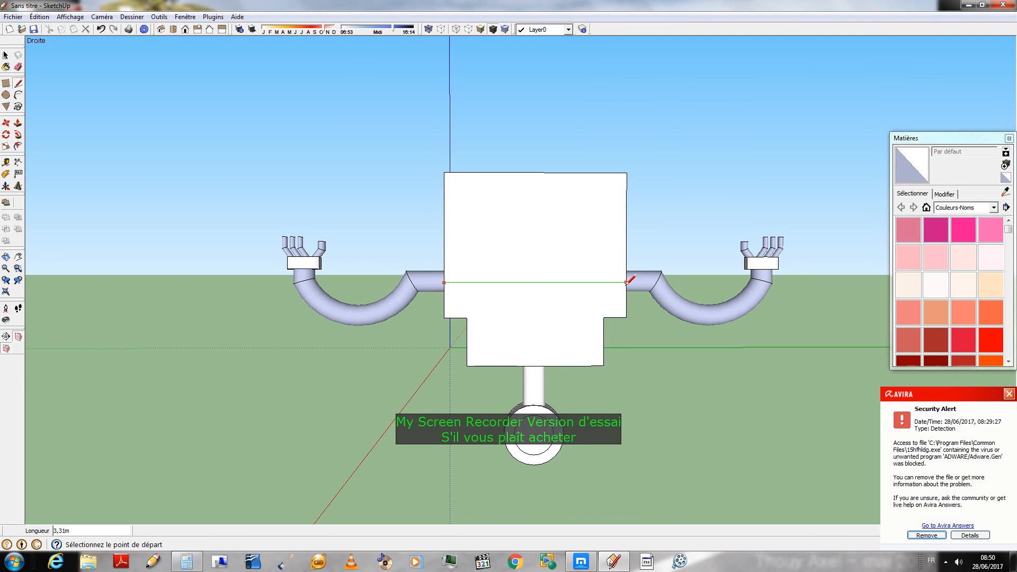
# - Draw a small rectangle about 0.67 m by 0.36 m below the guide line, starting from the line's midpoint
pyautogui.click(535, 283)
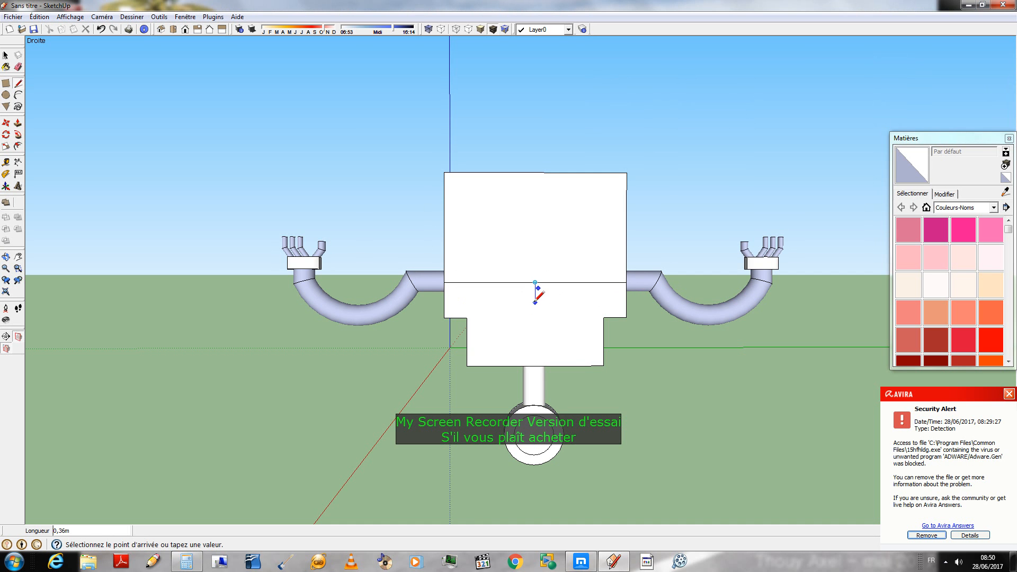
pyautogui.click(535, 302)
pyautogui.click(571, 302)
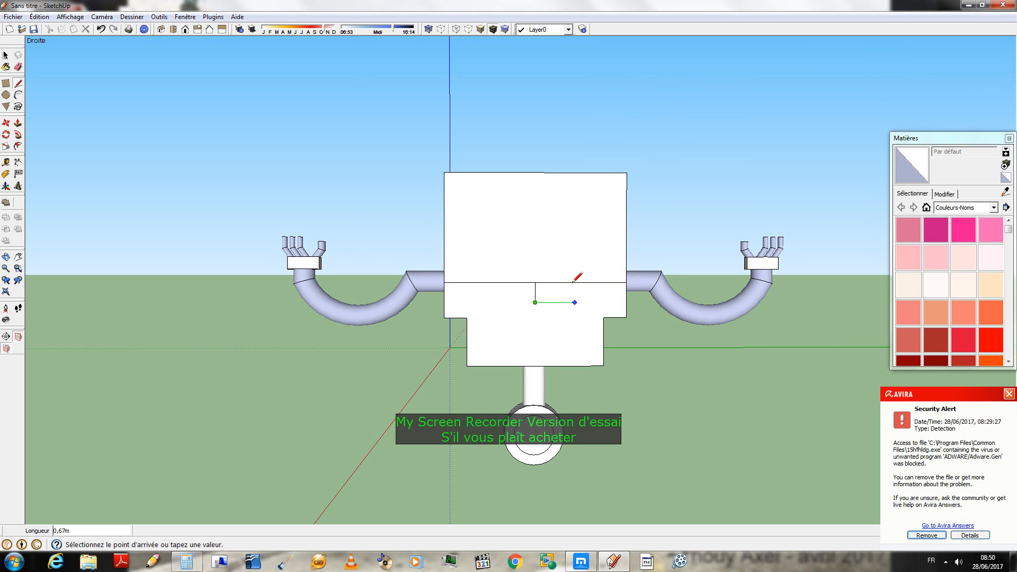
pyautogui.click(572, 282)
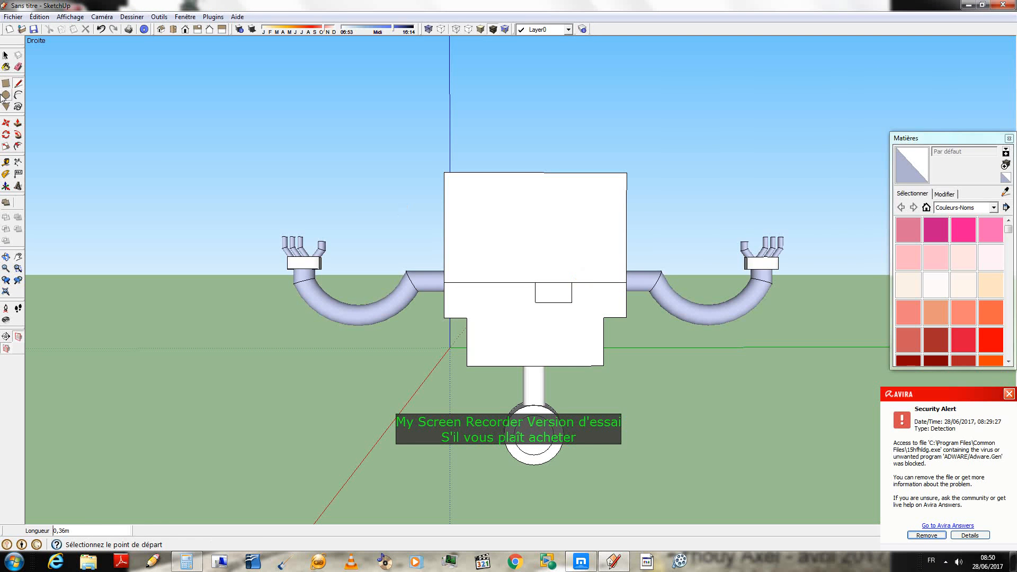
# - Copy the small rectangle above the line and to its other side, making a two-by-two block centred on the guide line's midpoint
pyautogui.click(6, 55)
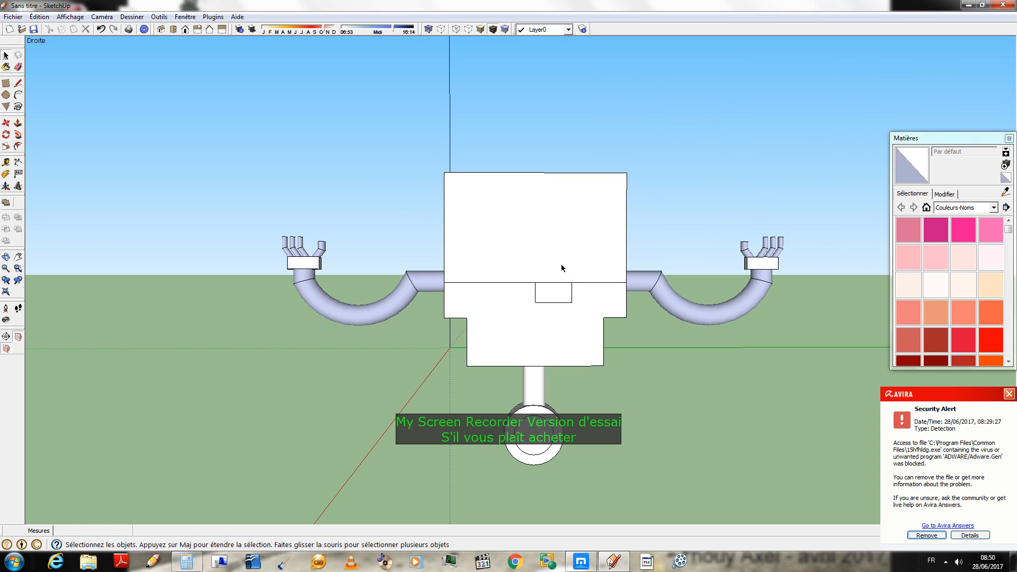
pyautogui.click(553, 293)
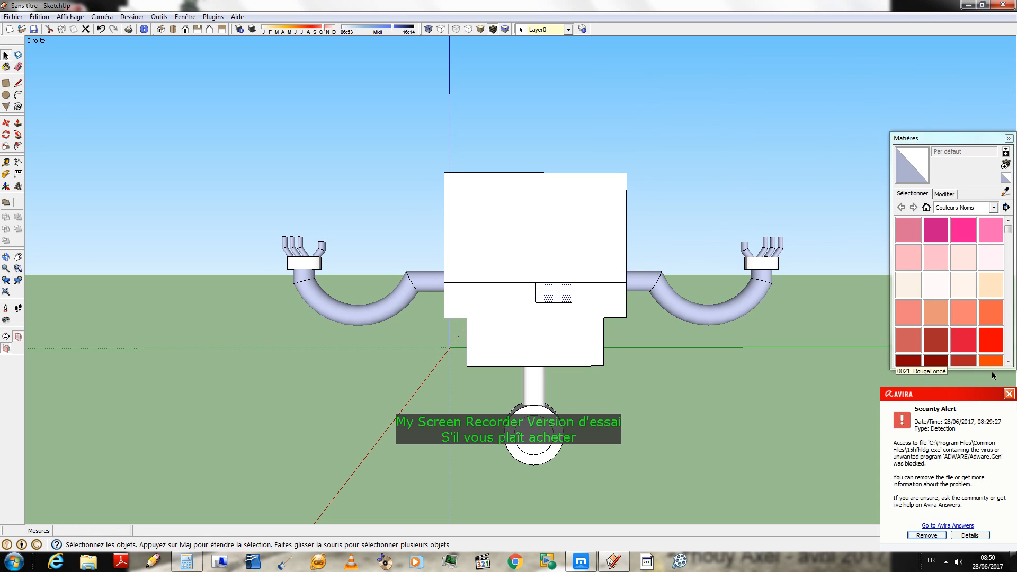
pyautogui.click(5, 123)
pyautogui.click(535, 302)
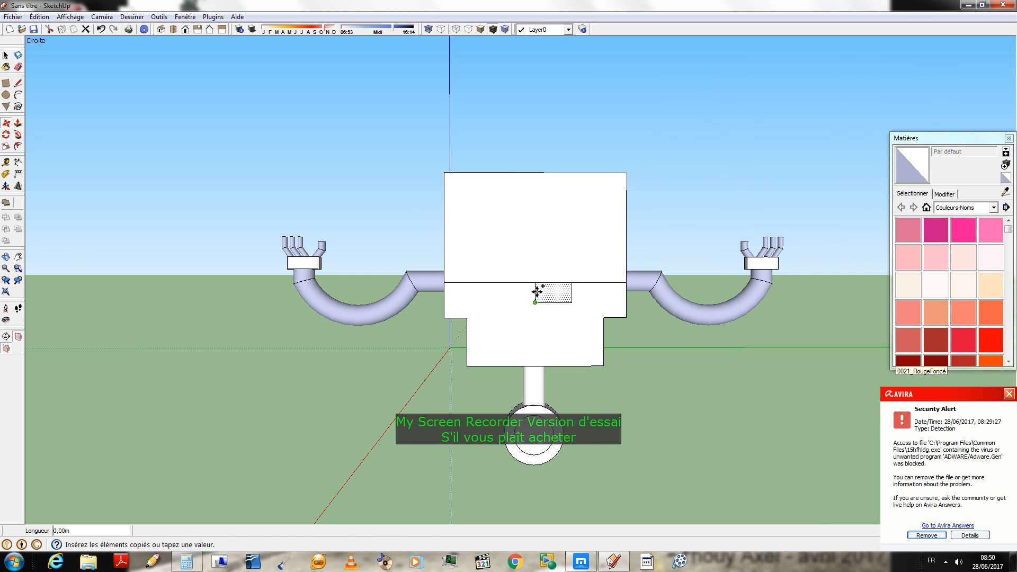
pyautogui.click(536, 282)
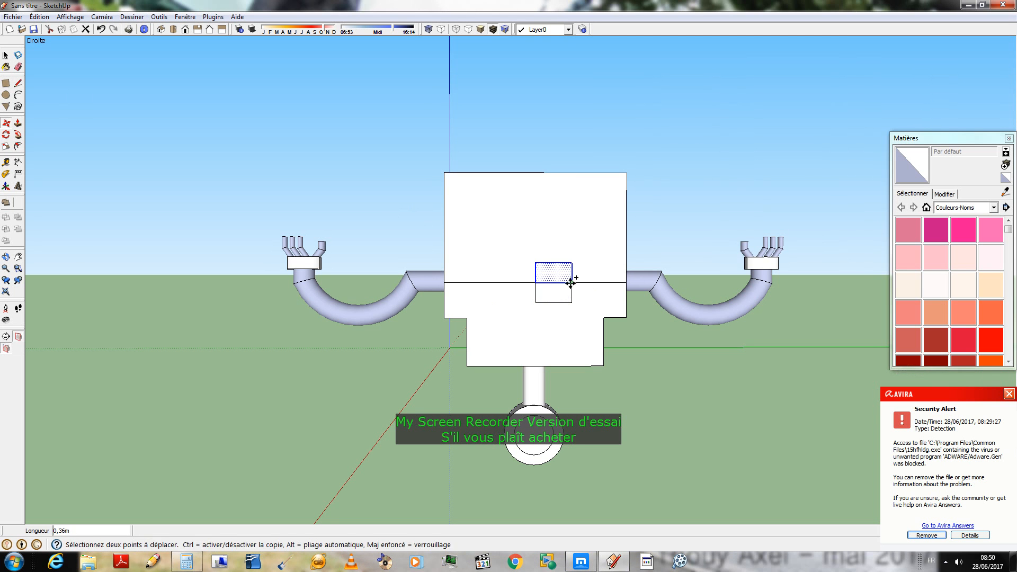
pyautogui.click(572, 283)
pyautogui.click(536, 302)
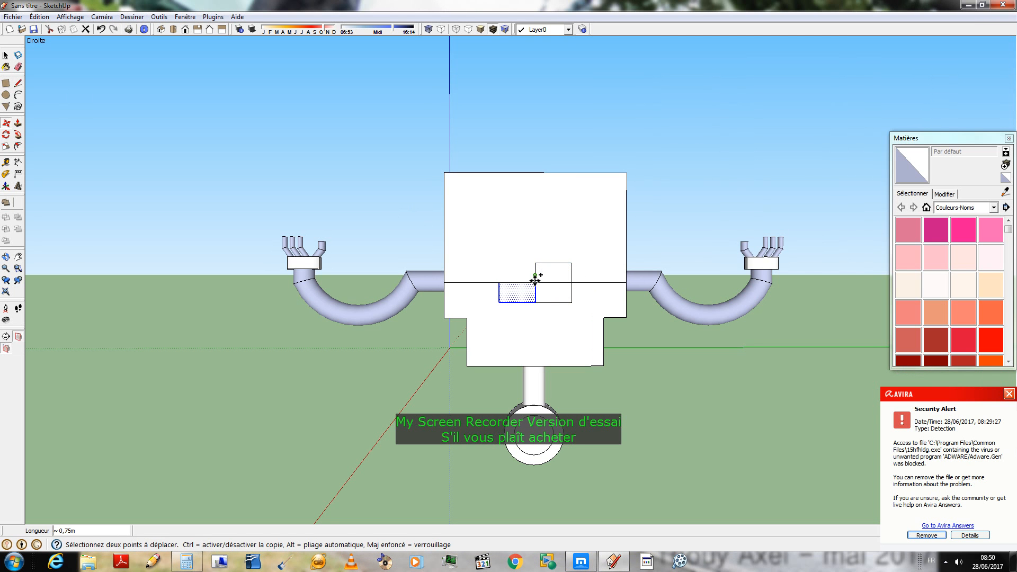
pyautogui.click(536, 282)
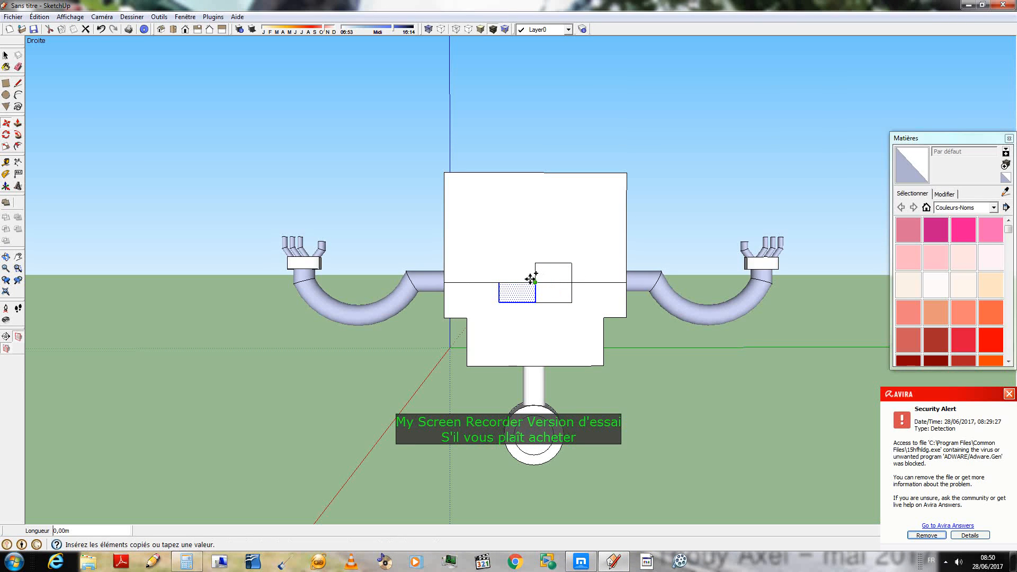
pyautogui.click(536, 263)
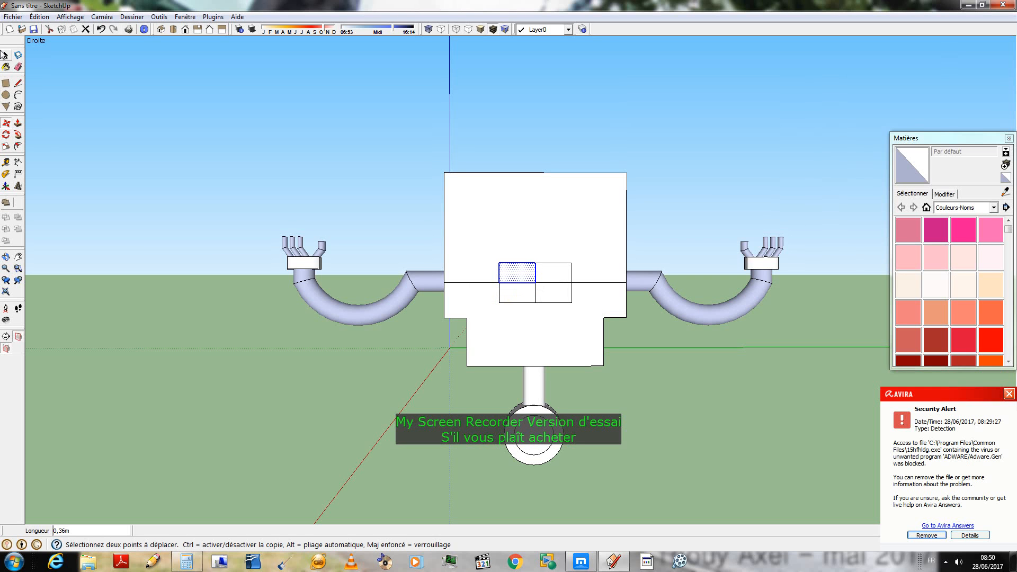
# - Erase the block's inner dividing lines and the rest of the guide line, leaving one centred rectangle on the body face
pyautogui.click(6, 84)
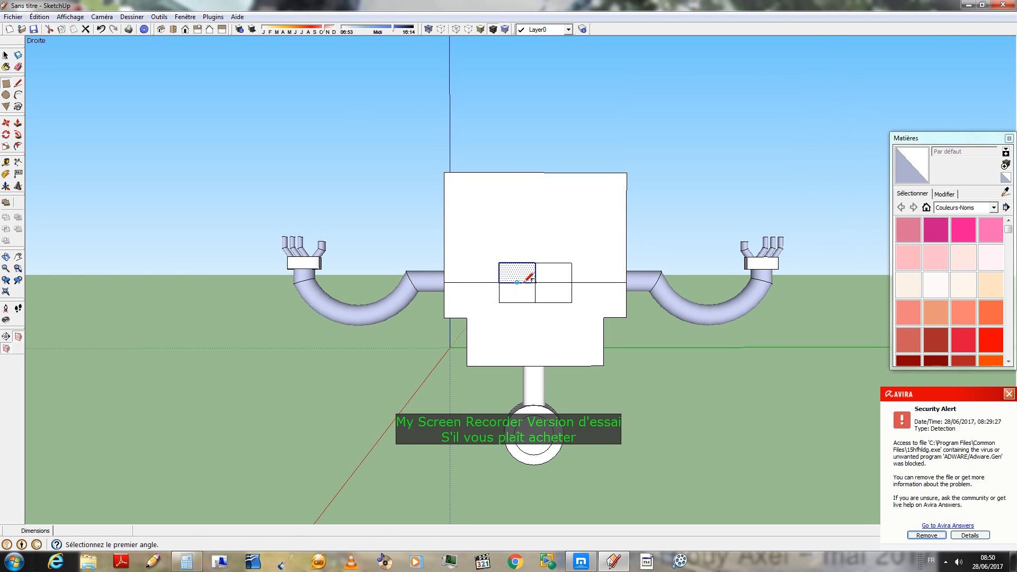
pyautogui.scroll(2, 504, 272)
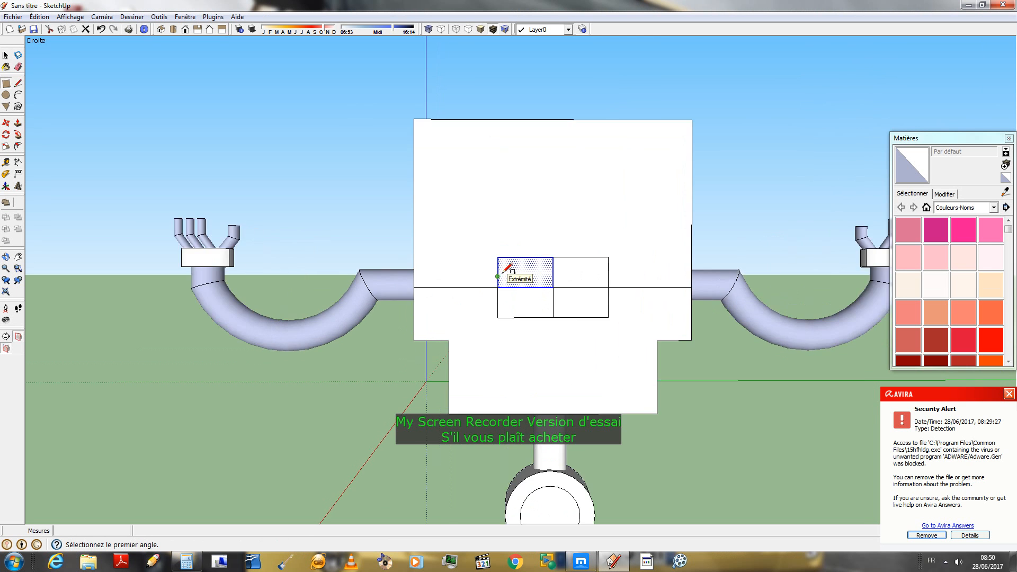
pyautogui.scroll(2, 505, 271)
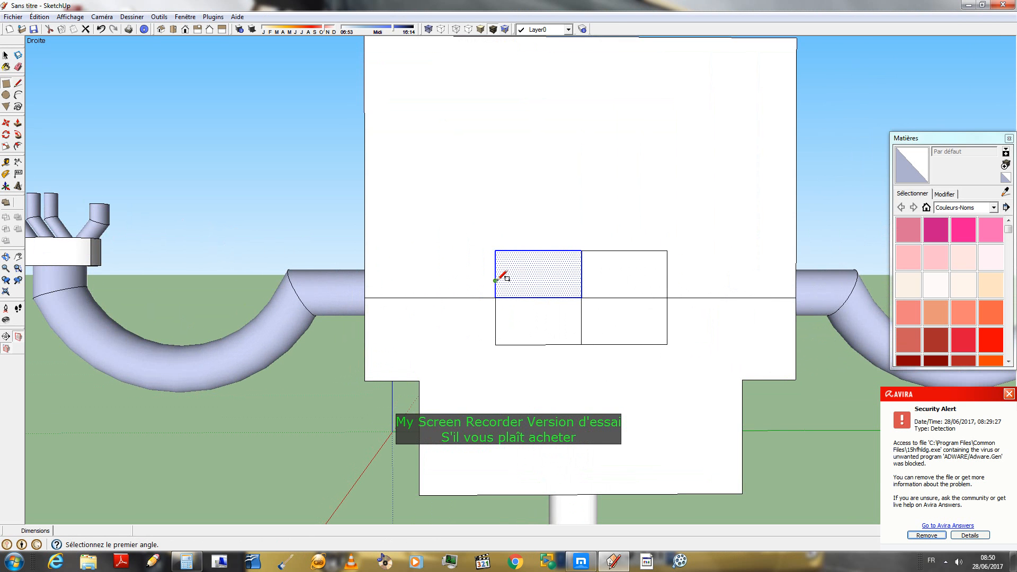
pyautogui.click(18, 67)
pyautogui.moveTo(583, 292)
pyautogui.mouseDown()
pyautogui.moveTo(592, 289)
pyautogui.moveTo(583, 267)
pyautogui.moveTo(574, 295)
pyautogui.moveTo(651, 291)
pyautogui.mouseUp()
pyautogui.click(720, 297)
pyautogui.moveTo(416, 289); pyautogui.dragTo(430, 303)
# - Move the merged rectangle about 0.33 m horizontally along the green axis toward the left arm
pyautogui.click(5, 55)
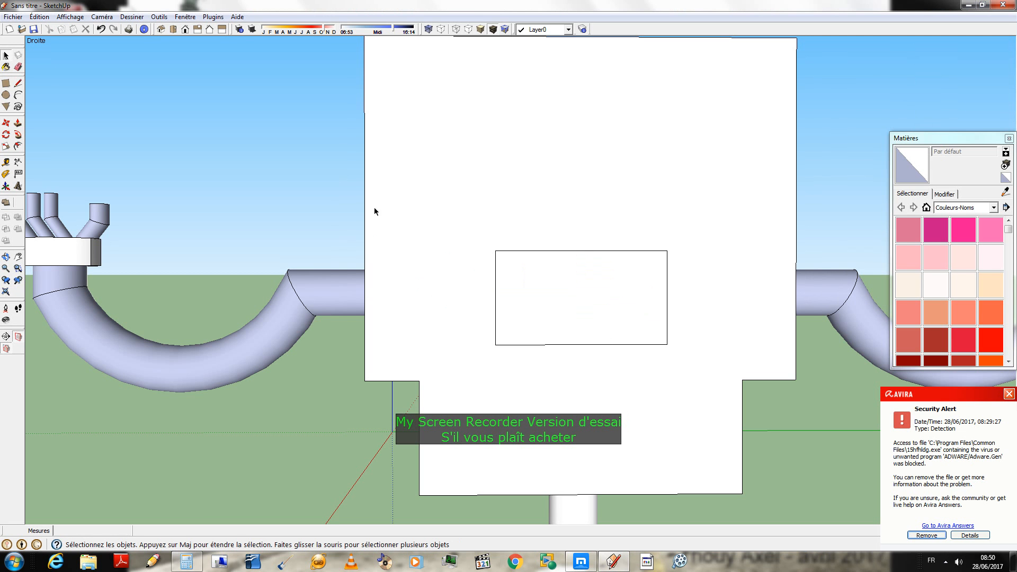
pyautogui.click(590, 307)
pyautogui.click(5, 123)
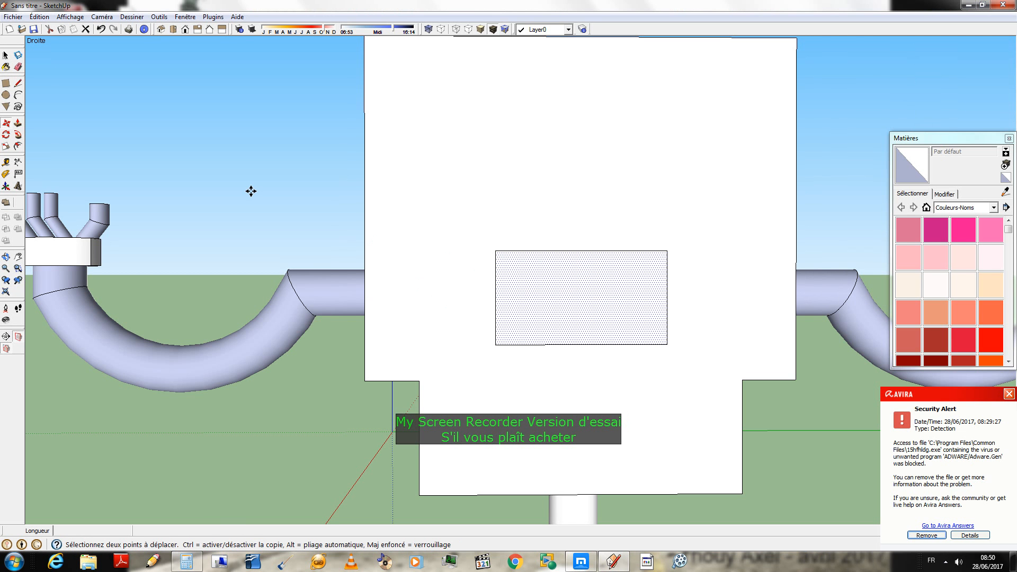
pyautogui.click(497, 344)
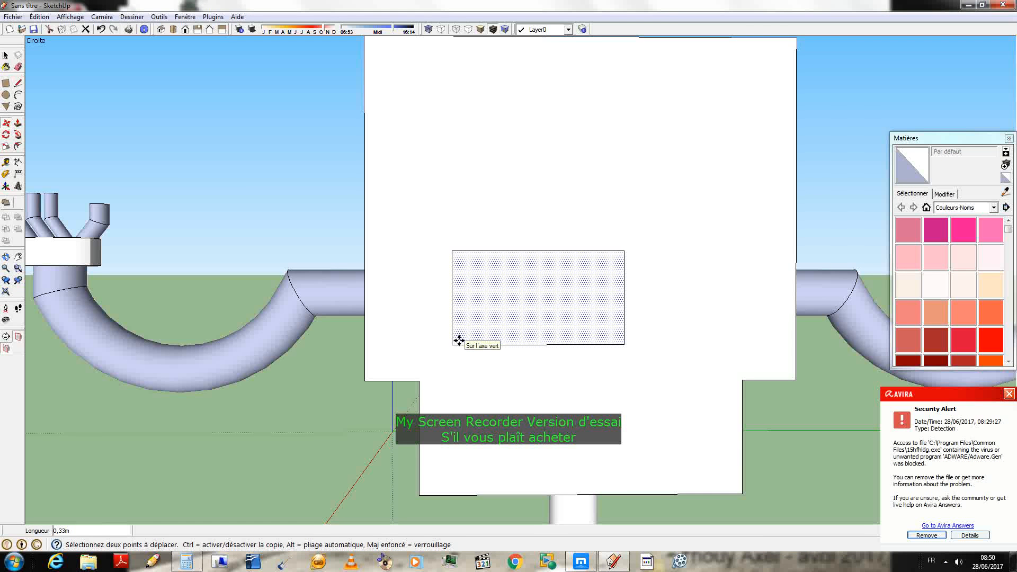
pyautogui.click(452, 345)
# - Copy the shifted rectangle about 0.60 m horizontally toward the right arm so that the two overlap
pyautogui.press('ctrl')
pyautogui.click(452, 345)
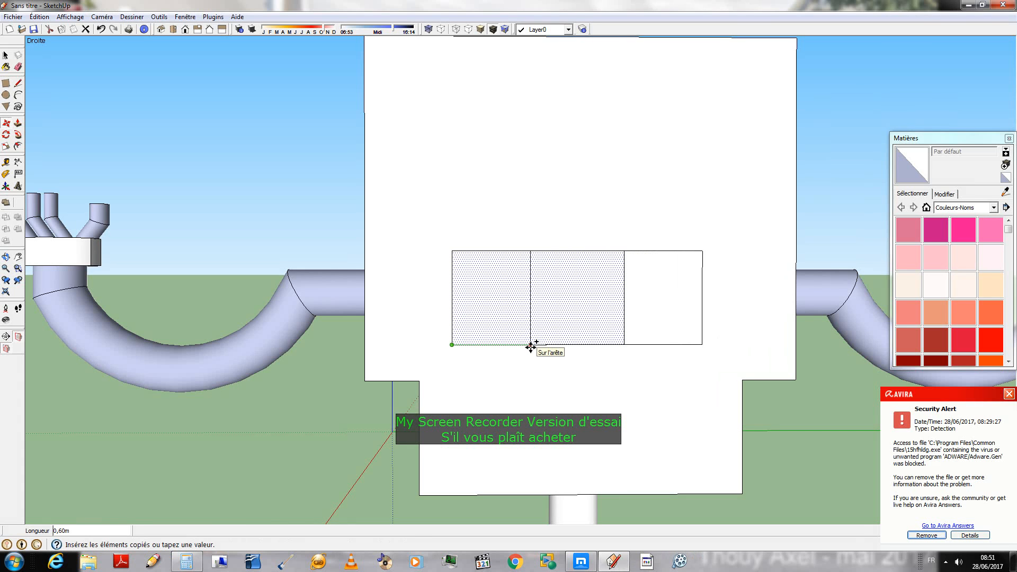
pyautogui.click(530, 348)
# - Erase the vertical edges inside the two overlapping rectangles to merge them into one wide rectangle on the body face
pyautogui.scroll(-5, 725, 206)
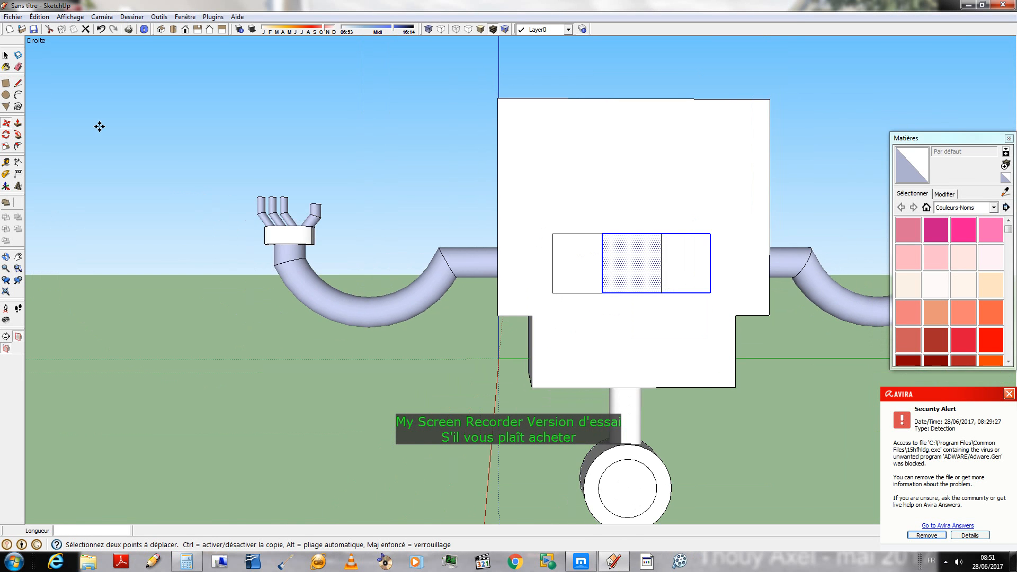
pyautogui.click(18, 67)
pyautogui.moveTo(589, 262)
pyautogui.mouseDown()
pyautogui.moveTo(665, 264)
pyautogui.moveTo(673, 212)
pyautogui.mouseUp()
pyautogui.scroll(-3, 636, 229)
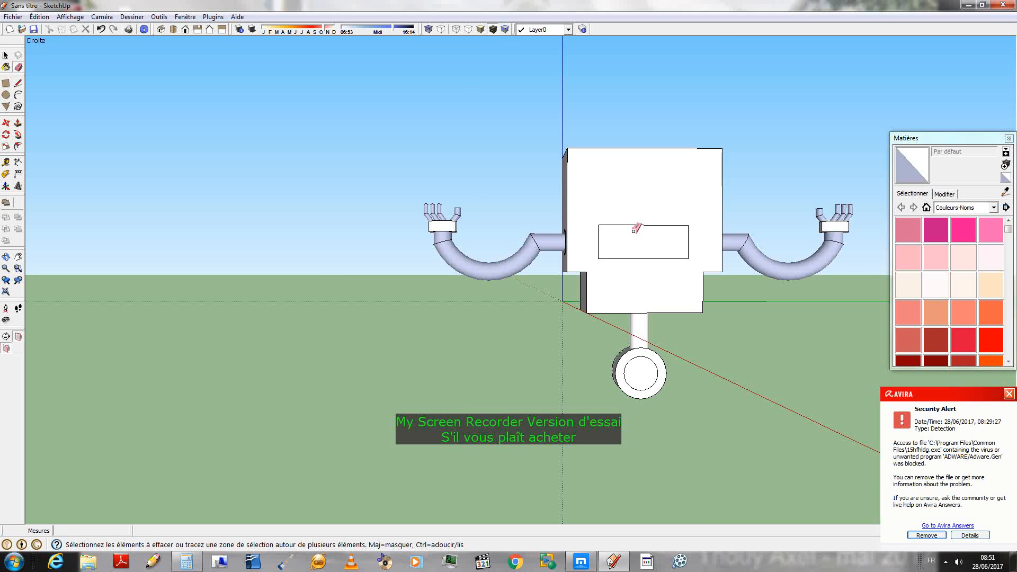
pyautogui.moveTo(633, 231); pyautogui.dragTo(657, 213, button='middle')
pyautogui.scroll(3, 657, 213)
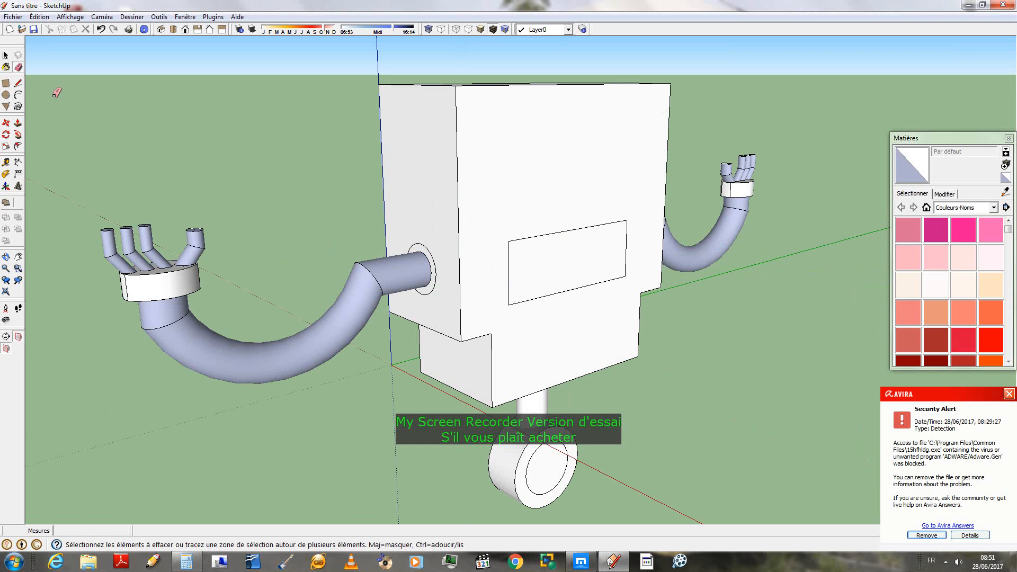
# - Push the wide rectangle about 0.33 m into the body and erase the stray short edges inside the recess
pyautogui.click(17, 123)
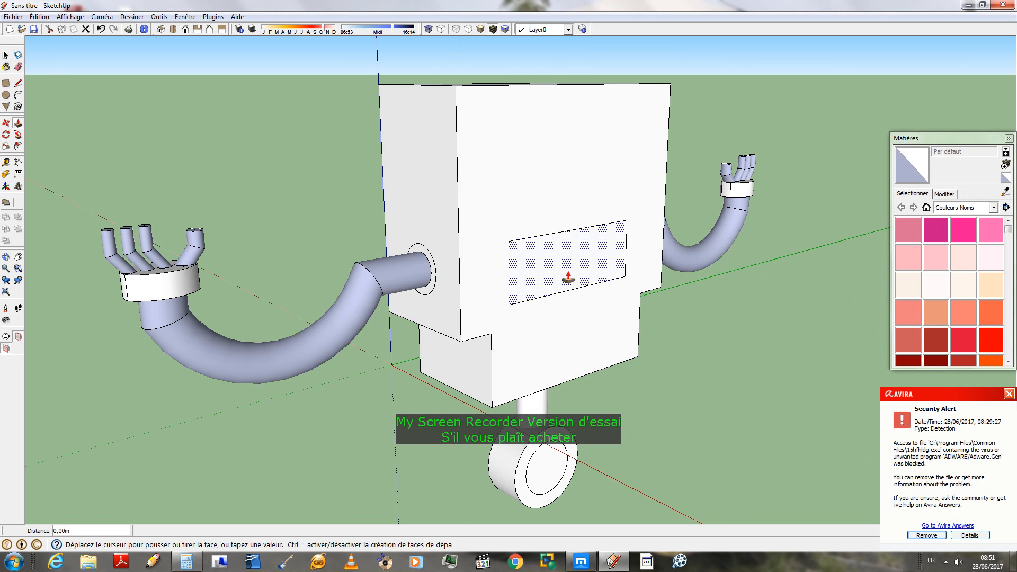
pyautogui.moveTo(569, 276); pyautogui.dragTo(551, 274)
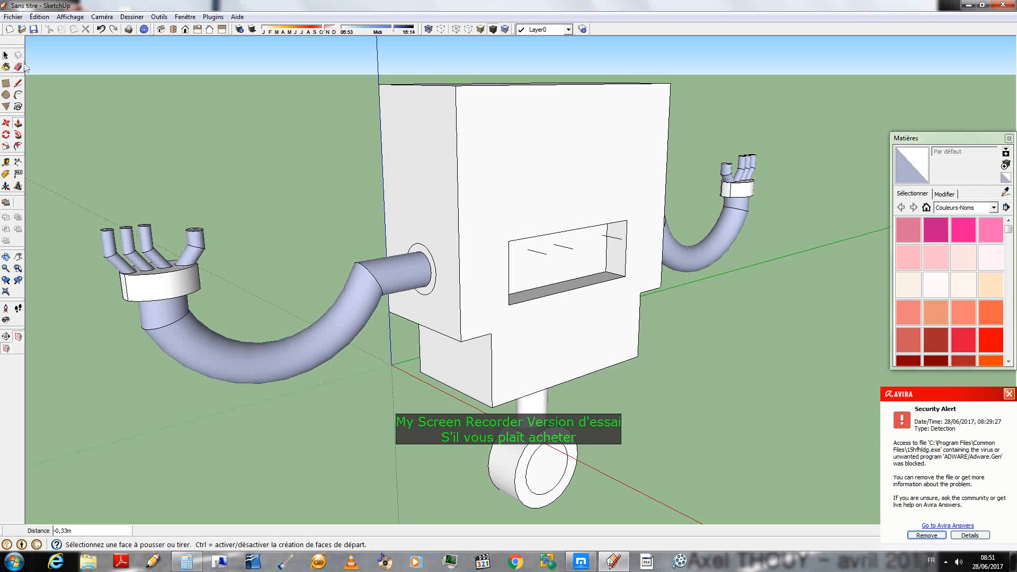
pyautogui.click(18, 67)
pyautogui.moveTo(556, 250); pyautogui.dragTo(631, 238)
pyautogui.click(619, 238)
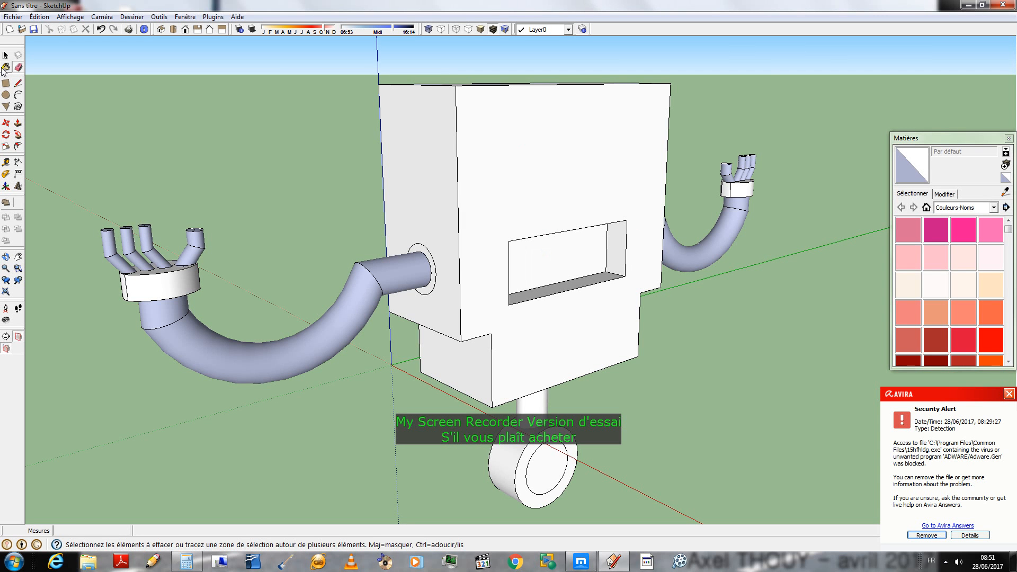
# - Draw a vertical line about 0.72 m long through the middle of the recess's back face, splitting it in two halves
pyautogui.click(18, 84)
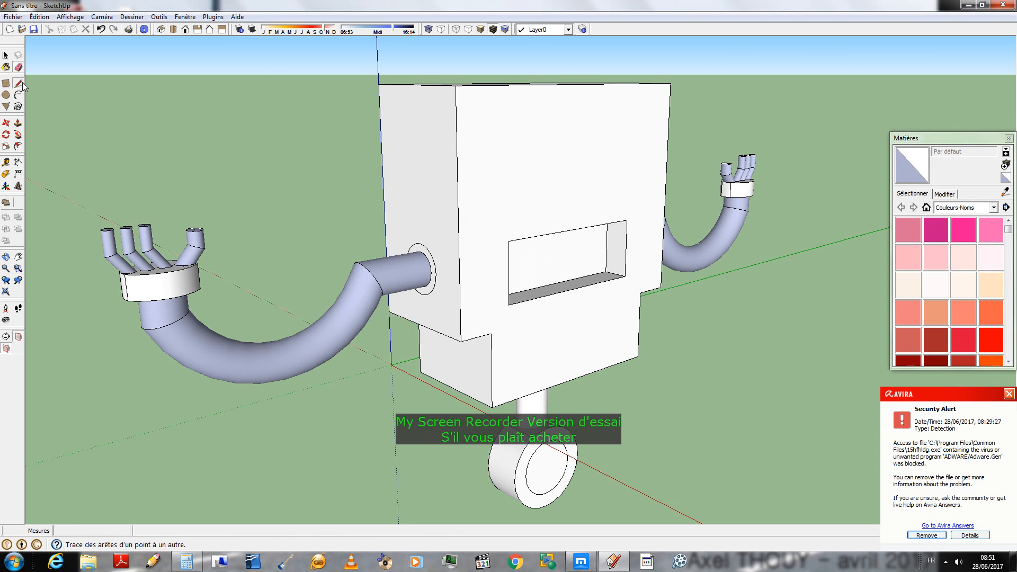
pyautogui.click(551, 284)
pyautogui.moveTo(509, 239)
pyautogui.mouseDown(button='middle')
pyautogui.moveTo(468, 218)
pyautogui.moveTo(382, 217)
pyautogui.moveTo(470, 253)
pyautogui.moveTo(525, 252)
pyautogui.moveTo(557, 223)
pyautogui.moveTo(554, 195)
pyautogui.moveTo(542, 216)
pyautogui.mouseUp(button='middle')
pyautogui.click(531, 216)
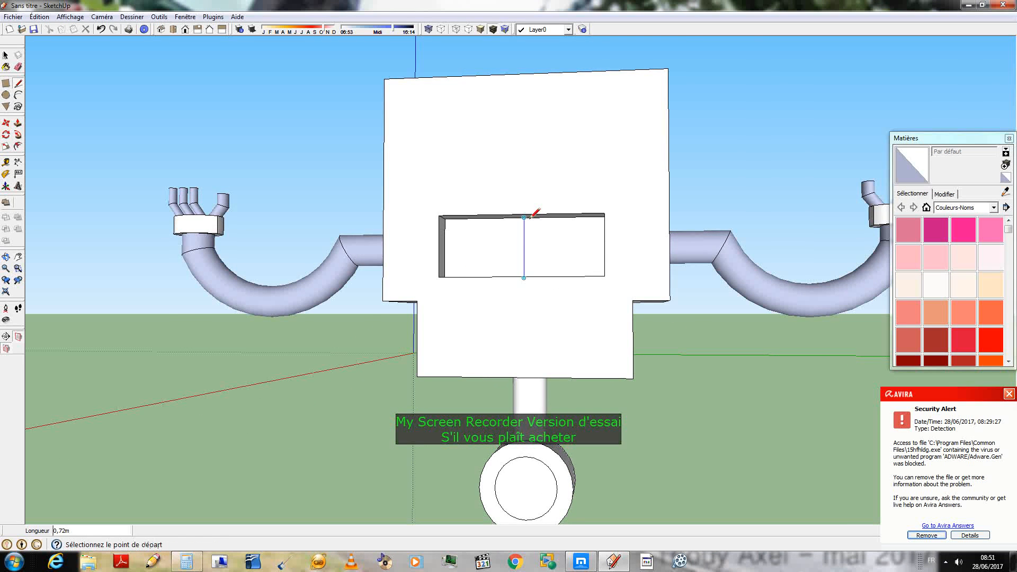
# - Pull the right half of the recess's back face out 0.33 m until it is flush with the body face
pyautogui.moveTo(456, 174); pyautogui.dragTo(557, 281, button='middle')
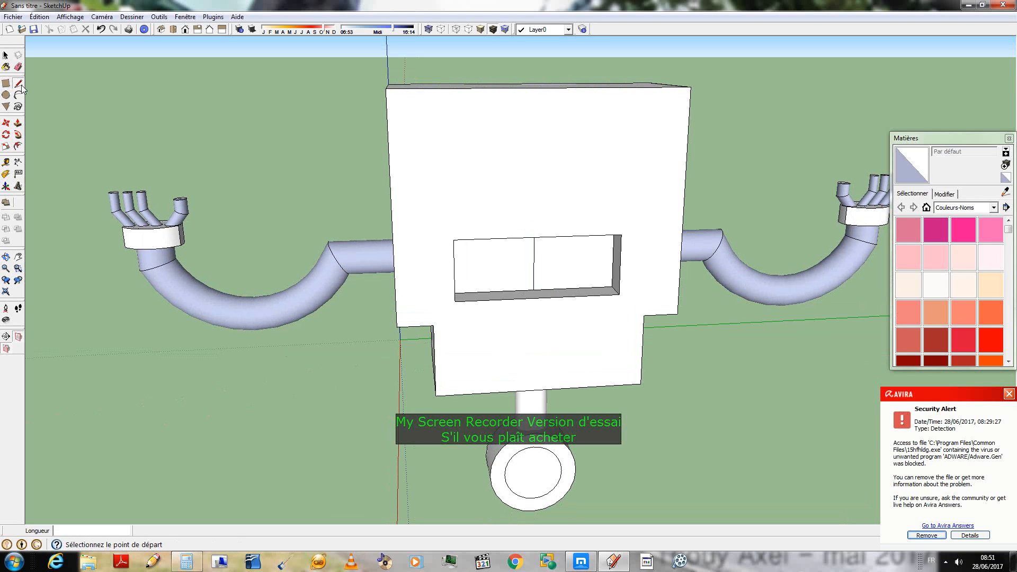
pyautogui.click(21, 122)
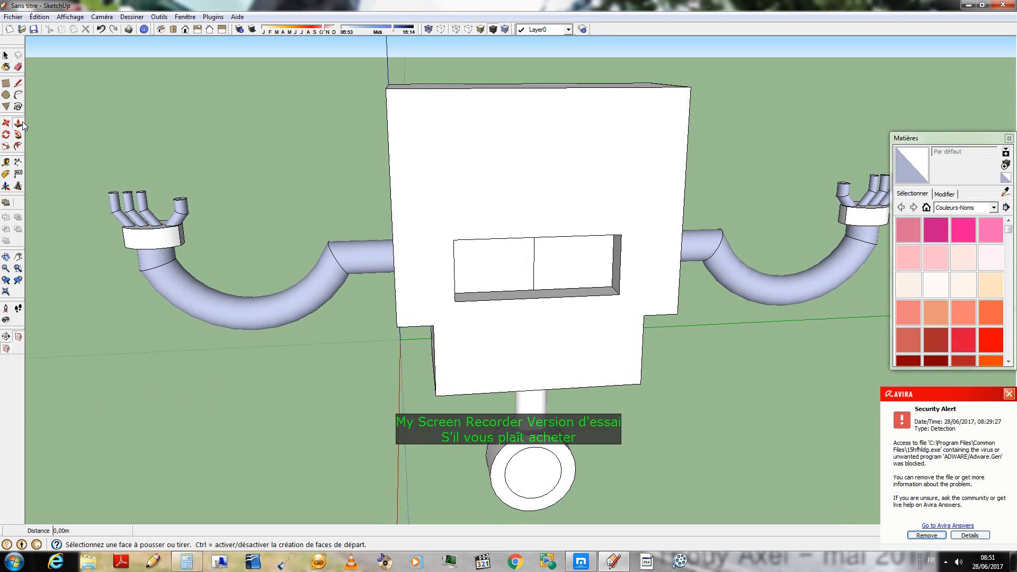
pyautogui.click(569, 269)
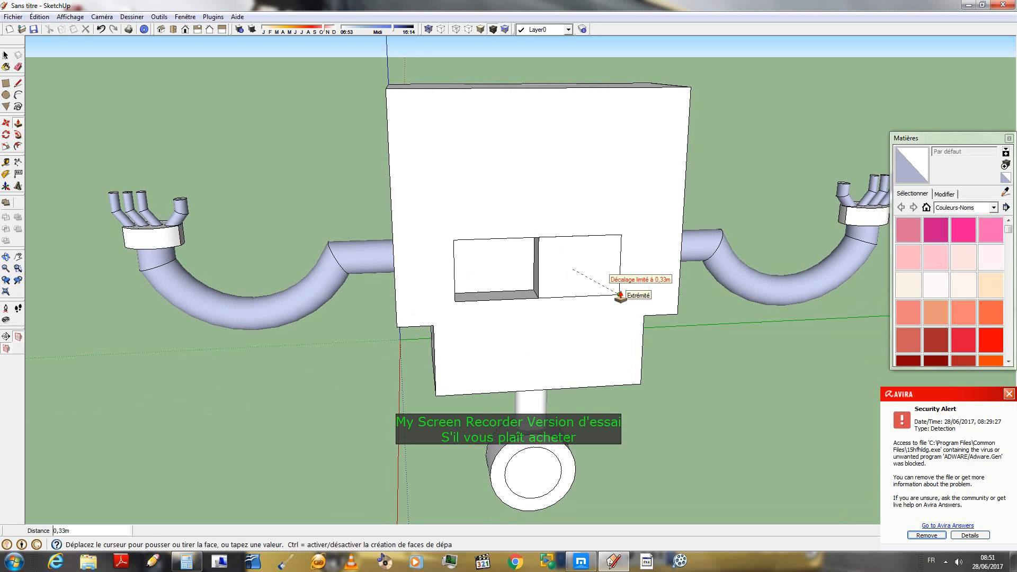
pyautogui.click(619, 295)
# - Examine the whole robot from the side with the grid of squares and the four circles
pyautogui.scroll(-8, 331, 70)
pyautogui.moveTo(198, 310); pyautogui.dragTo(887, 413, button='middle')
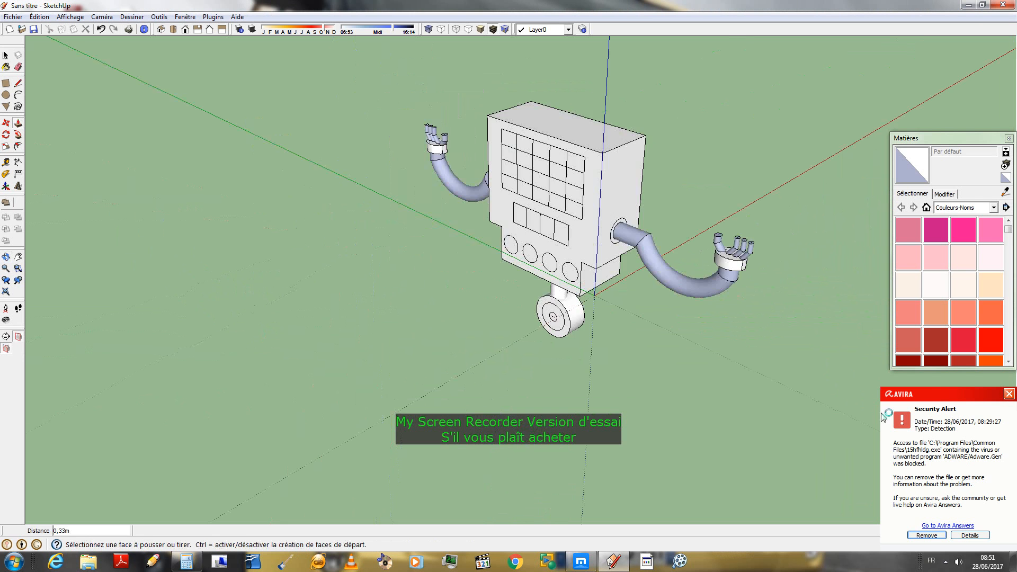
pyautogui.moveTo(127, 379); pyautogui.dragTo(293, 389, button='middle')
pyautogui.scroll(-4, 293, 389)
pyautogui.moveTo(465, 412); pyautogui.dragTo(439, 404, button='middle')
pyautogui.scroll(3, 405, 285)
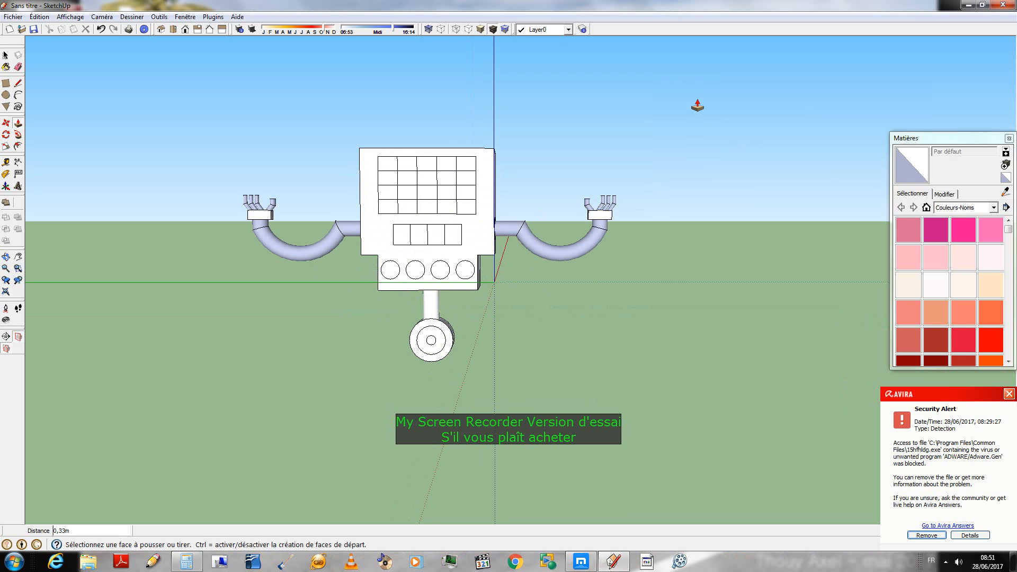
pyautogui.moveTo(599, 289); pyautogui.dragTo(680, 346, button='middle')
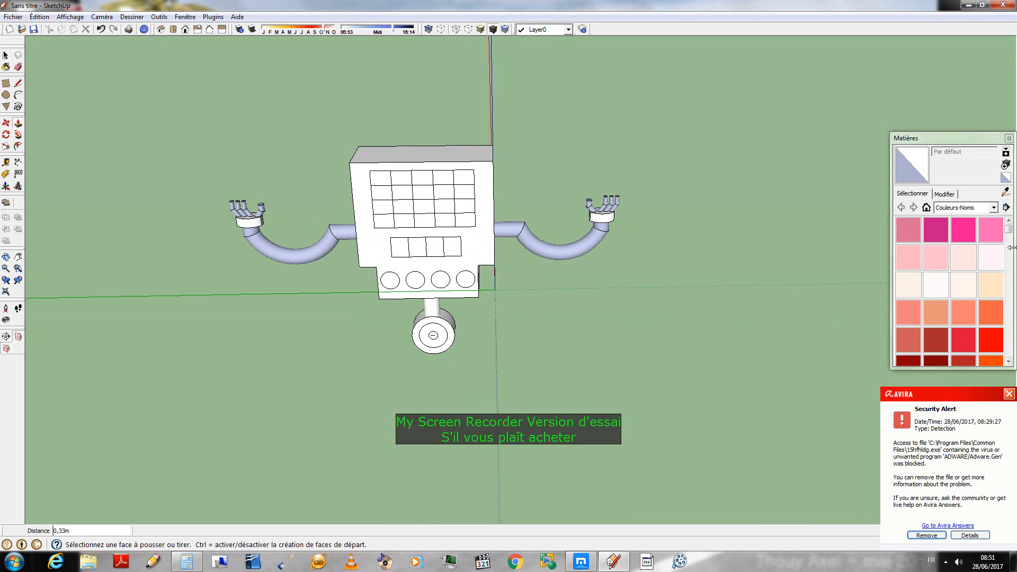
# - Paint the thumb of the hand on the origin side with the white colour 0128_Blanc, including its tip
pyautogui.moveTo(1009, 231); pyautogui.dragTo(1011, 339)
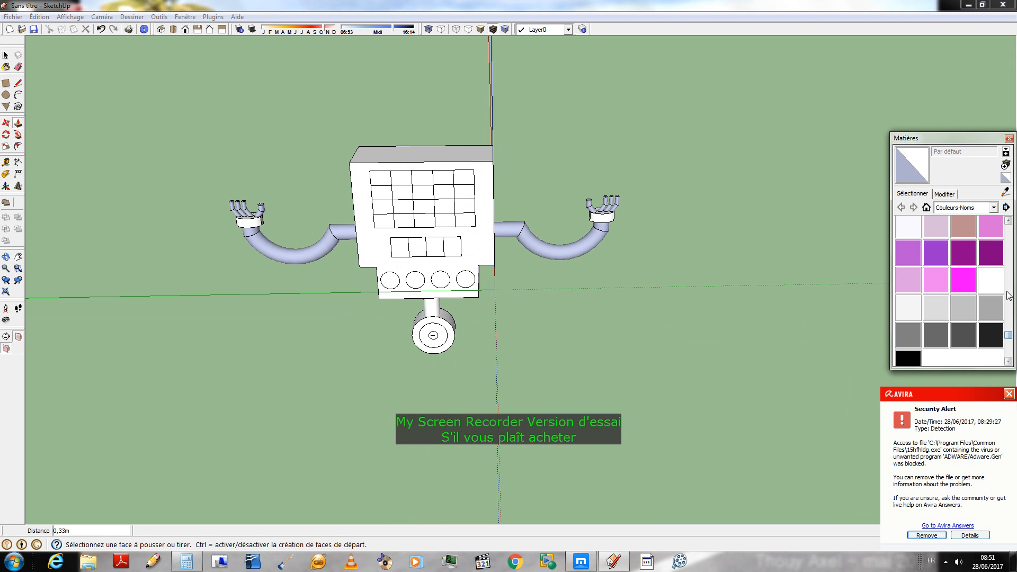
pyautogui.click(979, 289)
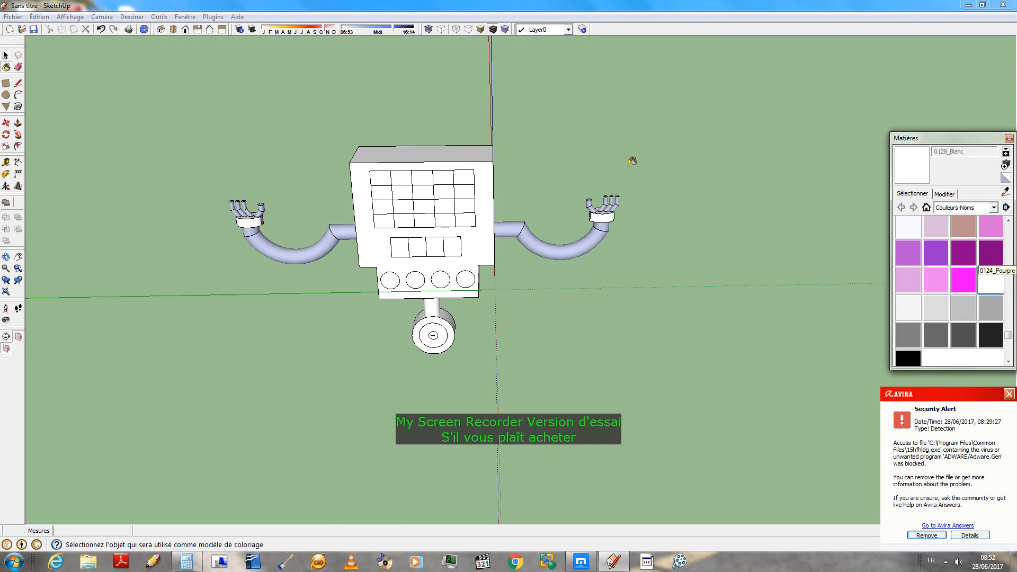
pyautogui.moveTo(636, 159)
pyautogui.mouseDown(button='middle')
pyautogui.moveTo(613, 262)
pyautogui.moveTo(617, 256)
pyautogui.mouseUp(button='middle')
pyautogui.scroll(6, 605, 214)
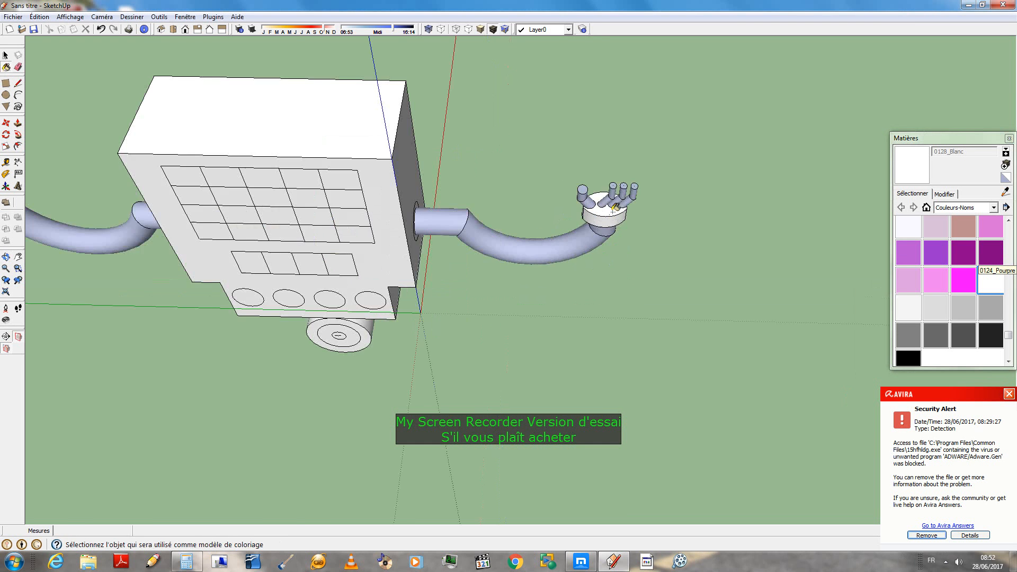
pyautogui.click(599, 226)
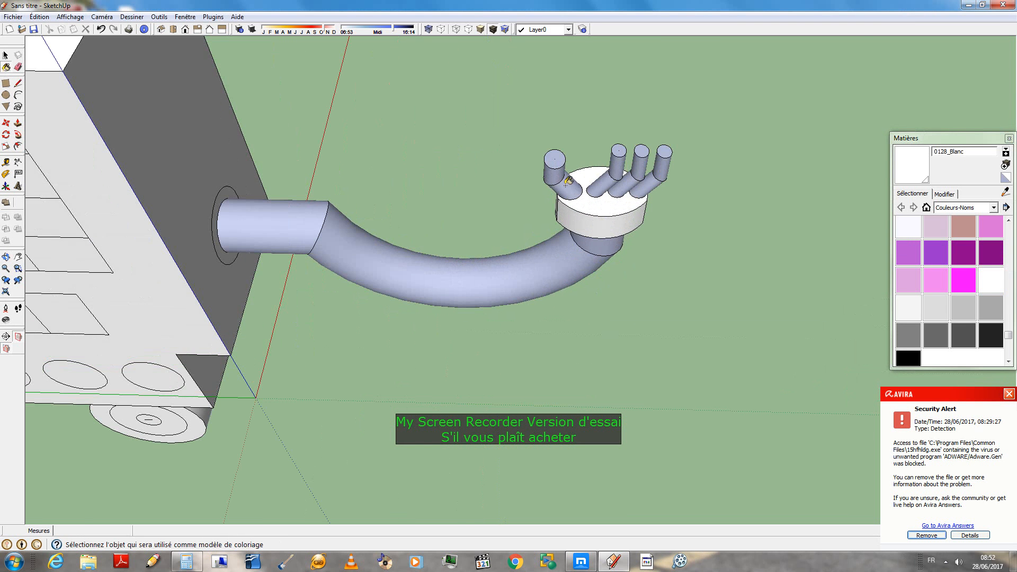
pyautogui.click(565, 188)
pyautogui.click(553, 174)
pyautogui.click(557, 158)
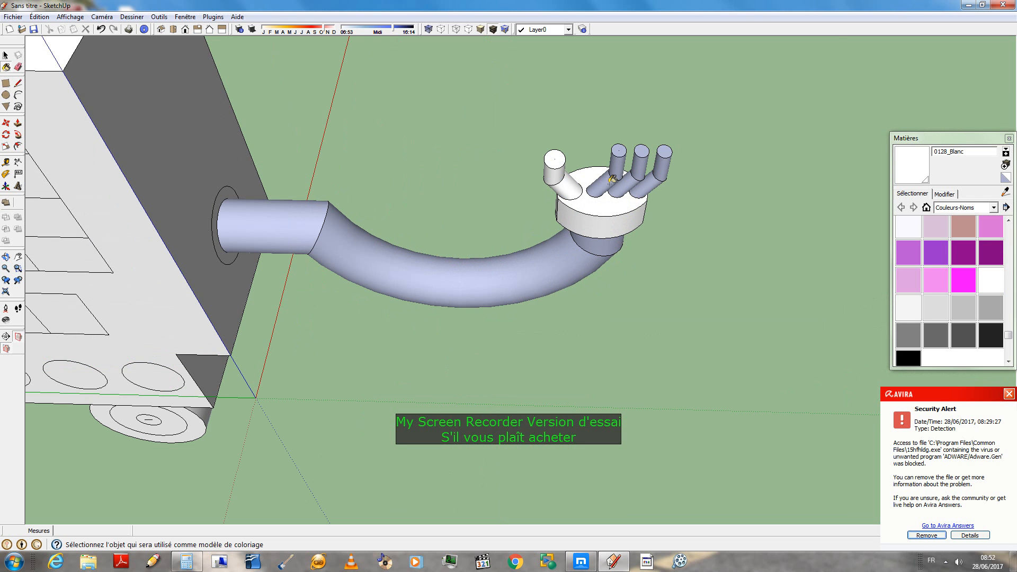
# - Paint the three remaining fingers of the origin-side hand white, covering their bases, upper segments and tips
pyautogui.click(608, 183)
pyautogui.click(618, 165)
pyautogui.click(620, 150)
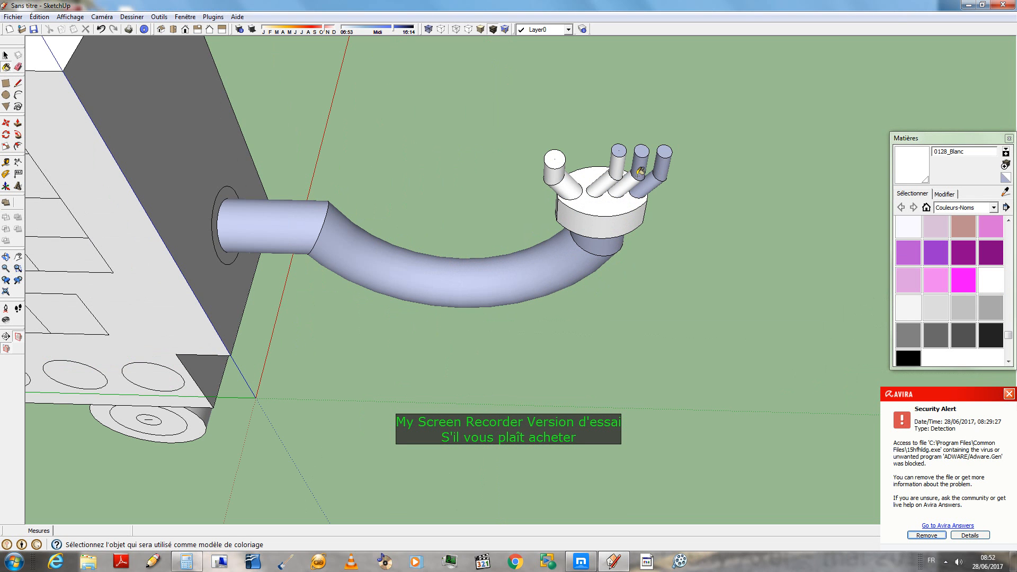
pyautogui.click(639, 172)
pyautogui.click(641, 151)
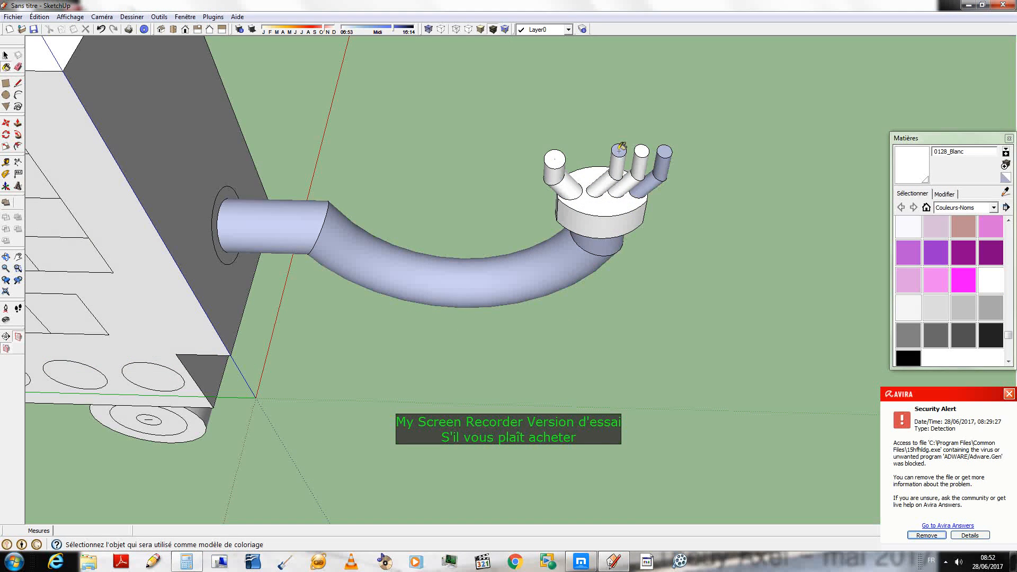
pyautogui.click(646, 183)
pyautogui.click(661, 161)
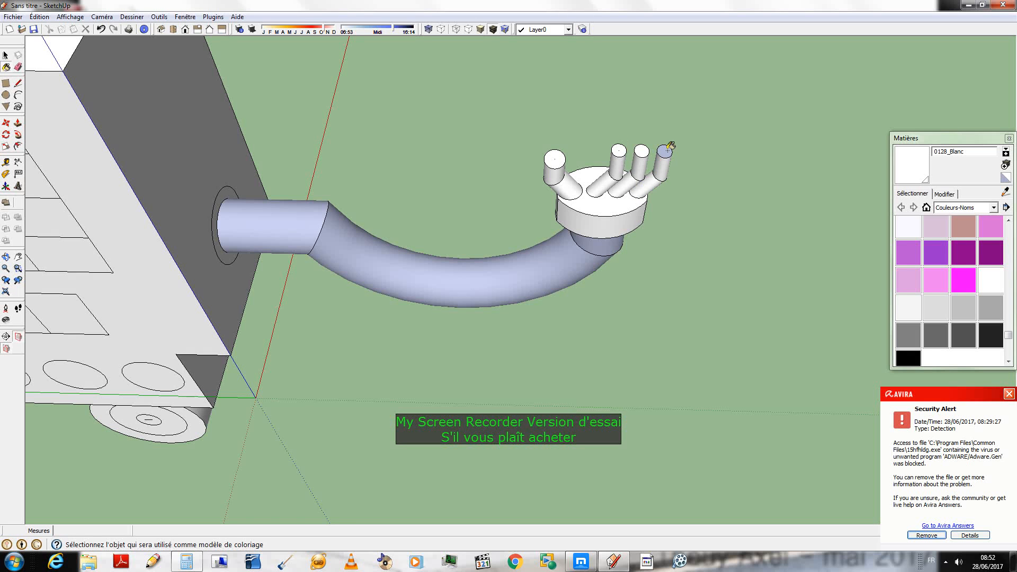
pyautogui.click(666, 151)
# - Paint the thumb and thumb tip of the opposite hand with the white colour 0128_Blanc
pyautogui.scroll(-2, 669, 150)
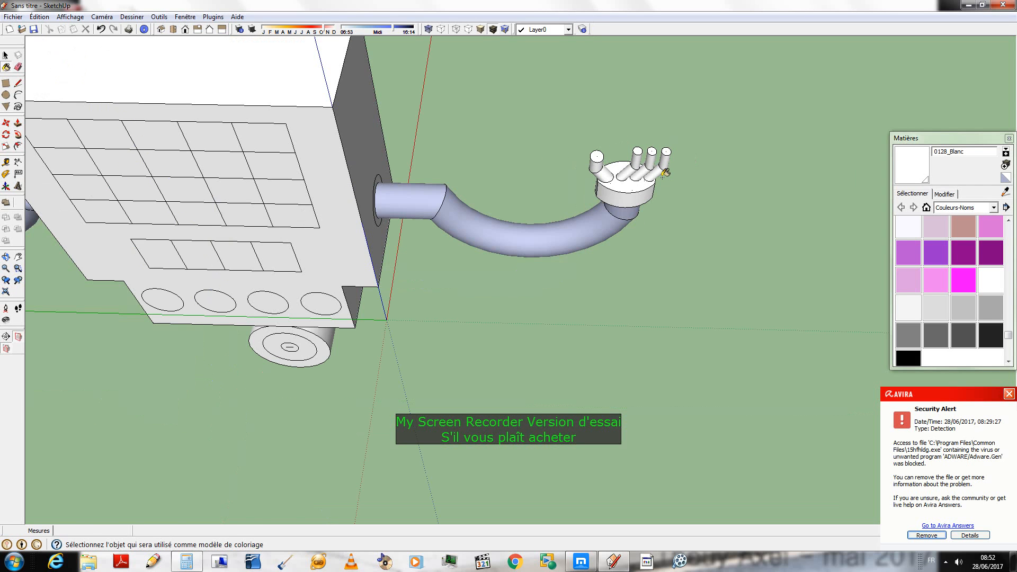
pyautogui.moveTo(676, 180); pyautogui.dragTo(509, 201, button='middle')
pyautogui.moveTo(288, 221)
pyautogui.mouseDown(button='middle')
pyautogui.moveTo(276, 191)
pyautogui.moveTo(150, 221)
pyautogui.mouseUp(button='middle')
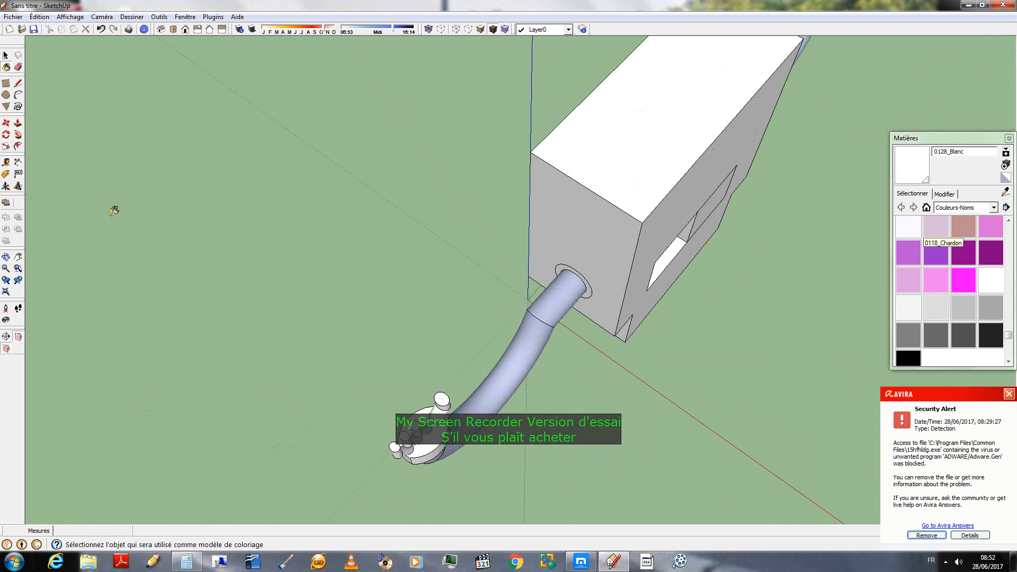
pyautogui.moveTo(449, 233); pyautogui.dragTo(628, 237, button='middle')
pyautogui.scroll(-6, 628, 237)
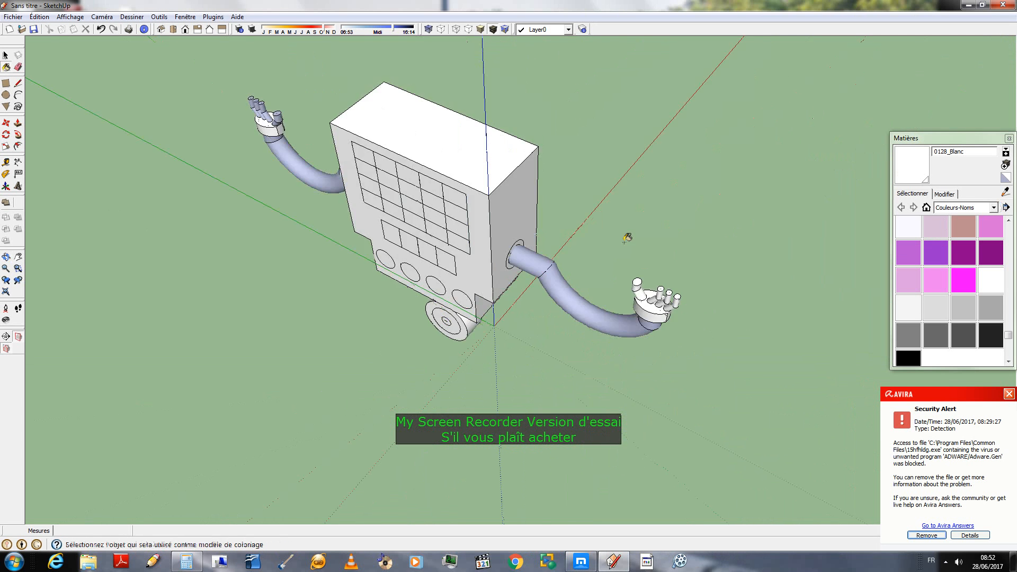
pyautogui.moveTo(419, 244); pyautogui.dragTo(531, 255, button='middle')
pyautogui.scroll(8, 454, 306)
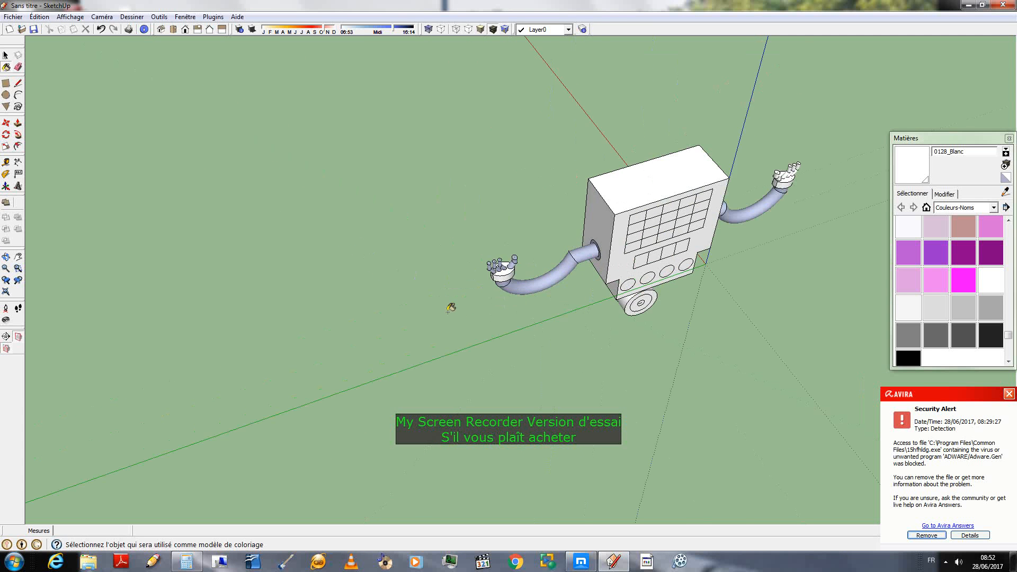
pyautogui.scroll(4, 549, 224)
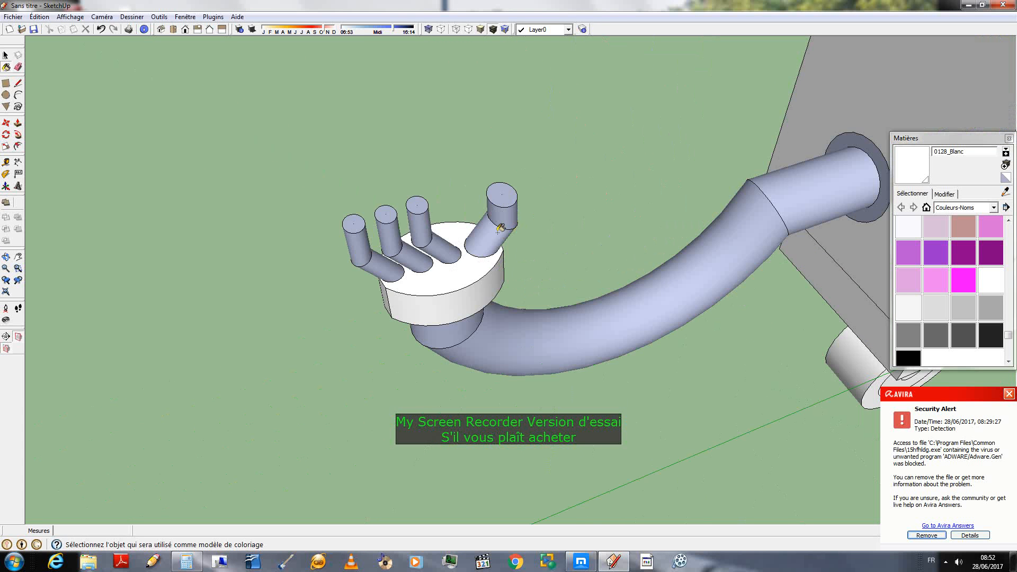
pyautogui.click(502, 227)
pyautogui.click(499, 192)
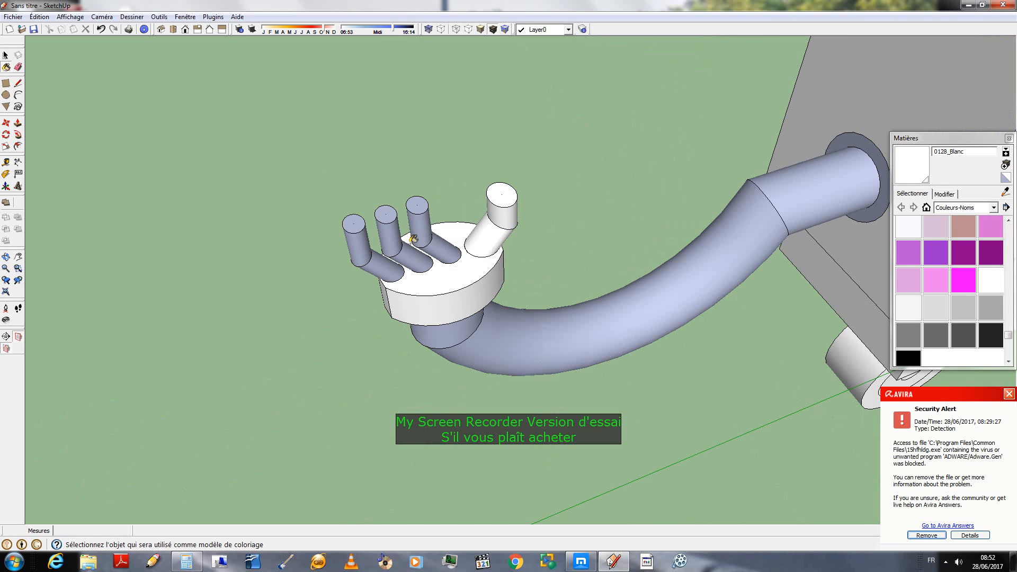
# - Paint the three remaining fingers of the second hand white, including their bases and tips
pyautogui.click(420, 233)
pyautogui.click(416, 206)
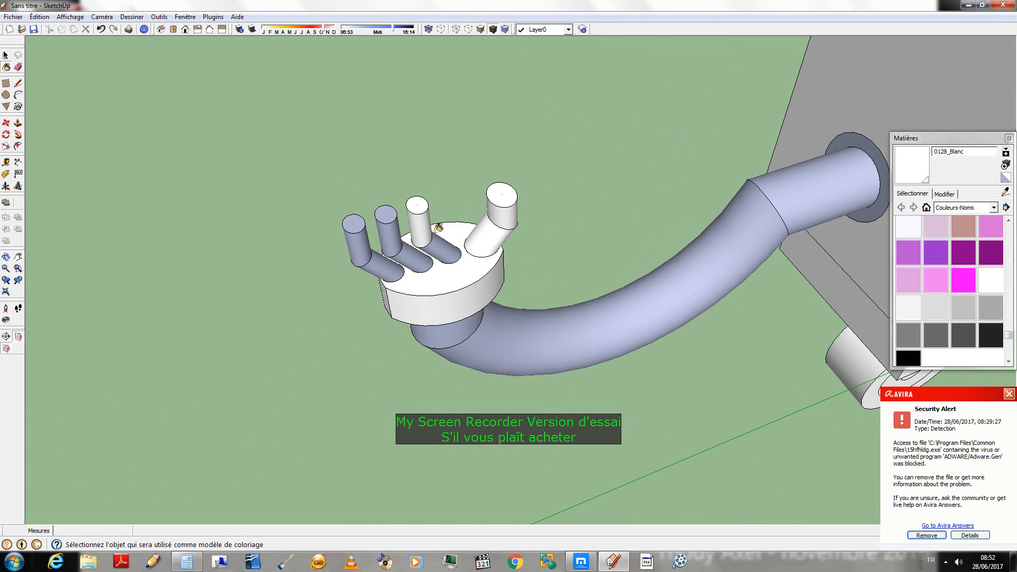
pyautogui.click(446, 239)
pyautogui.click(416, 254)
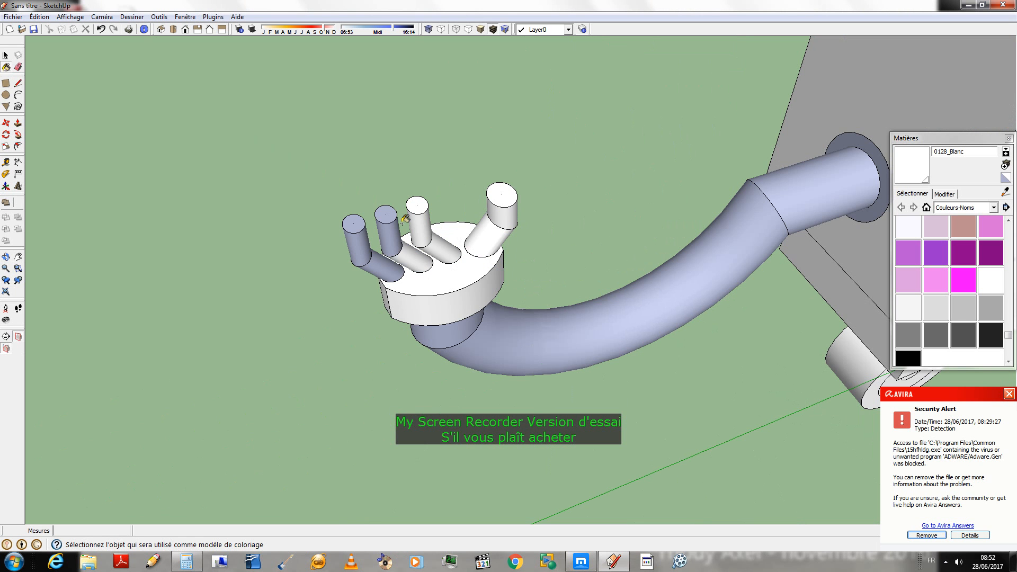
pyautogui.click(389, 233)
pyautogui.click(387, 212)
pyautogui.click(385, 260)
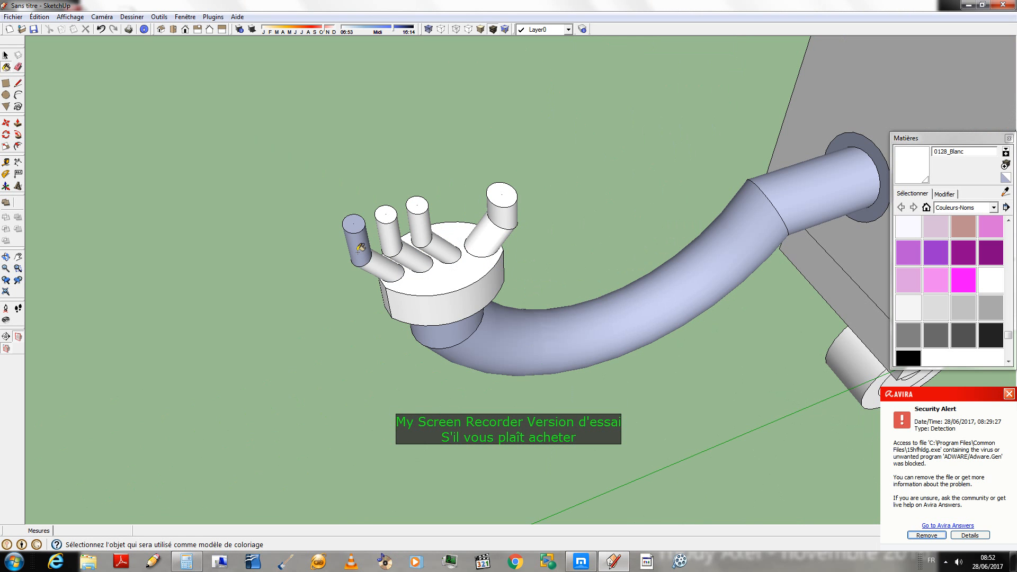
pyautogui.click(365, 227)
# - Paint both curved arms with the dark grey colour 0134_GrisEstompé, from the shoulders to the wrists
pyautogui.moveTo(365, 227); pyautogui.dragTo(607, 350, button='middle')
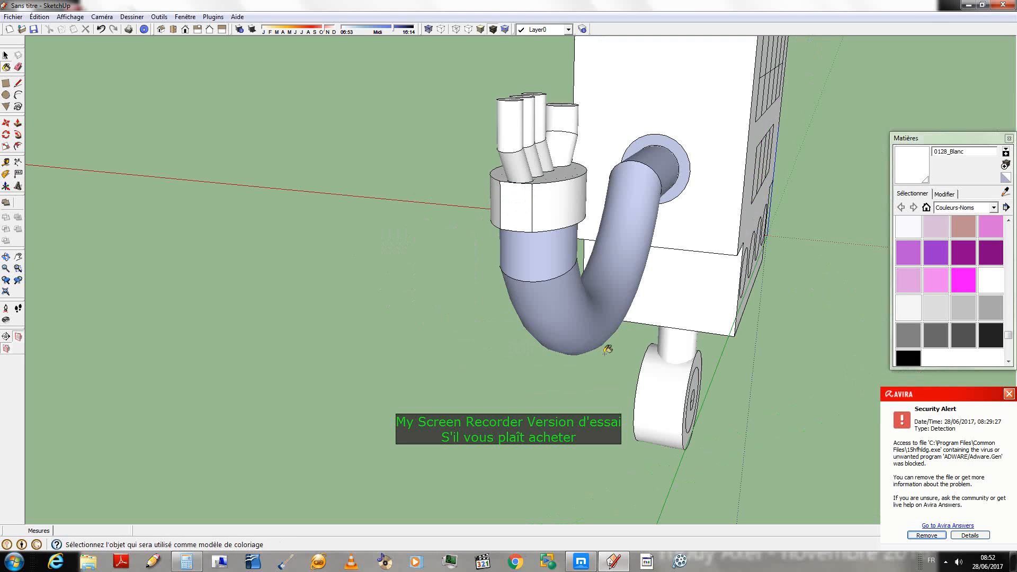
pyautogui.scroll(-5, 608, 349)
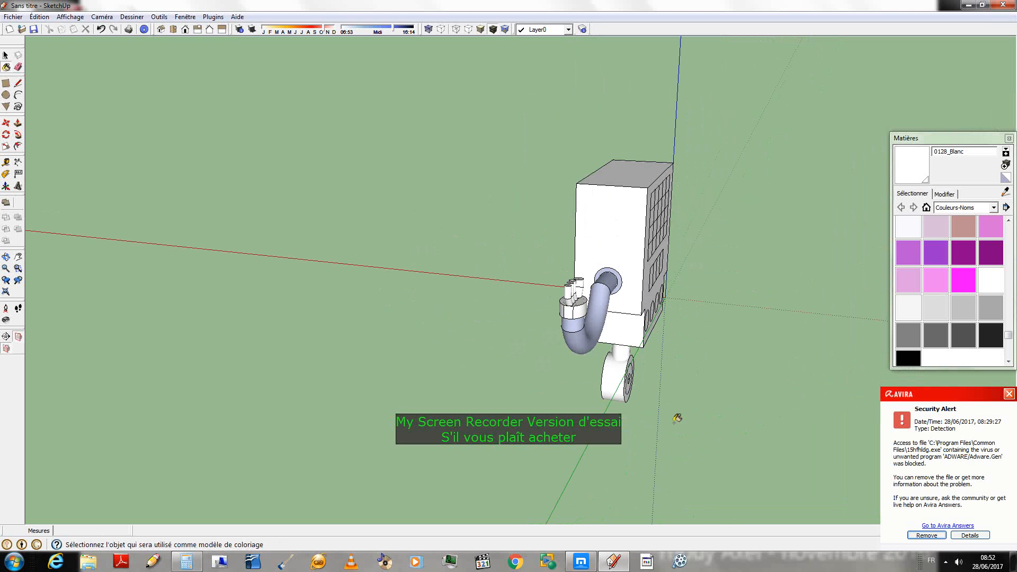
pyautogui.moveTo(677, 418); pyautogui.dragTo(1012, 292, button='middle')
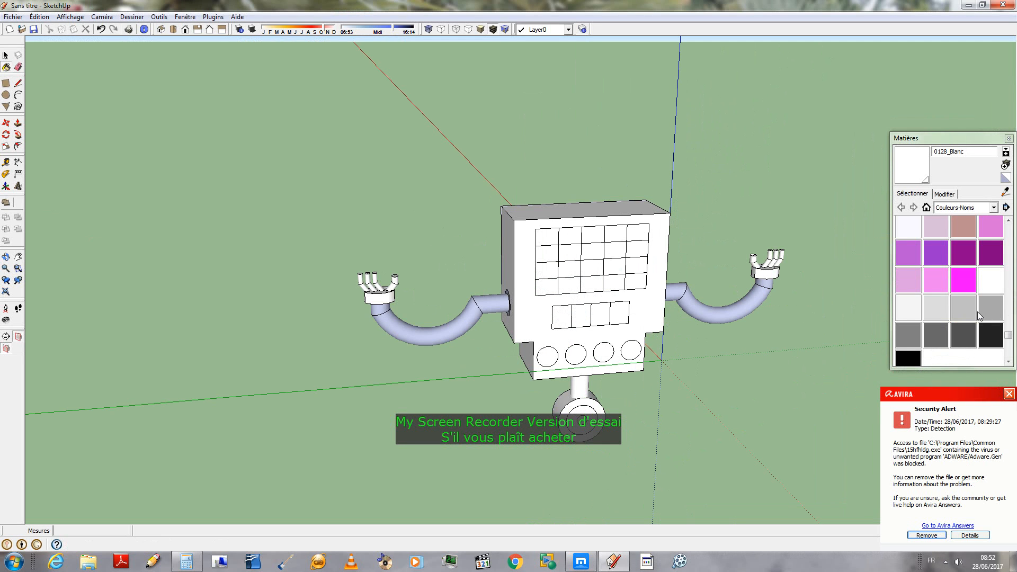
pyautogui.click(936, 337)
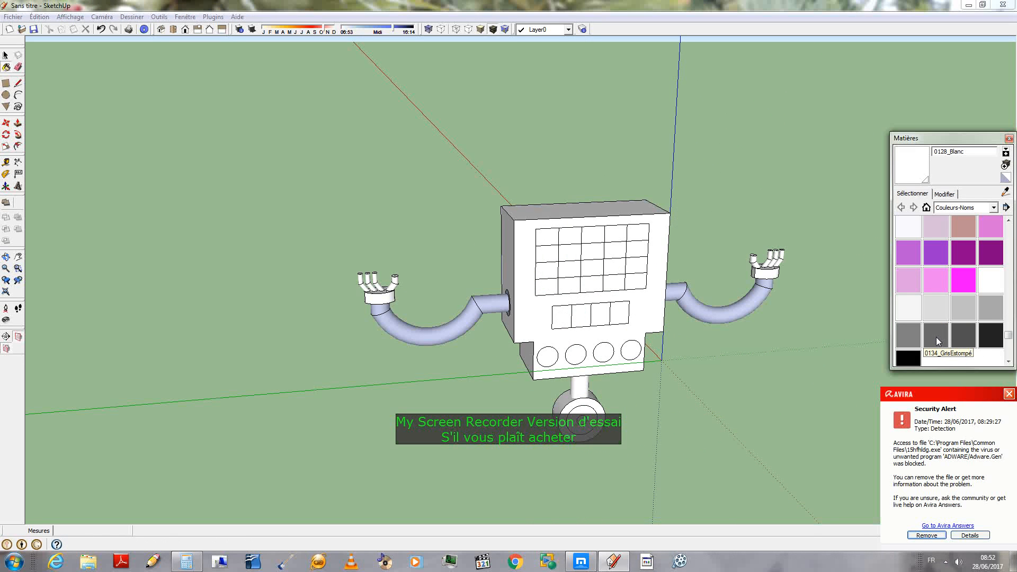
pyautogui.click(683, 291)
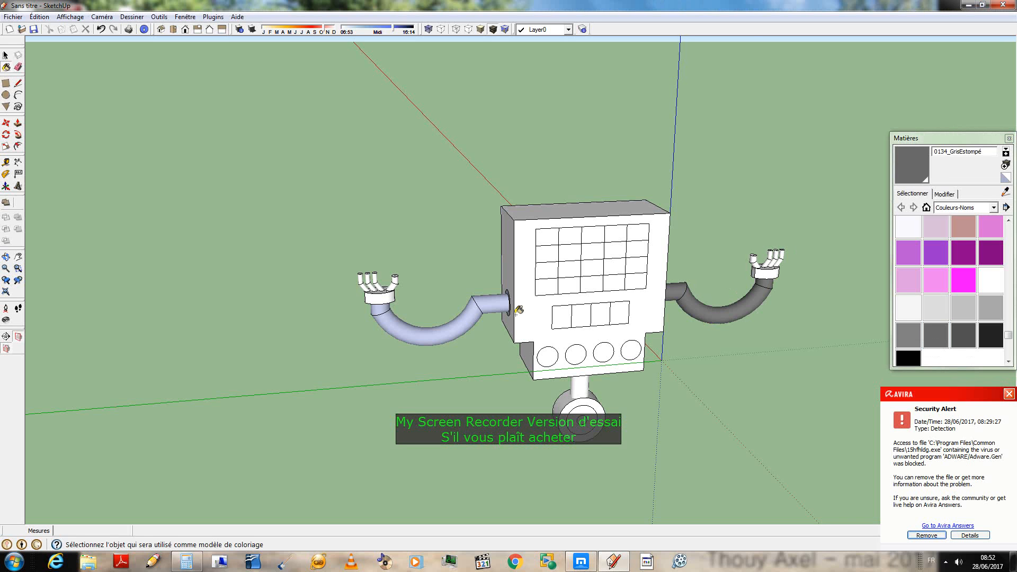
pyautogui.click(499, 300)
pyautogui.click(471, 316)
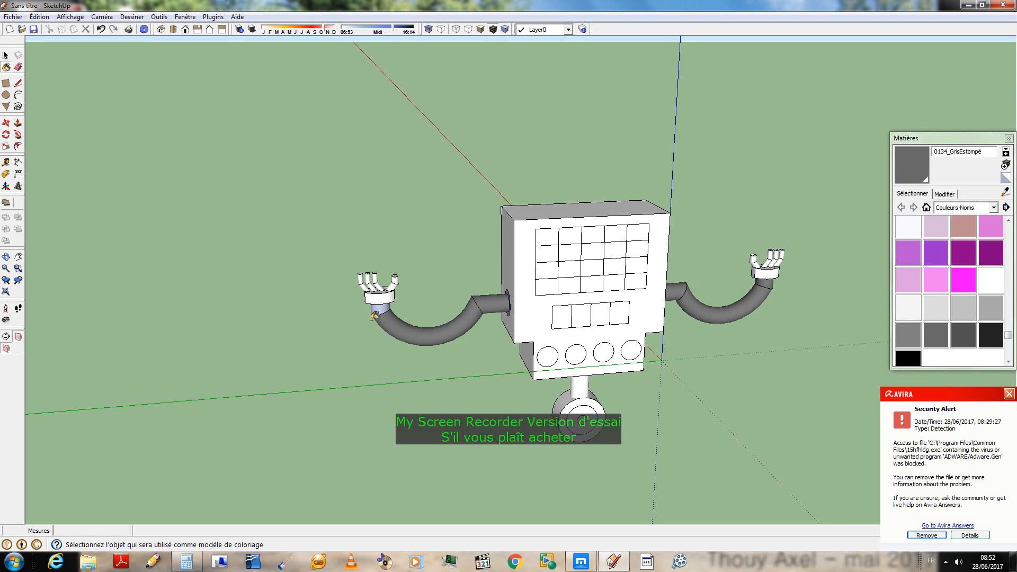
pyautogui.scroll(-2, 662, 377)
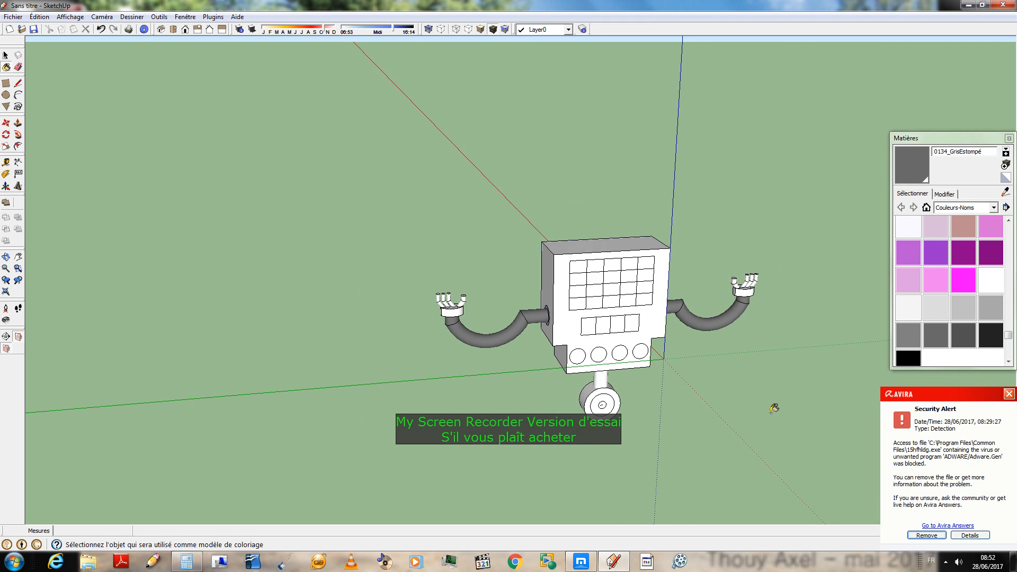
# - Repaint both curved arms, including their shoulder segments, with the lighter grey 0132_GrisClair
pyautogui.scroll(-2, 774, 408)
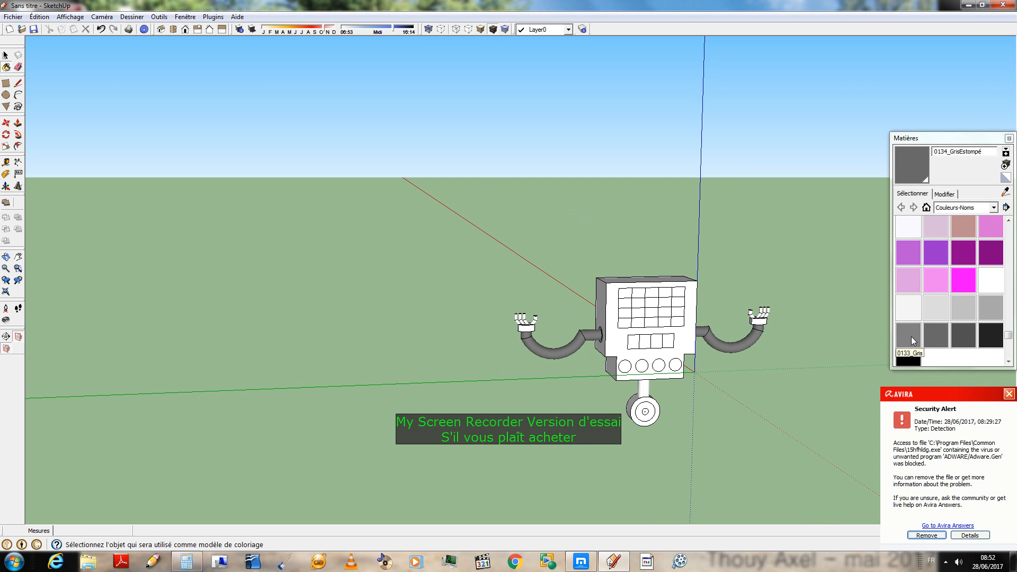
pyautogui.moveTo(580, 325); pyautogui.dragTo(664, 340, button='middle')
pyautogui.scroll(4, 663, 339)
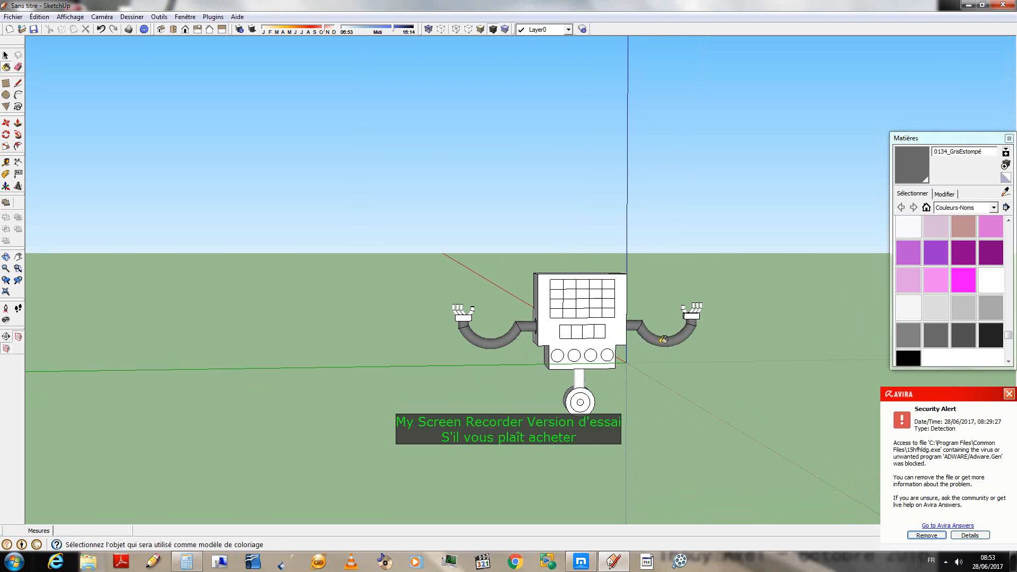
pyautogui.scroll(2, 635, 500)
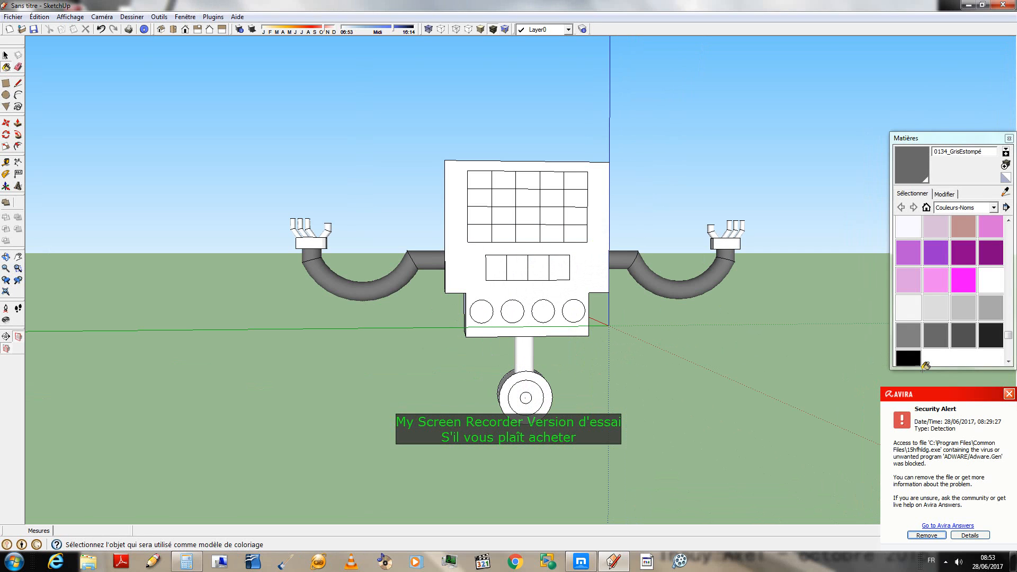
pyautogui.click(994, 311)
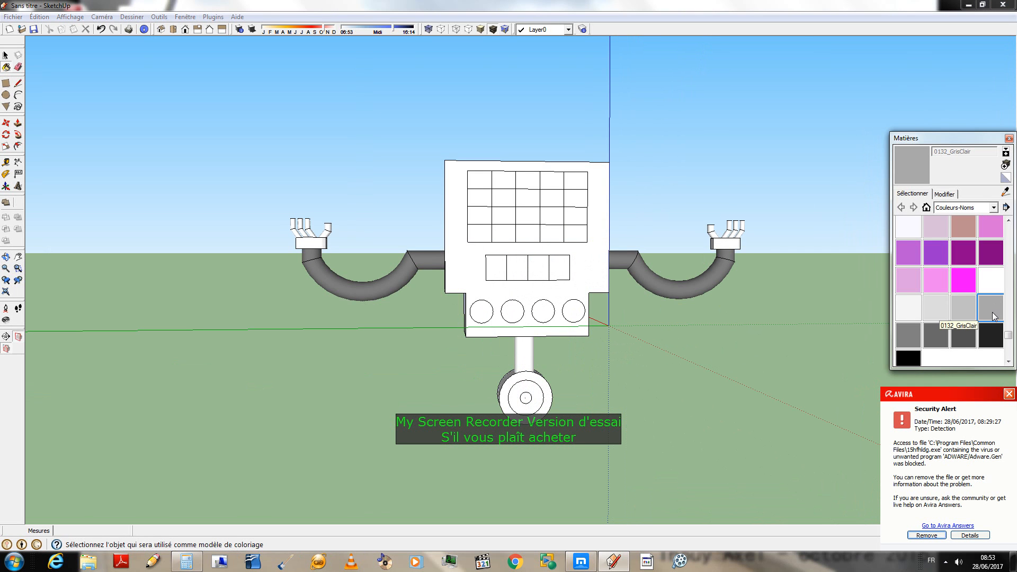
pyautogui.click(718, 270)
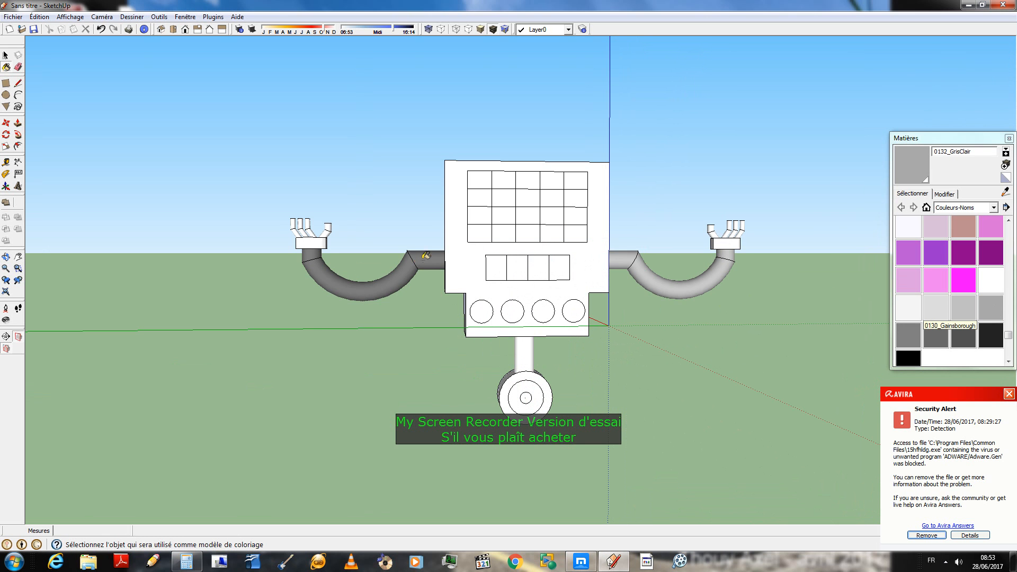
pyautogui.click(302, 249)
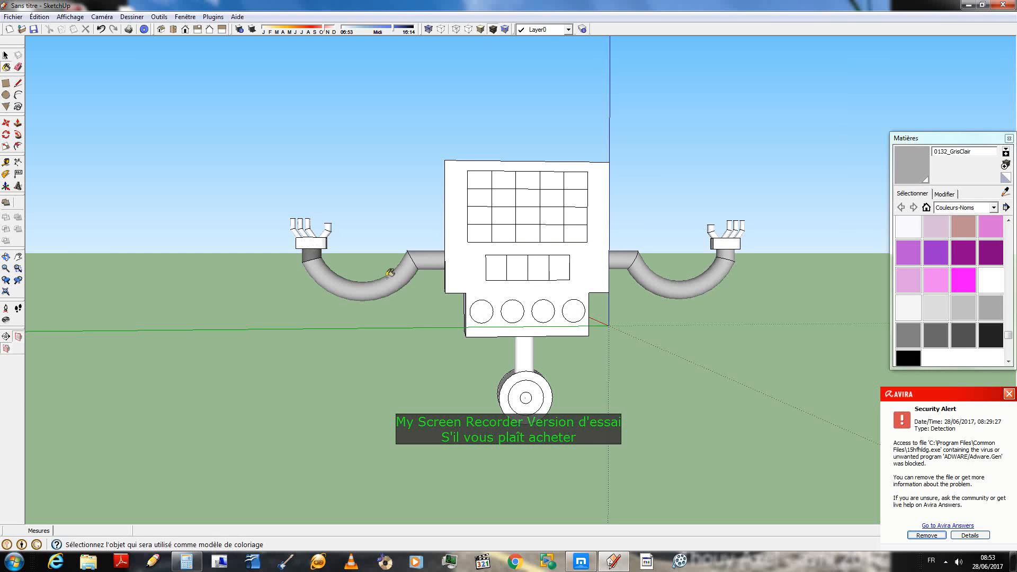
# - Check the robot's colours in the browser reference image, return to SketchUp and paint the body's front and origin-side faces with 0133_Gris
pyautogui.click(582, 562)
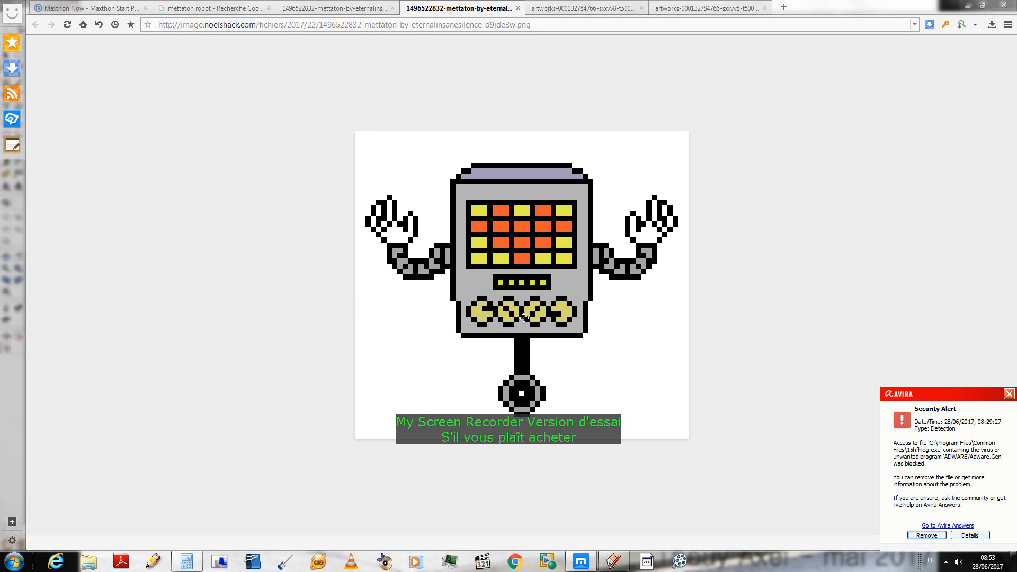
pyautogui.click(609, 564)
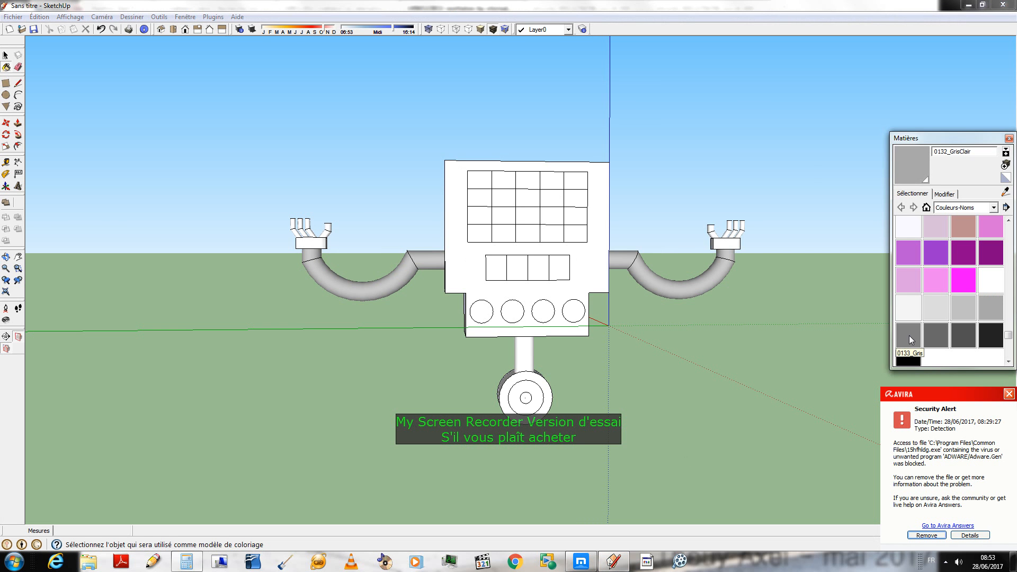
pyautogui.click(909, 336)
pyautogui.click(556, 294)
pyautogui.moveTo(599, 276)
pyautogui.mouseDown(button='middle')
pyautogui.moveTo(386, 372)
pyautogui.moveTo(313, 423)
pyautogui.mouseUp(button='middle')
pyautogui.click(551, 341)
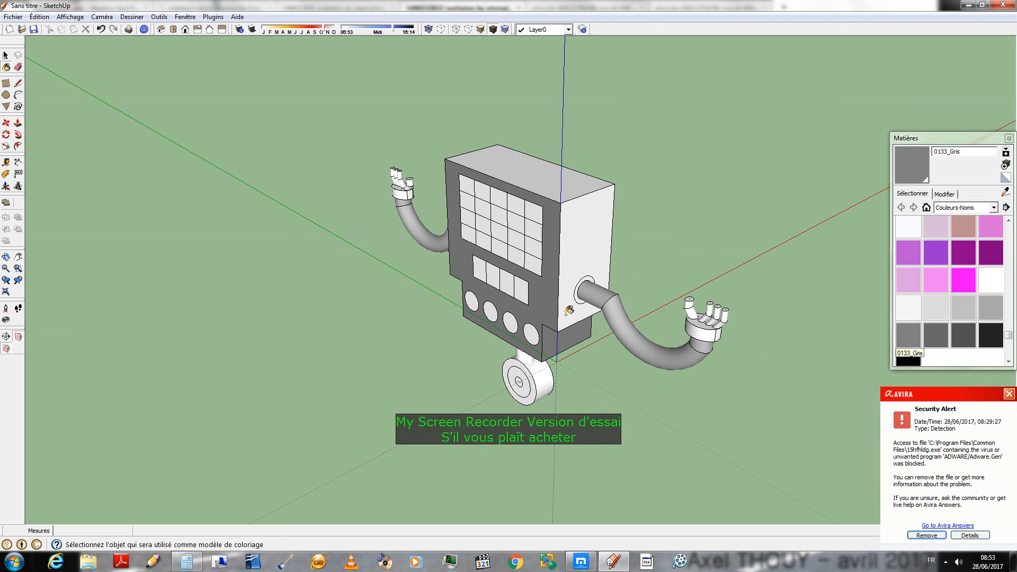
pyautogui.click(567, 315)
# - Paint the body's back panel and the upper and lower faces of its opposite side with 0133_Gris
pyautogui.moveTo(633, 323); pyautogui.dragTo(79, 328, button='middle')
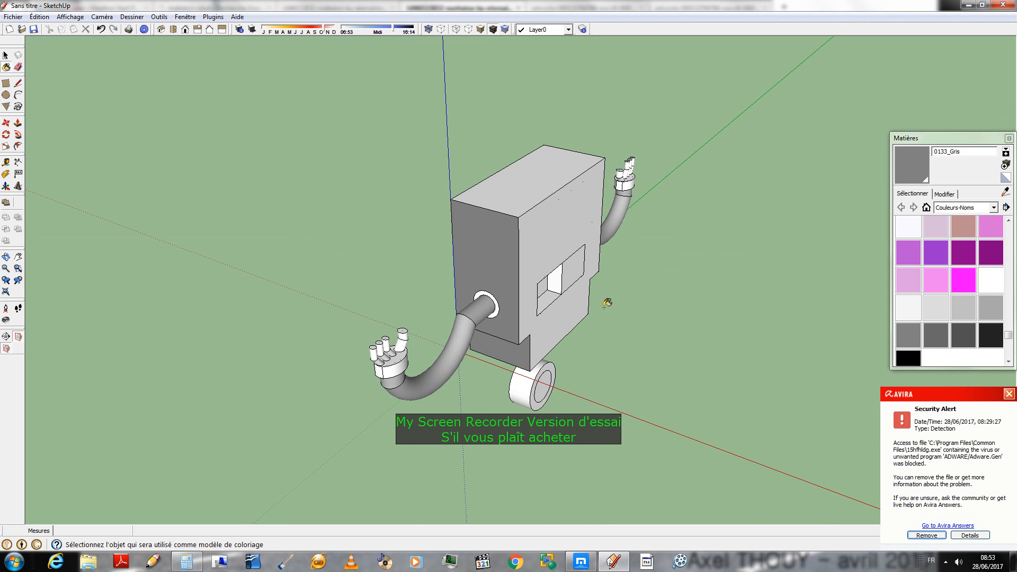
pyautogui.click(558, 314)
pyautogui.moveTo(663, 233); pyautogui.dragTo(25, 289, button='middle')
pyautogui.click(550, 293)
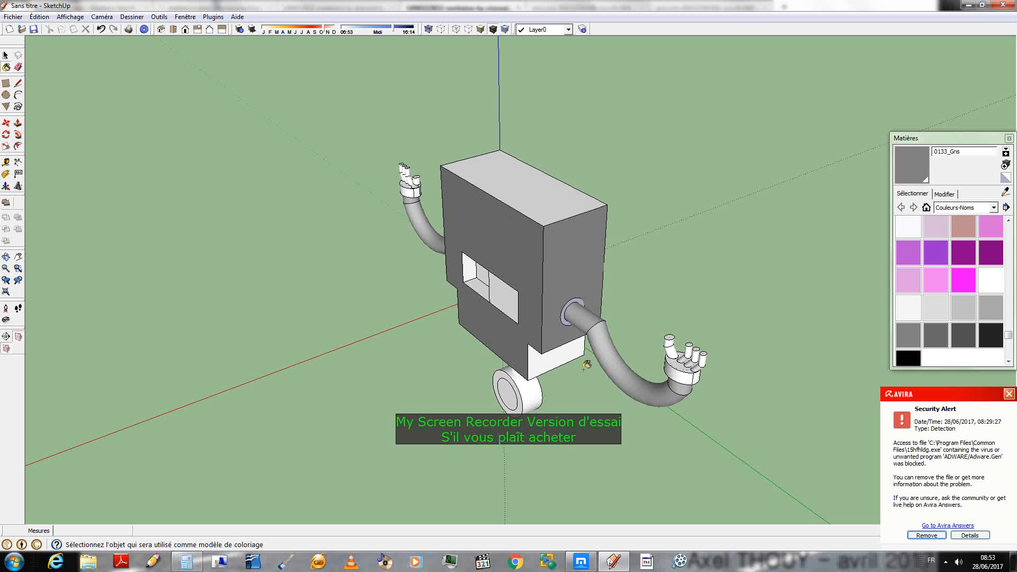
pyautogui.click(568, 356)
pyautogui.moveTo(593, 318)
pyautogui.mouseDown(button='middle')
pyautogui.moveTo(620, 280)
pyautogui.moveTo(651, 277)
pyautogui.moveTo(376, 270)
pyautogui.moveTo(421, 268)
pyautogui.moveTo(438, 204)
pyautogui.moveTo(470, 190)
pyautogui.moveTo(562, 317)
pyautogui.mouseUp(button='middle')
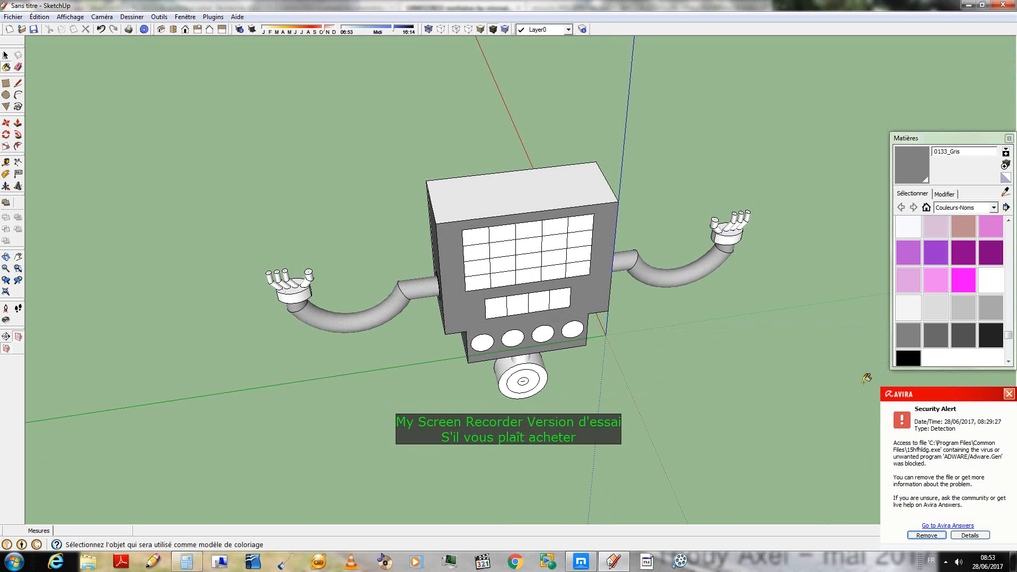
# - Switch to the Maxthon browser and look through the "mettaton robot" image results for colour references
pyautogui.click(615, 563)
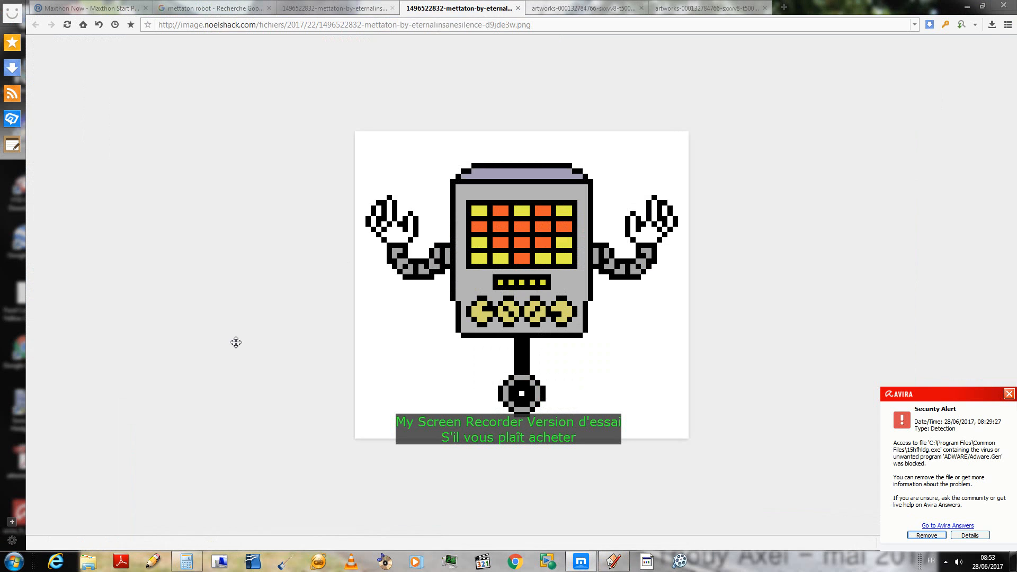
pyautogui.moveTo(238, 340); pyautogui.dragTo(200, 232, button='right')
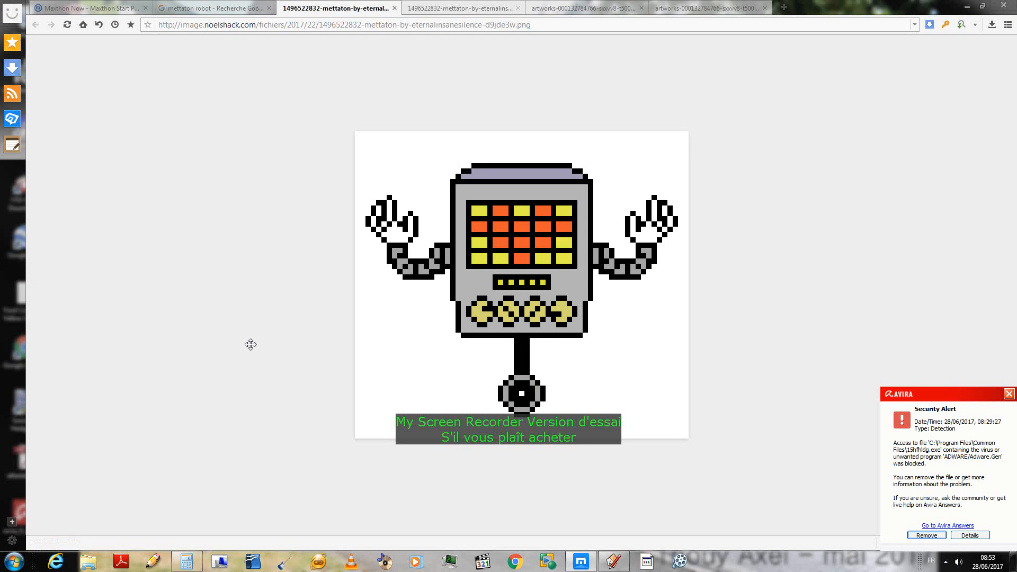
pyautogui.rightClick(199, 265)
pyautogui.click(172, 298)
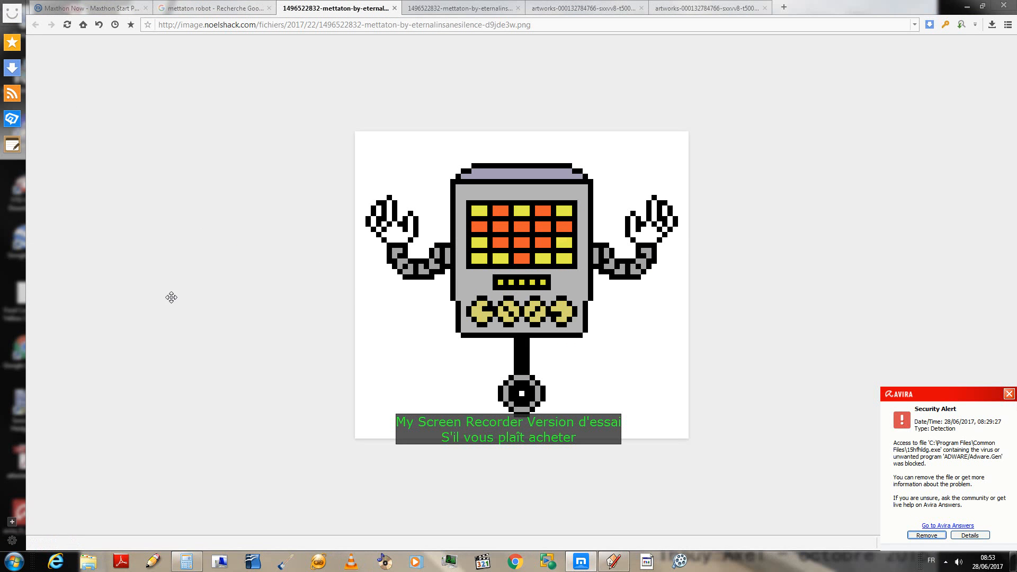
pyautogui.moveTo(172, 328); pyautogui.dragTo(188, 223, button='right')
pyautogui.moveTo(271, 318)
pyautogui.mouseDown(button='right')
pyautogui.moveTo(267, 254)
pyautogui.moveTo(178, 263)
pyautogui.mouseUp(button='right')
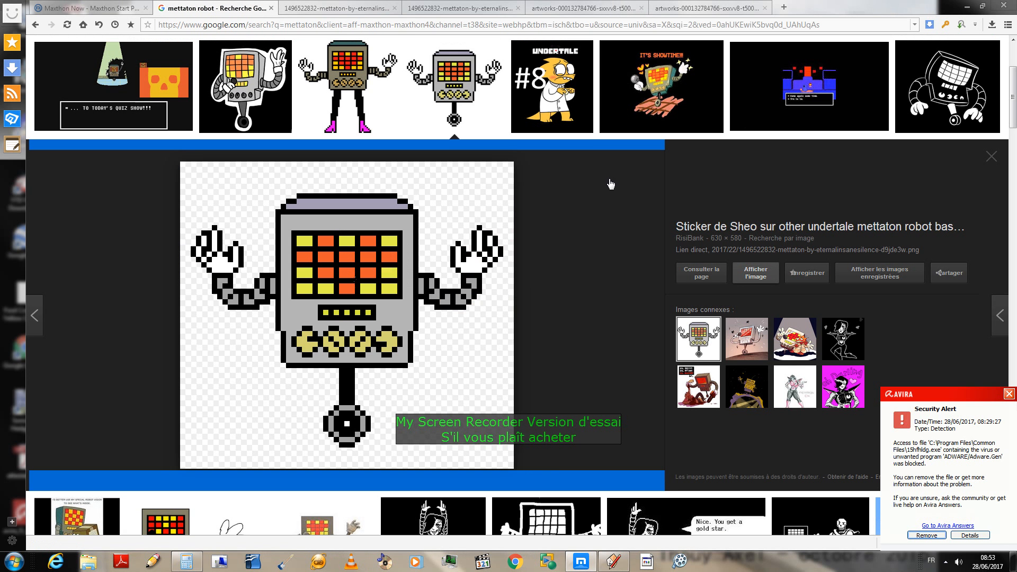
pyautogui.scroll(3, 563, 213)
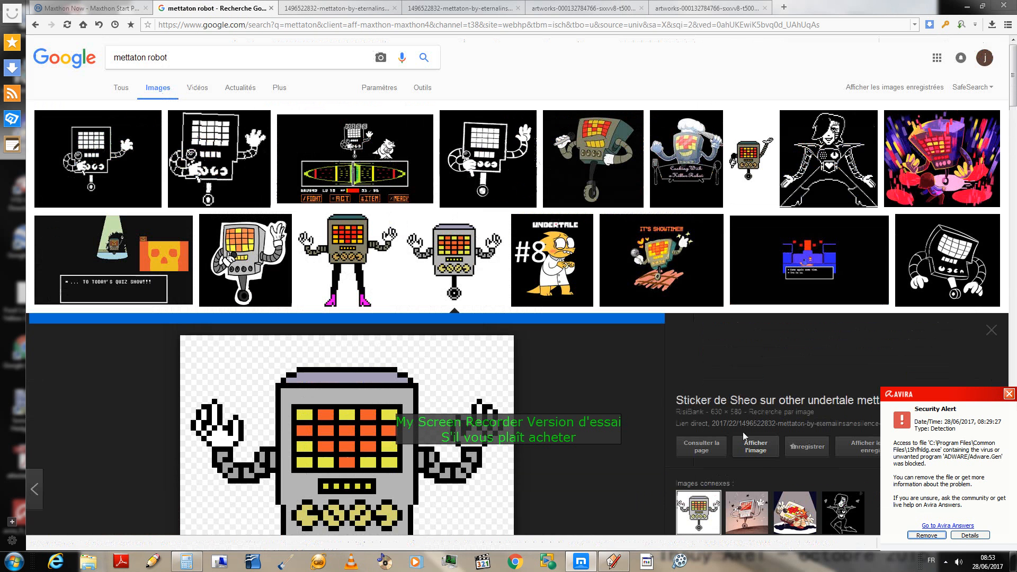
pyautogui.scroll(-2, 668, 390)
pyautogui.scroll(-5, 668, 389)
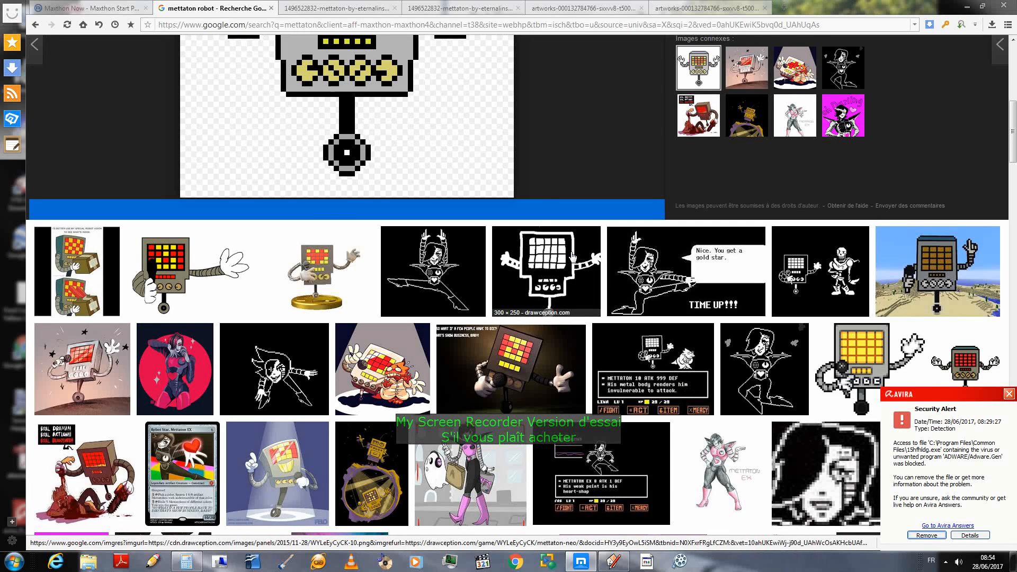
pyautogui.scroll(1, 571, 208)
pyautogui.scroll(4, 570, 209)
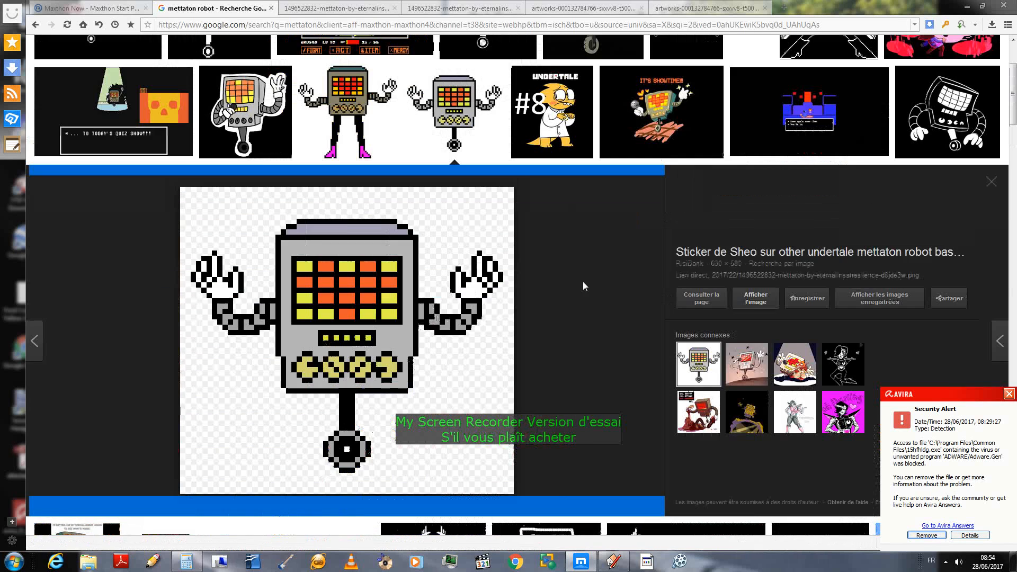
pyautogui.scroll(-5, 583, 281)
pyautogui.scroll(-2, 583, 281)
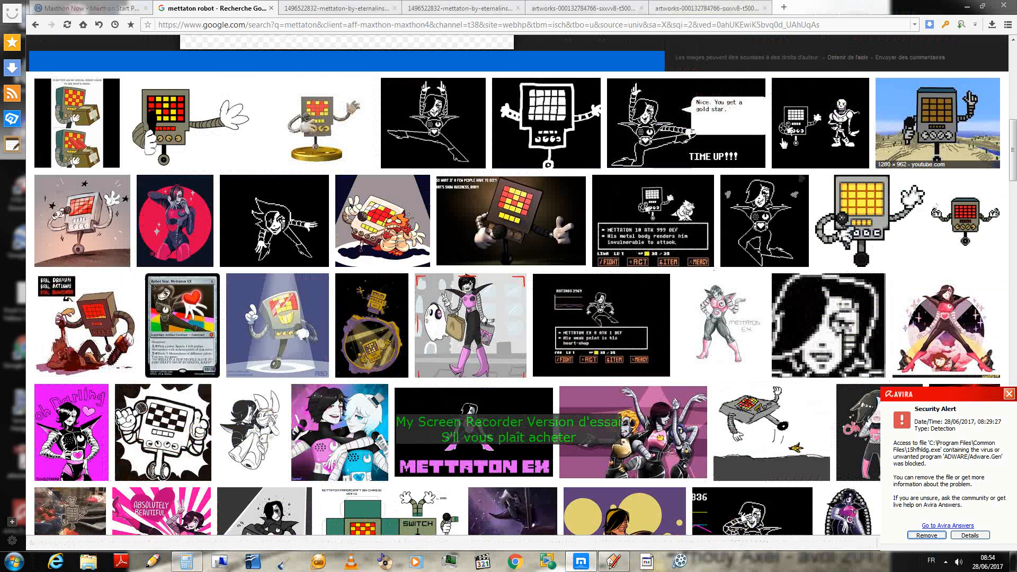
# - Examine the Minecraft Mettaton pixel art and its related images for the robot's colours, then return to SketchUp
pyautogui.click(949, 150)
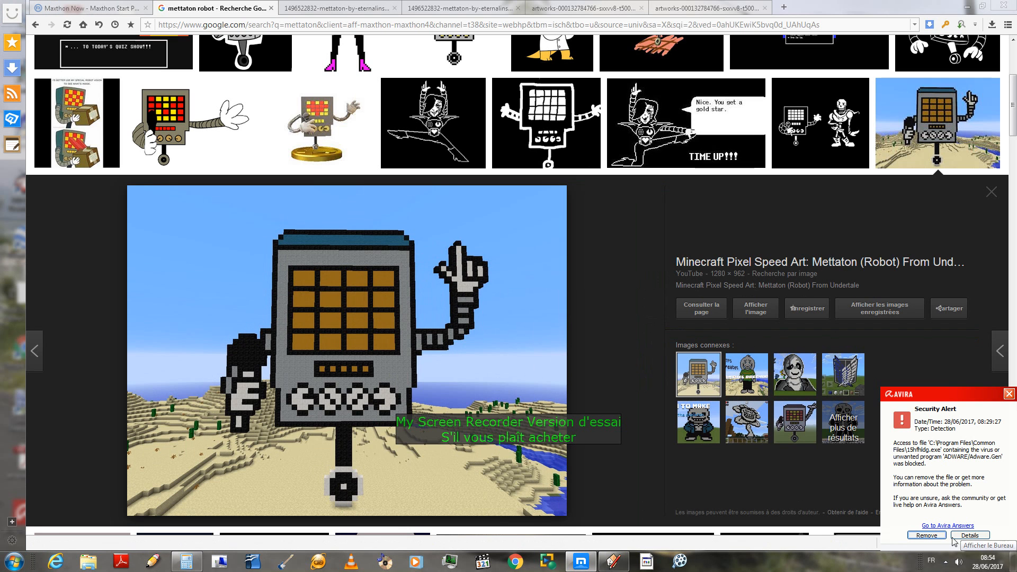
pyautogui.click(795, 374)
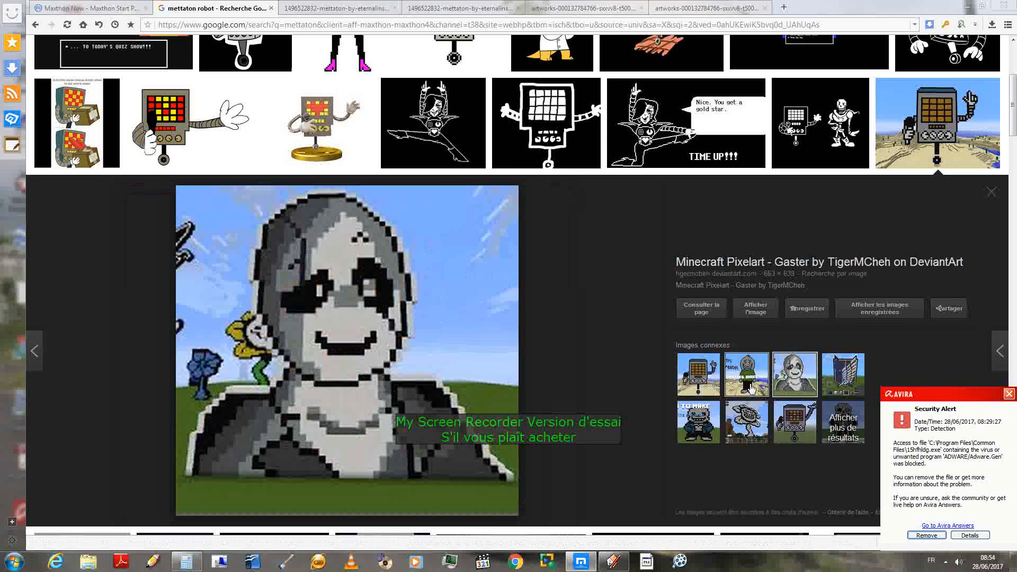
pyautogui.click(829, 376)
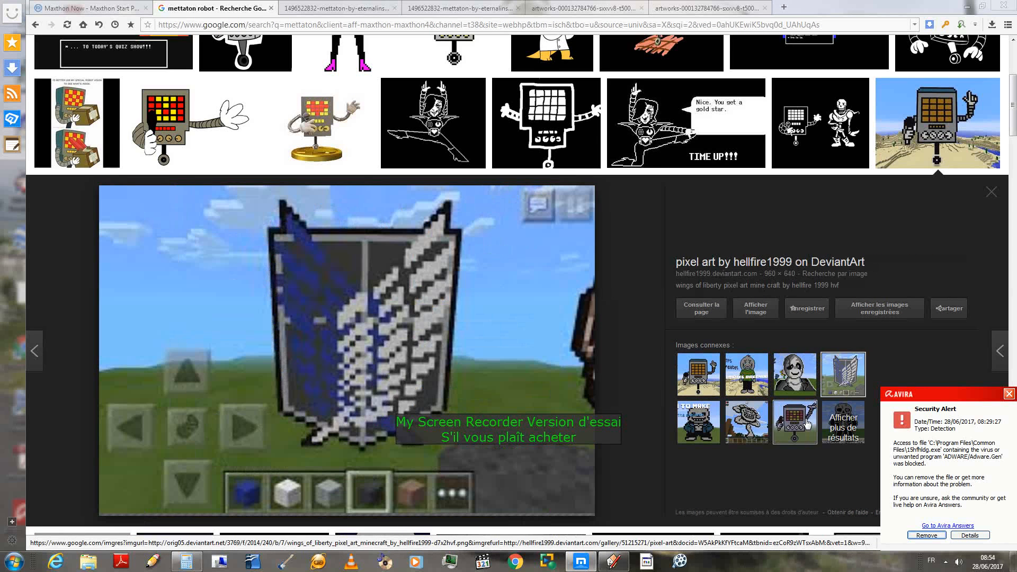
pyautogui.click(806, 423)
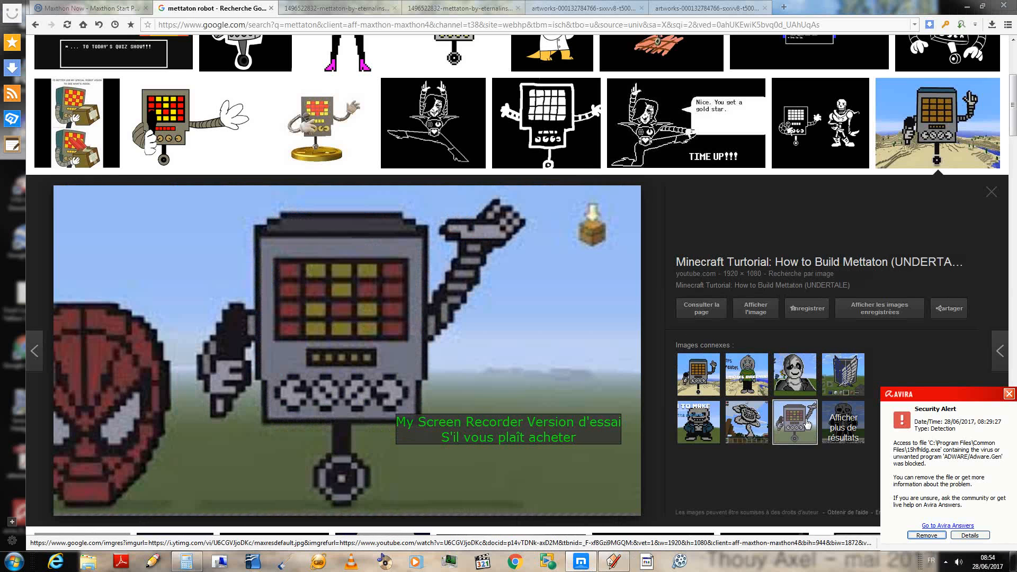
pyautogui.click(718, 391)
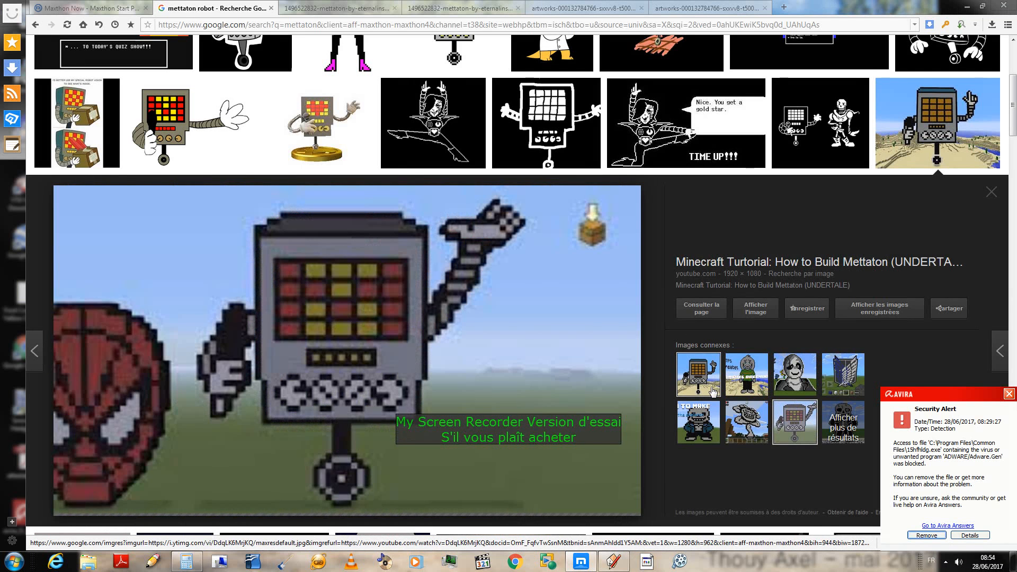
pyautogui.click(710, 425)
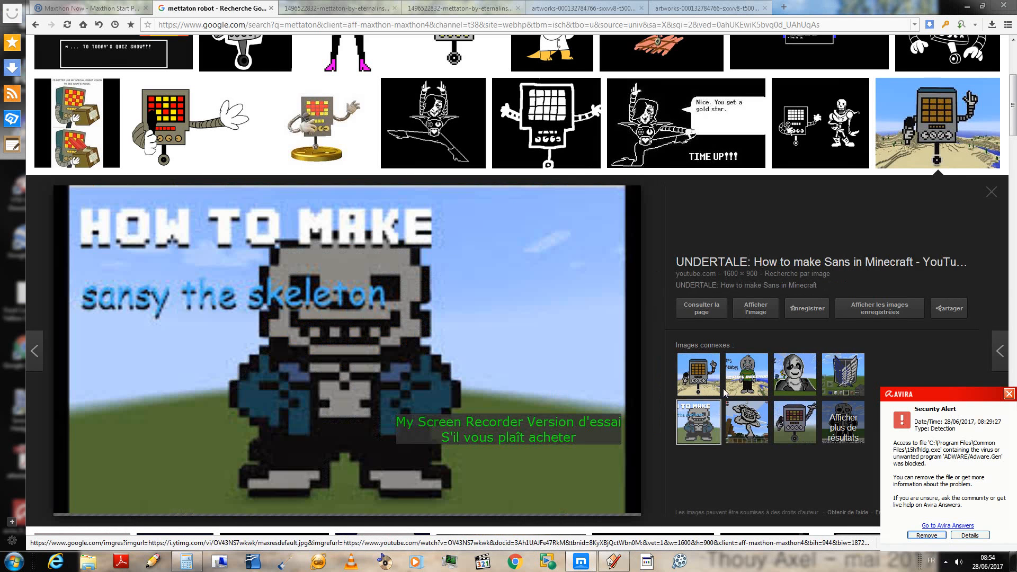
pyautogui.click(718, 391)
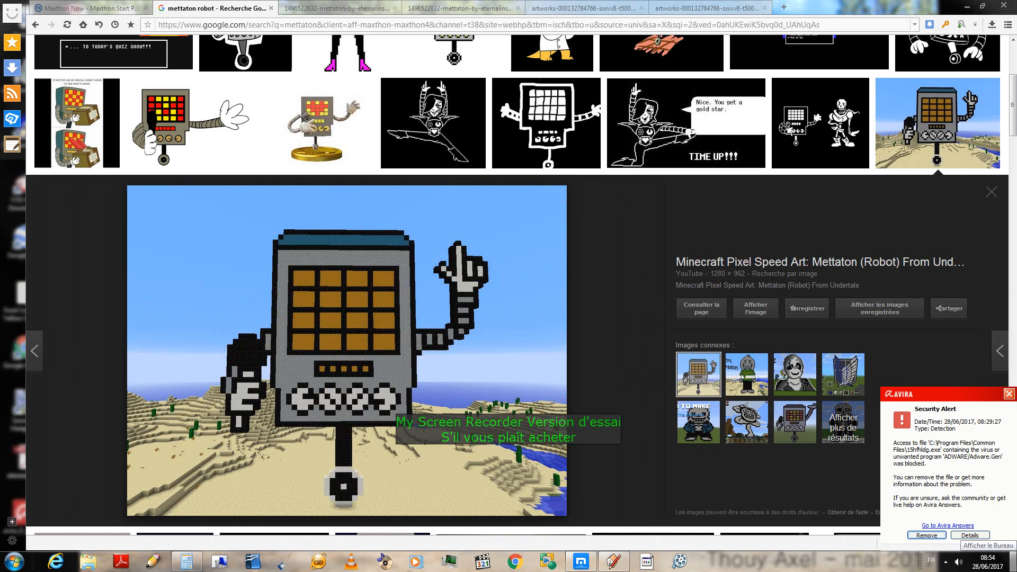
pyautogui.click(584, 564)
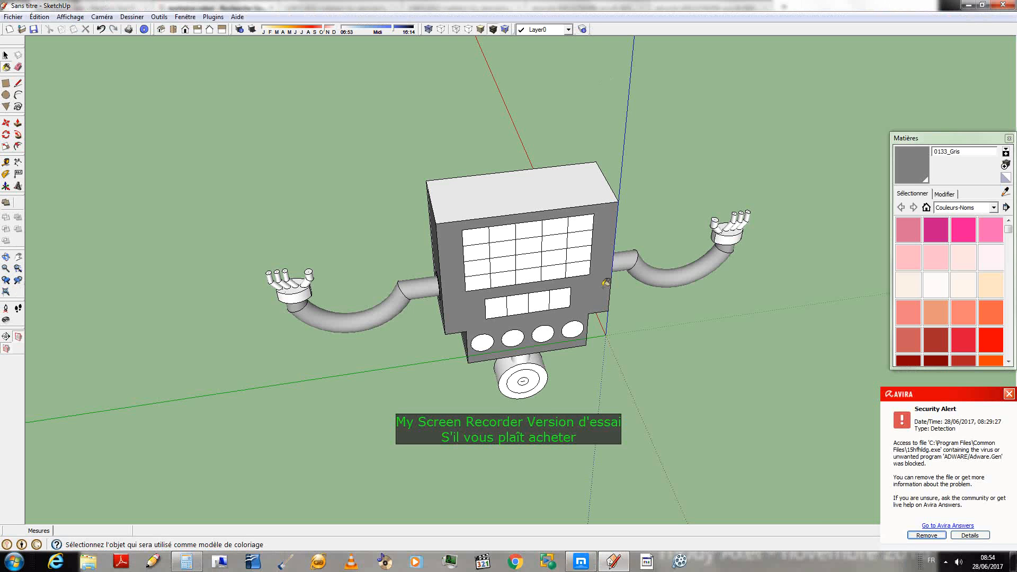
# - Paint the top face of the robot's body with the green colour 0075_VertForêt
pyautogui.moveTo(607, 74)
pyautogui.mouseDown(button='middle')
pyautogui.moveTo(620, 186)
pyautogui.moveTo(614, 318)
pyautogui.moveTo(559, 320)
pyautogui.mouseUp(button='middle')
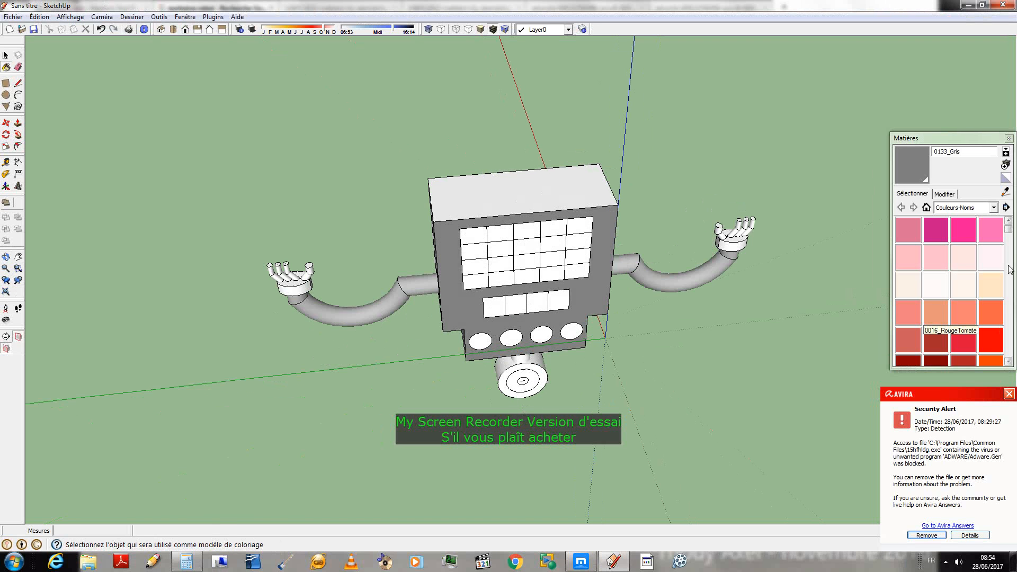
pyautogui.moveTo(1010, 227); pyautogui.dragTo(1009, 287)
pyautogui.click(963, 300)
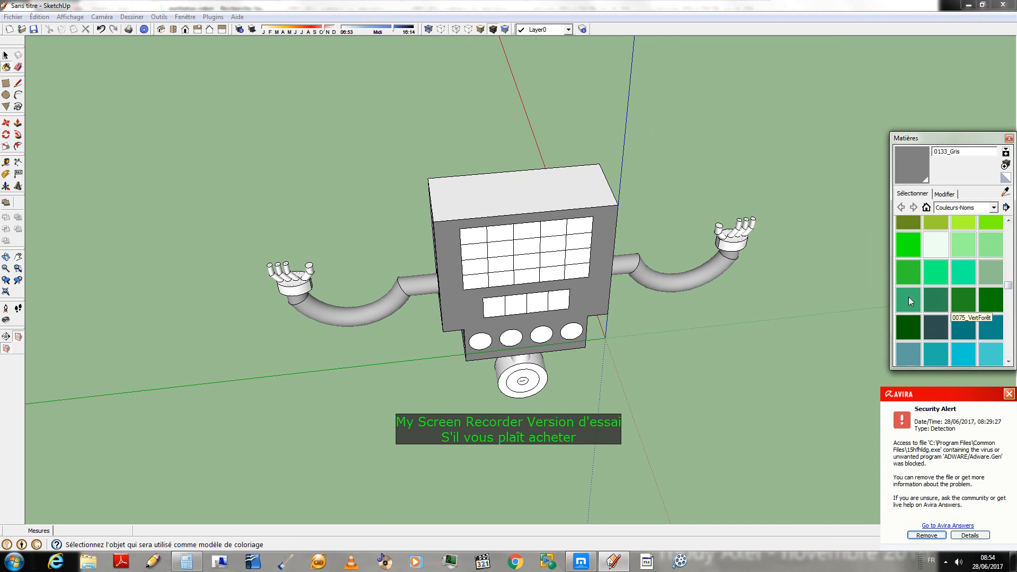
pyautogui.click(554, 190)
pyautogui.moveTo(556, 180)
pyautogui.mouseDown(button='middle')
pyautogui.moveTo(632, 177)
pyautogui.moveTo(578, 381)
pyautogui.moveTo(565, 287)
pyautogui.mouseUp(button='middle')
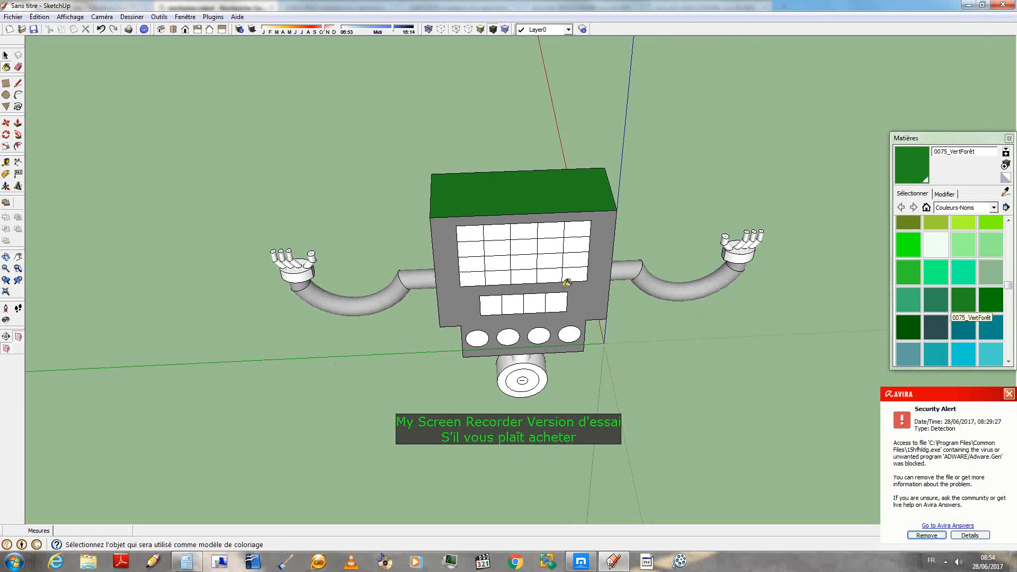
# - Repaint the top face of the robot's body with the green colour 0073_VertMarinMoyen
pyautogui.click(968, 300)
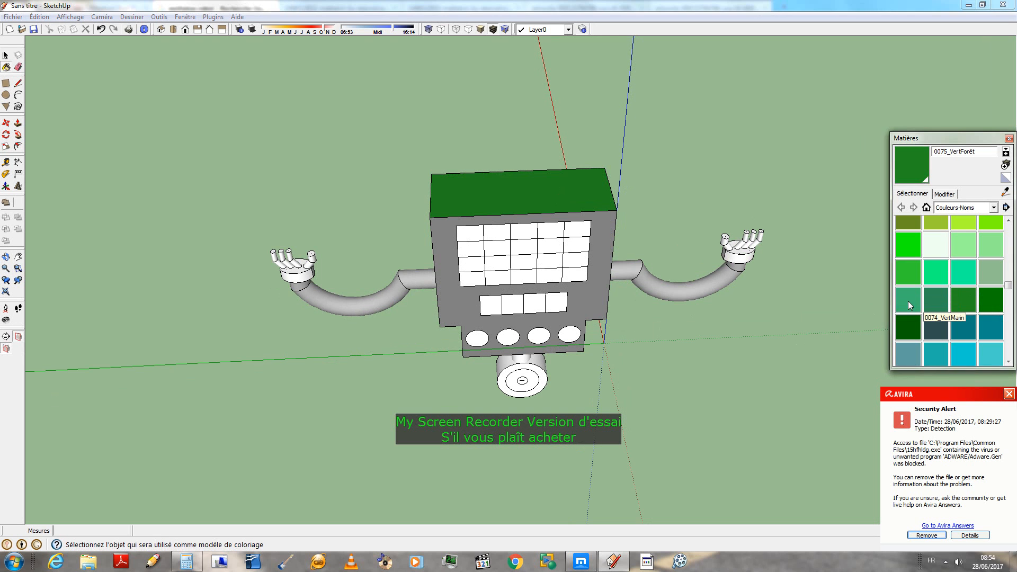
pyautogui.click(908, 300)
pyautogui.click(599, 190)
pyautogui.moveTo(656, 379)
pyautogui.mouseDown(button='middle')
pyautogui.moveTo(666, 212)
pyautogui.moveTo(470, 295)
pyautogui.moveTo(677, 271)
pyautogui.moveTo(189, 306)
pyautogui.moveTo(268, 291)
pyautogui.moveTo(254, 270)
pyautogui.moveTo(380, 333)
pyautogui.mouseUp(button='middle')
pyautogui.scroll(3, 549, 315)
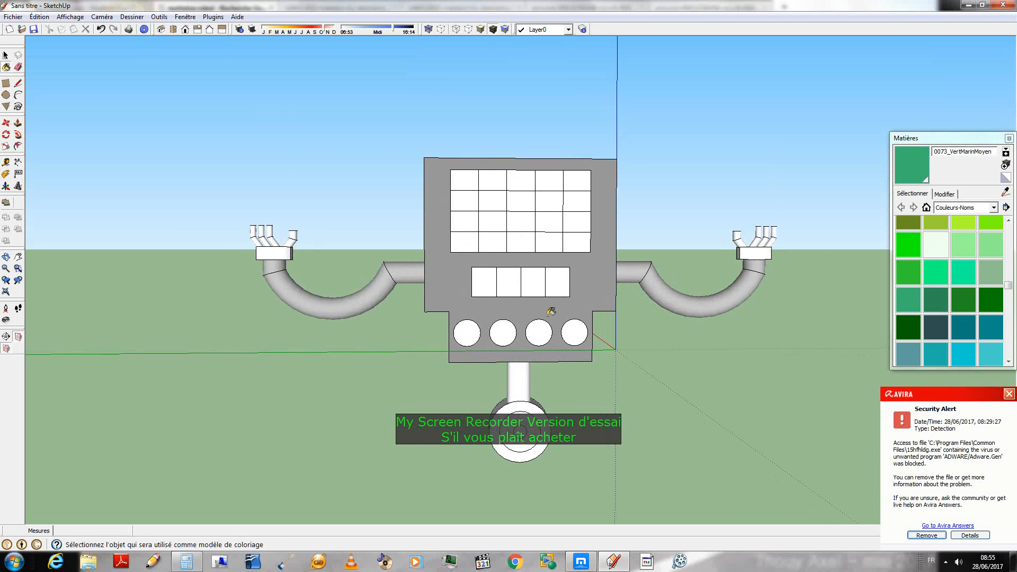
# - Switch to the Maxthon browser, examine the small Mettaton sprite and the "show business" poster for screen colours, then return to SketchUp
pyautogui.click(614, 563)
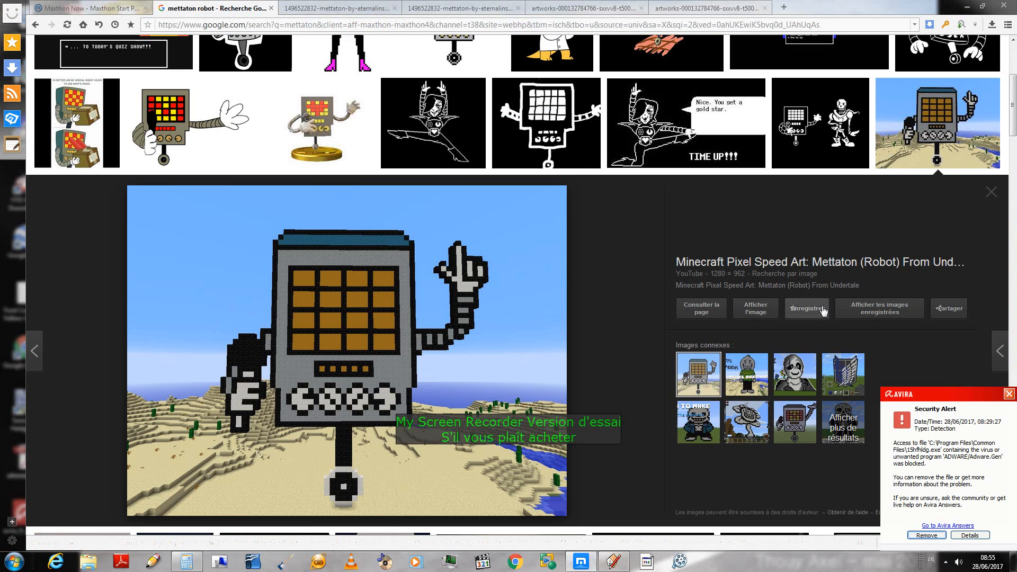
pyautogui.scroll(3, 757, 320)
pyautogui.scroll(-5, 757, 318)
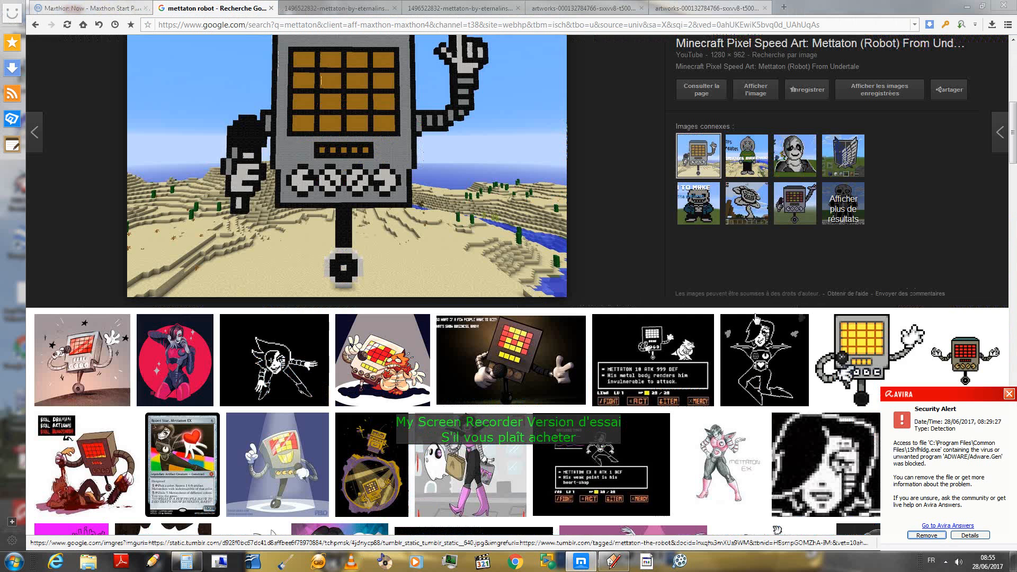
pyautogui.click(965, 360)
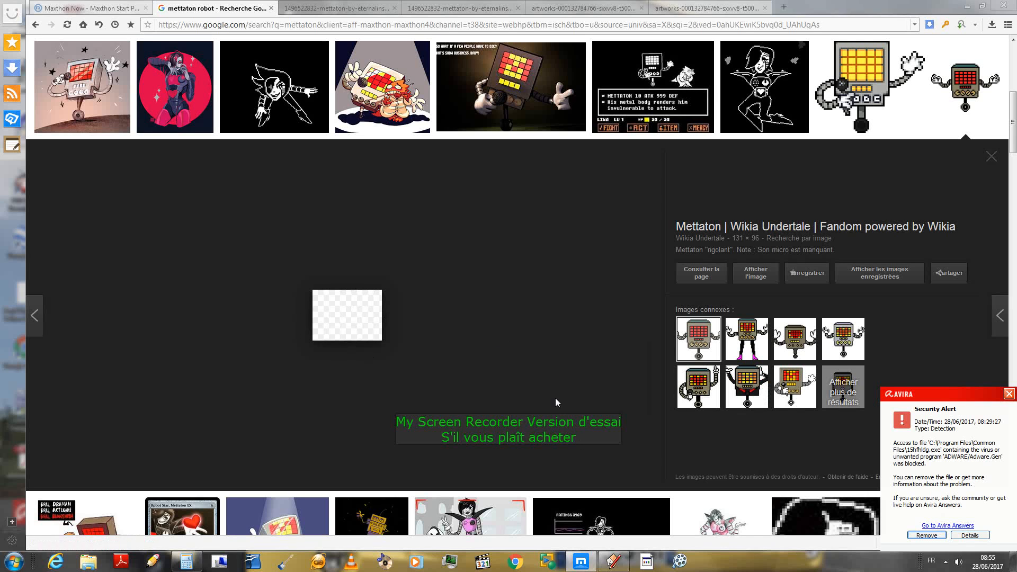
pyautogui.click(610, 564)
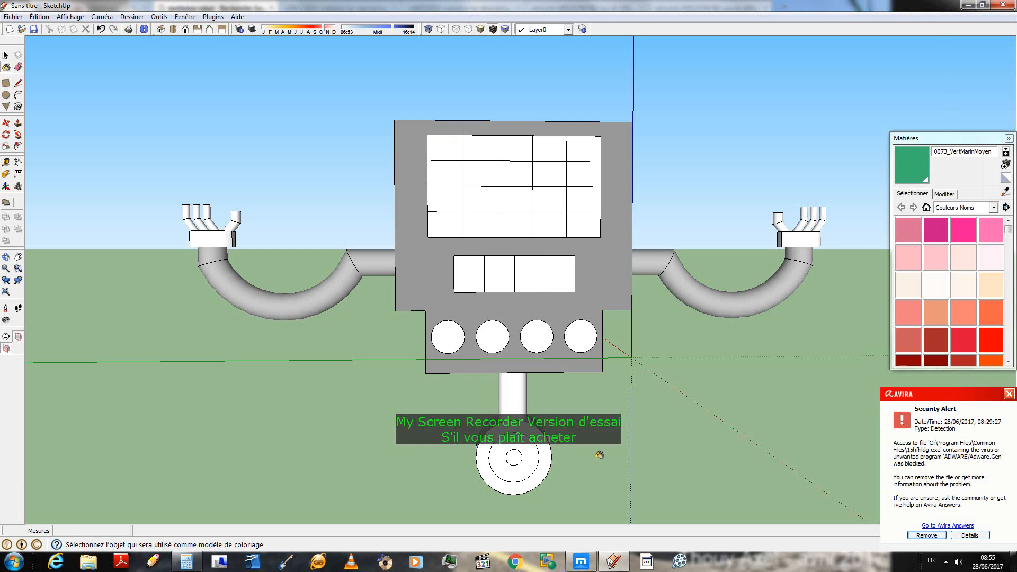
pyautogui.click(588, 564)
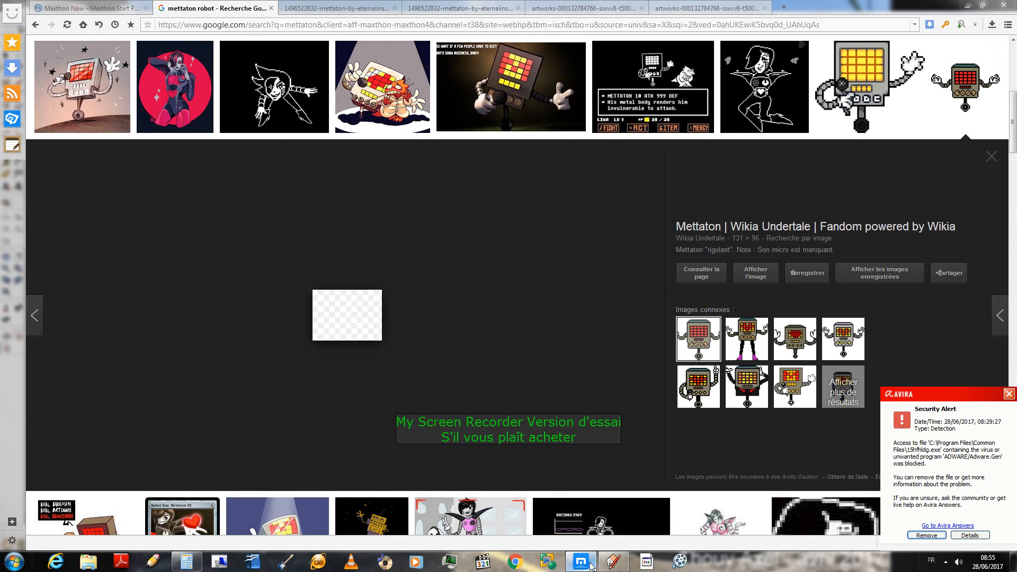
pyautogui.scroll(3, 454, 189)
pyautogui.click(506, 239)
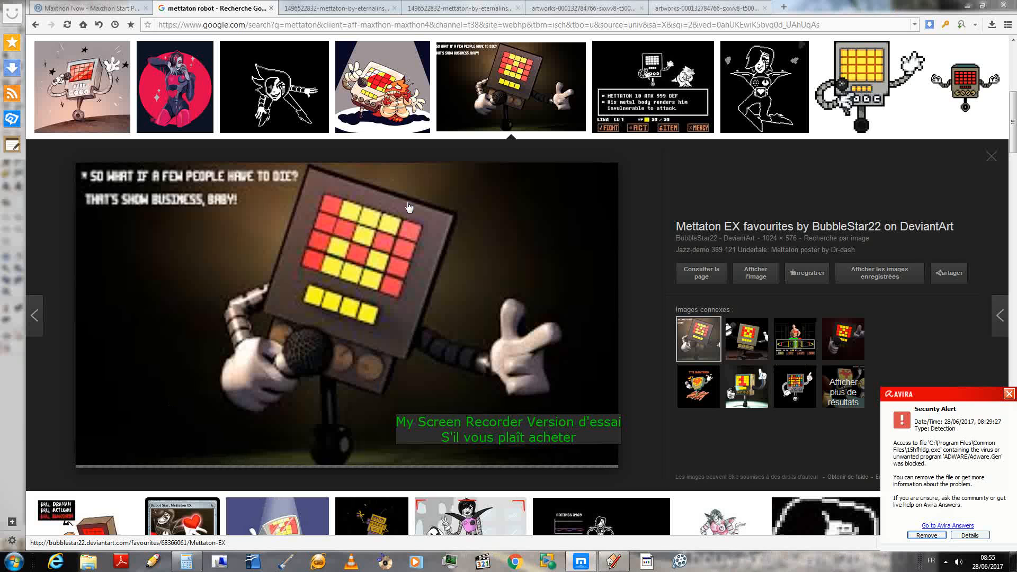
pyautogui.click(613, 561)
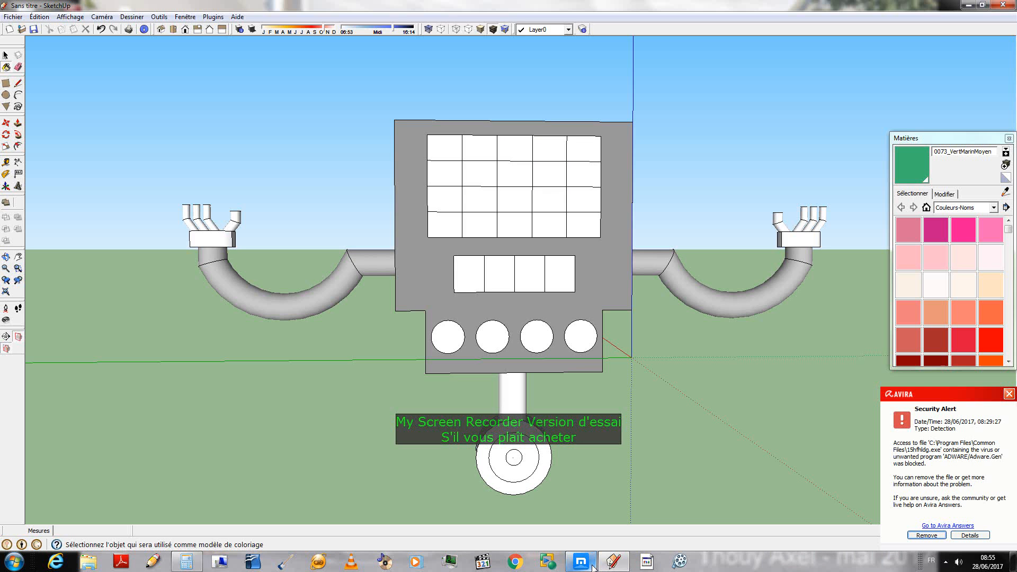
# - Paint the four cells of the leftmost column in the robot's upper screen grid with 0020_Rouge
pyautogui.click(990, 339)
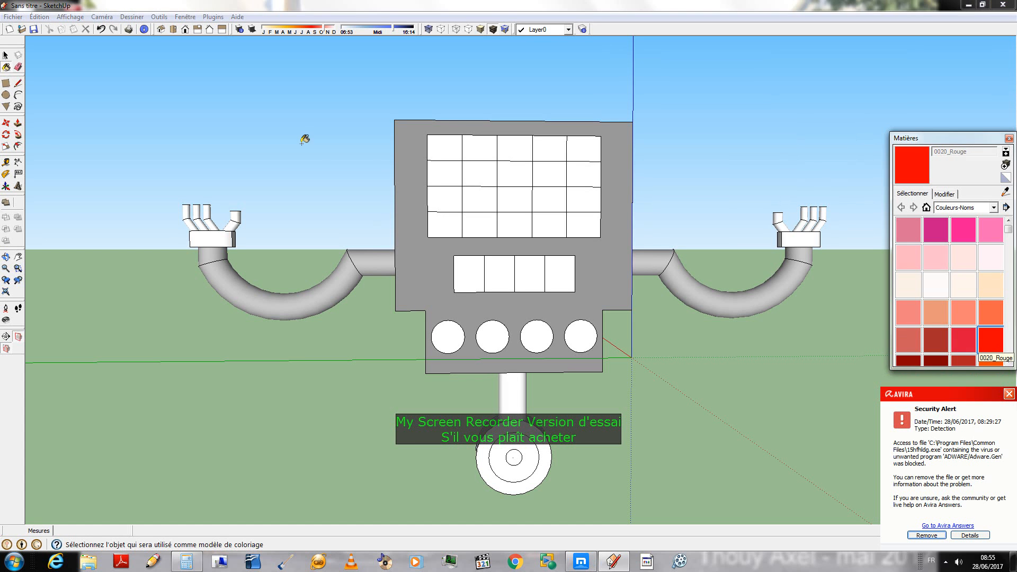
pyautogui.click(451, 222)
pyautogui.click(455, 199)
pyautogui.click(456, 167)
pyautogui.click(449, 148)
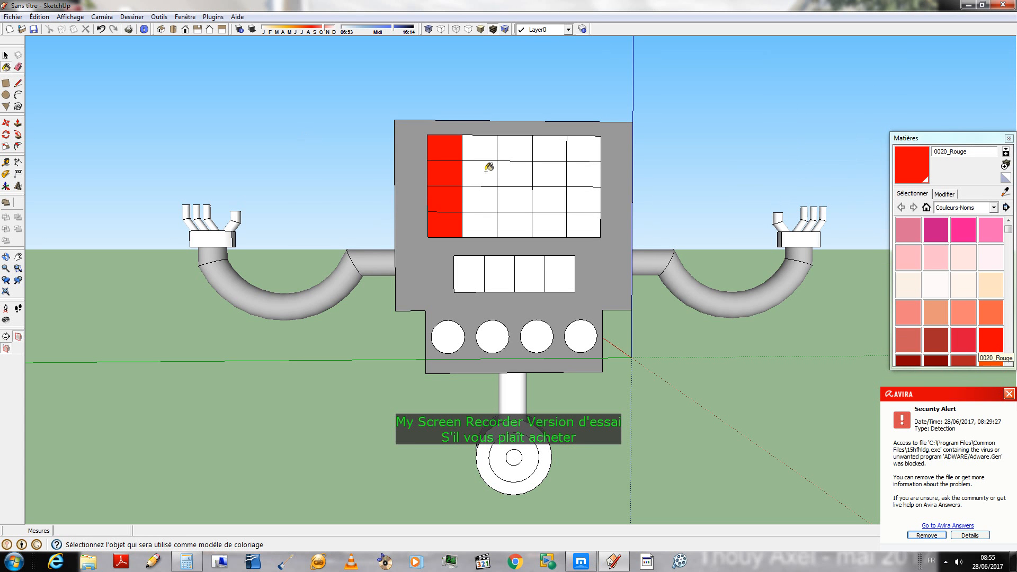
# - Paint the V of three inner cells and the whole rightmost column of the screen grid with 0020_Rouge
pyautogui.click(487, 167)
pyautogui.click(515, 195)
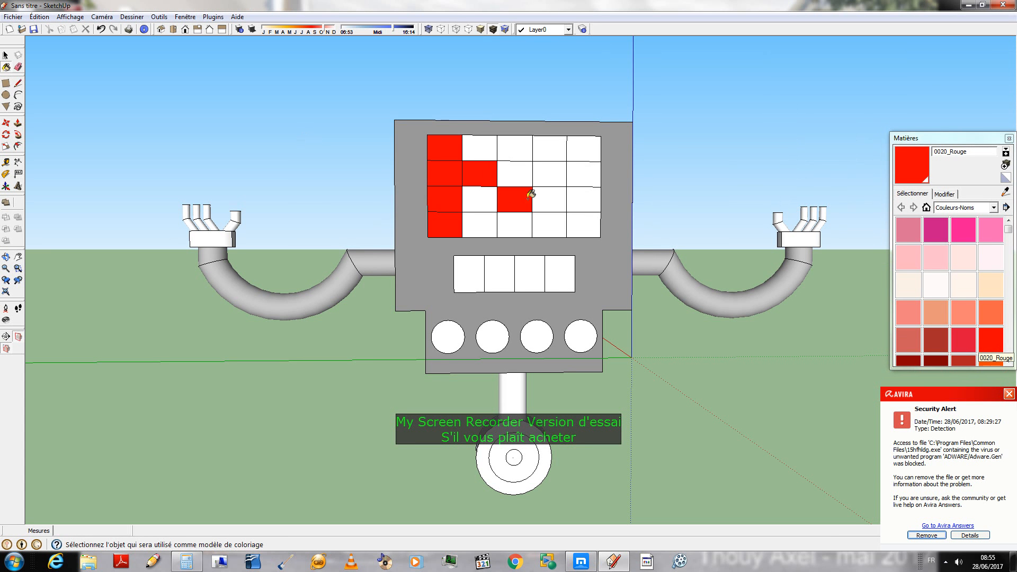
pyautogui.click(565, 171)
pyautogui.click(583, 149)
pyautogui.click(587, 223)
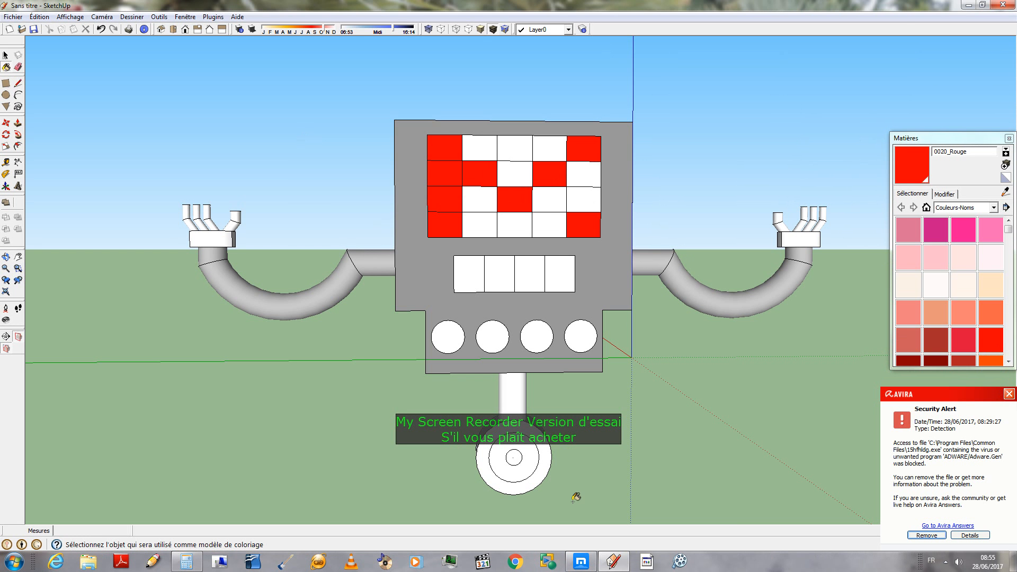
pyautogui.click(586, 203)
pyautogui.click(581, 180)
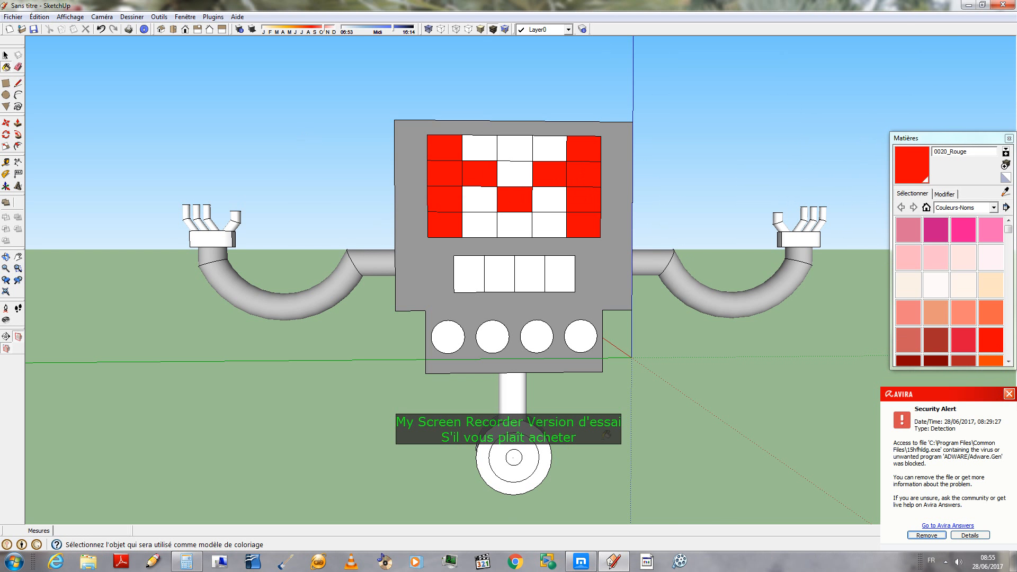
# - Check the Mettaton poster in the browser, then paint the four rectangles below the screen grid with 0020_Rouge
pyautogui.click(578, 561)
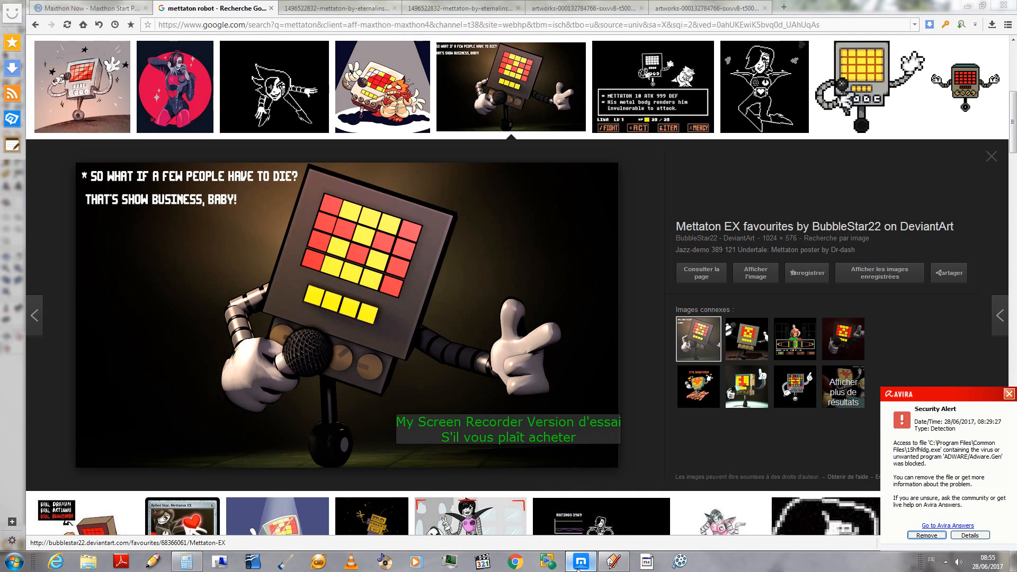
pyautogui.click(578, 567)
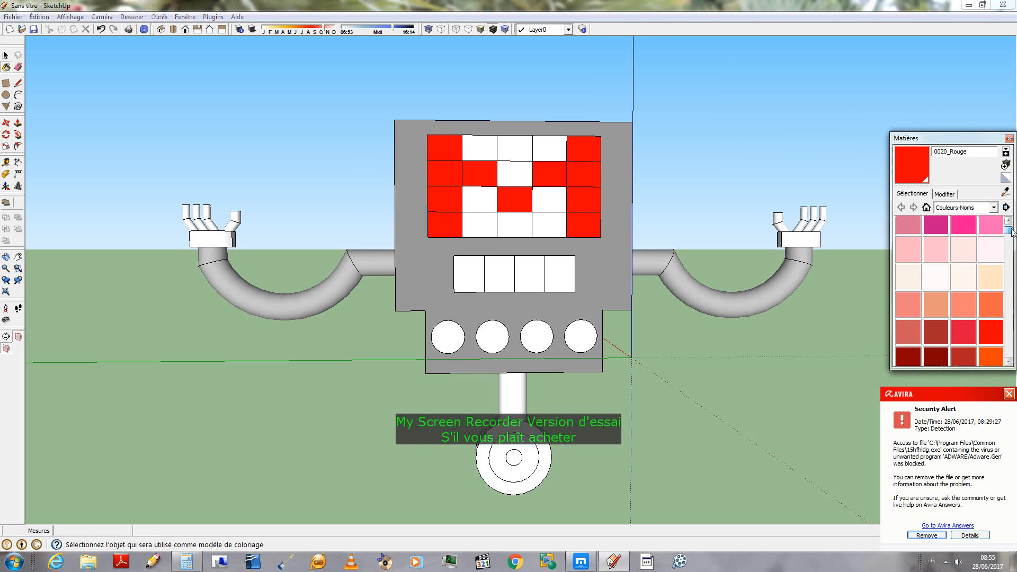
pyautogui.scroll(-8, 1010, 254)
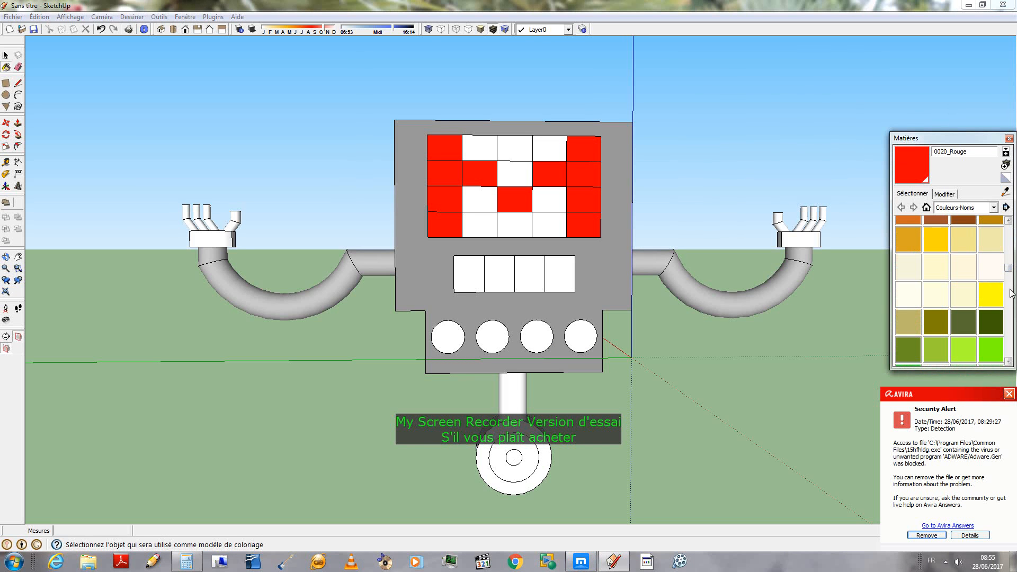
pyautogui.click(559, 275)
pyautogui.click(530, 275)
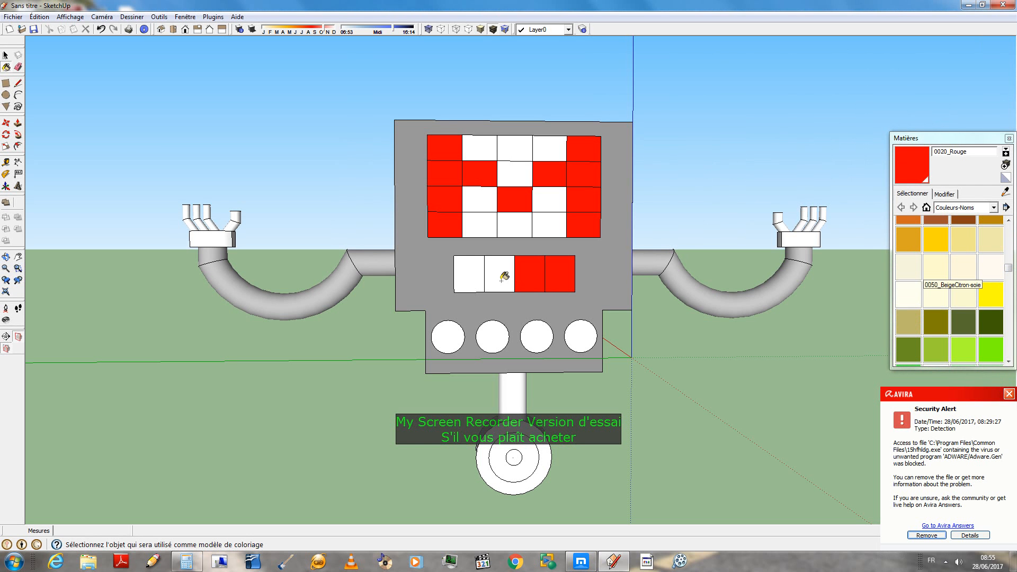
pyautogui.click(485, 276)
pyautogui.click(480, 276)
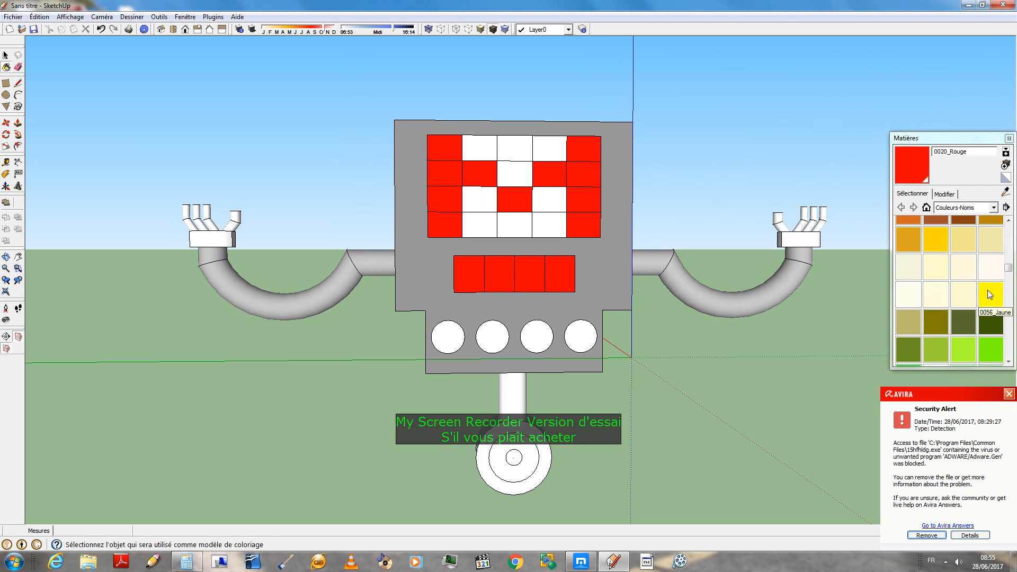
# - Paint all the remaining white cells of the upper screen grid with 0056_Jaune
pyautogui.click(991, 294)
pyautogui.click(480, 223)
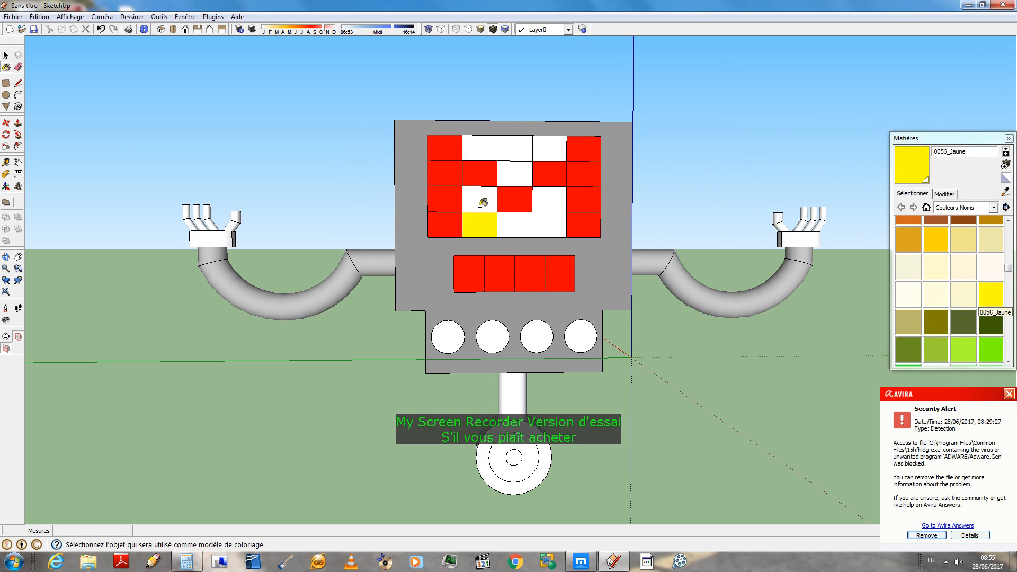
pyautogui.click(479, 200)
pyautogui.click(511, 223)
pyautogui.click(552, 223)
pyautogui.click(550, 203)
pyautogui.click(521, 175)
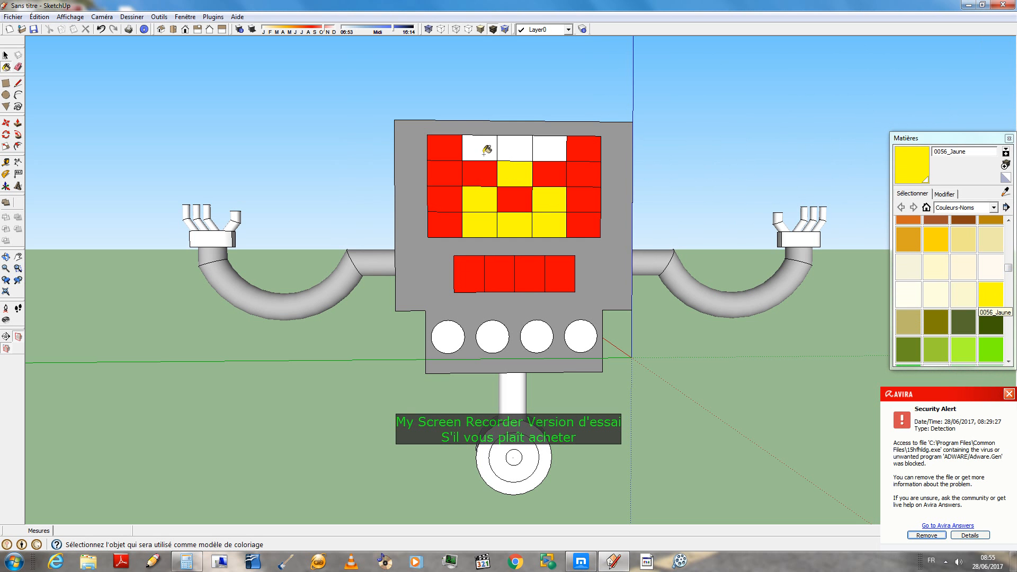
pyautogui.click(486, 150)
pyautogui.click(549, 146)
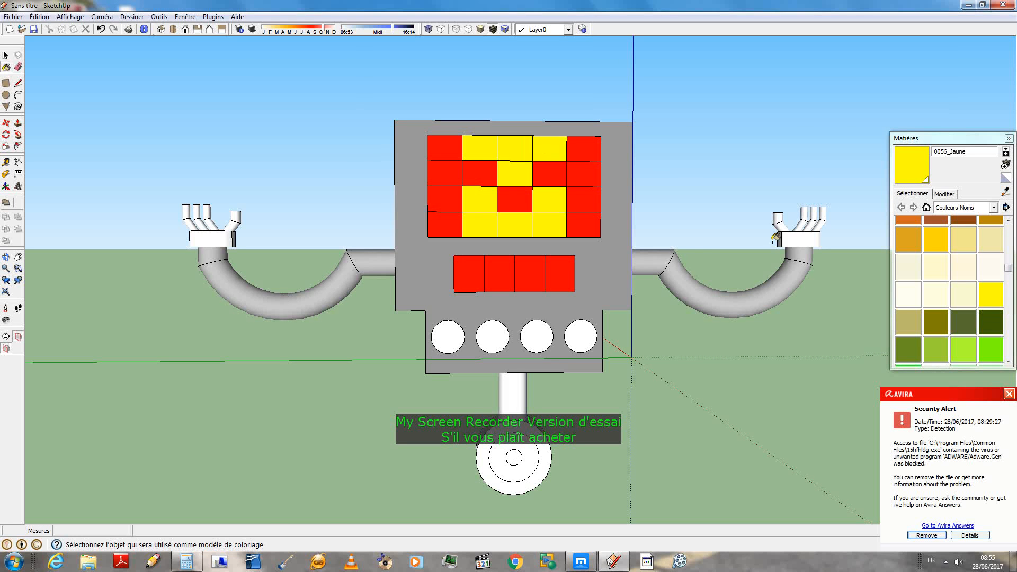
# - Paint the four round dials on the lower front of the robot's body with 0057_KakiFoncé
pyautogui.scroll(-3, 775, 237)
pyautogui.moveTo(582, 298); pyautogui.dragTo(545, 432, button='middle')
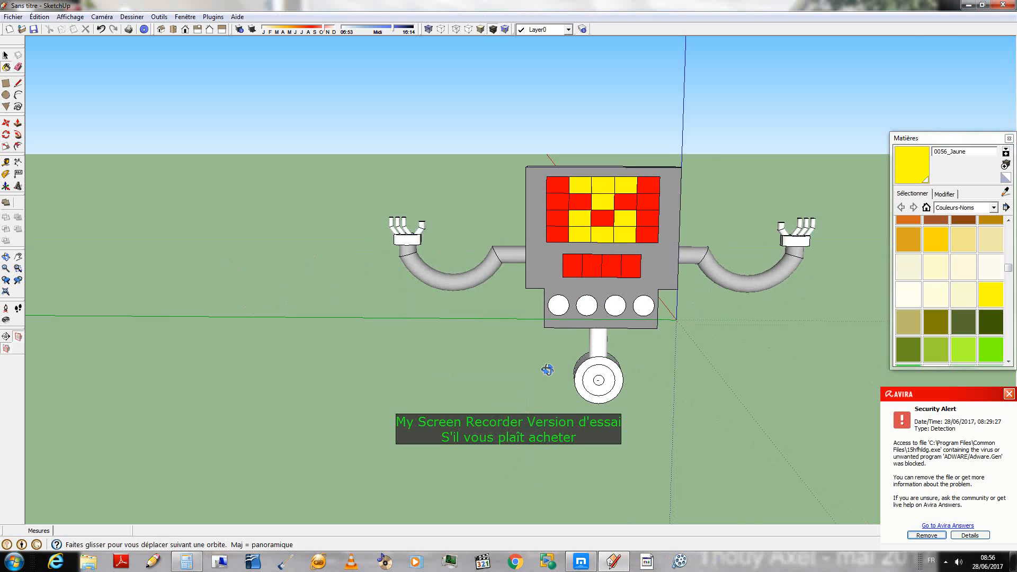
pyautogui.click(907, 321)
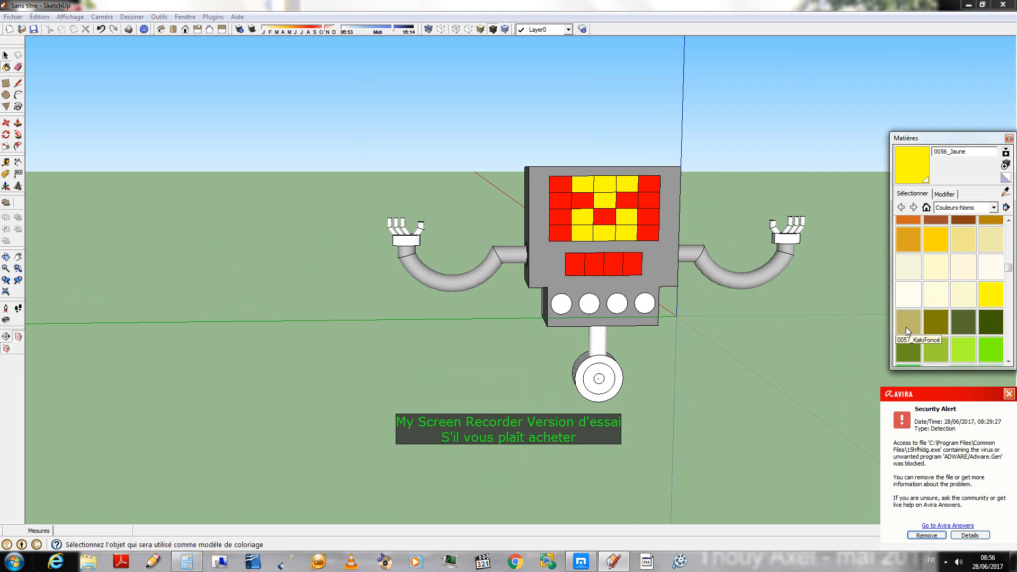
pyautogui.click(562, 304)
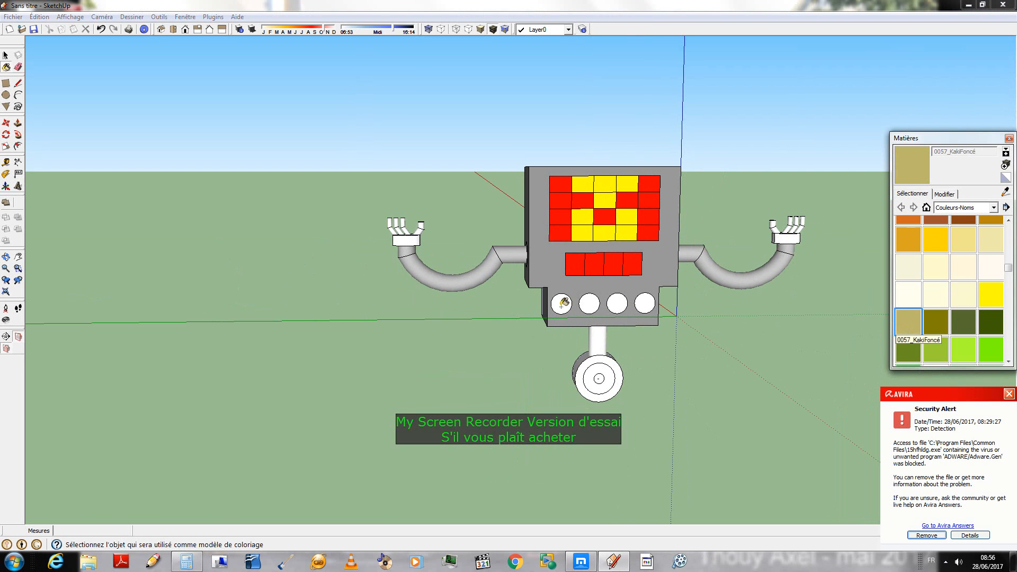
pyautogui.click(588, 304)
pyautogui.click(616, 304)
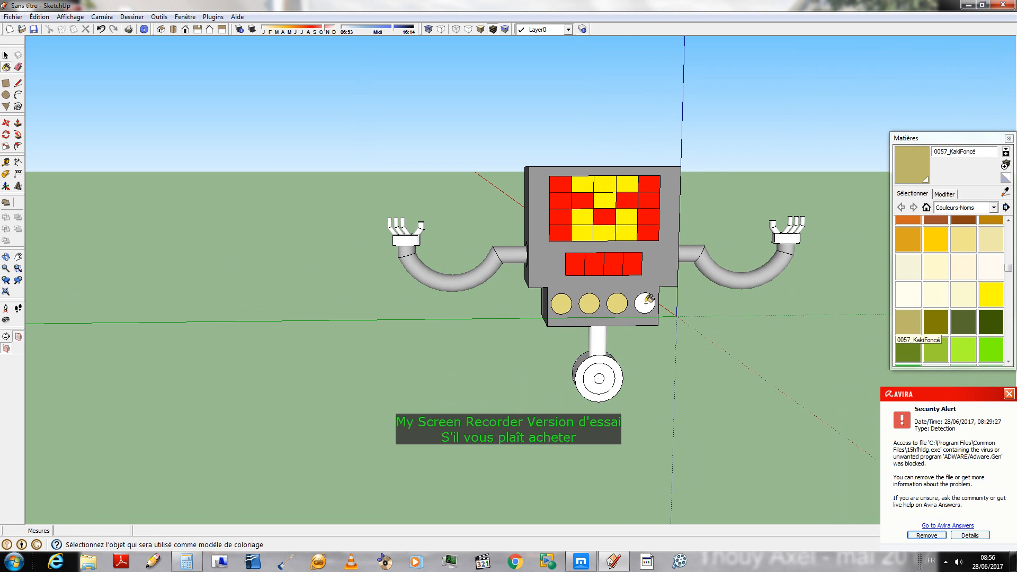
pyautogui.click(644, 304)
# - Paint the leg between body and wheel and the small circle at the wheel's centre with 0137_Noir
pyautogui.moveTo(661, 333); pyautogui.dragTo(637, 211, button='middle')
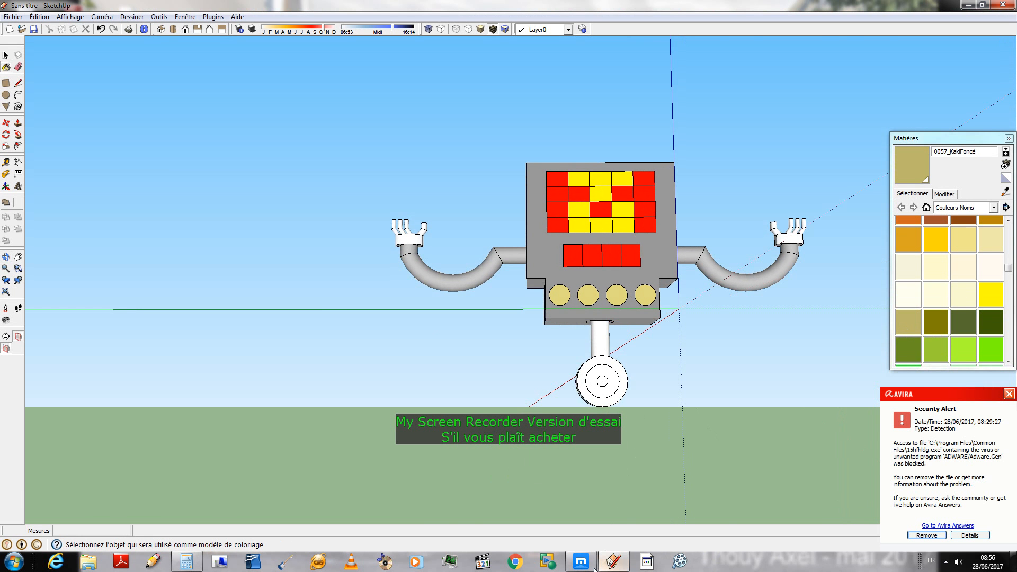
pyautogui.click(594, 569)
pyautogui.click(594, 570)
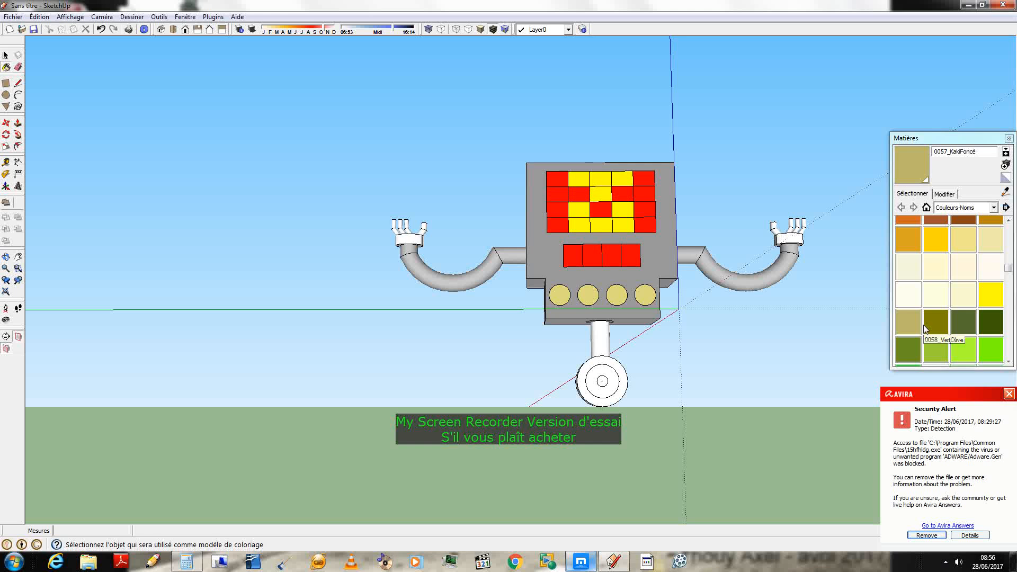
pyautogui.rightClick(594, 570)
pyautogui.scroll(-10, 1011, 288)
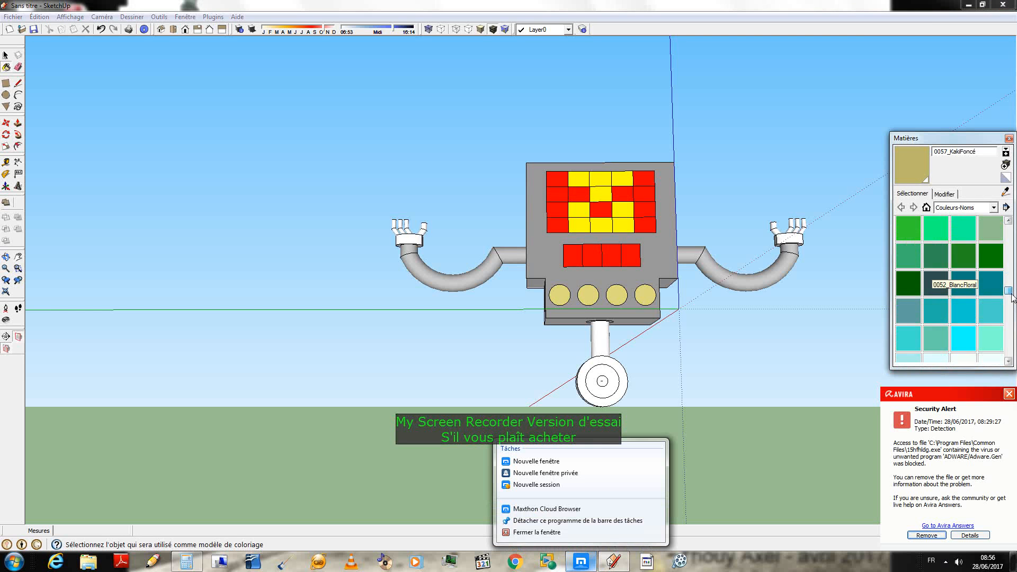
pyautogui.click(908, 314)
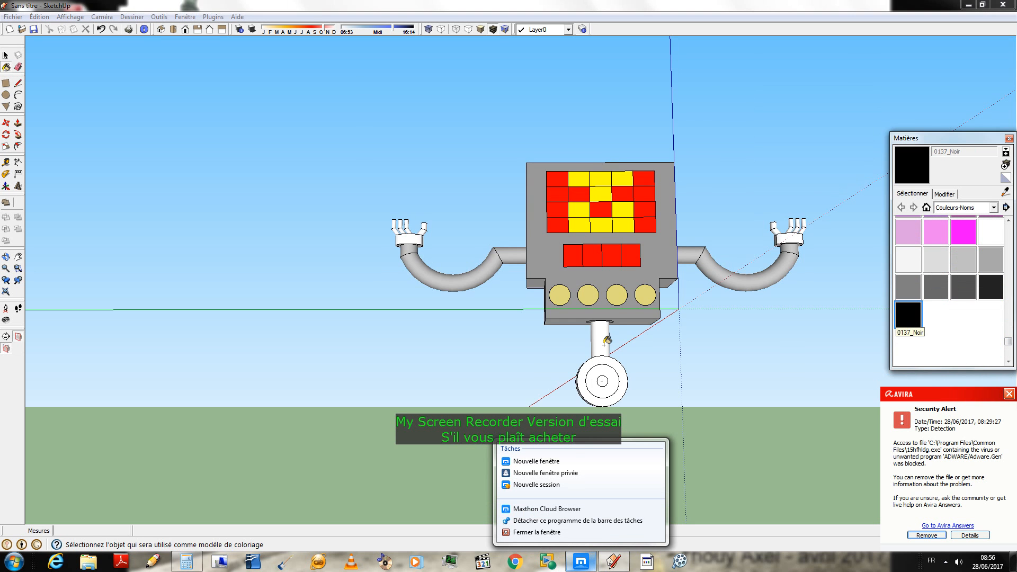
pyautogui.click(605, 342)
pyautogui.moveTo(604, 342); pyautogui.dragTo(632, 393, button='middle')
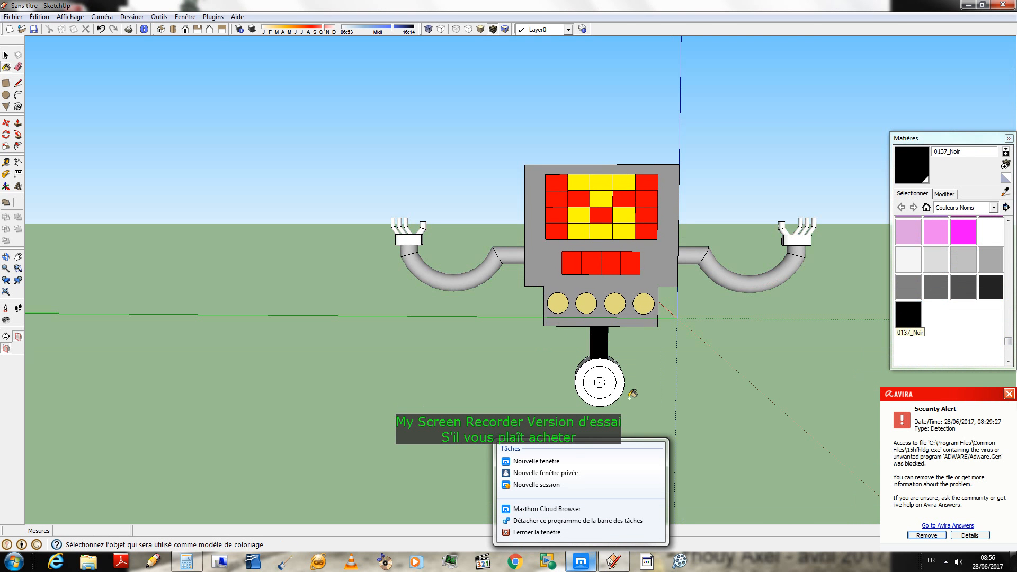
pyautogui.scroll(4, 631, 397)
pyautogui.click(599, 382)
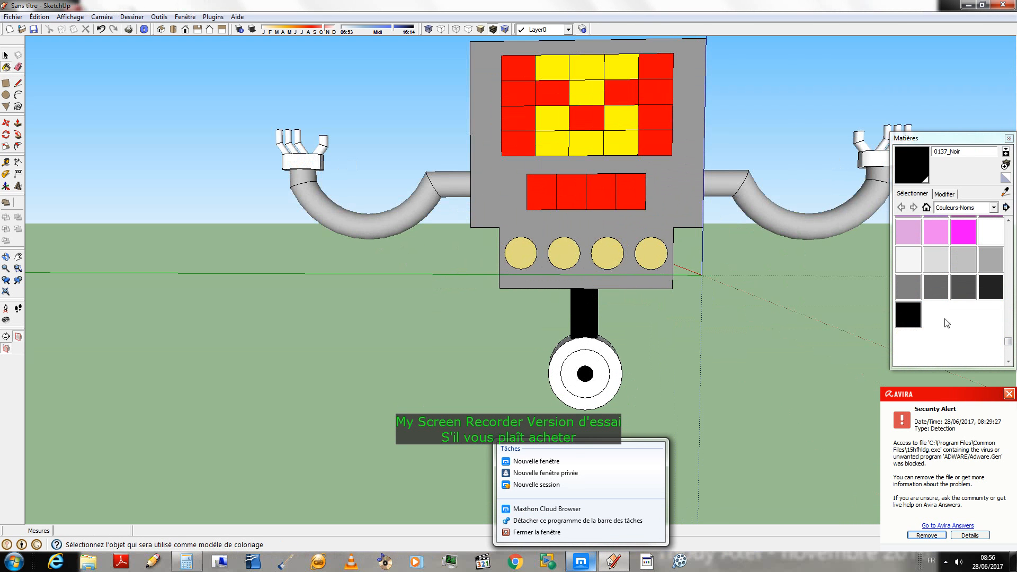
# - Paint the ring around the wheel's black centre and the inner disc on the wheel's rear side with 0134_GrisEstompé
pyautogui.click(935, 287)
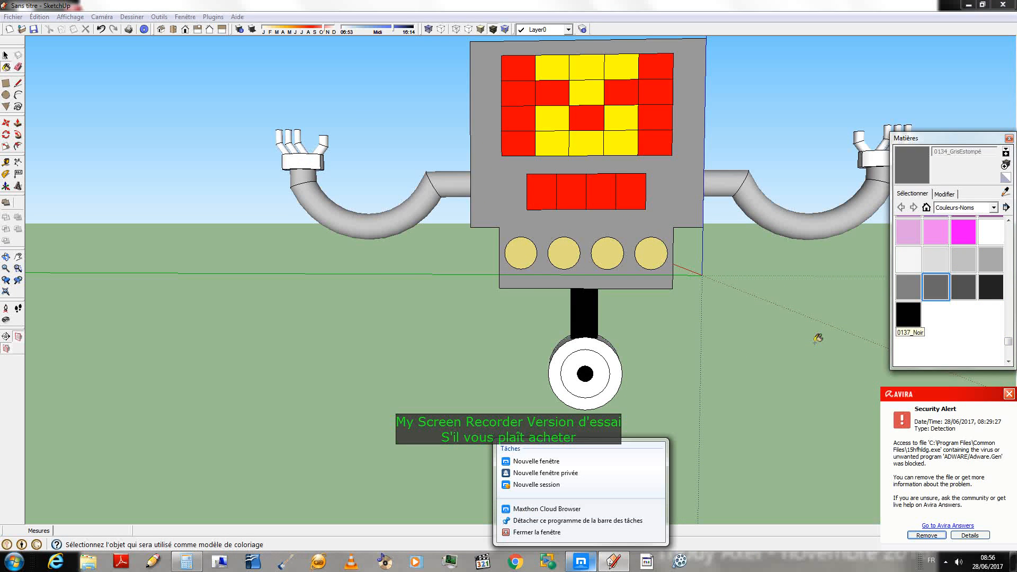
pyautogui.click(599, 377)
pyautogui.scroll(-3, 450, 276)
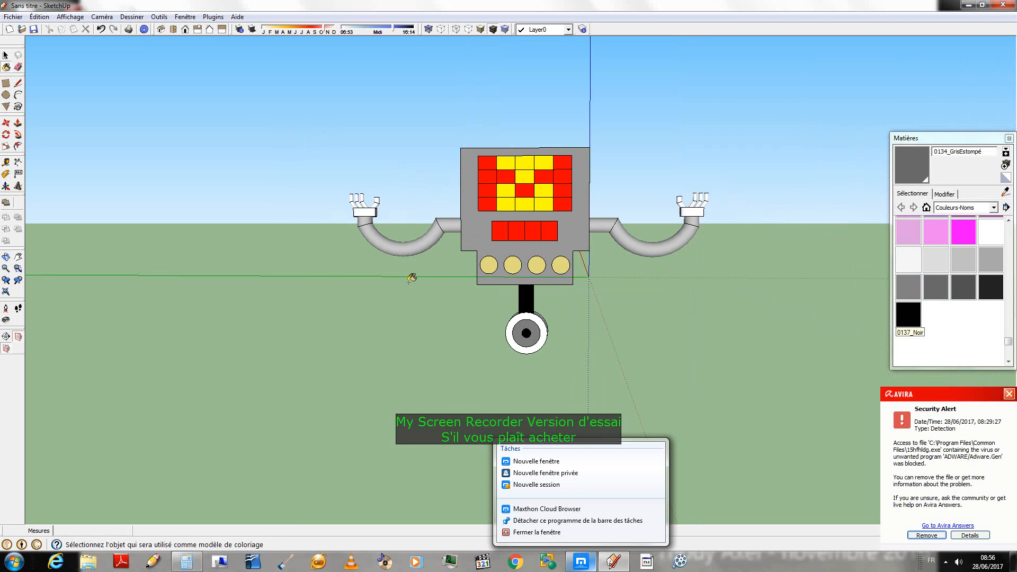
pyautogui.scroll(-1, 409, 282)
pyautogui.moveTo(409, 282)
pyautogui.mouseDown(button='middle')
pyautogui.moveTo(735, 347)
pyautogui.moveTo(821, 349)
pyautogui.mouseUp(button='middle')
pyautogui.moveTo(377, 323); pyautogui.dragTo(826, 350, button='middle')
pyautogui.click(501, 333)
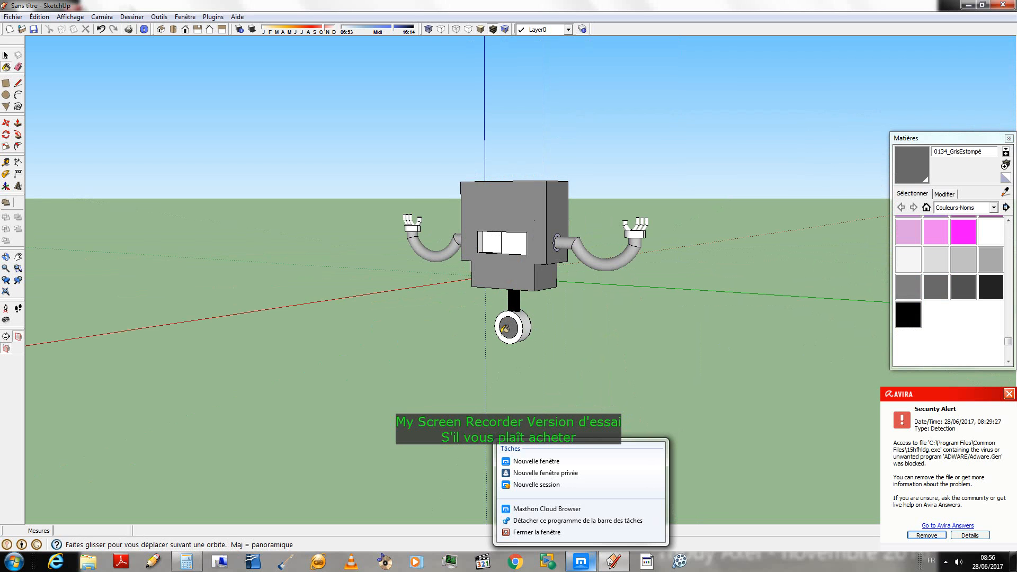
# - Paint the right-hand of the two rectangles on the back of the robot's body with 0020_Rouge
pyautogui.moveTo(502, 332); pyautogui.dragTo(620, 342, button='middle')
pyautogui.moveTo(1008, 341); pyautogui.dragTo(1009, 238)
pyautogui.click(991, 286)
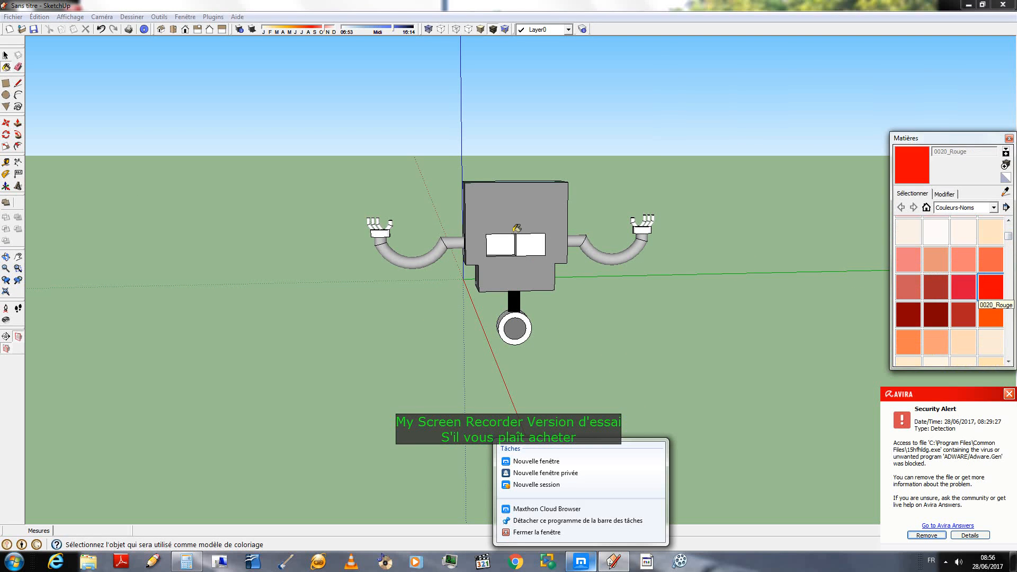
pyautogui.click(530, 243)
pyautogui.scroll(4, 527, 243)
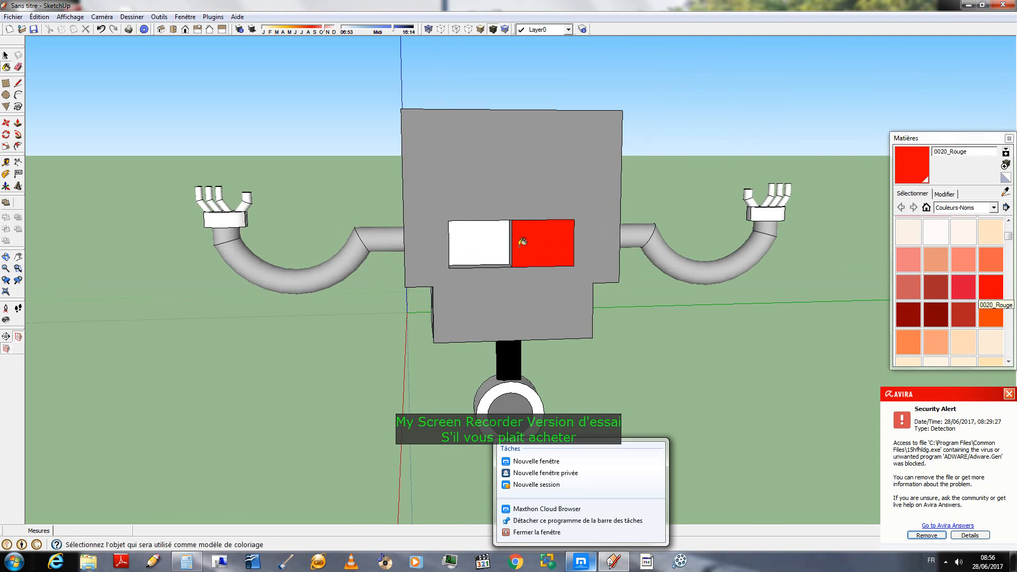
# - Paint the narrow inner side face beside the red rectangle on the back of the robot's body with 0020_Rouge
pyautogui.scroll(3, 519, 246)
pyautogui.moveTo(519, 245); pyautogui.dragTo(545, 261, button='middle')
pyautogui.click(528, 240)
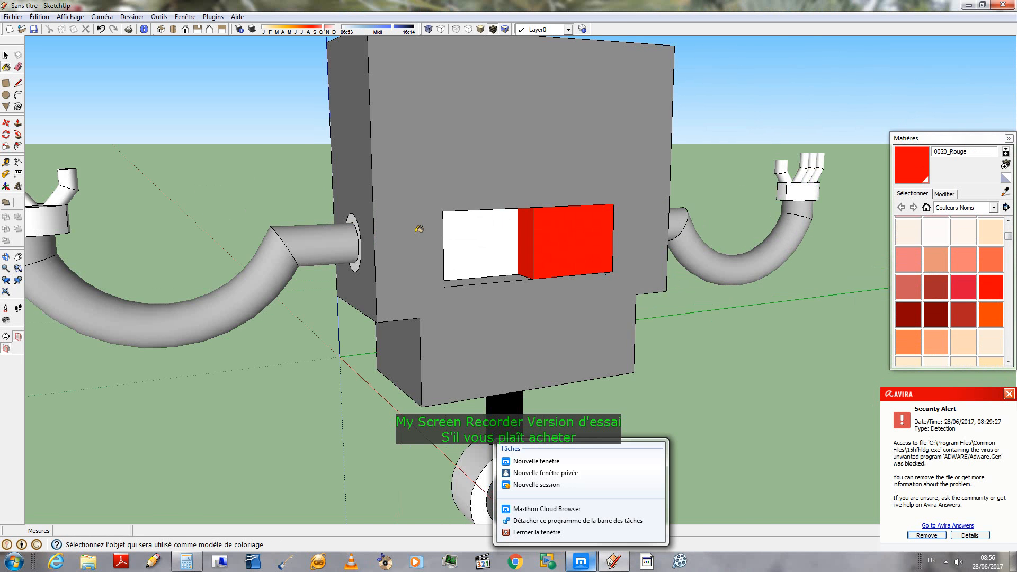
# - Examine the whole painted robot from the side, the front and slightly above, and dismiss the open taskbar task list
pyautogui.scroll(-3, 456, 254)
pyautogui.scroll(-3, 540, 292)
pyautogui.moveTo(540, 292)
pyautogui.mouseDown(button='middle')
pyautogui.moveTo(788, 245)
pyautogui.moveTo(408, 345)
pyautogui.moveTo(418, 465)
pyautogui.mouseUp(button='middle')
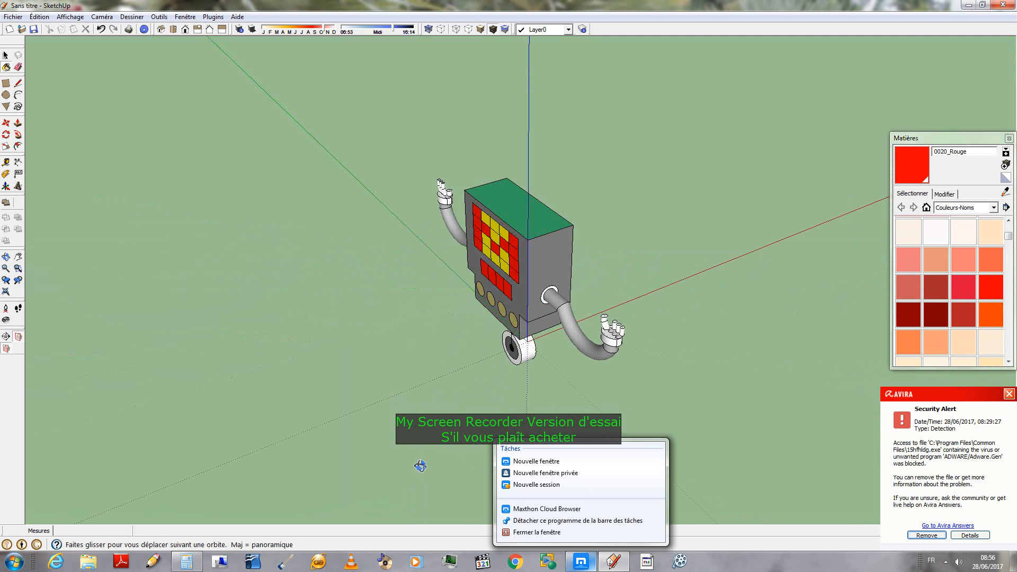
pyautogui.moveTo(308, 351); pyautogui.dragTo(742, 305, button='middle')
pyautogui.scroll(-1, 310, 260)
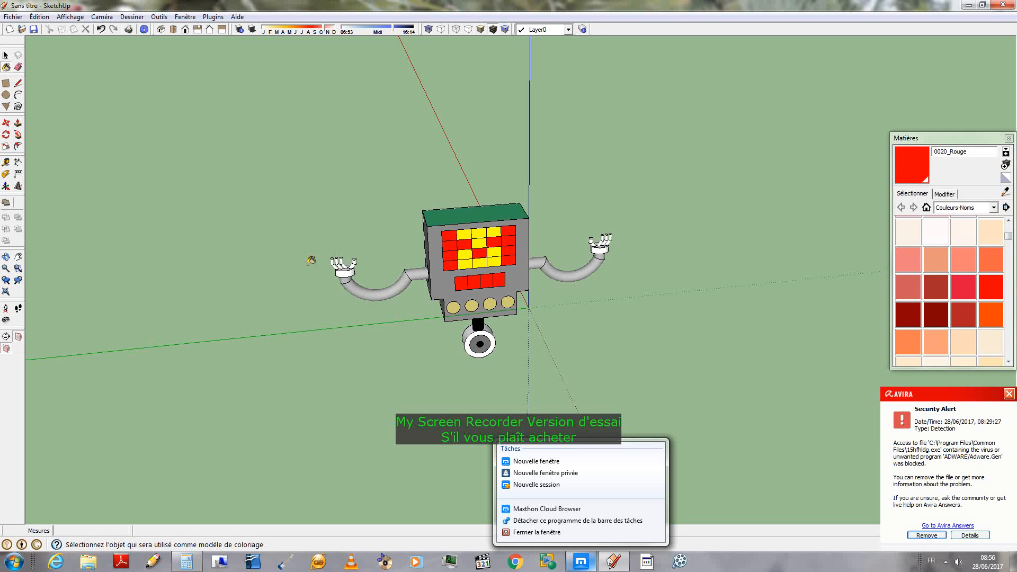
pyautogui.scroll(-4, 471, 354)
pyautogui.moveTo(502, 396); pyautogui.dragTo(469, 281, button='middle')
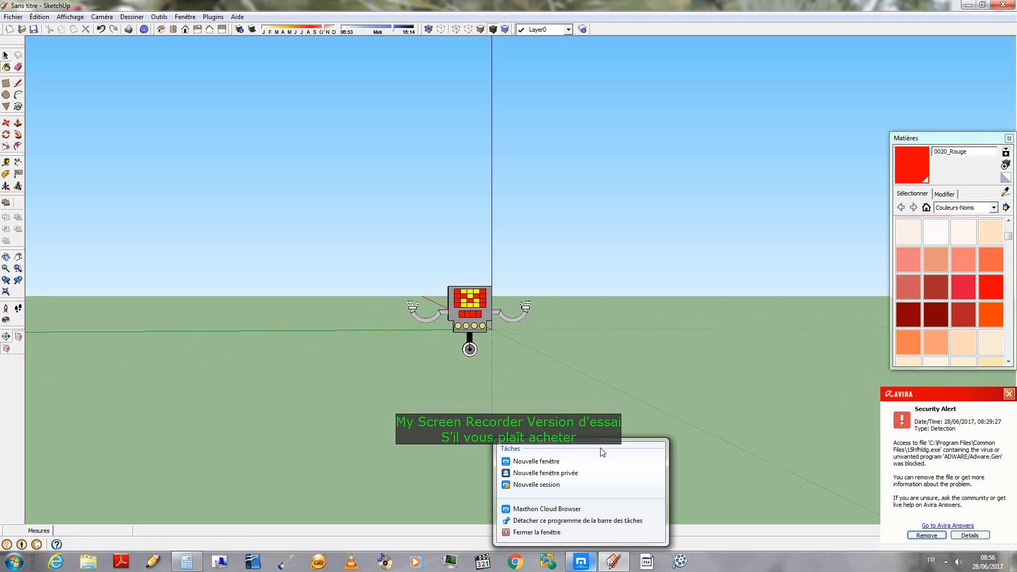
pyautogui.click(586, 569)
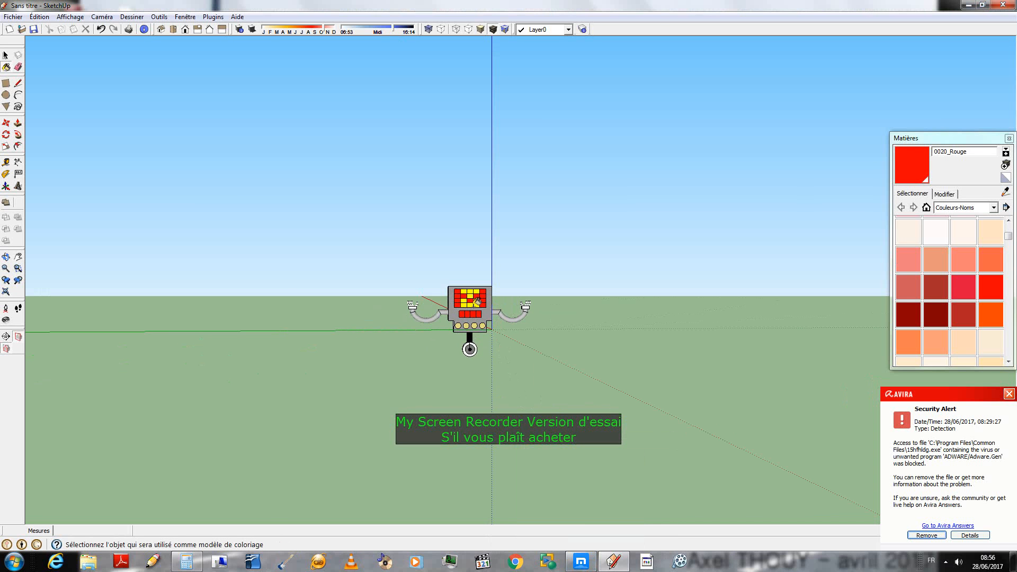
pyautogui.moveTo(454, 344); pyautogui.dragTo(452, 388, button='middle')
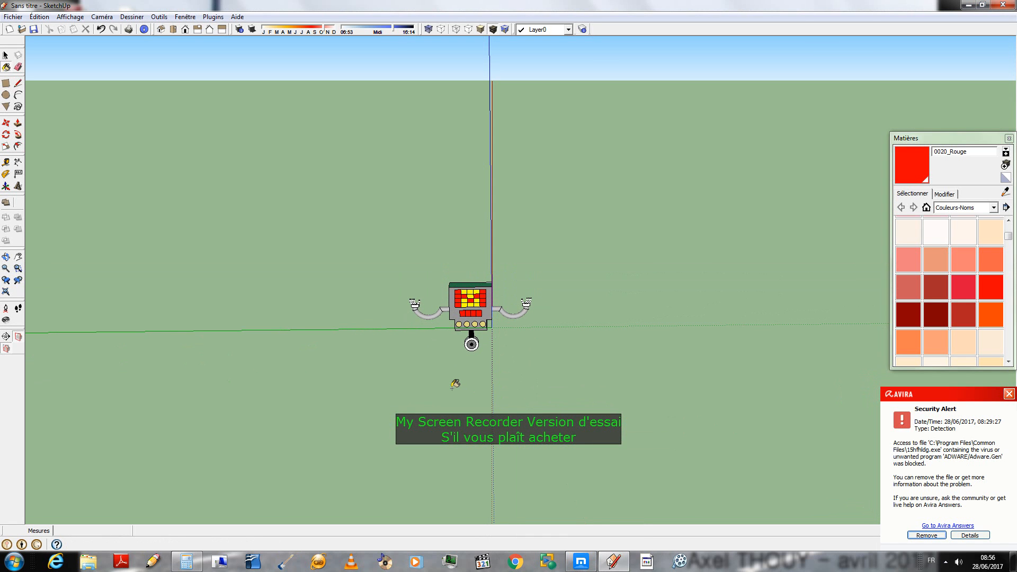